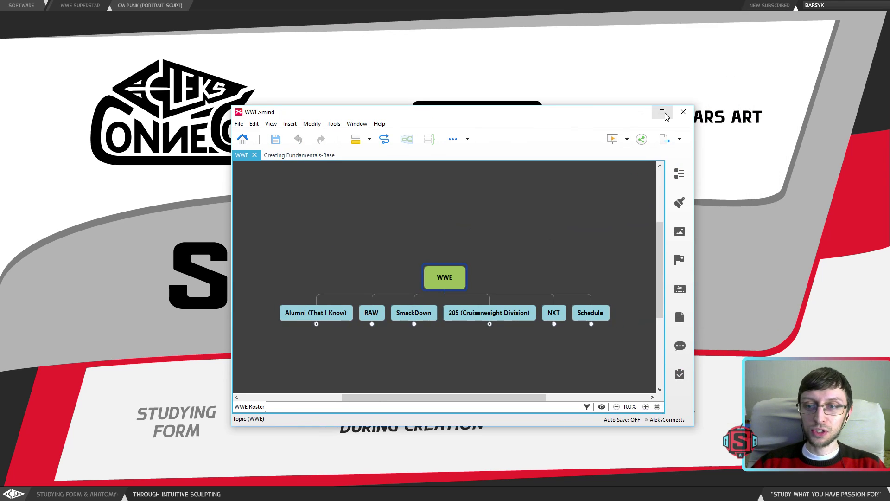
# Maximize the mind map window, expand the Schedule branch and select the Hell in a Cell event dated Sunday, Sept. 16
pyautogui.click(677, 101)
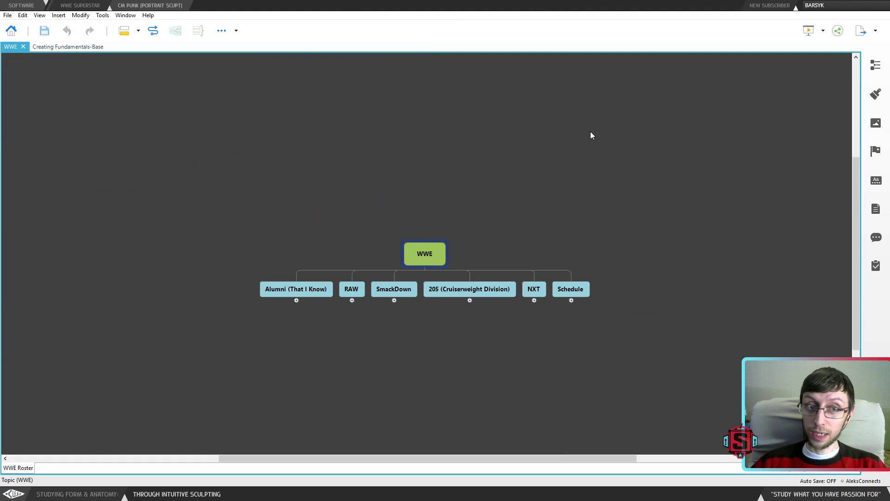
pyautogui.click(571, 301)
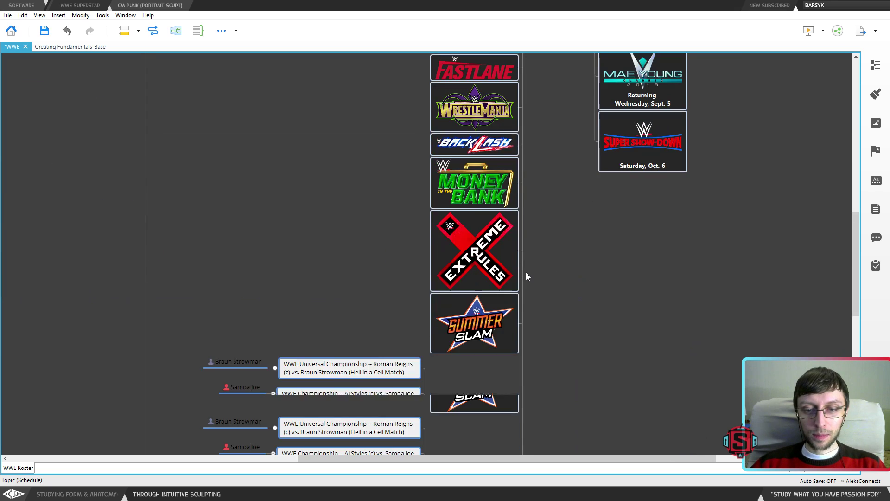
pyautogui.scroll(5, 525, 276)
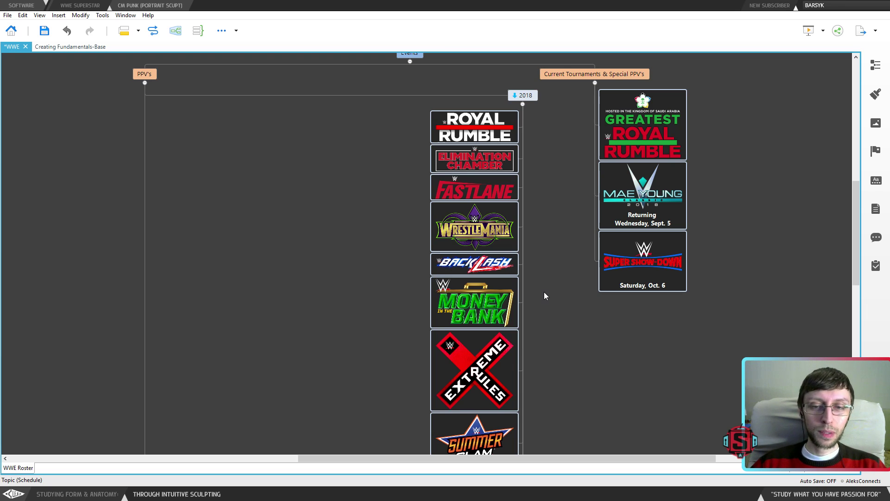
pyautogui.scroll(-1, 579, 362)
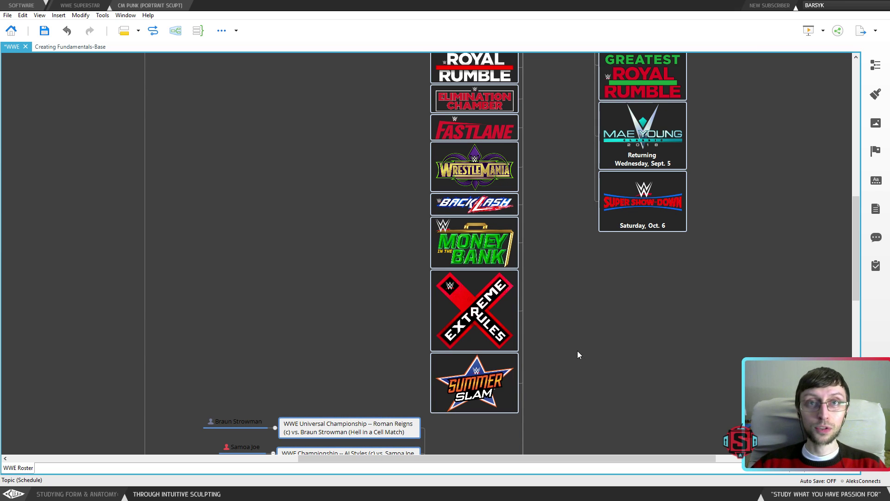
pyautogui.scroll(-4, 578, 355)
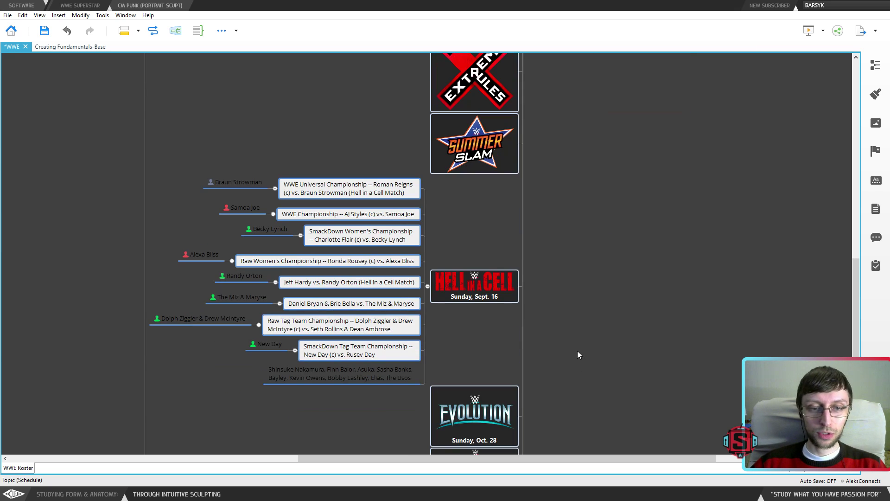
pyautogui.moveTo(582, 273); pyautogui.dragTo(622, 277, button='right')
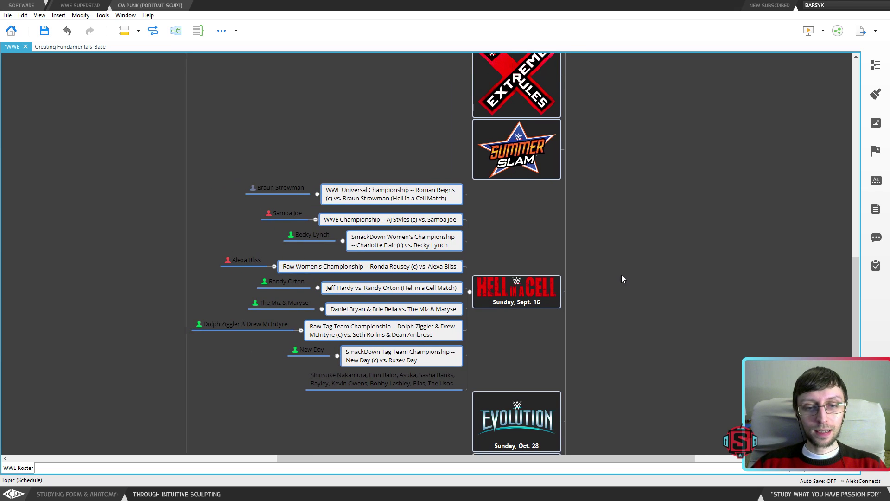
pyautogui.click(528, 302)
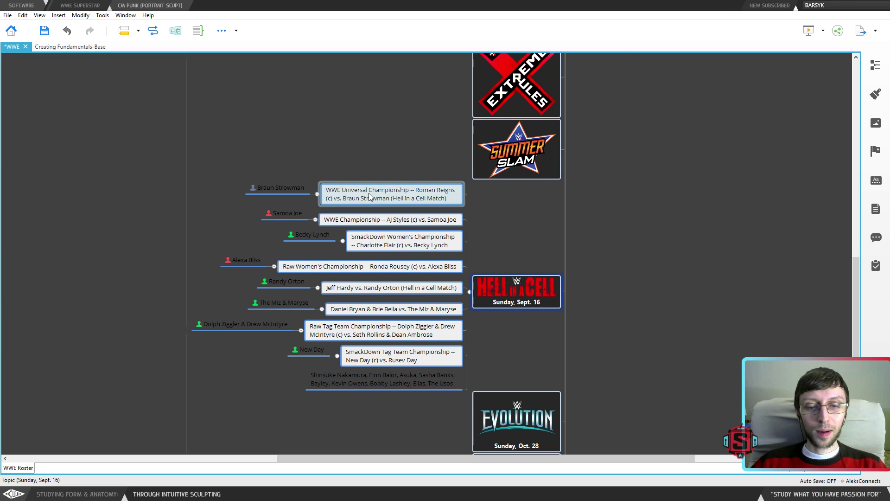
# Look over the SmackDown and Raw Tag Team Championship matches and the Jeff Hardy vs. Randy Orton match under Hell in a Cell
pyautogui.click(383, 357)
pyautogui.click(402, 337)
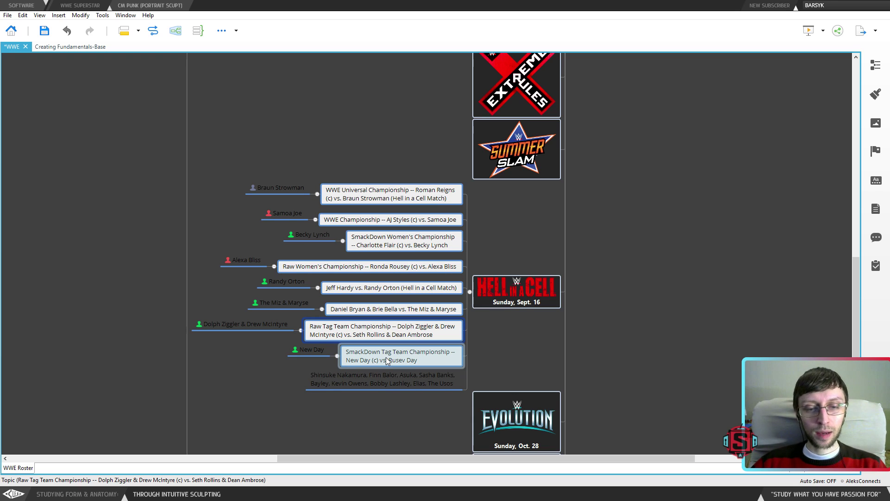
pyautogui.click(359, 289)
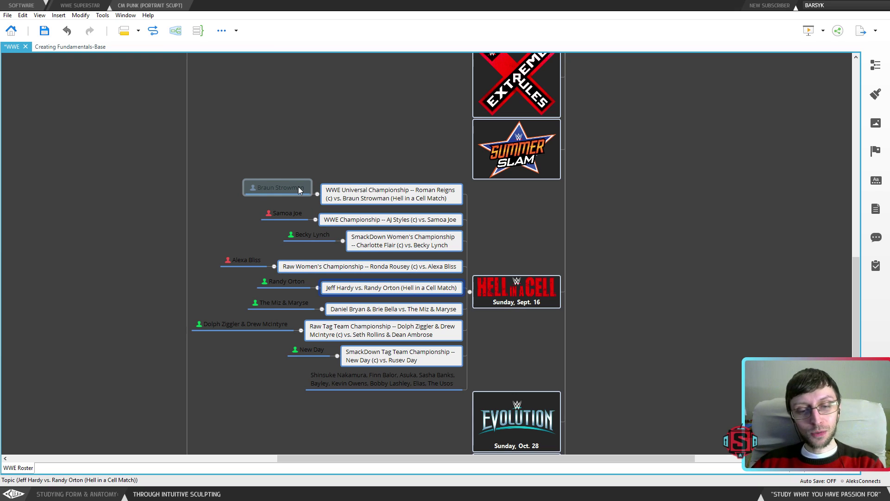
pyautogui.click(322, 348)
pyautogui.click(490, 348)
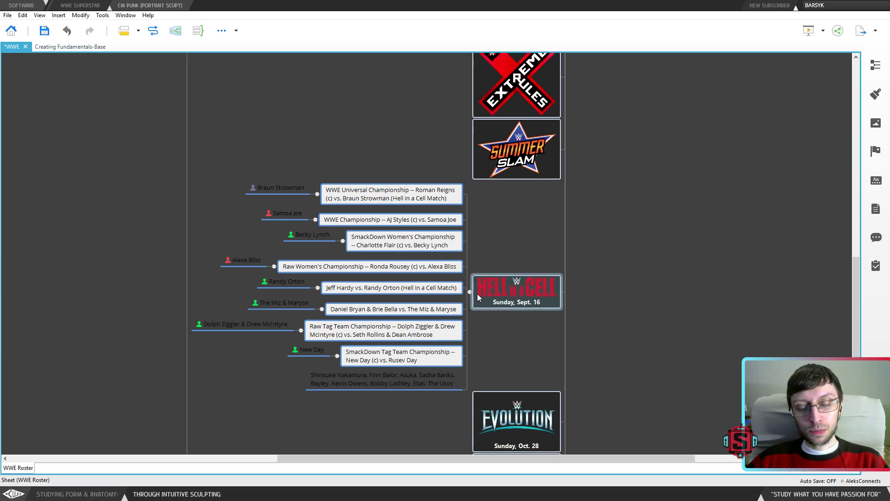
# Examine the Jeff Hardy vs. Randy Orton (Hell in a Cell Match) topic together with its Randy Orton subtopic
pyautogui.click(383, 286)
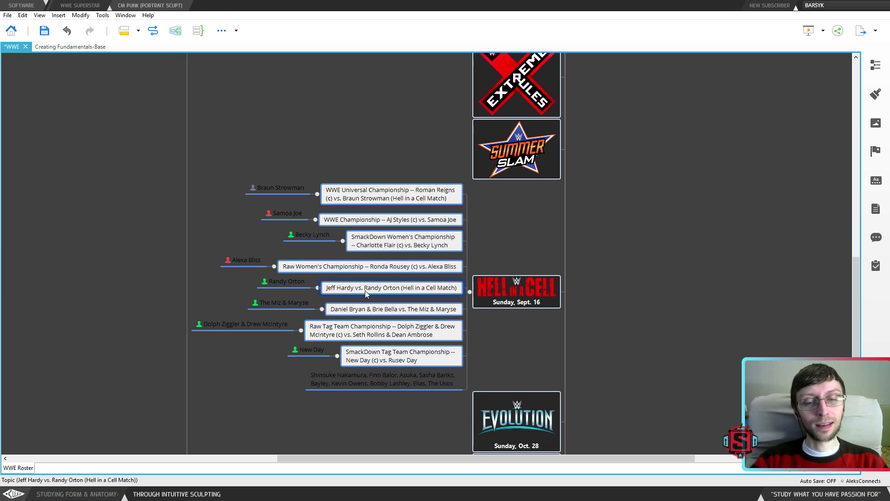
pyautogui.click(237, 283)
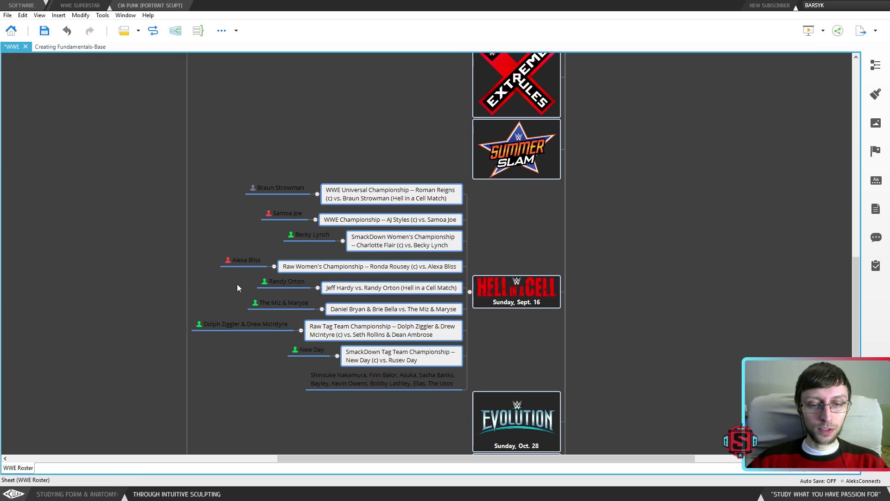
pyautogui.click(355, 291)
pyautogui.click(292, 286)
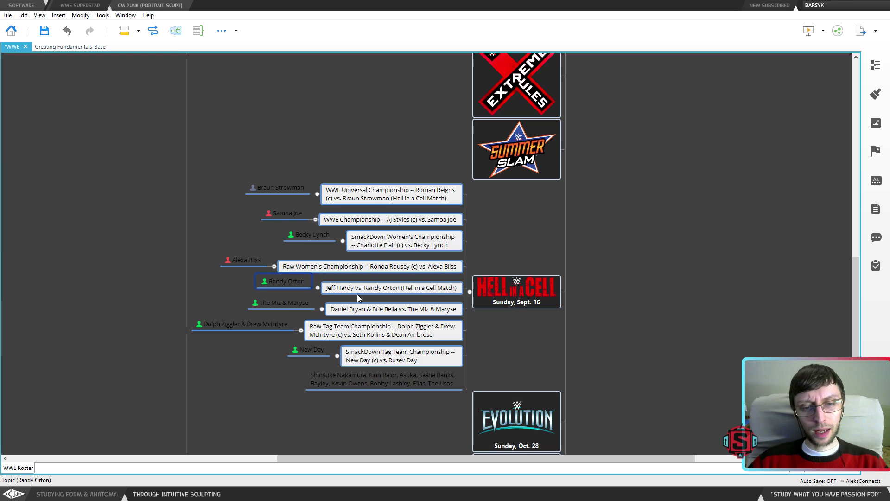
pyautogui.click(338, 290)
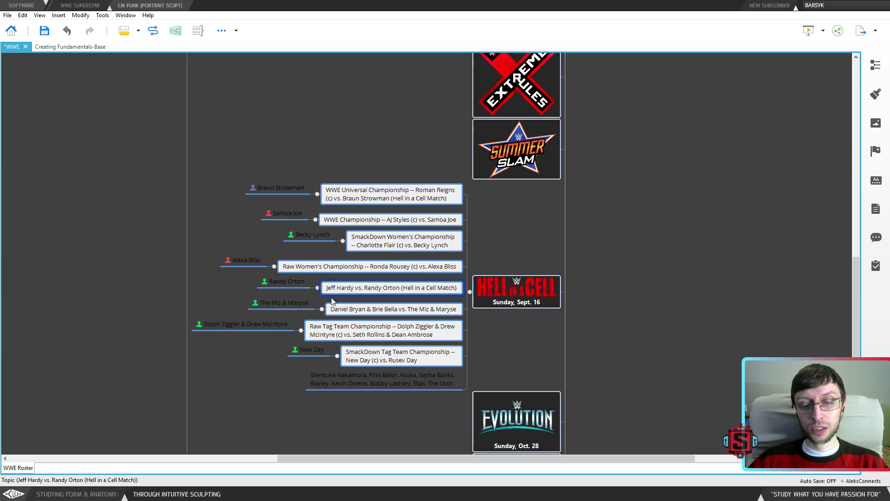
pyautogui.click(275, 282)
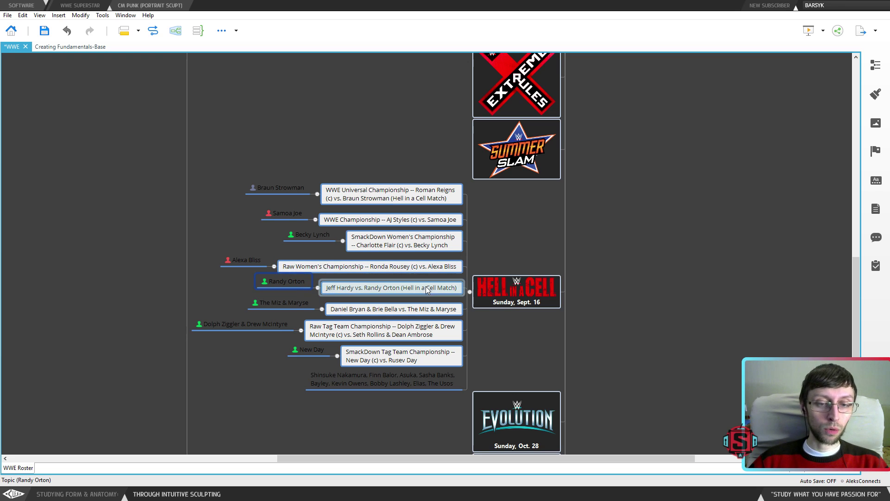
pyautogui.click(389, 288)
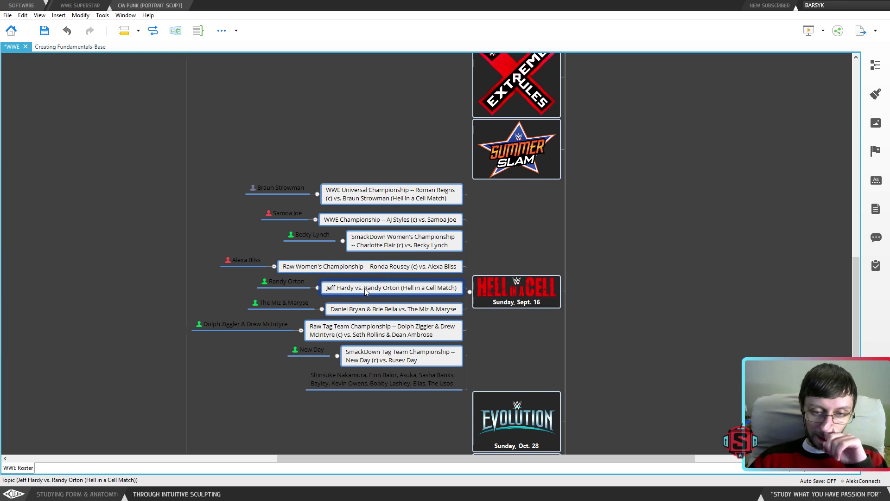
# Review the Daniel Bryan & Brie Bella, Raw Tag Team, Raw Women's and WWE Championship match topics of the event
pyautogui.click(358, 310)
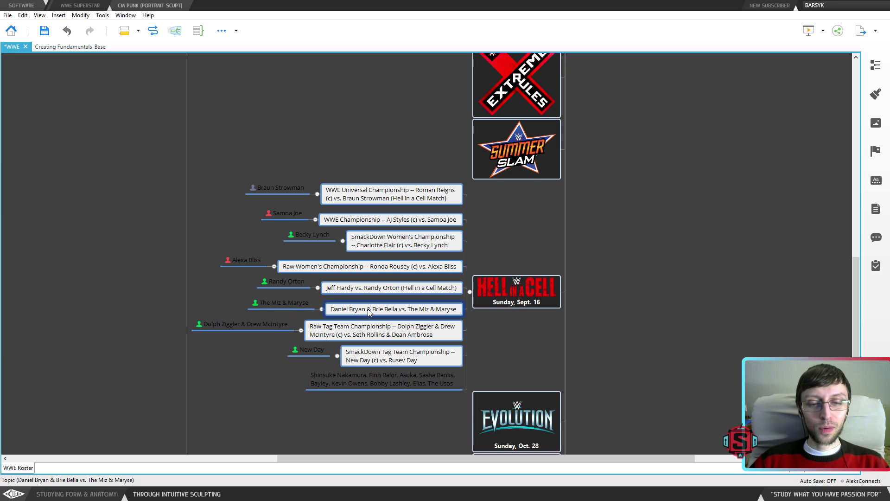
pyautogui.click(357, 332)
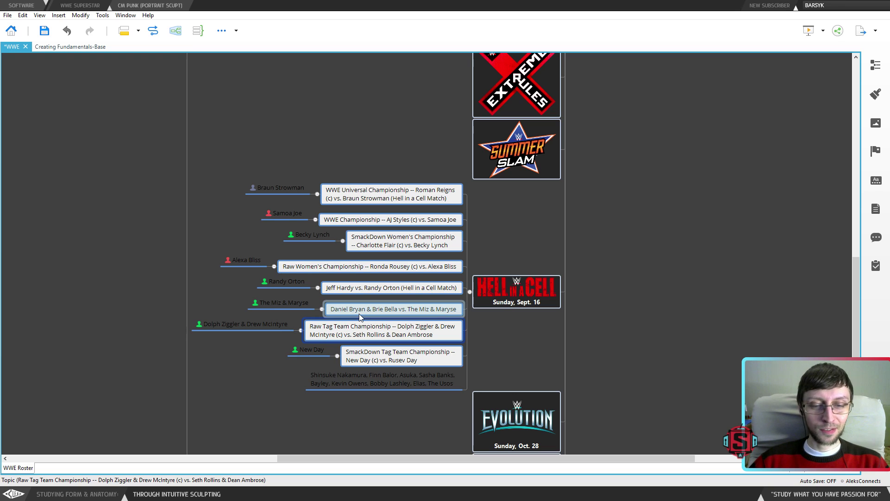
pyautogui.click(396, 269)
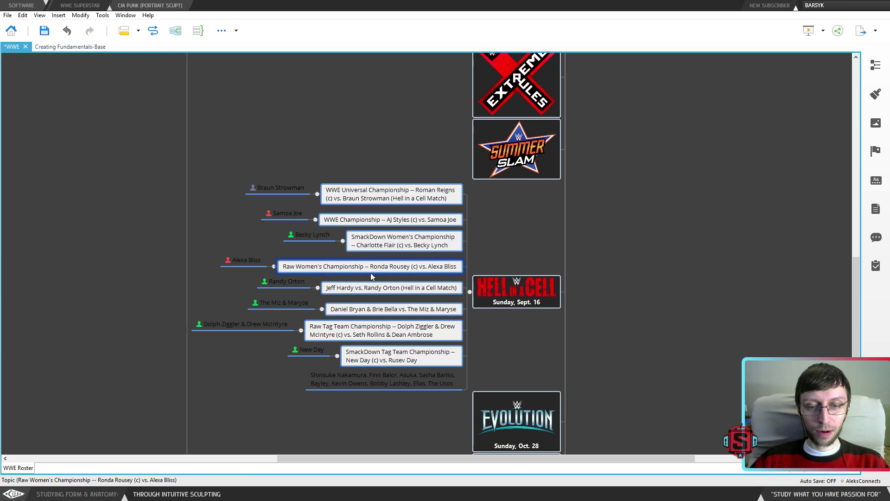
pyautogui.click(371, 223)
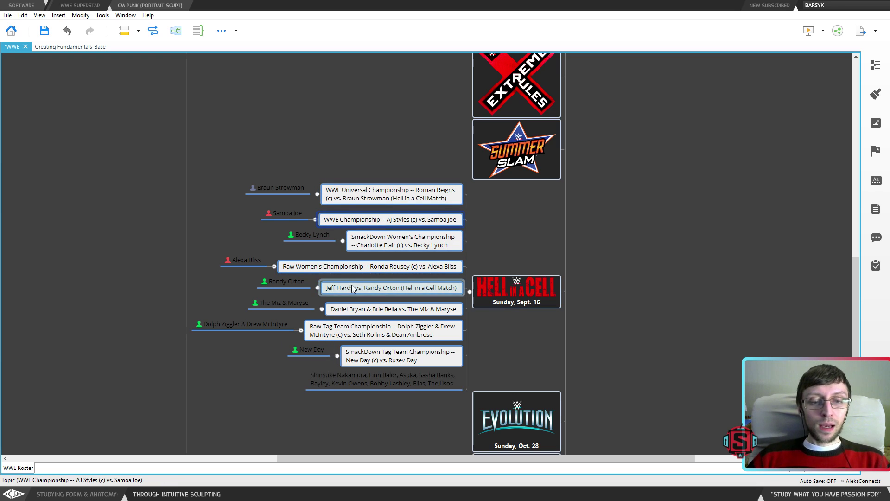
pyautogui.click(406, 335)
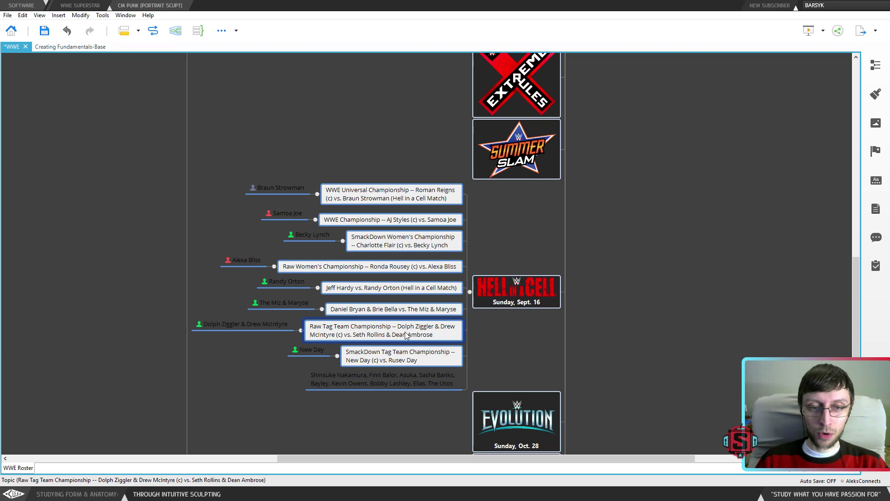
pyautogui.click(268, 213)
pyautogui.click(198, 209)
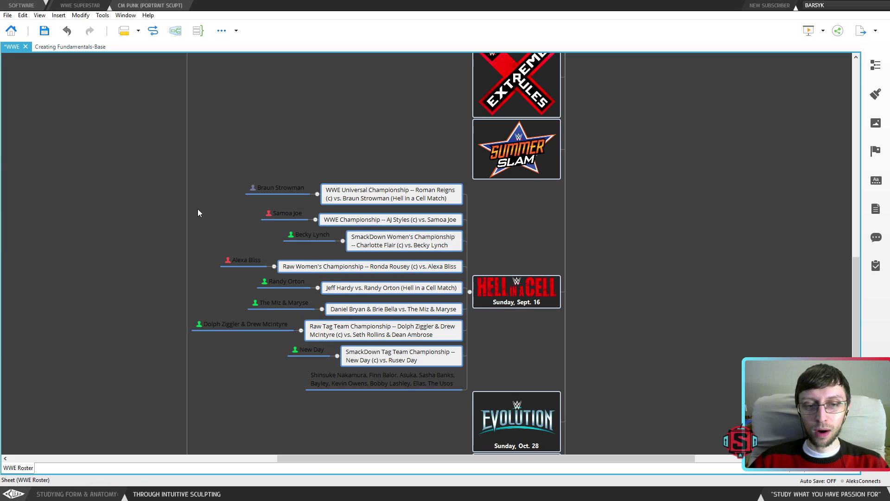
# Examine the AJ Styles vs. Samoa Joe and Charlotte Flair vs. Becky Lynch championship match topics
pyautogui.click(397, 220)
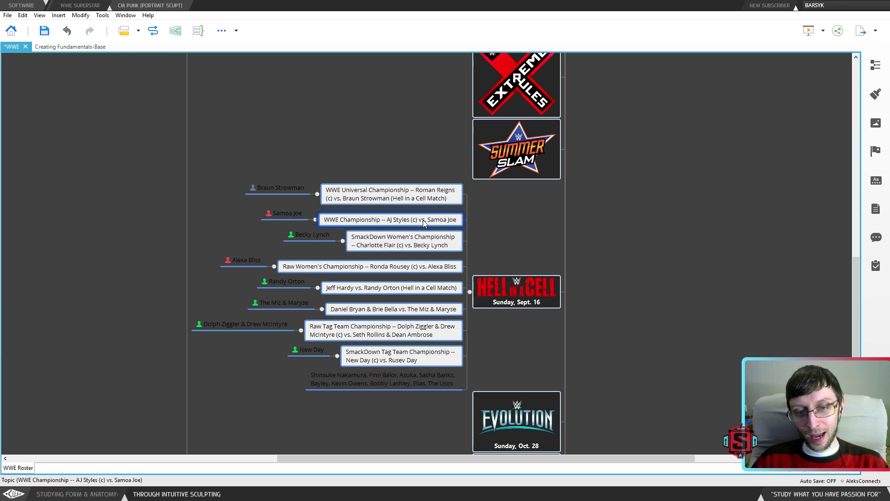
pyautogui.click(490, 216)
pyautogui.click(399, 218)
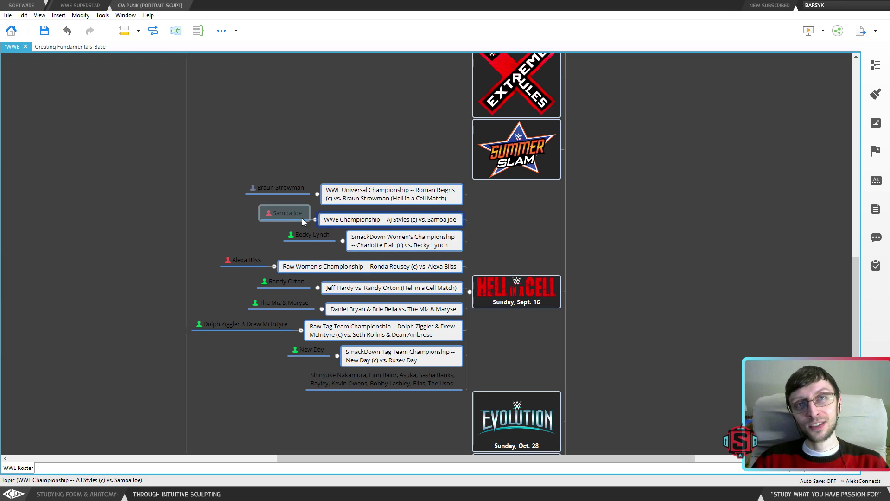
pyautogui.click(390, 243)
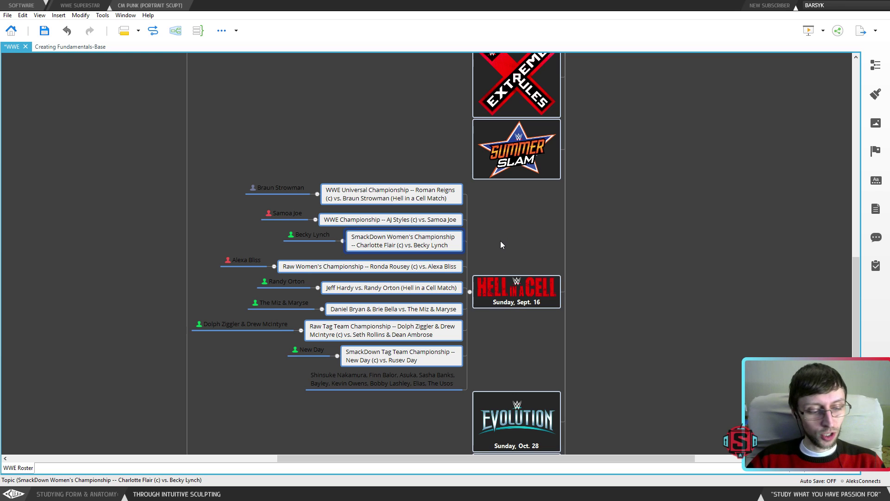
pyautogui.click(501, 244)
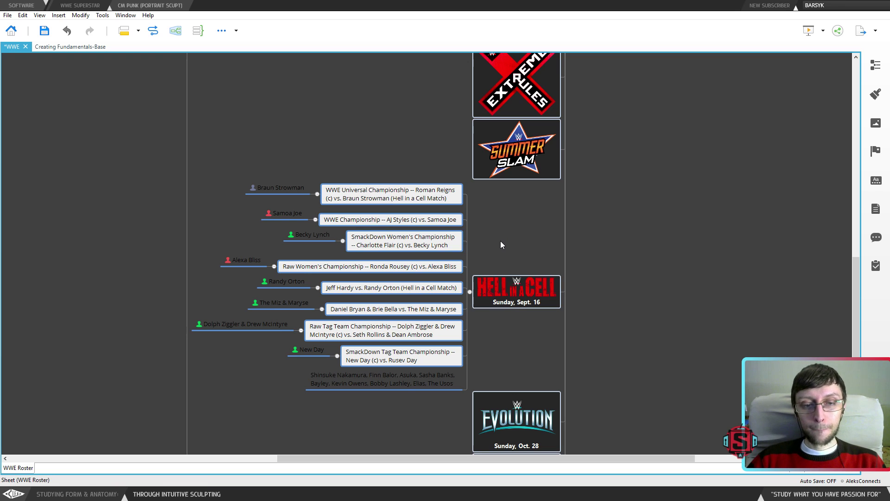
pyautogui.click(425, 245)
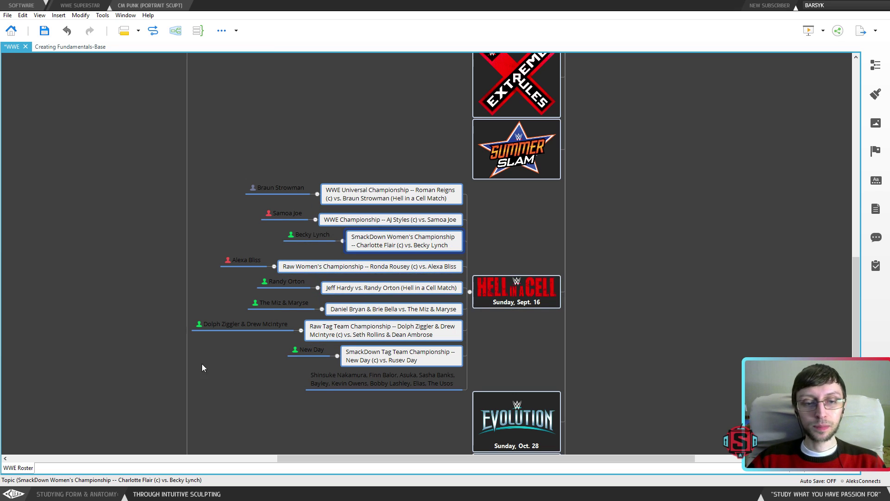
# Review the Ronda Rousey vs. Alexa Bliss match with its subtopic, plus the matches listed below it down to the Raw Tag Team Championship
pyautogui.click(321, 269)
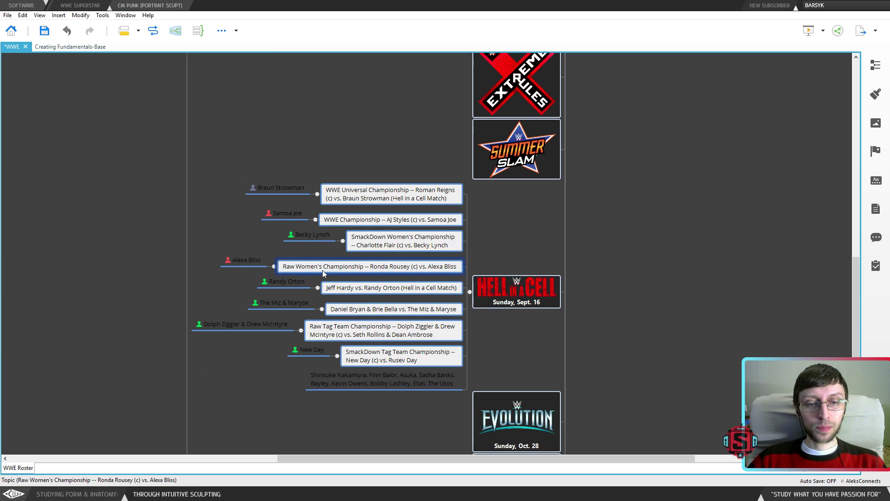
pyautogui.click(242, 259)
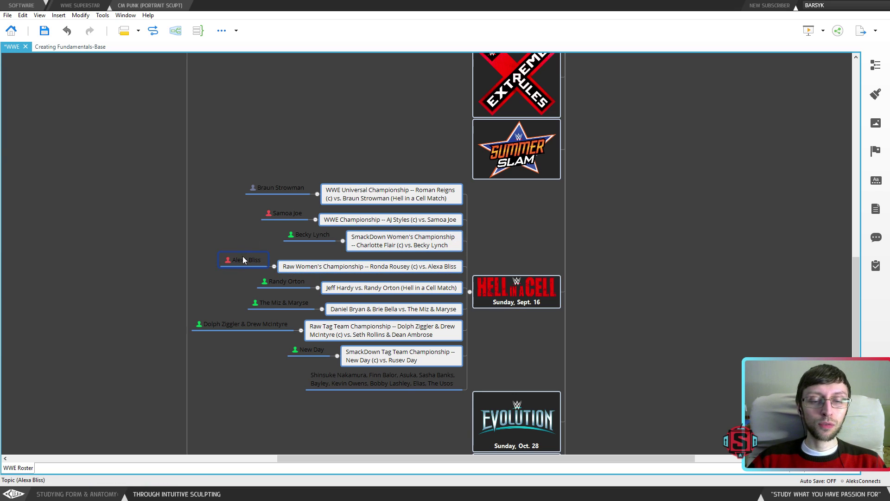
pyautogui.click(400, 267)
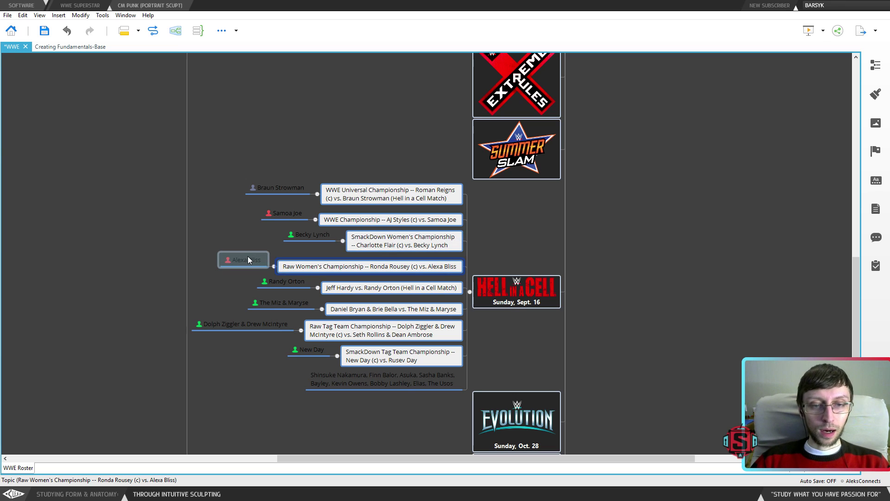
pyautogui.click(334, 291)
pyautogui.click(364, 313)
pyautogui.click(366, 330)
pyautogui.click(358, 309)
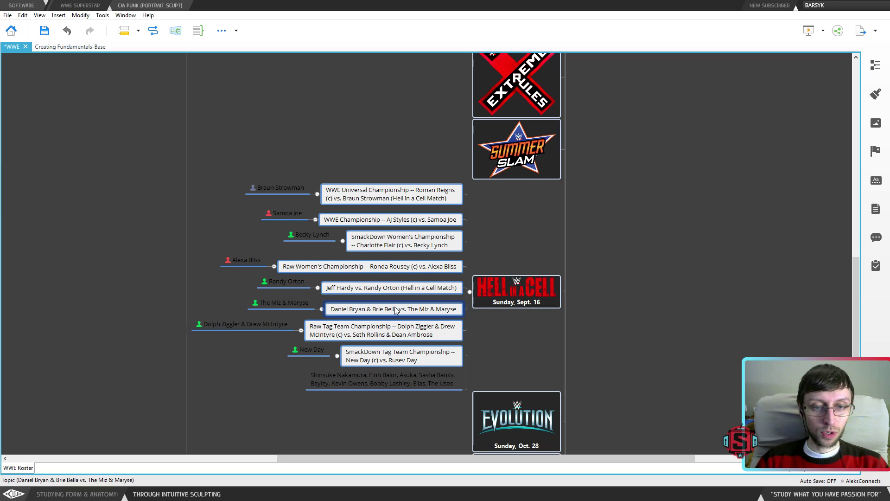
# Go through the Braun Strowman, Becky Lynch, Alexa Bliss and Randy Orton subtopics attached to the event's matches
pyautogui.click(278, 189)
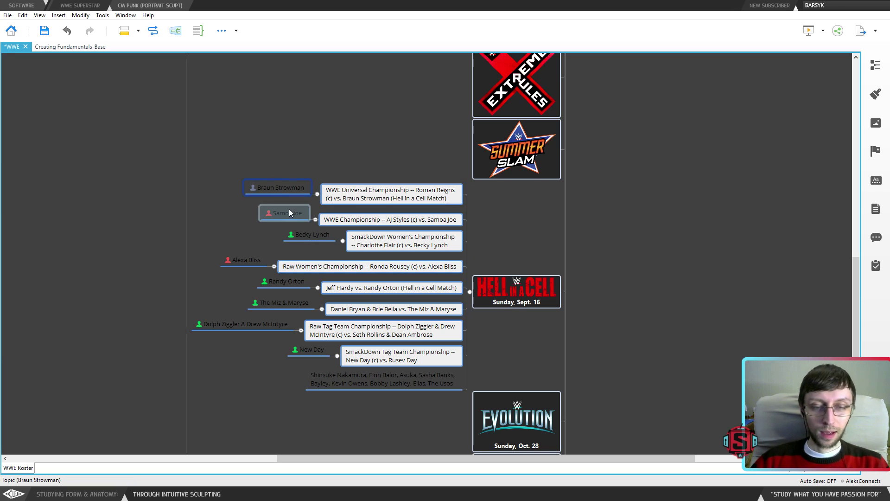
pyautogui.click(304, 236)
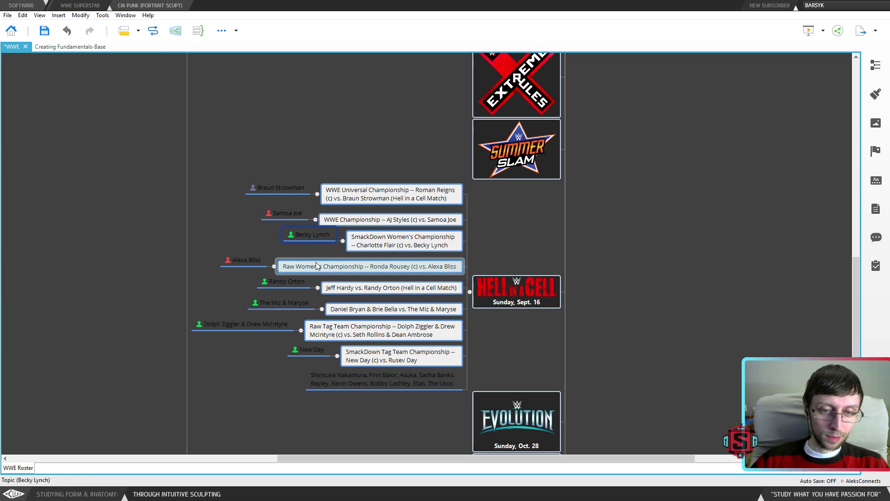
pyautogui.click(241, 261)
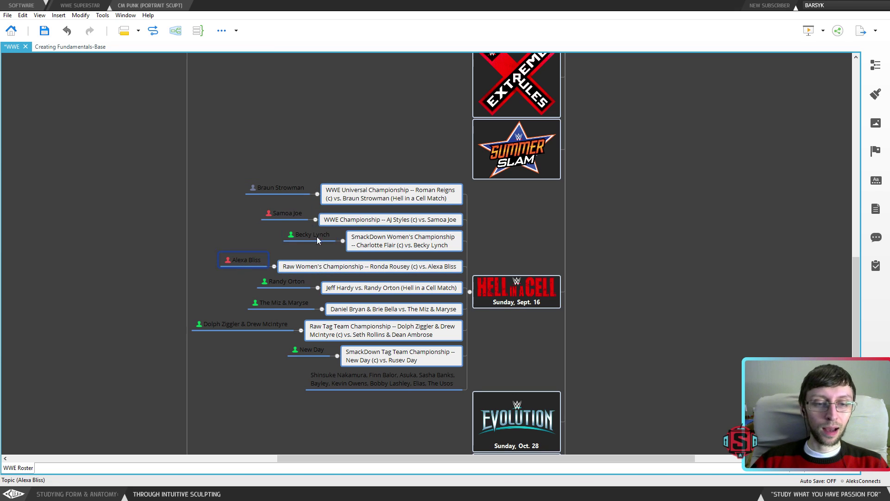
pyautogui.click(290, 280)
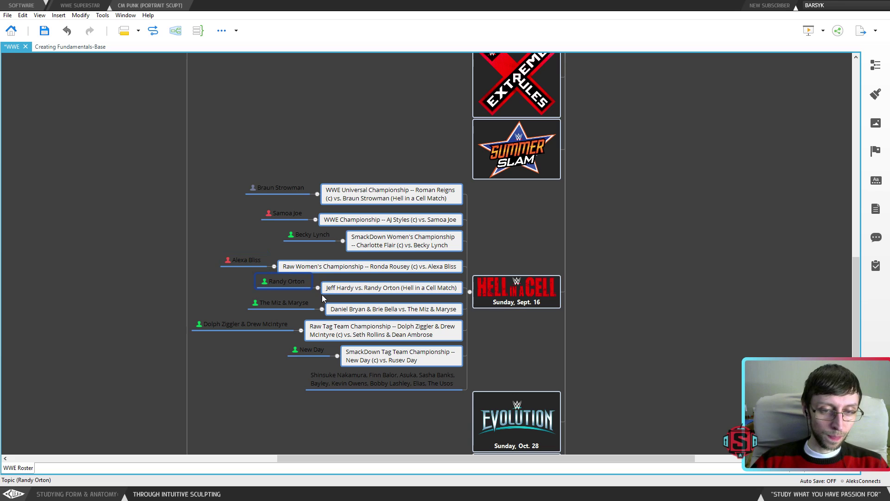
# Review The Miz & Maryse, Dolph Ziggler & Drew McIntyre and New Day subtopics together with the matches they are attached to
pyautogui.click(282, 303)
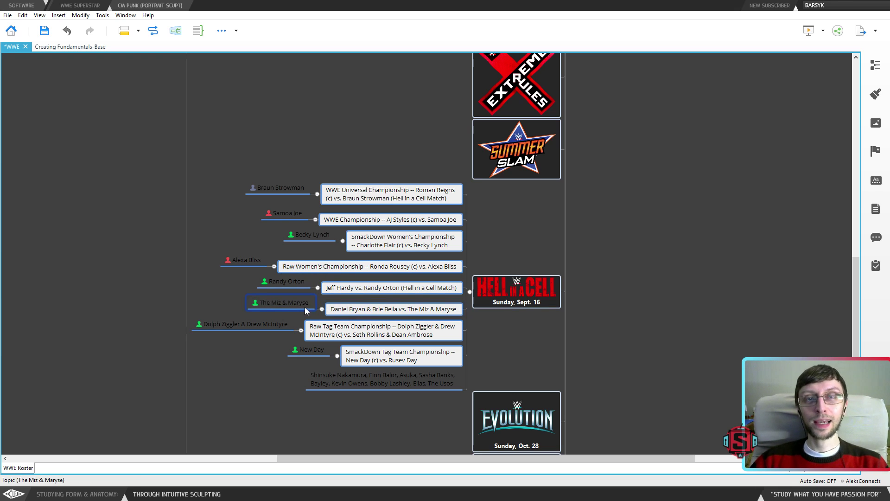
pyautogui.click(341, 307)
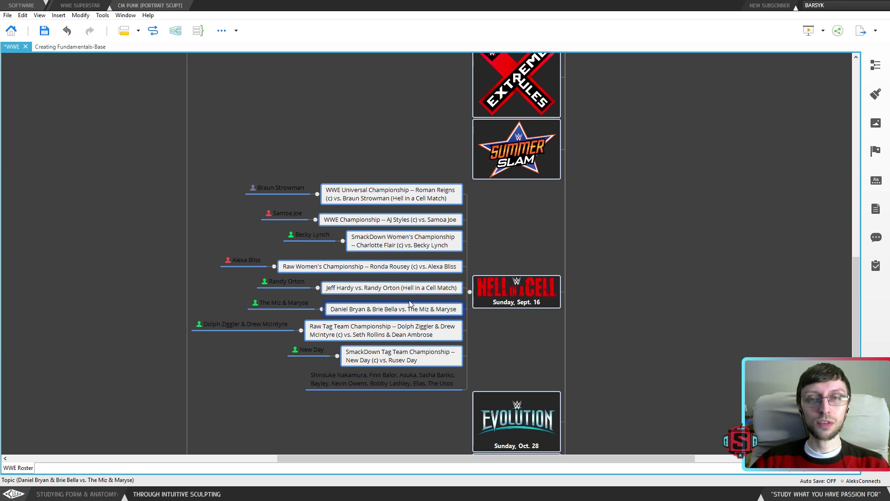
pyautogui.click(282, 302)
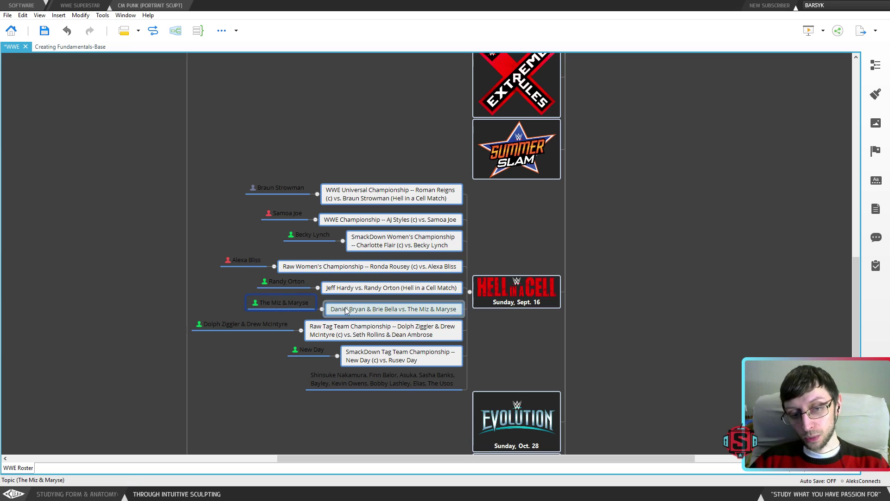
pyautogui.click(255, 326)
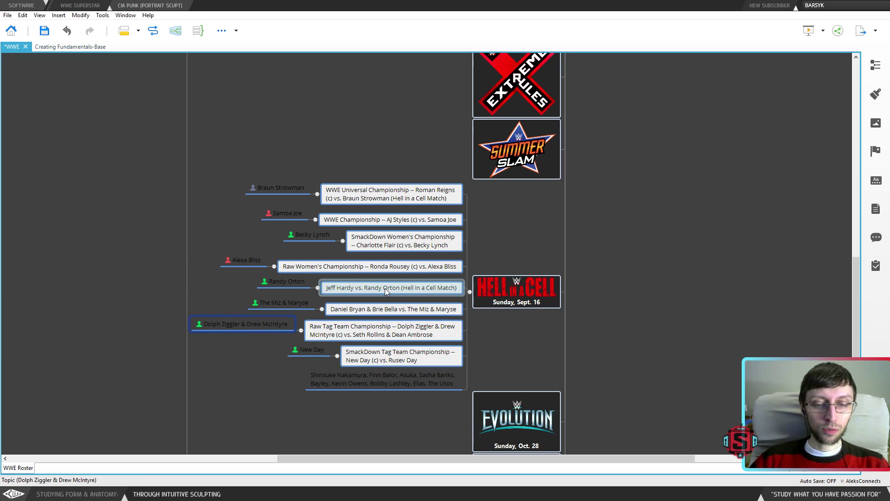
pyautogui.click(340, 335)
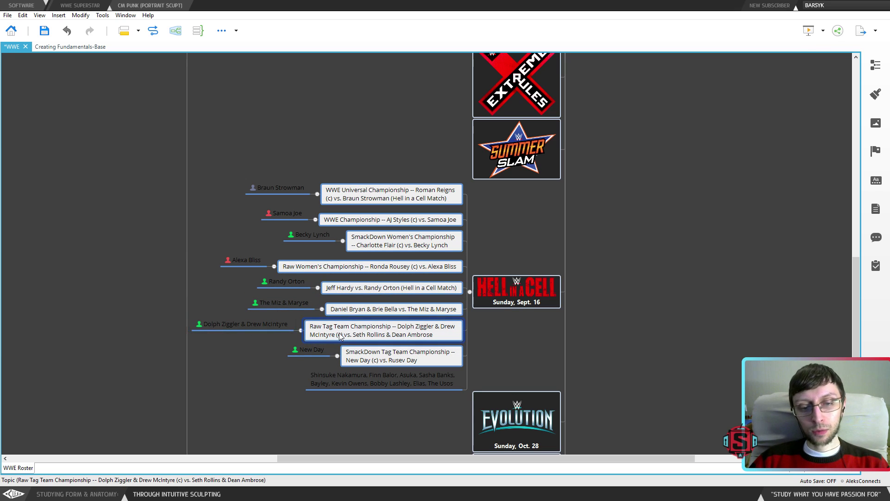
pyautogui.click(310, 351)
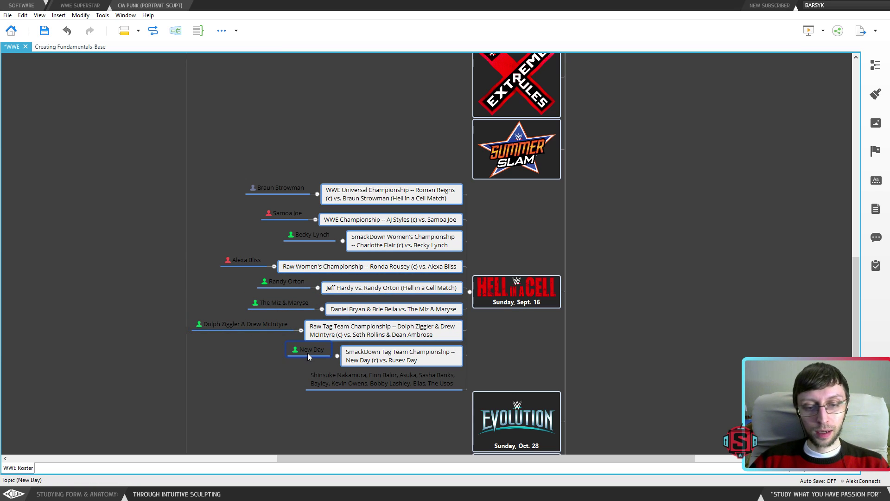
pyautogui.click(399, 361)
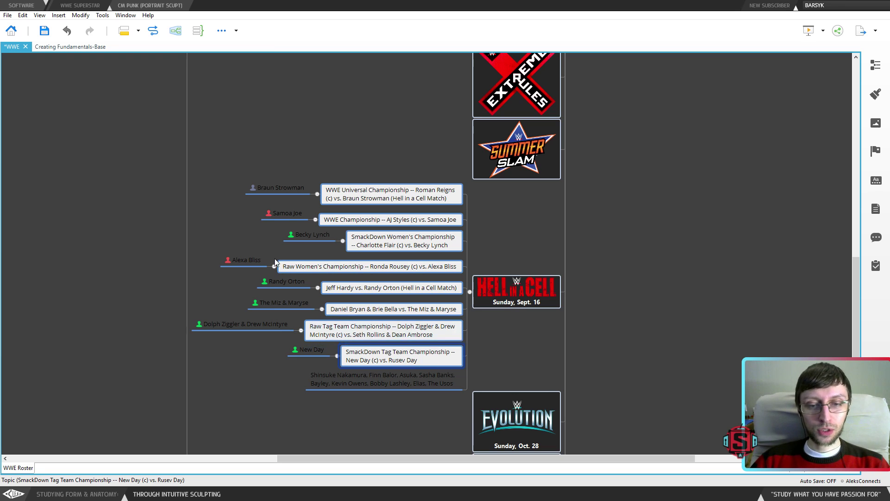
# Move the AJ Styles vs. Samoa Joe match topic down to just above the SmackDown Tag Team Championship match
pyautogui.click(368, 203)
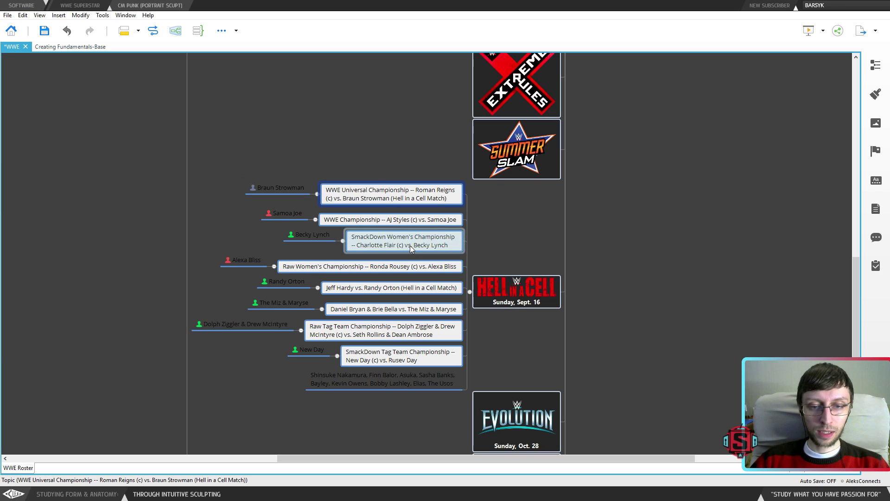
pyautogui.click(366, 221)
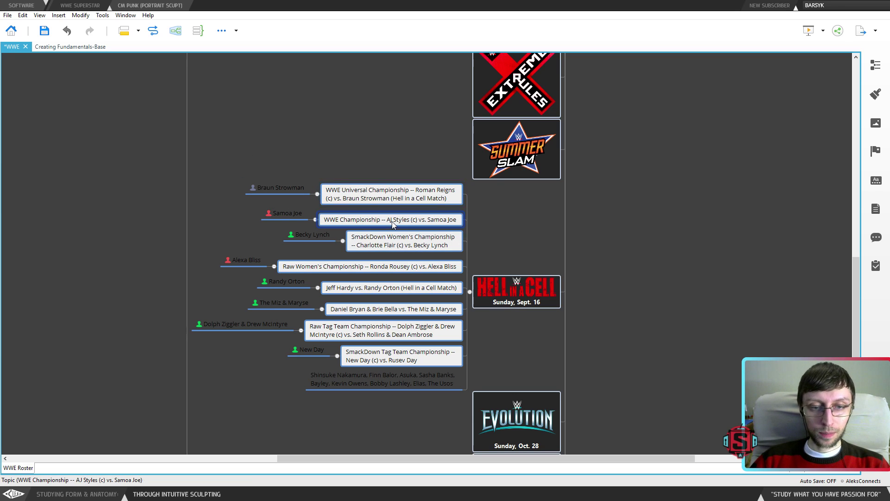
pyautogui.click(364, 191)
pyautogui.moveTo(385, 220)
pyautogui.mouseDown()
pyautogui.moveTo(378, 353)
pyautogui.moveTo(376, 331)
pyautogui.moveTo(415, 310)
pyautogui.moveTo(453, 345)
pyautogui.moveTo(445, 347)
pyautogui.mouseUp()
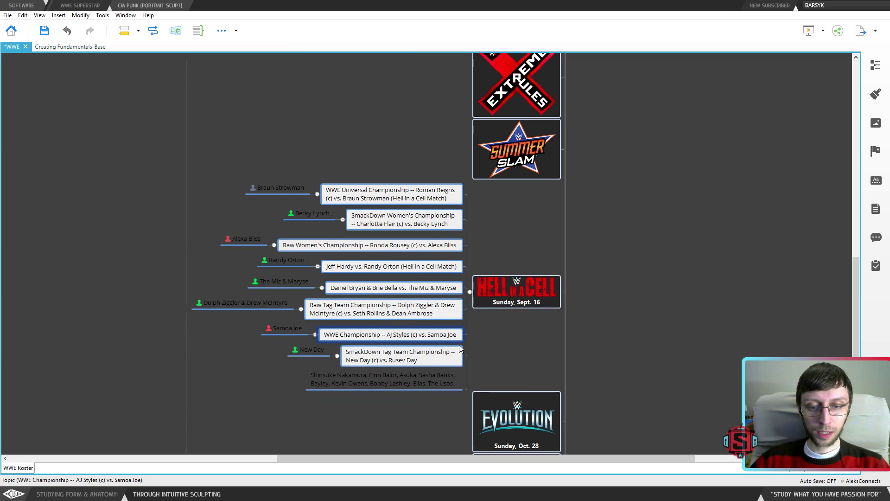
# Reorder the other matches so Raw Tag Team follows the Universal Championship and SmackDown Women's sits directly above SmackDown Tag Team
pyautogui.click(405, 309)
pyautogui.moveTo(404, 310); pyautogui.dragTo(428, 353)
pyautogui.click(394, 289)
pyautogui.moveTo(394, 288); pyautogui.dragTo(412, 311)
# Check the Jeff Hardy and Raw Women's matches and the Randy Orton, Samoa Joe, The Miz & Maryse and New Day subtopics
pyautogui.click(375, 268)
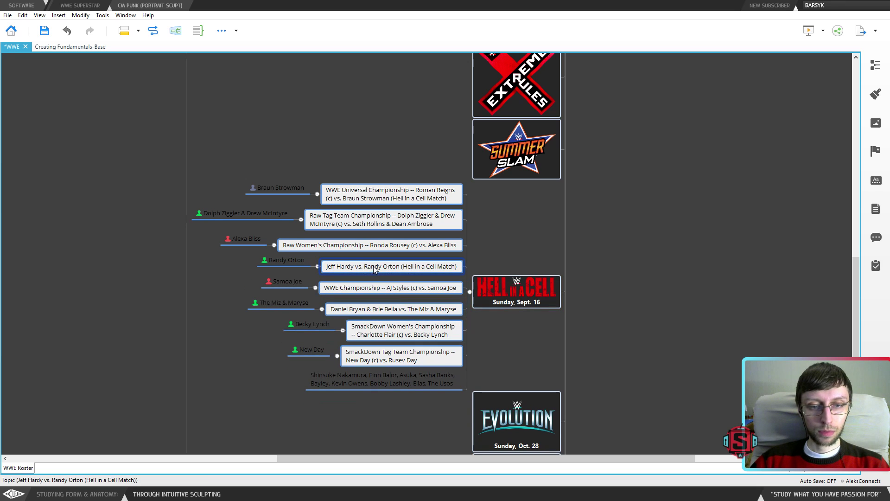
pyautogui.click(338, 245)
pyautogui.click(287, 262)
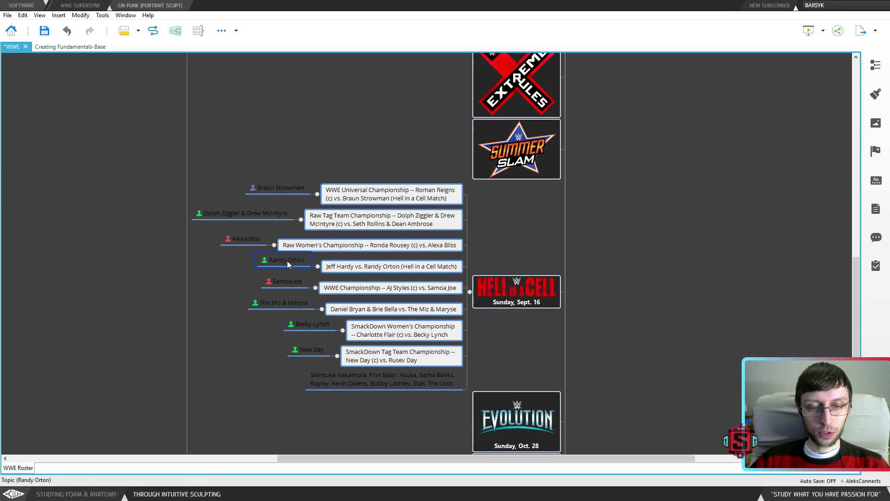
pyautogui.click(288, 281)
pyautogui.click(287, 303)
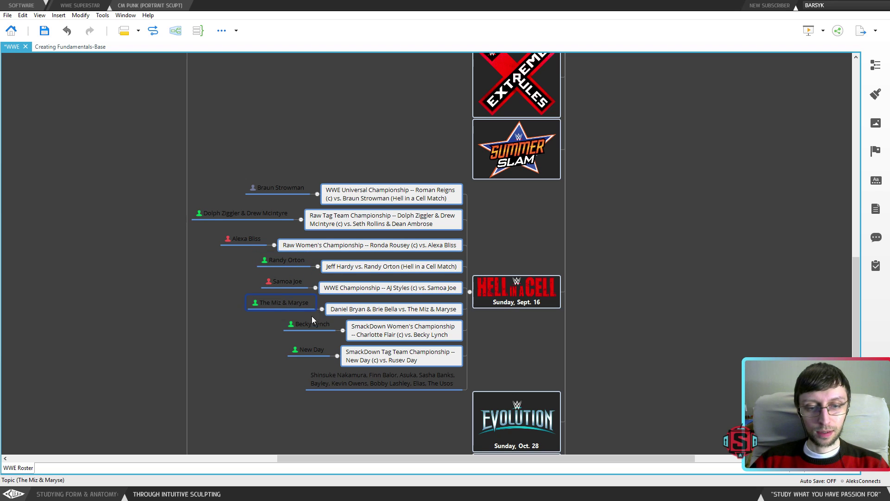
pyautogui.click(316, 352)
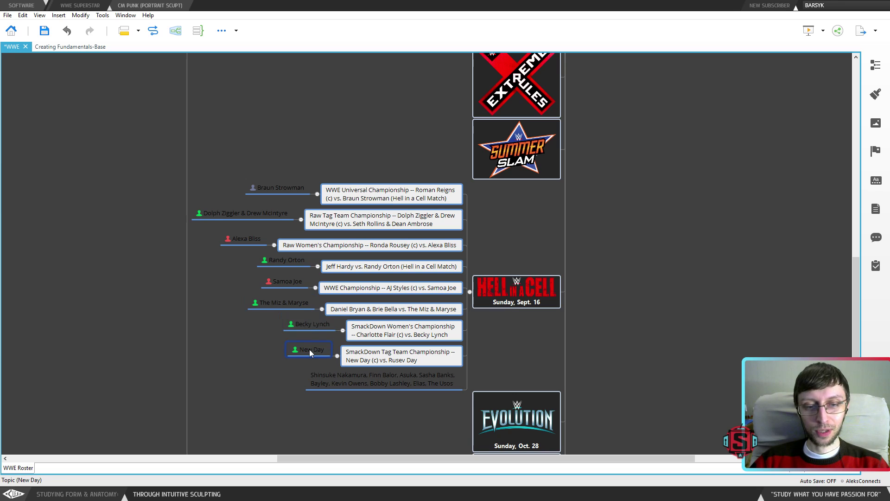
pyautogui.click(303, 246)
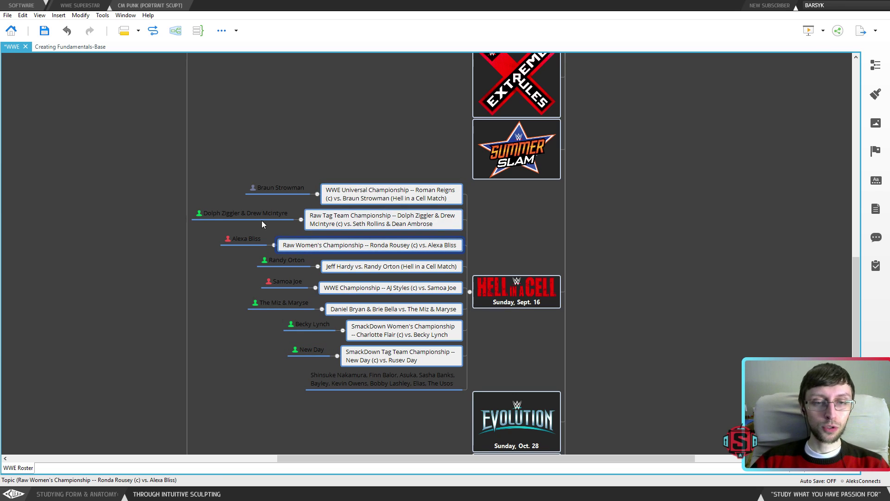
# Review the Universal, Raw Tag Team and Raw Women's Championship matches along with their attached name subtopics
pyautogui.click(357, 198)
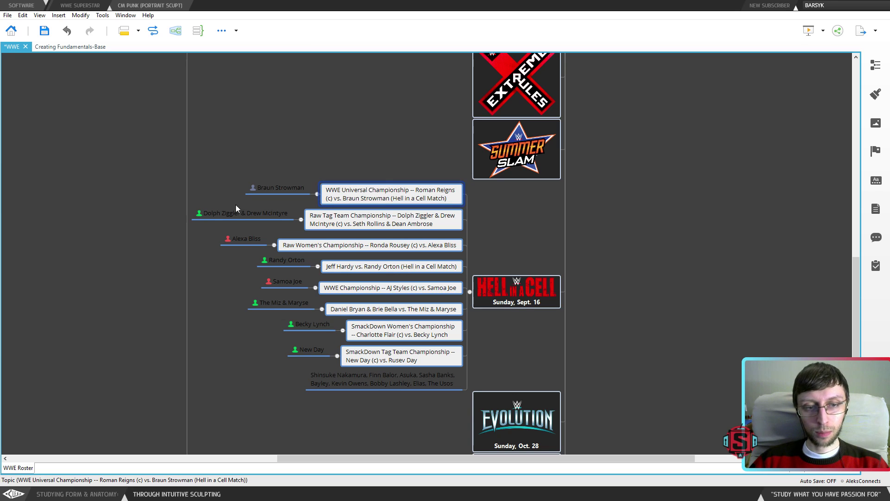
pyautogui.click(280, 186)
pyautogui.click(415, 204)
pyautogui.click(249, 215)
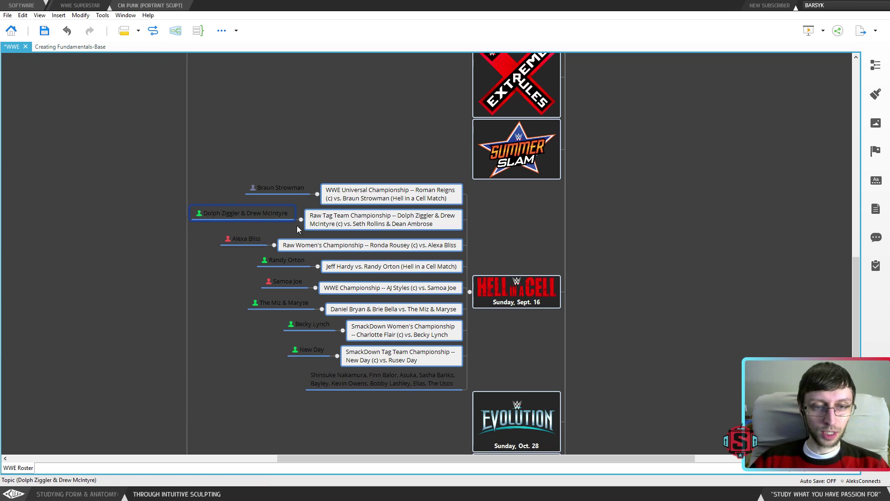
pyautogui.click(320, 221)
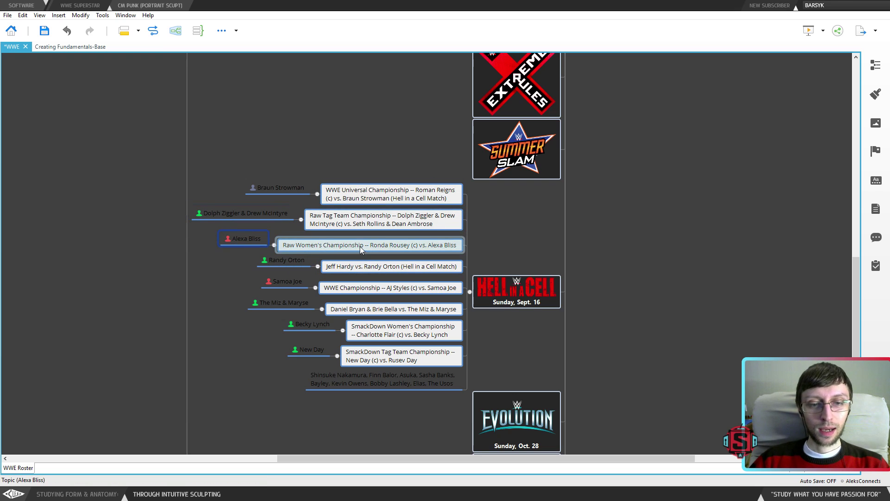
pyautogui.click(288, 245)
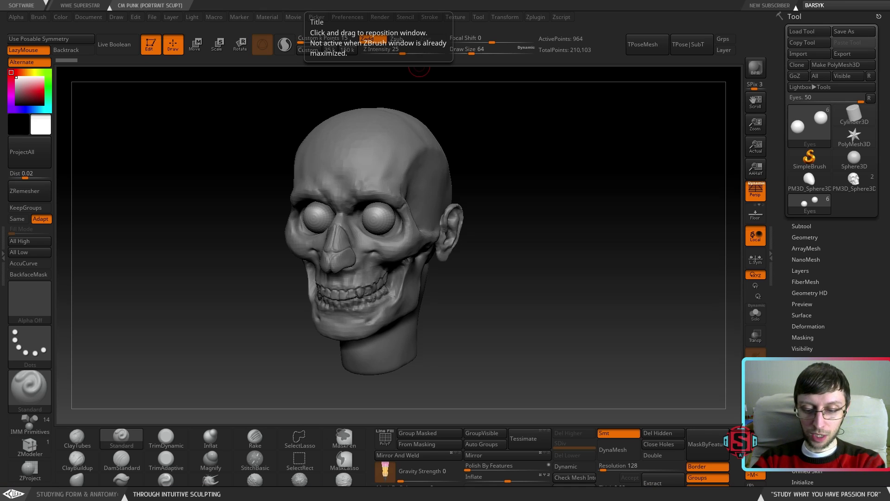
# Compare the facial muscles in the 1_CM Punk Anatomy.png drawing in Picasa Photo Viewer with the skull sculpt in ZBrush
pyautogui.moveTo(403, 0); pyautogui.dragTo(601, 55)
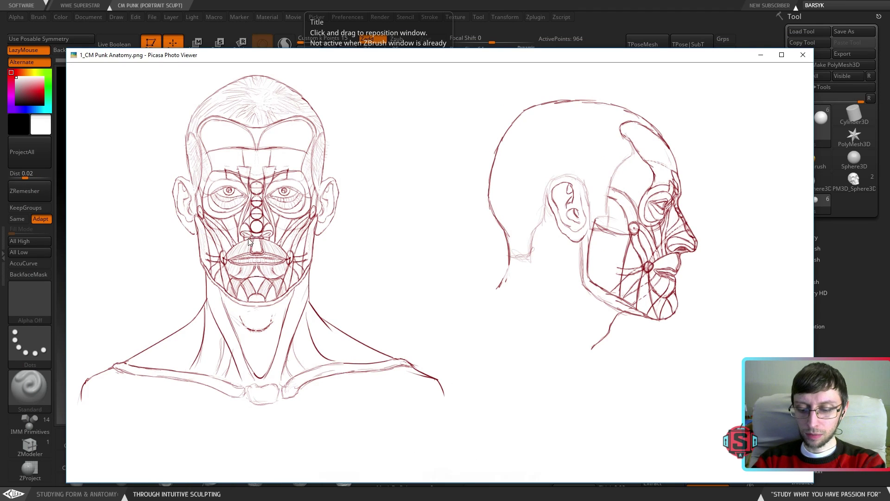
pyautogui.hotkey('alt', 'Tab')
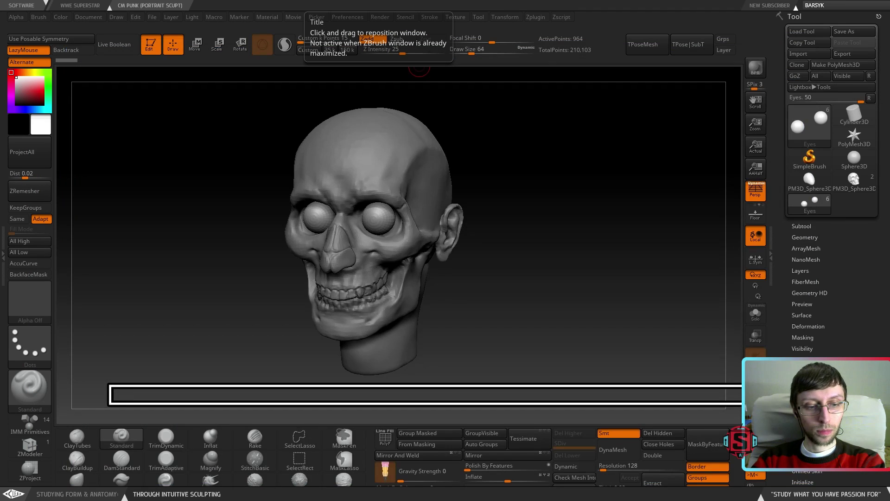
pyautogui.hotkey('alt', 'Tab')
pyautogui.hotkey('alt', 'Tab')
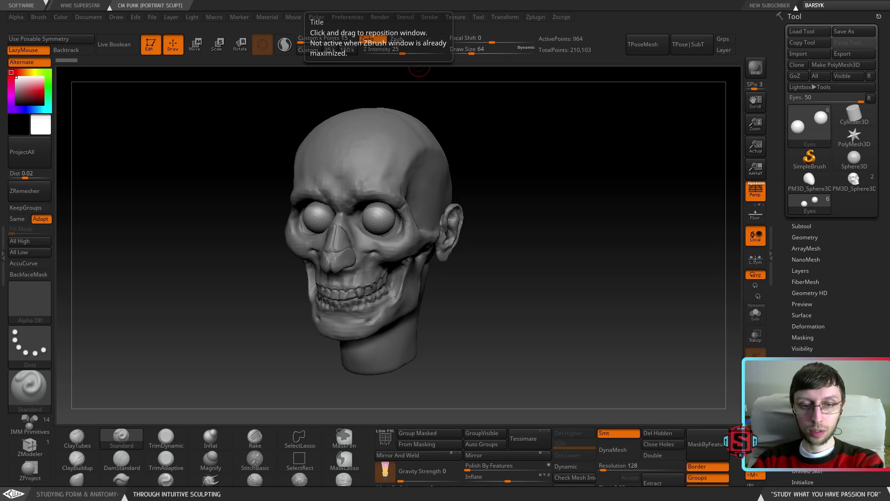
pyautogui.moveTo(487, 133); pyautogui.dragTo(605, 56)
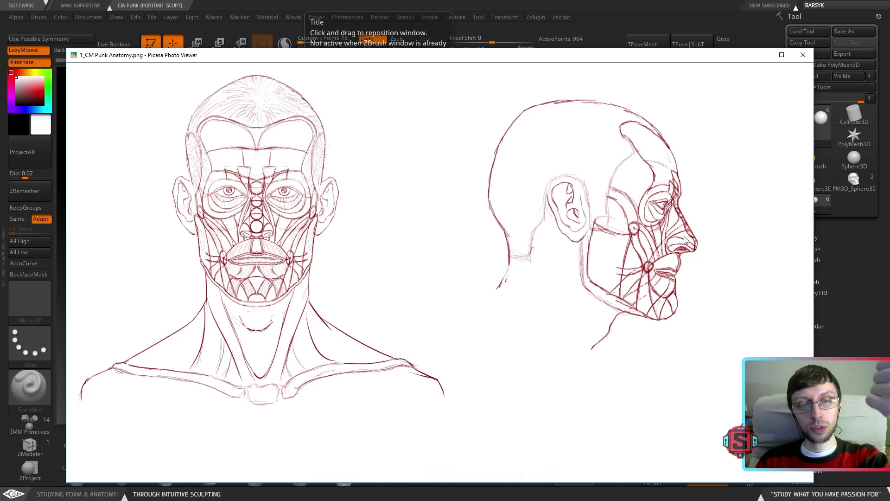
pyautogui.moveTo(428, 59); pyautogui.dragTo(0, 0)
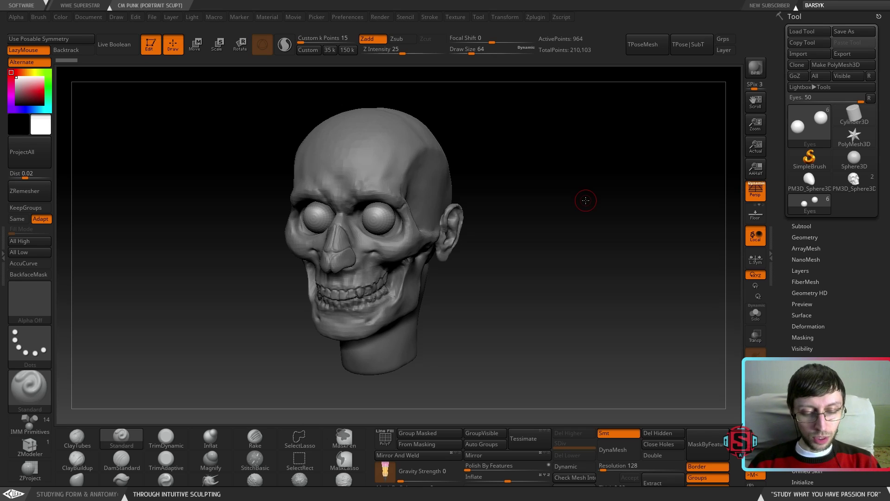
# Open the Performance preferences and inspect the MaxThreads setting
pyautogui.moveTo(499, 302); pyautogui.dragTo(506, 298)
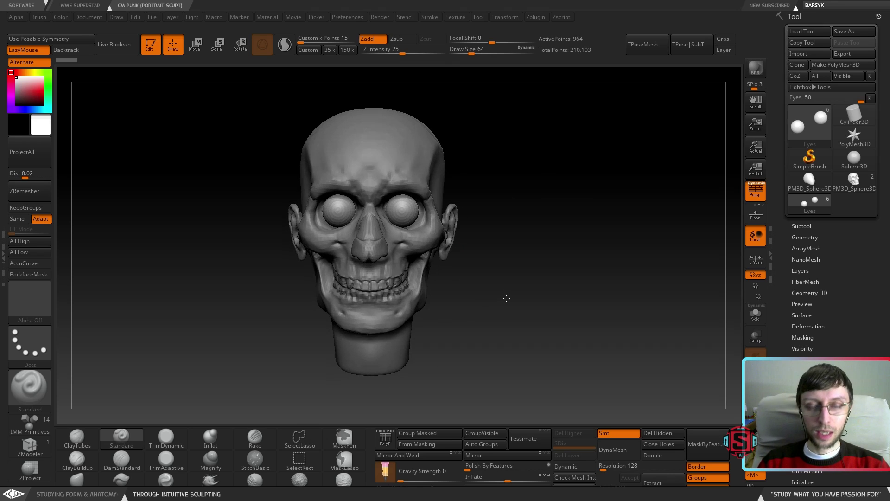
pyautogui.click(348, 17)
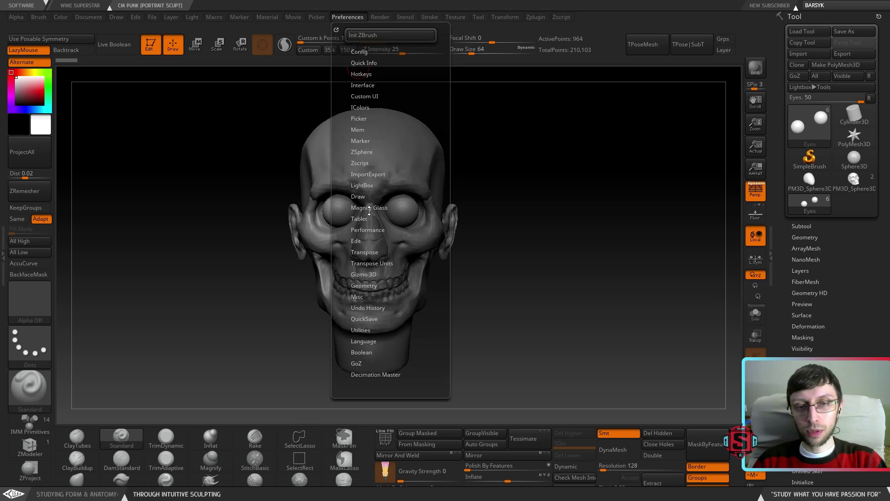
pyautogui.click(368, 229)
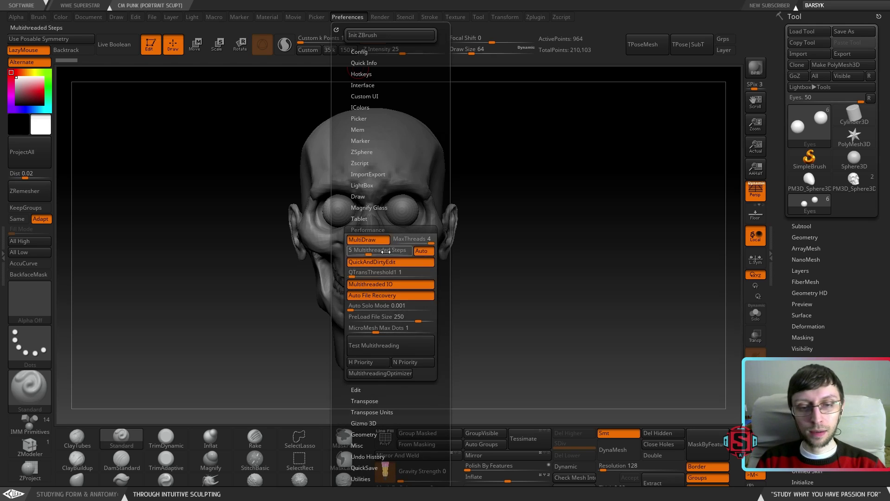
pyautogui.click(410, 242)
# Expand the head model's subtool list and go through the Mustles, Nose and Skull subtools
pyautogui.moveTo(461, 278); pyautogui.dragTo(457, 297)
pyautogui.keyDown('ctrl'); pyautogui.moveTo(366, 253); pyautogui.dragTo(420, 272, button='right'); pyautogui.keyUp('ctrl')
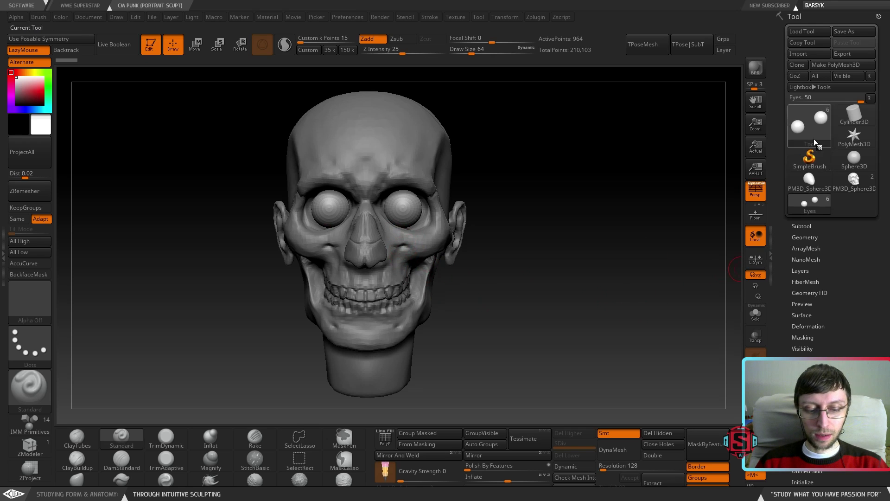
pyautogui.click(885, 226)
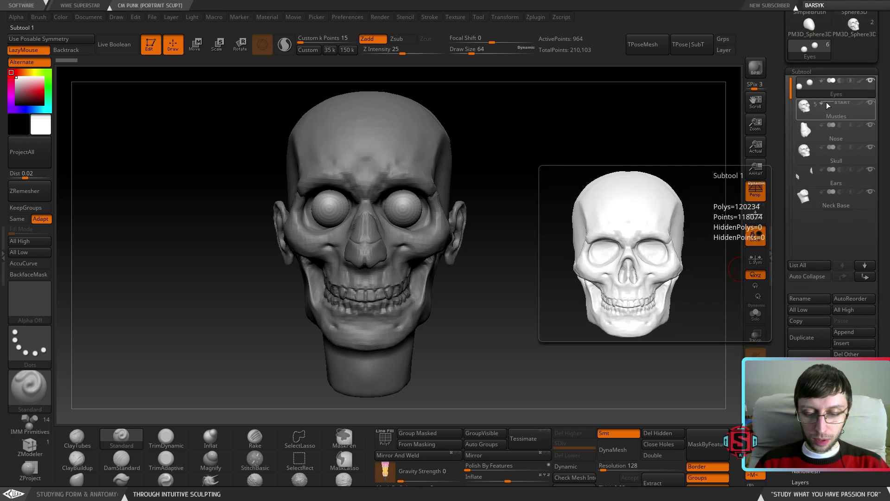
pyautogui.click(824, 109)
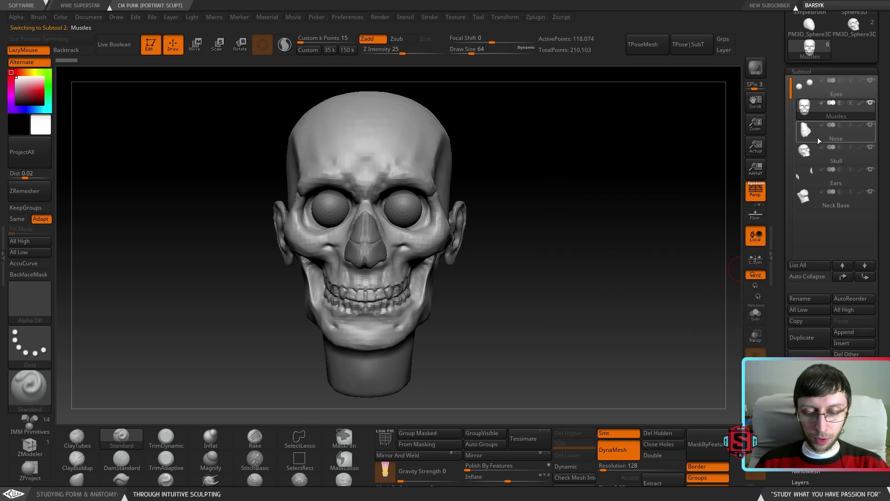
pyautogui.click(836, 138)
pyautogui.click(829, 111)
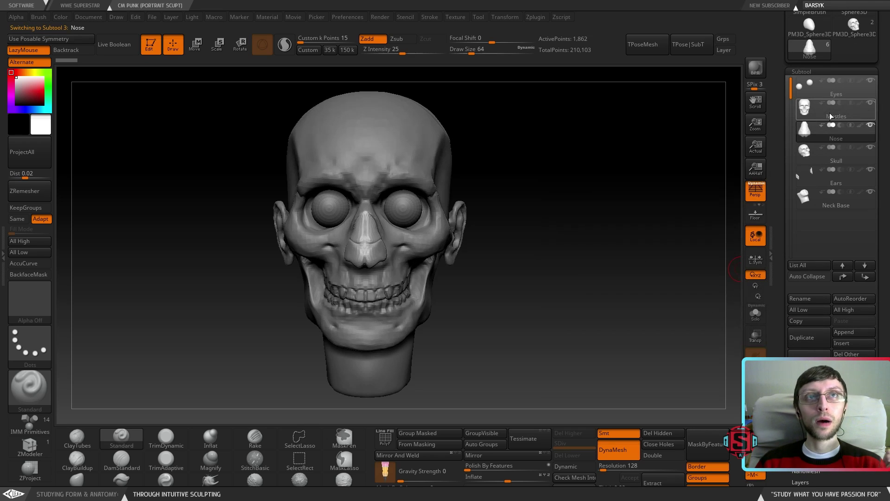
pyautogui.click(828, 157)
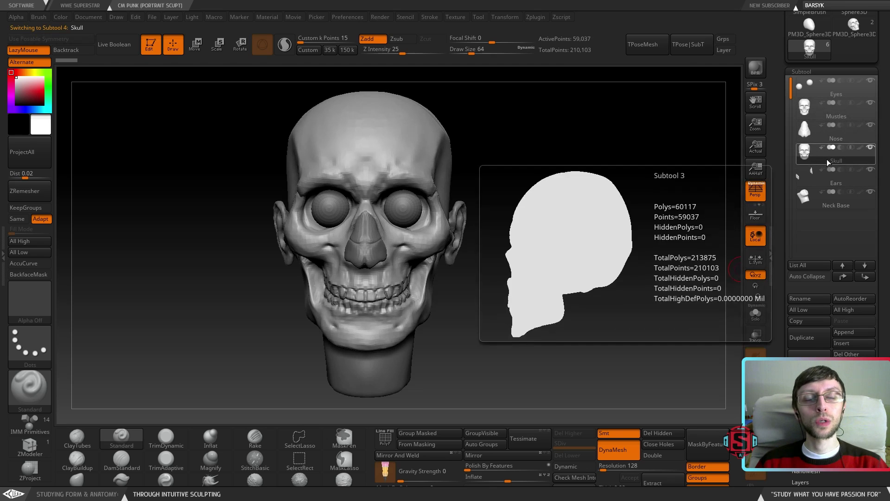
# Reorder the subtools so Nose sits above Mustles, and make Mustles the active subtool
pyautogui.click(841, 122)
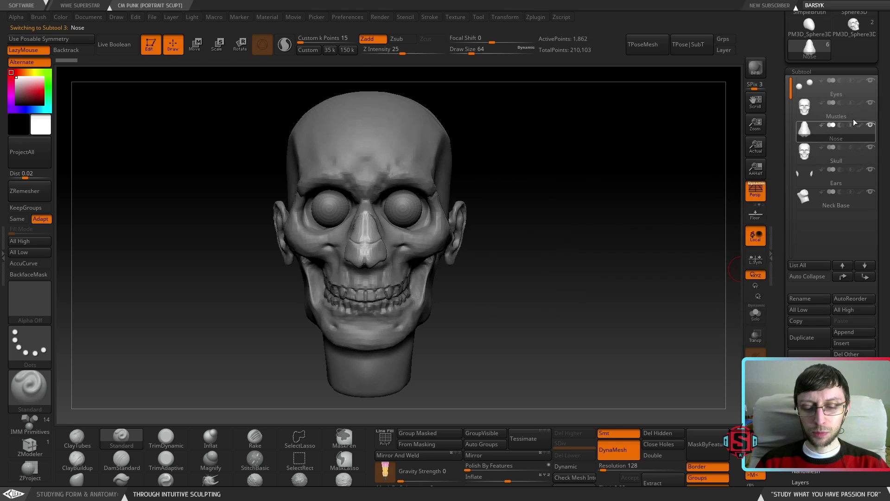
pyautogui.click(865, 277)
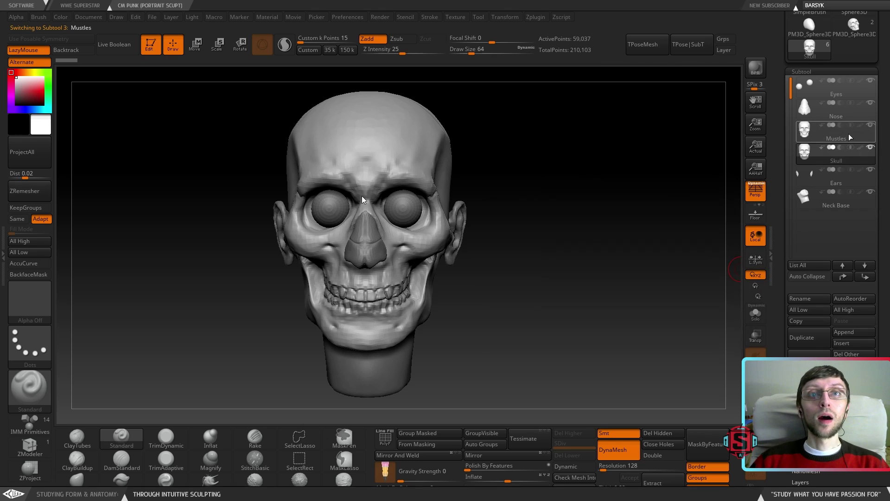
pyautogui.moveTo(828, 138)
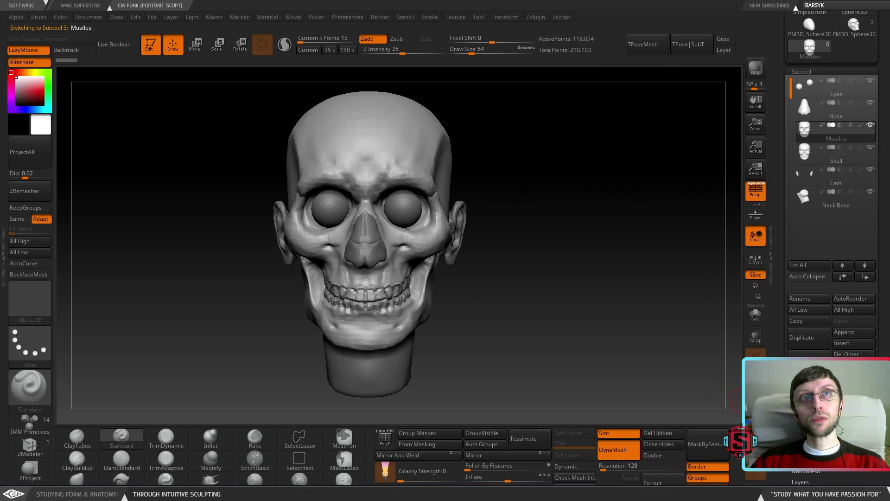
# Ghost the other subtools with transparency and set up the ClayBuildup brush with X symmetry on the Mustles subtool
pyautogui.click(755, 342)
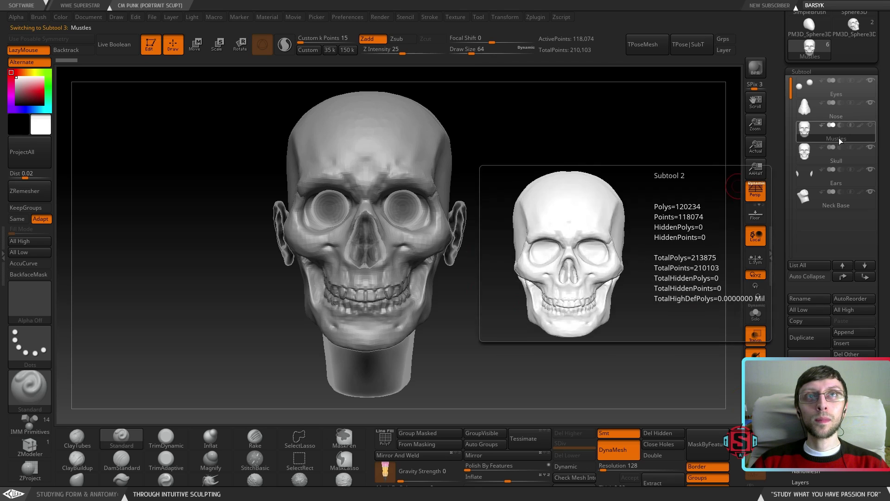
pyautogui.moveTo(509, 280)
pyautogui.mouseDown()
pyautogui.moveTo(465, 295)
pyautogui.moveTo(550, 294)
pyautogui.moveTo(501, 294)
pyautogui.moveTo(436, 274)
pyautogui.moveTo(408, 278)
pyautogui.mouseUp()
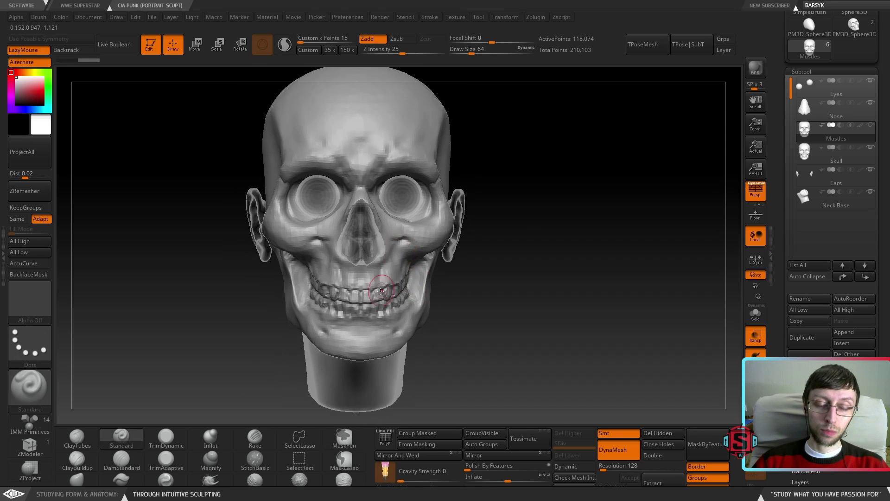
pyautogui.click(77, 462)
pyautogui.moveTo(466, 208); pyautogui.dragTo(454, 242)
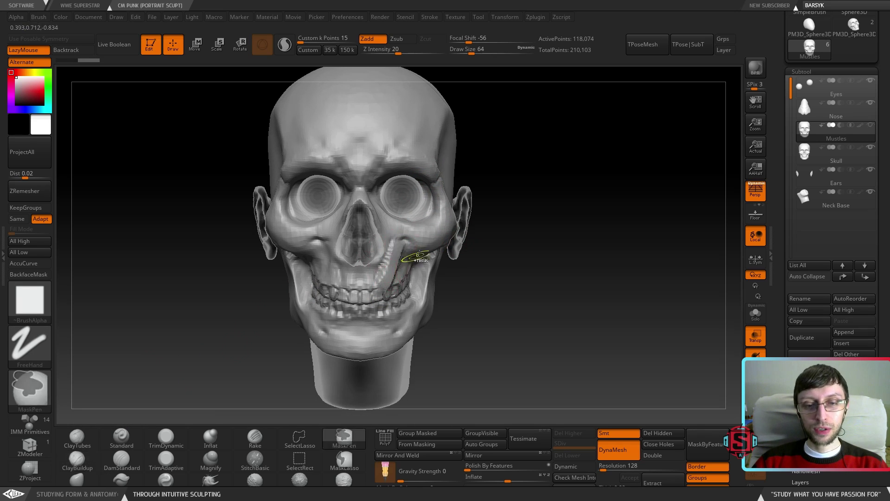
pyautogui.press('x')
pyautogui.moveTo(398, 253)
pyautogui.mouseDown()
pyautogui.moveTo(391, 287)
pyautogui.moveTo(390, 243)
pyautogui.moveTo(393, 266)
pyautogui.moveTo(408, 278)
pyautogui.moveTo(368, 297)
pyautogui.moveTo(394, 292)
pyautogui.moveTo(405, 277)
pyautogui.mouseUp()
pyautogui.hotkey('ctrl', 'z')
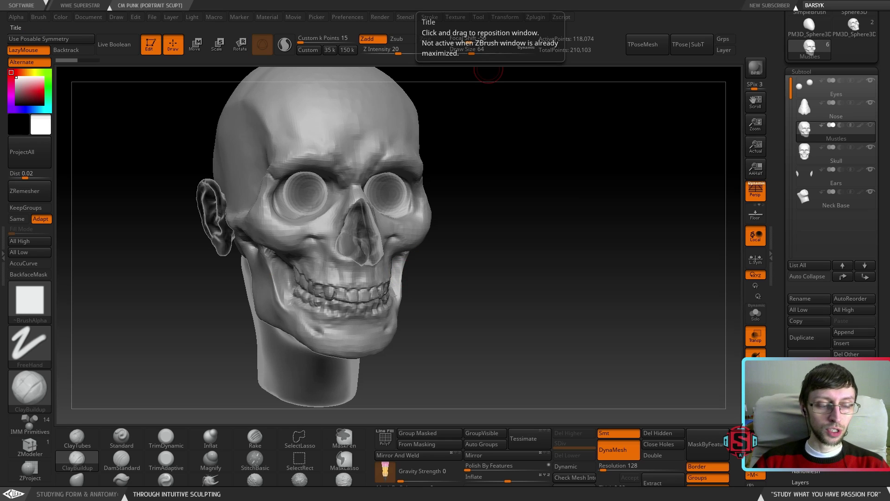
# Compare the skull drawing with the red facial-muscle drawing in the image viewer, studying the muscles around the mouth
pyautogui.moveTo(209, 0); pyautogui.dragTo(524, 13)
pyautogui.press('Right')
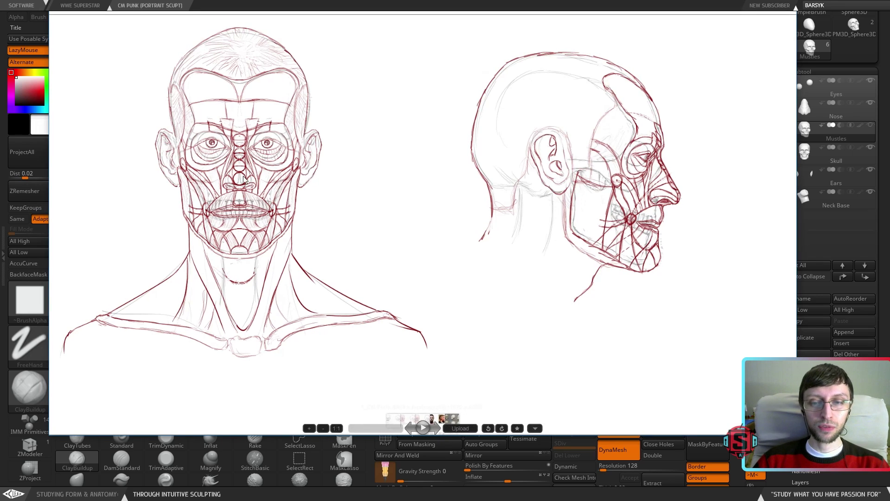
pyautogui.press('Left')
pyautogui.press('Left')
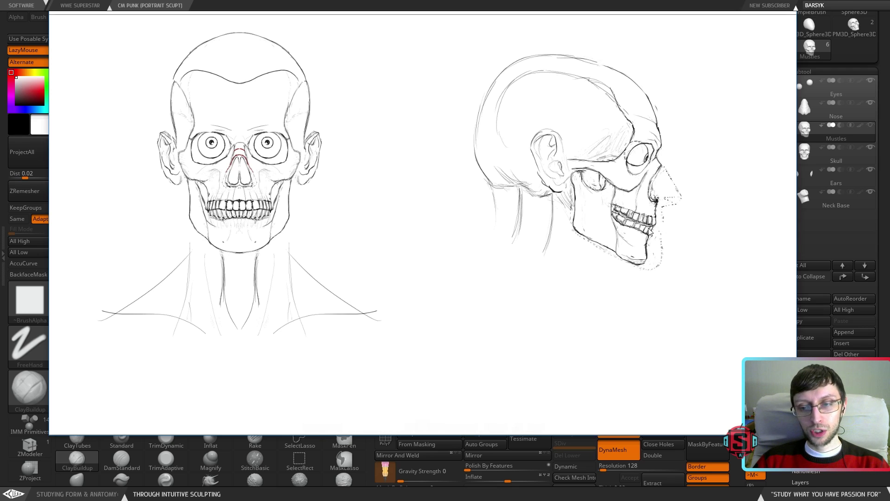
pyautogui.press('Right')
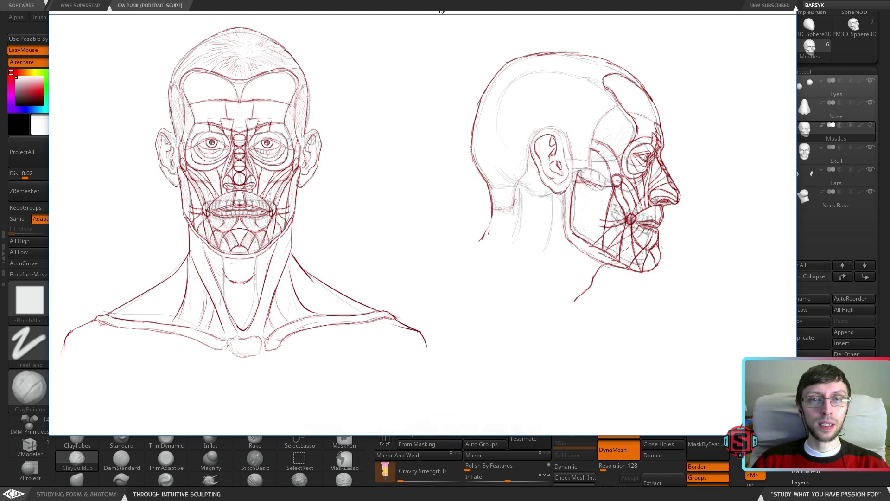
pyautogui.press('Escape')
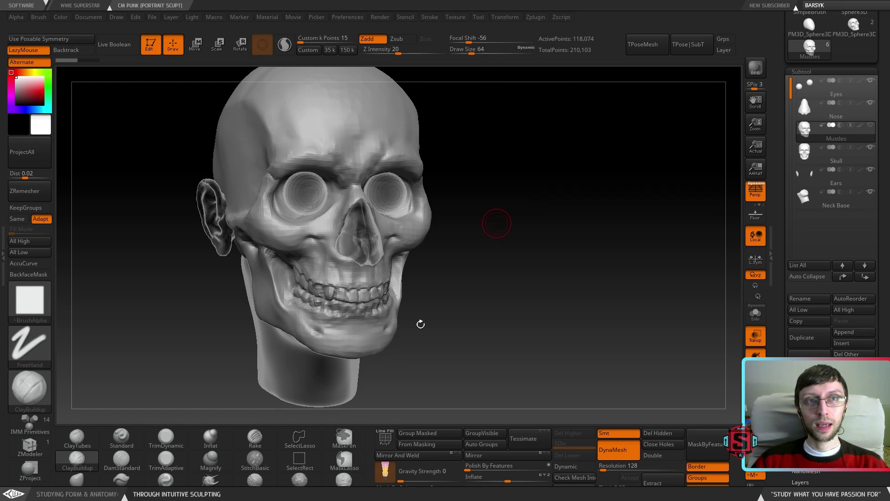
# Lay the first ClayBuildup strokes of the upper-lip muscle across the bone above the upper front teeth
pyautogui.moveTo(477, 302); pyautogui.dragTo(454, 297)
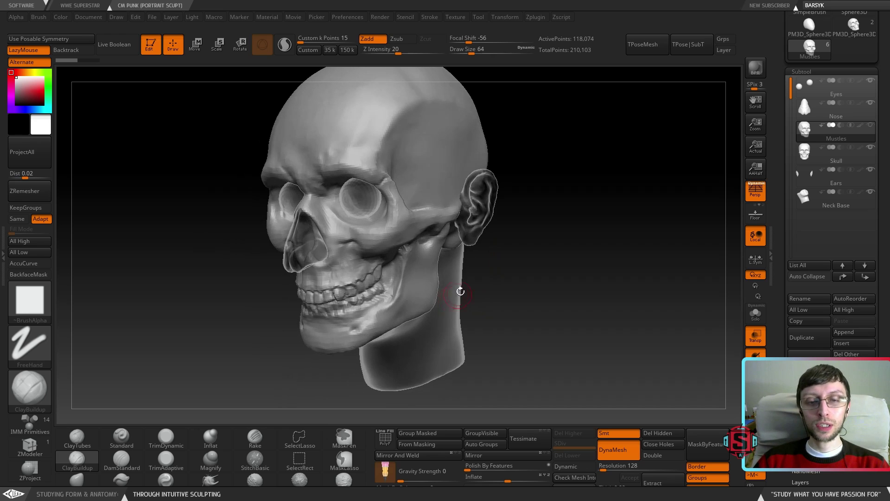
pyautogui.moveTo(507, 281); pyautogui.dragTo(528, 275)
pyautogui.keyDown('alt'); pyautogui.moveTo(441, 294); pyautogui.dragTo(424, 262); pyautogui.keyUp('alt')
pyautogui.keyDown('ctrl'); pyautogui.moveTo(425, 262); pyautogui.dragTo(397, 246, button='right'); pyautogui.keyUp('ctrl')
pyautogui.moveTo(371, 272)
pyautogui.keyDown('alt'); pyautogui.mouseDown(button='right')
pyautogui.moveTo(409, 281)
pyautogui.moveTo(397, 238)
pyautogui.moveTo(433, 238)
pyautogui.mouseUp(button='right'); pyautogui.keyUp('alt')
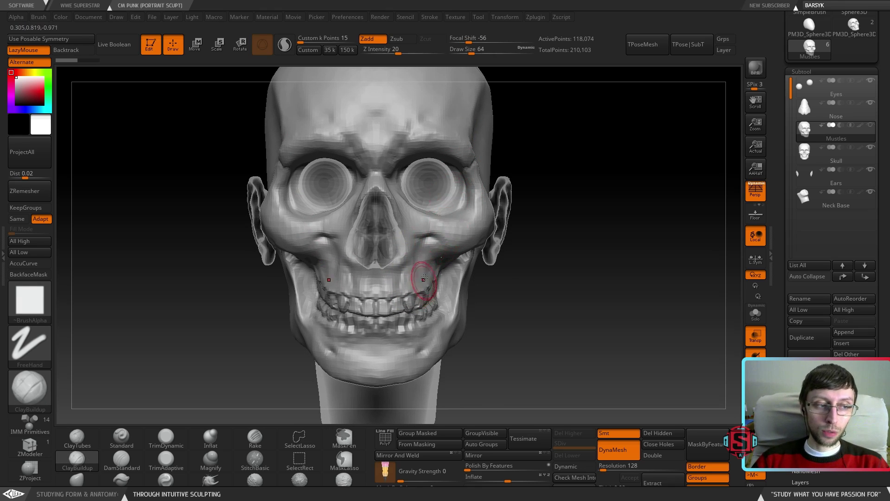
pyautogui.moveTo(427, 298)
pyautogui.keyDown('shift'); pyautogui.mouseDown(button='right')
pyautogui.moveTo(454, 309)
pyautogui.moveTo(443, 310)
pyautogui.moveTo(435, 291)
pyautogui.mouseUp(button='right'); pyautogui.keyUp('shift')
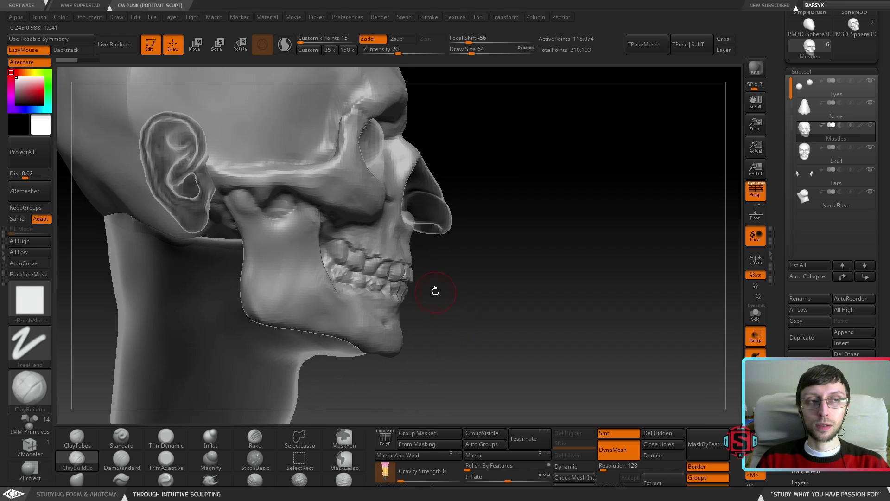
pyautogui.moveTo(385, 253); pyautogui.dragTo(388, 250)
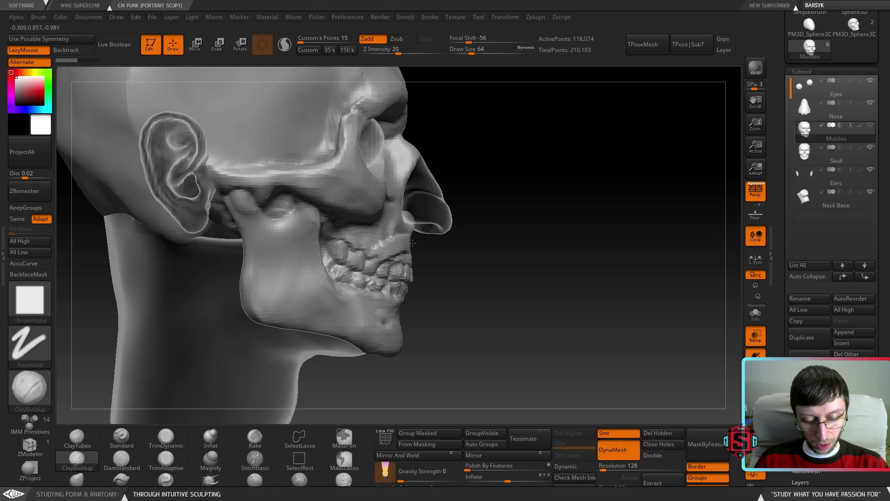
pyautogui.moveTo(451, 248)
pyautogui.mouseDown(button='right')
pyautogui.moveTo(408, 258)
pyautogui.moveTo(436, 255)
pyautogui.mouseUp(button='right')
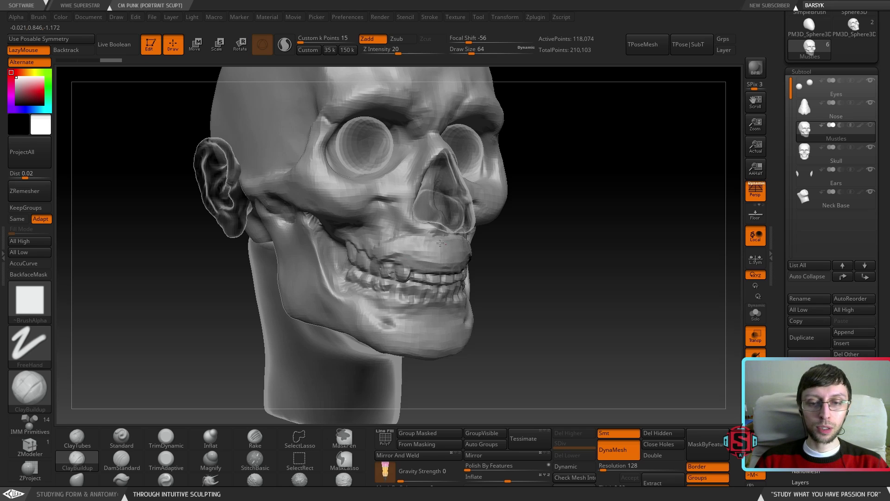
# Thicken and round the upper-lip muscle until it covers the upper front teeth on both sides
pyautogui.moveTo(414, 251); pyautogui.dragTo(417, 255)
pyautogui.moveTo(438, 266)
pyautogui.mouseDown(button='right')
pyautogui.moveTo(352, 262)
pyautogui.moveTo(509, 258)
pyautogui.moveTo(406, 275)
pyautogui.mouseUp(button='right')
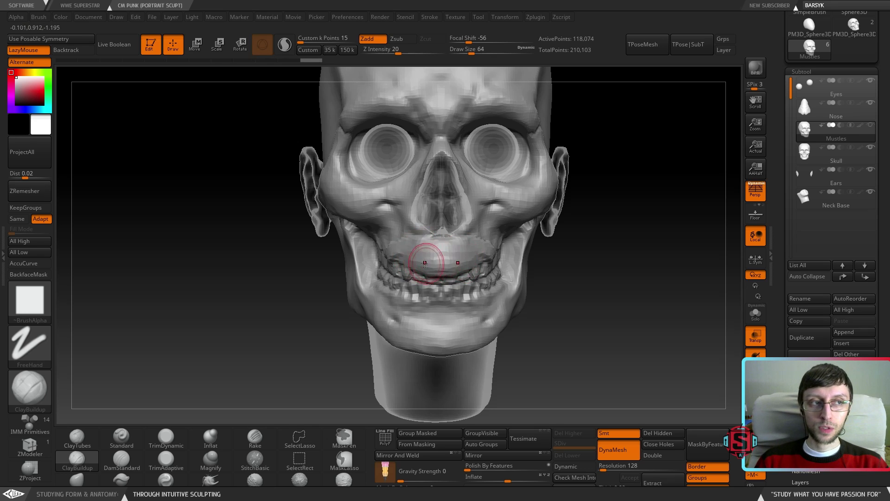
pyautogui.moveTo(443, 254)
pyautogui.mouseDown(button='right')
pyautogui.moveTo(470, 266)
pyautogui.moveTo(430, 259)
pyautogui.mouseUp(button='right')
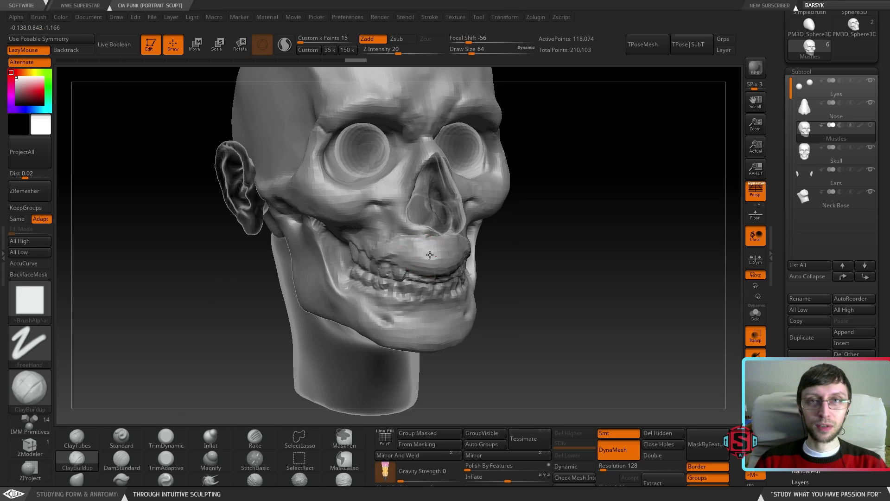
pyautogui.moveTo(427, 249)
pyautogui.mouseDown(button='right')
pyautogui.moveTo(436, 246)
pyautogui.moveTo(426, 234)
pyautogui.moveTo(463, 260)
pyautogui.moveTo(457, 274)
pyautogui.moveTo(343, 288)
pyautogui.moveTo(371, 276)
pyautogui.mouseUp(button='right')
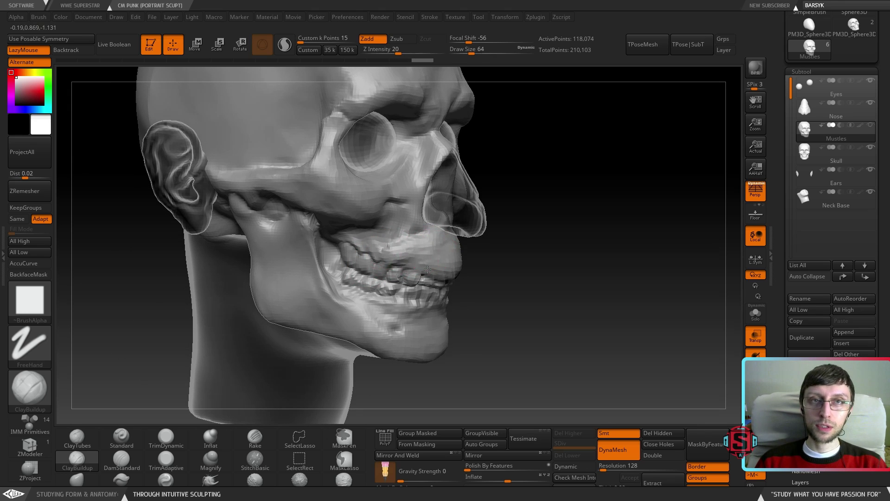
pyautogui.moveTo(421, 265); pyautogui.dragTo(473, 264, button='right')
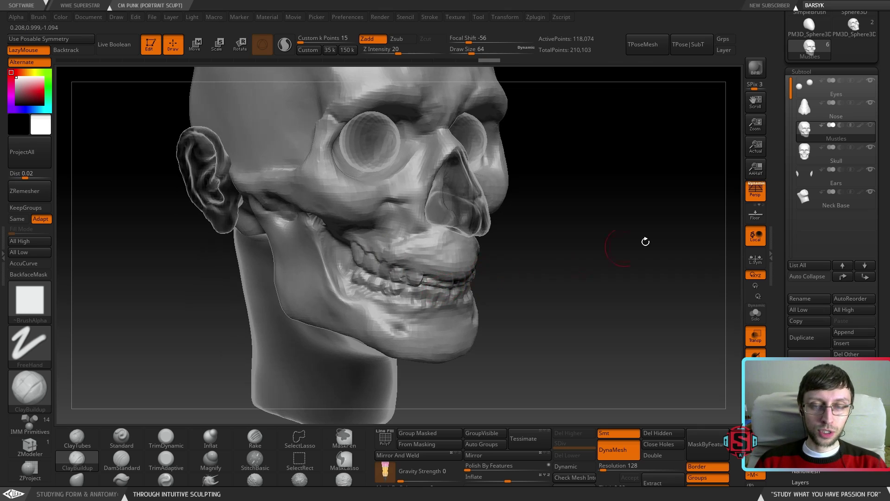
# Compare the bare Skull subtool with the sculpted Mustles subtool, leaving Mustles visible and active
pyautogui.moveTo(872, 147)
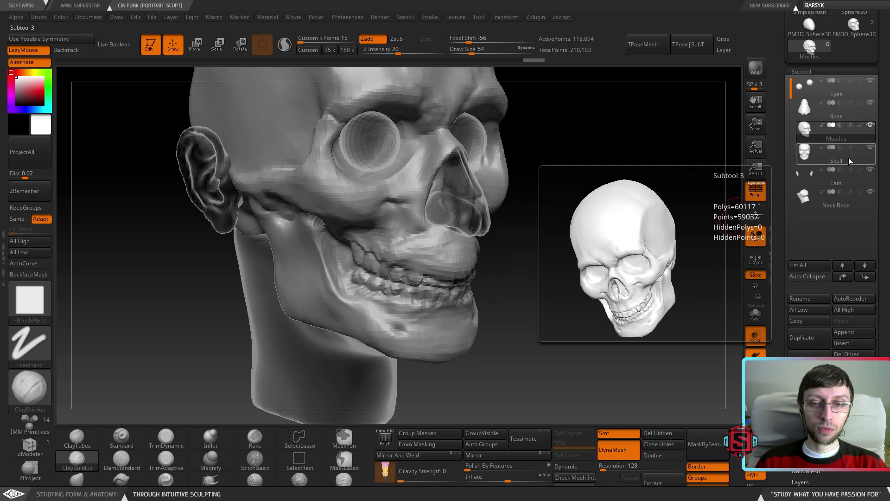
pyautogui.click(853, 156)
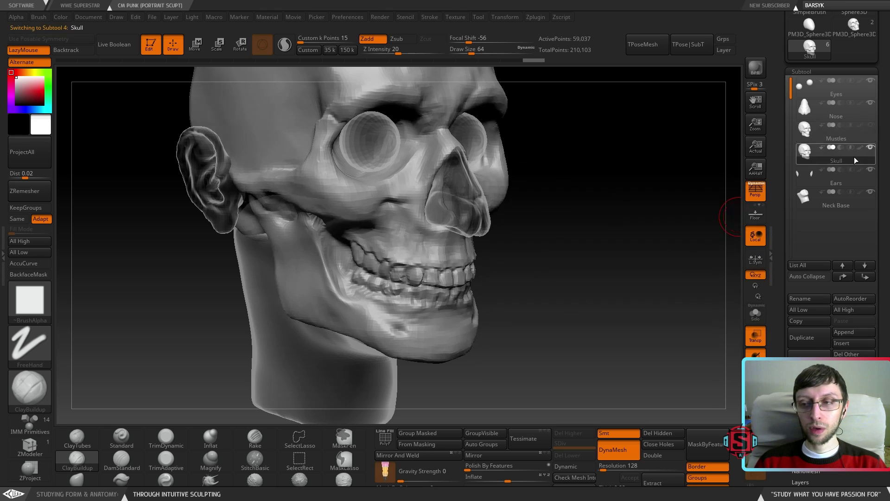
pyautogui.moveTo(657, 211); pyautogui.dragTo(695, 194)
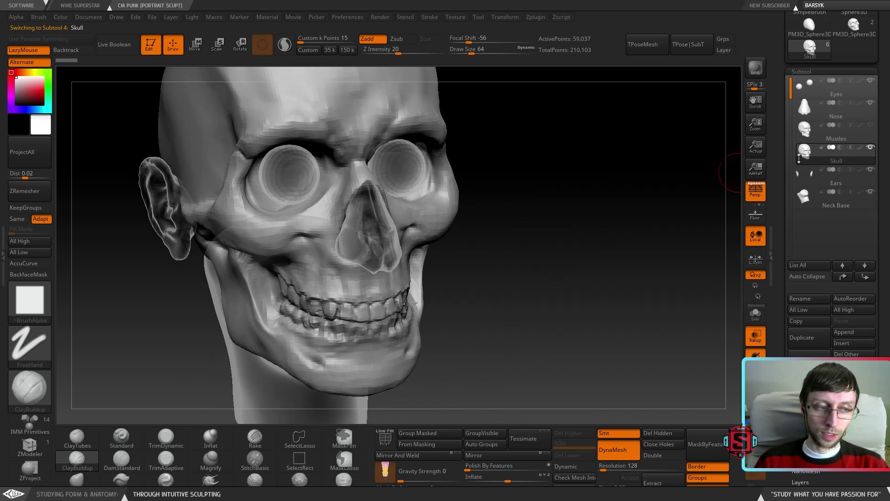
pyautogui.click(870, 124)
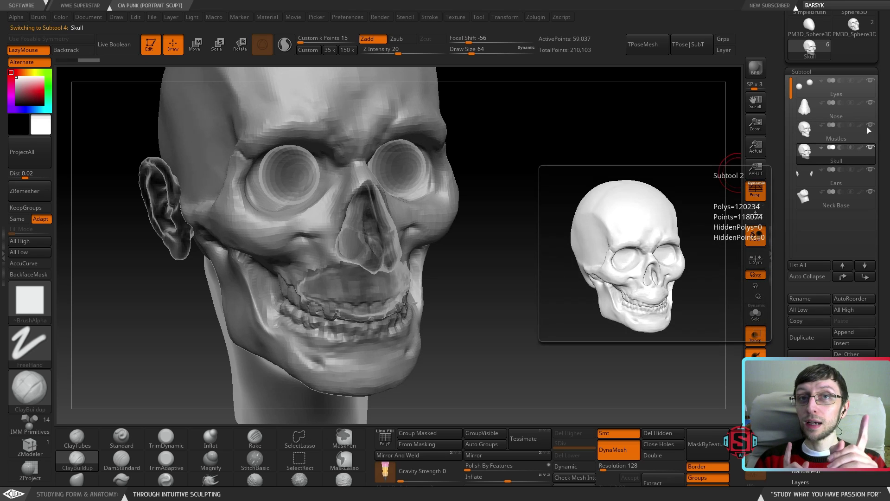
pyautogui.click(819, 135)
# Extend the upper-lip muscle backwards over the side teeth and fill in the area around the mouth corners
pyautogui.moveTo(583, 223)
pyautogui.mouseDown()
pyautogui.moveTo(408, 312)
pyautogui.moveTo(491, 263)
pyautogui.mouseUp()
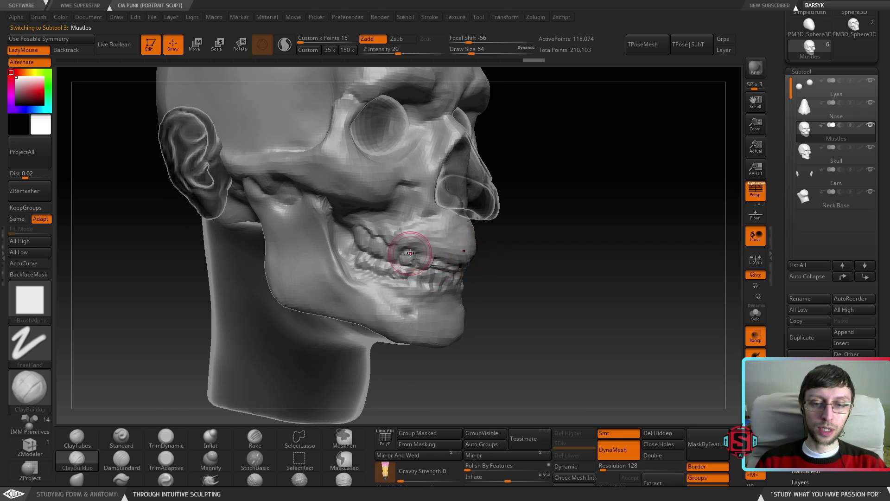
pyautogui.moveTo(410, 248); pyautogui.dragTo(453, 201, button='right')
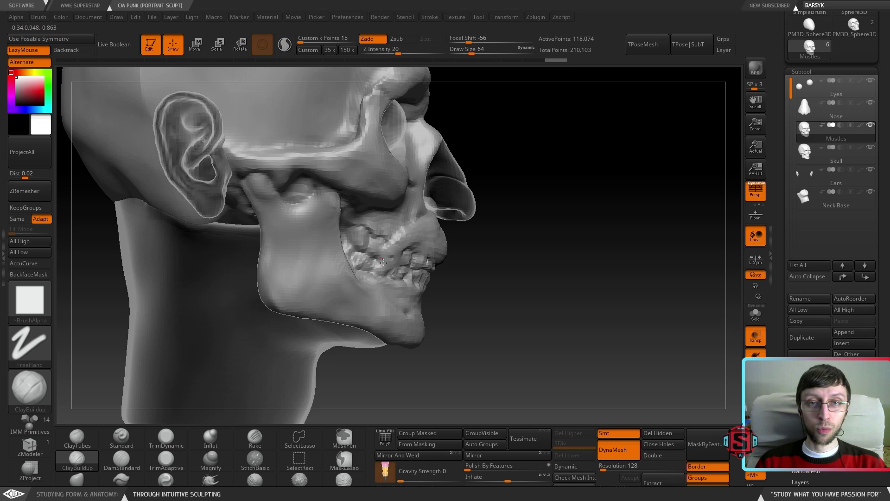
pyautogui.moveTo(397, 252); pyautogui.dragTo(390, 254)
pyautogui.moveTo(390, 254)
pyautogui.mouseDown(button='right')
pyautogui.moveTo(336, 246)
pyautogui.moveTo(360, 246)
pyautogui.mouseUp(button='right')
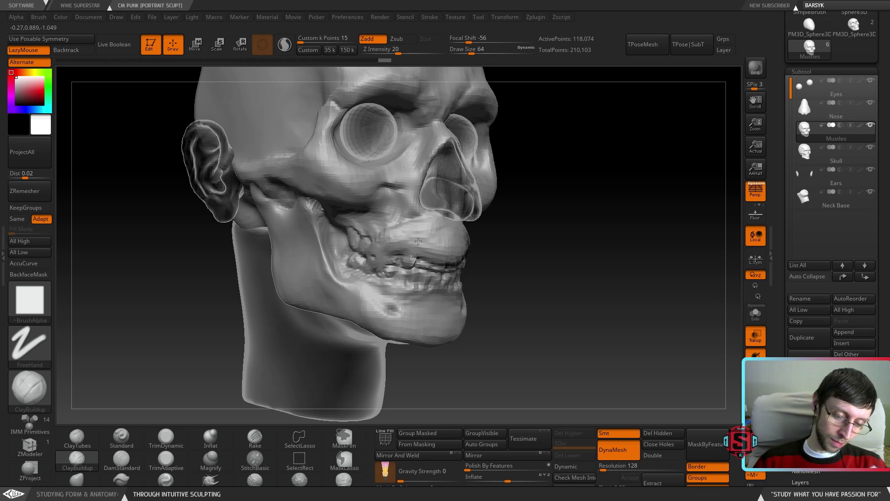
pyautogui.moveTo(388, 230); pyautogui.dragTo(378, 236, button='right')
pyautogui.moveTo(377, 241)
pyautogui.mouseDown()
pyautogui.moveTo(401, 231)
pyautogui.moveTo(384, 246)
pyautogui.moveTo(415, 240)
pyautogui.moveTo(431, 250)
pyautogui.mouseUp()
pyautogui.moveTo(432, 251)
pyautogui.mouseDown(button='right')
pyautogui.moveTo(409, 173)
pyautogui.moveTo(404, 258)
pyautogui.moveTo(427, 263)
pyautogui.mouseUp(button='right')
pyautogui.moveTo(392, 274); pyautogui.dragTo(401, 264)
pyautogui.moveTo(413, 261); pyautogui.dragTo(407, 272, button='right')
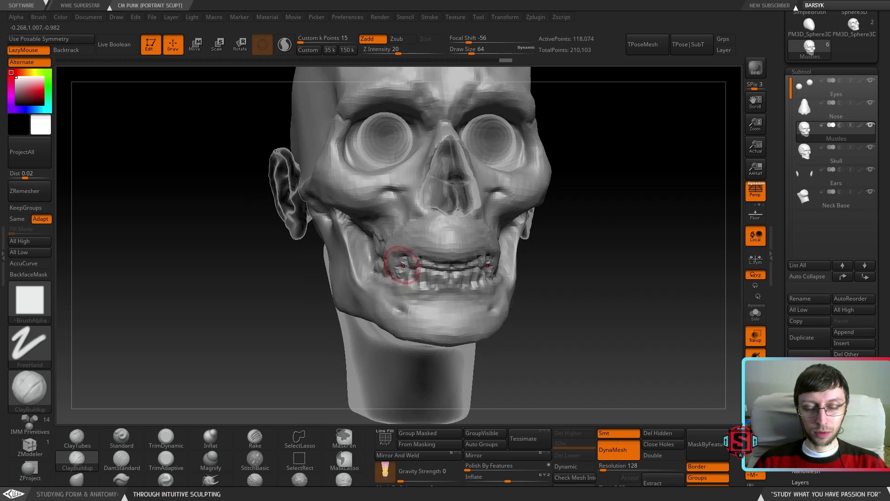
# Build up the lower-lip muscle over the lower teeth from one mouth corner to the other
pyautogui.moveTo(400, 266); pyautogui.dragTo(459, 274)
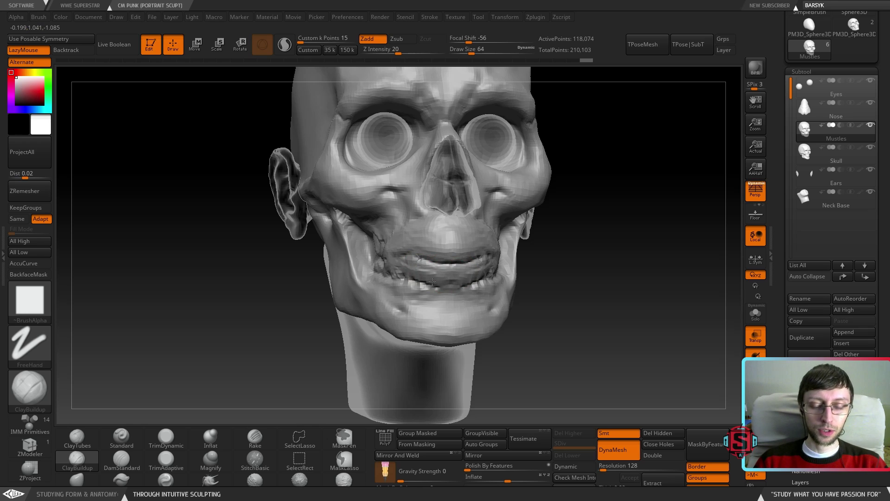
pyautogui.moveTo(433, 273); pyautogui.dragTo(471, 265)
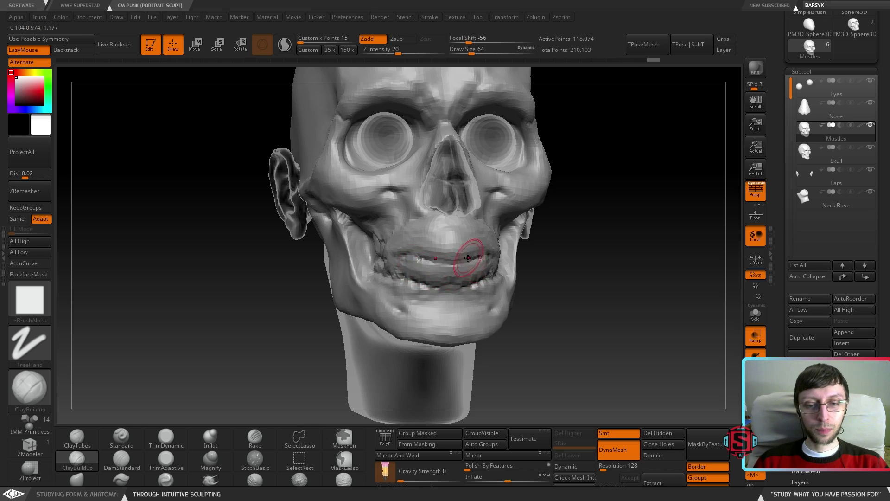
pyautogui.hotkey('ctrl', 'z')
pyautogui.moveTo(399, 274); pyautogui.dragTo(405, 276)
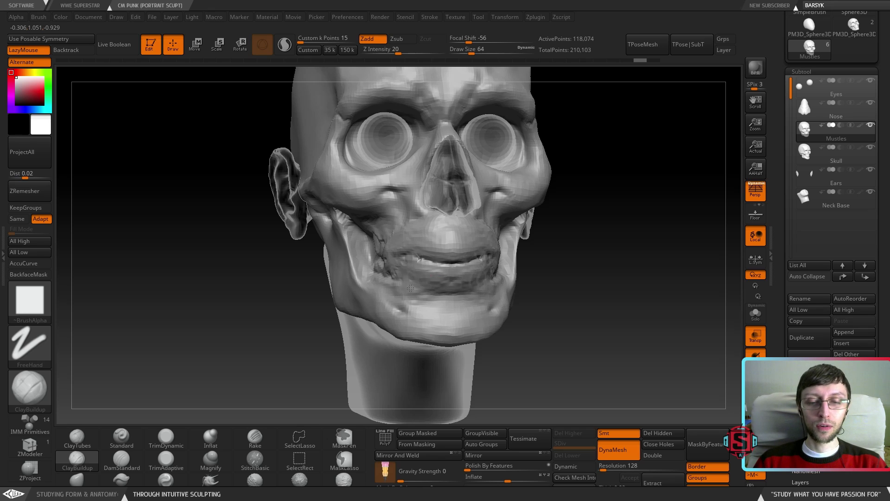
pyautogui.moveTo(399, 283)
pyautogui.mouseDown()
pyautogui.moveTo(384, 277)
pyautogui.moveTo(417, 295)
pyautogui.moveTo(447, 283)
pyautogui.mouseUp()
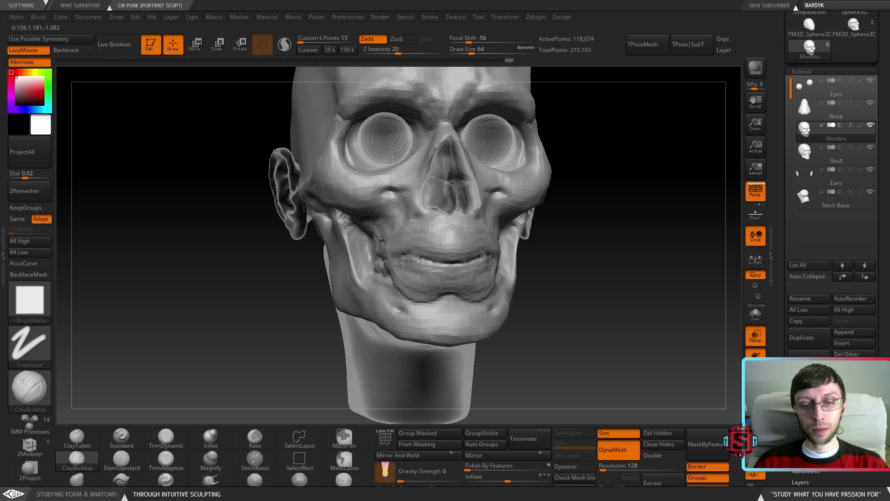
pyautogui.moveTo(439, 273); pyautogui.dragTo(428, 274)
# Set the draw size to 56 and refine the side and profile of the lower-lip muscle
pyautogui.moveTo(472, 262)
pyautogui.mouseDown(button='right')
pyautogui.moveTo(436, 278)
pyautogui.moveTo(480, 286)
pyautogui.mouseUp(button='right')
pyautogui.moveTo(498, 288); pyautogui.dragTo(418, 274)
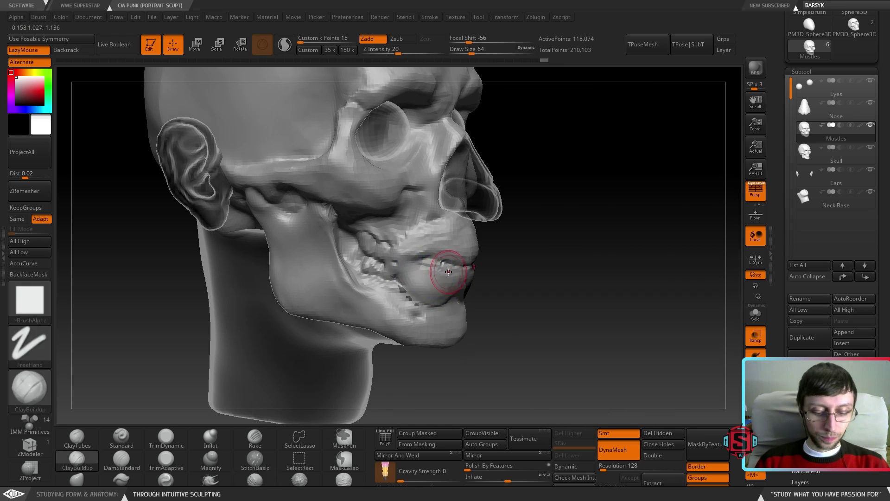
pyautogui.press('s')
pyautogui.moveTo(434, 286)
pyautogui.mouseDown()
pyautogui.moveTo(413, 271)
pyautogui.moveTo(432, 262)
pyautogui.moveTo(452, 265)
pyautogui.moveTo(441, 273)
pyautogui.moveTo(464, 268)
pyautogui.mouseUp()
pyautogui.moveTo(474, 291)
pyautogui.mouseDown()
pyautogui.moveTo(499, 280)
pyautogui.moveTo(441, 262)
pyautogui.moveTo(449, 275)
pyautogui.moveTo(463, 204)
pyautogui.mouseUp()
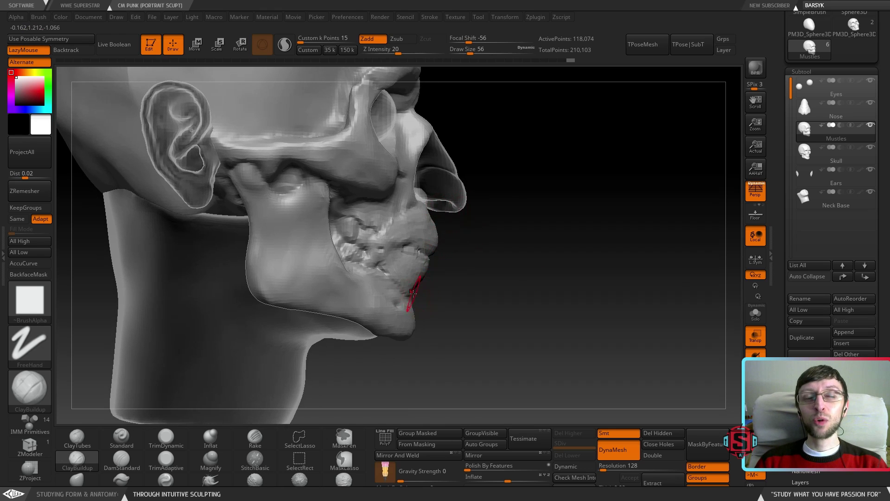
pyautogui.moveTo(423, 300); pyautogui.dragTo(374, 307)
pyautogui.hotkey('ctrl', 'z')
pyautogui.moveTo(415, 300); pyautogui.dragTo(392, 297, button='right')
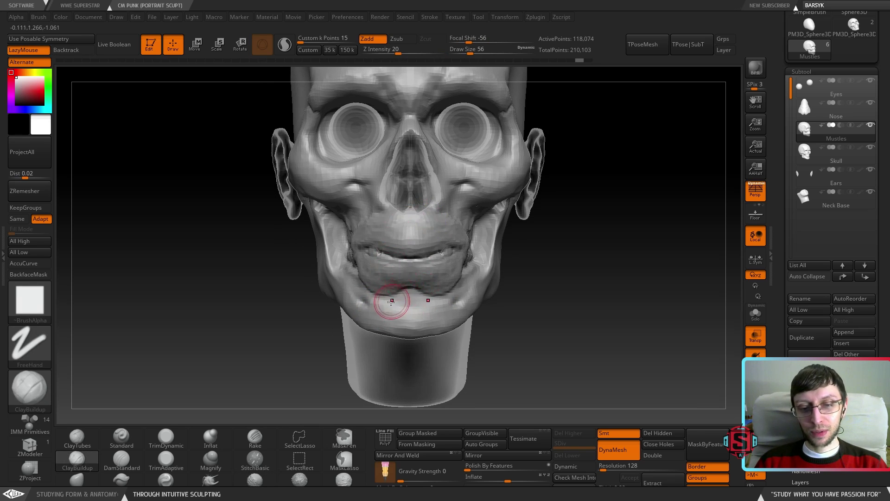
pyautogui.moveTo(403, 271)
pyautogui.mouseDown()
pyautogui.moveTo(378, 264)
pyautogui.moveTo(390, 282)
pyautogui.moveTo(397, 277)
pyautogui.moveTo(385, 305)
pyautogui.moveTo(392, 290)
pyautogui.mouseUp()
pyautogui.moveTo(392, 290); pyautogui.dragTo(389, 299)
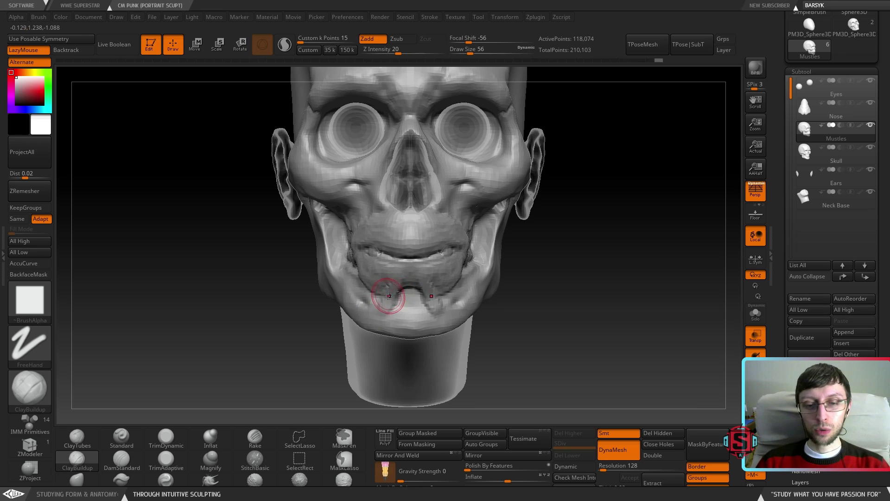
pyautogui.hotkey('ctrl', 'z')
pyautogui.hotkey('ctrl', 'z')
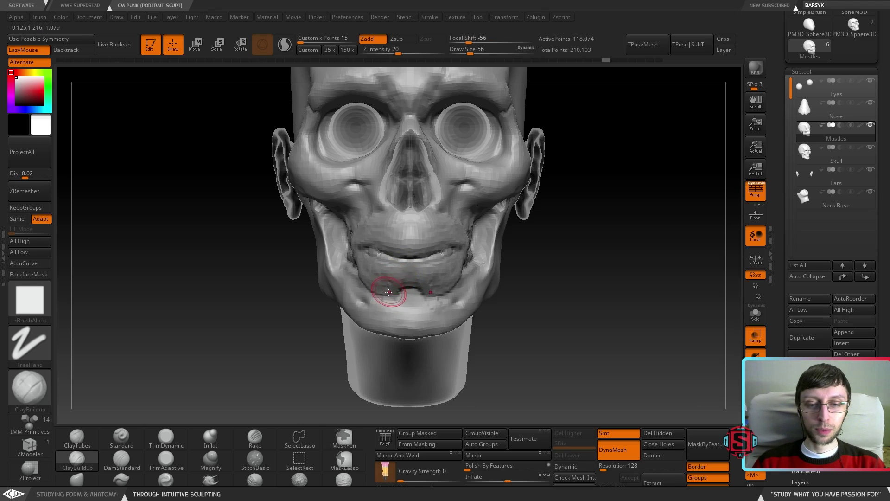
pyautogui.hotkey('ctrl', 'z')
# Sculpt symmetrical muscle bands running from beneath the lower lip down both sides of the chin to the jaw's edge
pyautogui.moveTo(386, 285)
pyautogui.mouseDown()
pyautogui.moveTo(356, 320)
pyautogui.moveTo(377, 308)
pyautogui.mouseUp()
pyautogui.moveTo(377, 308); pyautogui.dragTo(354, 313, button='right')
pyautogui.moveTo(349, 319)
pyautogui.mouseDown()
pyautogui.moveTo(355, 336)
pyautogui.moveTo(373, 316)
pyautogui.moveTo(353, 330)
pyautogui.mouseUp()
pyautogui.moveTo(392, 308); pyautogui.dragTo(358, 308, button='right')
pyautogui.moveTo(358, 308)
pyautogui.mouseDown()
pyautogui.moveTo(367, 309)
pyautogui.moveTo(361, 324)
pyautogui.mouseUp()
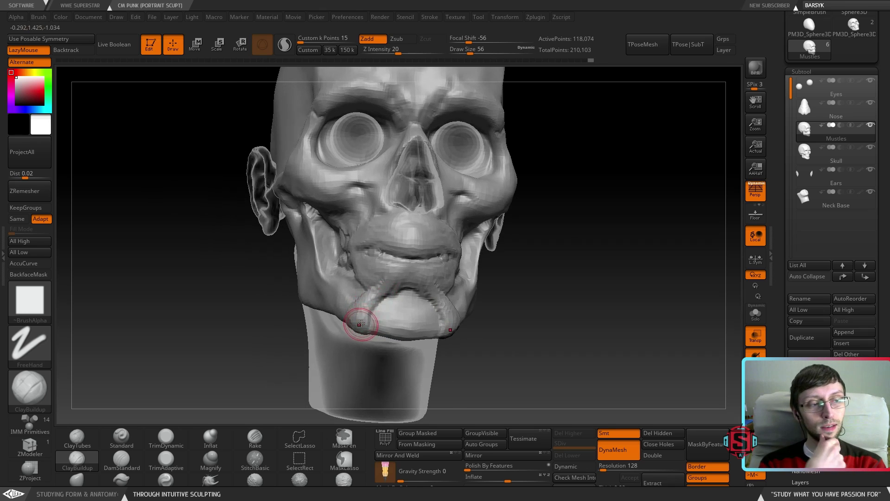
# Fill the area beneath the lower lip where the two chin muscle bands meet
pyautogui.moveTo(359, 302); pyautogui.dragTo(385, 289, button='right')
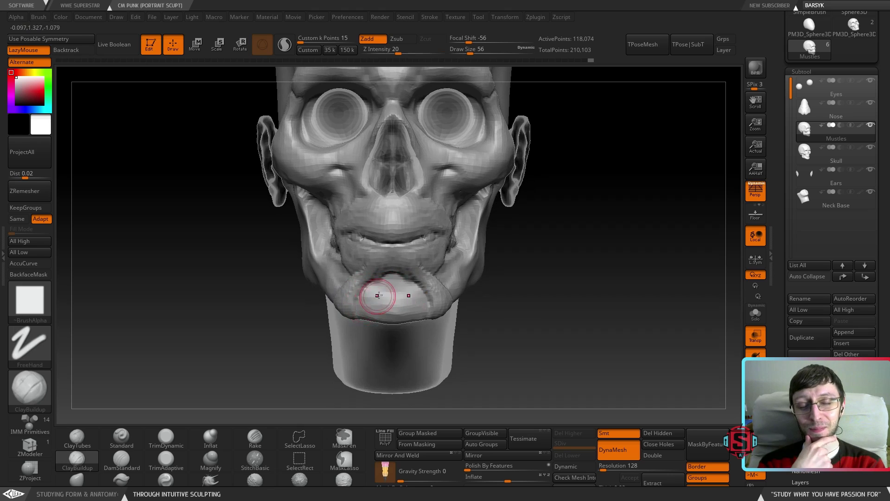
pyautogui.moveTo(349, 305); pyautogui.dragTo(363, 290)
pyautogui.hotkey('ctrl', 'z')
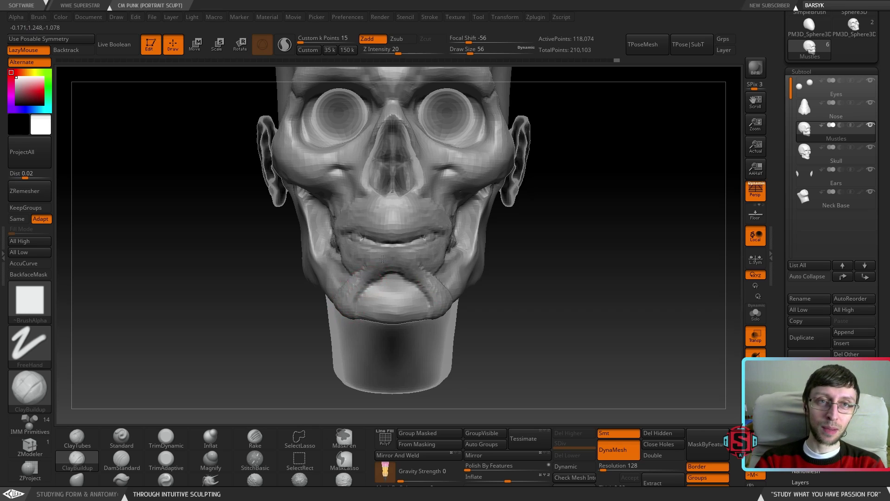
pyautogui.moveTo(385, 232)
pyautogui.mouseDown()
pyautogui.moveTo(392, 209)
pyautogui.moveTo(385, 223)
pyautogui.mouseUp()
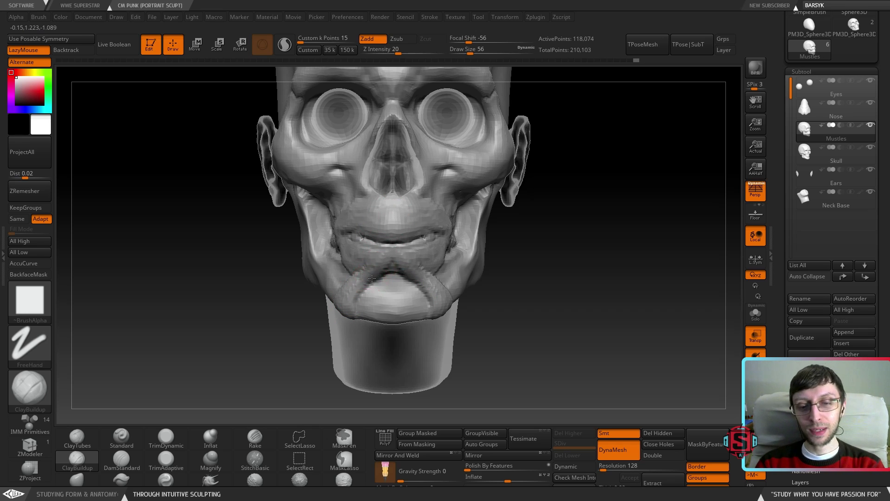
pyautogui.moveTo(377, 271); pyautogui.dragTo(388, 266)
pyautogui.moveTo(388, 266)
pyautogui.mouseDown(button='right')
pyautogui.moveTo(505, 273)
pyautogui.moveTo(505, 264)
pyautogui.moveTo(388, 264)
pyautogui.mouseUp(button='right')
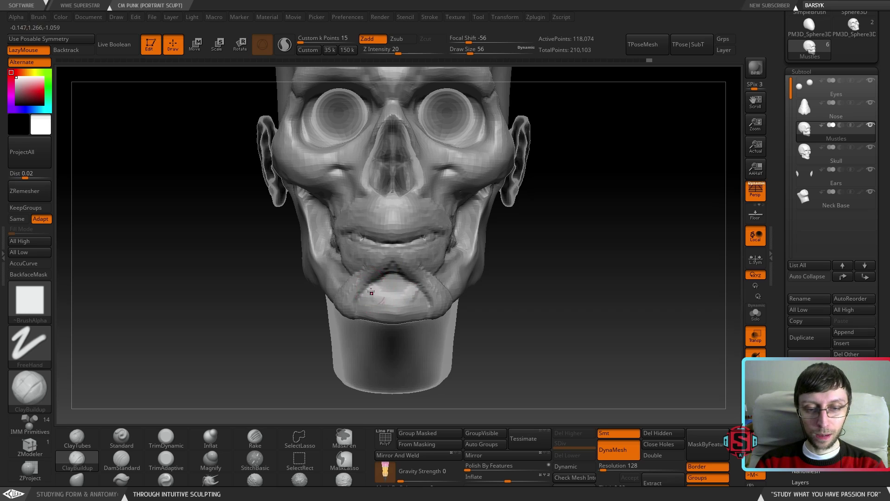
# Build up the chin muscle between the two bands, from beneath the lower lip down to the jaw's front edge
pyautogui.moveTo(377, 292)
pyautogui.mouseDown()
pyautogui.moveTo(370, 279)
pyautogui.moveTo(388, 303)
pyautogui.mouseUp()
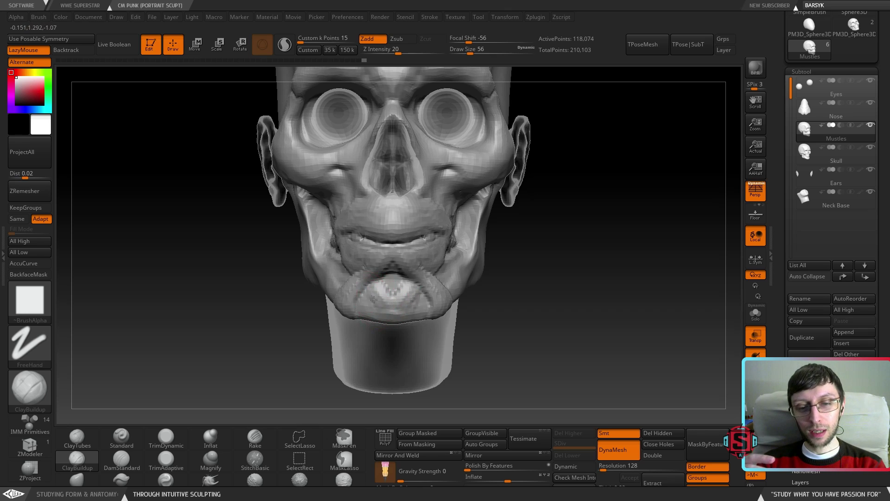
pyautogui.moveTo(381, 296); pyautogui.dragTo(389, 303)
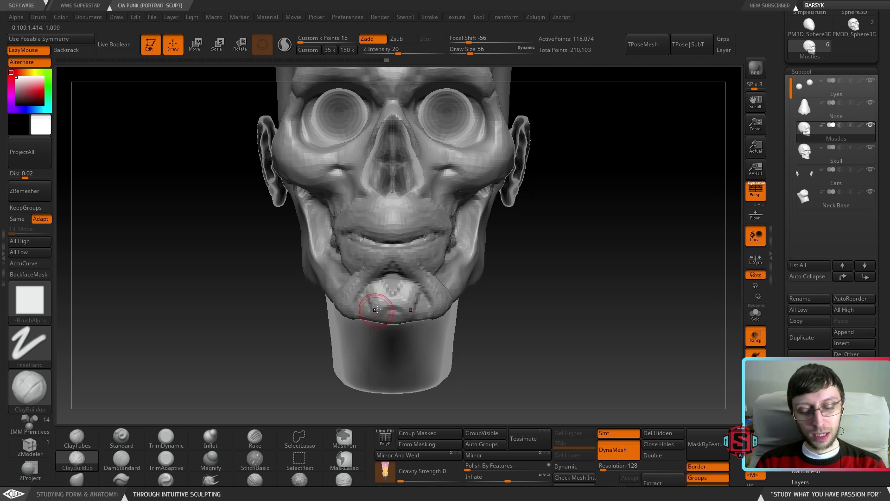
pyautogui.moveTo(381, 282); pyautogui.dragTo(433, 209)
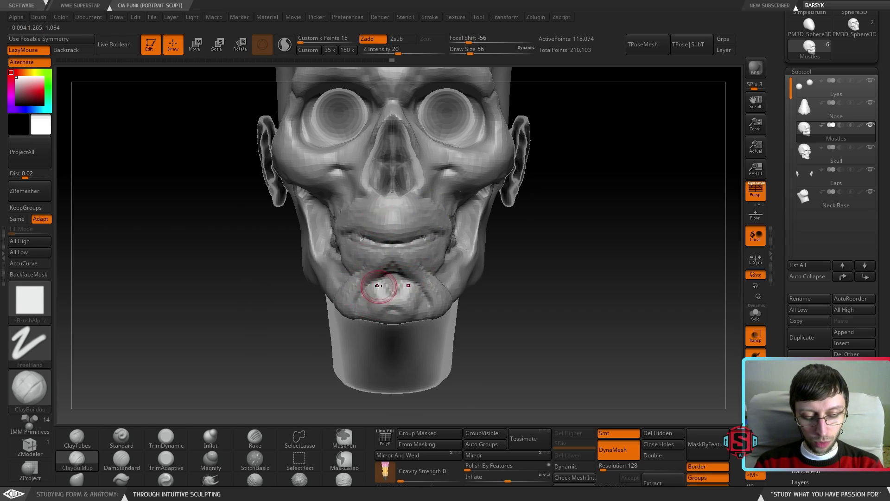
pyautogui.moveTo(379, 283); pyautogui.dragTo(384, 282, button='right')
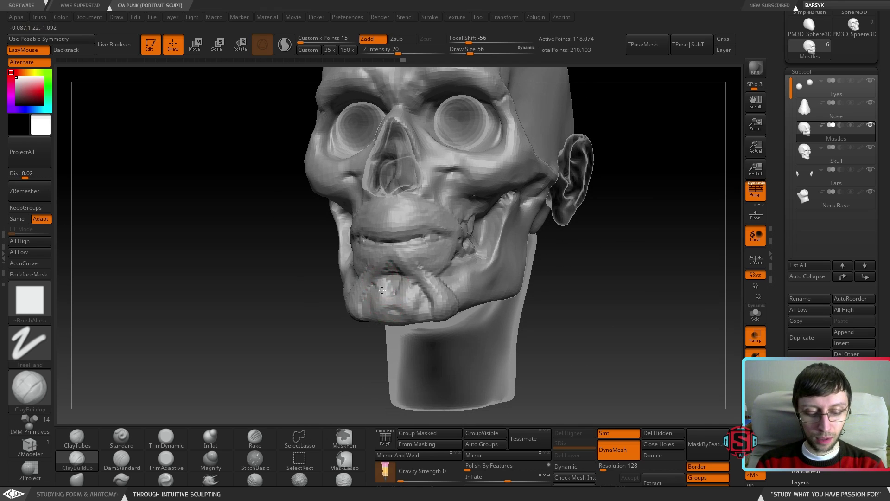
pyautogui.moveTo(390, 286); pyautogui.dragTo(371, 308, button='right')
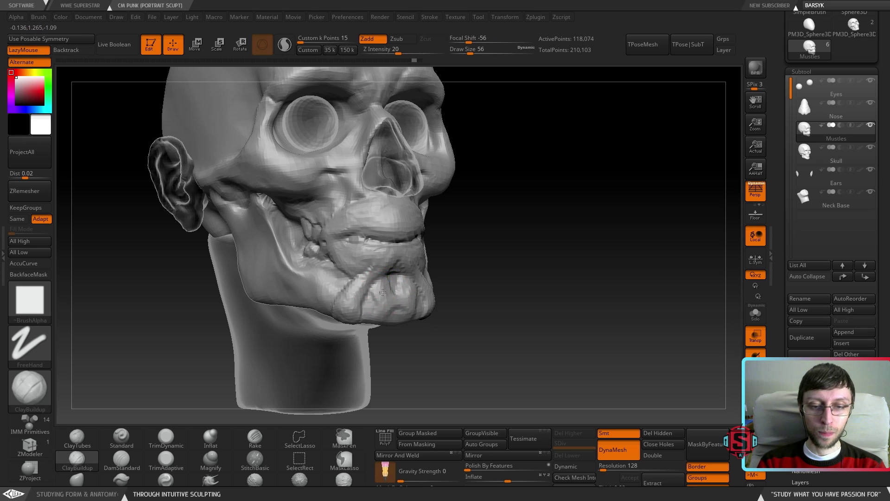
pyautogui.moveTo(384, 307); pyautogui.dragTo(378, 306, button='right')
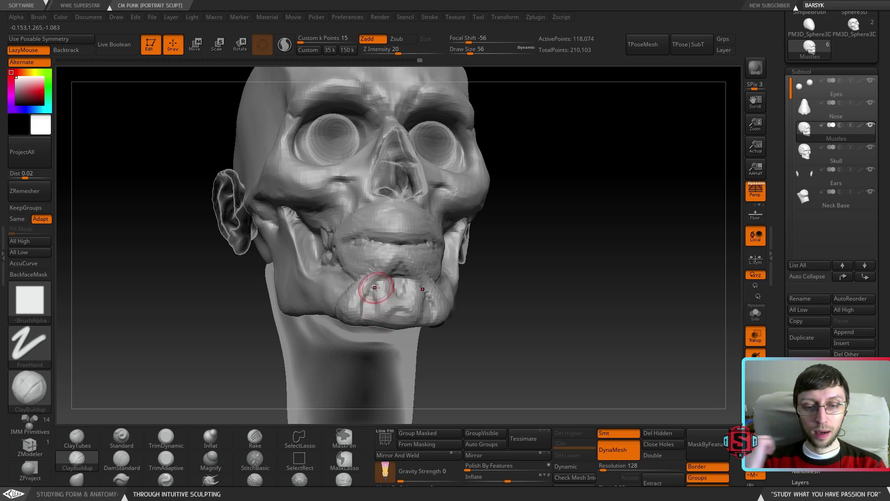
pyautogui.moveTo(401, 316); pyautogui.dragTo(402, 309, button='right')
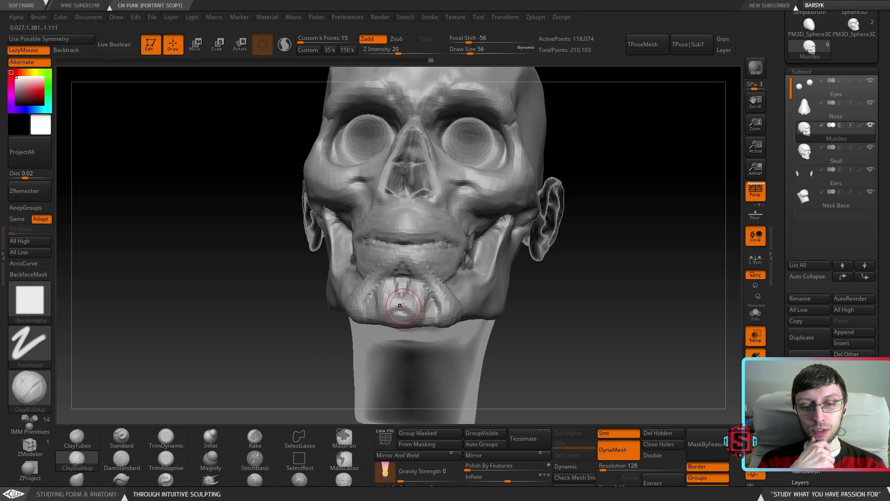
# Carve the central chin muscle with the DamStandard brush at draw size 35 and smooth its lower part
pyautogui.click(122, 459)
pyautogui.press('s')
pyautogui.moveTo(401, 308); pyautogui.dragTo(398, 310)
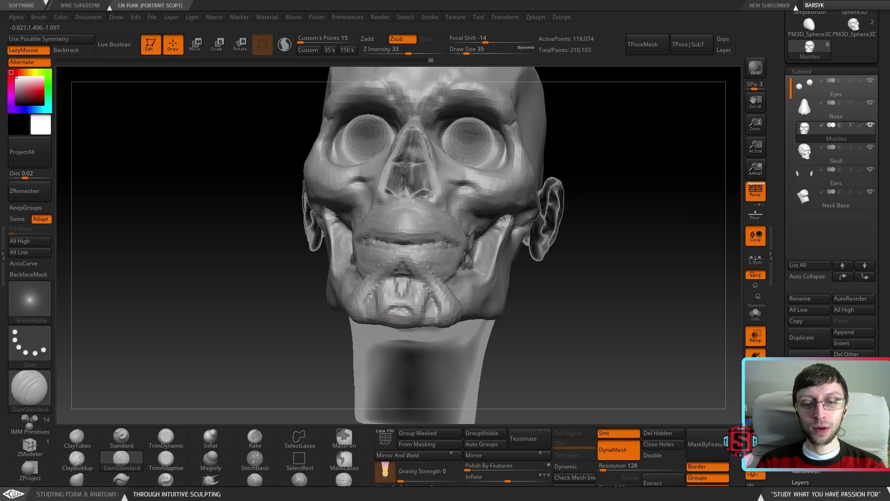
pyautogui.keyDown('shift'); pyautogui.moveTo(397, 318); pyautogui.dragTo(402, 312); pyautogui.keyUp('shift')
pyautogui.moveTo(403, 317)
pyautogui.mouseDown(button='right')
pyautogui.moveTo(402, 287)
pyautogui.moveTo(403, 312)
pyautogui.moveTo(412, 310)
pyautogui.mouseUp(button='right')
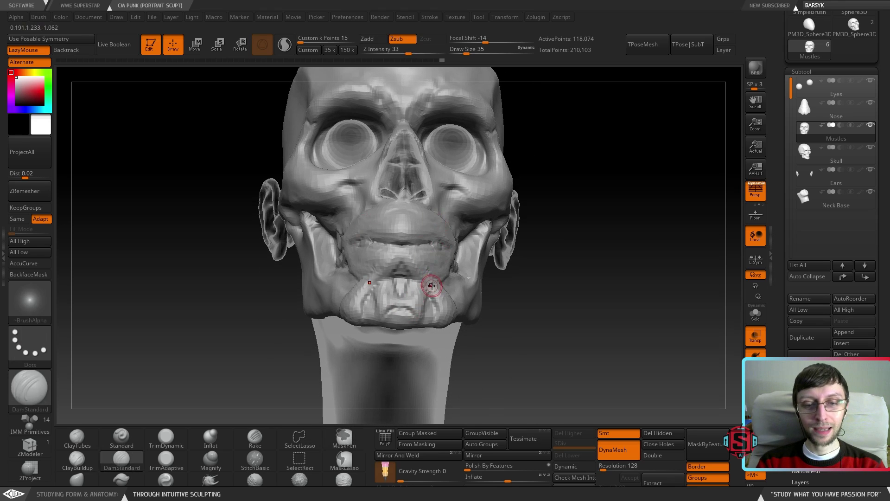
# Build up the middle of the chin muscle with the ClayBuildup brush
pyautogui.click(94, 459)
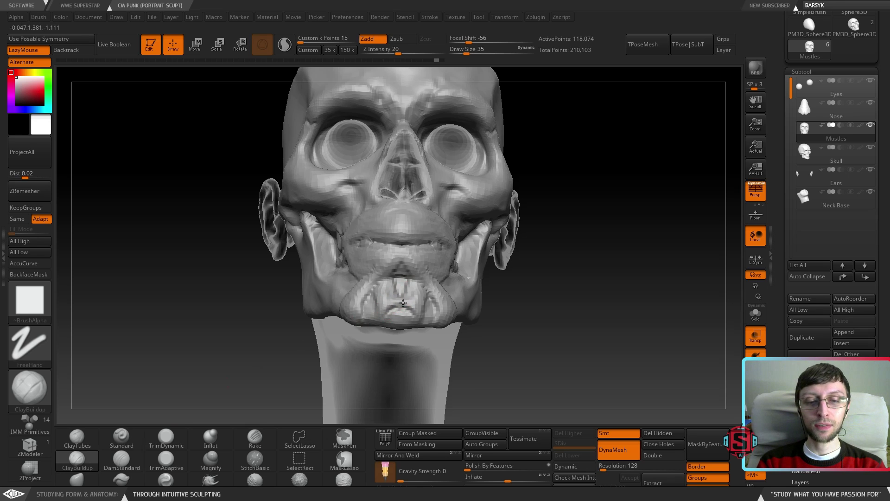
pyautogui.moveTo(400, 297); pyautogui.dragTo(407, 287)
pyautogui.moveTo(407, 296)
pyautogui.mouseDown(button='right')
pyautogui.moveTo(350, 308)
pyautogui.moveTo(411, 317)
pyautogui.mouseUp(button='right')
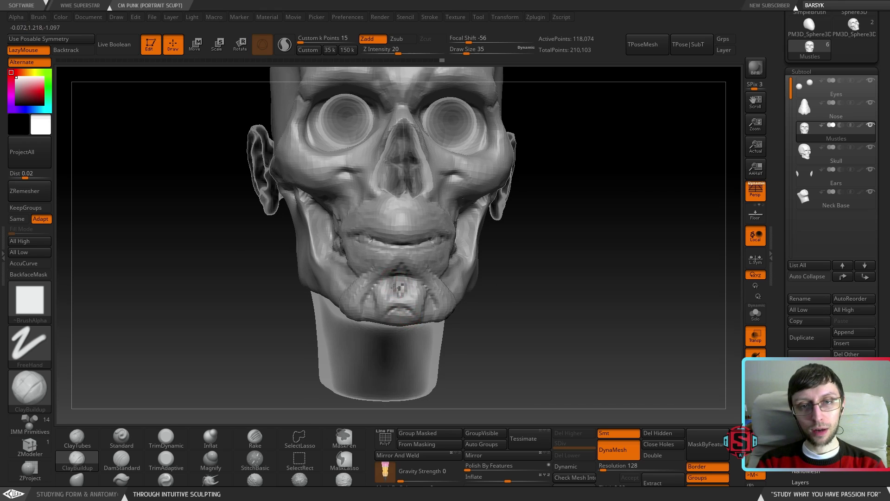
pyautogui.moveTo(389, 278); pyautogui.dragTo(396, 288, button='right')
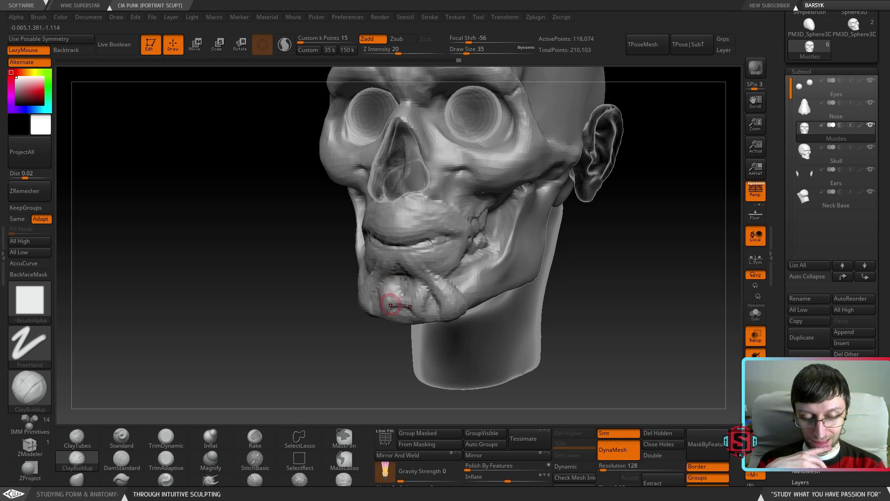
pyautogui.moveTo(395, 284)
pyautogui.mouseDown(button='right')
pyautogui.moveTo(441, 264)
pyautogui.moveTo(436, 269)
pyautogui.moveTo(473, 234)
pyautogui.mouseUp(button='right')
pyautogui.moveTo(479, 267)
pyautogui.mouseDown(button='right')
pyautogui.moveTo(431, 272)
pyautogui.moveTo(479, 267)
pyautogui.moveTo(468, 234)
pyautogui.moveTo(423, 277)
pyautogui.moveTo(410, 211)
pyautogui.moveTo(411, 244)
pyautogui.moveTo(464, 243)
pyautogui.mouseUp(button='right')
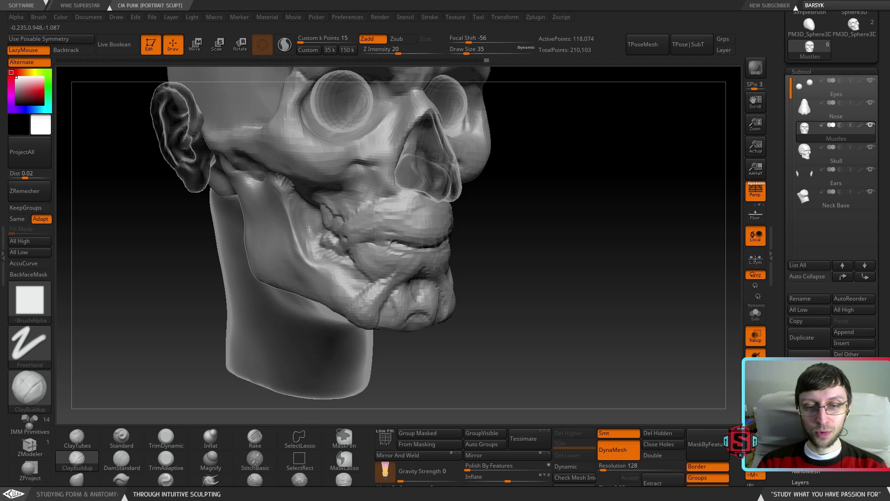
# Build up the side of the upper-lip muscle from the mouth corner towards the nose
pyautogui.moveTo(370, 233)
pyautogui.mouseDown()
pyautogui.moveTo(395, 203)
pyautogui.moveTo(419, 199)
pyautogui.mouseUp()
pyautogui.moveTo(388, 219)
pyautogui.mouseDown(button='right')
pyautogui.moveTo(451, 215)
pyautogui.moveTo(392, 212)
pyautogui.mouseUp(button='right')
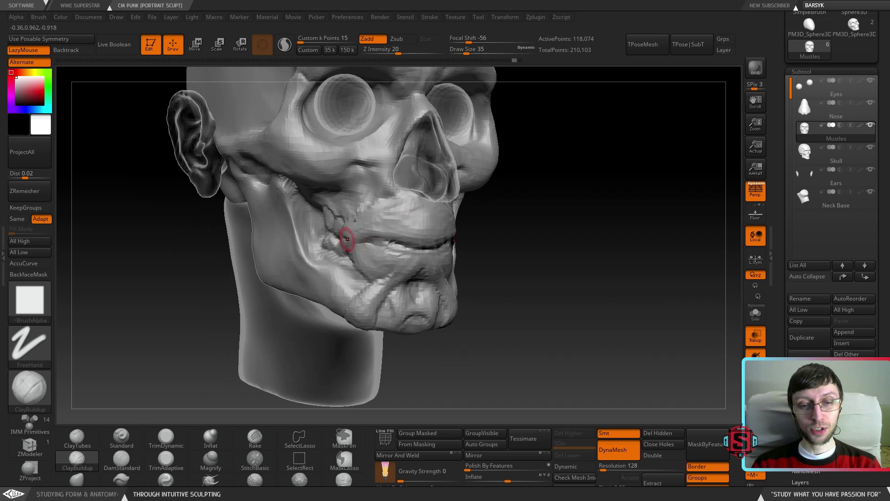
pyautogui.moveTo(346, 239)
pyautogui.mouseDown()
pyautogui.moveTo(364, 224)
pyautogui.moveTo(403, 218)
pyautogui.mouseUp()
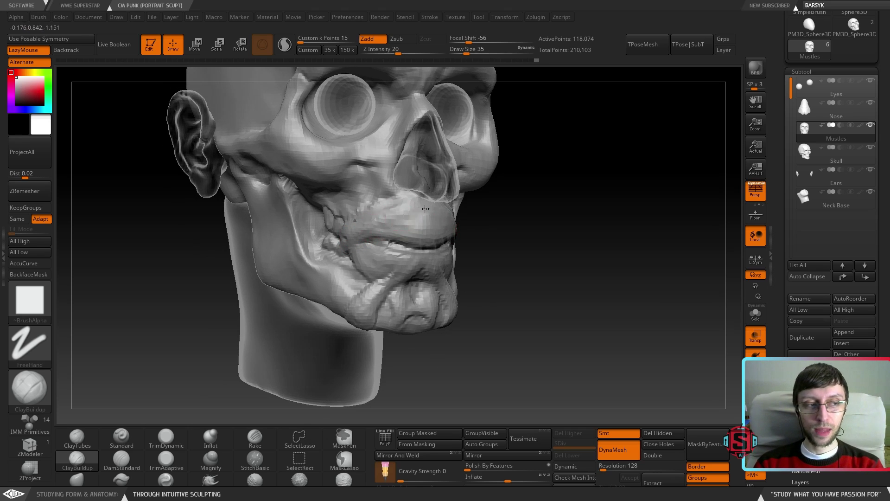
# Thicken the centre of the upper-lip muscle directly beneath the nasal opening
pyautogui.moveTo(430, 212); pyautogui.dragTo(429, 215, button='right')
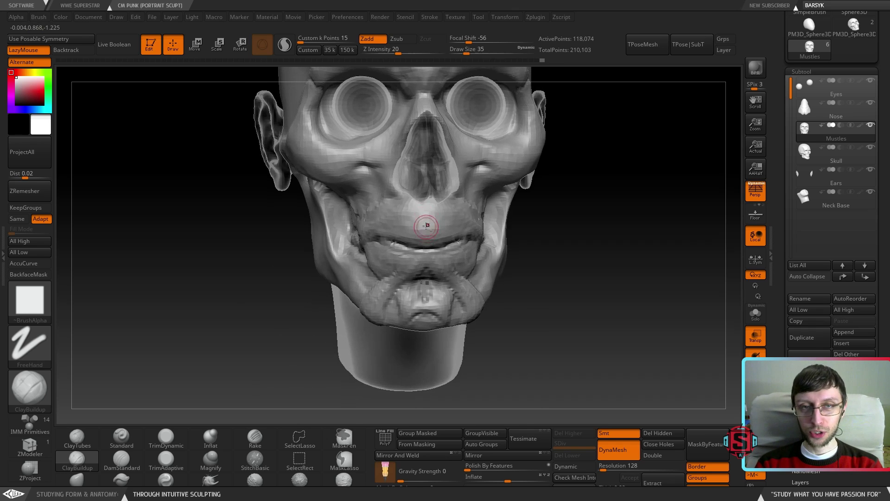
pyautogui.moveTo(428, 216); pyautogui.dragTo(426, 209)
pyautogui.moveTo(442, 252); pyautogui.dragTo(425, 219, button='right')
pyautogui.moveTo(435, 225)
pyautogui.mouseDown()
pyautogui.moveTo(446, 215)
pyautogui.moveTo(435, 221)
pyautogui.mouseUp()
pyautogui.moveTo(435, 222)
pyautogui.mouseDown(button='right')
pyautogui.moveTo(405, 223)
pyautogui.moveTo(471, 227)
pyautogui.mouseUp(button='right')
pyautogui.moveTo(410, 234)
pyautogui.mouseDown(button='right')
pyautogui.moveTo(425, 239)
pyautogui.moveTo(391, 224)
pyautogui.moveTo(442, 259)
pyautogui.mouseUp(button='right')
pyautogui.moveTo(503, 238)
pyautogui.keyDown('alt'); pyautogui.mouseDown(button='right')
pyautogui.moveTo(339, 261)
pyautogui.moveTo(361, 266)
pyautogui.mouseUp(button='right'); pyautogui.keyUp('alt')
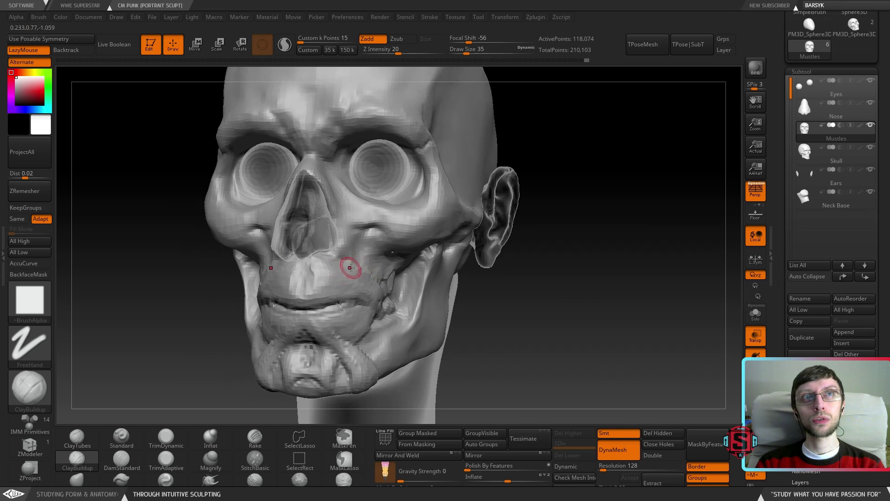
# Carve creases into the upper-lip muscle, mouth corners and centre of the chin with the DamStandard brush
pyautogui.click(122, 459)
pyautogui.moveTo(327, 278)
pyautogui.mouseDown(button='right')
pyautogui.moveTo(343, 273)
pyautogui.moveTo(318, 264)
pyautogui.mouseUp(button='right')
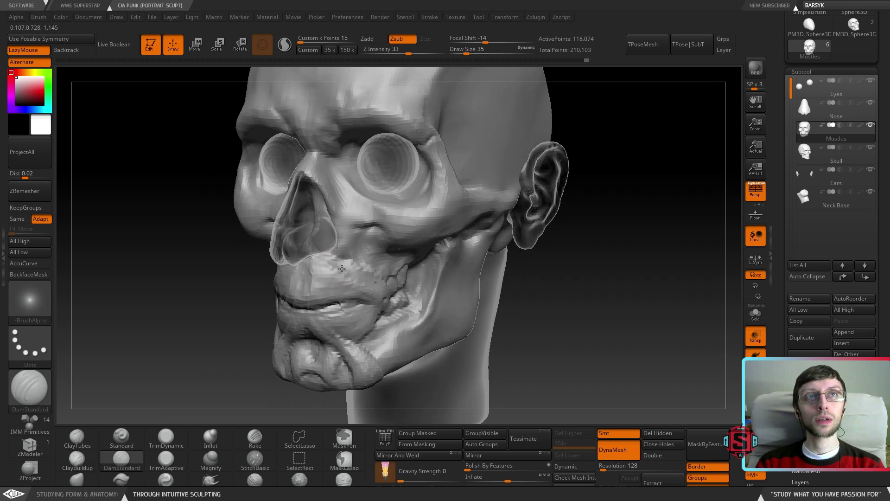
pyautogui.moveTo(387, 285); pyautogui.dragTo(388, 286)
pyautogui.hotkey('ctrl', 'z')
pyautogui.moveTo(327, 265); pyautogui.dragTo(347, 274)
pyautogui.hotkey('ctrl', 'z')
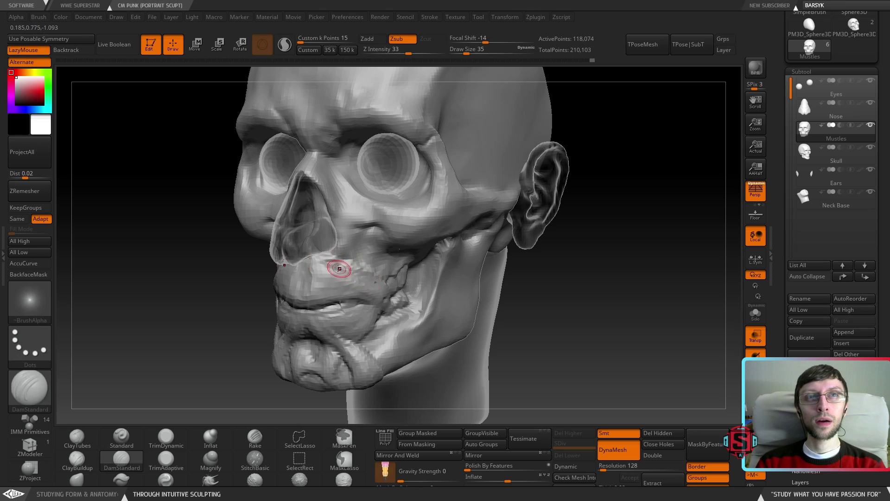
pyautogui.moveTo(367, 293); pyautogui.dragTo(366, 283, button='right')
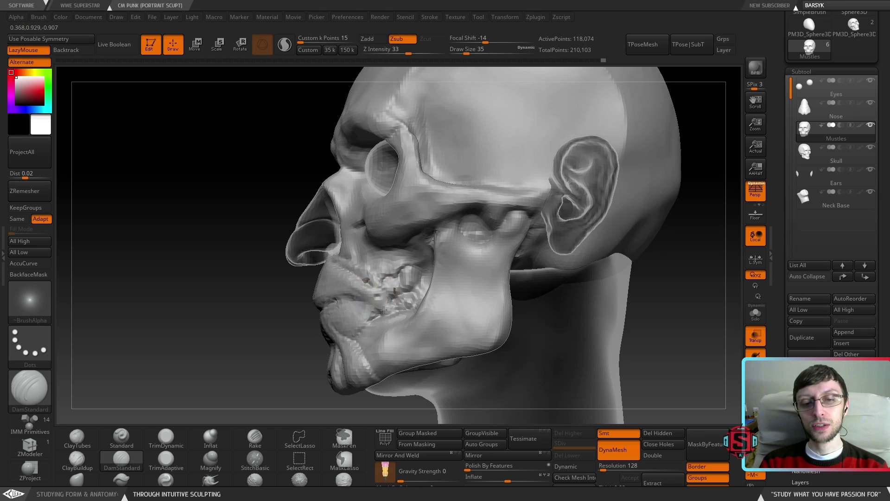
pyautogui.moveTo(402, 304); pyautogui.dragTo(389, 314, button='right')
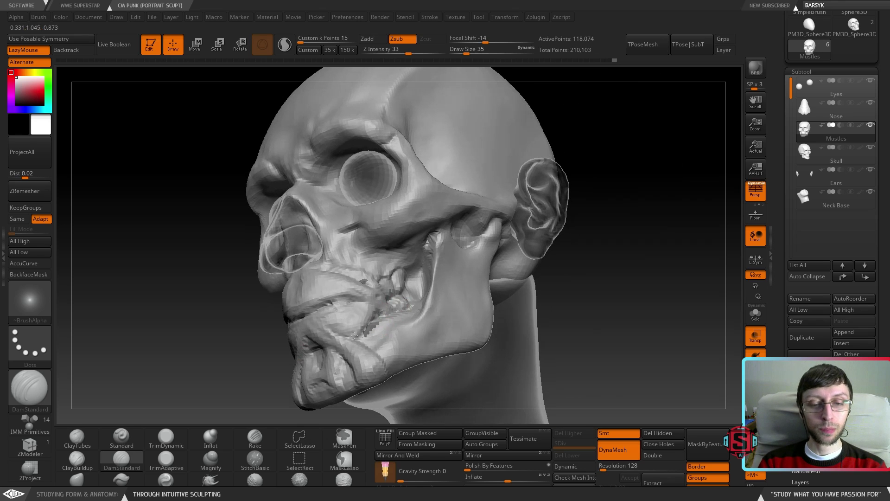
pyautogui.moveTo(364, 315)
pyautogui.mouseDown(button='right')
pyautogui.moveTo(400, 288)
pyautogui.moveTo(357, 325)
pyautogui.mouseUp(button='right')
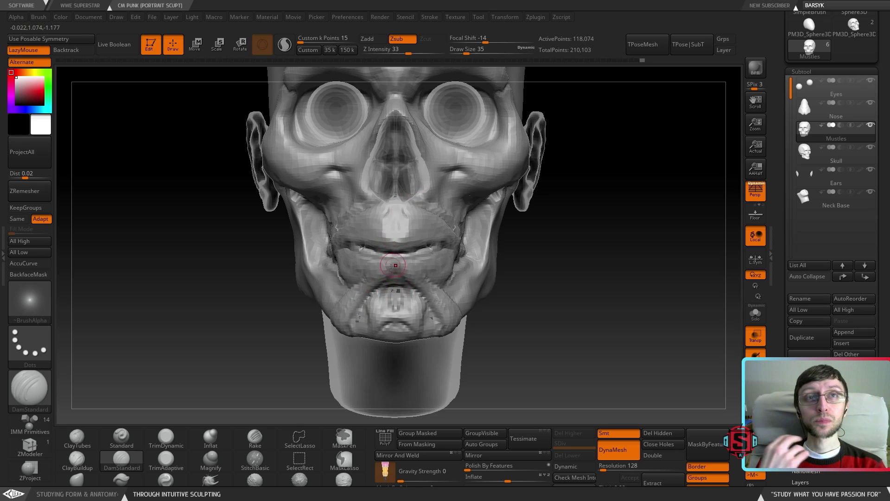
pyautogui.moveTo(378, 302)
pyautogui.mouseDown(button='right')
pyautogui.moveTo(283, 303)
pyautogui.moveTo(381, 310)
pyautogui.mouseUp(button='right')
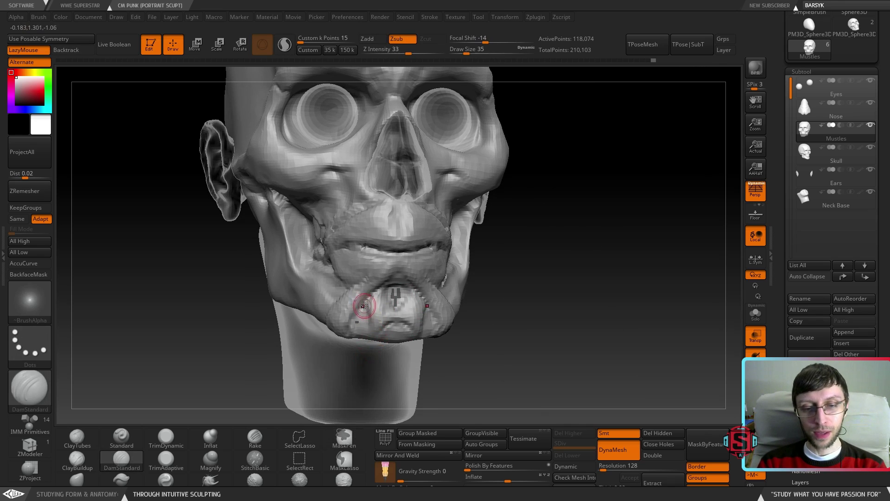
pyautogui.moveTo(399, 311)
pyautogui.mouseDown(button='right')
pyautogui.moveTo(403, 296)
pyautogui.moveTo(381, 344)
pyautogui.moveTo(387, 326)
pyautogui.moveTo(383, 332)
pyautogui.moveTo(441, 329)
pyautogui.moveTo(425, 287)
pyautogui.moveTo(416, 302)
pyautogui.moveTo(364, 241)
pyautogui.mouseUp(button='right')
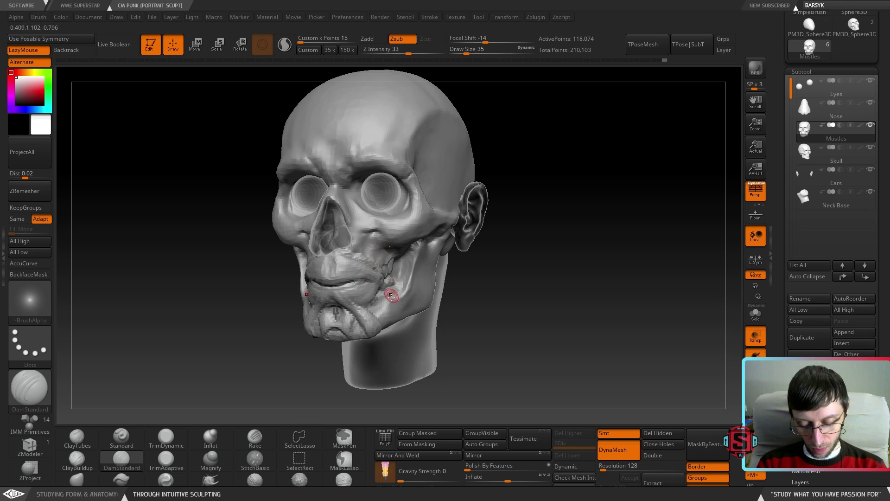
# Sculpt symmetrical muscle strands from the upper lip up beside the nasal opening with the ClayBuildup brush
pyautogui.click(89, 466)
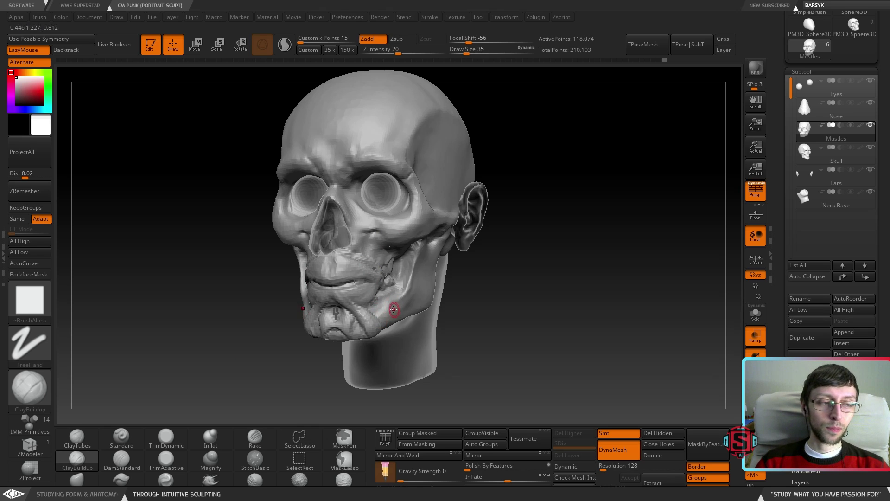
pyautogui.moveTo(390, 304)
pyautogui.mouseDown(button='right')
pyautogui.moveTo(371, 303)
pyautogui.moveTo(395, 300)
pyautogui.mouseUp(button='right')
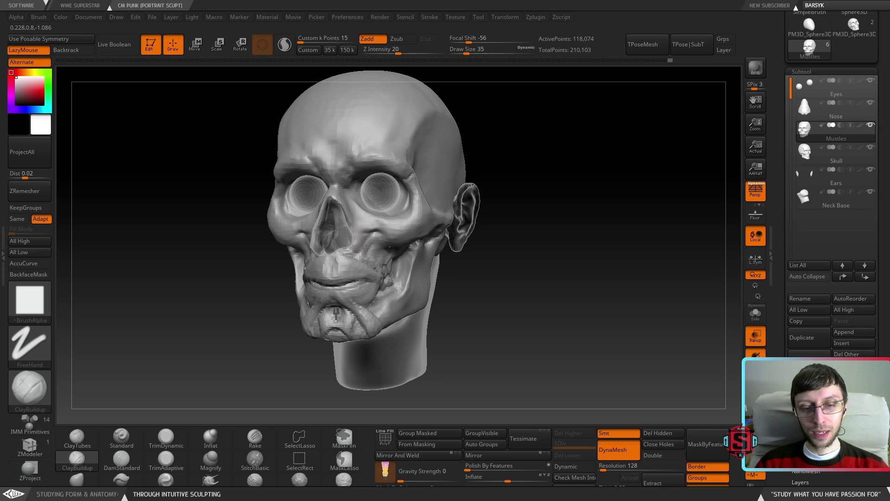
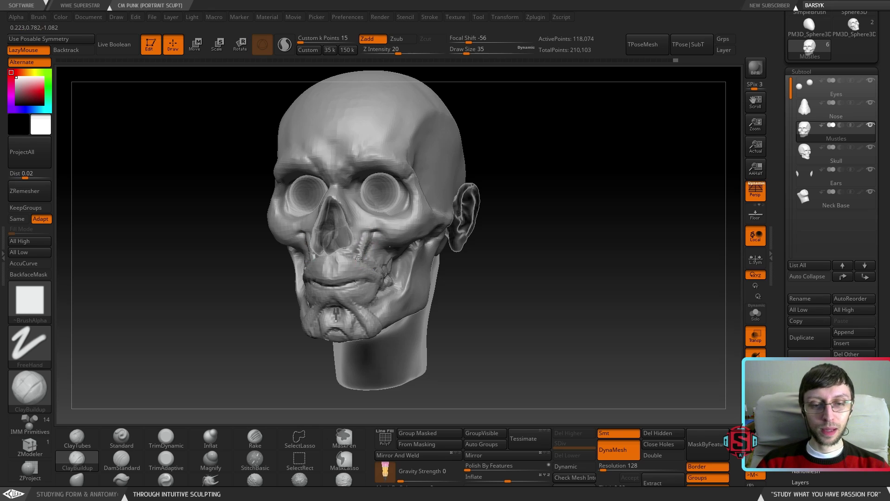
pyautogui.moveTo(367, 256); pyautogui.dragTo(376, 237)
pyautogui.moveTo(371, 255)
pyautogui.mouseDown(button='right')
pyautogui.moveTo(389, 209)
pyautogui.moveTo(373, 242)
pyautogui.mouseUp(button='right')
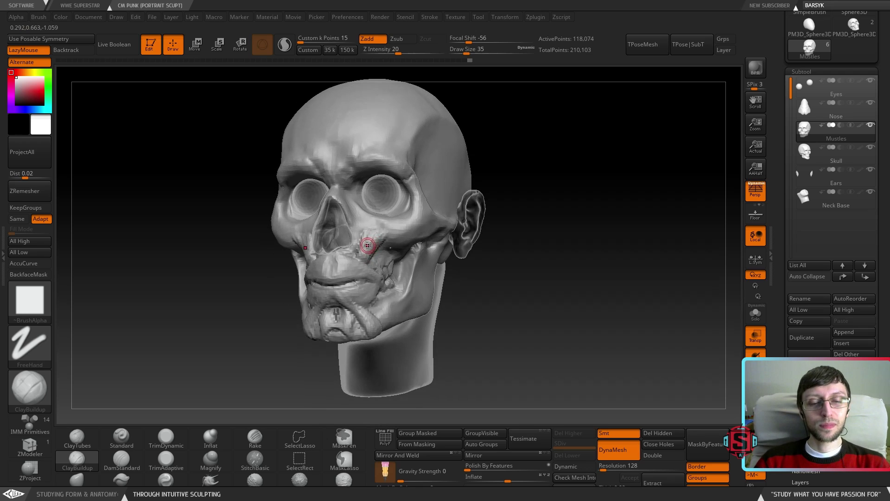
# Build up and smooth the muscle strand running from the upper lip to the cheekbone
pyautogui.keyDown('ctrl'); pyautogui.moveTo(509, 272); pyautogui.dragTo(572, 328); pyautogui.keyUp('ctrl')
pyautogui.moveTo(413, 259)
pyautogui.mouseDown(button='right')
pyautogui.moveTo(433, 255)
pyautogui.moveTo(373, 242)
pyautogui.moveTo(374, 233)
pyautogui.moveTo(292, 251)
pyautogui.moveTo(403, 250)
pyautogui.moveTo(297, 246)
pyautogui.moveTo(353, 246)
pyautogui.moveTo(394, 232)
pyautogui.moveTo(381, 251)
pyautogui.moveTo(325, 245)
pyautogui.moveTo(382, 235)
pyautogui.mouseUp(button='right')
pyautogui.hotkey('ctrl', 'z')
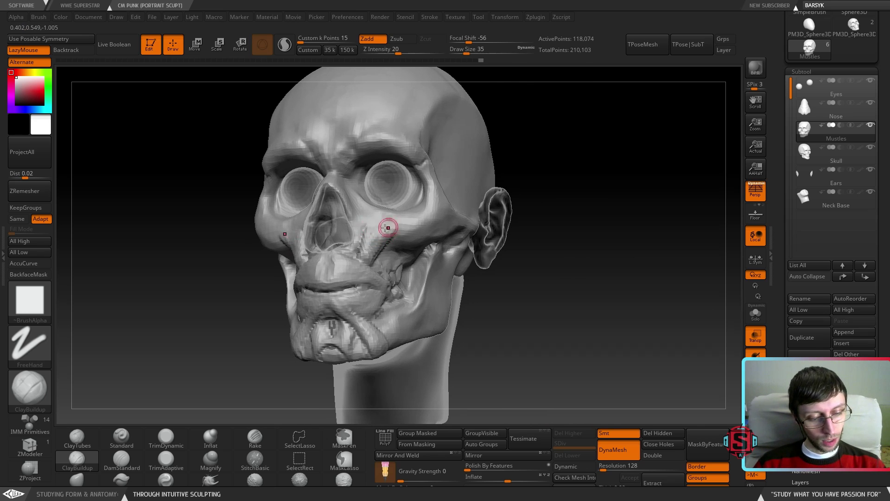
pyautogui.moveTo(395, 237); pyautogui.dragTo(385, 236, button='right')
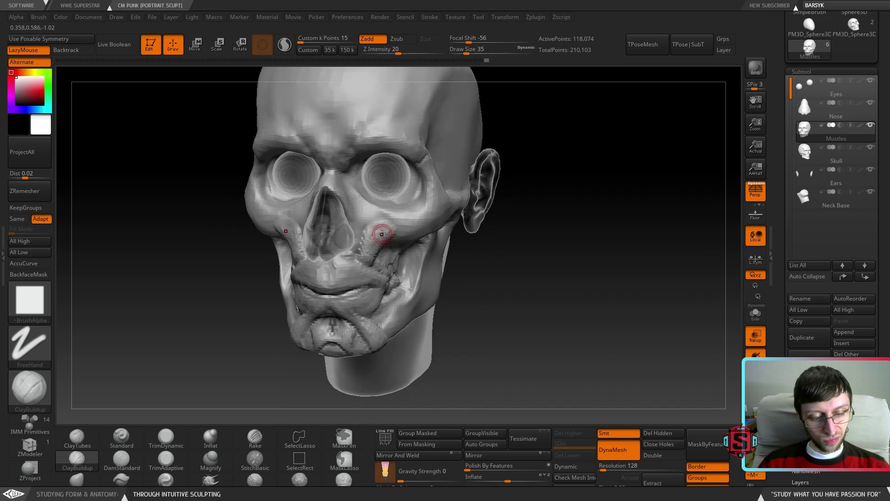
pyautogui.press('shift')
pyautogui.press('shift')
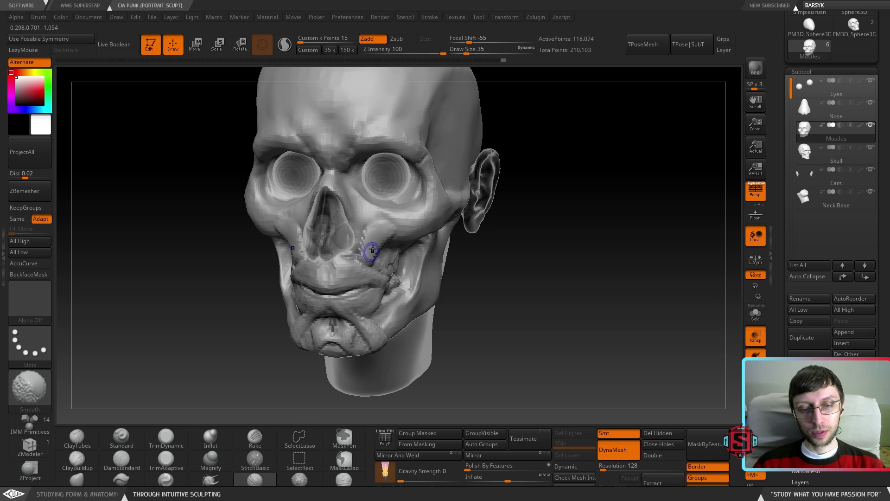
# Refine and smooth the muscle forms between the lower lip and the chin
pyautogui.moveTo(374, 332); pyautogui.dragTo(356, 335, button='right')
pyautogui.moveTo(356, 334)
pyautogui.keyDown('alt'); pyautogui.mouseDown(button='right')
pyautogui.moveTo(357, 264)
pyautogui.moveTo(360, 286)
pyautogui.mouseUp(button='right'); pyautogui.keyUp('alt')
pyautogui.moveTo(376, 258)
pyautogui.keyDown('shift'); pyautogui.mouseDown()
pyautogui.moveTo(365, 249)
pyautogui.moveTo(390, 266)
pyautogui.mouseUp(); pyautogui.keyUp('shift')
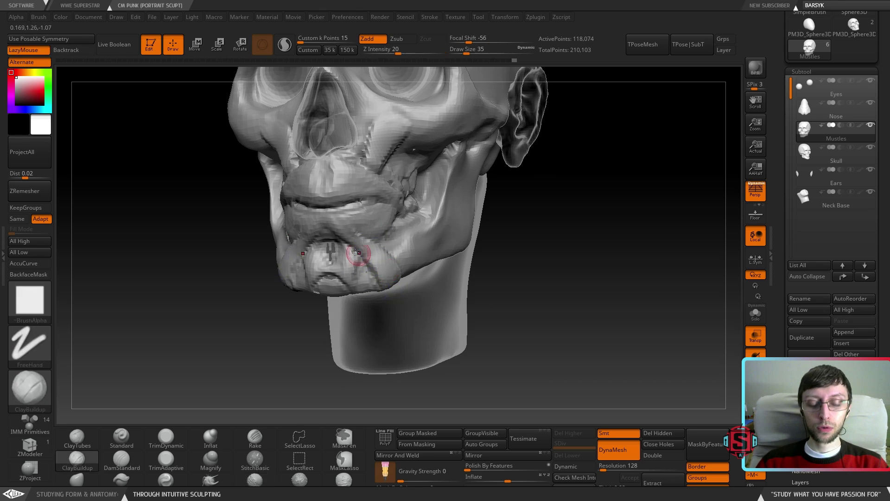
pyautogui.moveTo(333, 227)
pyautogui.mouseDown(button='right')
pyautogui.moveTo(371, 225)
pyautogui.moveTo(338, 225)
pyautogui.mouseUp(button='right')
pyautogui.keyDown('shift'); pyautogui.moveTo(372, 223); pyautogui.dragTo(372, 225); pyautogui.keyUp('shift')
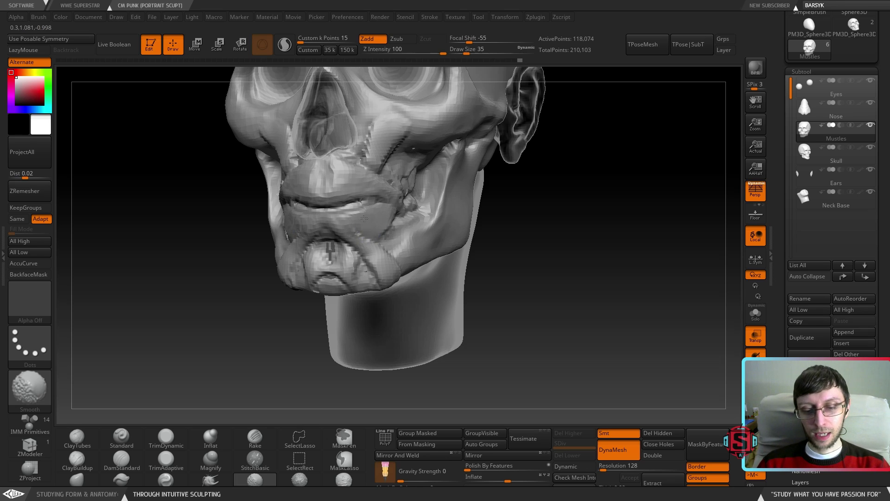
pyautogui.moveTo(369, 222)
pyautogui.mouseDown(button='right')
pyautogui.moveTo(364, 233)
pyautogui.moveTo(413, 258)
pyautogui.moveTo(352, 252)
pyautogui.mouseUp(button='right')
pyautogui.press('shift')
pyautogui.moveTo(326, 227)
pyautogui.keyDown('shift'); pyautogui.mouseDown()
pyautogui.moveTo(286, 247)
pyautogui.moveTo(326, 229)
pyautogui.mouseUp(); pyautogui.keyUp('shift')
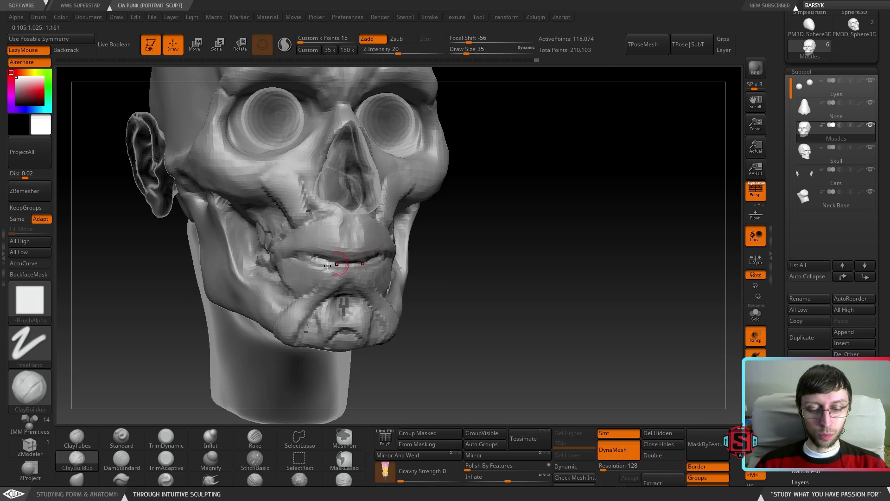
# Reduce the brush draw size to 25 and refine the strand between the mouth corner and cheekbone
pyautogui.press('s')
pyautogui.moveTo(335, 290)
pyautogui.mouseDown()
pyautogui.moveTo(334, 280)
pyautogui.moveTo(287, 318)
pyautogui.moveTo(328, 317)
pyautogui.moveTo(328, 307)
pyautogui.mouseUp()
pyautogui.moveTo(395, 288)
pyautogui.mouseDown(button='right')
pyautogui.moveTo(356, 287)
pyautogui.moveTo(381, 288)
pyautogui.moveTo(384, 219)
pyautogui.moveTo(364, 264)
pyautogui.moveTo(357, 255)
pyautogui.mouseUp(button='right')
pyautogui.press('shift')
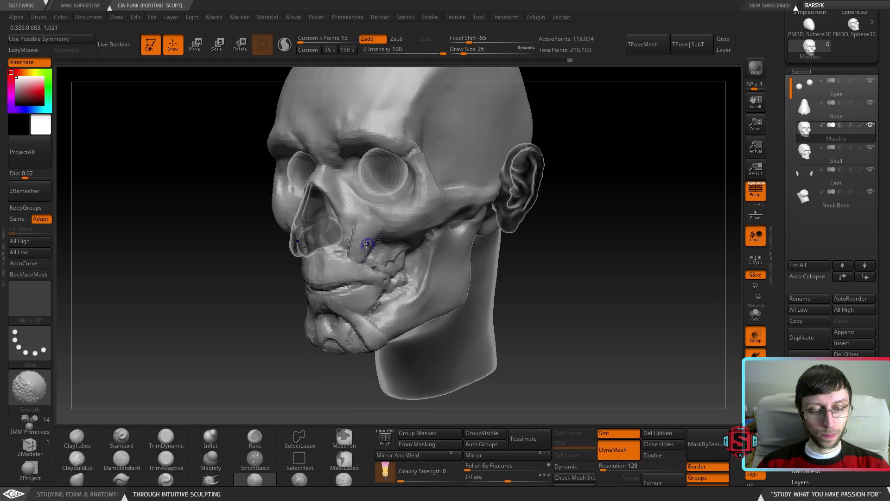
pyautogui.moveTo(373, 251)
pyautogui.mouseDown(button='right')
pyautogui.moveTo(325, 250)
pyautogui.moveTo(400, 249)
pyautogui.moveTo(381, 248)
pyautogui.mouseUp(button='right')
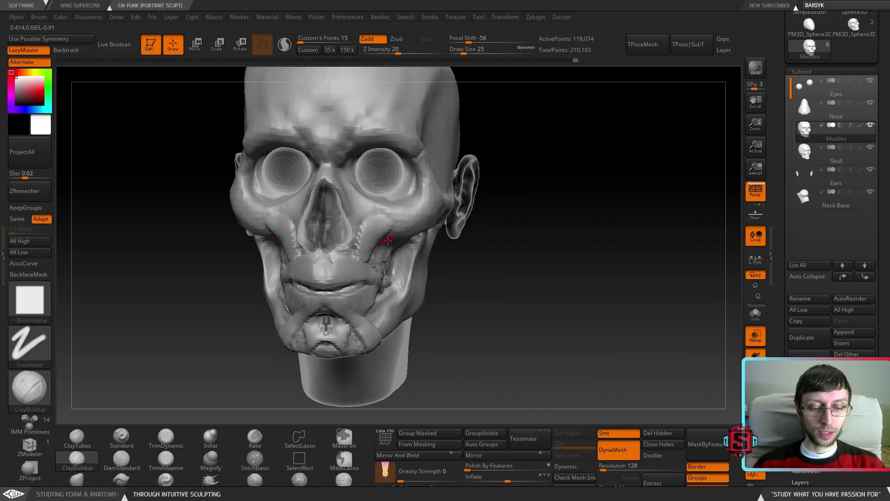
# Build up the muscle between the upper lip and the lower side of the nasal opening with the ClayBuildup brush
pyautogui.click(86, 461)
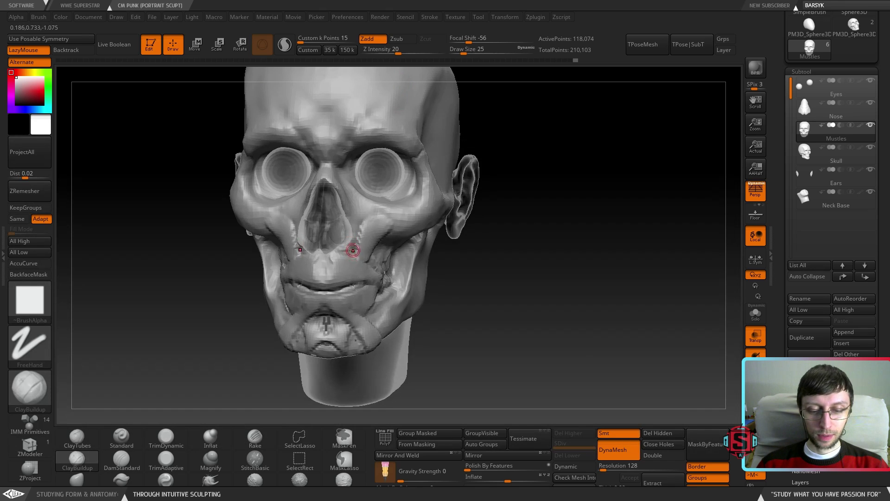
pyautogui.moveTo(357, 253)
pyautogui.mouseDown(button='right')
pyautogui.moveTo(352, 227)
pyautogui.moveTo(352, 254)
pyautogui.mouseUp(button='right')
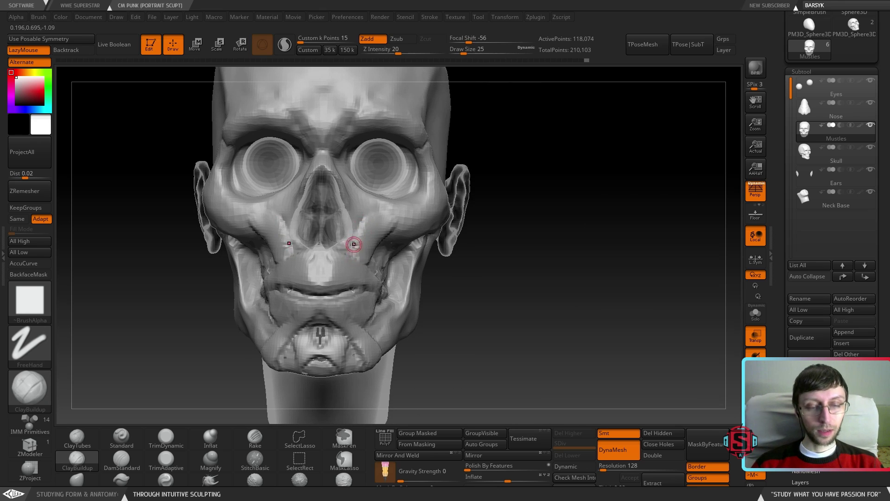
pyautogui.moveTo(366, 255); pyautogui.dragTo(343, 255, button='right')
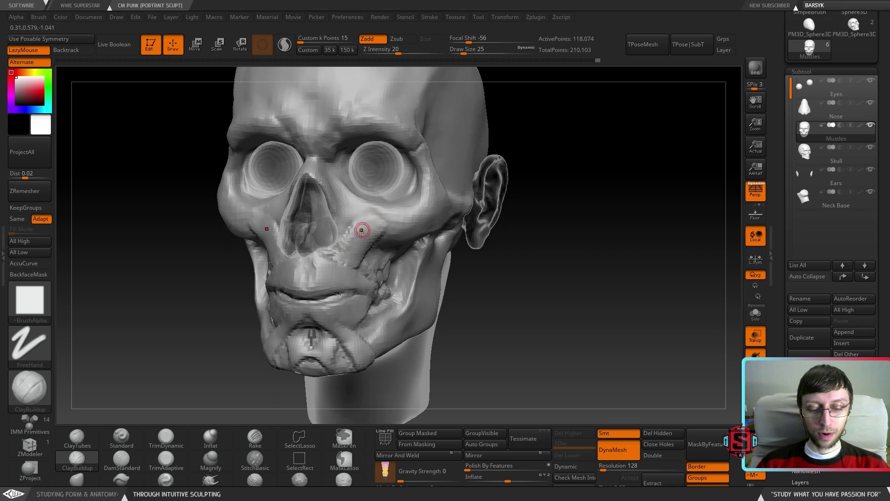
pyautogui.moveTo(342, 250); pyautogui.dragTo(334, 201, button='right')
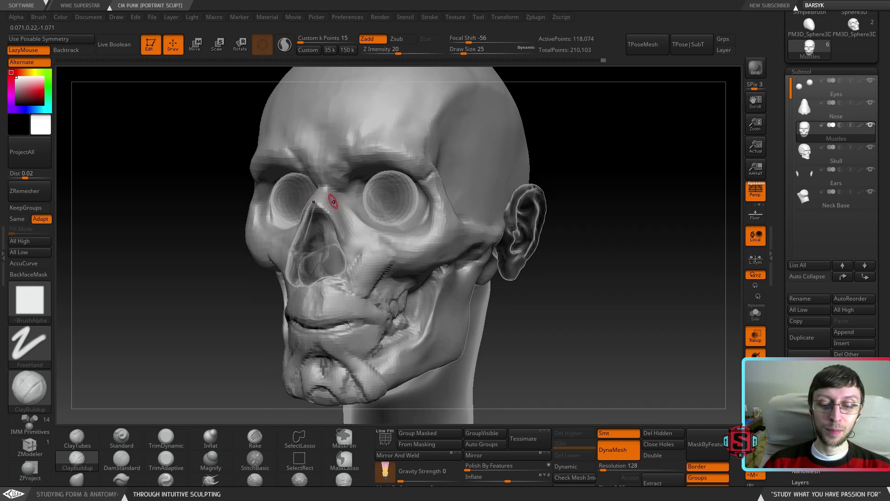
# Sculpt a narrow muscle strand along the side of the nose from the inner eye corner down to the upper lip
pyautogui.moveTo(332, 247); pyautogui.dragTo(340, 170, button='right')
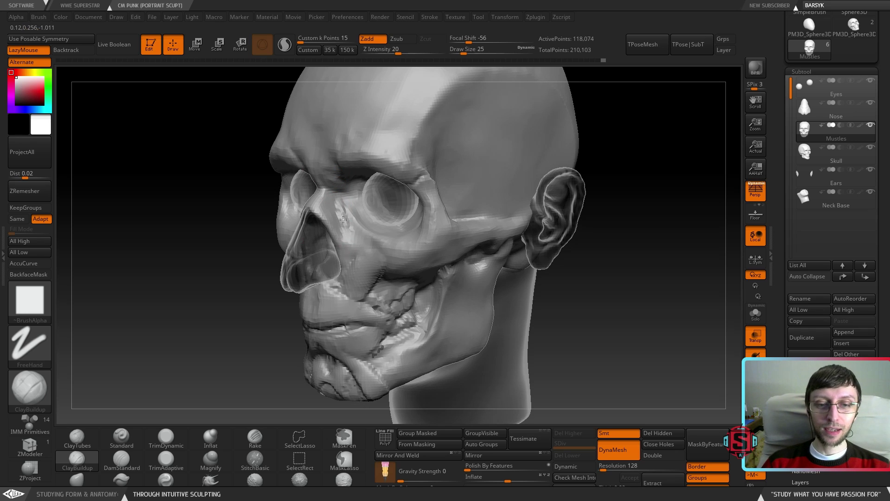
pyautogui.moveTo(349, 255); pyautogui.dragTo(359, 250, button='right')
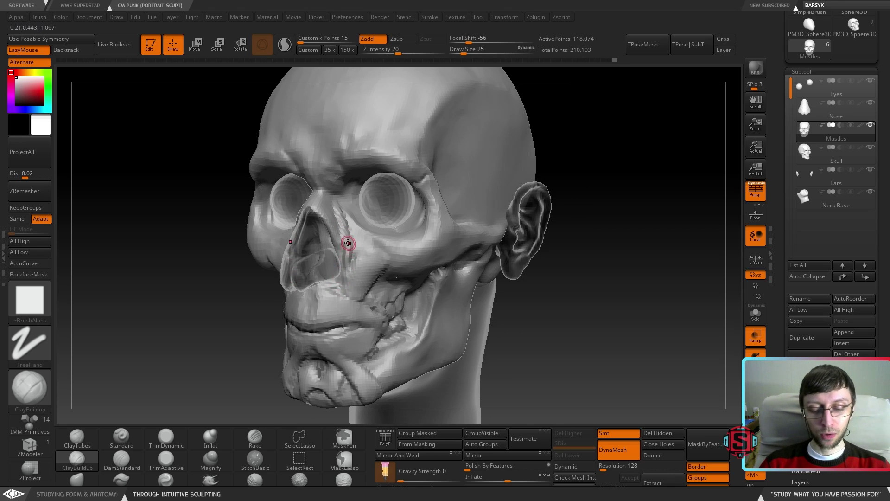
pyautogui.moveTo(341, 271)
pyautogui.mouseDown(button='right')
pyautogui.moveTo(328, 288)
pyautogui.moveTo(357, 289)
pyautogui.moveTo(342, 290)
pyautogui.mouseUp(button='right')
pyautogui.press('ctrl')
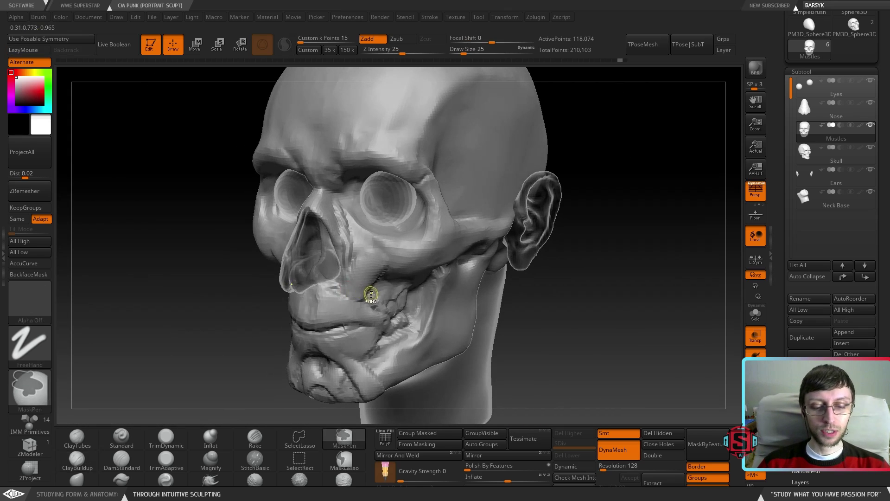
pyautogui.press('b')
pyautogui.press('c')
pyautogui.press('b')
pyautogui.moveTo(363, 292)
pyautogui.mouseDown(button='right')
pyautogui.moveTo(370, 285)
pyautogui.moveTo(344, 296)
pyautogui.mouseUp(button='right')
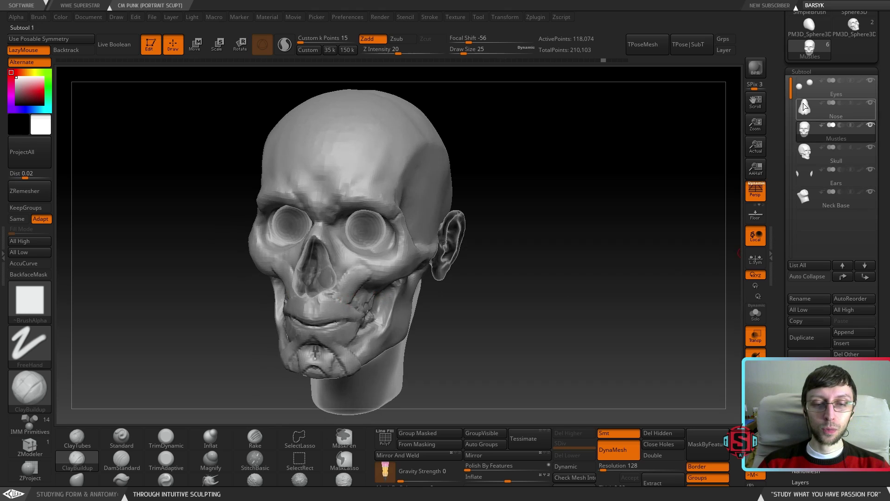
# Duplicate the Nose subtool
pyautogui.click(821, 112)
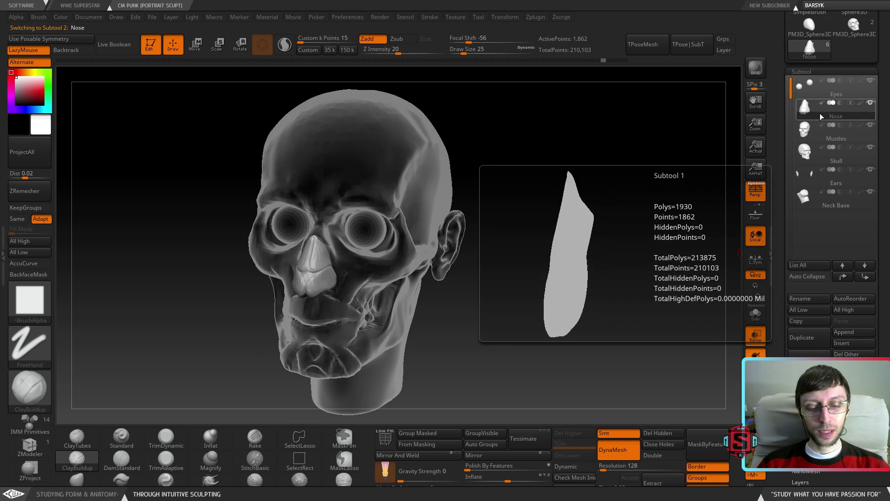
pyautogui.click(814, 339)
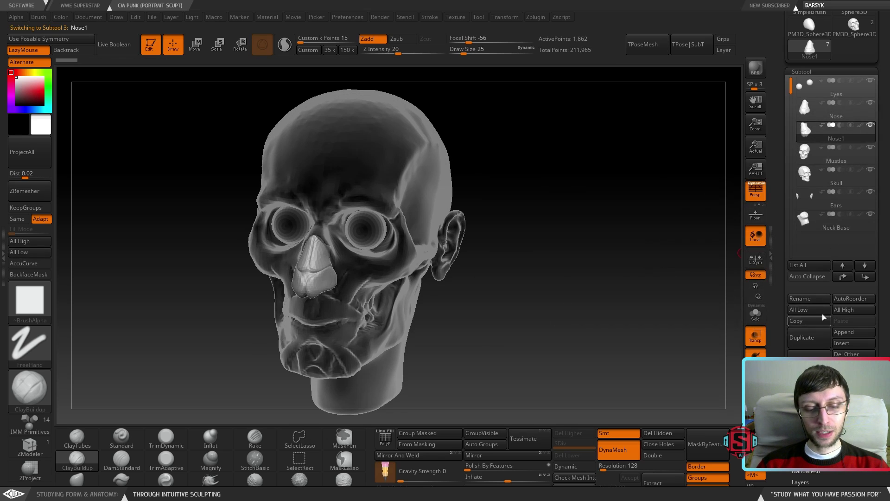
pyautogui.moveTo(844, 135)
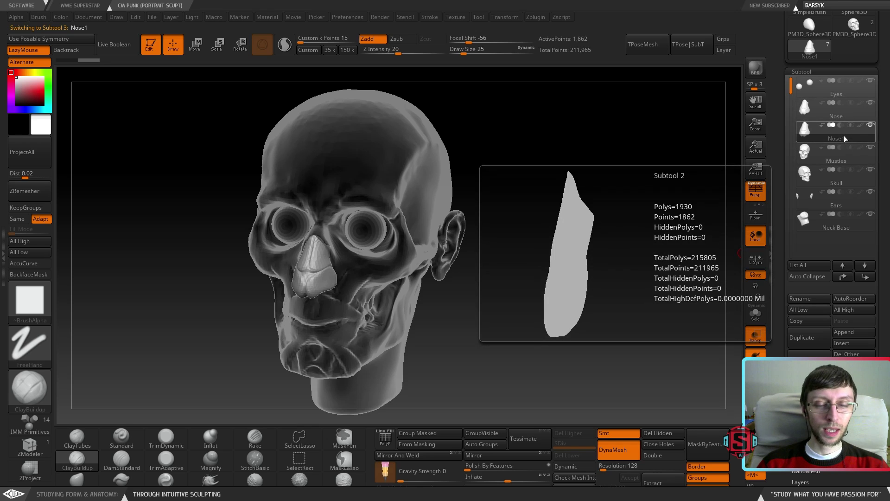
pyautogui.moveTo(840, 114)
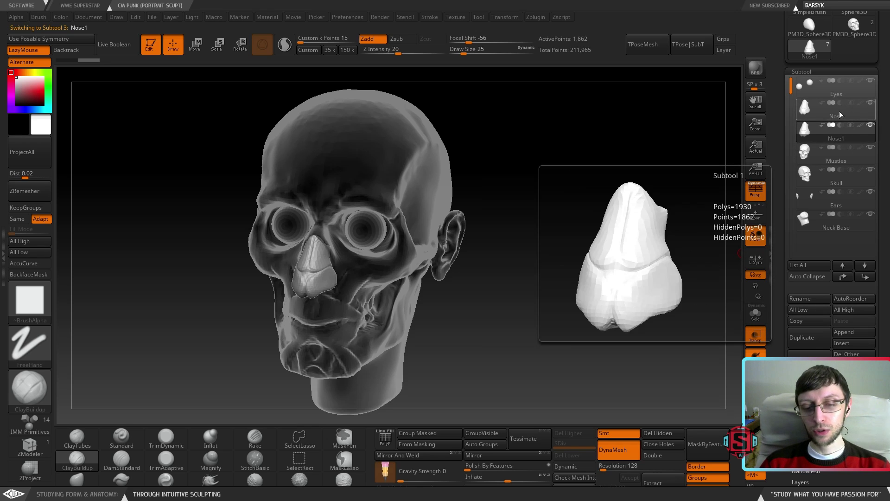
pyautogui.click(836, 136)
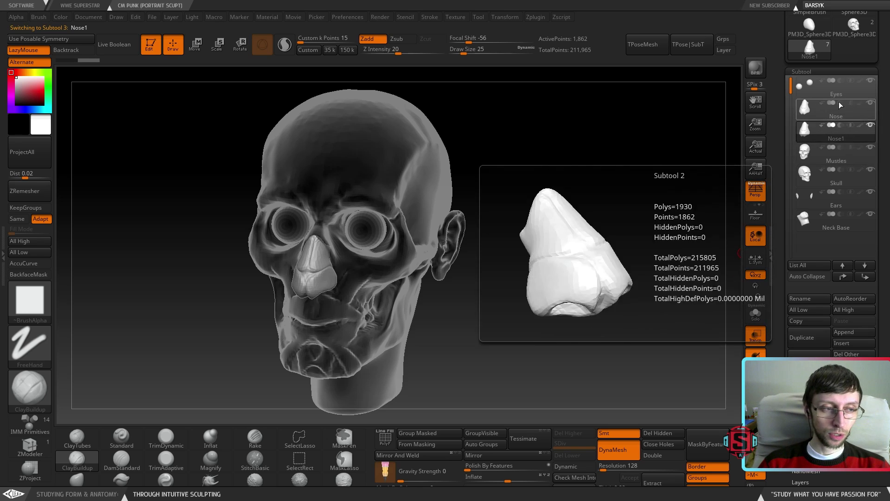
# Duplicate the Eyes subtool and move the copy down the list to directly above Nose1
pyautogui.click(821, 90)
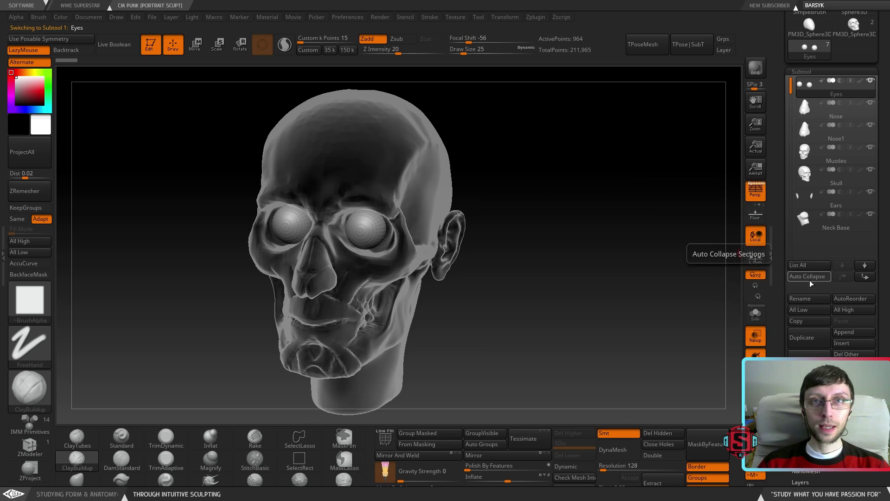
pyautogui.click(810, 339)
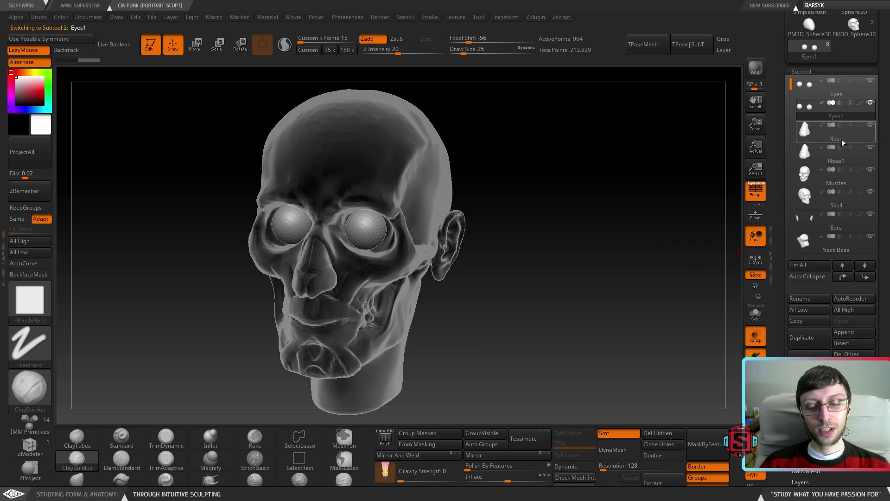
pyautogui.click(865, 278)
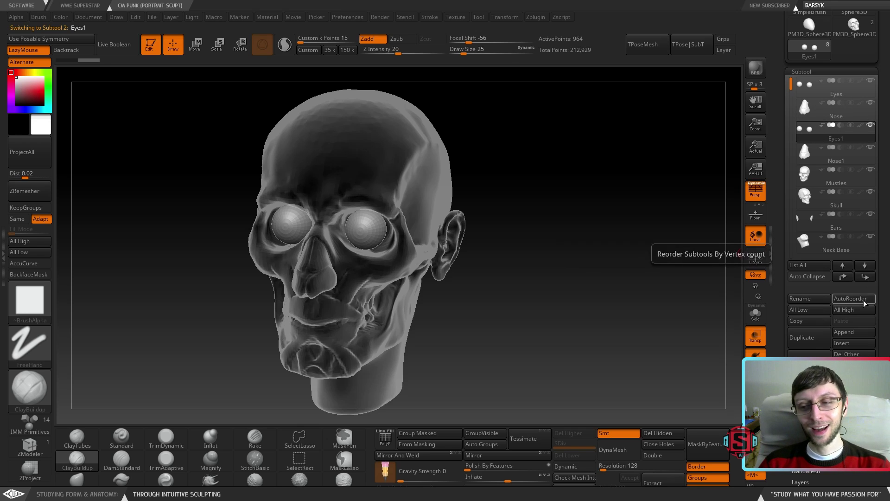
# Merge the Eyes1 subtool down into Nose1, accepting that the operation cannot be undone
pyautogui.scroll(-3, 888, 318)
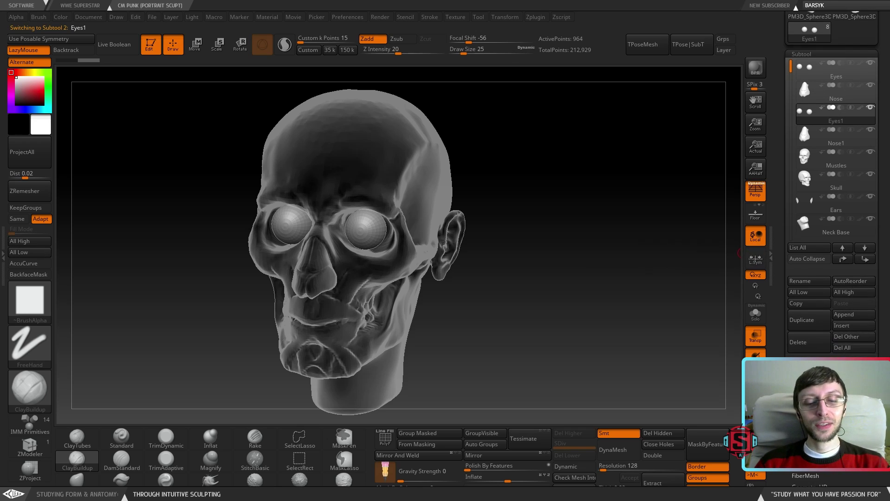
pyautogui.scroll(-1, 887, 318)
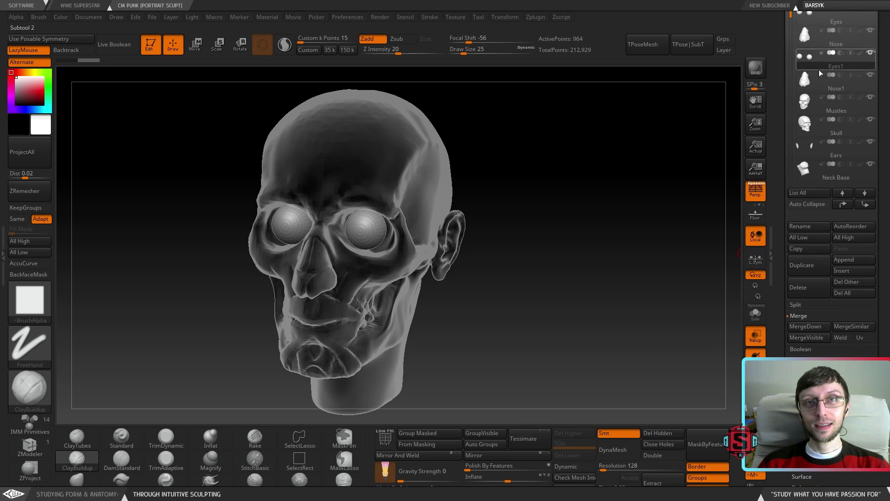
pyautogui.scroll(1, 808, 28)
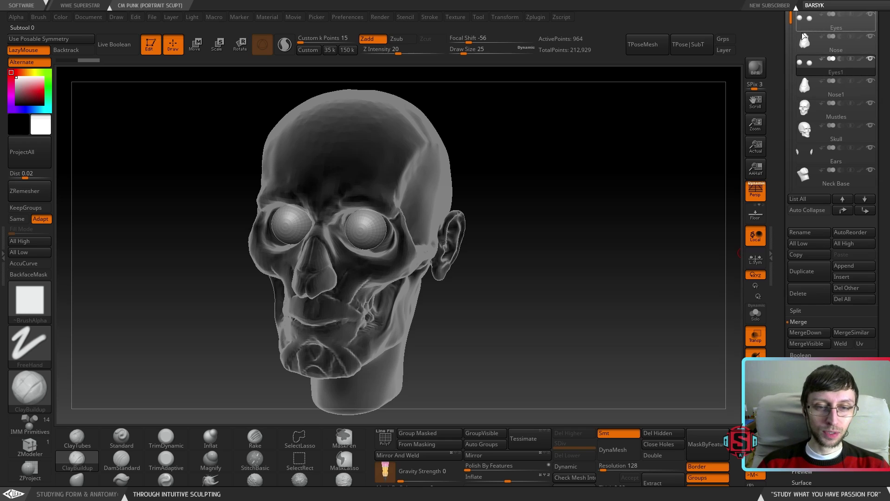
pyautogui.click(849, 87)
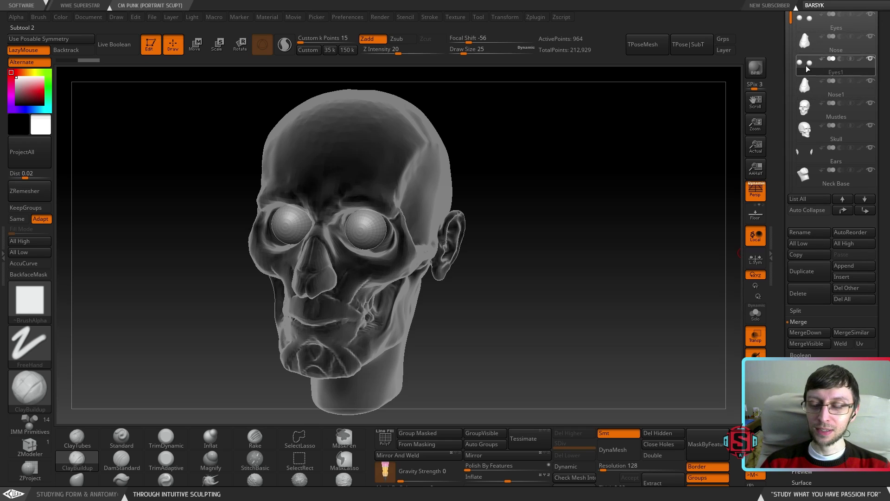
pyautogui.click(811, 113)
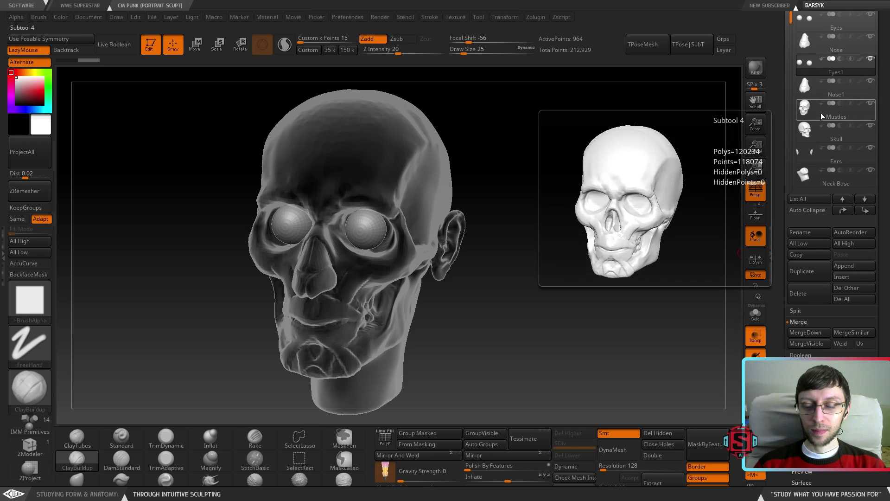
pyautogui.click(817, 331)
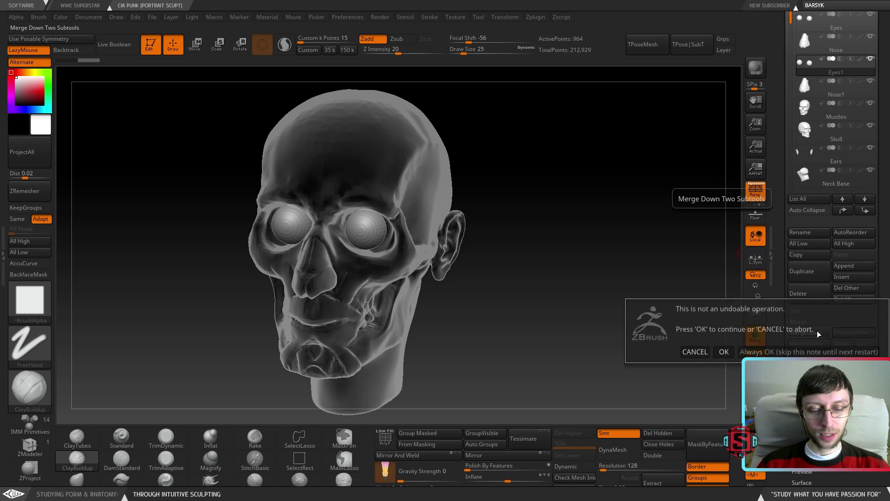
pyautogui.click(724, 352)
pyautogui.rightClick(723, 354)
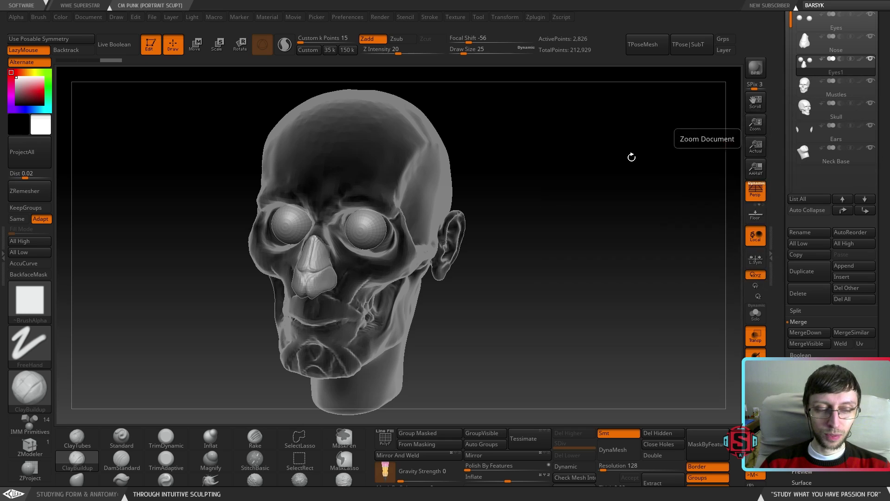
# Save the project as CM Punk.ZPR in the Portraits folder, replacing the existing file
pyautogui.click(135, 17)
pyautogui.moveTo(152, 17)
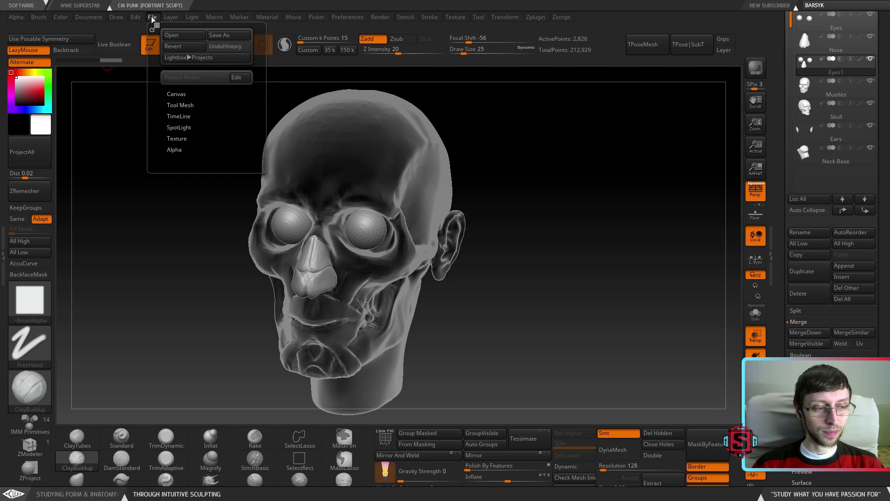
pyautogui.hotkey('ctrl', 's')
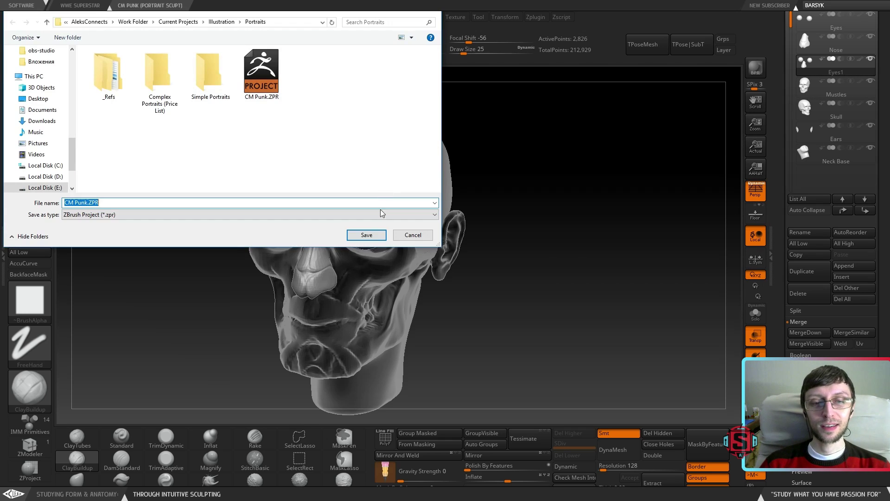
pyautogui.press('Return')
pyautogui.click(477, 251)
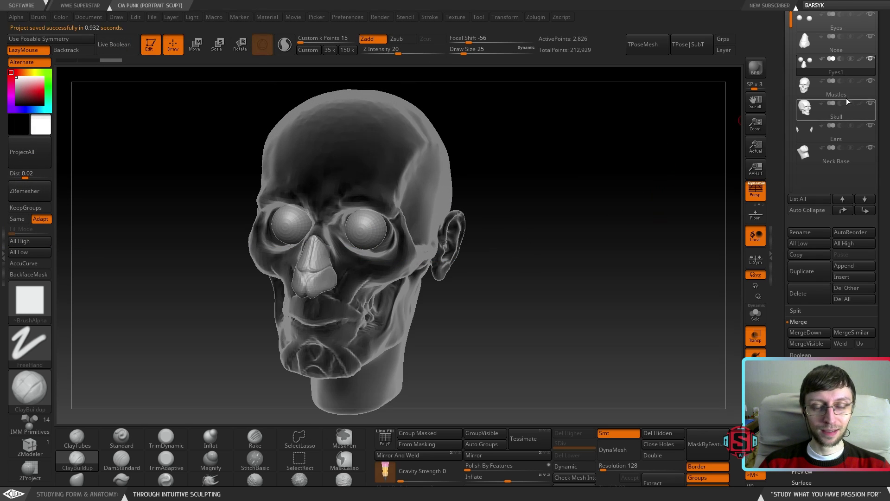
# Merge the Eyes1 subtool down into Mustles, accepting the irreversible operation, and compare the result with the Skull subtool
pyautogui.click(805, 333)
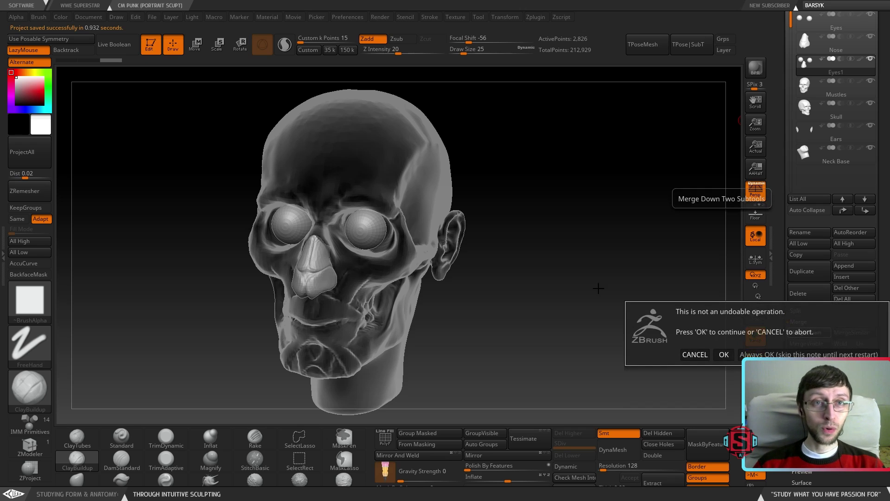
pyautogui.click(724, 355)
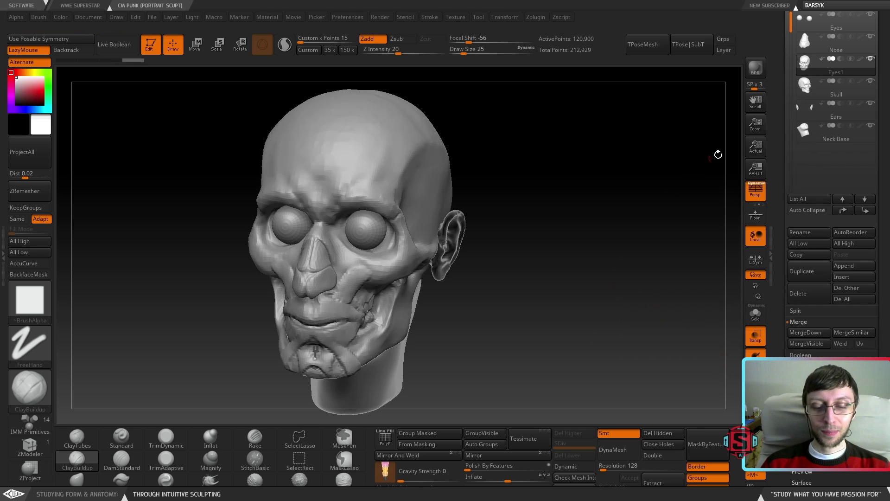
pyautogui.moveTo(872, 62)
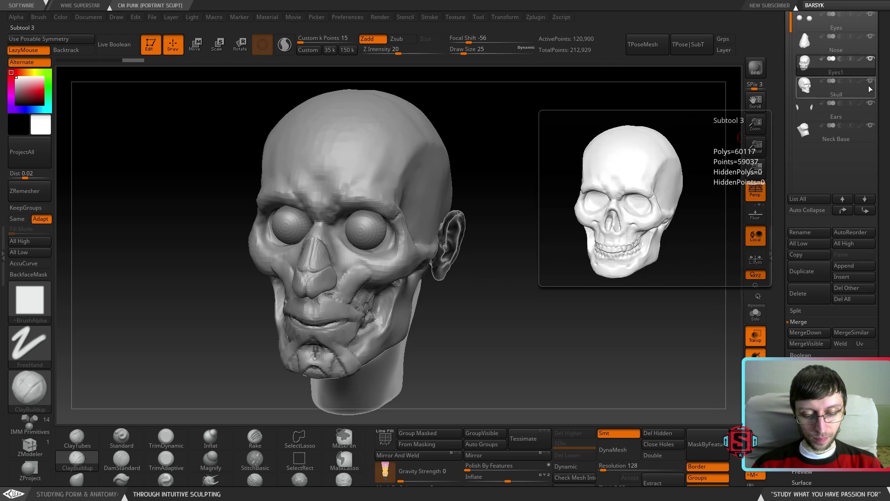
pyautogui.click(852, 90)
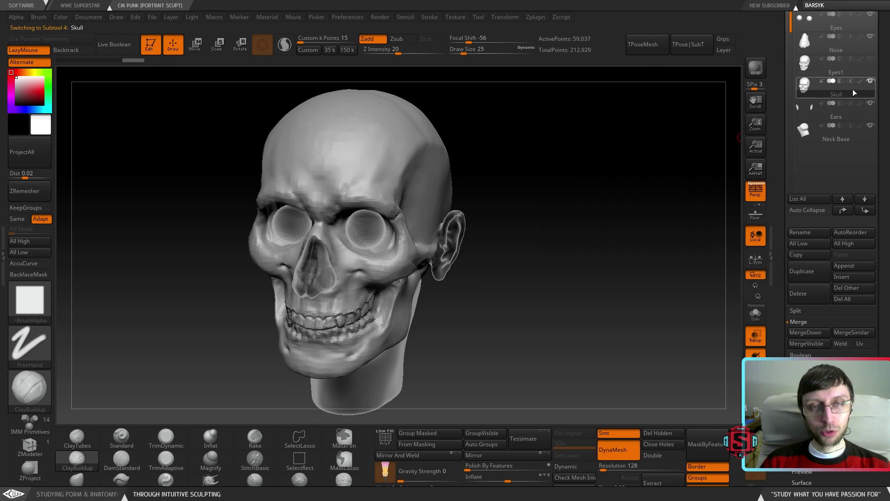
pyautogui.moveTo(437, 328); pyautogui.dragTo(419, 329)
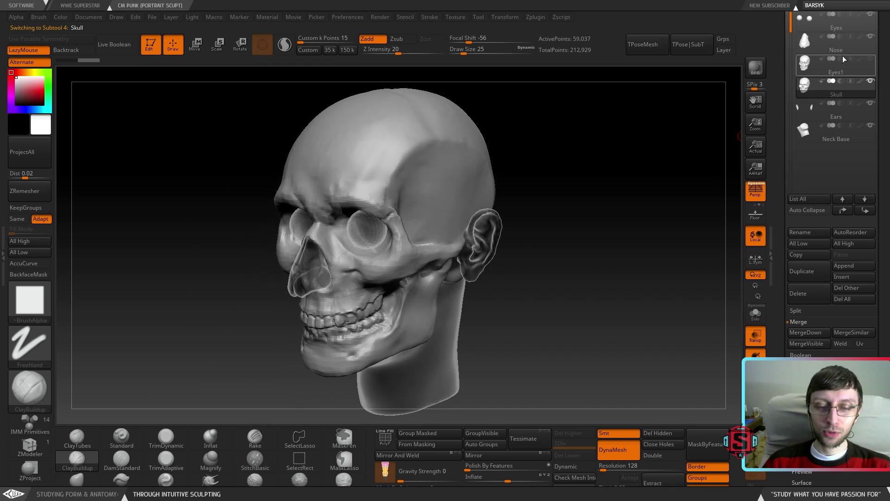
pyautogui.moveTo(868, 64)
pyautogui.moveTo(487, 257)
pyautogui.mouseDown()
pyautogui.moveTo(478, 266)
pyautogui.moveTo(485, 273)
pyautogui.mouseUp()
pyautogui.moveTo(486, 273); pyautogui.dragTo(419, 278, button='right')
# Rename the merged Eyes1 subtool as Muscles
pyautogui.click(856, 70)
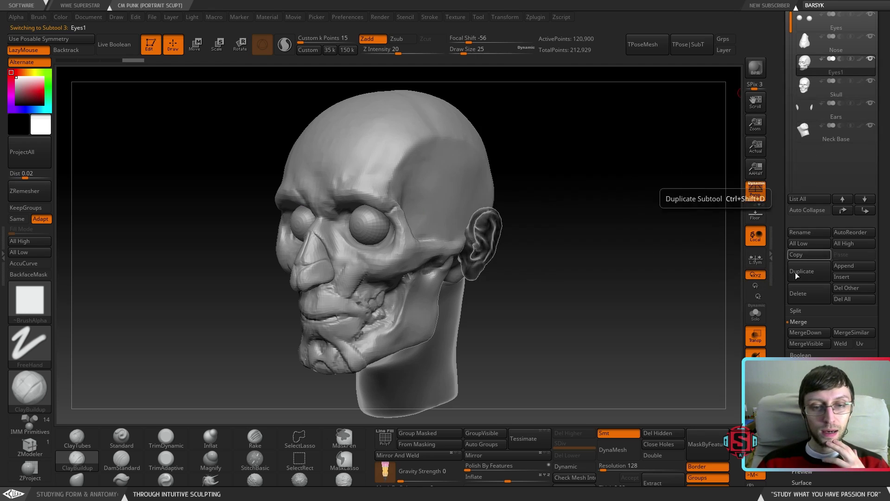
pyautogui.click(802, 232)
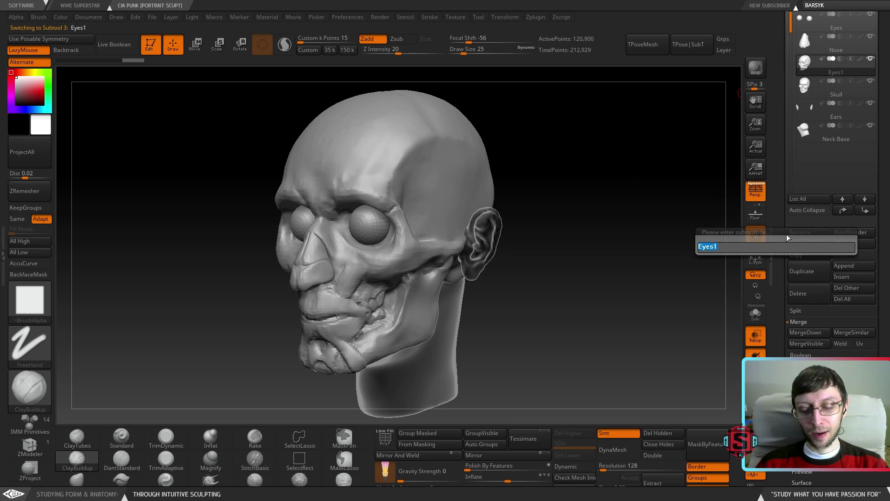
pyautogui.write('Mu')
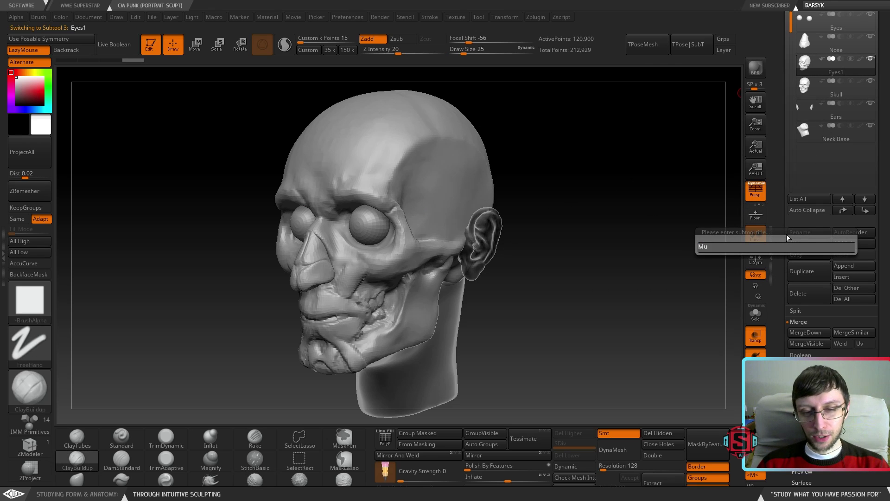
pyautogui.write('s')
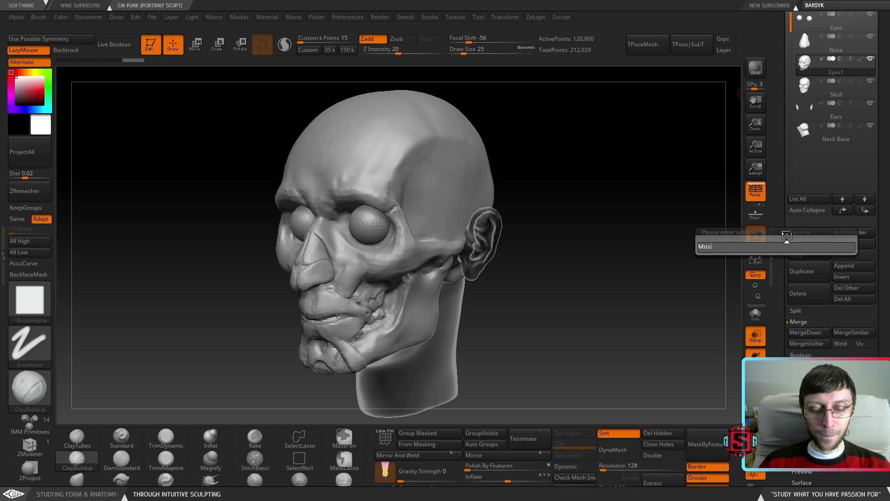
pyautogui.write('c')
pyautogui.write('ltes')
pyautogui.press('ctrl')
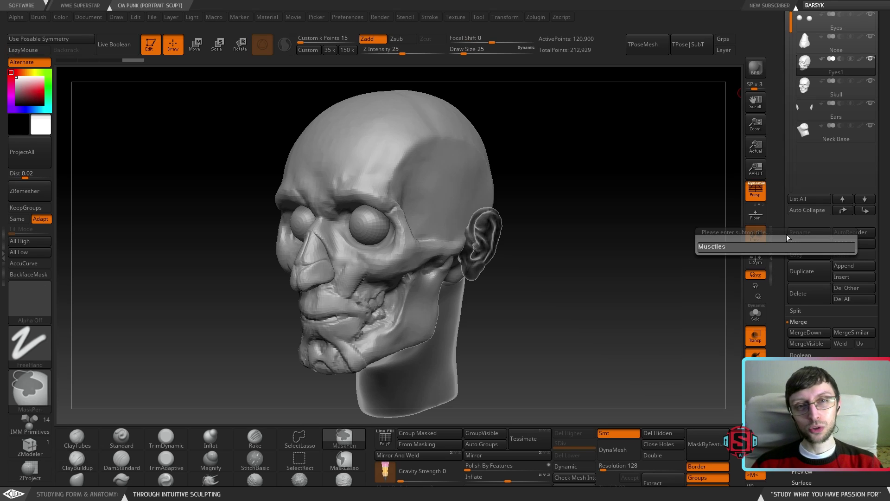
pyautogui.doubleClick(712, 247)
pyautogui.press('ctrl')
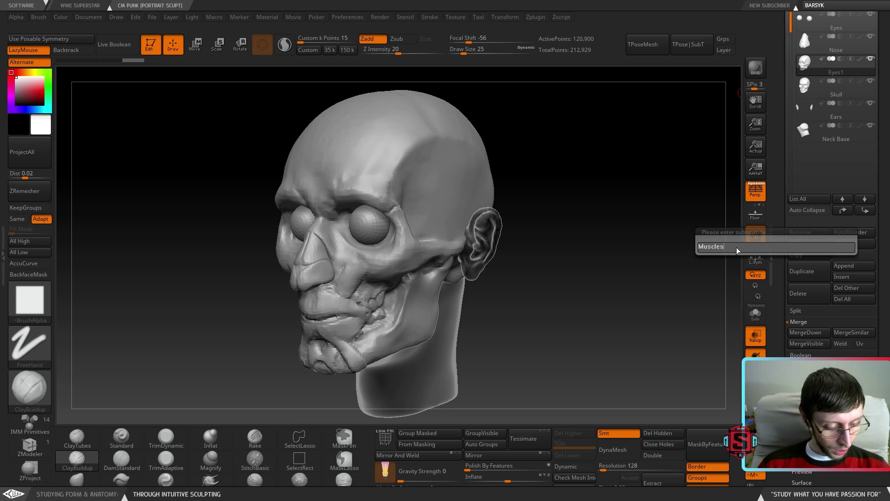
pyautogui.press('Return')
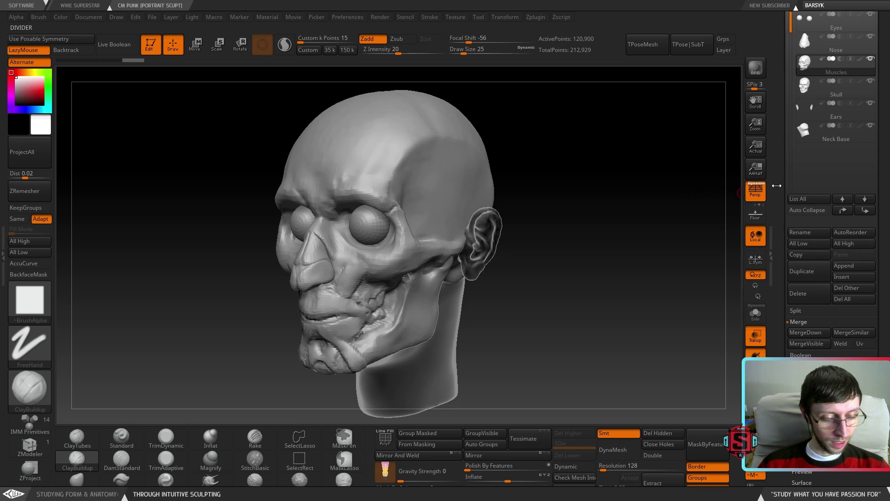
# Duplicate the Neck Base subtool
pyautogui.moveTo(846, 72)
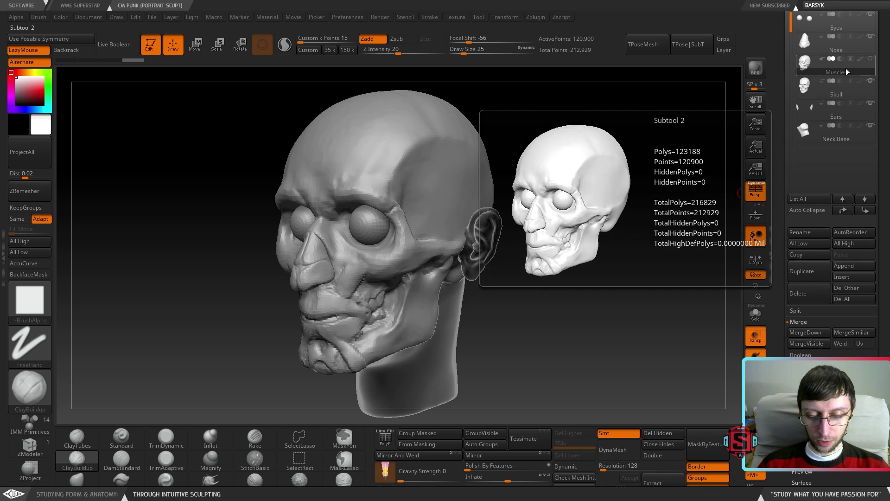
pyautogui.moveTo(487, 297); pyautogui.dragTo(501, 286)
pyautogui.keyDown('shift'); pyautogui.moveTo(501, 286); pyautogui.dragTo(498, 302, button='right'); pyautogui.keyUp('shift')
pyautogui.moveTo(498, 302); pyautogui.dragTo(461, 263)
pyautogui.moveTo(461, 263); pyautogui.dragTo(526, 280, button='right')
pyautogui.click(858, 71)
pyautogui.click(826, 138)
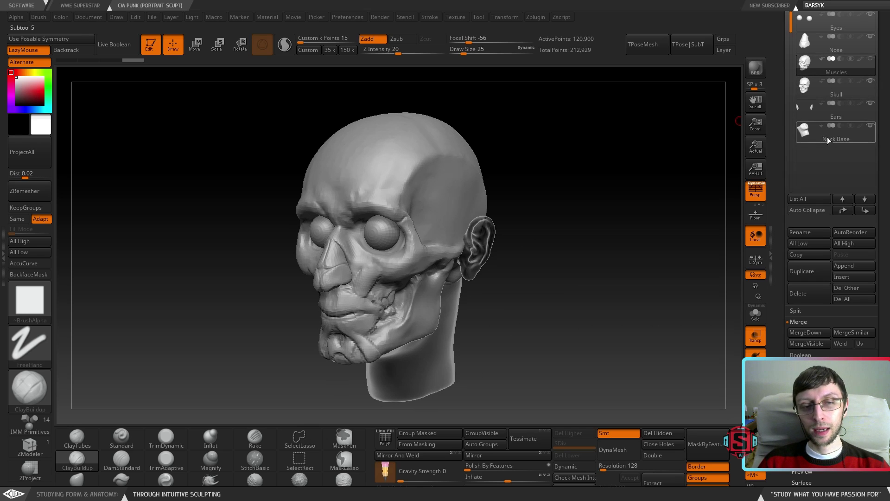
pyautogui.click(829, 135)
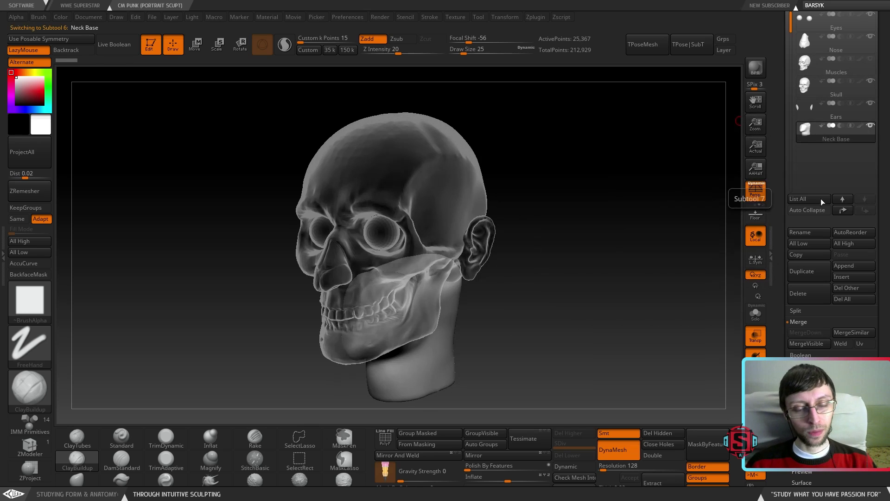
pyautogui.click(812, 273)
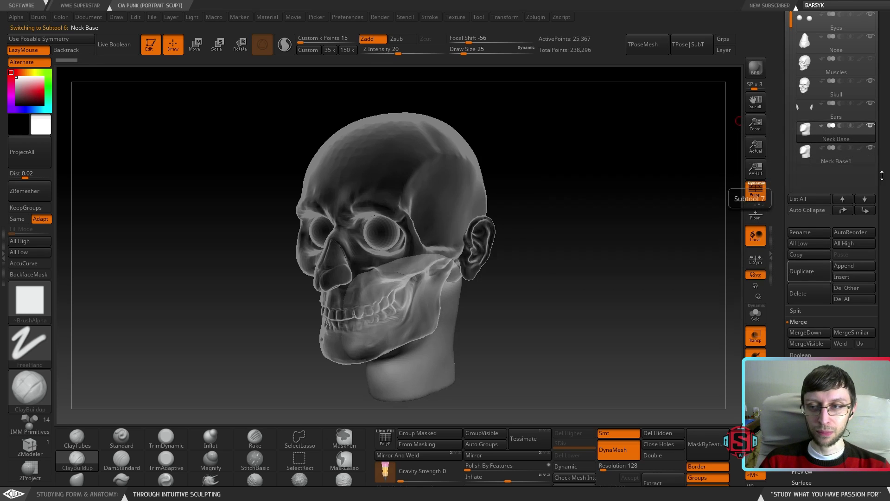
# Move the Neck Base1 copy up the subtool list to directly above Muscles
pyautogui.click(849, 158)
pyautogui.click(848, 211)
pyautogui.click(848, 210)
pyautogui.click(847, 209)
pyautogui.moveTo(858, 70)
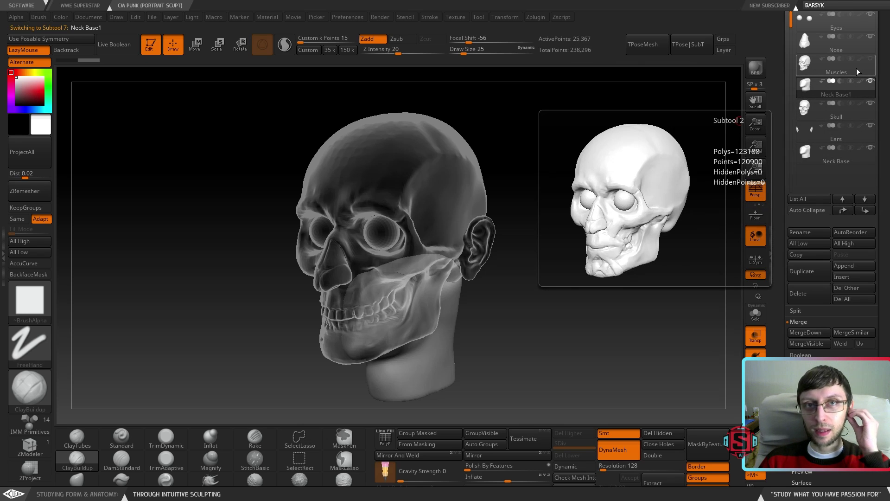
pyautogui.click(856, 69)
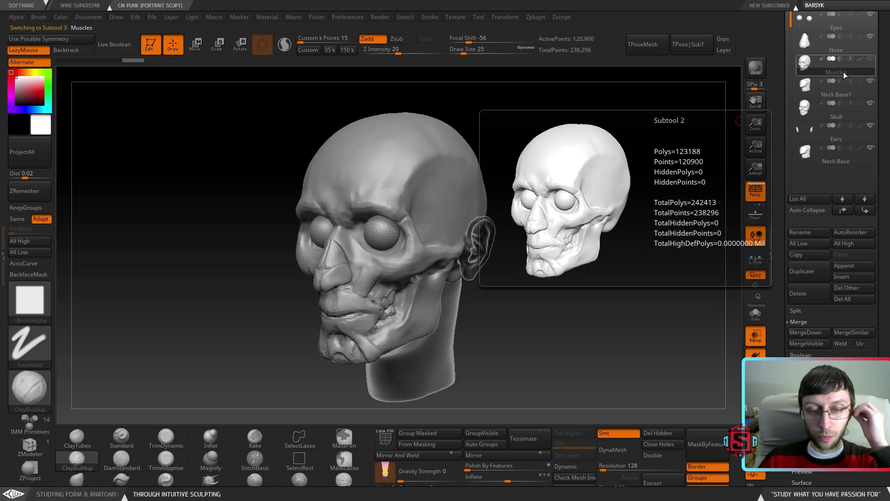
pyautogui.click(849, 91)
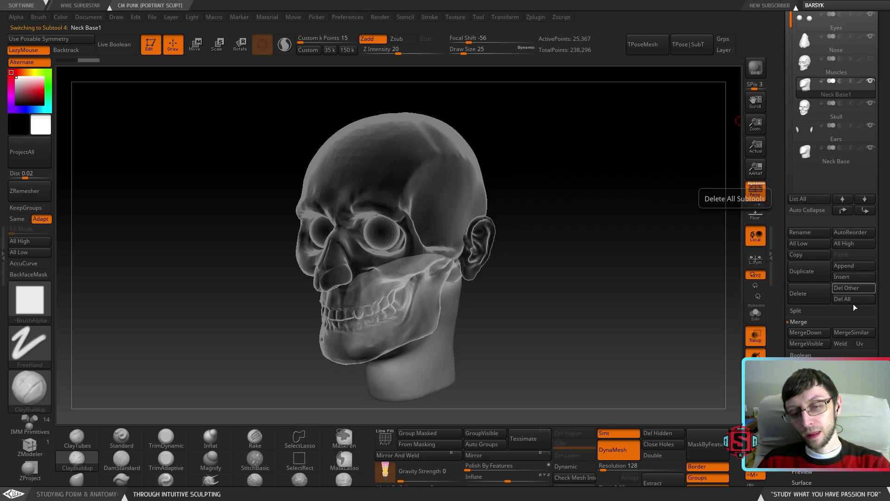
pyautogui.click(867, 211)
pyautogui.click(848, 210)
pyautogui.click(847, 210)
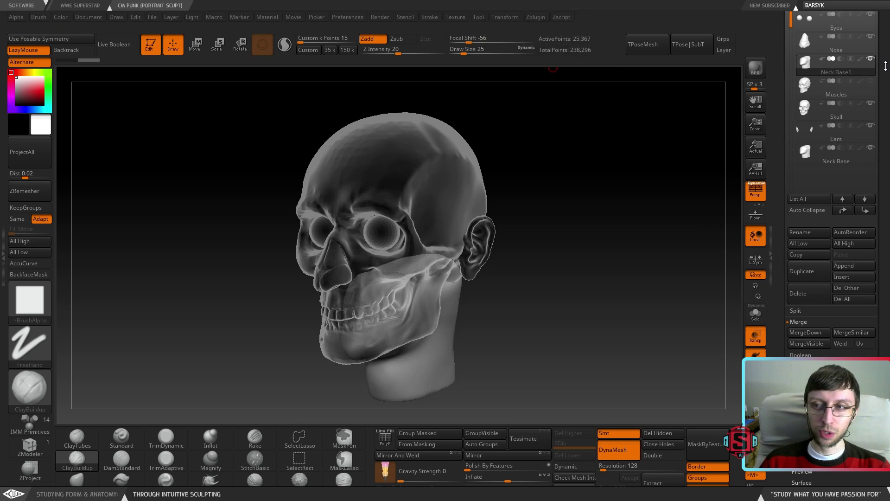
# Switch back and forth between the Neck Base1 and Muscles subtools to compare the neck with the muscled head
pyautogui.moveTo(887, 68); pyautogui.dragTo(886, 74)
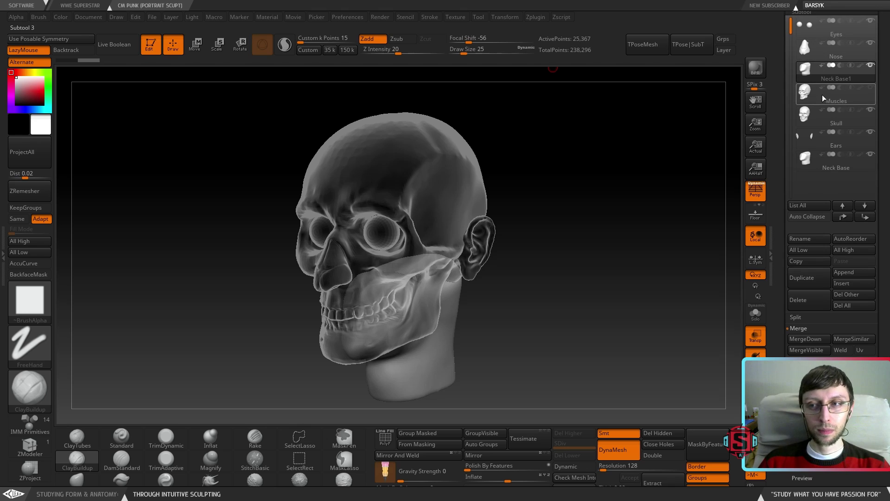
pyautogui.click(841, 77)
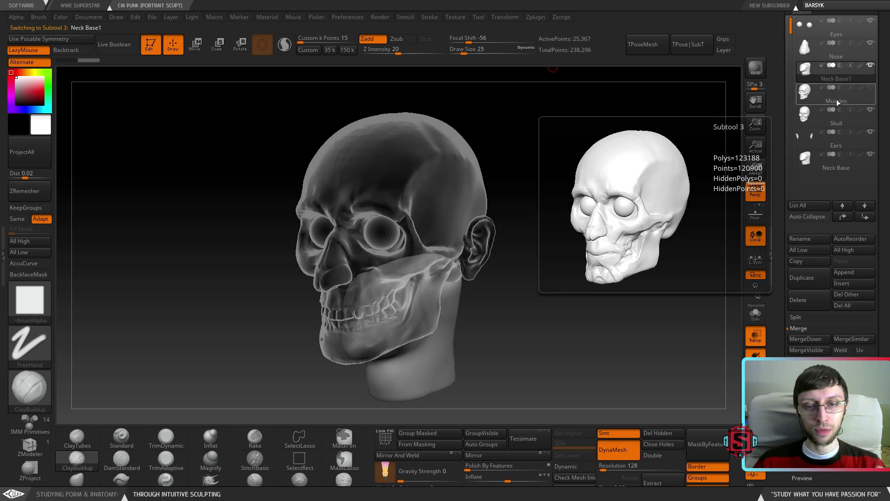
pyautogui.click(832, 92)
pyautogui.click(850, 82)
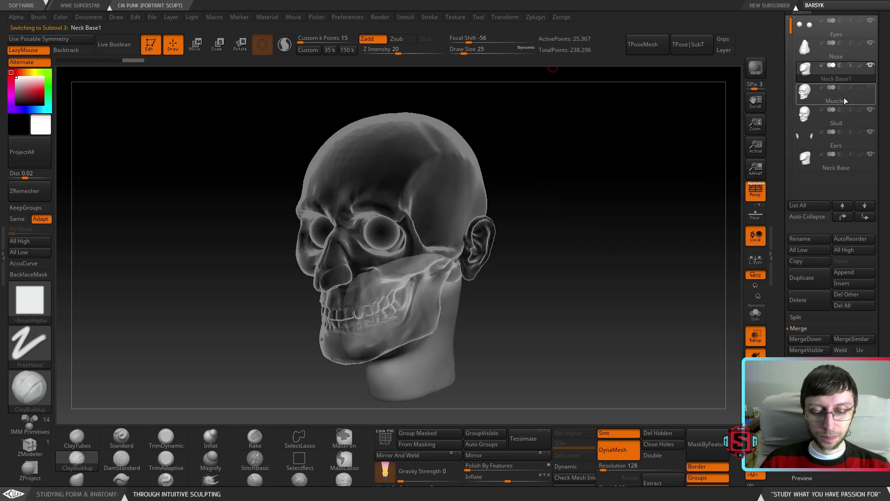
pyautogui.click(844, 91)
pyautogui.click(839, 80)
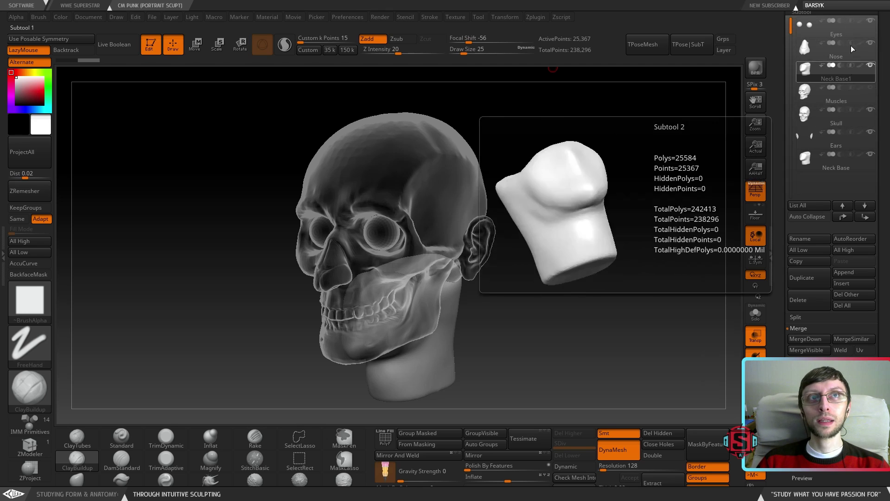
pyautogui.click(853, 93)
pyautogui.click(853, 73)
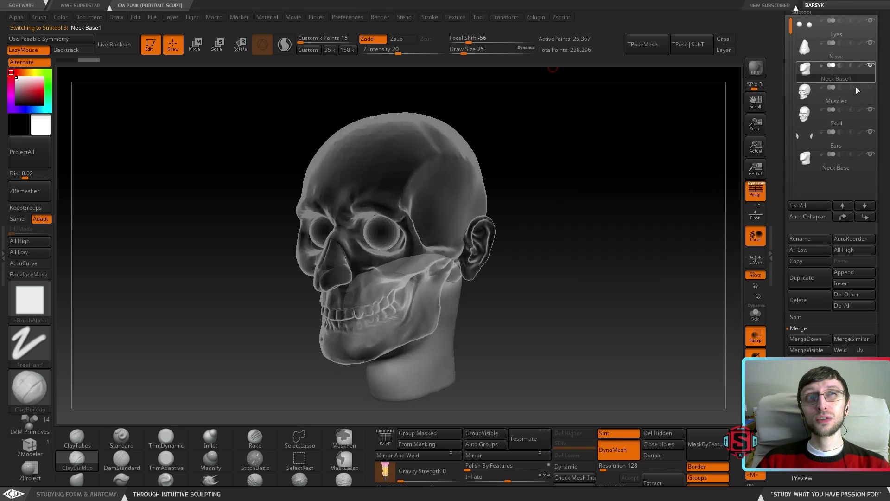
pyautogui.click(854, 94)
pyautogui.click(858, 76)
pyautogui.click(853, 97)
pyautogui.click(856, 78)
pyautogui.click(853, 96)
pyautogui.click(855, 78)
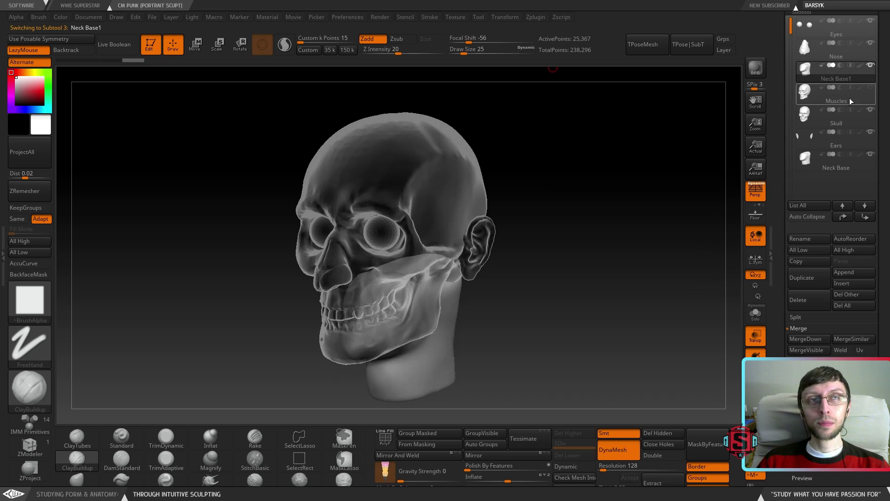
pyautogui.click(849, 99)
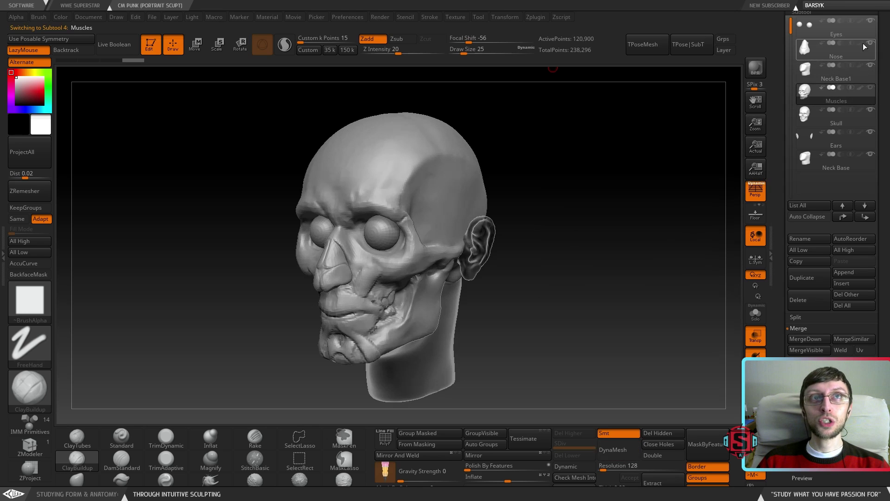
# Merge the Neck Base1 subtool down into Muscles, accepting the irreversible operation, and rename the merged subtool as Muscles
pyautogui.click(854, 76)
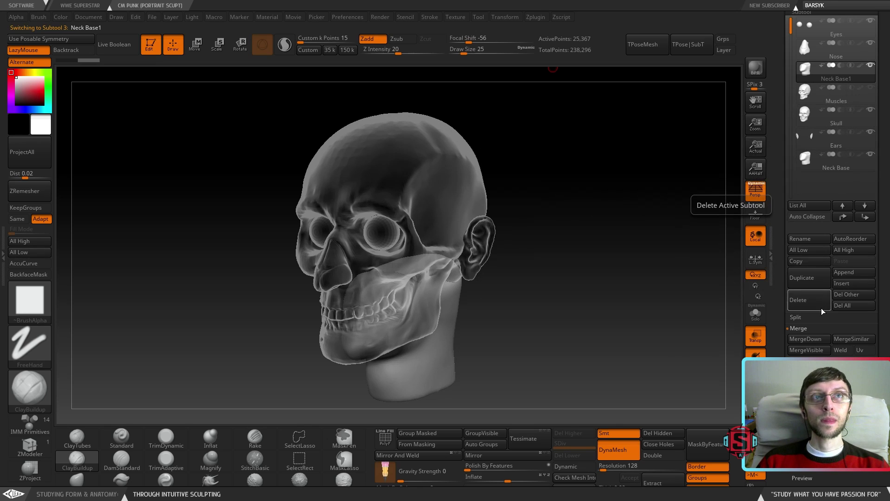
pyautogui.click(814, 338)
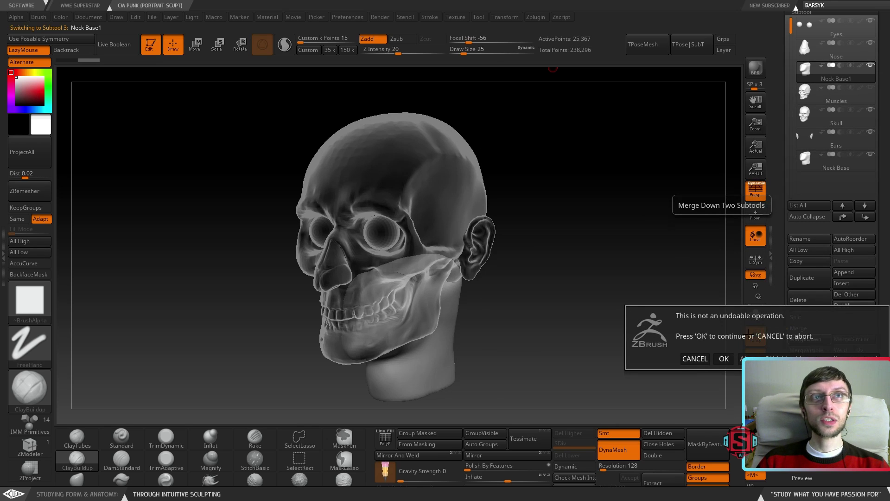
pyautogui.click(724, 358)
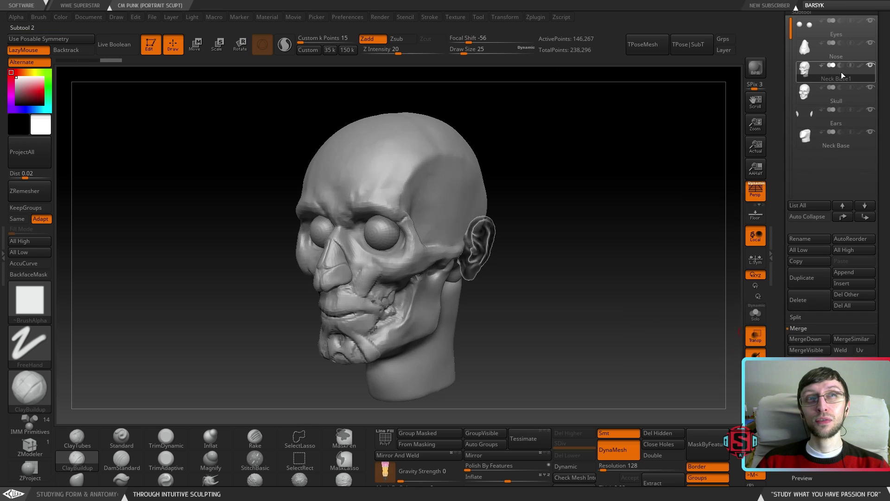
pyautogui.moveTo(855, 76)
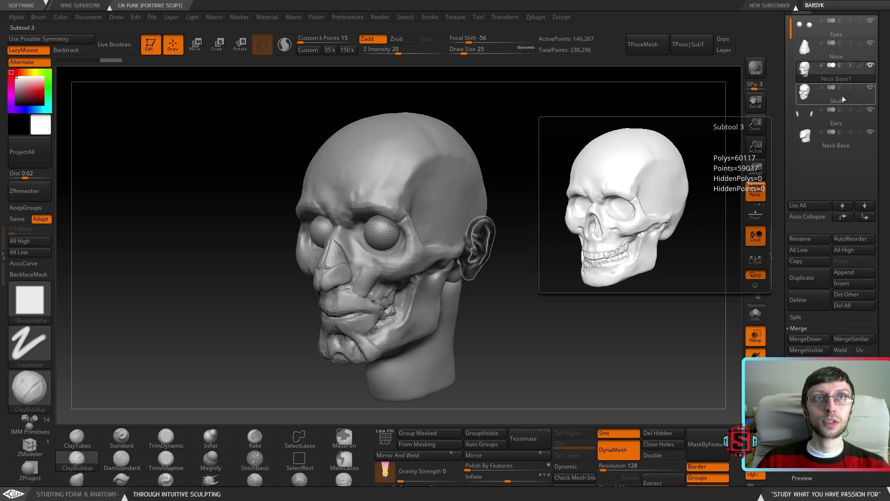
pyautogui.click(811, 237)
pyautogui.write('Muscles')
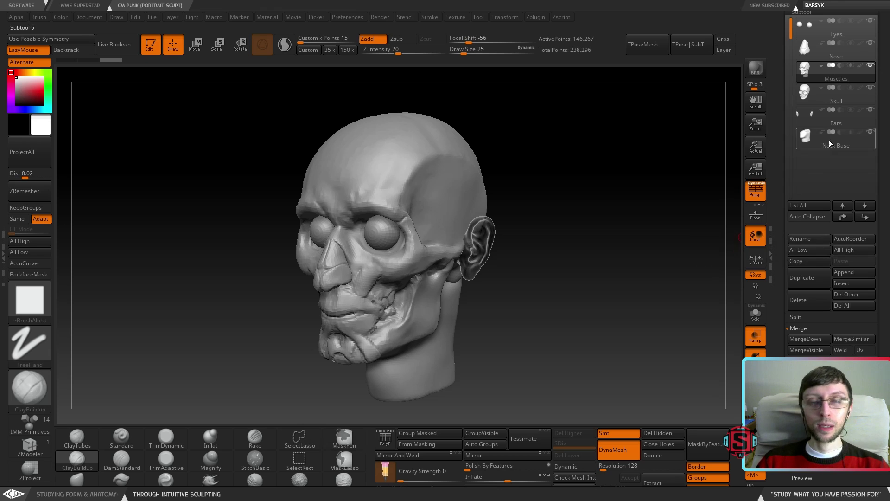
# Duplicate the Ears subtool
pyautogui.moveTo(514, 314)
pyautogui.mouseDown()
pyautogui.moveTo(556, 314)
pyautogui.moveTo(514, 315)
pyautogui.mouseUp()
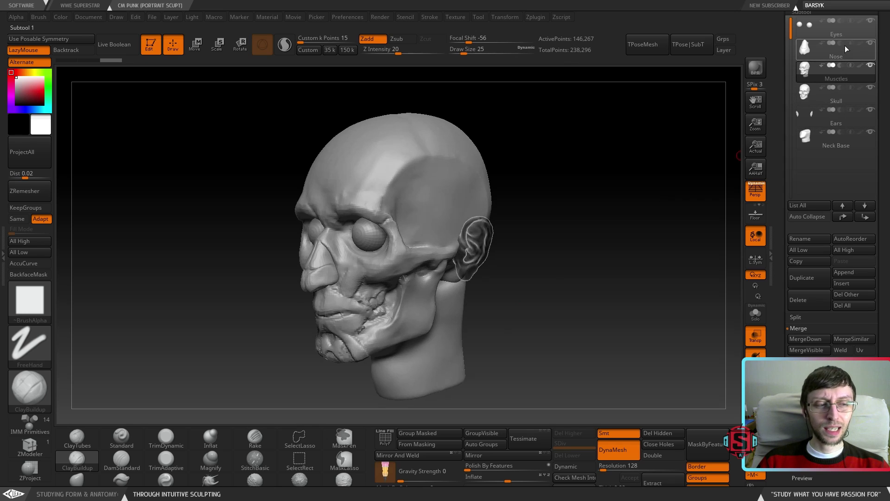
pyautogui.click(847, 119)
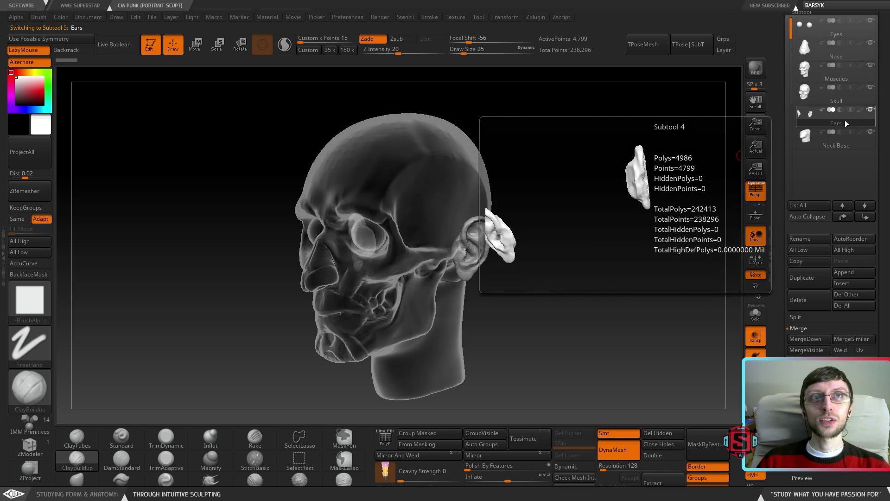
pyautogui.click(802, 277)
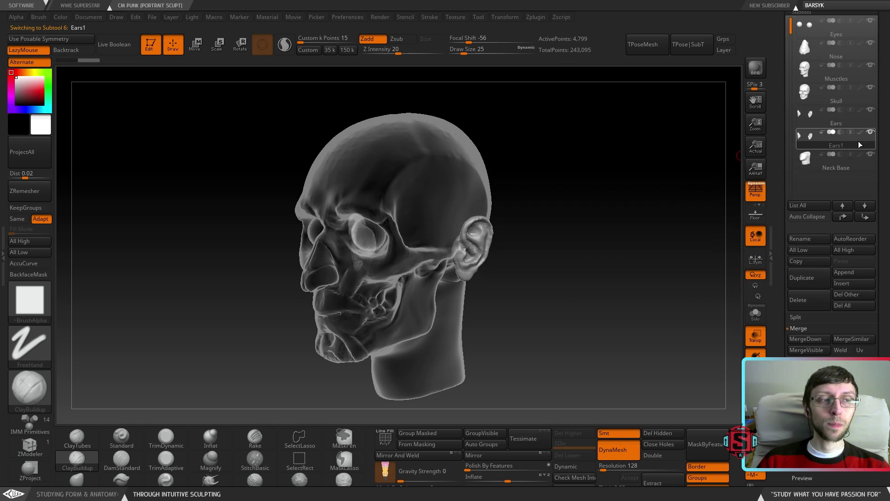
# Move the Ears1 copy up the subtool list to directly above Muscles
pyautogui.click(865, 217)
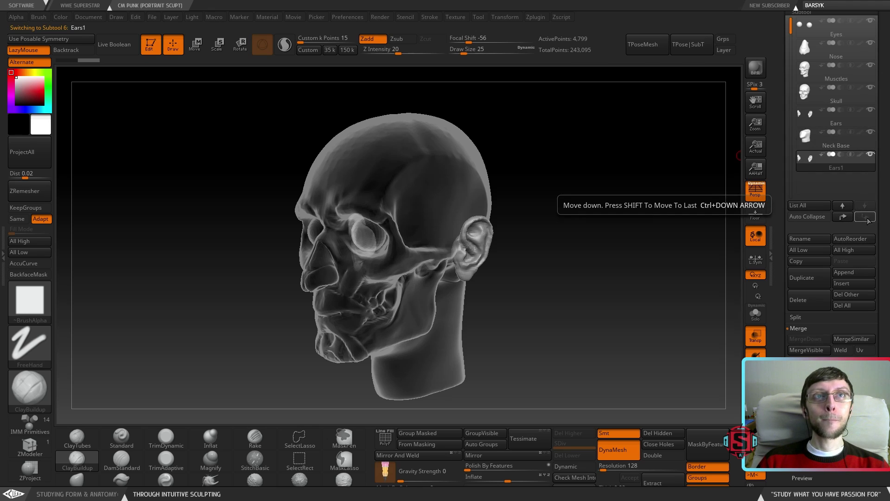
pyautogui.click(843, 217)
pyautogui.click(843, 217)
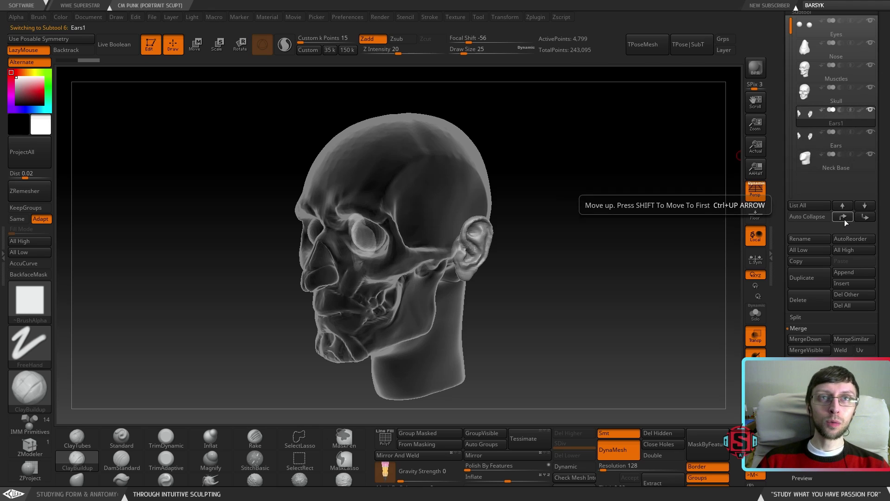
pyautogui.click(843, 217)
pyautogui.click(844, 217)
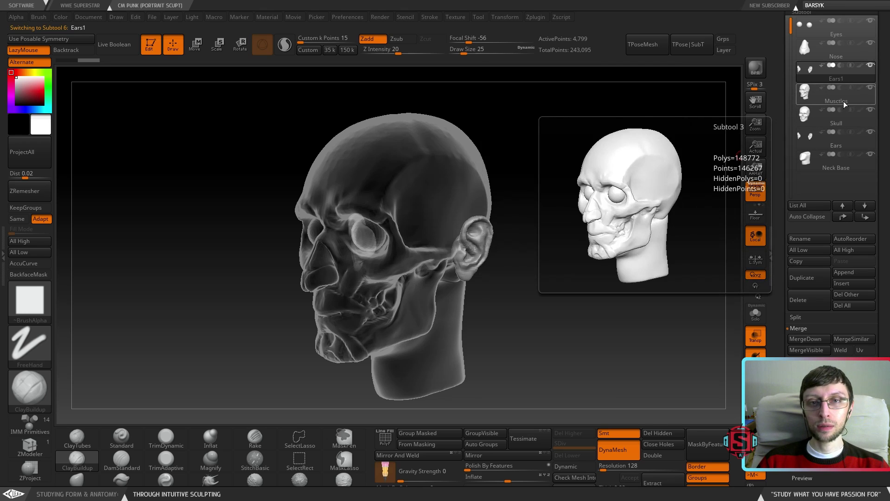
# Merge the Ears1 subtool down into Muscles, accepting the irreversible operation, and rename the merged subtool as Muscles
pyautogui.moveTo(807, 101)
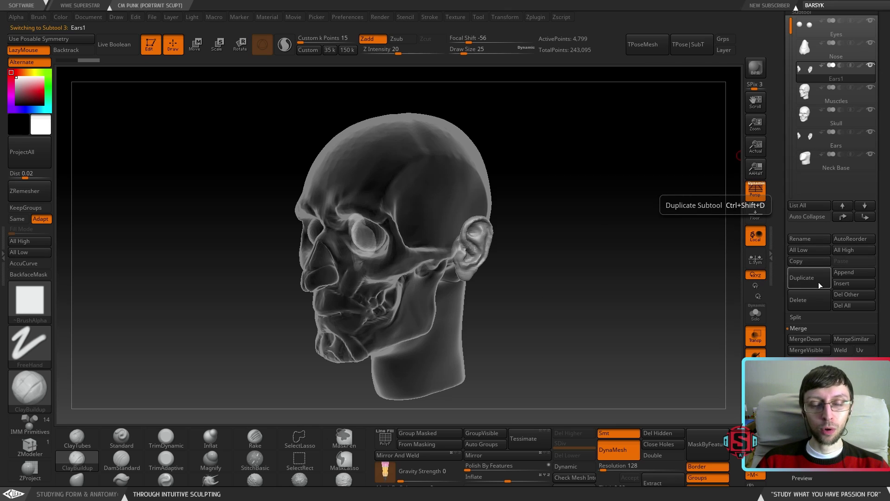
pyautogui.click(818, 338)
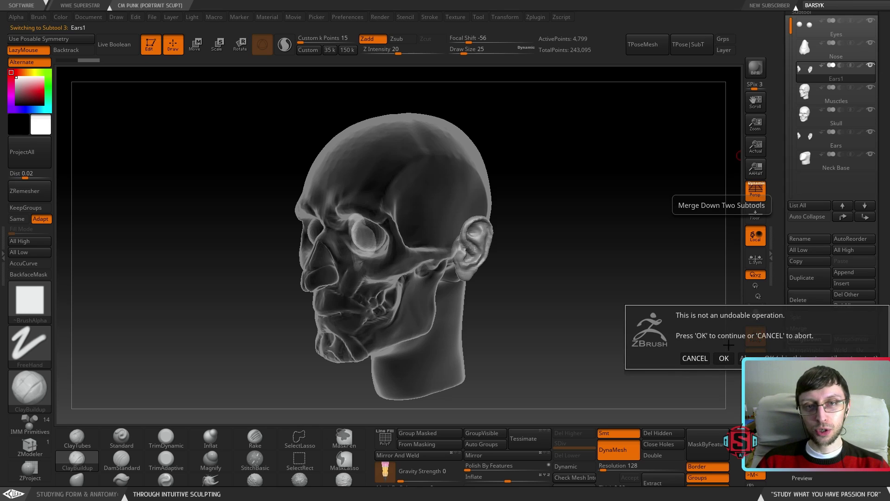
pyautogui.click(725, 357)
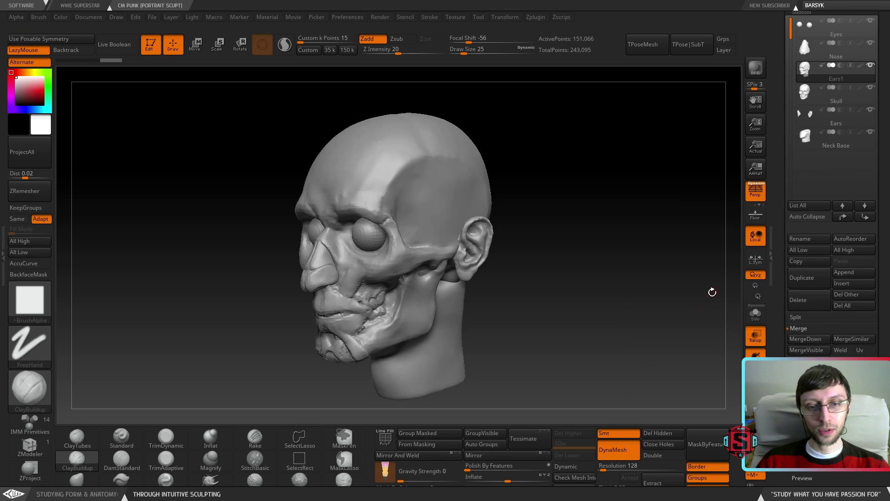
pyautogui.moveTo(632, 313); pyautogui.dragTo(576, 306)
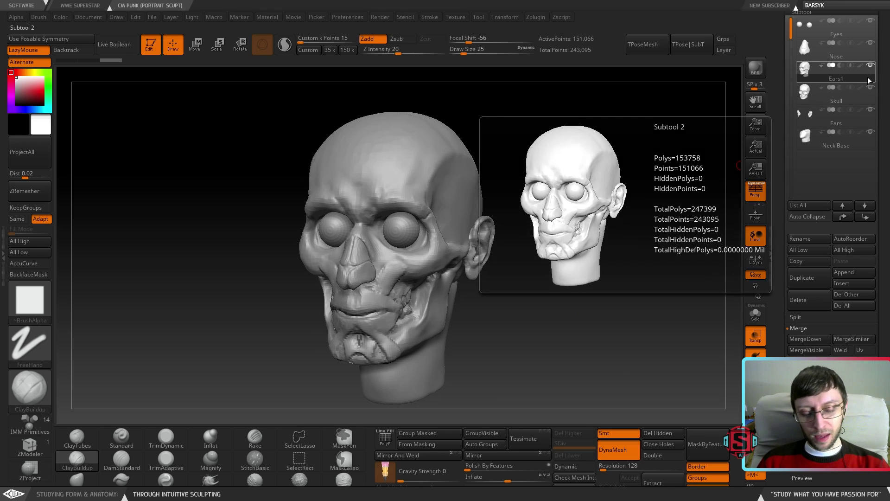
pyautogui.moveTo(850, 91)
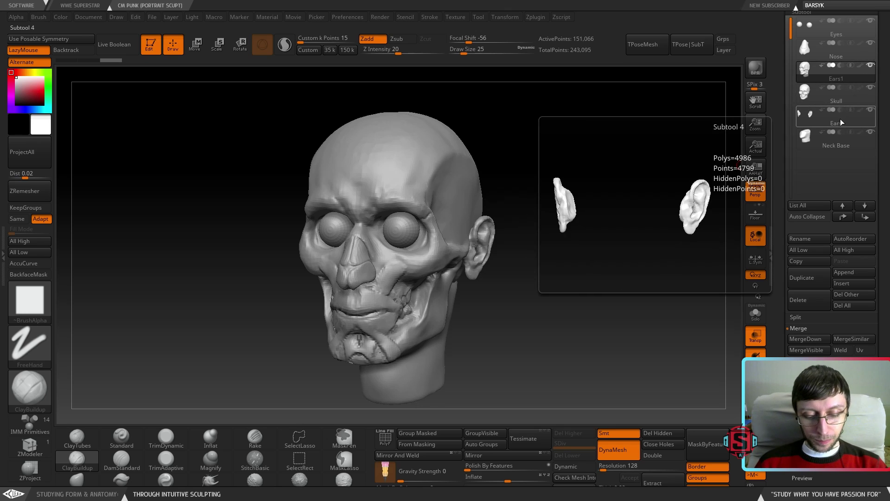
pyautogui.moveTo(837, 109)
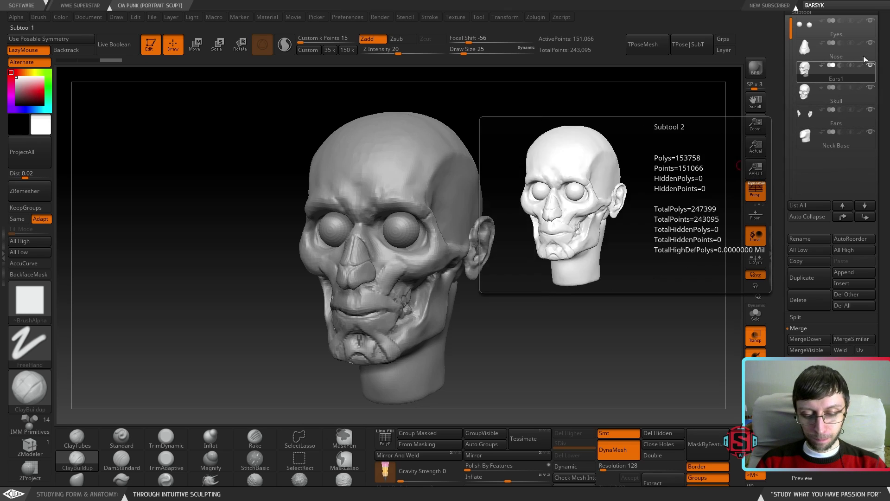
pyautogui.moveTo(879, 53); pyautogui.dragTo(877, 153)
pyautogui.moveTo(848, 213)
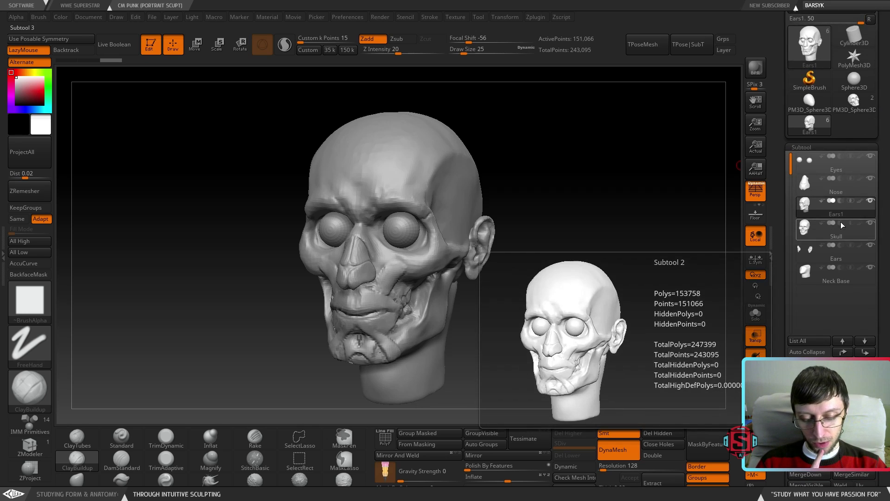
pyautogui.click(807, 363)
pyautogui.write('Muscles')
pyautogui.press('Return')
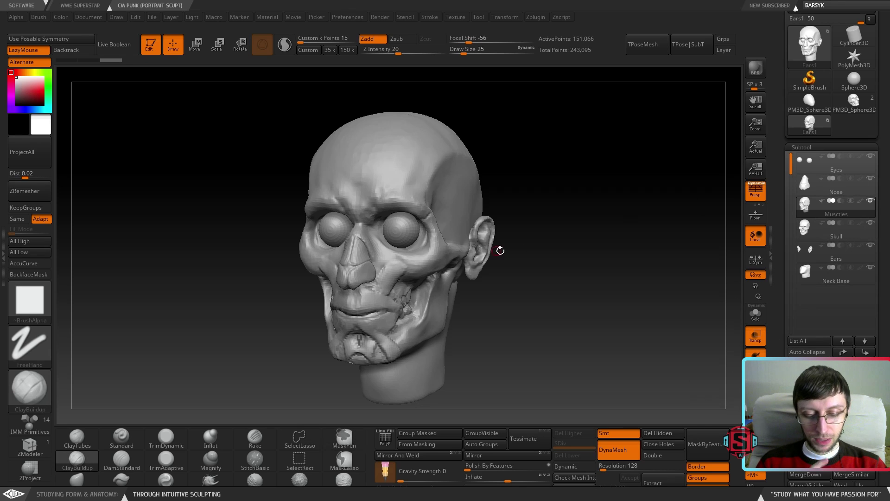
# Save the project over its existing file
pyautogui.moveTo(511, 292); pyautogui.dragTo(510, 296)
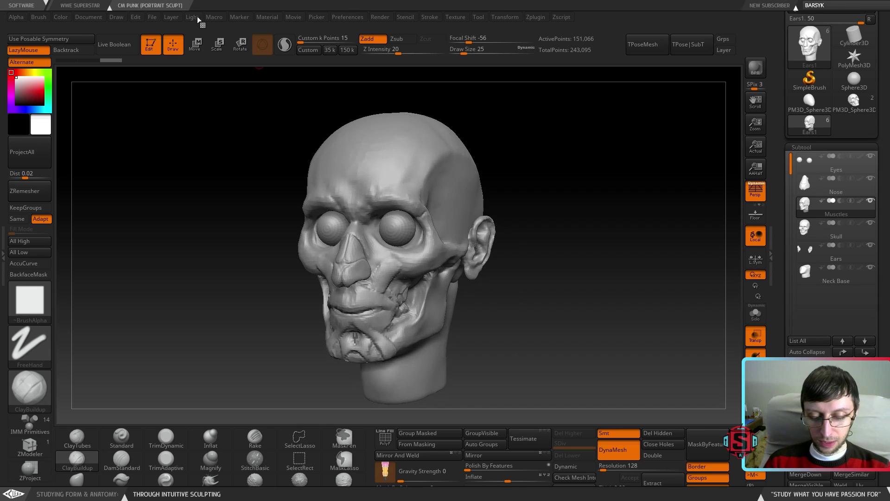
pyautogui.click(151, 18)
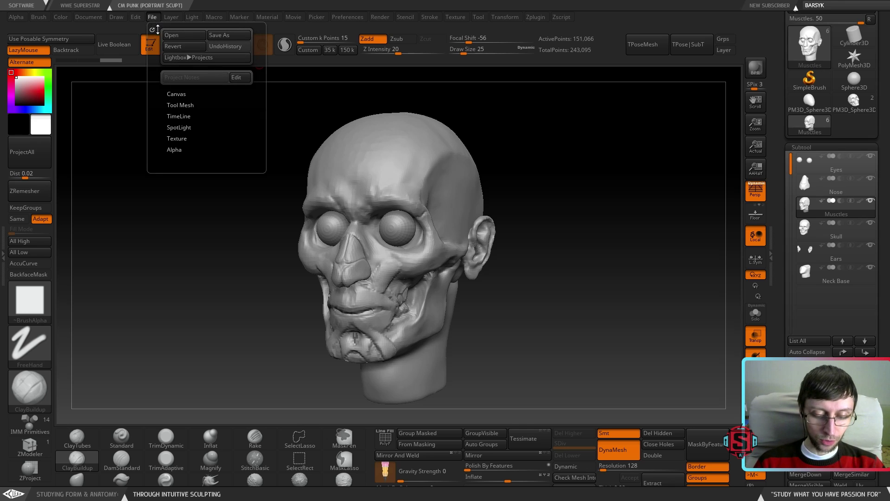
pyautogui.hotkey('ctrl', 's')
pyautogui.click(381, 234)
pyautogui.click(479, 253)
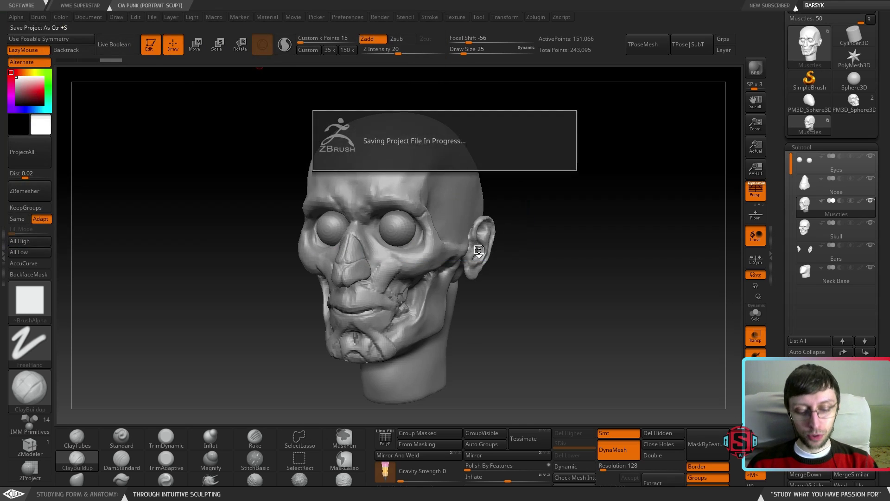
# Set the brush's draw size to 35 for work on the face
pyautogui.press('ctrl')
pyautogui.keyDown('ctrl'); pyautogui.moveTo(389, 297); pyautogui.dragTo(397, 284, button='right'); pyautogui.keyUp('ctrl')
pyautogui.press('s')
pyautogui.moveTo(392, 268); pyautogui.dragTo(396, 268)
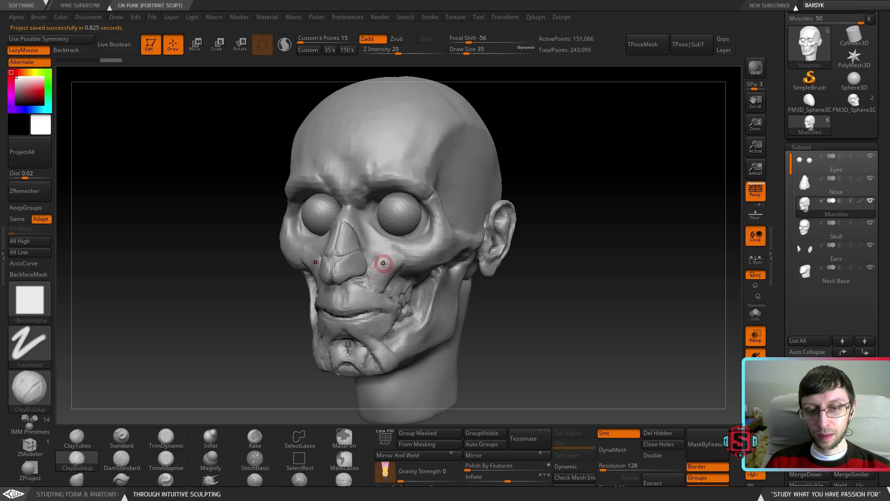
pyautogui.press('ctrl')
pyautogui.moveTo(337, 263)
pyautogui.keyDown('ctrl'); pyautogui.mouseDown(button='right')
pyautogui.moveTo(351, 247)
pyautogui.moveTo(350, 260)
pyautogui.moveTo(330, 257)
pyautogui.moveTo(345, 256)
pyautogui.mouseUp(button='right'); pyautogui.keyUp('ctrl')
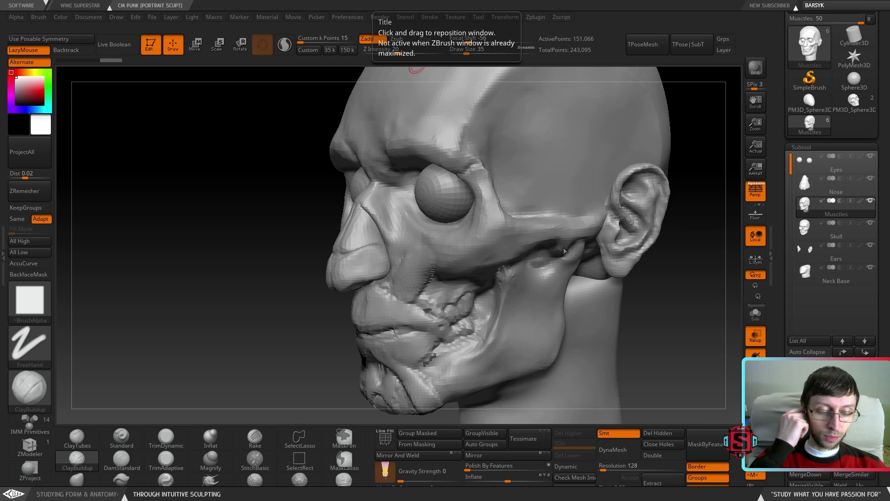
# Load the next user interface layout and expand the Subtool list again
pyautogui.moveTo(272, 274); pyautogui.dragTo(560, 263)
pyautogui.keyDown('ctrl'); pyautogui.moveTo(559, 263); pyautogui.dragTo(537, 248, button='right'); pyautogui.keyUp('ctrl')
pyautogui.moveTo(509, 315)
pyautogui.keyDown('alt'); pyautogui.mouseDown(button='right')
pyautogui.moveTo(581, 309)
pyautogui.moveTo(563, 304)
pyautogui.moveTo(592, 315)
pyautogui.moveTo(562, 335)
pyautogui.moveTo(489, 313)
pyautogui.moveTo(493, 307)
pyautogui.moveTo(555, 328)
pyautogui.moveTo(623, 325)
pyautogui.moveTo(519, 318)
pyautogui.moveTo(539, 324)
pyautogui.moveTo(493, 326)
pyautogui.moveTo(507, 323)
pyautogui.moveTo(507, 334)
pyautogui.mouseUp(button='right'); pyautogui.keyUp('alt')
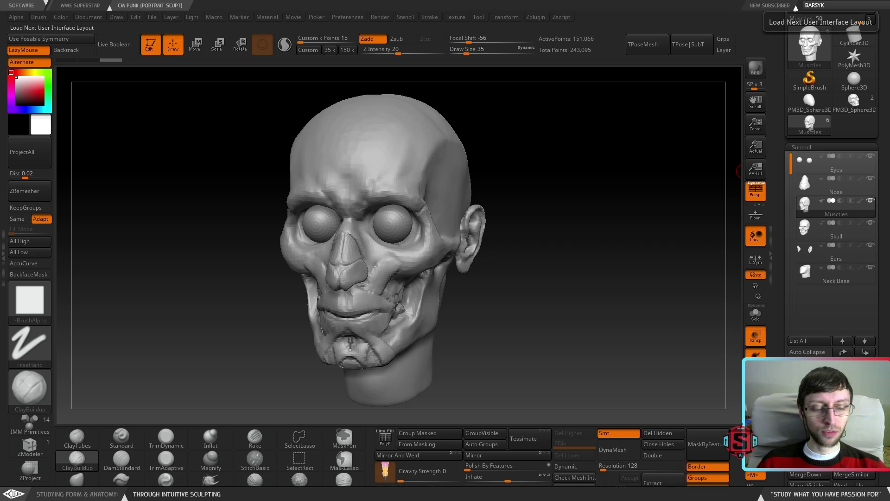
pyautogui.click(869, 20)
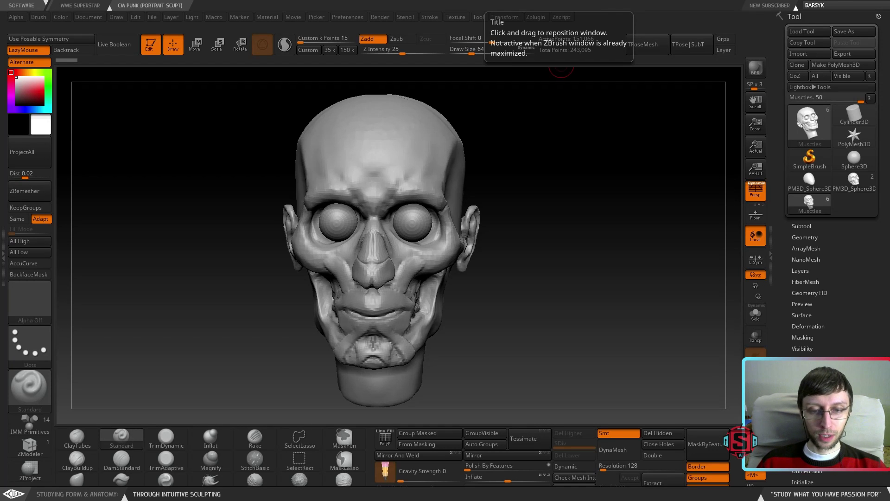
pyautogui.moveTo(513, 302); pyautogui.dragTo(317, 401)
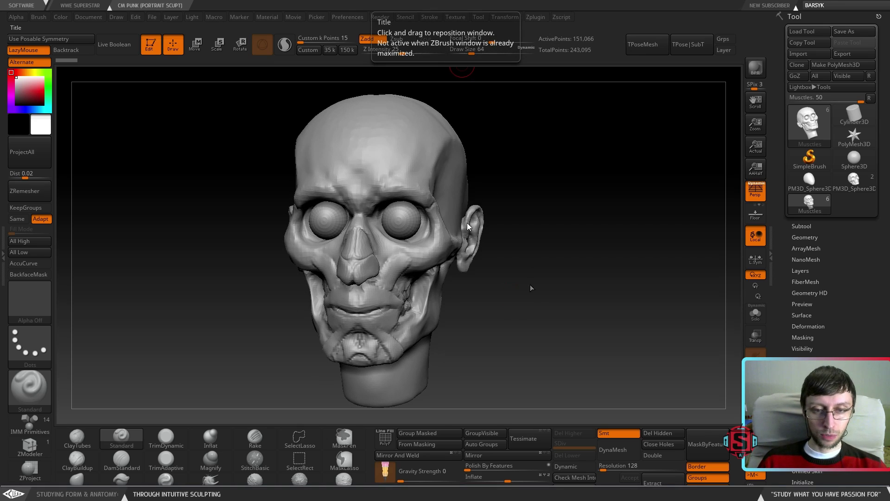
pyautogui.moveTo(555, 303); pyautogui.dragTo(482, 310)
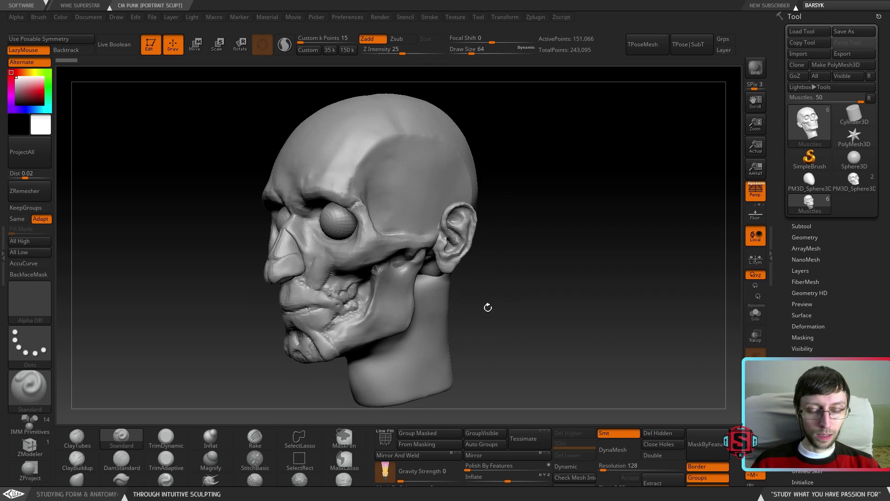
pyautogui.click(845, 223)
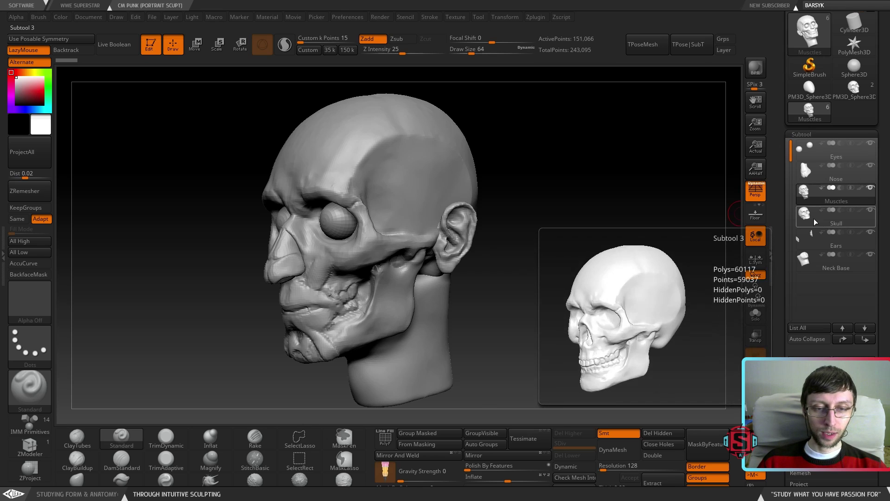
# Examine the Skull, Ears, Neck Base and Nose subtool previews and the merged head's cheek and mouth area from several angles
pyautogui.moveTo(838, 244)
pyautogui.moveTo(802, 268)
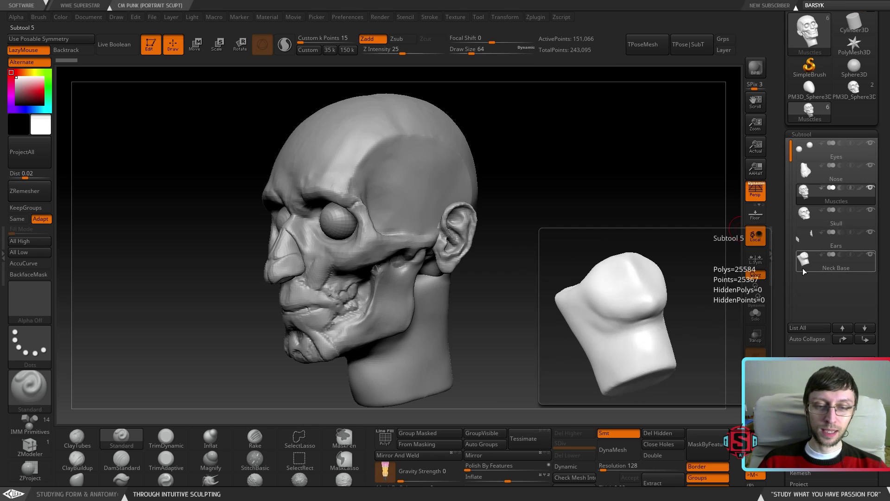
pyautogui.moveTo(806, 240)
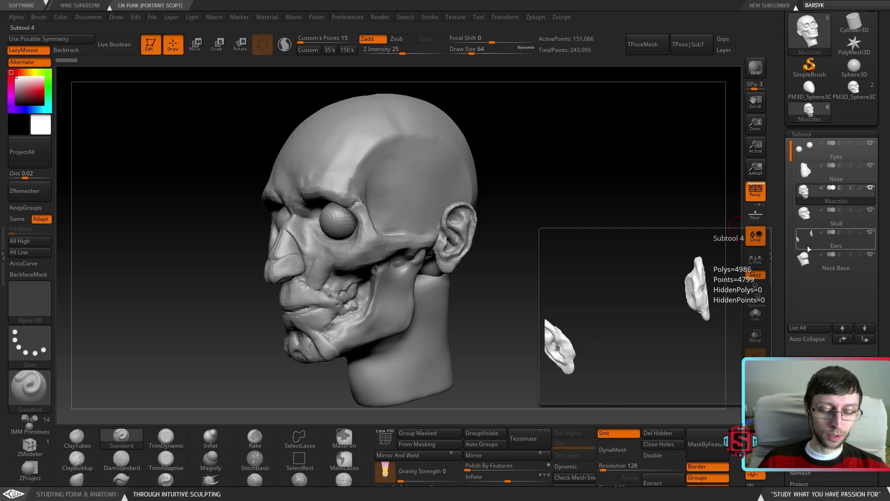
pyautogui.moveTo(809, 186)
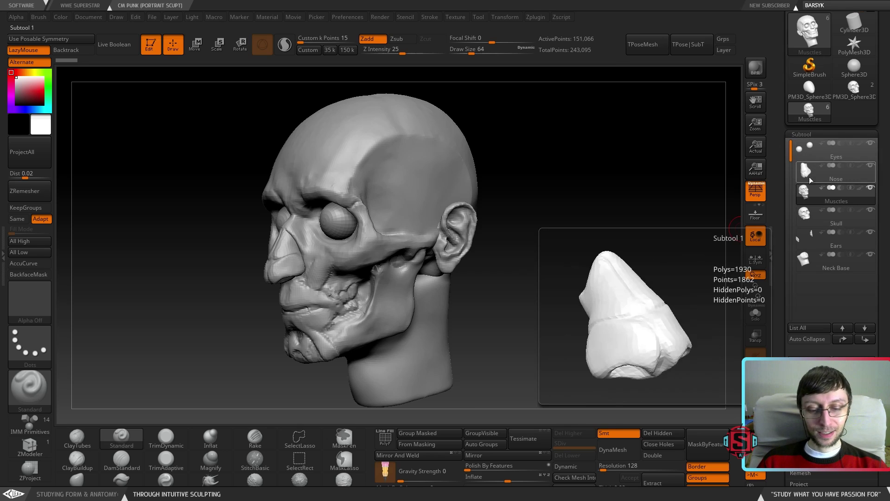
pyautogui.moveTo(812, 212)
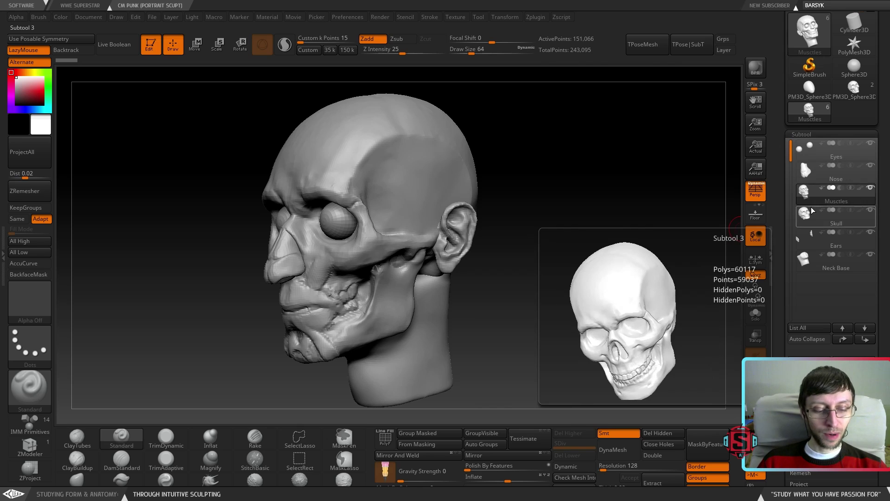
pyautogui.moveTo(512, 318); pyautogui.dragTo(521, 317)
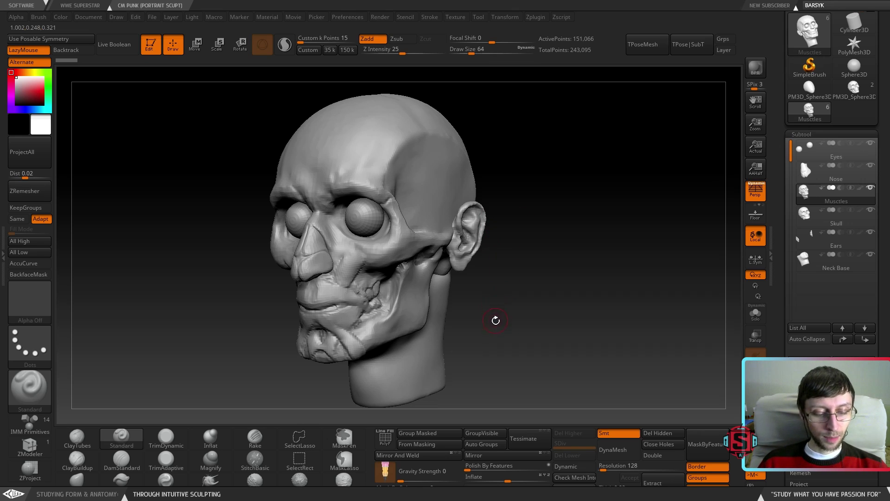
pyautogui.keyDown('ctrl'); pyautogui.moveTo(412, 314); pyautogui.dragTo(412, 300, button='right'); pyautogui.keyUp('ctrl')
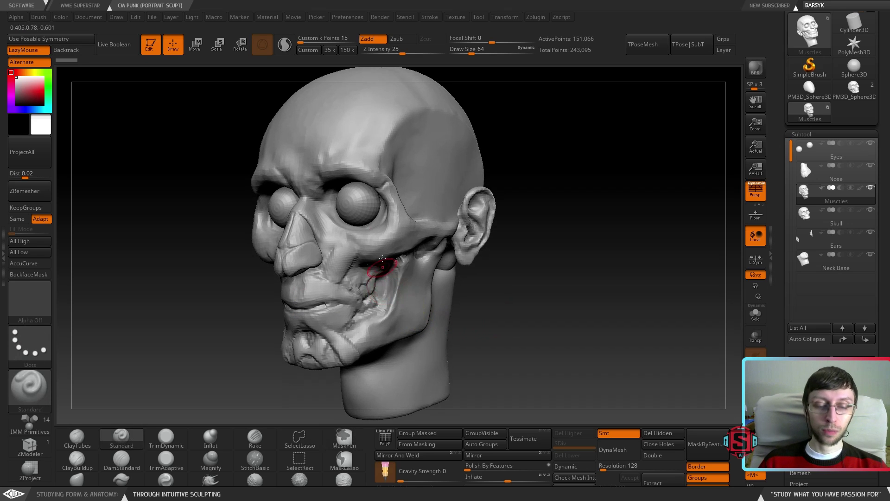
pyautogui.moveTo(385, 291)
pyautogui.mouseDown(button='right')
pyautogui.moveTo(360, 294)
pyautogui.moveTo(374, 297)
pyautogui.mouseUp(button='right')
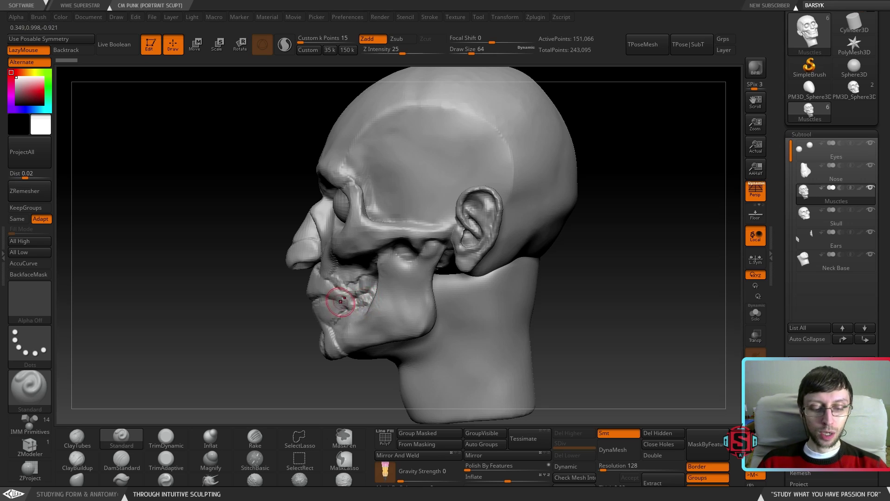
pyautogui.moveTo(345, 300); pyautogui.dragTo(314, 368, button='right')
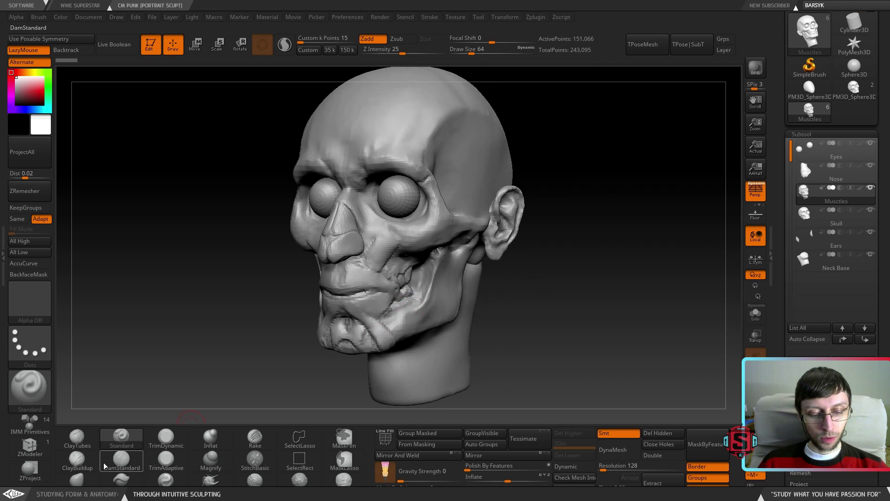
# Build up the muscle from the cheek down to the mouth corner with the ClayBuildup brush at draw size 64
pyautogui.click(77, 461)
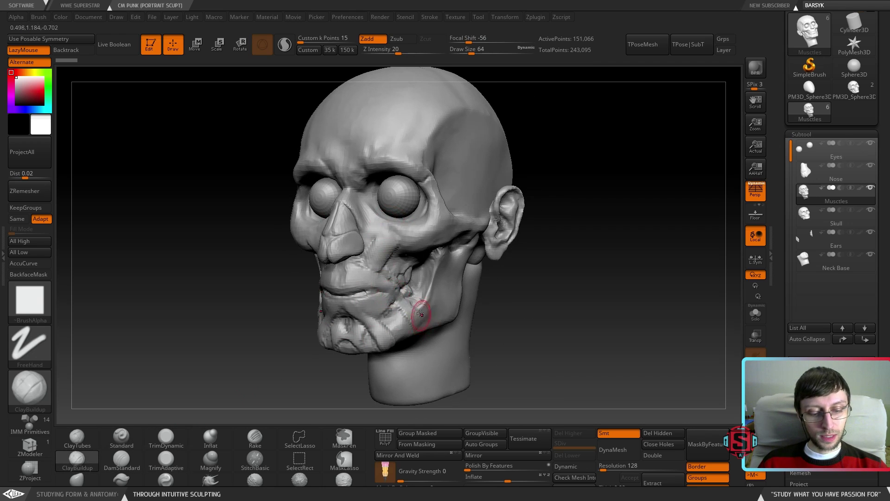
pyautogui.moveTo(407, 298)
pyautogui.mouseDown(button='right')
pyautogui.moveTo(402, 289)
pyautogui.moveTo(388, 332)
pyautogui.mouseUp(button='right')
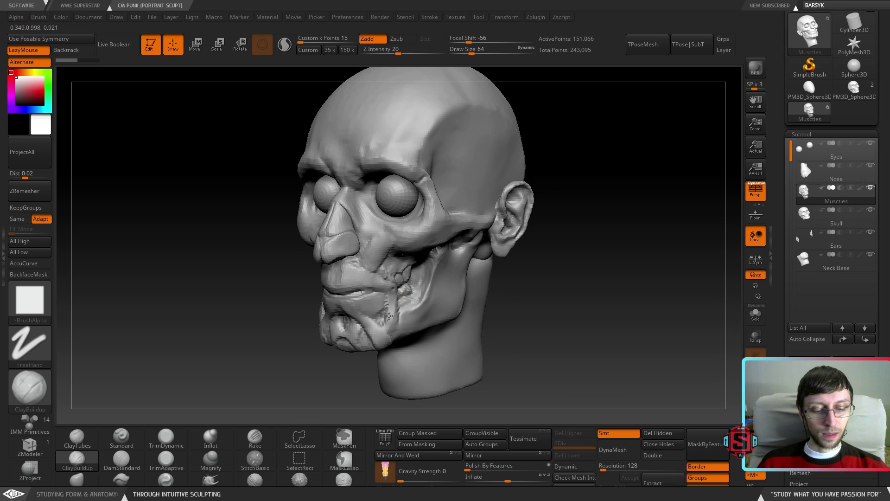
pyautogui.moveTo(390, 316)
pyautogui.mouseDown(button='right')
pyautogui.moveTo(402, 299)
pyautogui.moveTo(398, 329)
pyautogui.moveTo(421, 342)
pyautogui.moveTo(394, 295)
pyautogui.mouseUp(button='right')
pyautogui.moveTo(398, 288); pyautogui.dragTo(393, 291)
pyautogui.moveTo(388, 234); pyautogui.dragTo(391, 281)
pyautogui.moveTo(390, 287)
pyautogui.mouseDown(button='right')
pyautogui.moveTo(438, 296)
pyautogui.moveTo(403, 315)
pyautogui.moveTo(385, 302)
pyautogui.mouseUp(button='right')
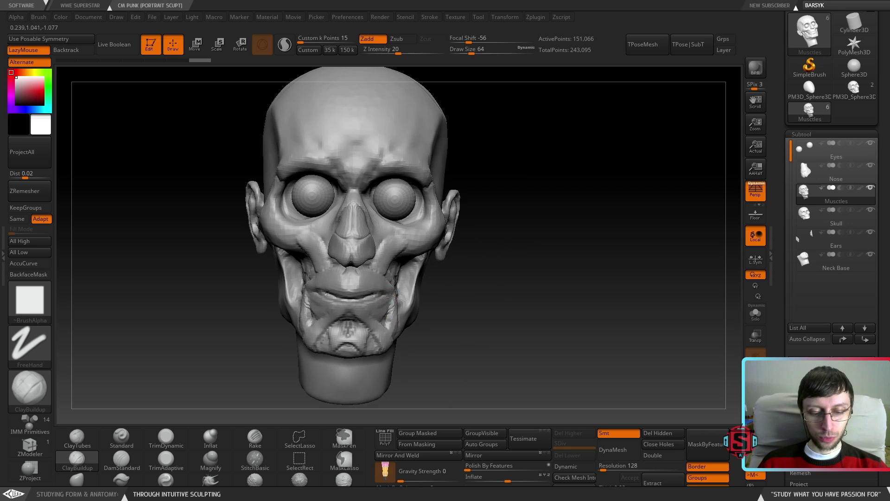
# Add clay around the lower lip and the outer corner of the mouth to thicken the muscle there
pyautogui.moveTo(390, 309); pyautogui.dragTo(373, 305)
pyautogui.moveTo(373, 305)
pyautogui.mouseDown(button='right')
pyautogui.moveTo(353, 297)
pyautogui.moveTo(361, 292)
pyautogui.mouseUp(button='right')
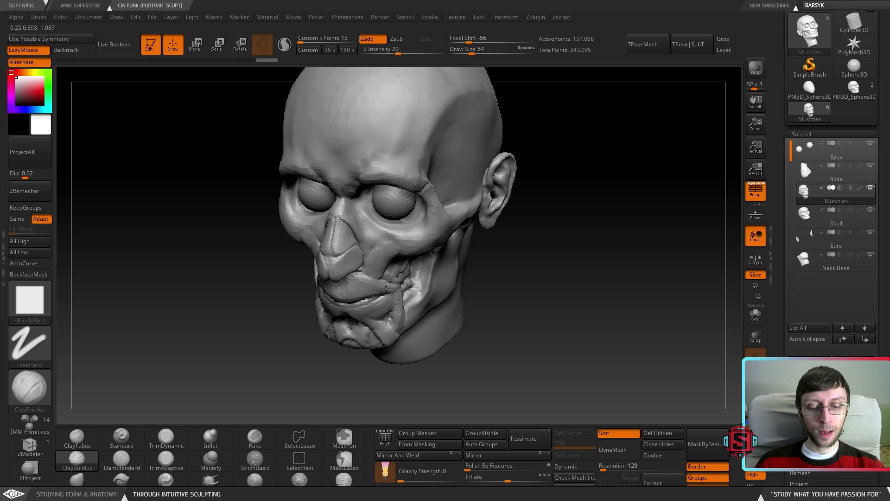
pyautogui.moveTo(381, 284); pyautogui.dragTo(380, 283)
pyautogui.moveTo(379, 283)
pyautogui.mouseDown(button='right')
pyautogui.moveTo(453, 263)
pyautogui.moveTo(396, 253)
pyautogui.moveTo(410, 314)
pyautogui.mouseUp(button='right')
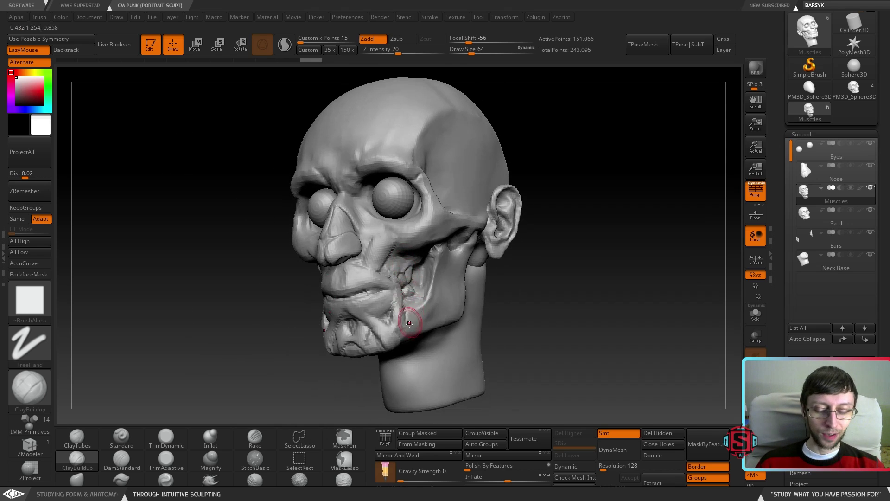
# Smooth the muscle below the mouth corner at draw size 54 and undo the last clay stroke on it
pyautogui.press('shift')
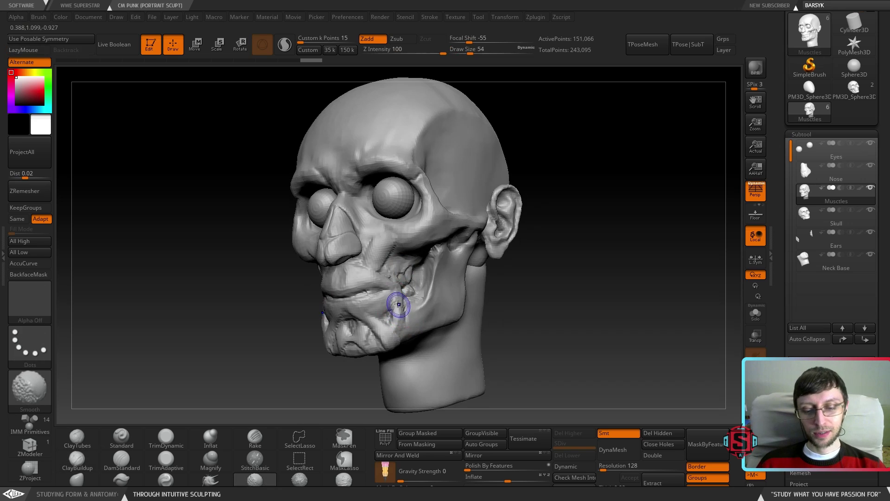
pyautogui.keyDown('shift'); pyautogui.moveTo(398, 307); pyautogui.dragTo(419, 318); pyautogui.keyUp('shift')
pyautogui.moveTo(419, 318); pyautogui.dragTo(398, 290, button='right')
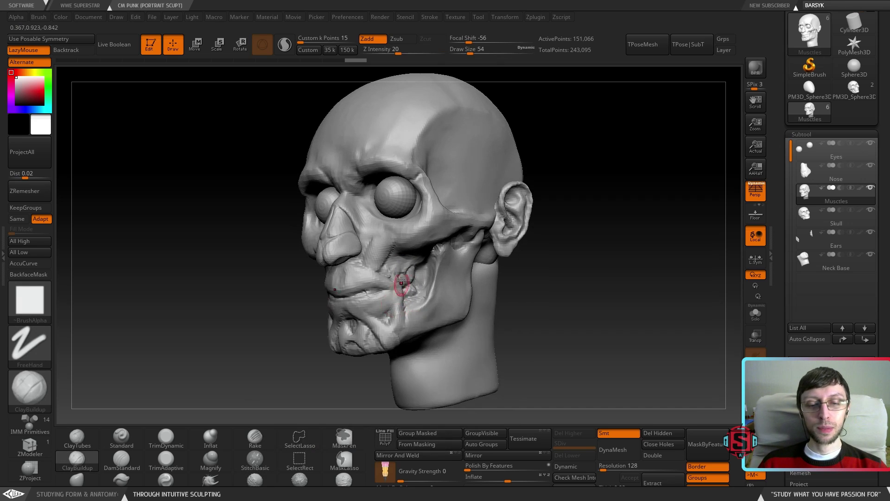
pyautogui.moveTo(393, 302); pyautogui.dragTo(395, 300)
pyautogui.hotkey('ctrl', 'z')
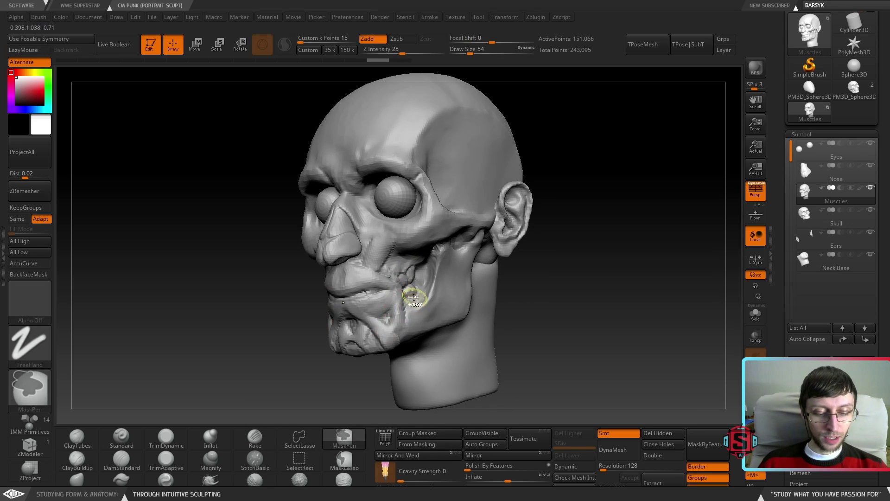
# Build up the muscle strip running from the mouth corner down to the lower edge of the jaw with ClayBuildup
pyautogui.moveTo(411, 312); pyautogui.dragTo(407, 312, button='right')
pyautogui.moveTo(408, 323); pyautogui.dragTo(405, 333)
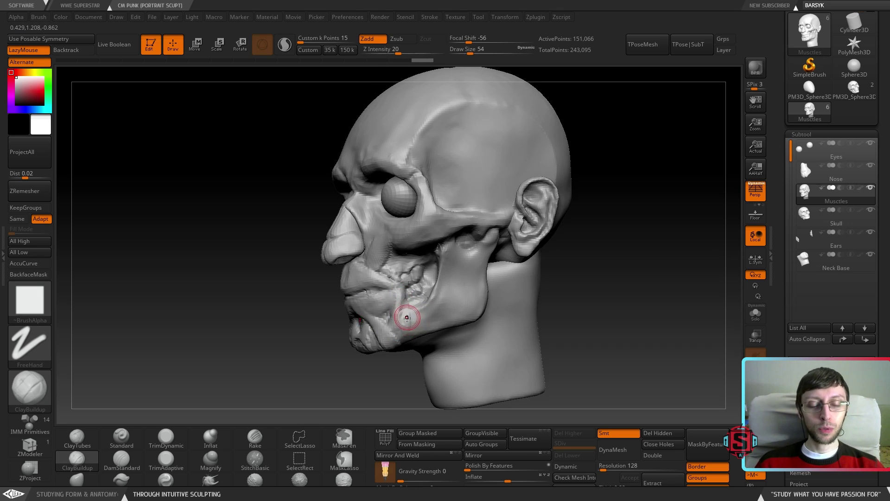
pyautogui.moveTo(409, 338); pyautogui.dragTo(403, 338)
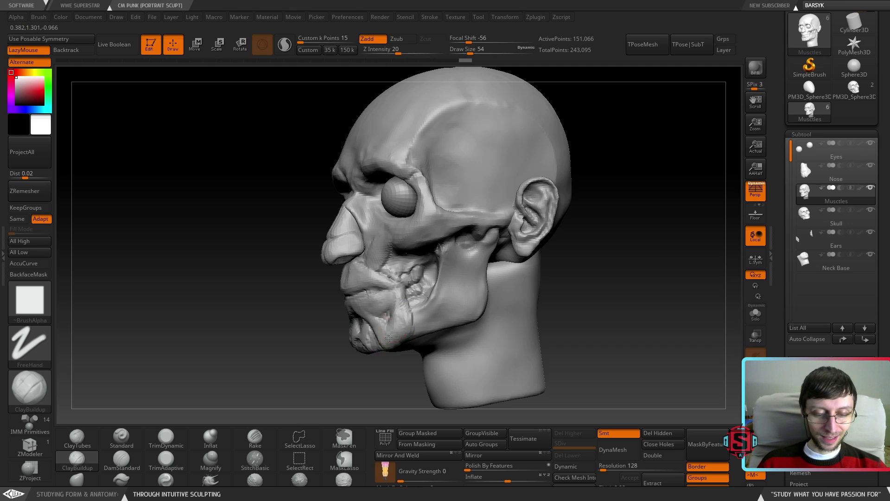
pyautogui.moveTo(384, 337)
pyautogui.mouseDown(button='right')
pyautogui.moveTo(438, 337)
pyautogui.moveTo(357, 334)
pyautogui.mouseUp(button='right')
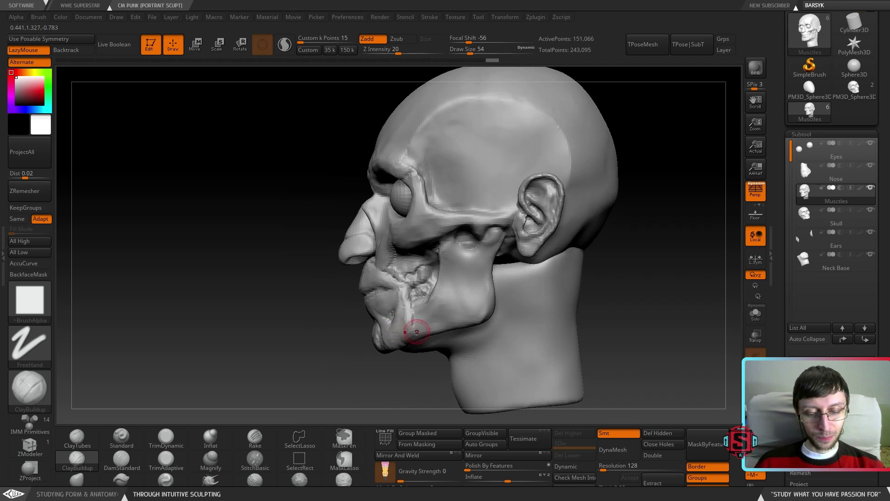
pyautogui.moveTo(412, 335); pyautogui.dragTo(401, 319)
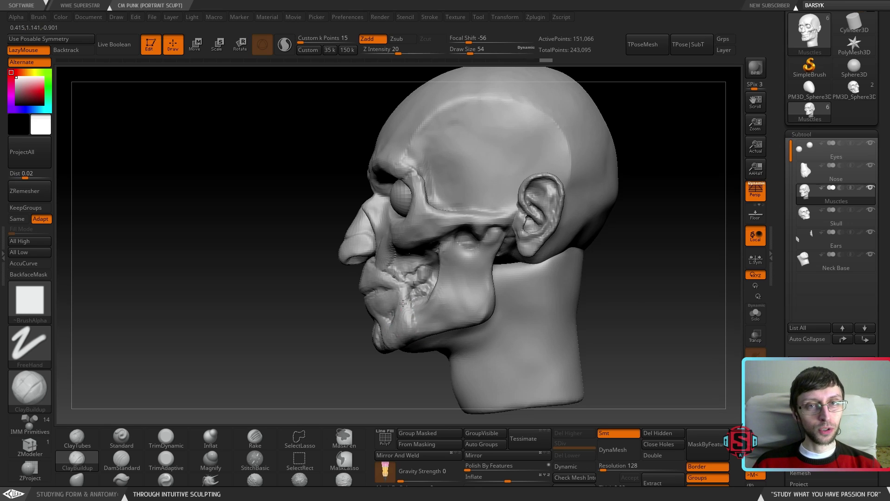
pyautogui.moveTo(409, 325)
pyautogui.mouseDown(button='right')
pyautogui.moveTo(426, 306)
pyautogui.moveTo(384, 311)
pyautogui.moveTo(419, 314)
pyautogui.moveTo(433, 273)
pyautogui.moveTo(382, 341)
pyautogui.moveTo(355, 316)
pyautogui.moveTo(342, 317)
pyautogui.moveTo(379, 317)
pyautogui.moveTo(328, 310)
pyautogui.mouseUp(button='right')
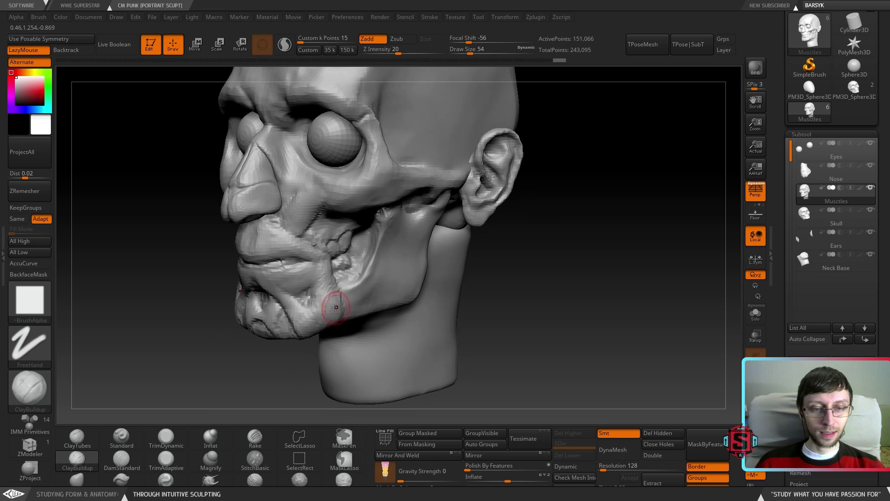
# Flatten the muscle at the mouth corner and the chin surface with the TrimDynamic brush
pyautogui.click(166, 438)
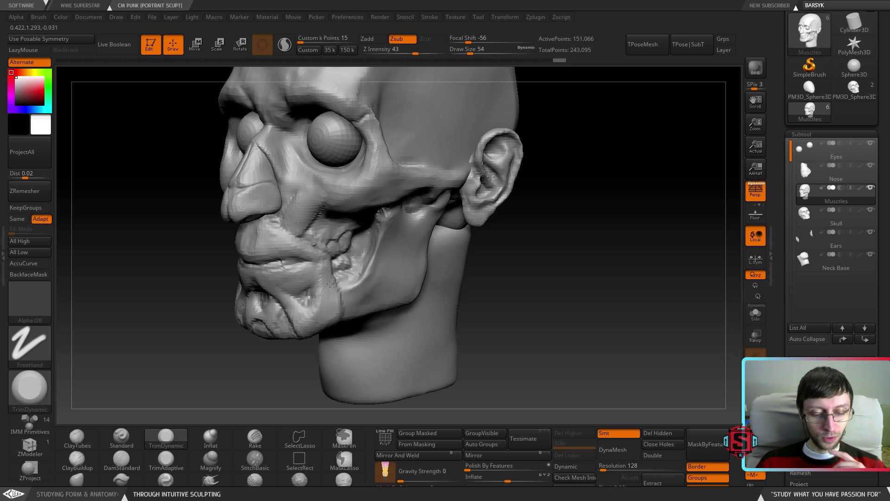
pyautogui.moveTo(326, 303)
pyautogui.mouseDown()
pyautogui.moveTo(302, 328)
pyautogui.moveTo(299, 308)
pyautogui.mouseUp()
pyautogui.moveTo(299, 307); pyautogui.dragTo(320, 303, button='right')
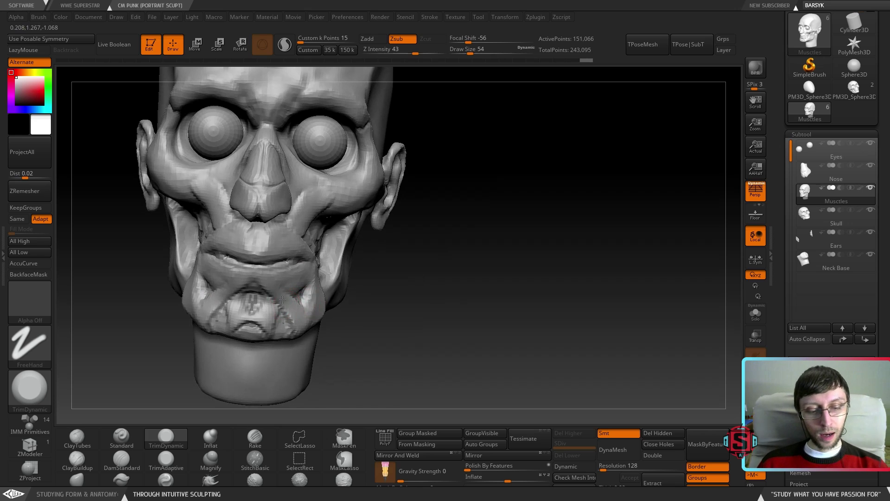
pyautogui.moveTo(251, 315)
pyautogui.mouseDown()
pyautogui.moveTo(232, 327)
pyautogui.moveTo(242, 310)
pyautogui.mouseUp()
pyautogui.moveTo(246, 306); pyautogui.dragTo(281, 302, button='right')
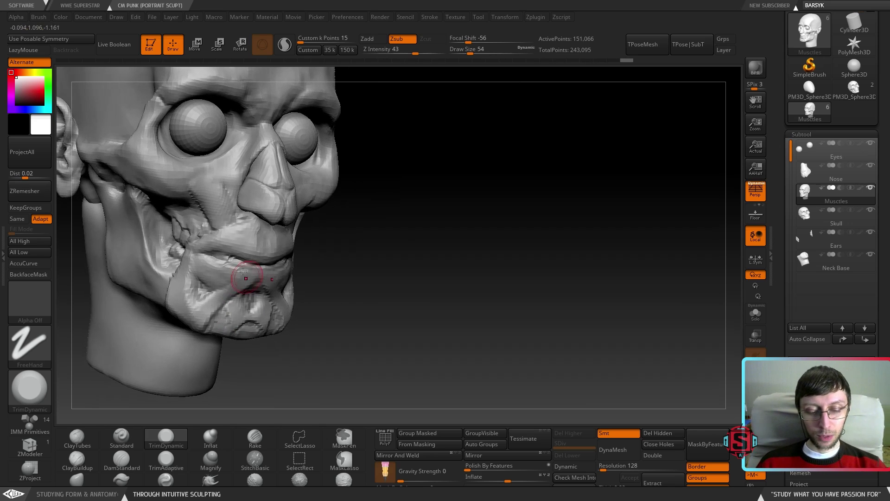
# Flatten the upper lip and the muscle area between the lip and the nose with TrimDynamic
pyautogui.moveTo(214, 245); pyautogui.dragTo(211, 241)
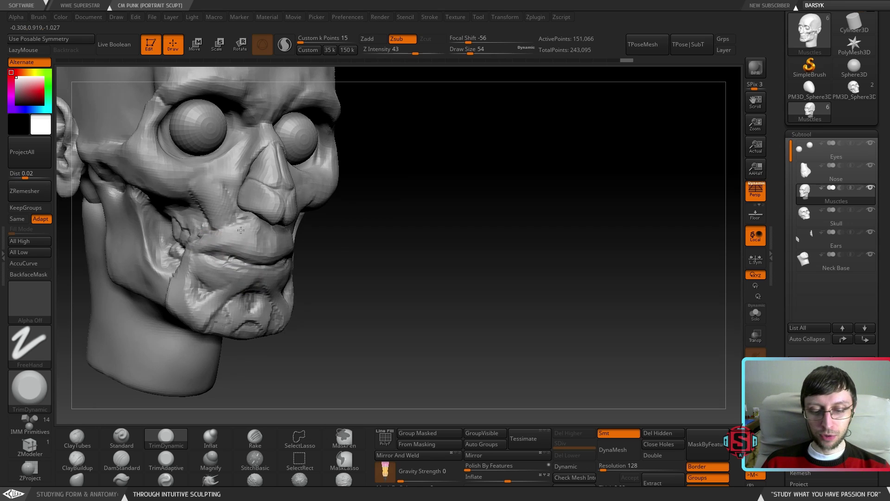
pyautogui.moveTo(242, 240); pyautogui.dragTo(247, 238)
pyautogui.moveTo(281, 230)
pyautogui.mouseDown(button='right')
pyautogui.moveTo(227, 227)
pyautogui.moveTo(258, 225)
pyautogui.mouseUp(button='right')
pyautogui.moveTo(260, 229); pyautogui.dragTo(250, 248)
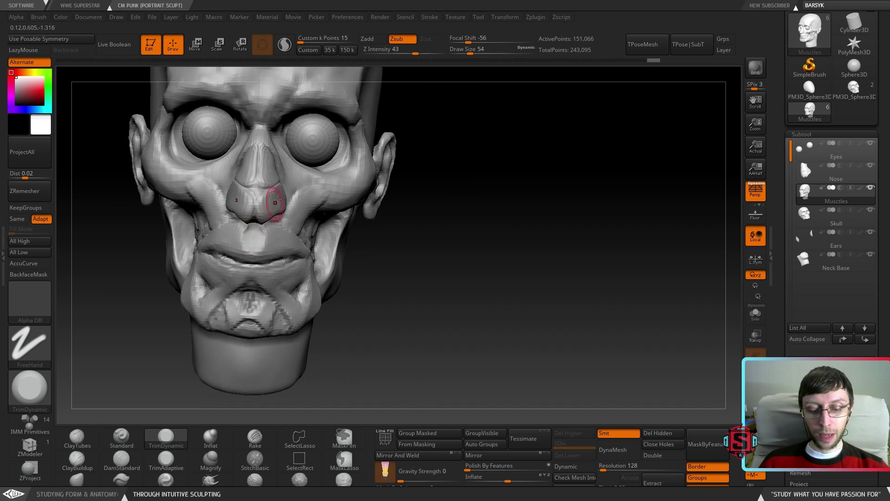
# Try to flatten the muscle surface below the lower lip with TrimDynamic
pyautogui.moveTo(260, 231); pyautogui.dragTo(278, 224, button='right')
pyautogui.moveTo(211, 278); pyautogui.dragTo(198, 273, button='right')
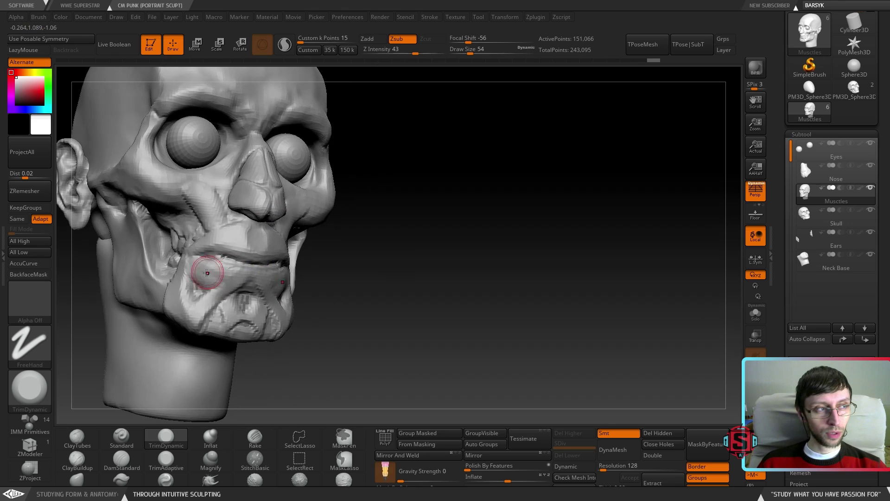
pyautogui.moveTo(197, 273); pyautogui.dragTo(250, 281)
pyautogui.hotkey('ctrl', 'z')
pyautogui.moveTo(277, 288)
pyautogui.mouseDown(button='right')
pyautogui.moveTo(236, 276)
pyautogui.moveTo(264, 281)
pyautogui.moveTo(249, 252)
pyautogui.moveTo(211, 290)
pyautogui.moveTo(338, 229)
pyautogui.moveTo(298, 169)
pyautogui.moveTo(329, 258)
pyautogui.mouseUp(button='right')
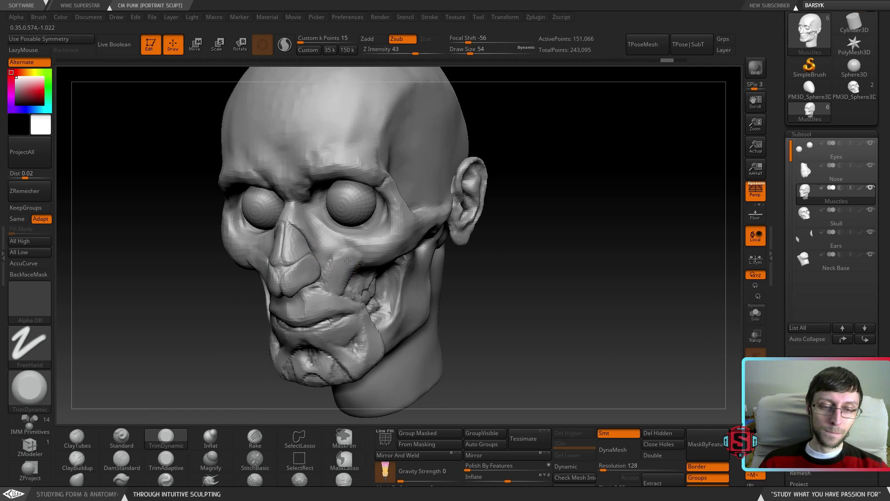
# Build up the nasal muscle across the side of the nose bridge with ClayBuildup and prepare to smooth it
pyautogui.moveTo(335, 271); pyautogui.dragTo(362, 260, button='right')
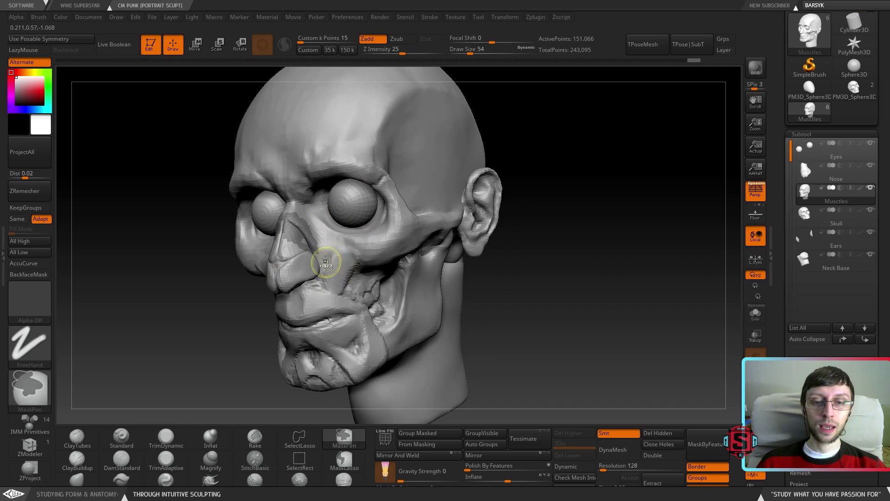
pyautogui.moveTo(296, 229)
pyautogui.mouseDown()
pyautogui.moveTo(312, 254)
pyautogui.moveTo(331, 255)
pyautogui.moveTo(307, 226)
pyautogui.moveTo(327, 257)
pyautogui.mouseUp()
pyautogui.press('b')
pyautogui.press('c')
pyautogui.press('b')
pyautogui.moveTo(369, 290)
pyautogui.mouseDown(button='right')
pyautogui.moveTo(409, 289)
pyautogui.moveTo(365, 292)
pyautogui.moveTo(327, 262)
pyautogui.moveTo(357, 250)
pyautogui.moveTo(294, 223)
pyautogui.moveTo(295, 236)
pyautogui.mouseUp(button='right')
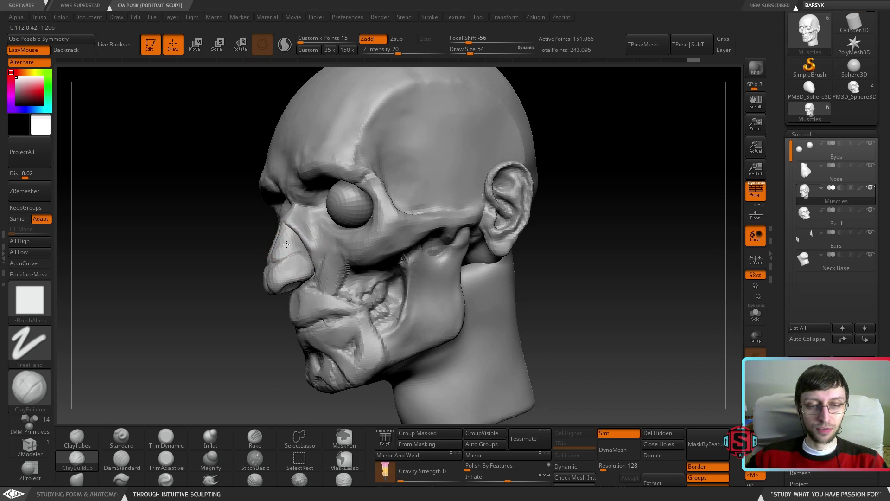
pyautogui.moveTo(312, 250); pyautogui.dragTo(315, 249)
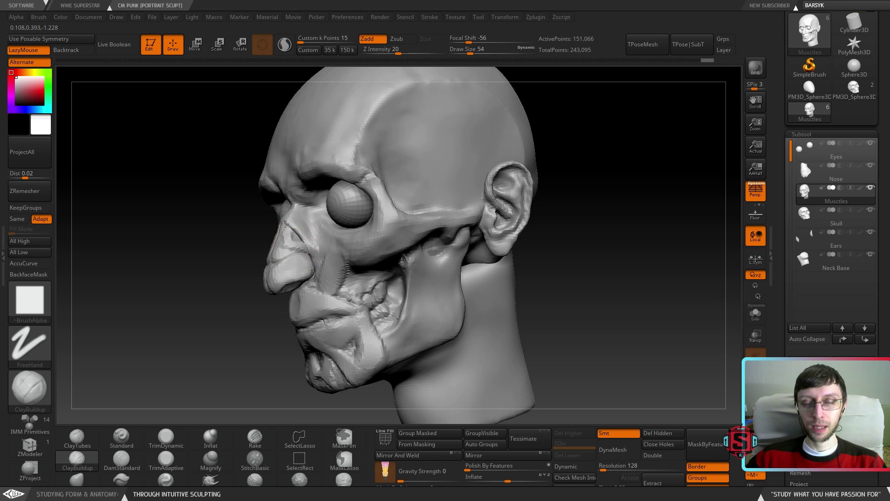
pyautogui.moveTo(307, 245)
pyautogui.mouseDown(button='right')
pyautogui.moveTo(354, 253)
pyautogui.moveTo(303, 254)
pyautogui.moveTo(288, 226)
pyautogui.mouseUp(button='right')
pyautogui.press('shift')
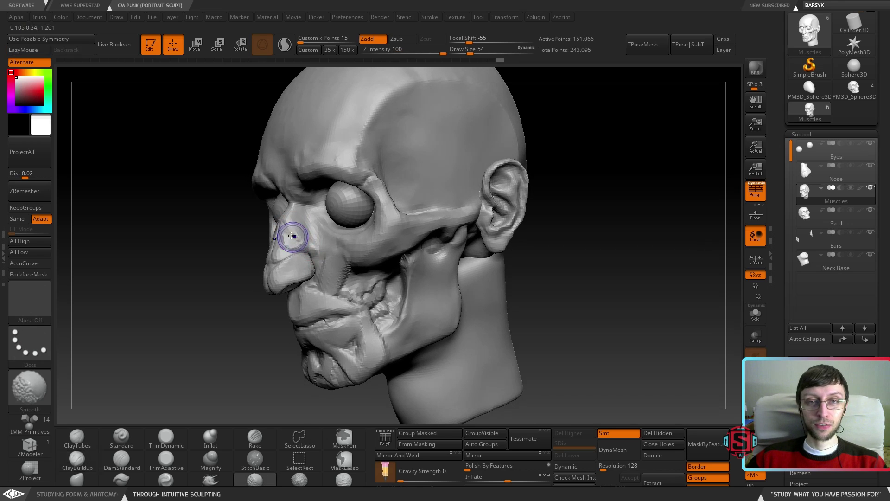
# Remesh the Muscles subtool with DynaMesh at resolution 128
pyautogui.moveTo(307, 243)
pyautogui.mouseDown(button='right')
pyautogui.moveTo(364, 237)
pyautogui.moveTo(424, 280)
pyautogui.moveTo(442, 261)
pyautogui.mouseUp(button='right')
pyautogui.click(621, 451)
pyautogui.moveTo(471, 300)
pyautogui.mouseDown()
pyautogui.moveTo(403, 289)
pyautogui.moveTo(492, 290)
pyautogui.moveTo(423, 288)
pyautogui.moveTo(438, 258)
pyautogui.moveTo(427, 208)
pyautogui.mouseUp()
pyautogui.press('ctrl')
pyautogui.moveTo(366, 213)
pyautogui.keyDown('ctrl'); pyautogui.mouseDown(button='right')
pyautogui.moveTo(366, 185)
pyautogui.moveTo(370, 218)
pyautogui.mouseUp(button='right'); pyautogui.keyUp('ctrl')
pyautogui.moveTo(537, 280); pyautogui.dragTo(516, 274)
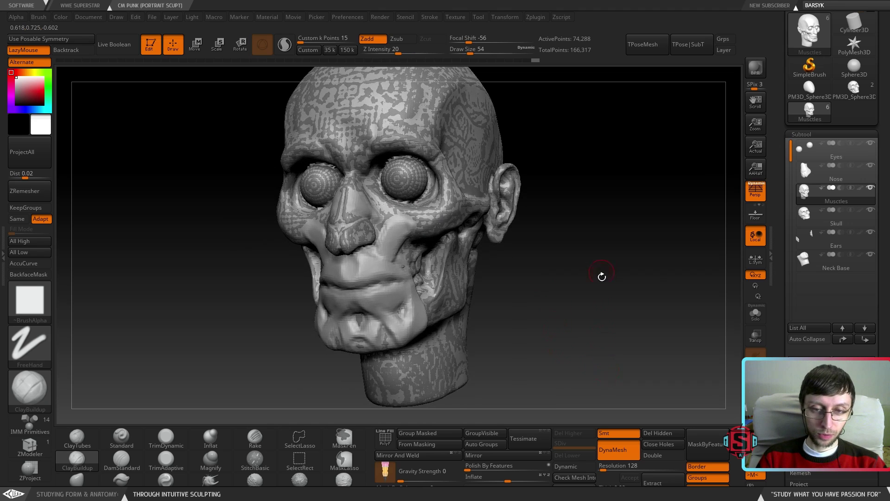
# Turn on transparency for the inactive subtools and frame the nose and cheek closely
pyautogui.click(754, 341)
pyautogui.moveTo(542, 282)
pyautogui.mouseDown()
pyautogui.moveTo(560, 290)
pyautogui.moveTo(539, 288)
pyautogui.mouseUp()
pyautogui.moveTo(395, 271)
pyautogui.keyDown('ctrl'); pyautogui.mouseDown(button='right')
pyautogui.moveTo(396, 258)
pyautogui.moveTo(448, 258)
pyautogui.moveTo(459, 312)
pyautogui.moveTo(408, 281)
pyautogui.moveTo(397, 306)
pyautogui.moveTo(353, 316)
pyautogui.moveTo(405, 254)
pyautogui.moveTo(338, 193)
pyautogui.mouseUp(button='right'); pyautogui.keyUp('ctrl')
pyautogui.press('ctrl')
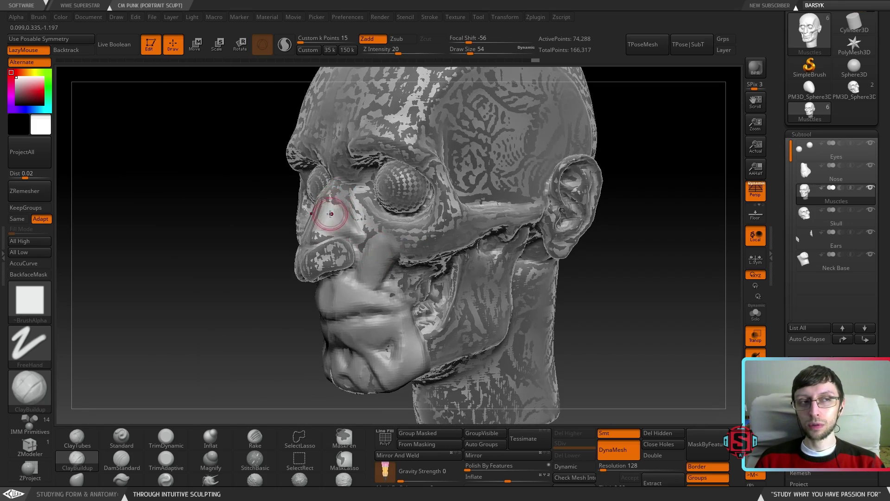
# Build up and smooth the muscle beside the nose toward the inner eye corner, reducing the draw size to 31
pyautogui.moveTo(304, 219); pyautogui.dragTo(323, 217, button='right')
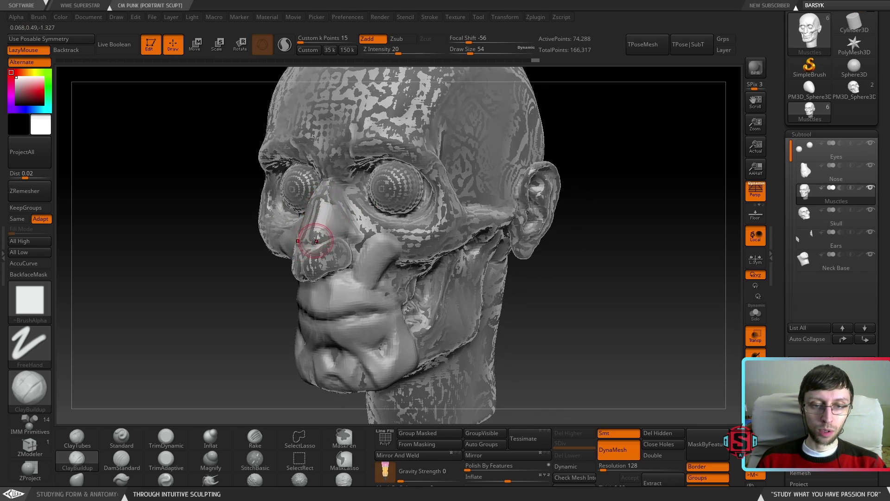
pyautogui.moveTo(327, 255); pyautogui.dragTo(306, 276, button='right')
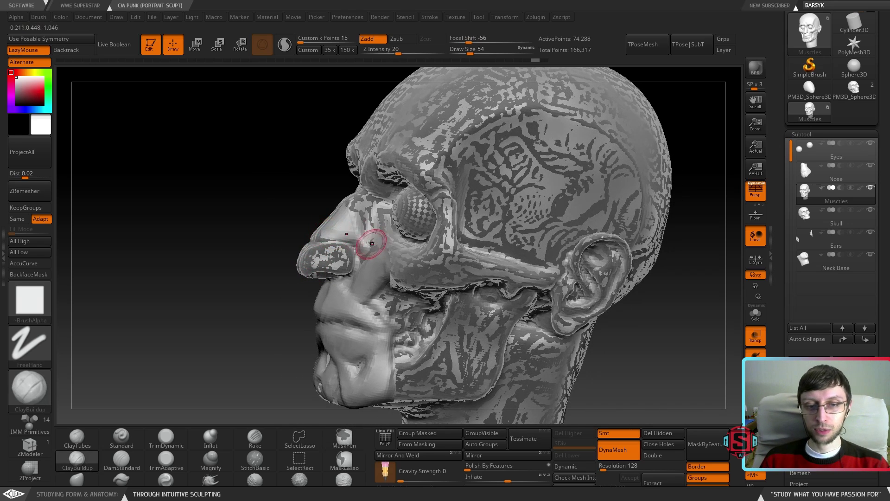
pyautogui.moveTo(355, 219); pyautogui.dragTo(366, 244, button='right')
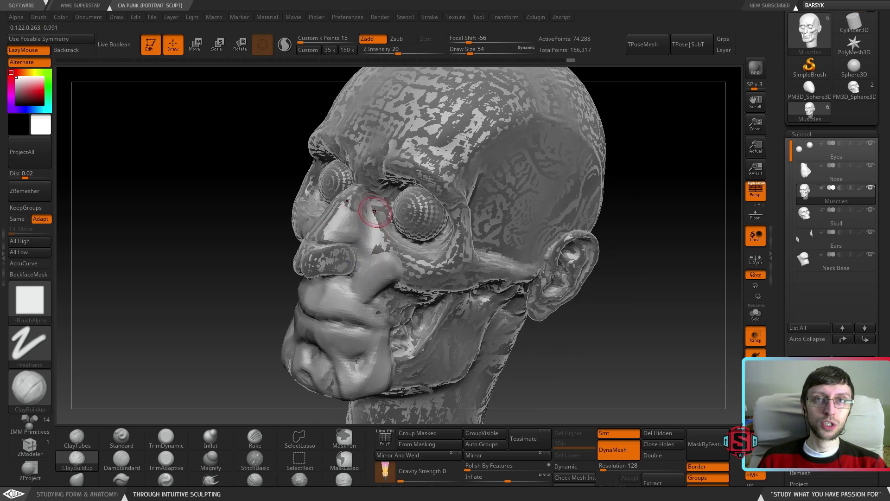
pyautogui.moveTo(372, 236)
pyautogui.keyDown('shift'); pyautogui.mouseDown()
pyautogui.moveTo(358, 235)
pyautogui.moveTo(368, 242)
pyautogui.moveTo(350, 230)
pyautogui.moveTo(368, 231)
pyautogui.mouseUp(); pyautogui.keyUp('shift')
pyautogui.moveTo(365, 251)
pyautogui.mouseDown(button='right')
pyautogui.moveTo(380, 243)
pyautogui.moveTo(376, 228)
pyautogui.mouseUp(button='right')
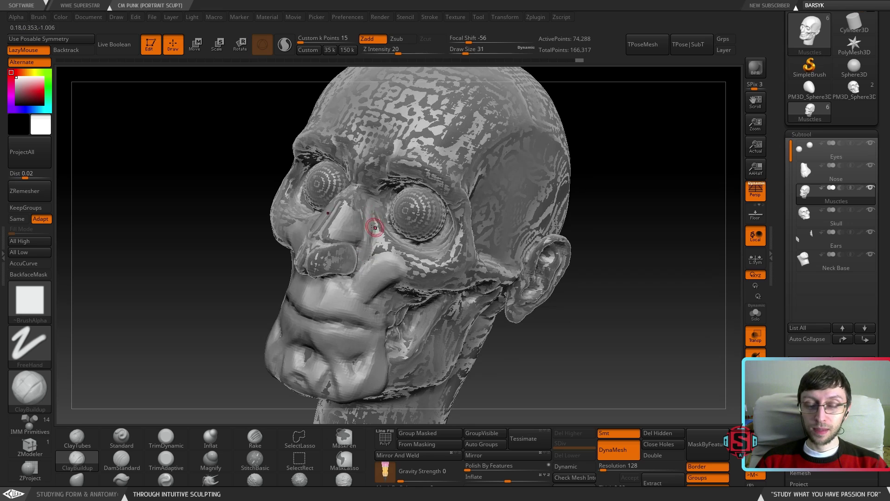
pyautogui.moveTo(379, 237); pyautogui.dragTo(377, 235, button='right')
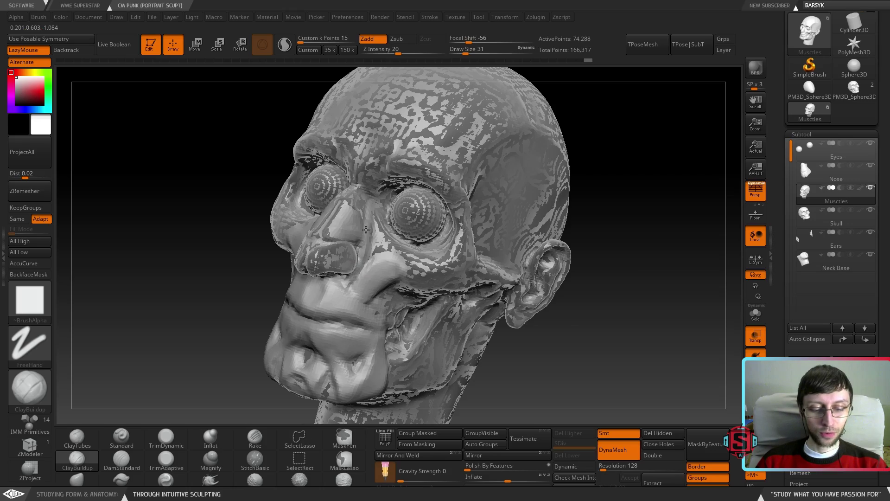
# Build up the ring muscle under and around the outer side of the eye socket with ClayBuildup at draw size 39
pyautogui.moveTo(365, 236)
pyautogui.mouseDown(button='right')
pyautogui.moveTo(325, 235)
pyautogui.moveTo(433, 255)
pyautogui.moveTo(403, 258)
pyautogui.moveTo(325, 227)
pyautogui.moveTo(363, 217)
pyautogui.moveTo(452, 259)
pyautogui.moveTo(447, 271)
pyautogui.moveTo(430, 268)
pyautogui.mouseUp(button='right')
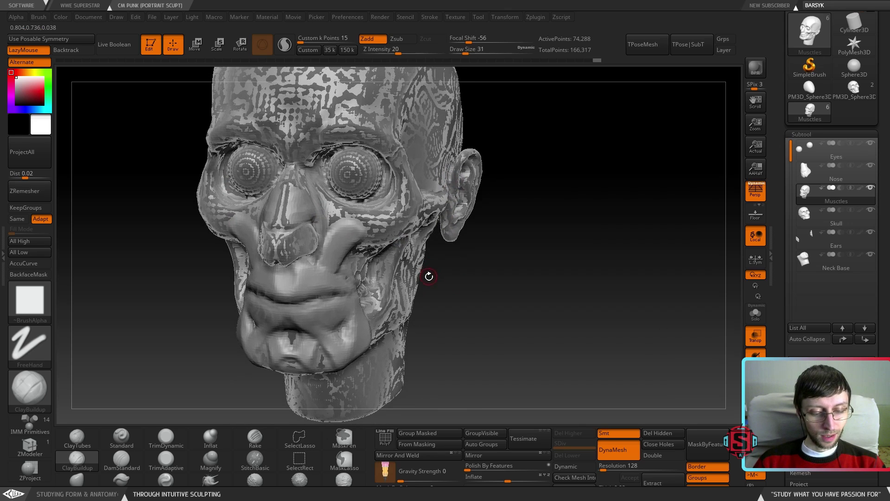
pyautogui.moveTo(429, 281)
pyautogui.mouseDown(button='right')
pyautogui.moveTo(398, 255)
pyautogui.moveTo(446, 251)
pyautogui.mouseUp(button='right')
pyautogui.moveTo(389, 293)
pyautogui.mouseDown(button='right')
pyautogui.moveTo(357, 290)
pyautogui.moveTo(389, 295)
pyautogui.moveTo(397, 311)
pyautogui.moveTo(386, 309)
pyautogui.moveTo(395, 305)
pyautogui.mouseUp(button='right')
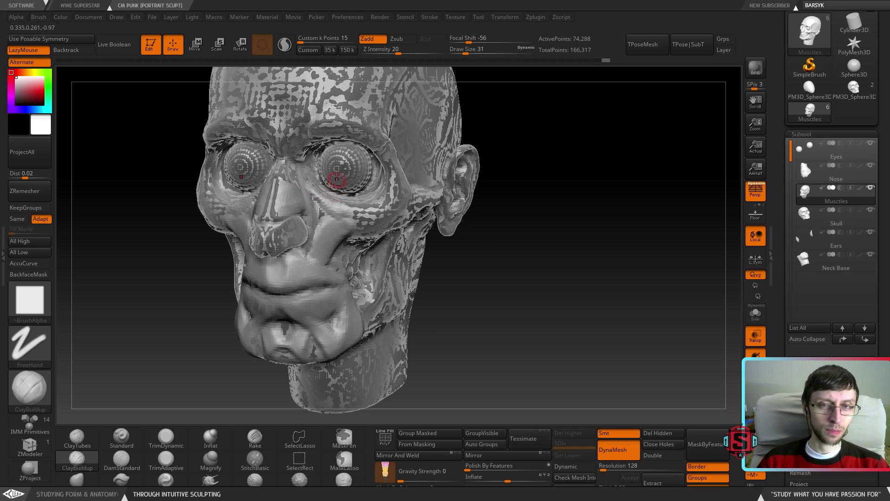
pyautogui.press('s')
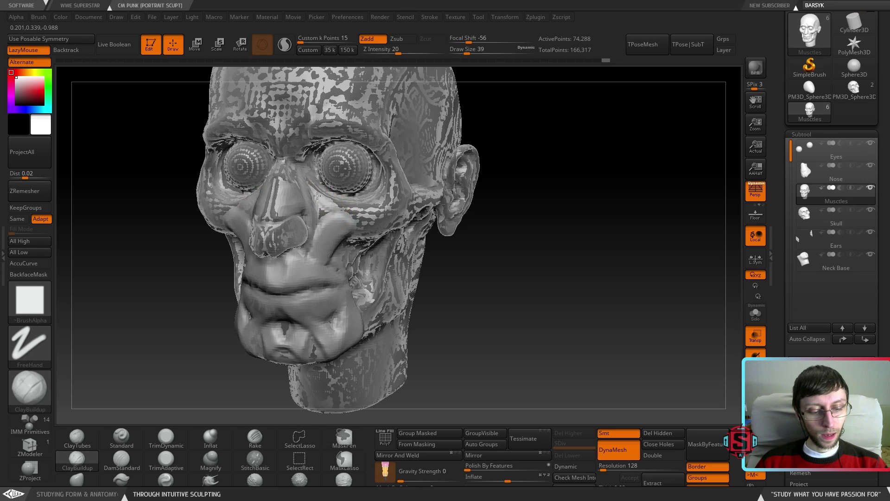
pyautogui.moveTo(349, 213)
pyautogui.mouseDown()
pyautogui.moveTo(388, 207)
pyautogui.moveTo(394, 194)
pyautogui.mouseUp()
pyautogui.moveTo(445, 204); pyautogui.dragTo(394, 206, button='right')
pyautogui.moveTo(392, 192); pyautogui.dragTo(393, 203)
pyautogui.moveTo(397, 199)
pyautogui.mouseDown(button='right')
pyautogui.moveTo(391, 163)
pyautogui.moveTo(356, 192)
pyautogui.moveTo(386, 184)
pyautogui.moveTo(358, 172)
pyautogui.moveTo(379, 147)
pyautogui.mouseUp(button='right')
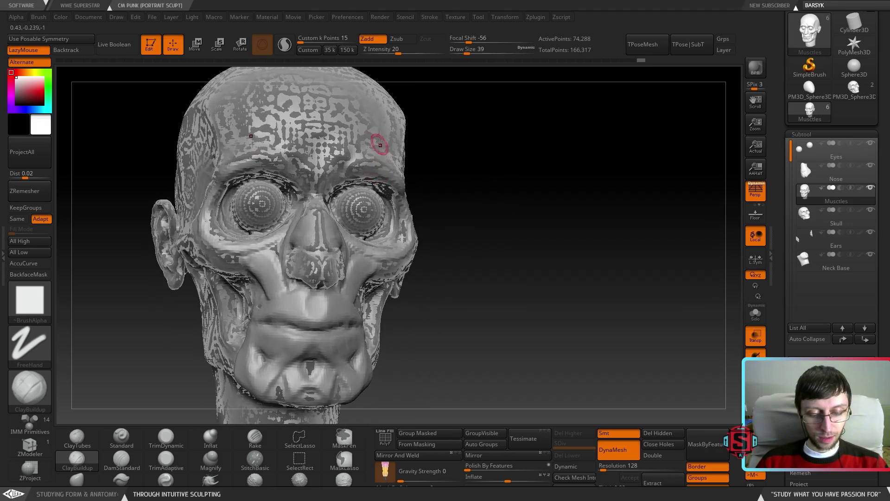
# Build up the upper part of the ring muscle between the brow and the eyeball with ClayBuildup
pyautogui.moveTo(346, 188); pyautogui.dragTo(399, 175, button='right')
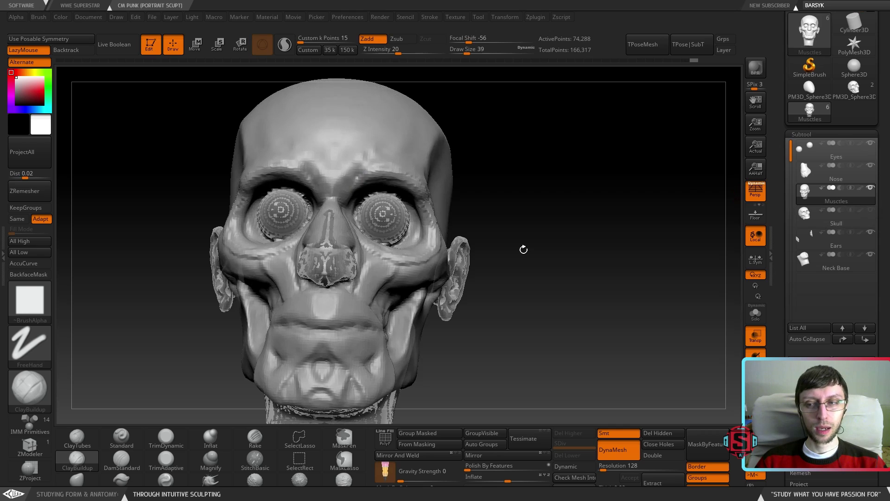
pyautogui.moveTo(423, 252); pyautogui.dragTo(367, 177, button='right')
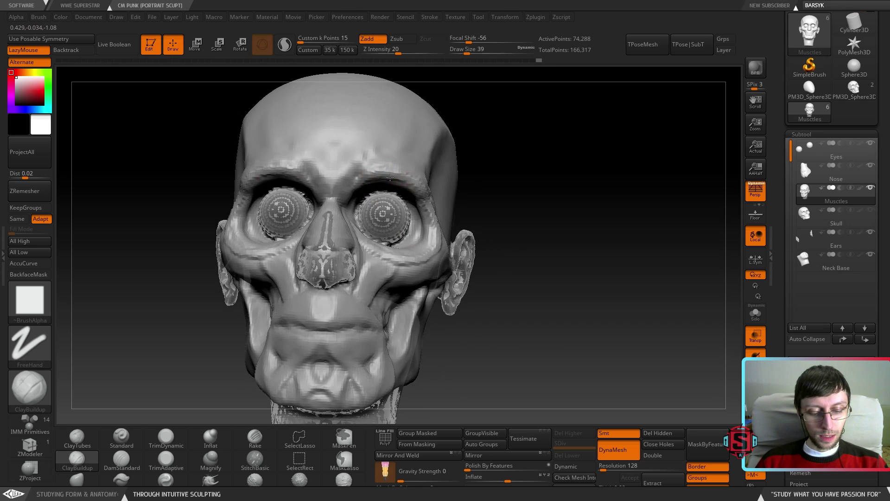
pyautogui.moveTo(388, 174)
pyautogui.mouseDown()
pyautogui.moveTo(357, 189)
pyautogui.moveTo(368, 186)
pyautogui.mouseUp()
pyautogui.moveTo(370, 183); pyautogui.dragTo(401, 184, button='right')
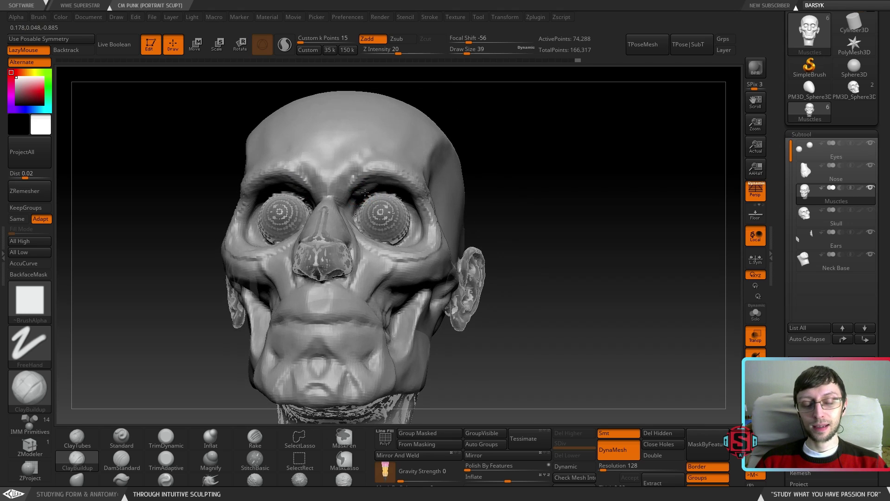
pyautogui.moveTo(399, 195); pyautogui.dragTo(373, 192)
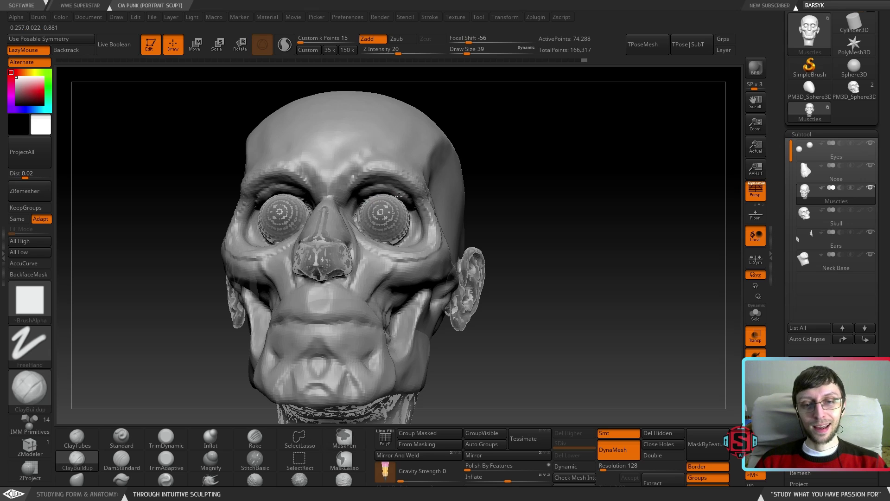
pyautogui.moveTo(410, 209); pyautogui.dragTo(378, 189)
pyautogui.moveTo(377, 191)
pyautogui.mouseDown(button='right')
pyautogui.moveTo(327, 194)
pyautogui.moveTo(370, 194)
pyautogui.mouseUp(button='right')
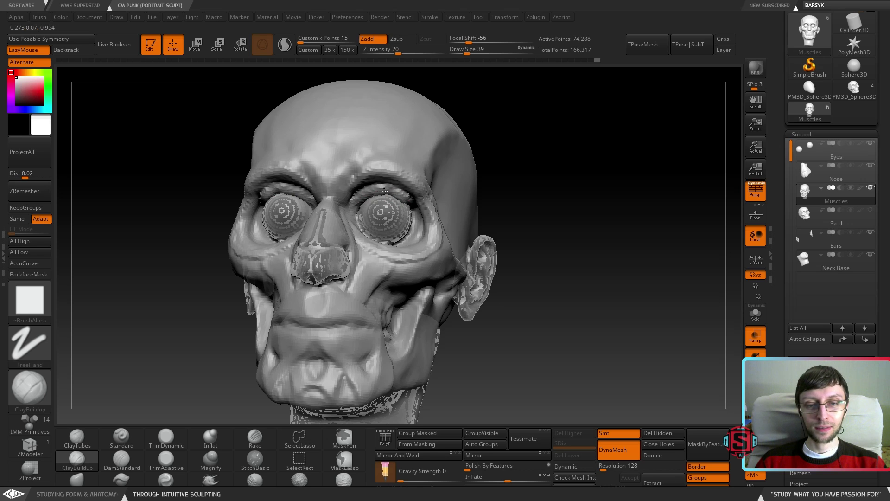
# Extend the upper eyelid muscle toward the outer eye corner, smooth it near the nose and undo the last stroke
pyautogui.moveTo(371, 192); pyautogui.dragTo(404, 204)
pyautogui.moveTo(373, 203); pyautogui.dragTo(402, 199, button='right')
pyautogui.moveTo(403, 203); pyautogui.dragTo(413, 225)
pyautogui.moveTo(408, 209); pyautogui.dragTo(354, 196, button='right')
pyautogui.keyDown('shift'); pyautogui.moveTo(353, 195); pyautogui.dragTo(349, 229); pyautogui.keyUp('shift')
pyautogui.moveTo(371, 221)
pyautogui.mouseDown(button='right')
pyautogui.moveTo(431, 223)
pyautogui.moveTo(371, 229)
pyautogui.mouseUp(button='right')
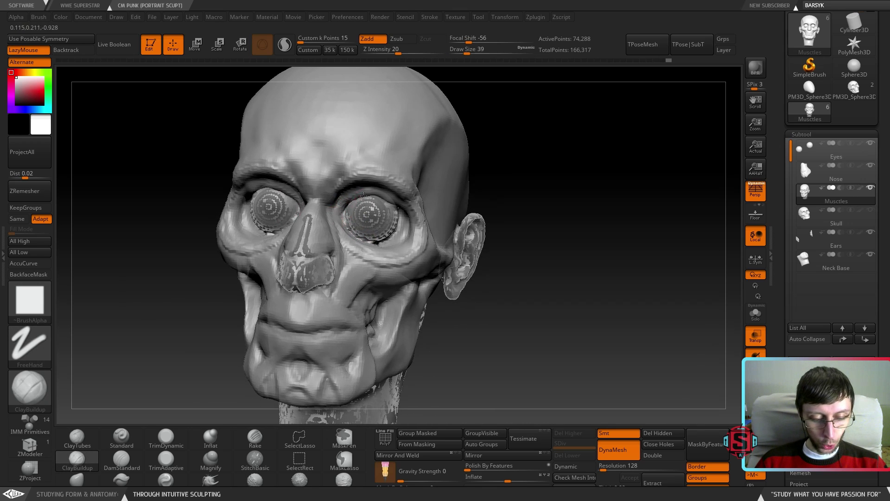
pyautogui.moveTo(353, 208)
pyautogui.mouseDown(button='right')
pyautogui.moveTo(370, 211)
pyautogui.moveTo(364, 205)
pyautogui.mouseUp(button='right')
pyautogui.hotkey('ctrl', 'z')
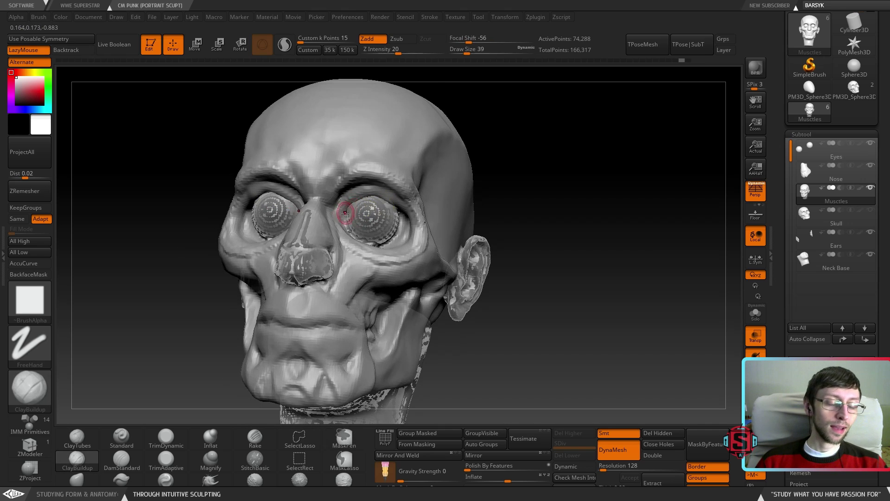
# Fill in the eyelid muscle around the eyeball from the upper lid to the outer eye corner
pyautogui.moveTo(352, 200); pyautogui.dragTo(371, 204, button='right')
pyautogui.moveTo(374, 195); pyautogui.dragTo(392, 209)
pyautogui.moveTo(391, 209); pyautogui.dragTo(348, 223, button='right')
pyautogui.moveTo(351, 226)
pyautogui.mouseDown()
pyautogui.moveTo(376, 239)
pyautogui.moveTo(390, 233)
pyautogui.moveTo(359, 231)
pyautogui.moveTo(381, 239)
pyautogui.moveTo(406, 224)
pyautogui.mouseUp()
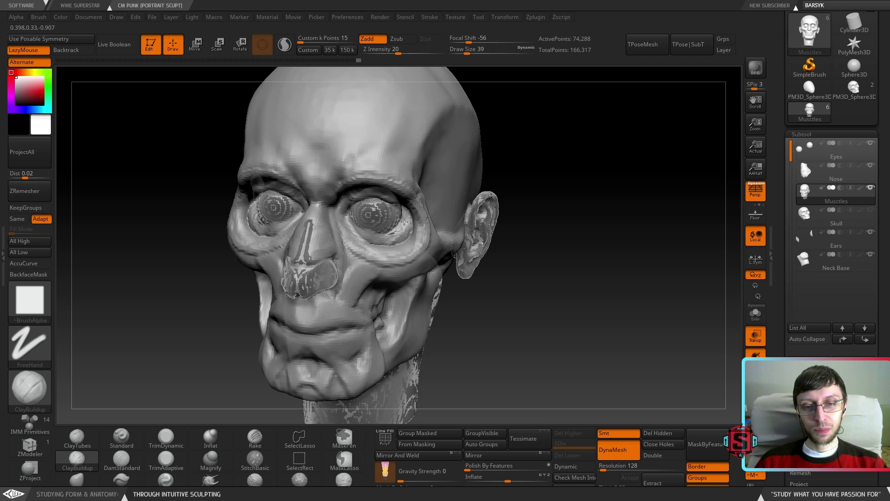
pyautogui.moveTo(407, 234); pyautogui.dragTo(398, 211, button='right')
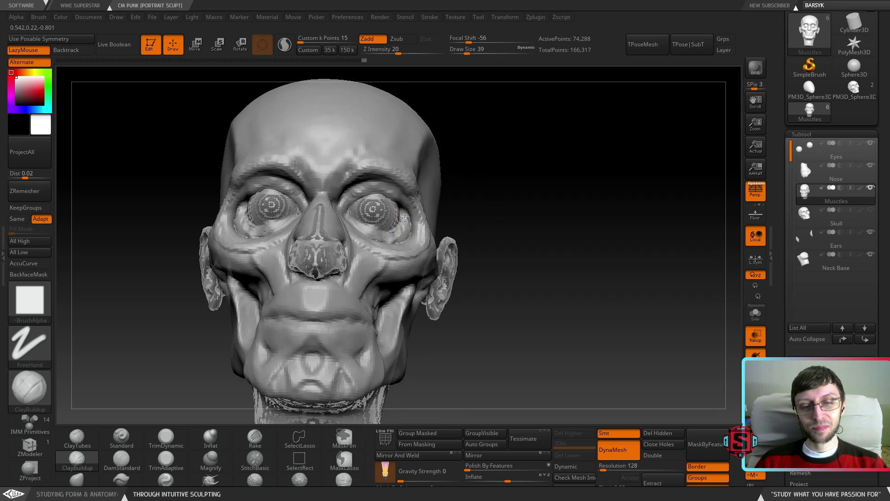
pyautogui.moveTo(400, 204); pyautogui.dragTo(408, 222)
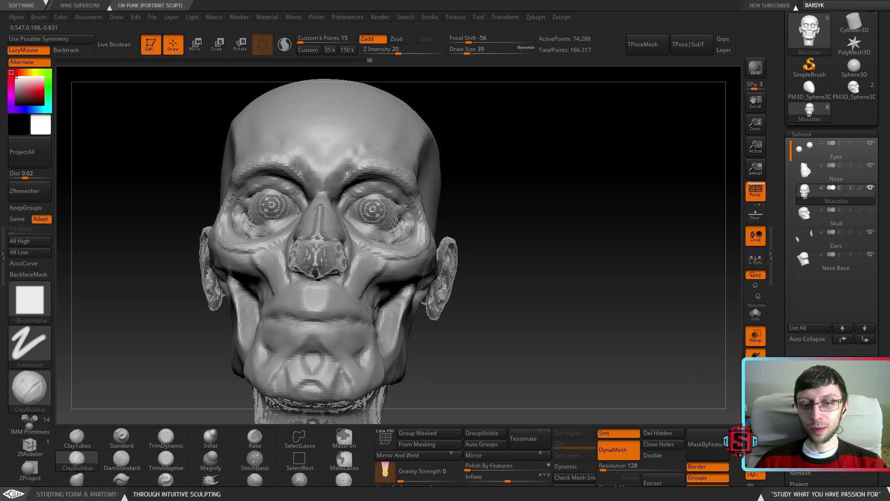
# Build up the lower eyelid muscle from the inner to the outer eye corner and smooth its outer end
pyautogui.moveTo(492, 185)
pyautogui.mouseDown(button='right')
pyautogui.moveTo(372, 228)
pyautogui.moveTo(411, 208)
pyautogui.moveTo(423, 232)
pyautogui.moveTo(422, 243)
pyautogui.moveTo(401, 251)
pyautogui.moveTo(410, 252)
pyautogui.mouseUp(button='right')
pyautogui.press('ctrl')
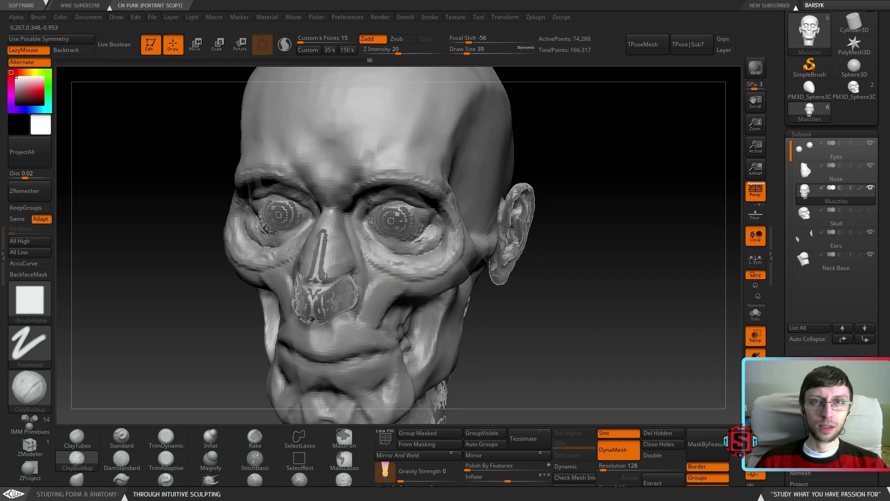
pyautogui.moveTo(393, 255)
pyautogui.mouseDown(button='right')
pyautogui.moveTo(364, 253)
pyautogui.moveTo(371, 251)
pyautogui.mouseUp(button='right')
pyautogui.press('shift')
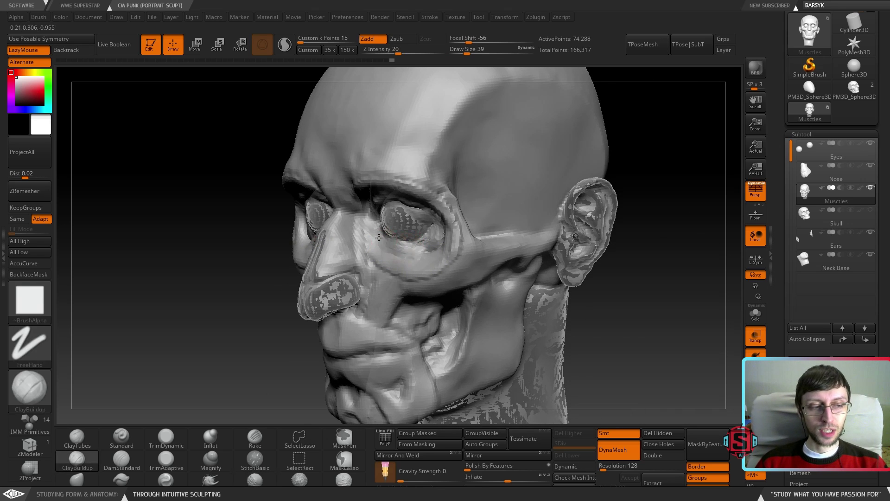
pyautogui.moveTo(410, 251); pyautogui.dragTo(428, 240, button='right')
pyautogui.moveTo(426, 241); pyautogui.dragTo(418, 246)
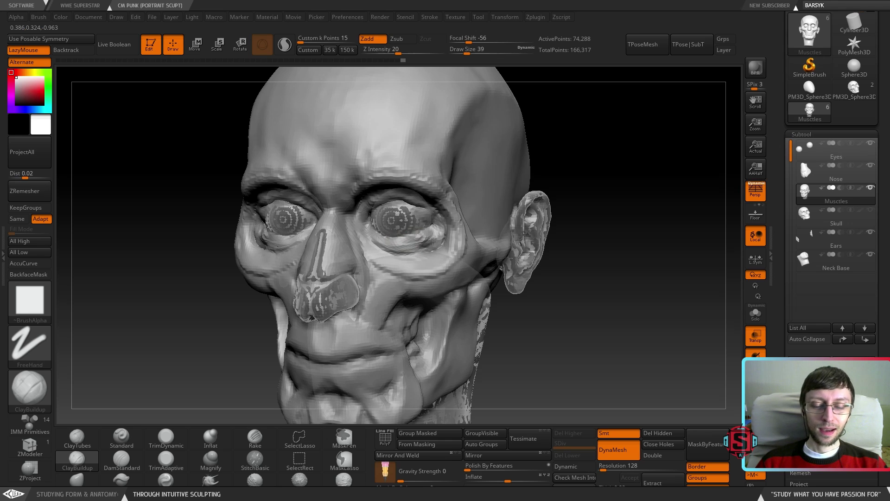
pyautogui.keyDown('shift'); pyautogui.moveTo(427, 229); pyautogui.dragTo(433, 241); pyautogui.keyUp('shift')
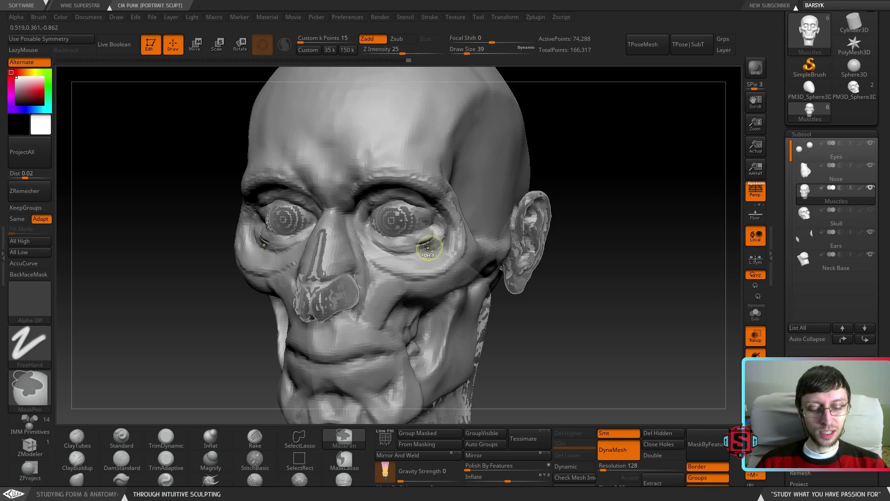
pyautogui.keyDown('shift'); pyautogui.moveTo(429, 211); pyautogui.dragTo(439, 240); pyautogui.keyUp('shift')
# Remesh the Muscles subtool with DynaMesh at resolution 128, comparing before and after with undo and redo
pyautogui.hotkey('ctrl', 'z')
pyautogui.hotkey('ctrl', 'shift', 'z')
pyautogui.hotkey('ctrl', 'z')
pyautogui.hotkey('ctrl', 'shift', 'z')
pyautogui.press('shift')
pyautogui.moveTo(441, 229); pyautogui.dragTo(426, 253, button='right')
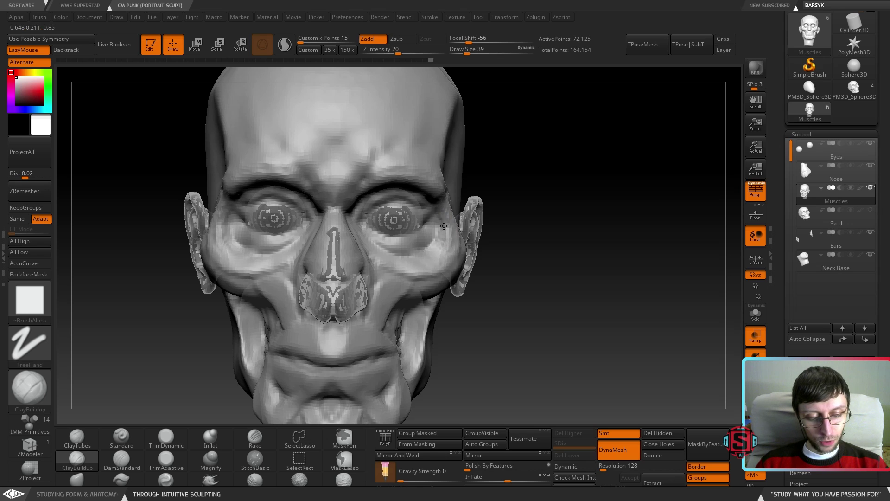
pyautogui.moveTo(432, 258)
pyautogui.keyDown('ctrl'); pyautogui.mouseDown(button='right')
pyautogui.moveTo(424, 223)
pyautogui.moveTo(375, 239)
pyautogui.moveTo(447, 256)
pyautogui.moveTo(423, 255)
pyautogui.moveTo(417, 242)
pyautogui.moveTo(413, 251)
pyautogui.moveTo(408, 227)
pyautogui.moveTo(376, 234)
pyautogui.moveTo(420, 234)
pyautogui.moveTo(410, 234)
pyautogui.mouseUp(button='right'); pyautogui.keyUp('ctrl')
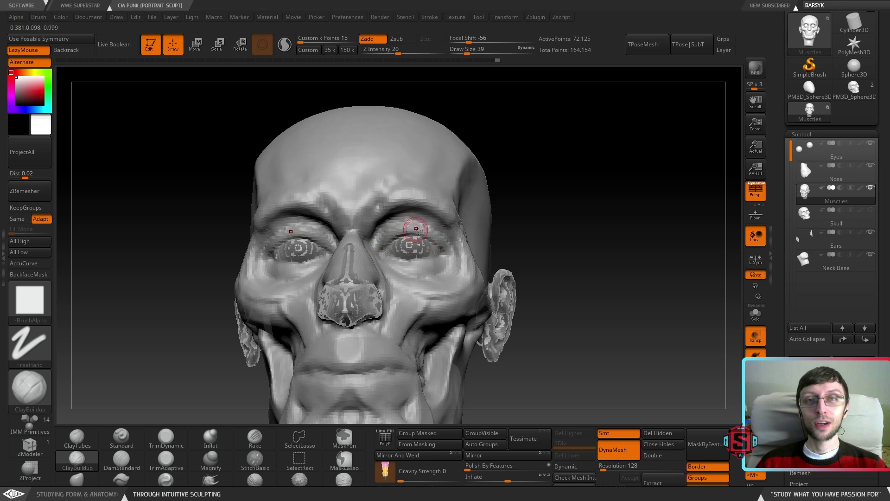
# Thicken the lower eyelid on the remeshed Muscles subtool and smooth the muscle around the eye
pyautogui.moveTo(422, 246)
pyautogui.mouseDown(button='right')
pyautogui.moveTo(459, 248)
pyautogui.moveTo(379, 252)
pyautogui.moveTo(402, 242)
pyautogui.moveTo(389, 263)
pyautogui.mouseUp(button='right')
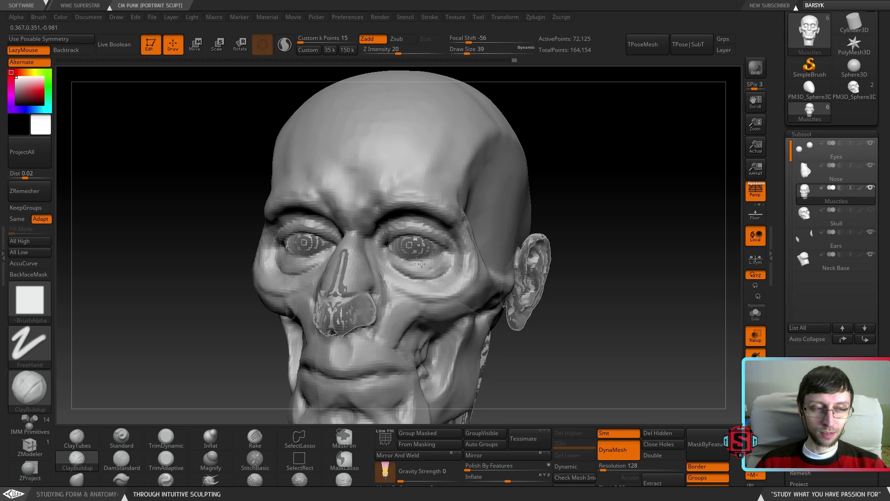
pyautogui.moveTo(425, 249); pyautogui.dragTo(416, 269, button='right')
pyautogui.press('shift')
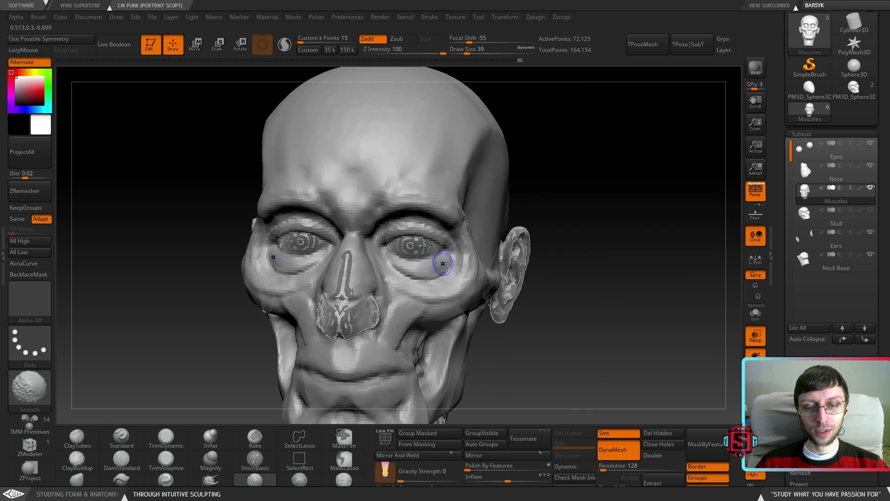
pyautogui.moveTo(427, 265)
pyautogui.keyDown('shift'); pyautogui.mouseDown()
pyautogui.moveTo(388, 243)
pyautogui.moveTo(397, 227)
pyautogui.moveTo(421, 228)
pyautogui.mouseUp(); pyautogui.keyUp('shift')
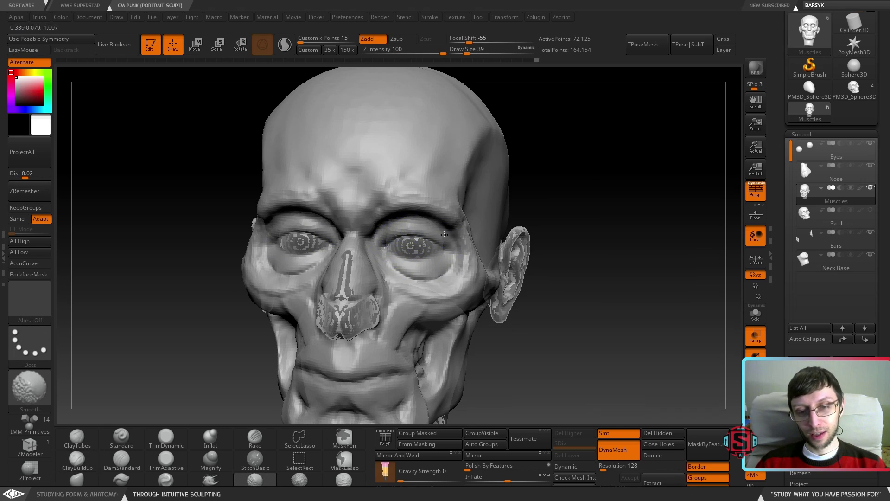
pyautogui.moveTo(422, 229)
pyautogui.mouseDown(button='right')
pyautogui.moveTo(426, 271)
pyautogui.moveTo(434, 254)
pyautogui.moveTo(399, 269)
pyautogui.moveTo(417, 268)
pyautogui.moveTo(399, 255)
pyautogui.mouseUp(button='right')
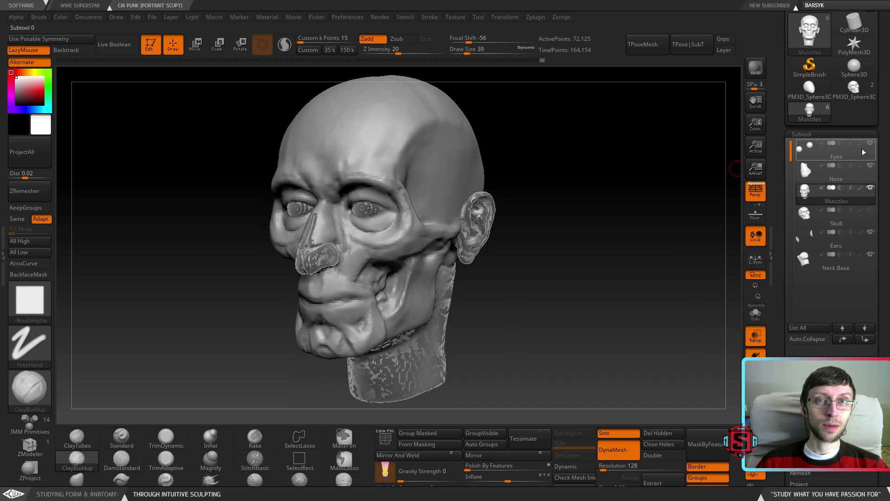
# Hide the Eyes subtool and check the eyelid forms on the Muscles mesh from several angles
pyautogui.moveTo(871, 147)
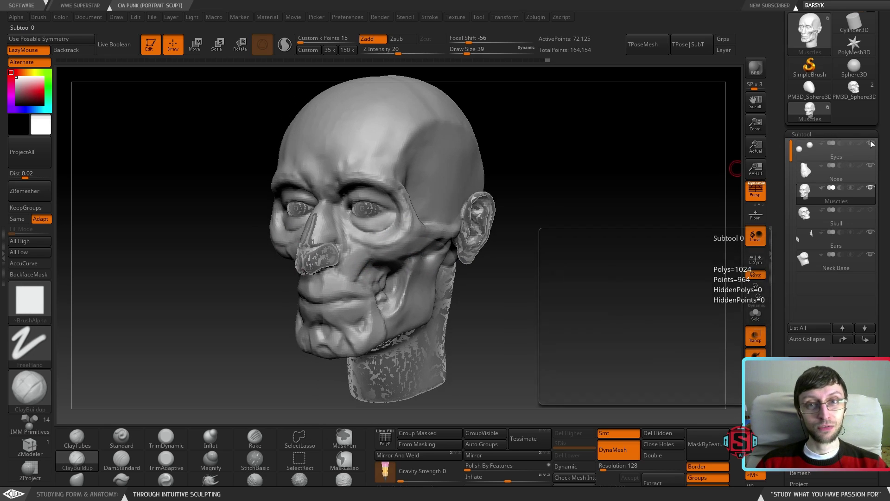
pyautogui.click(871, 144)
pyautogui.click(870, 143)
pyautogui.moveTo(501, 222)
pyautogui.mouseDown()
pyautogui.moveTo(524, 218)
pyautogui.moveTo(487, 269)
pyautogui.moveTo(445, 278)
pyautogui.moveTo(506, 267)
pyautogui.mouseUp()
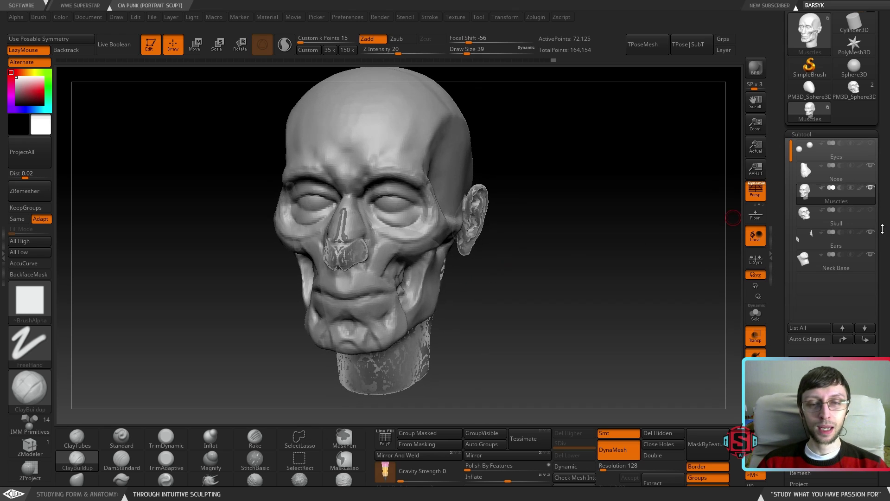
pyautogui.moveTo(533, 280)
pyautogui.mouseDown()
pyautogui.moveTo(519, 282)
pyautogui.moveTo(578, 277)
pyautogui.moveTo(481, 279)
pyautogui.moveTo(508, 279)
pyautogui.moveTo(478, 291)
pyautogui.moveTo(431, 291)
pyautogui.moveTo(469, 293)
pyautogui.mouseUp()
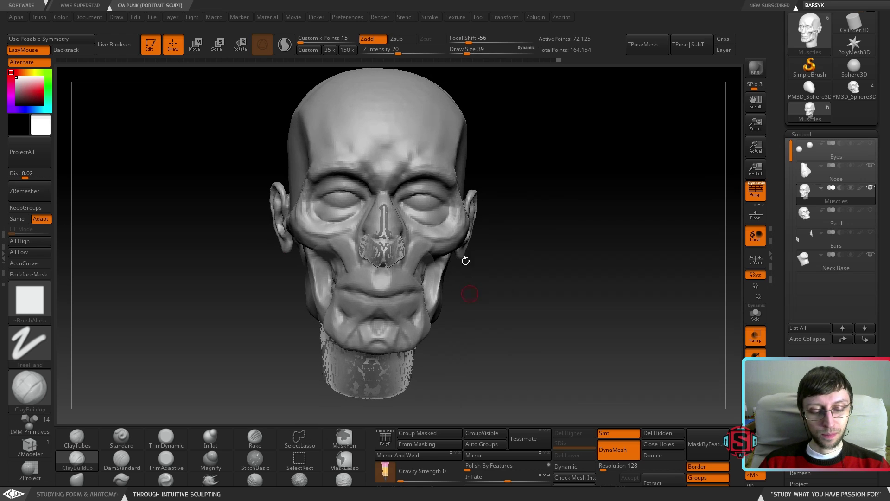
pyautogui.moveTo(515, 264)
pyautogui.mouseDown()
pyautogui.moveTo(436, 251)
pyautogui.moveTo(459, 195)
pyautogui.mouseUp()
# Refine the ring muscle around the outer eye corner and lower rim of the socket with ClayBuildup
pyautogui.keyDown('ctrl'); pyautogui.moveTo(459, 194); pyautogui.dragTo(446, 130, button='right'); pyautogui.keyUp('ctrl')
pyautogui.moveTo(431, 205); pyautogui.dragTo(429, 168, button='right')
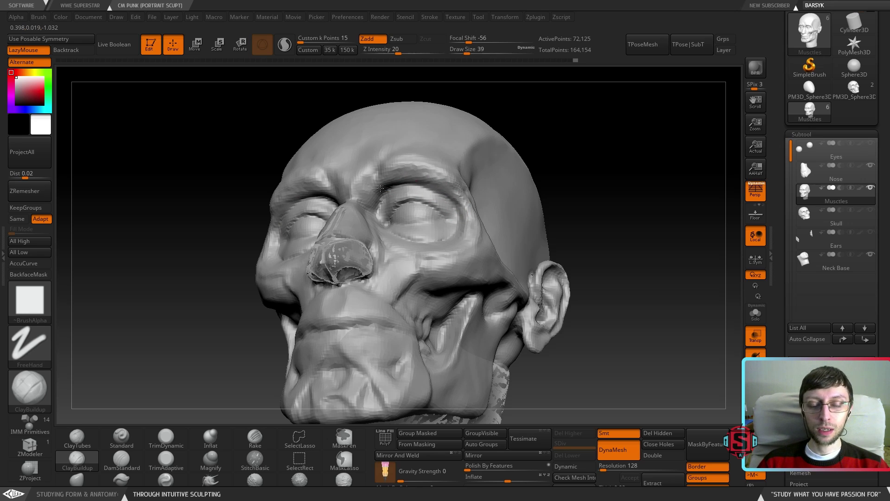
pyautogui.moveTo(364, 191); pyautogui.dragTo(383, 220, button='right')
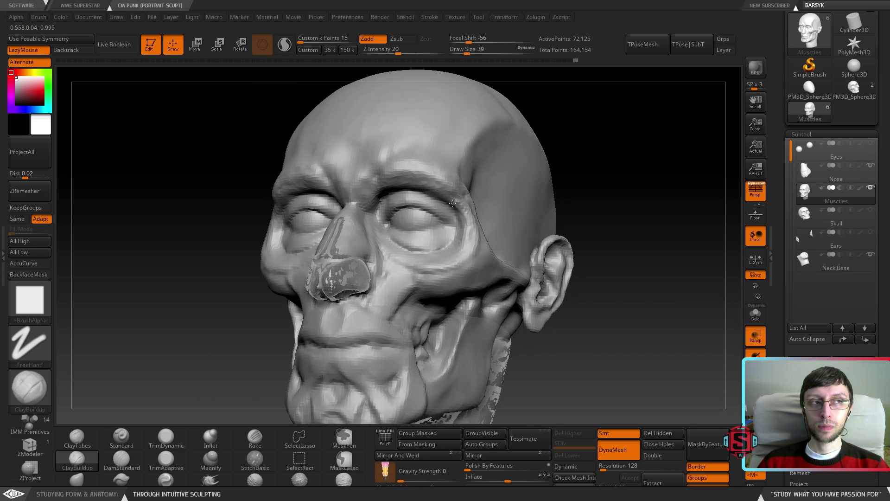
pyautogui.moveTo(469, 229)
pyautogui.mouseDown(button='right')
pyautogui.moveTo(419, 223)
pyautogui.moveTo(500, 222)
pyautogui.mouseUp(button='right')
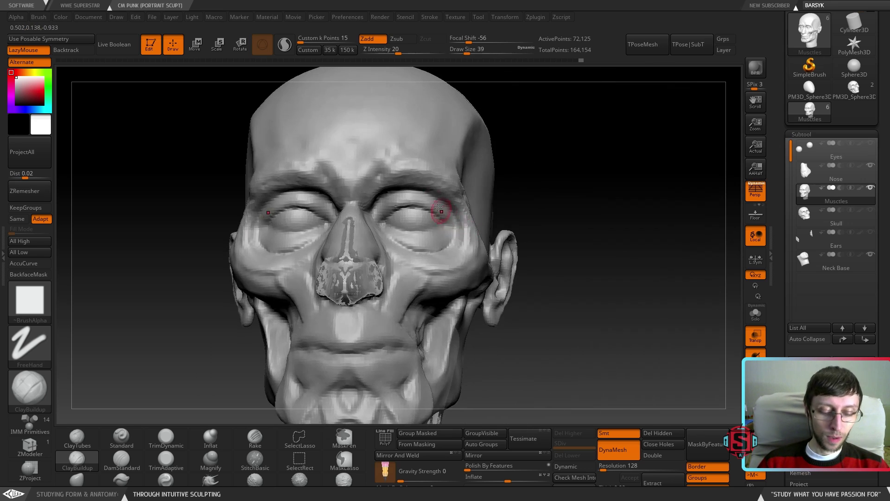
pyautogui.moveTo(448, 221); pyautogui.dragTo(433, 197)
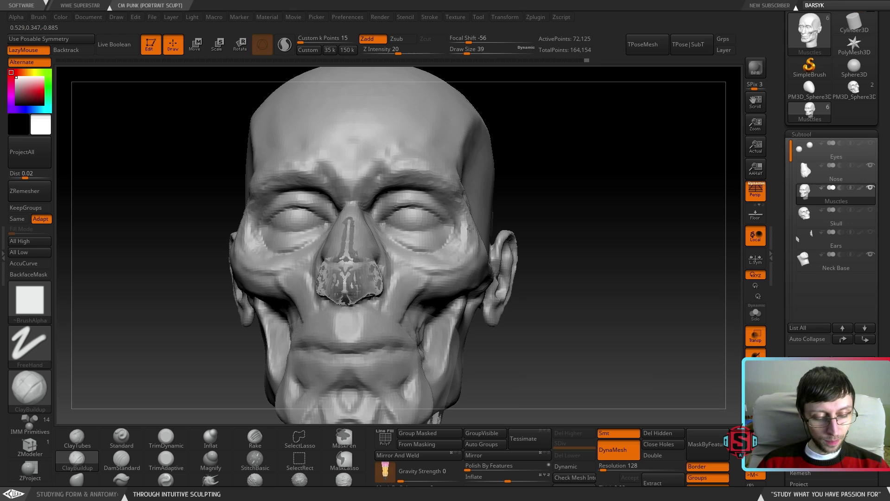
pyautogui.moveTo(457, 232); pyautogui.dragTo(421, 261, button='right')
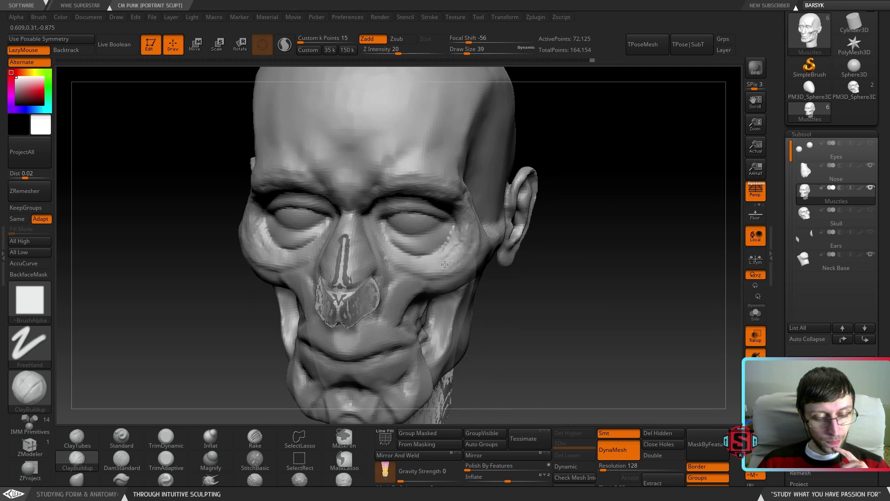
pyautogui.moveTo(463, 259)
pyautogui.mouseDown(button='right')
pyautogui.moveTo(410, 241)
pyautogui.moveTo(352, 239)
pyautogui.moveTo(469, 232)
pyautogui.moveTo(510, 260)
pyautogui.moveTo(486, 226)
pyautogui.moveTo(466, 249)
pyautogui.moveTo(443, 231)
pyautogui.moveTo(416, 241)
pyautogui.mouseUp(button='right')
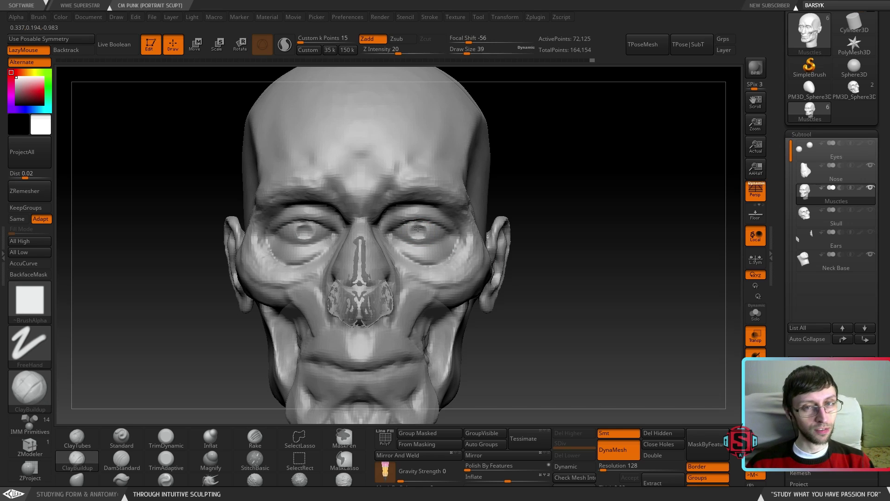
pyautogui.moveTo(469, 204)
pyautogui.mouseDown(button='right')
pyautogui.moveTo(402, 218)
pyautogui.moveTo(431, 241)
pyautogui.moveTo(417, 238)
pyautogui.moveTo(427, 249)
pyautogui.moveTo(482, 249)
pyautogui.moveTo(428, 251)
pyautogui.mouseUp(button='right')
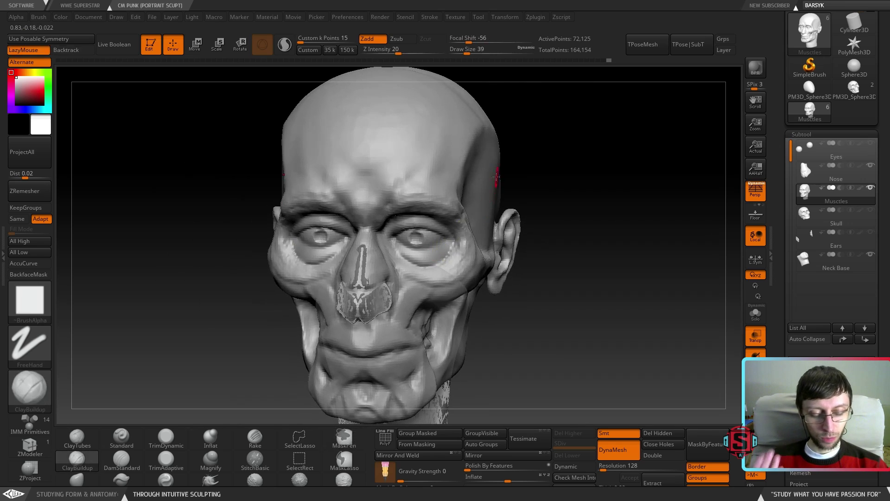
pyautogui.hotkey('ctrl', 'z')
pyautogui.hotkey('ctrl', 'z')
pyautogui.hotkey('ctrl', 'z')
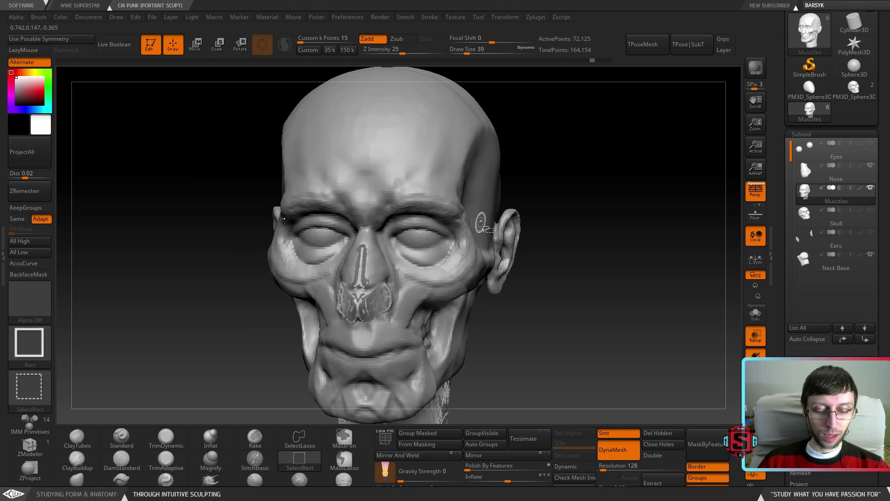
# Start building up the cheek muscle between the cheekbone and upper lip on the Muscles mesh with ClayBuildup at draw size 68
pyautogui.keyDown('ctrl'); pyautogui.moveTo(407, 258); pyautogui.dragTo(408, 202, button='right'); pyautogui.keyUp('ctrl')
pyautogui.moveTo(433, 263)
pyautogui.mouseDown(button='right')
pyautogui.moveTo(400, 252)
pyautogui.moveTo(450, 240)
pyautogui.moveTo(451, 261)
pyautogui.moveTo(416, 271)
pyautogui.moveTo(459, 317)
pyautogui.mouseUp(button='right')
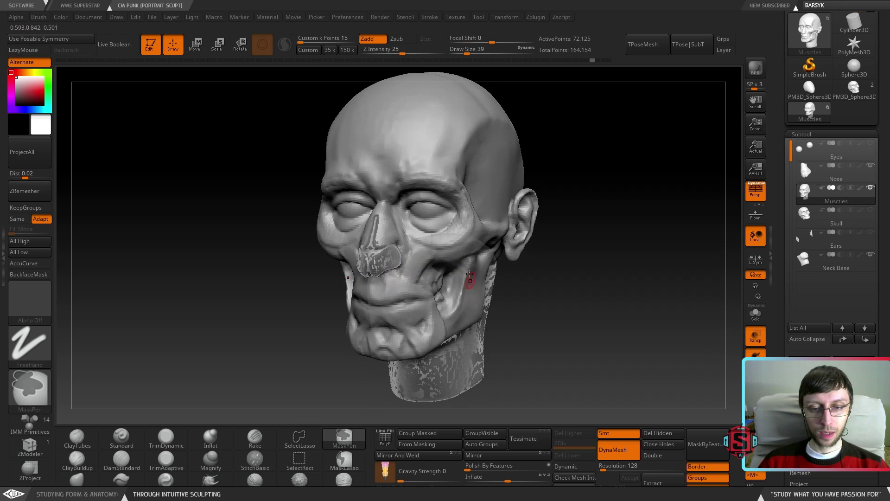
pyautogui.moveTo(457, 237)
pyautogui.keyDown('ctrl'); pyautogui.mouseDown(button='right')
pyautogui.moveTo(430, 278)
pyautogui.moveTo(436, 258)
pyautogui.moveTo(380, 259)
pyautogui.moveTo(425, 253)
pyautogui.mouseUp(button='right'); pyautogui.keyUp('ctrl')
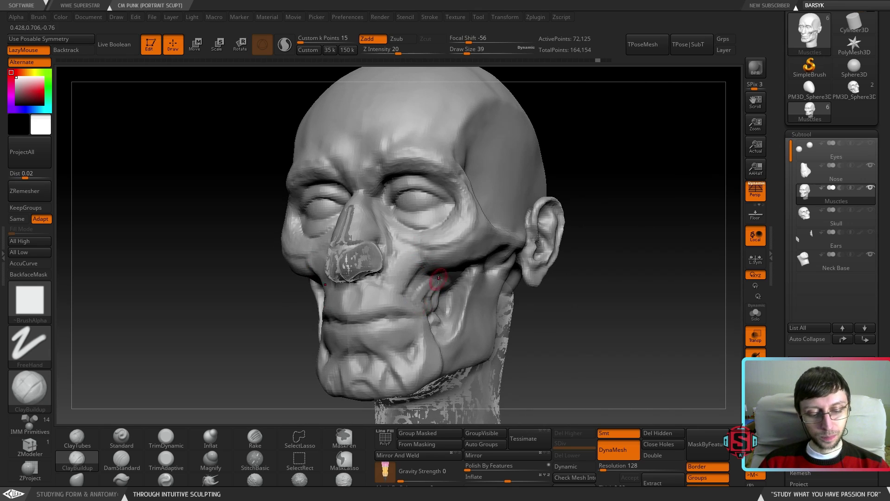
pyautogui.hotkey('ctrl', 'z')
pyautogui.press('s')
pyautogui.moveTo(423, 294); pyautogui.dragTo(429, 295)
pyautogui.moveTo(452, 293)
pyautogui.mouseDown(button='right')
pyautogui.moveTo(425, 302)
pyautogui.moveTo(446, 289)
pyautogui.moveTo(437, 293)
pyautogui.mouseUp(button='right')
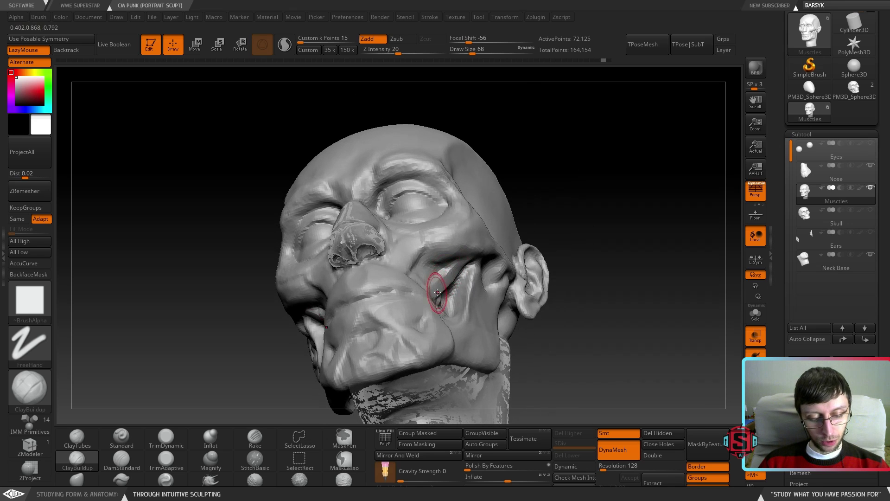
pyautogui.moveTo(473, 252); pyautogui.dragTo(454, 296, button='right')
pyautogui.moveTo(456, 264)
pyautogui.mouseDown(button='right')
pyautogui.moveTo(441, 282)
pyautogui.moveTo(405, 295)
pyautogui.mouseUp(button='right')
pyautogui.moveTo(439, 253); pyautogui.dragTo(441, 241)
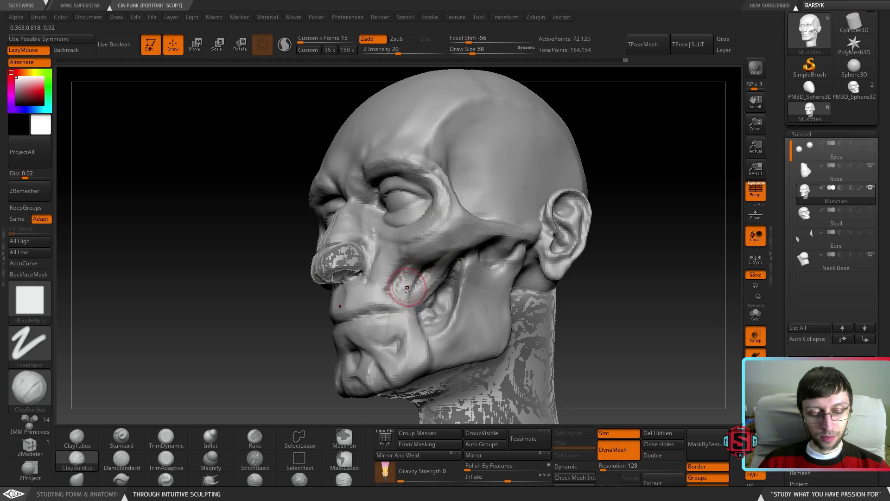
# Layer muscle strands from the cheek toward the mouth corner, smooth them and remesh the Muscles subtool with DynaMesh at resolution 128
pyautogui.moveTo(413, 275)
pyautogui.mouseDown(button='right')
pyautogui.moveTo(405, 291)
pyautogui.moveTo(396, 289)
pyautogui.mouseUp(button='right')
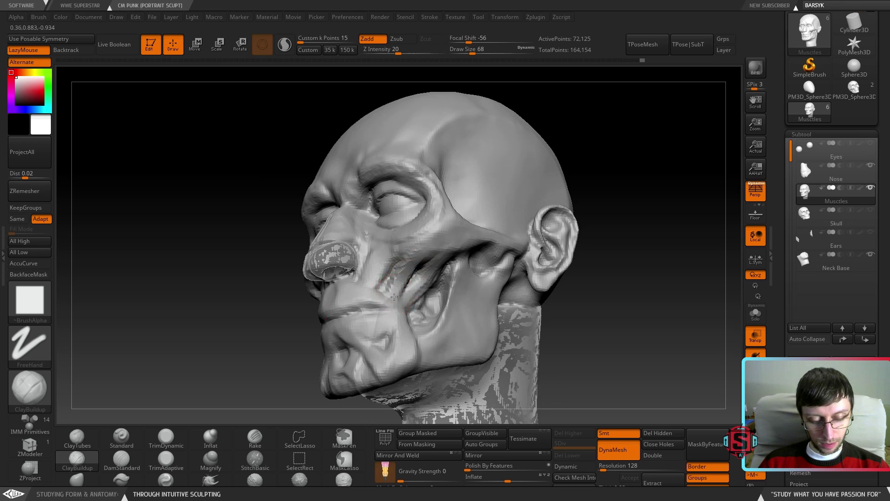
pyautogui.moveTo(413, 291); pyautogui.dragTo(401, 305, button='right')
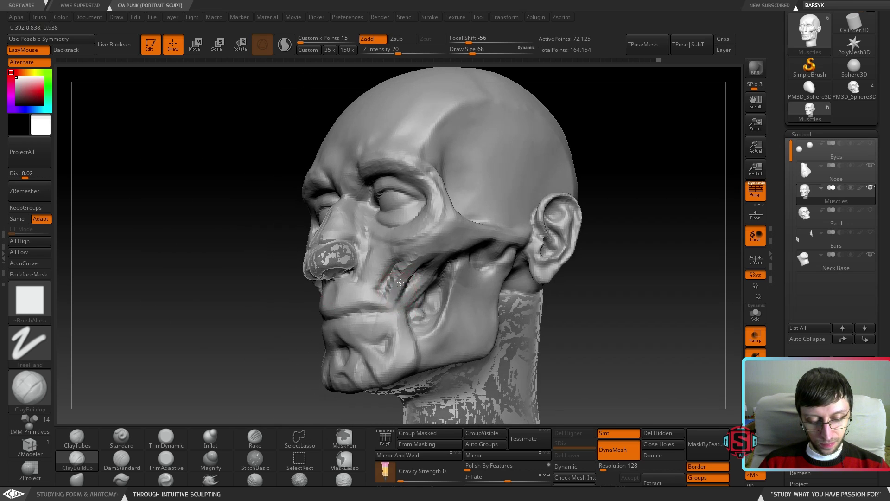
pyautogui.moveTo(423, 268)
pyautogui.mouseDown(button='right')
pyautogui.moveTo(446, 303)
pyautogui.moveTo(468, 291)
pyautogui.moveTo(408, 268)
pyautogui.moveTo(463, 283)
pyautogui.moveTo(423, 283)
pyautogui.mouseUp(button='right')
pyautogui.press('shift')
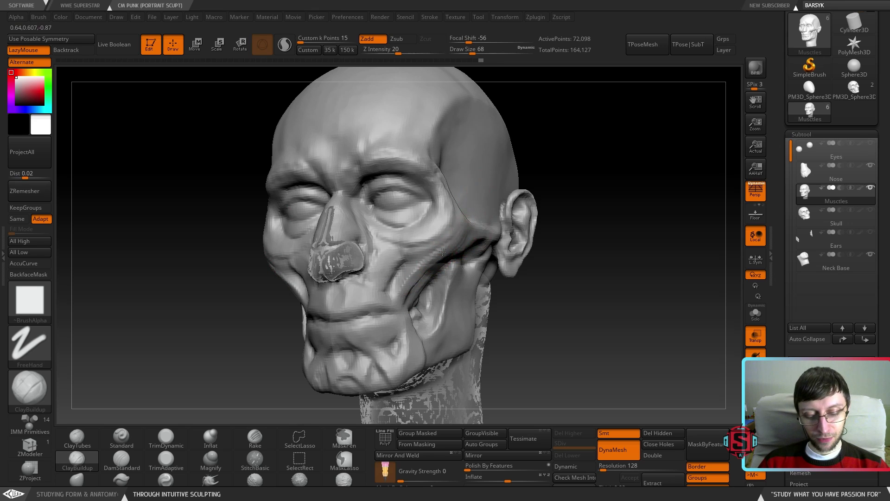
# Extend the cheek muscle strand up onto the cheekbone with ClayBuildup and soften its upper end
pyautogui.moveTo(453, 246)
pyautogui.mouseDown(button='right')
pyautogui.moveTo(411, 247)
pyautogui.moveTo(434, 244)
pyautogui.moveTo(478, 169)
pyautogui.moveTo(481, 207)
pyautogui.mouseUp(button='right')
pyautogui.press('ctrl')
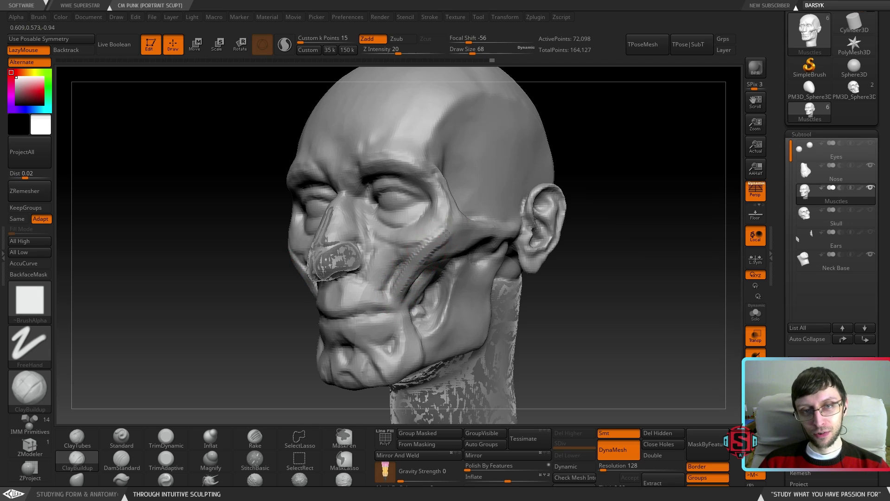
pyautogui.moveTo(459, 224)
pyautogui.mouseDown(button='right')
pyautogui.moveTo(445, 225)
pyautogui.moveTo(457, 225)
pyautogui.mouseUp(button='right')
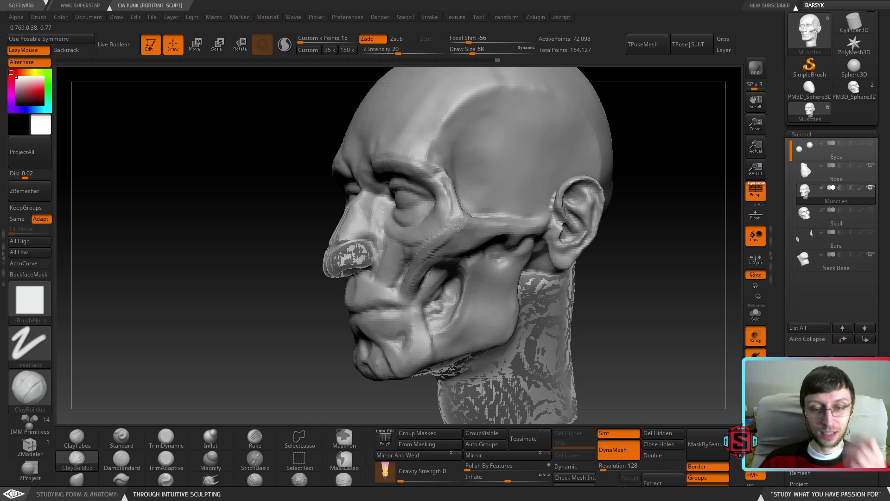
pyautogui.moveTo(461, 229)
pyautogui.mouseDown(button='right')
pyautogui.moveTo(489, 240)
pyautogui.moveTo(460, 197)
pyautogui.mouseUp(button='right')
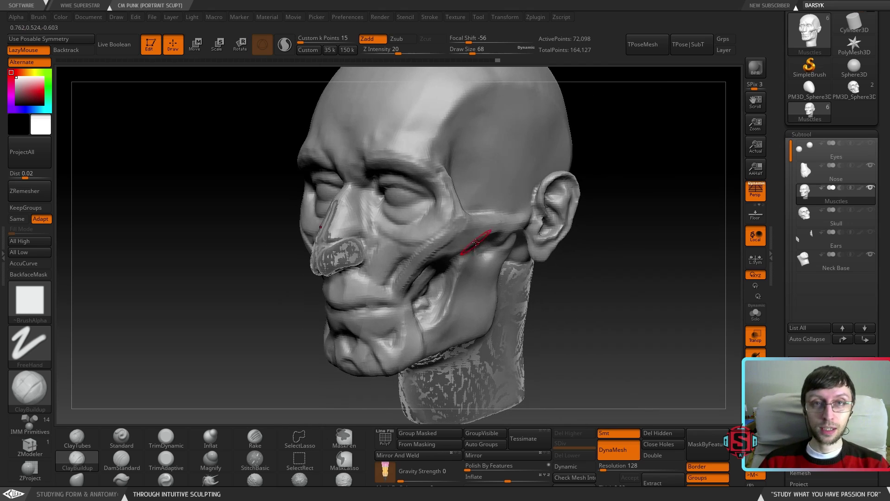
pyautogui.moveTo(462, 267); pyautogui.dragTo(454, 250, button='right')
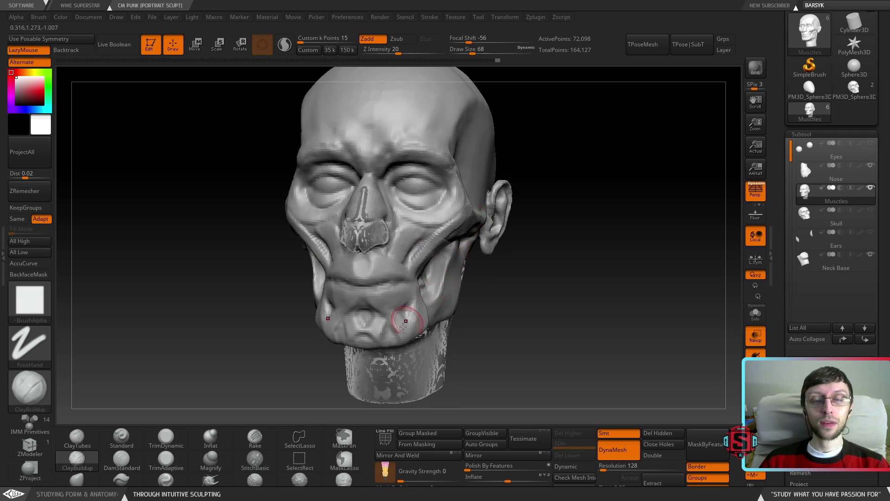
# Flatten the cheek muscle strands beside the nose and under the eye with TrimDynamic at draw size 39
pyautogui.press('b')
pyautogui.press('t')
pyautogui.press('d')
pyautogui.press('s')
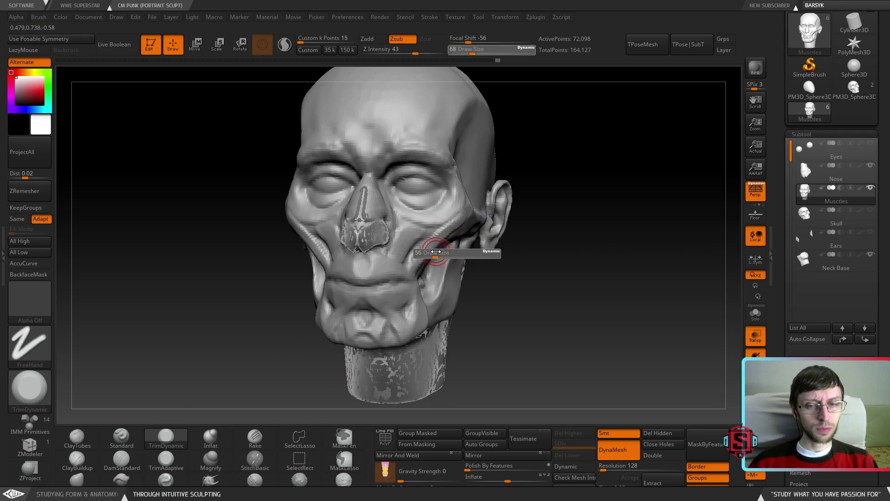
pyautogui.moveTo(433, 252); pyautogui.dragTo(430, 252)
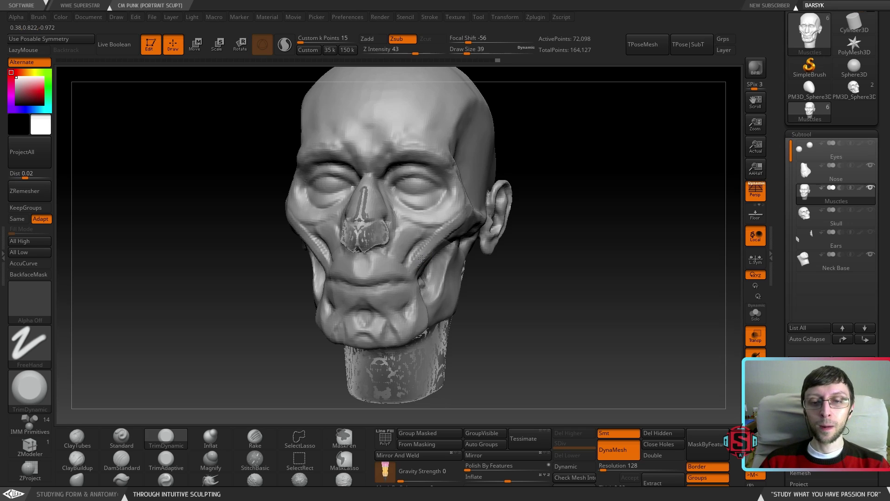
pyautogui.moveTo(454, 236)
pyautogui.mouseDown(button='right')
pyautogui.moveTo(371, 236)
pyautogui.moveTo(449, 236)
pyautogui.mouseUp(button='right')
pyautogui.moveTo(401, 232); pyautogui.dragTo(406, 230)
pyautogui.moveTo(445, 205); pyautogui.dragTo(411, 228, button='right')
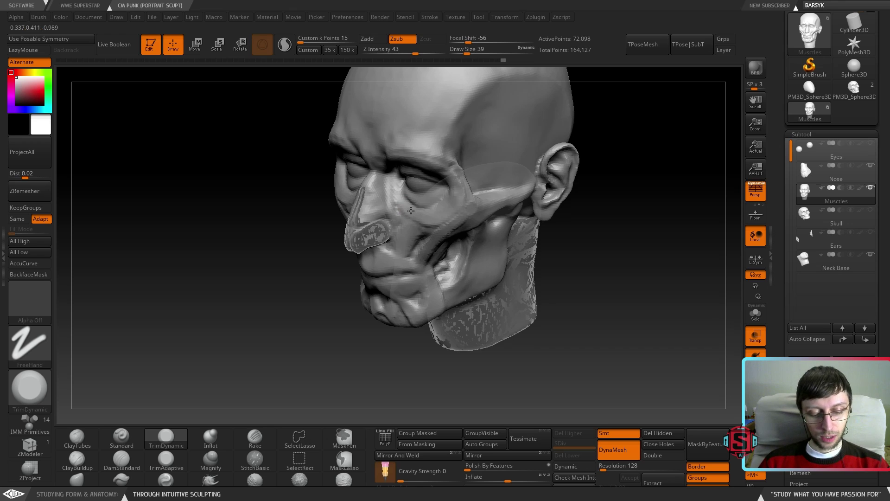
# Trim the planes of the muscle running down the side of the nose, checking the form from front and side
pyautogui.moveTo(447, 204); pyautogui.dragTo(416, 159, button='right')
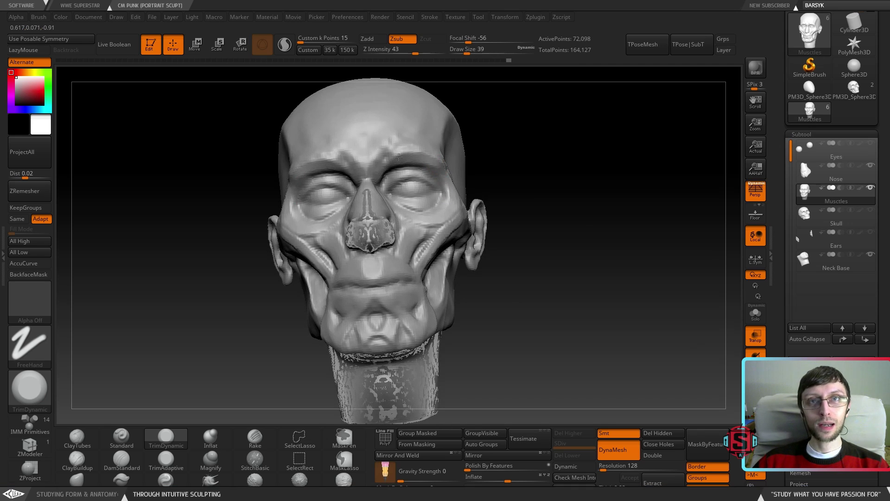
pyautogui.moveTo(383, 170)
pyautogui.mouseDown(button='right')
pyautogui.moveTo(404, 177)
pyautogui.moveTo(371, 182)
pyautogui.moveTo(404, 198)
pyautogui.moveTo(372, 197)
pyautogui.moveTo(368, 226)
pyautogui.mouseUp(button='right')
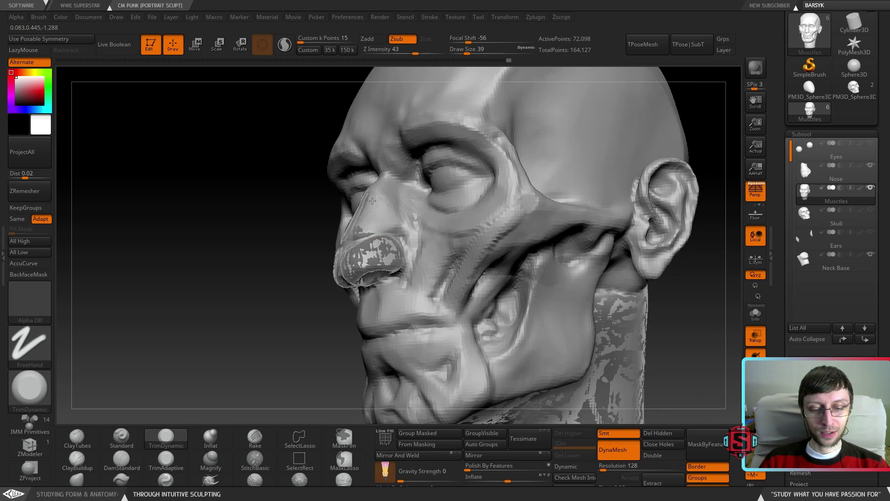
pyautogui.moveTo(402, 214); pyautogui.dragTo(412, 240)
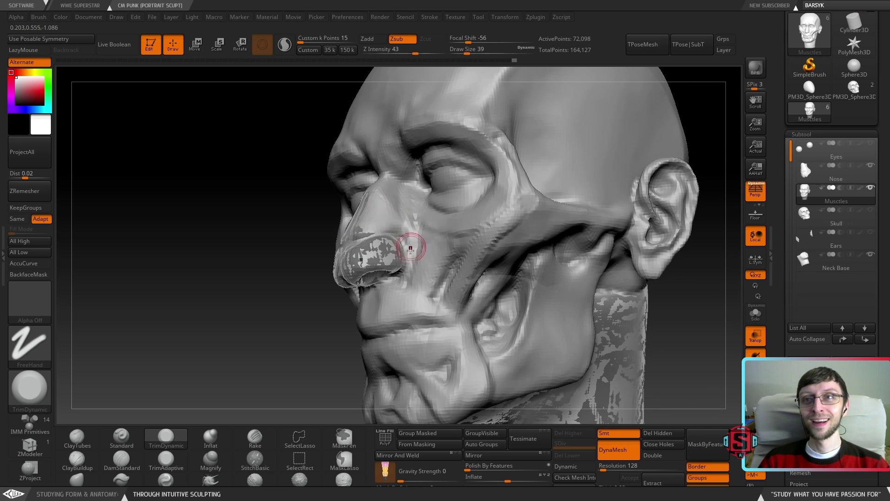
pyautogui.moveTo(408, 204)
pyautogui.mouseDown(button='right')
pyautogui.moveTo(420, 203)
pyautogui.moveTo(402, 200)
pyautogui.mouseUp(button='right')
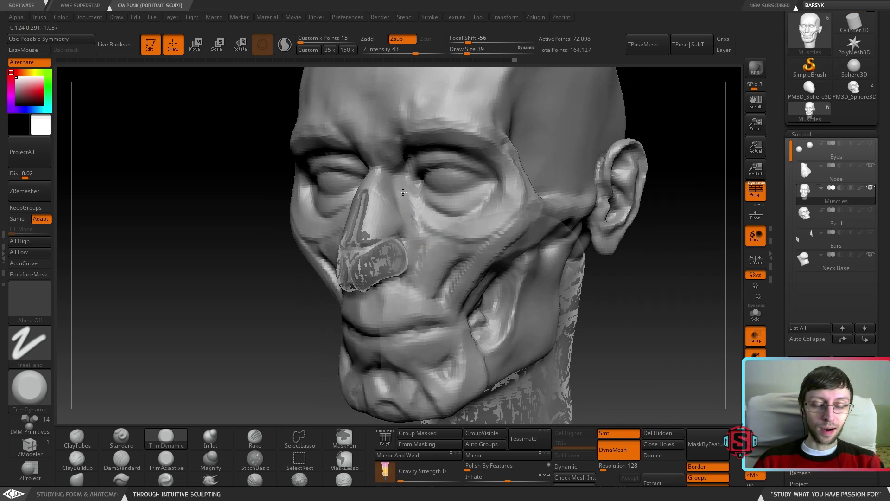
pyautogui.moveTo(411, 292)
pyautogui.mouseDown(button='right')
pyautogui.moveTo(448, 275)
pyautogui.moveTo(453, 281)
pyautogui.moveTo(456, 246)
pyautogui.moveTo(466, 259)
pyautogui.moveTo(449, 252)
pyautogui.moveTo(440, 263)
pyautogui.moveTo(481, 224)
pyautogui.moveTo(445, 244)
pyautogui.moveTo(420, 243)
pyautogui.mouseUp(button='right')
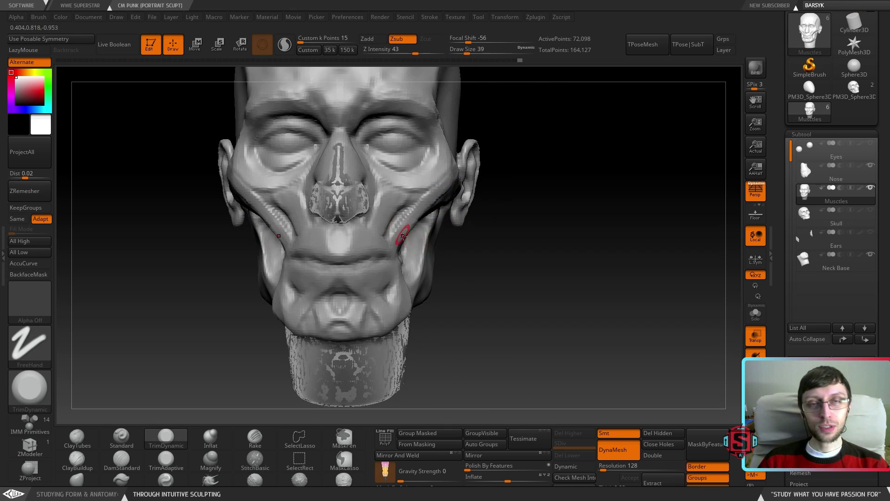
pyautogui.moveTo(407, 247)
pyautogui.mouseDown(button='right')
pyautogui.moveTo(382, 248)
pyautogui.moveTo(410, 248)
pyautogui.moveTo(367, 268)
pyautogui.mouseUp(button='right')
# Try to reshape the lower end of the cheek muscle near the mouth corner with the Move brush at draw size 65
pyautogui.click(77, 480)
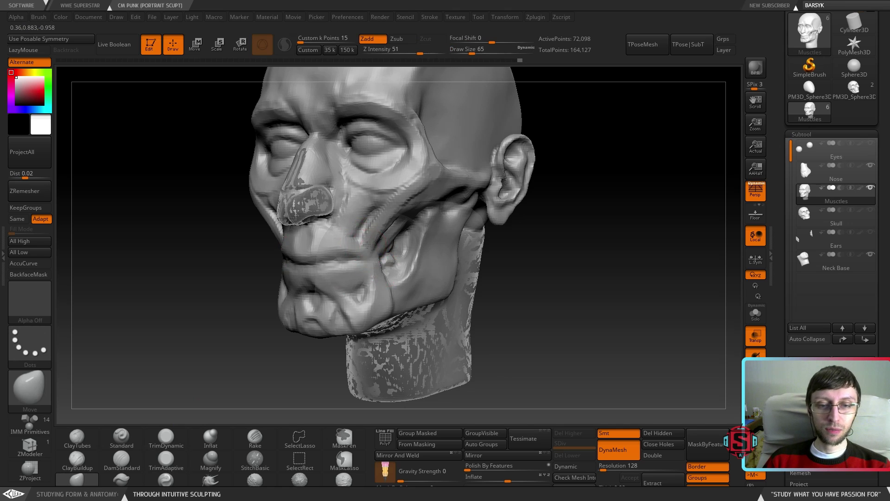
pyautogui.moveTo(362, 245)
pyautogui.mouseDown(button='right')
pyautogui.moveTo(391, 246)
pyautogui.moveTo(377, 237)
pyautogui.moveTo(353, 251)
pyautogui.moveTo(322, 249)
pyautogui.mouseUp(button='right')
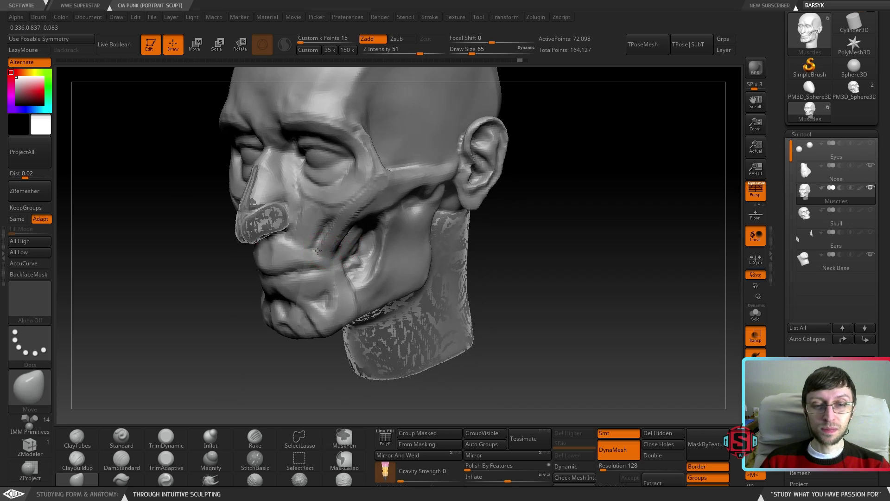
pyautogui.moveTo(314, 250); pyautogui.dragTo(316, 248)
pyautogui.hotkey('ctrl', 'z')
pyautogui.moveTo(325, 236); pyautogui.dragTo(355, 232, button='right')
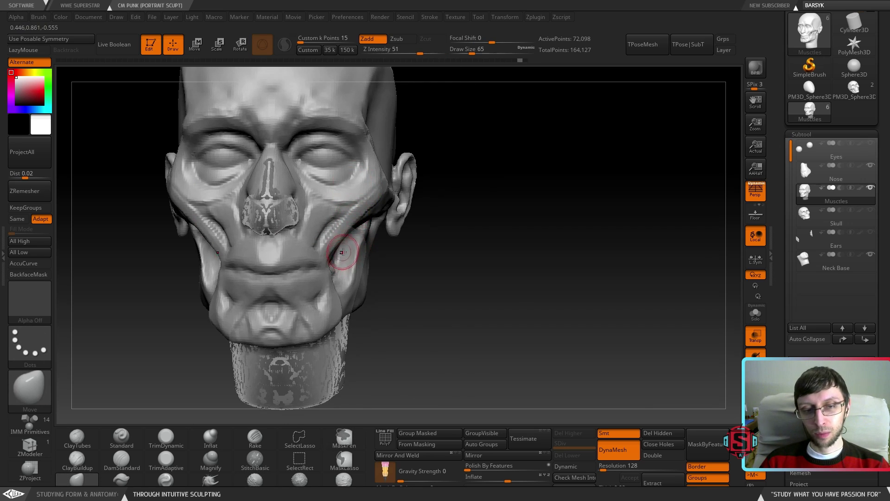
pyautogui.moveTo(343, 245)
pyautogui.keyDown('alt'); pyautogui.mouseDown(button='right')
pyautogui.moveTo(351, 250)
pyautogui.moveTo(334, 252)
pyautogui.moveTo(362, 259)
pyautogui.moveTo(343, 257)
pyautogui.mouseUp(button='right'); pyautogui.keyUp('alt')
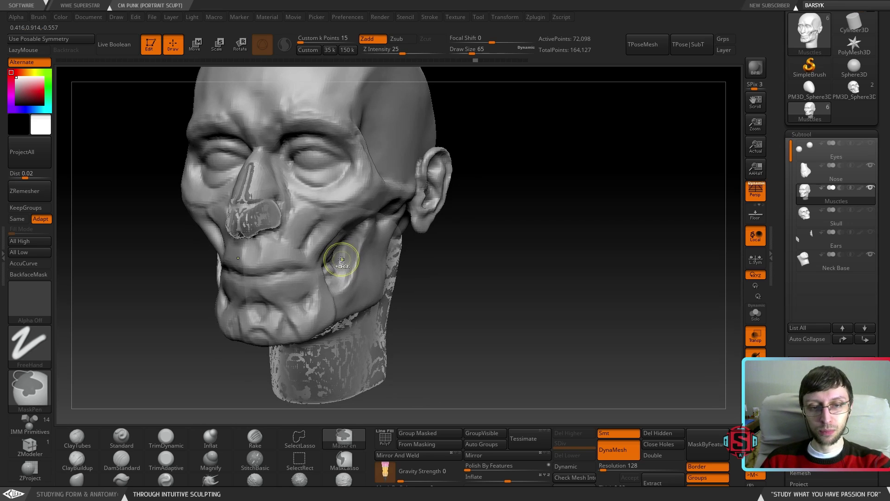
# Undo the recent cheek muscle edits back to the earlier Muscles mesh while keeping the redo history
pyautogui.hotkey('ctrl', 'z')
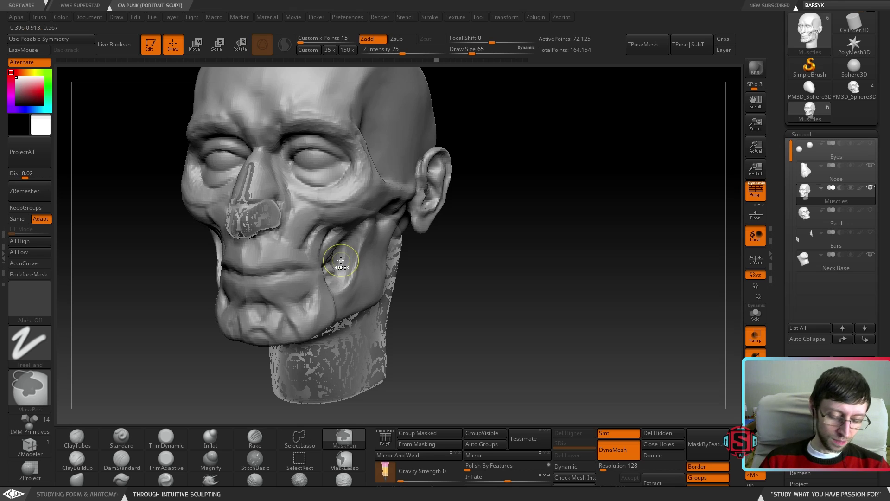
pyautogui.moveTo(340, 260); pyautogui.dragTo(326, 241, button='right')
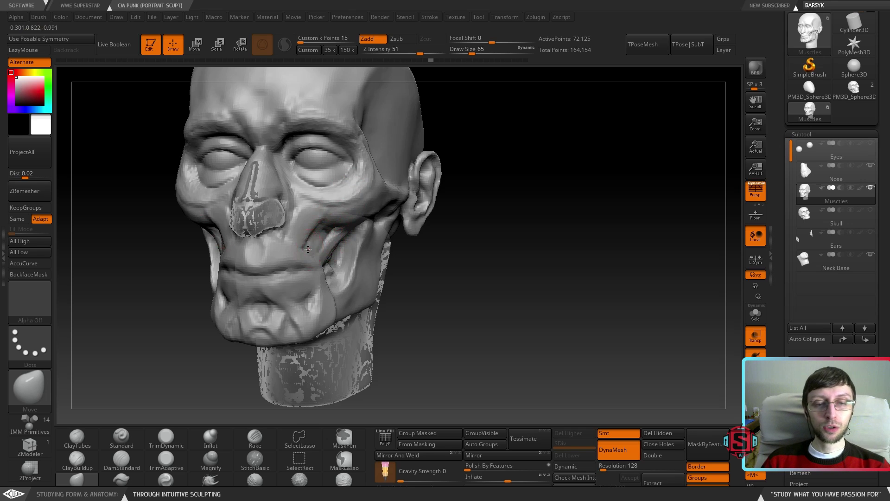
pyautogui.click(327, 230)
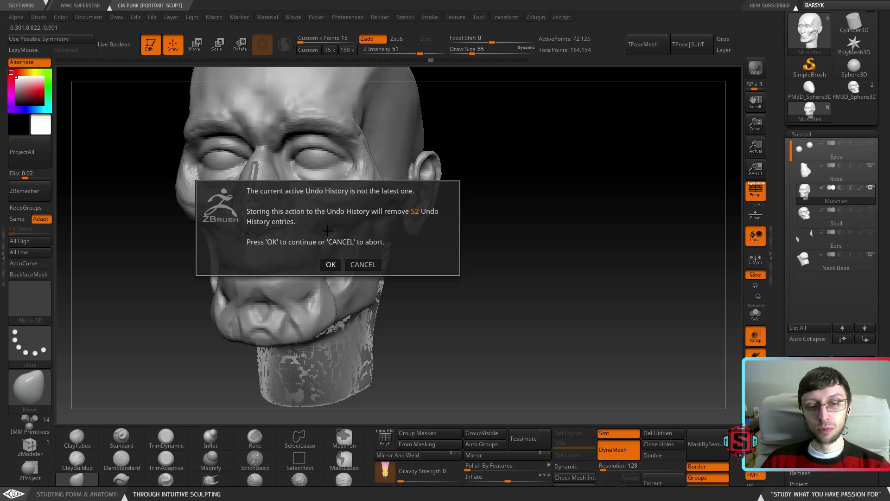
pyautogui.click(363, 264)
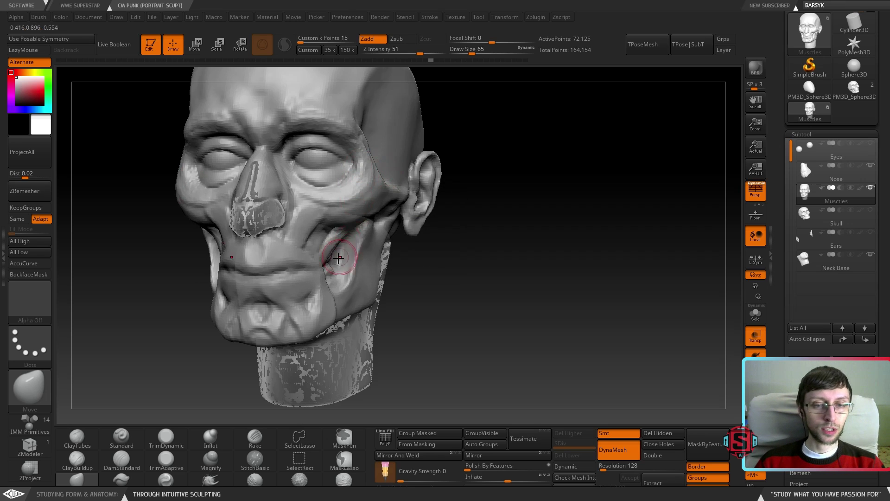
pyautogui.press('ctrl')
pyautogui.press('ctrl')
pyautogui.hotkey('ctrl', 'shift')
pyautogui.press('ctrl')
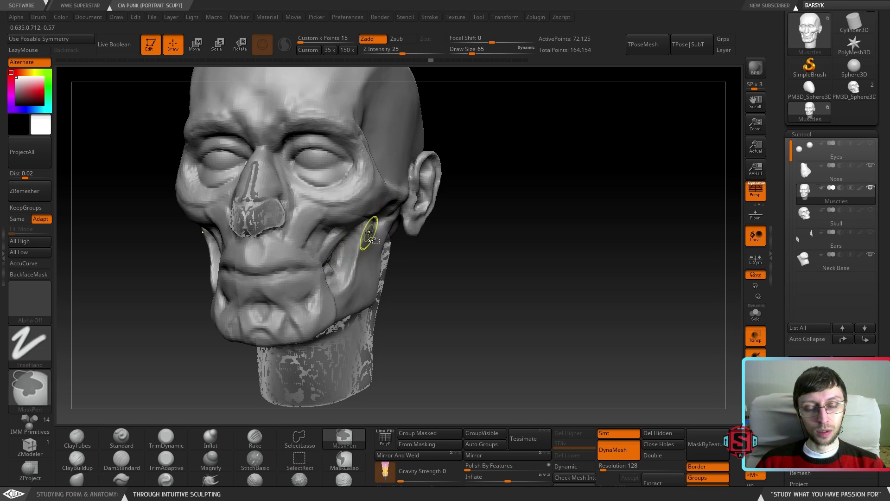
# Rebuild the upper cheek muscle strand from the upper lip to the cheekbone with ClayBuildup, discarding the undone history entries
pyautogui.click(77, 461)
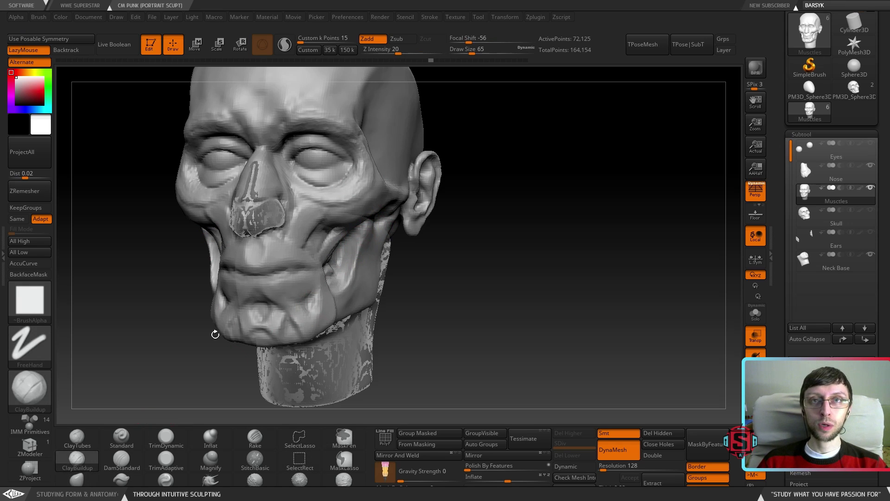
pyautogui.click(305, 243)
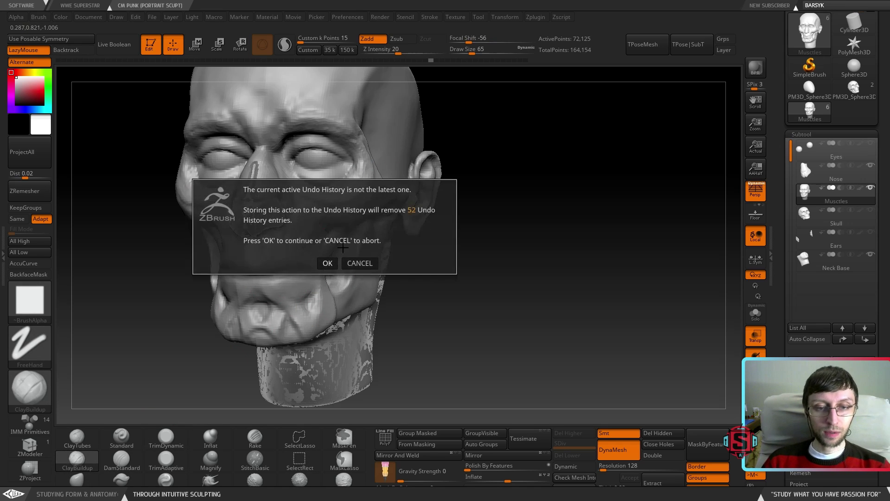
pyautogui.click(329, 260)
pyautogui.moveTo(311, 241)
pyautogui.mouseDown()
pyautogui.moveTo(306, 251)
pyautogui.moveTo(337, 234)
pyautogui.mouseUp()
pyautogui.moveTo(359, 227); pyautogui.dragTo(340, 225, button='right')
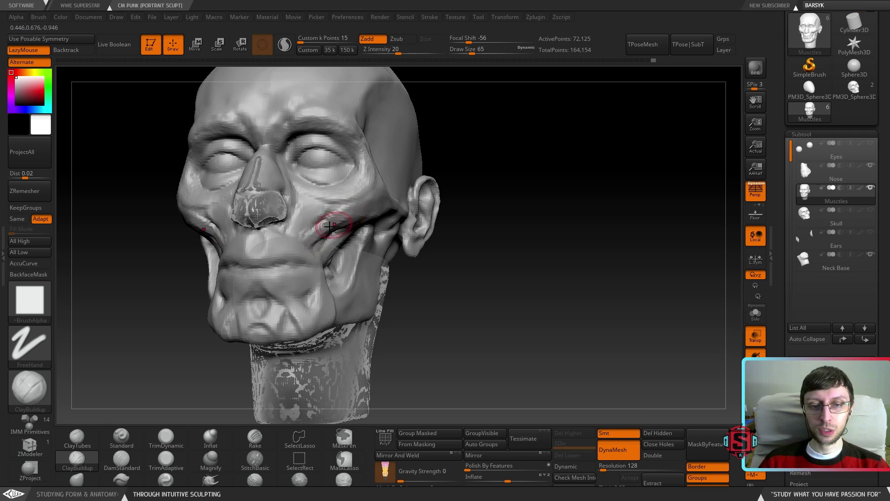
pyautogui.moveTo(363, 213)
pyautogui.mouseDown(button='right')
pyautogui.moveTo(354, 225)
pyautogui.moveTo(369, 202)
pyautogui.mouseUp(button='right')
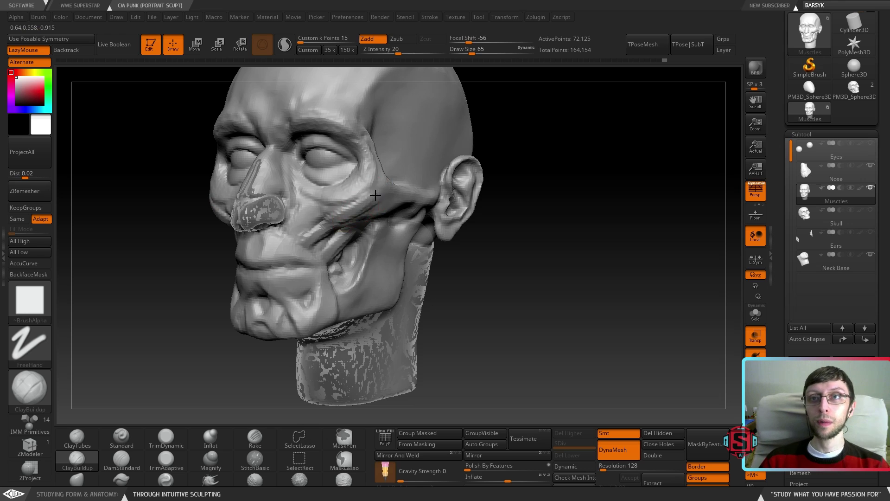
# Add a second cheek muscle strand below the first, running from the cheekbone to the mouth corner, with ClayBuildup
pyautogui.moveTo(361, 218); pyautogui.dragTo(440, 235, button='right')
pyautogui.moveTo(356, 220)
pyautogui.mouseDown(button='right')
pyautogui.moveTo(380, 238)
pyautogui.moveTo(333, 241)
pyautogui.mouseUp(button='right')
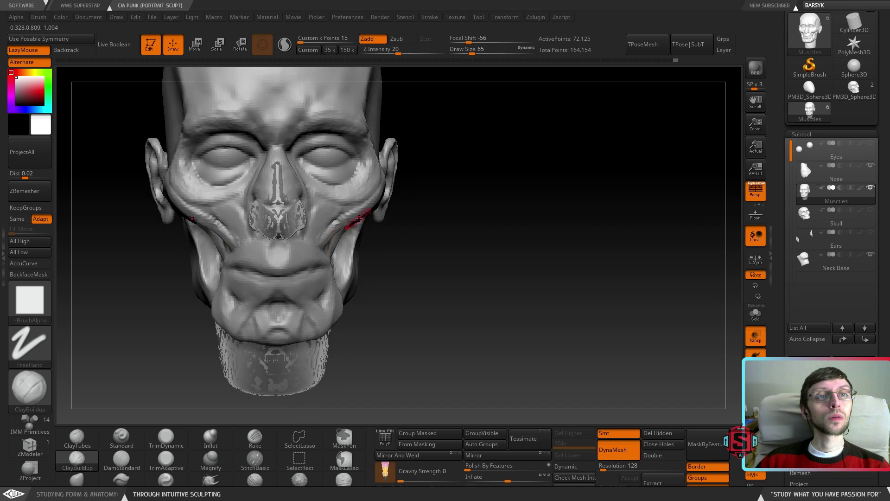
pyautogui.moveTo(373, 211)
pyautogui.mouseDown(button='right')
pyautogui.moveTo(317, 236)
pyautogui.moveTo(335, 236)
pyautogui.moveTo(315, 261)
pyautogui.moveTo(334, 304)
pyautogui.moveTo(296, 293)
pyautogui.moveTo(377, 252)
pyautogui.moveTo(371, 218)
pyautogui.moveTo(330, 147)
pyautogui.moveTo(342, 155)
pyautogui.moveTo(326, 269)
pyautogui.moveTo(315, 262)
pyautogui.moveTo(320, 234)
pyautogui.moveTo(328, 255)
pyautogui.moveTo(313, 251)
pyautogui.mouseUp(button='right')
pyautogui.moveTo(308, 248); pyautogui.dragTo(333, 228)
pyautogui.moveTo(338, 225); pyautogui.dragTo(351, 212, button='right')
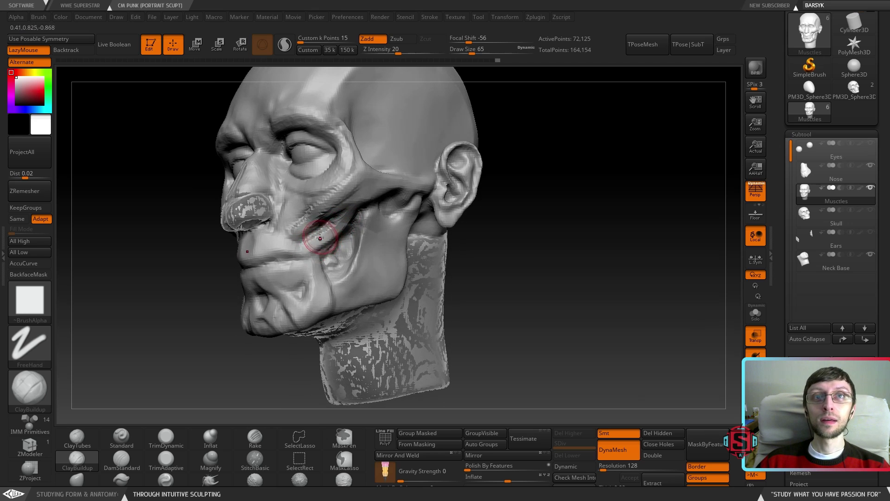
pyautogui.moveTo(535, 275)
pyautogui.mouseDown()
pyautogui.moveTo(575, 274)
pyautogui.moveTo(535, 284)
pyautogui.mouseUp()
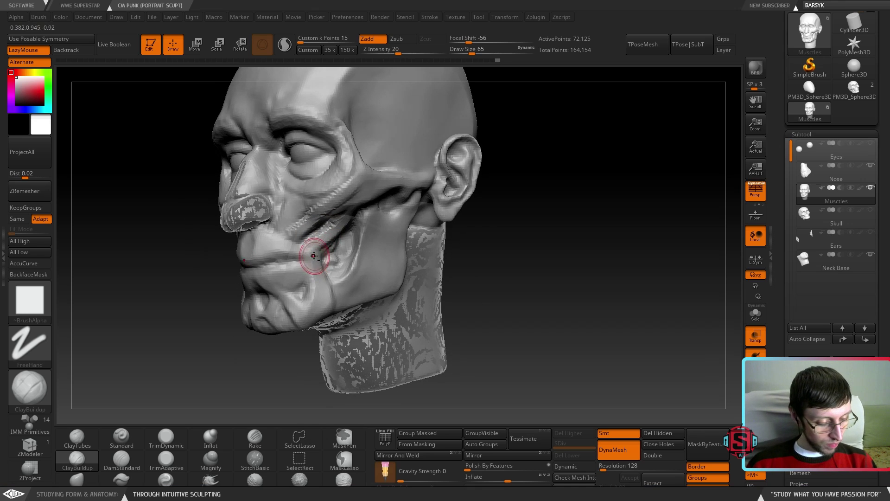
# Thicken the second cheek muscle strand between the mouth corner and the cheekbone with ClayBuildup at draw size 65
pyautogui.moveTo(314, 258); pyautogui.dragTo(313, 253)
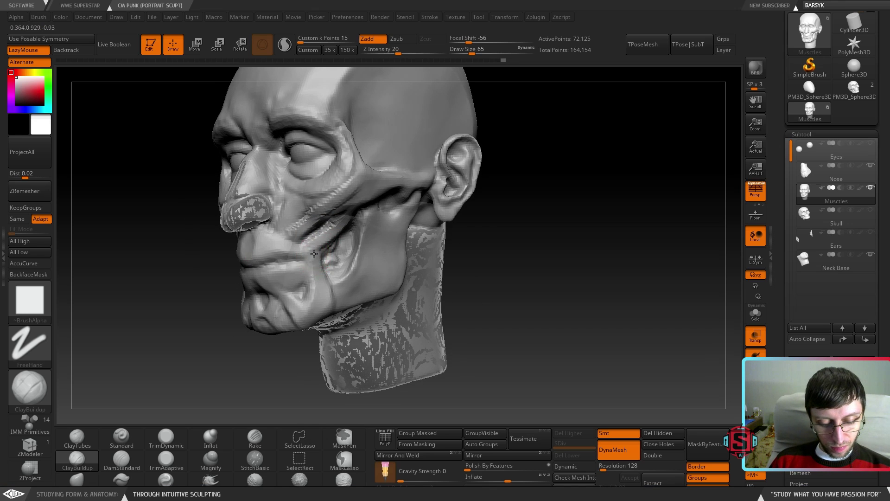
pyautogui.moveTo(331, 248)
pyautogui.mouseDown(button='right')
pyautogui.moveTo(368, 253)
pyautogui.moveTo(319, 241)
pyautogui.mouseUp(button='right')
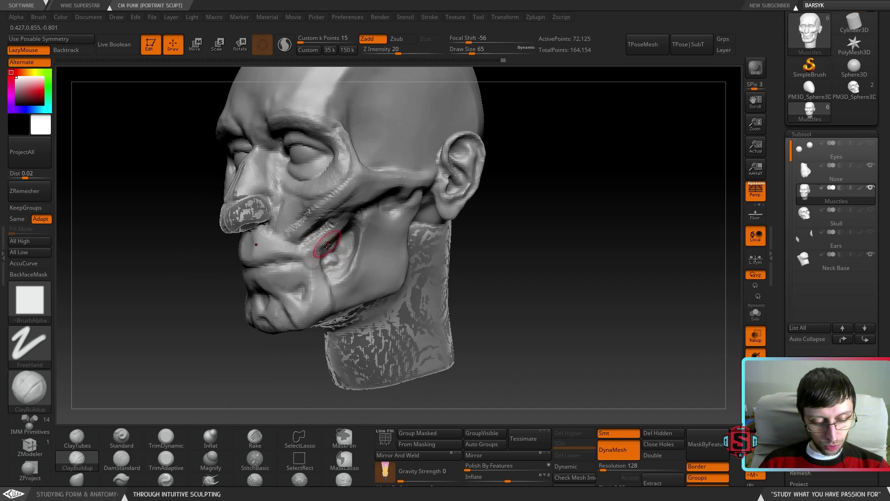
pyautogui.moveTo(327, 247); pyautogui.dragTo(333, 233, button='right')
pyautogui.moveTo(315, 254); pyautogui.dragTo(362, 192)
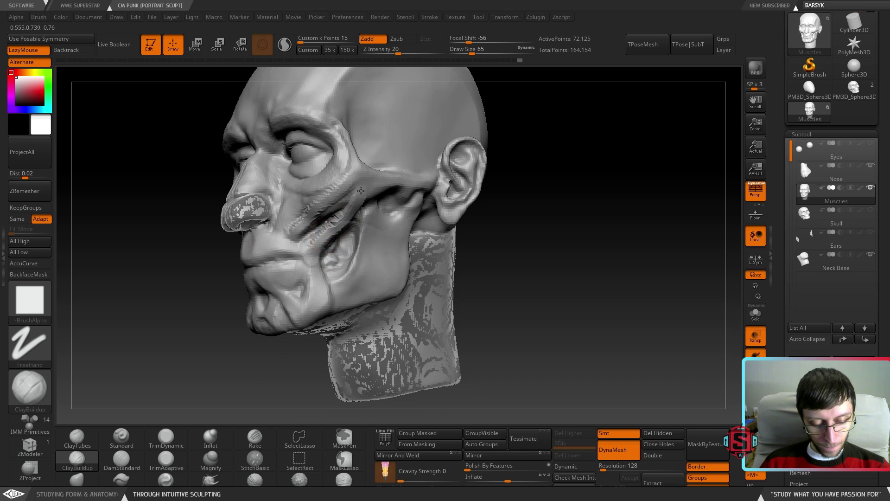
pyautogui.moveTo(361, 219); pyautogui.dragTo(322, 241, button='right')
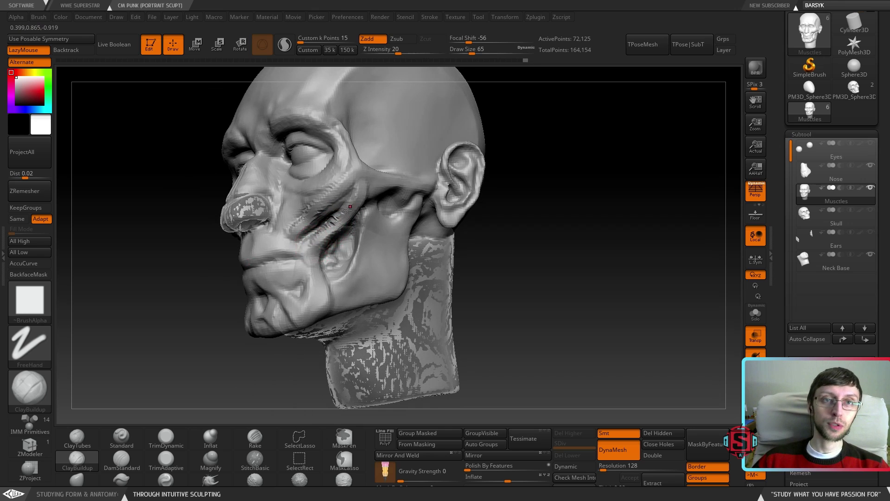
# Build up the masseter with ClayBuildup strokes running from the cheekbone arch down to the jaw angle
pyautogui.moveTo(566, 173)
pyautogui.mouseDown(button='right')
pyautogui.moveTo(373, 262)
pyautogui.moveTo(352, 224)
pyautogui.moveTo(397, 238)
pyautogui.moveTo(371, 178)
pyautogui.mouseUp(button='right')
pyautogui.press('ctrl')
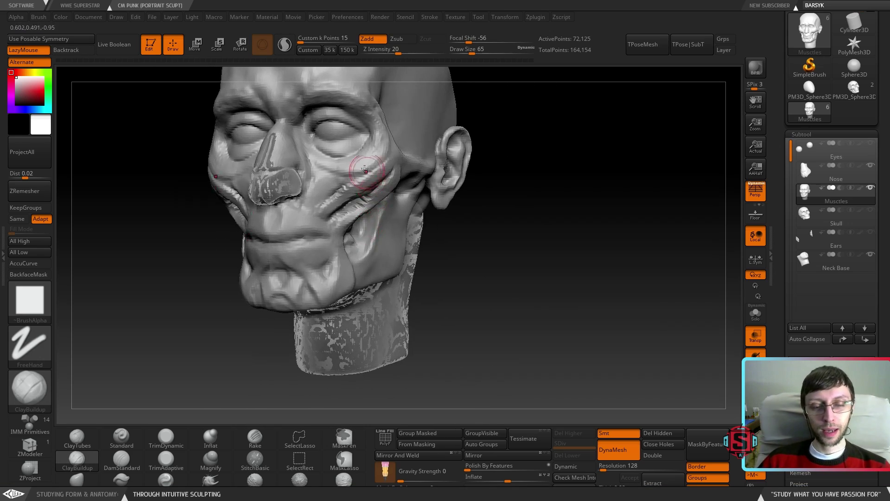
pyautogui.moveTo(370, 239); pyautogui.dragTo(343, 250, button='right')
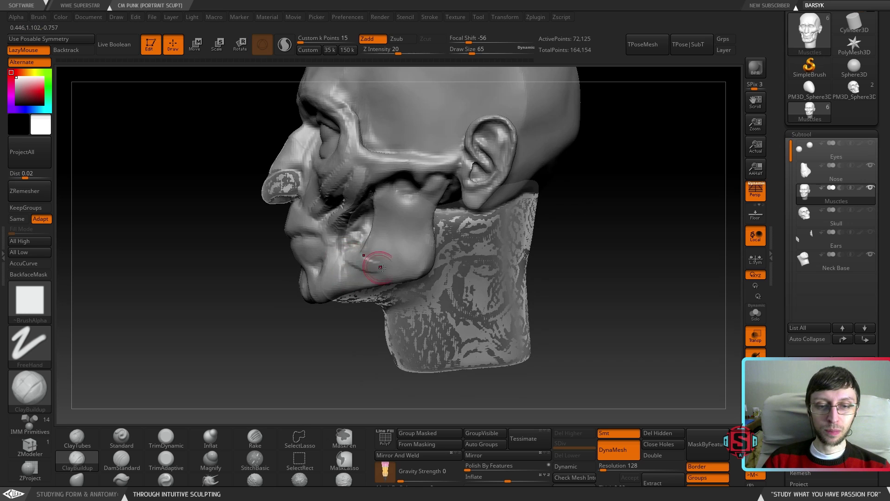
pyautogui.moveTo(411, 205)
pyautogui.mouseDown(button='right')
pyautogui.moveTo(399, 210)
pyautogui.moveTo(406, 198)
pyautogui.mouseUp(button='right')
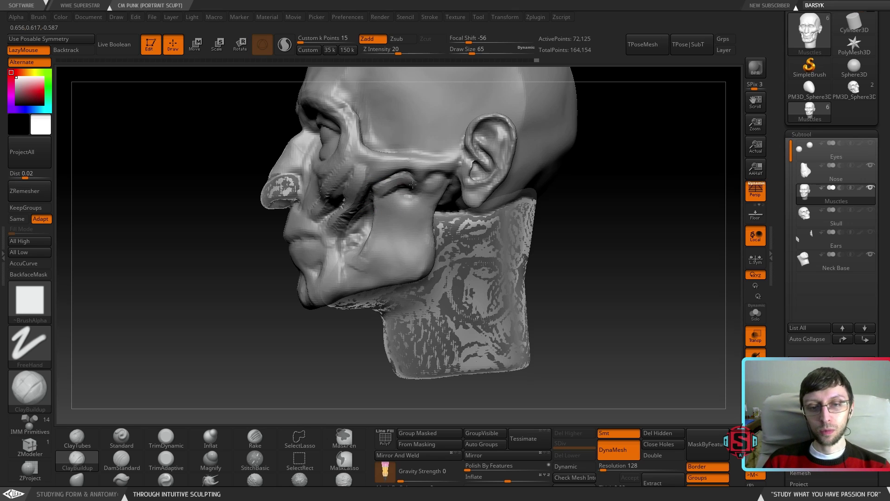
pyautogui.moveTo(433, 182)
pyautogui.mouseDown()
pyautogui.moveTo(415, 272)
pyautogui.moveTo(406, 188)
pyautogui.moveTo(408, 237)
pyautogui.mouseUp()
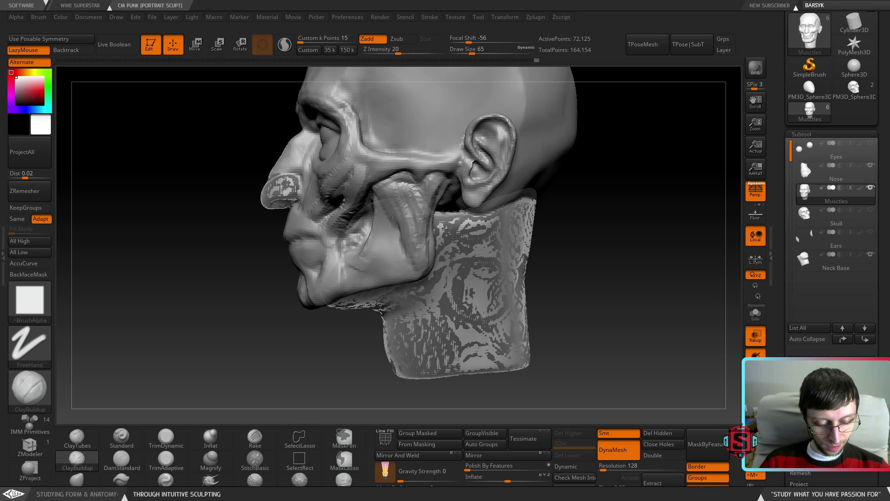
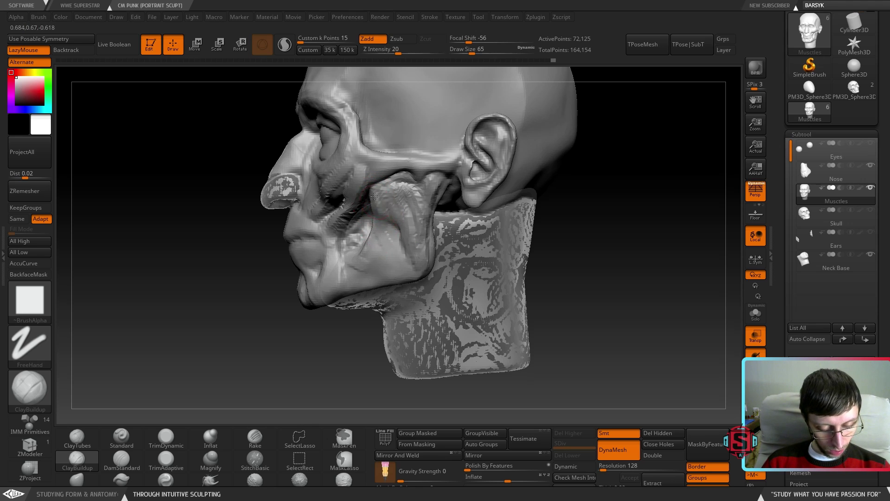
pyautogui.moveTo(385, 242); pyautogui.dragTo(397, 275)
pyautogui.moveTo(391, 213); pyautogui.dragTo(404, 269)
pyautogui.moveTo(405, 250)
pyautogui.mouseDown(button='right')
pyautogui.moveTo(271, 256)
pyautogui.moveTo(413, 206)
pyautogui.mouseUp(button='right')
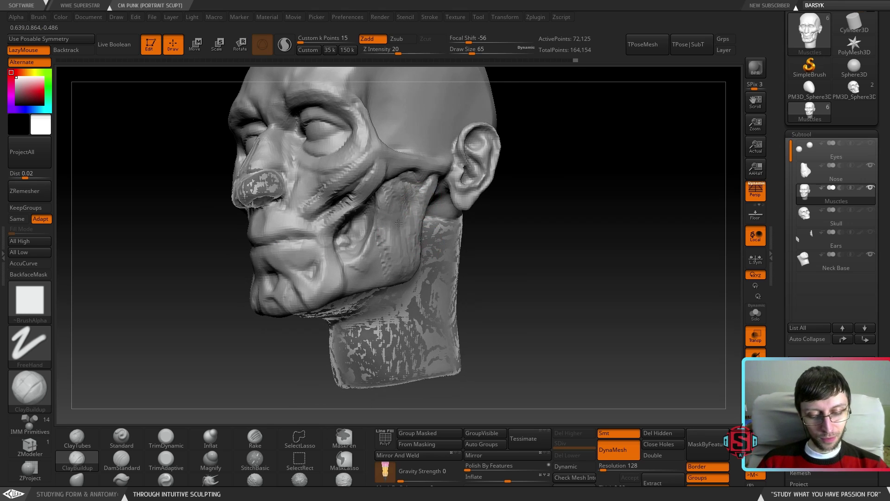
pyautogui.moveTo(415, 214); pyautogui.dragTo(369, 215, button='right')
pyautogui.moveTo(405, 190); pyautogui.dragTo(416, 198)
pyautogui.moveTo(422, 194)
pyautogui.mouseDown(button='right')
pyautogui.moveTo(368, 218)
pyautogui.moveTo(394, 229)
pyautogui.moveTo(395, 279)
pyautogui.mouseUp(button='right')
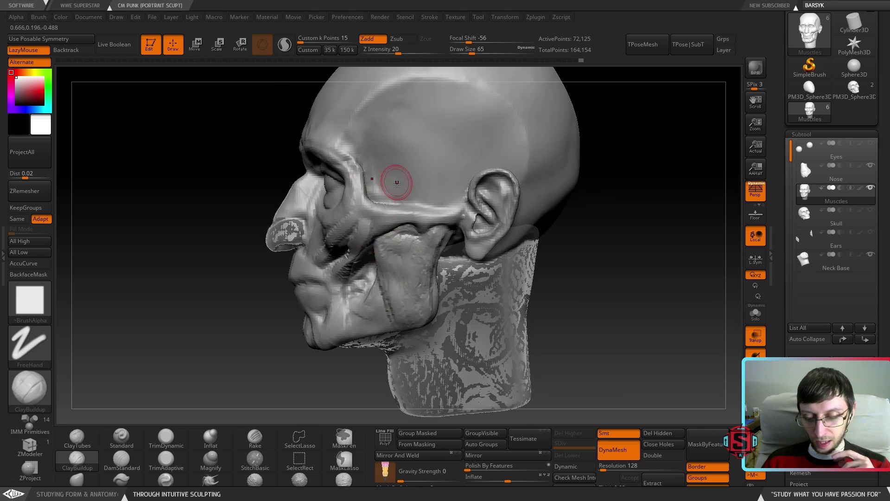
# Fill the front of the temple hollow behind the eye socket with ClayBuildup strokes
pyautogui.moveTo(394, 178)
pyautogui.mouseDown(button='right')
pyautogui.moveTo(384, 189)
pyautogui.moveTo(407, 153)
pyautogui.mouseUp(button='right')
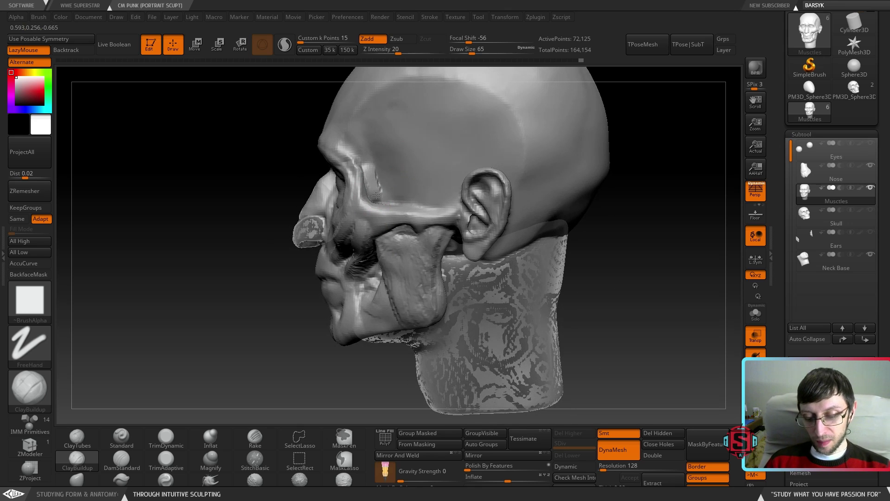
pyautogui.moveTo(393, 192); pyautogui.dragTo(377, 168, button='right')
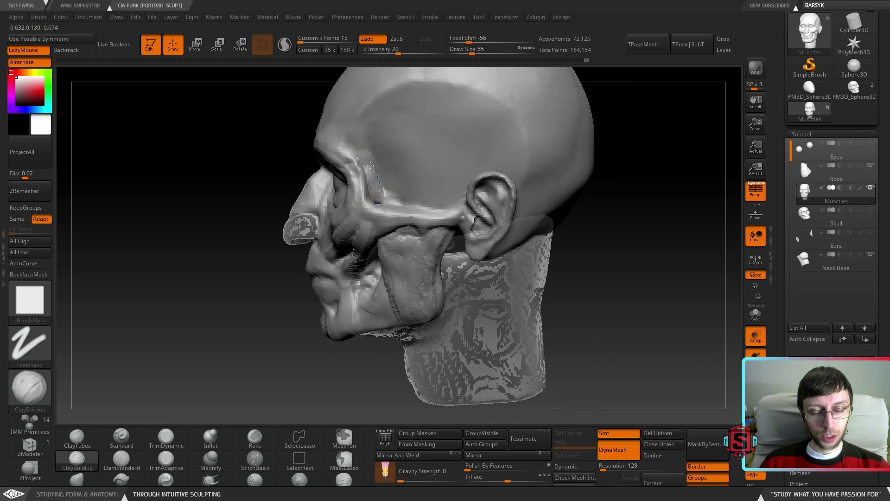
pyautogui.moveTo(372, 176); pyautogui.dragTo(374, 152, button='right')
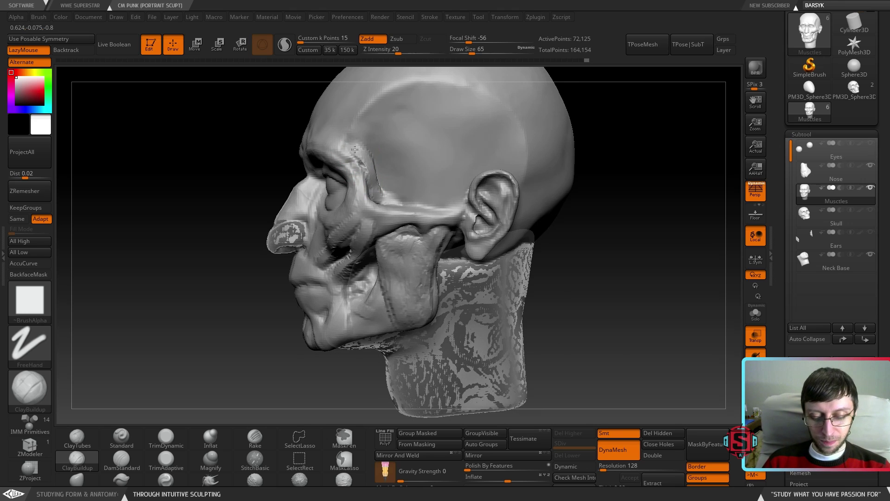
pyautogui.moveTo(378, 174); pyautogui.dragTo(371, 194, button='right')
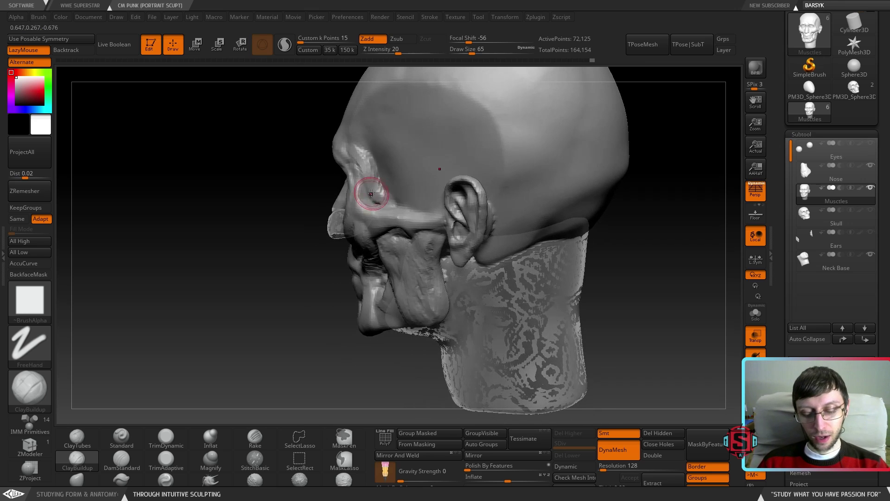
pyautogui.moveTo(368, 184)
pyautogui.mouseDown()
pyautogui.moveTo(377, 206)
pyautogui.moveTo(369, 188)
pyautogui.mouseUp()
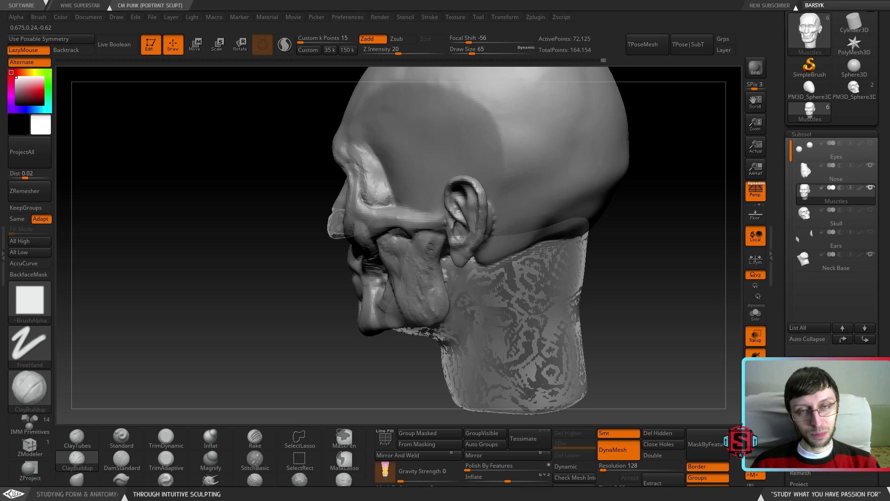
# Extend the front temple muscle edge upward past the outer brow, following the temporal line
pyautogui.moveTo(365, 165); pyautogui.dragTo(383, 177, button='right')
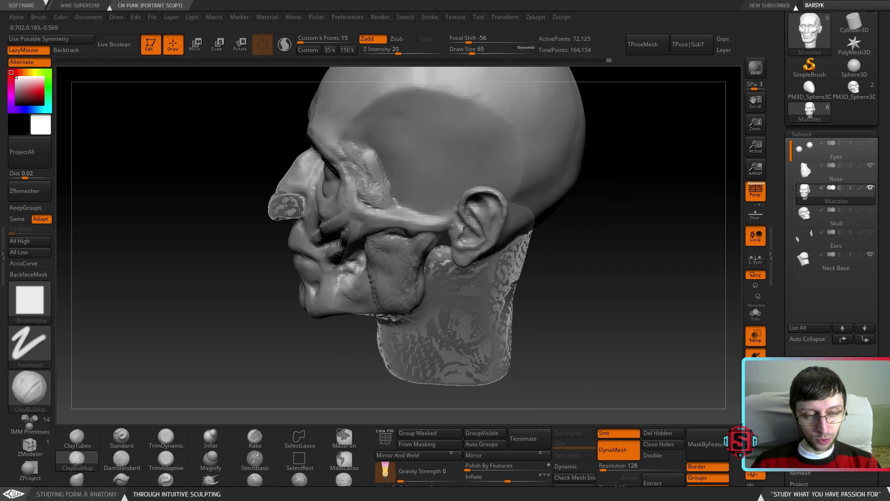
pyautogui.moveTo(364, 156); pyautogui.dragTo(374, 187, button='right')
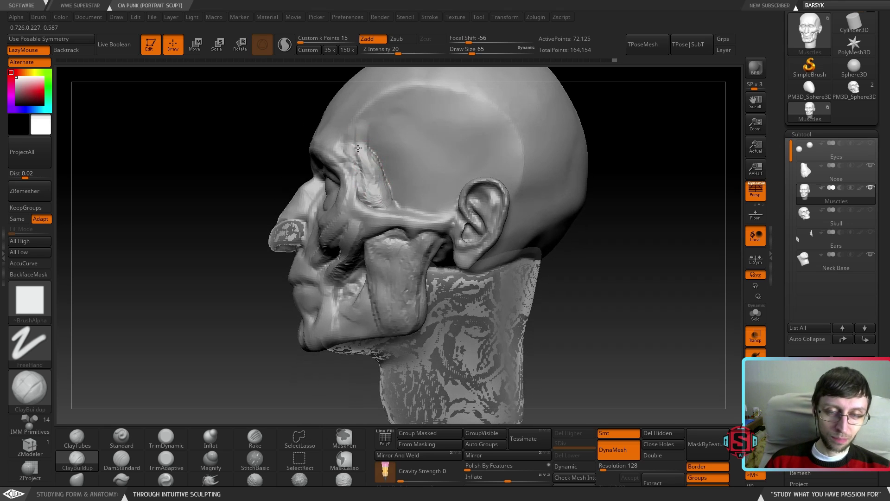
pyautogui.moveTo(353, 140)
pyautogui.mouseDown()
pyautogui.moveTo(367, 129)
pyautogui.moveTo(372, 172)
pyautogui.mouseUp()
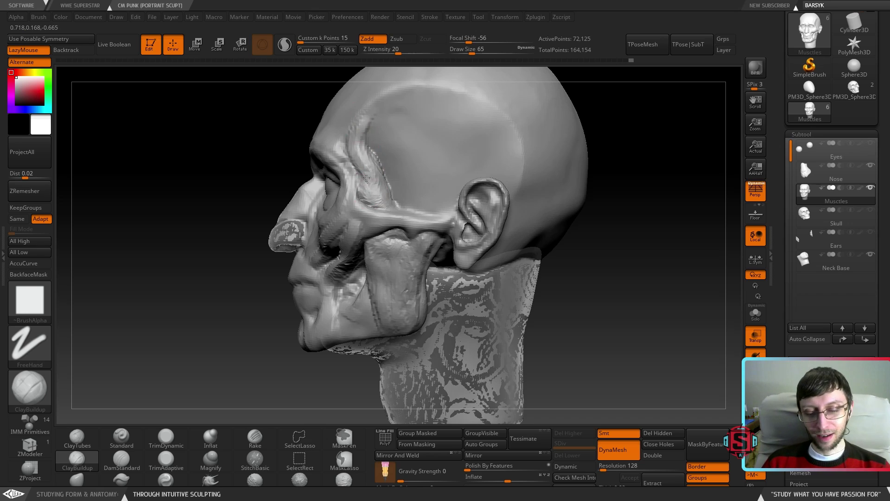
pyautogui.moveTo(369, 173)
pyautogui.mouseDown(button='right')
pyautogui.moveTo(422, 179)
pyautogui.moveTo(411, 174)
pyautogui.mouseUp(button='right')
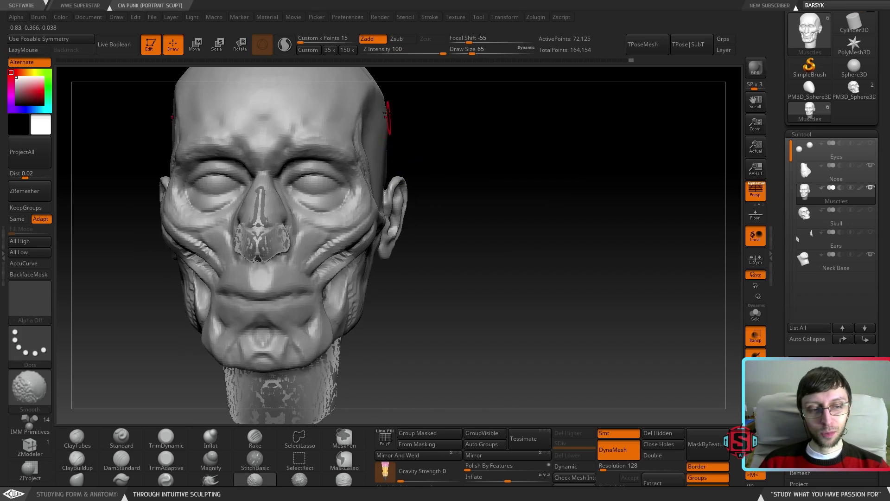
# Lay temporalis strands across the temple from the temporal line down to the cheekbone arch with ClayBuildup
pyautogui.moveTo(364, 145)
pyautogui.mouseDown(button='right')
pyautogui.moveTo(418, 153)
pyautogui.moveTo(447, 139)
pyautogui.moveTo(429, 160)
pyautogui.moveTo(358, 183)
pyautogui.mouseUp(button='right')
pyautogui.moveTo(356, 228)
pyautogui.mouseDown()
pyautogui.moveTo(312, 163)
pyautogui.moveTo(329, 109)
pyautogui.moveTo(344, 101)
pyautogui.moveTo(342, 178)
pyautogui.moveTo(357, 237)
pyautogui.mouseUp()
pyautogui.moveTo(339, 206); pyautogui.dragTo(356, 237)
pyautogui.moveTo(362, 227)
pyautogui.mouseDown(button='right')
pyautogui.moveTo(400, 252)
pyautogui.moveTo(408, 241)
pyautogui.moveTo(387, 222)
pyautogui.mouseUp(button='right')
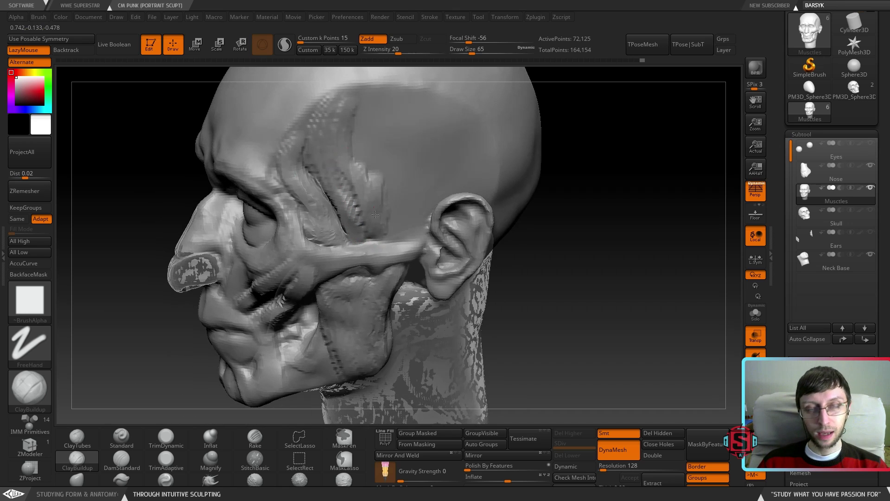
pyautogui.moveTo(384, 218)
pyautogui.mouseDown()
pyautogui.moveTo(419, 226)
pyautogui.moveTo(425, 238)
pyautogui.moveTo(417, 139)
pyautogui.moveTo(403, 204)
pyautogui.moveTo(390, 134)
pyautogui.moveTo(366, 160)
pyautogui.moveTo(356, 125)
pyautogui.moveTo(360, 218)
pyautogui.moveTo(341, 151)
pyautogui.moveTo(380, 202)
pyautogui.moveTo(357, 190)
pyautogui.moveTo(348, 171)
pyautogui.mouseUp()
pyautogui.keyDown('shift'); pyautogui.moveTo(366, 185); pyautogui.dragTo(402, 179); pyautogui.keyUp('shift')
pyautogui.keyDown('ctrl'); pyautogui.moveTo(402, 179); pyautogui.dragTo(402, 149, button='right'); pyautogui.keyUp('ctrl')
pyautogui.keyDown('shift'); pyautogui.moveTo(403, 149); pyautogui.dragTo(403, 147); pyautogui.keyUp('shift')
# Fill in the middle and rear of the temporalis above the ear with further ClayBuildup strands
pyautogui.moveTo(380, 167)
pyautogui.mouseDown(button='right')
pyautogui.moveTo(414, 175)
pyautogui.moveTo(373, 172)
pyautogui.mouseUp(button='right')
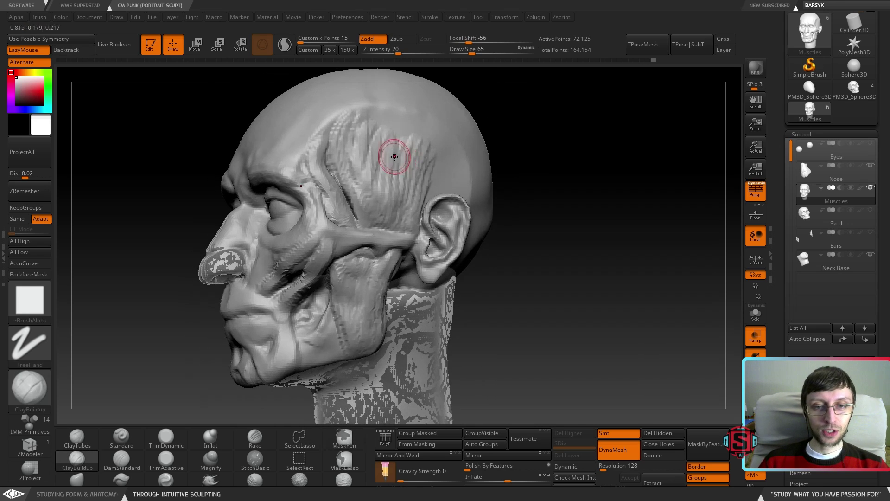
pyautogui.moveTo(383, 143)
pyautogui.mouseDown()
pyautogui.moveTo(377, 141)
pyautogui.moveTo(384, 197)
pyautogui.moveTo(403, 198)
pyautogui.mouseUp()
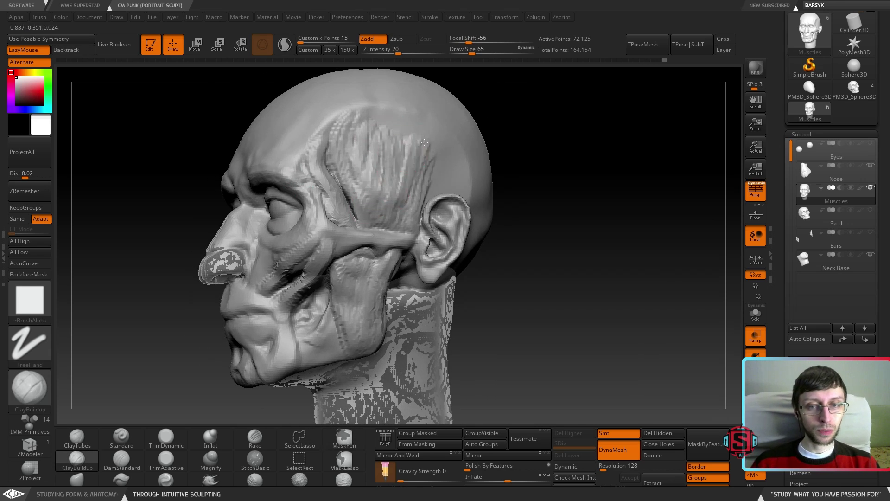
pyautogui.moveTo(423, 135); pyautogui.dragTo(402, 203)
pyautogui.moveTo(435, 144); pyautogui.dragTo(416, 191)
pyautogui.moveTo(443, 148)
pyautogui.mouseDown(button='right')
pyautogui.moveTo(432, 204)
pyautogui.moveTo(434, 184)
pyautogui.moveTo(440, 199)
pyautogui.moveTo(432, 190)
pyautogui.moveTo(438, 164)
pyautogui.mouseUp(button='right')
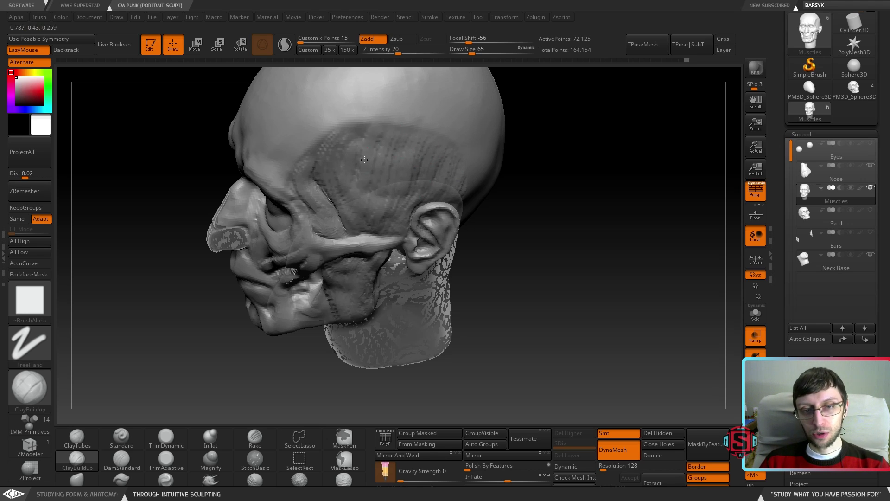
# Smooth the temporalis strands into an even muscle volume
pyautogui.moveTo(368, 188); pyautogui.dragTo(371, 121)
pyautogui.moveTo(397, 170); pyautogui.dragTo(397, 155, button='right')
pyautogui.keyDown('shift'); pyautogui.moveTo(437, 186); pyautogui.dragTo(392, 210); pyautogui.keyUp('shift')
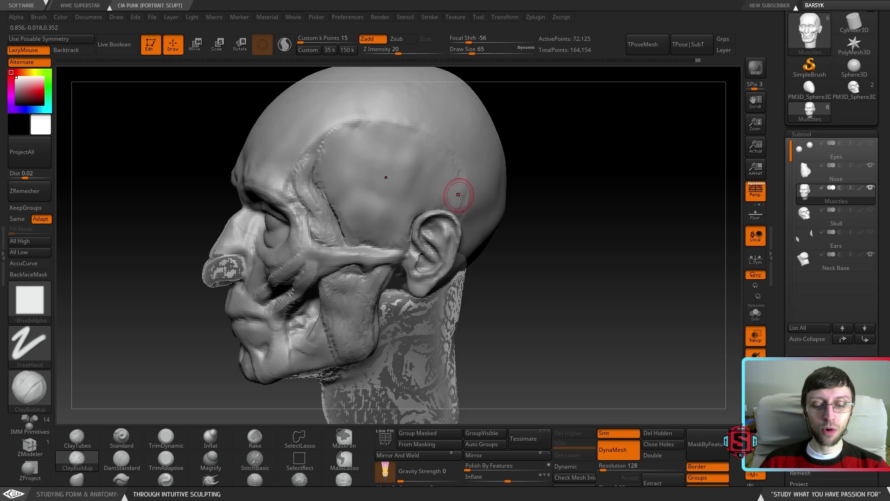
# Sculpt curved rear temporalis fibres fanning from above and behind the ear toward the cheekbone arch with ClayBuildup
pyautogui.moveTo(445, 204); pyautogui.dragTo(439, 207)
pyautogui.moveTo(458, 189); pyautogui.dragTo(434, 204)
pyautogui.moveTo(457, 180); pyautogui.dragTo(414, 205)
pyautogui.moveTo(462, 177)
pyautogui.mouseDown()
pyautogui.moveTo(409, 205)
pyautogui.moveTo(458, 169)
pyautogui.moveTo(410, 202)
pyautogui.mouseUp()
pyautogui.moveTo(450, 162)
pyautogui.mouseDown()
pyautogui.moveTo(393, 223)
pyautogui.moveTo(371, 197)
pyautogui.mouseUp()
pyautogui.moveTo(413, 173); pyautogui.dragTo(369, 213)
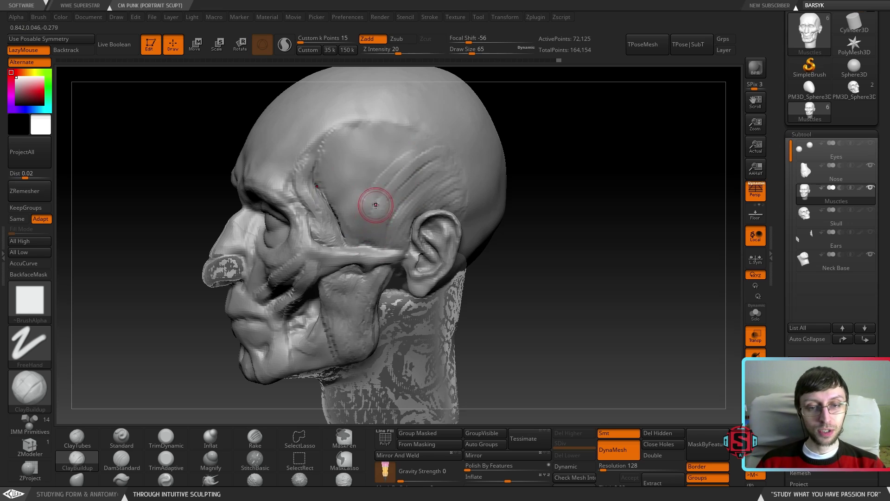
# Sculpt the middle and front temporalis fibres, converging from the temporal line toward the cheekbone arch
pyautogui.moveTo(427, 157); pyautogui.dragTo(391, 211)
pyautogui.moveTo(416, 142)
pyautogui.mouseDown()
pyautogui.moveTo(381, 208)
pyautogui.moveTo(366, 204)
pyautogui.mouseUp()
pyautogui.moveTo(384, 135); pyautogui.dragTo(352, 211)
pyautogui.moveTo(357, 137)
pyautogui.mouseDown()
pyautogui.moveTo(349, 204)
pyautogui.moveTo(334, 190)
pyautogui.mouseUp()
pyautogui.moveTo(327, 133); pyautogui.dragTo(340, 208)
pyautogui.moveTo(316, 160)
pyautogui.mouseDown()
pyautogui.moveTo(324, 188)
pyautogui.moveTo(347, 205)
pyautogui.mouseUp()
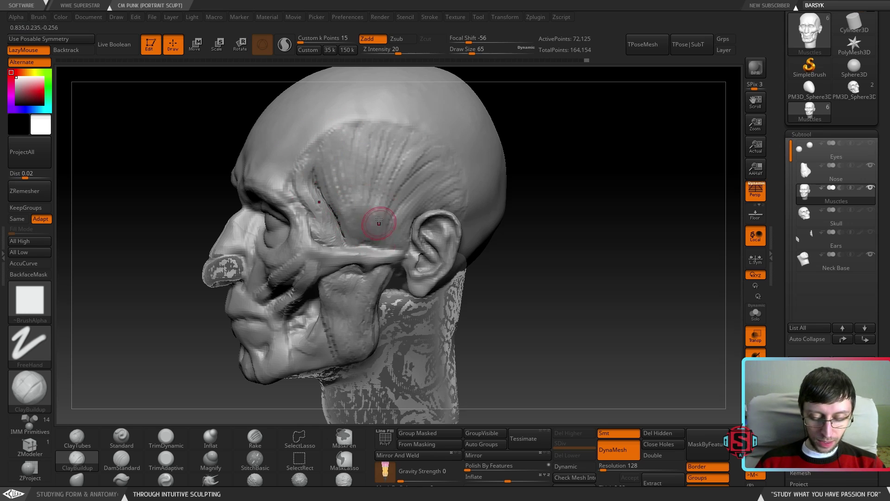
pyautogui.moveTo(352, 223); pyautogui.dragTo(351, 239)
# Add clay to the groove behind the eye socket and re-DynaMesh the Muscles subtool at resolution 128
pyautogui.moveTo(388, 232)
pyautogui.mouseDown(button='right')
pyautogui.moveTo(427, 230)
pyautogui.moveTo(408, 225)
pyautogui.moveTo(445, 130)
pyautogui.mouseUp(button='right')
pyautogui.press('ctrl')
pyautogui.moveTo(398, 196)
pyautogui.mouseDown(button='right')
pyautogui.moveTo(391, 189)
pyautogui.moveTo(359, 207)
pyautogui.moveTo(381, 200)
pyautogui.mouseUp(button='right')
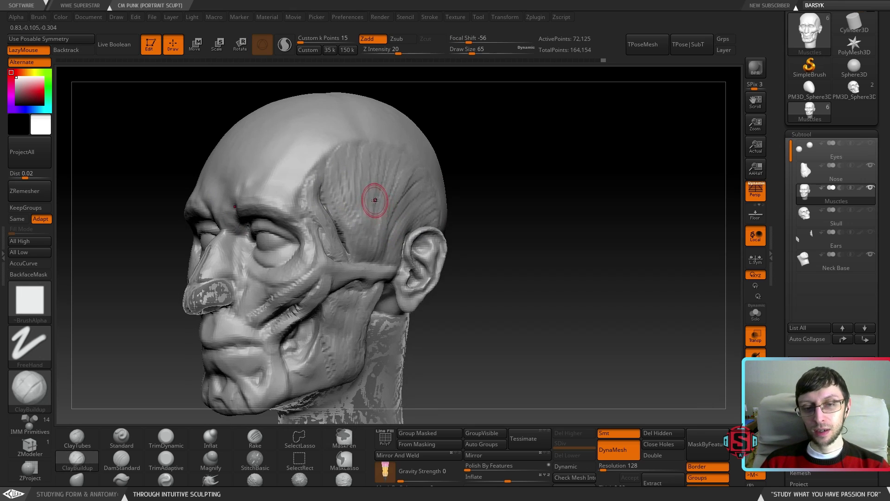
pyautogui.moveTo(382, 211)
pyautogui.mouseDown(button='right')
pyautogui.moveTo(399, 181)
pyautogui.moveTo(405, 215)
pyautogui.moveTo(367, 238)
pyautogui.moveTo(411, 241)
pyautogui.moveTo(378, 232)
pyautogui.moveTo(347, 205)
pyautogui.mouseUp(button='right')
pyautogui.press('shift')
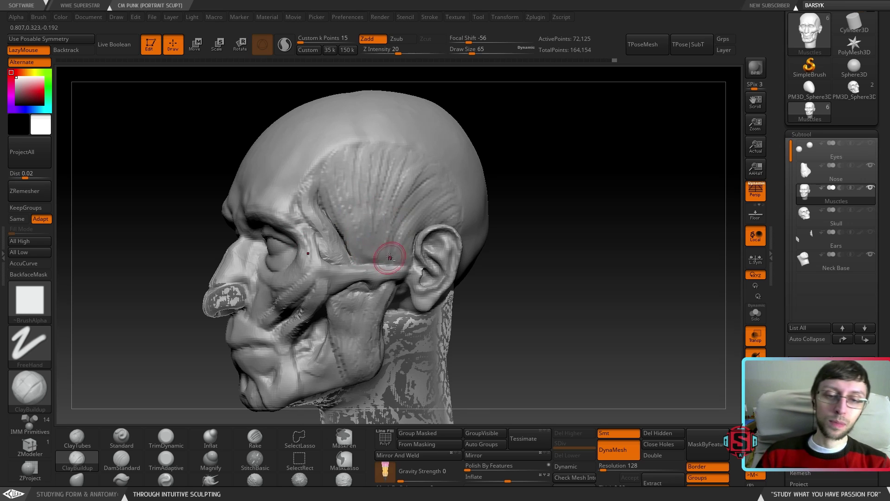
pyautogui.moveTo(441, 185); pyautogui.dragTo(347, 244, button='right')
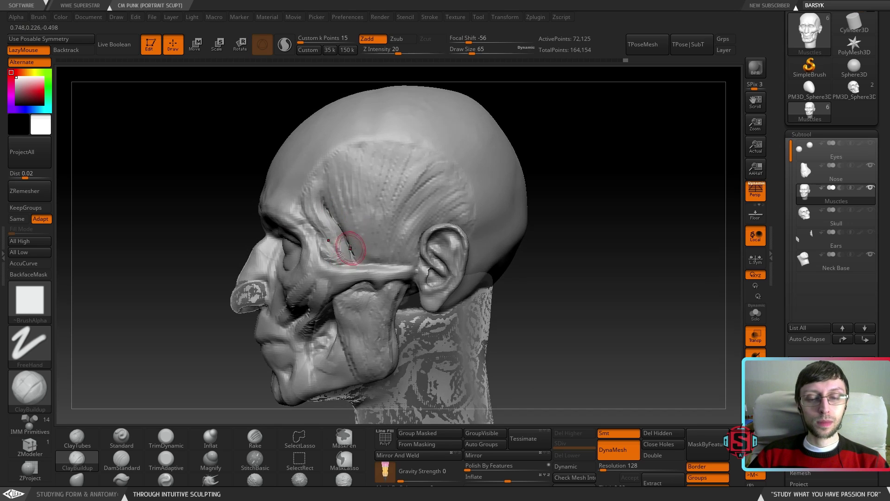
pyautogui.moveTo(335, 230); pyautogui.dragTo(328, 206)
pyautogui.keyDown('ctrl'); pyautogui.moveTo(591, 249); pyautogui.dragTo(634, 301); pyautogui.keyUp('ctrl')
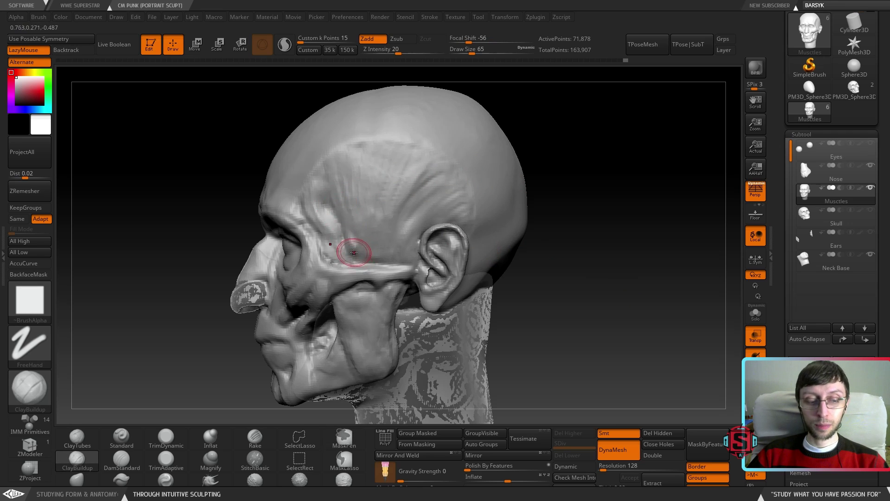
# Fill the remaining groove at the temporalis front edge with ClayBuildup, blending it into the bone beside the eye socket
pyautogui.press('shift')
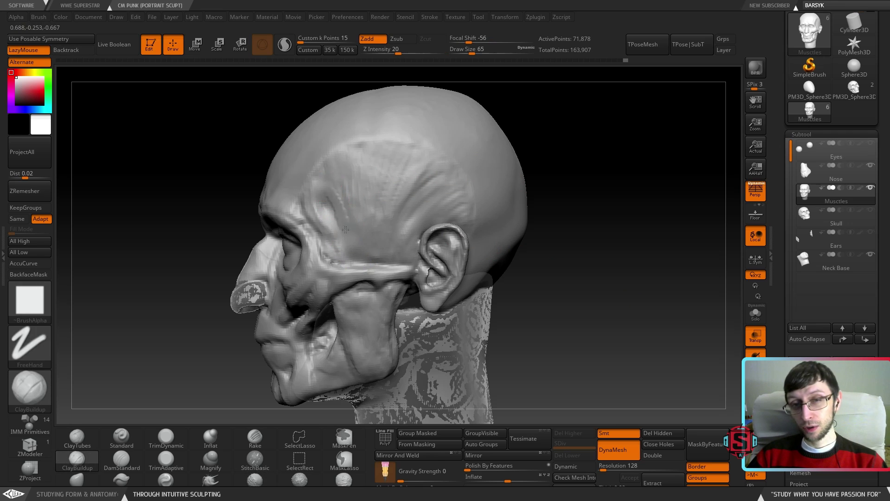
pyautogui.moveTo(320, 218); pyautogui.dragTo(308, 196)
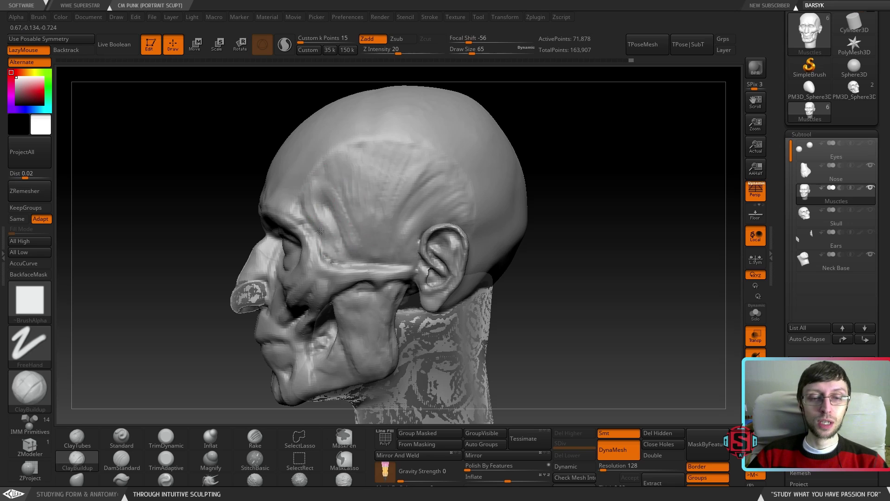
pyautogui.moveTo(321, 231); pyautogui.dragTo(332, 253)
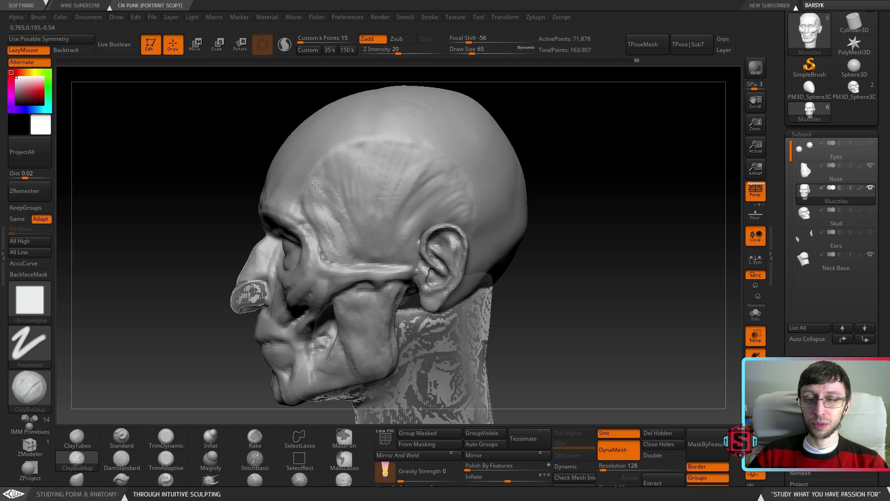
pyautogui.moveTo(344, 211); pyautogui.dragTo(348, 216)
pyautogui.moveTo(347, 196)
pyautogui.mouseDown(button='right')
pyautogui.moveTo(342, 180)
pyautogui.moveTo(371, 202)
pyautogui.moveTo(348, 193)
pyautogui.mouseUp(button='right')
pyautogui.moveTo(345, 271)
pyautogui.mouseDown(button='right')
pyautogui.moveTo(357, 273)
pyautogui.moveTo(348, 267)
pyautogui.mouseUp(button='right')
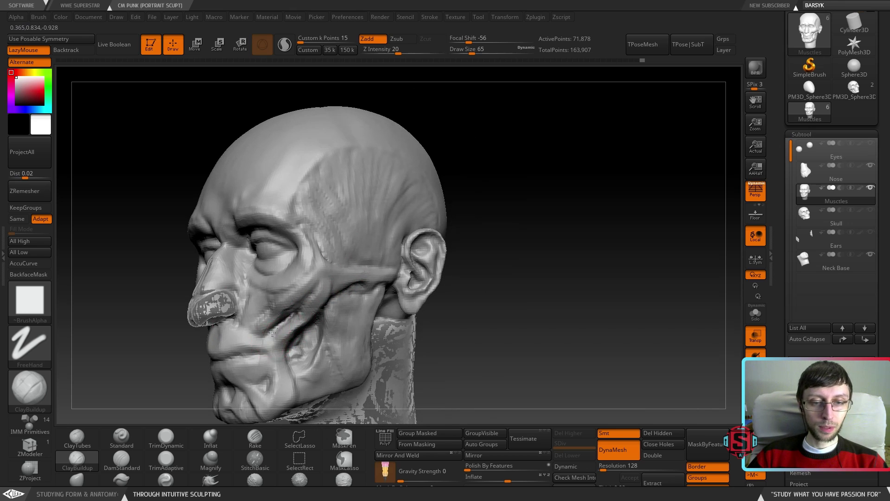
# Clear the mask and re-DynaMesh the Muscles subtool at resolution 128 to even out the added temple clay
pyautogui.moveTo(272, 335)
pyautogui.mouseDown(button='right')
pyautogui.moveTo(283, 323)
pyautogui.moveTo(307, 323)
pyautogui.moveTo(304, 303)
pyautogui.mouseUp(button='right')
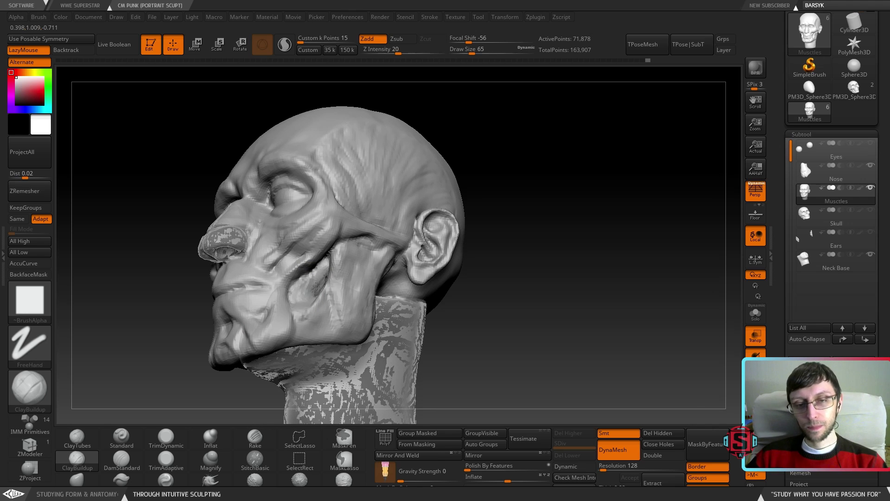
pyautogui.moveTo(417, 238)
pyautogui.mouseDown(button='right')
pyautogui.moveTo(391, 235)
pyautogui.moveTo(371, 206)
pyautogui.mouseUp(button='right')
pyautogui.keyDown('ctrl'); pyautogui.rightClick(375, 225); pyautogui.keyUp('ctrl')
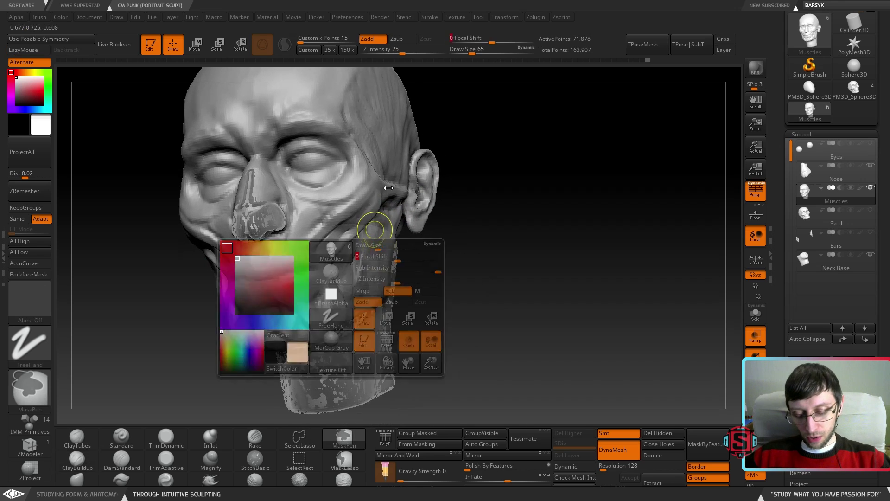
pyautogui.keyDown('ctrl'); pyautogui.moveTo(382, 243); pyautogui.dragTo(455, 225, button='right'); pyautogui.keyUp('ctrl')
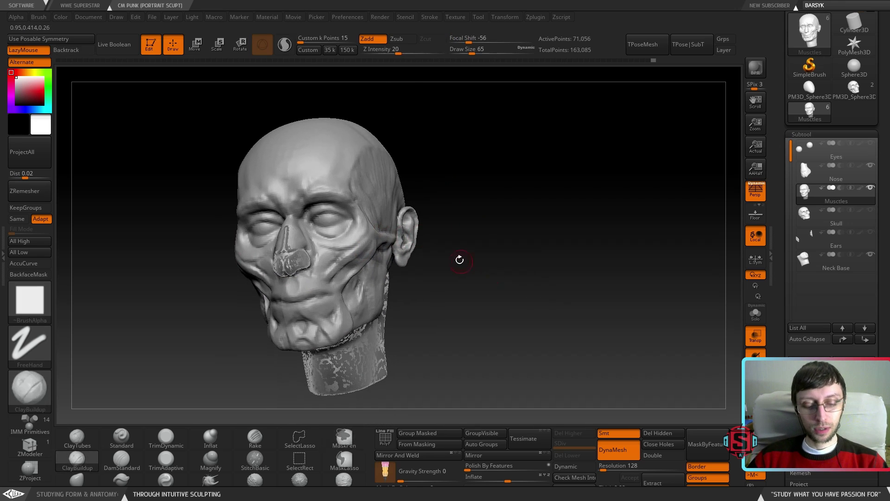
# Smooth the cheek hollow in front of the masseter and switch to the TrimDynamic brush for flattening the cheek forms
pyautogui.moveTo(340, 298)
pyautogui.mouseDown(button='right')
pyautogui.moveTo(391, 298)
pyautogui.moveTo(356, 285)
pyautogui.moveTo(345, 271)
pyautogui.moveTo(377, 293)
pyautogui.moveTo(367, 294)
pyautogui.moveTo(387, 214)
pyautogui.moveTo(406, 214)
pyautogui.moveTo(368, 241)
pyautogui.mouseUp(button='right')
pyautogui.press('shift')
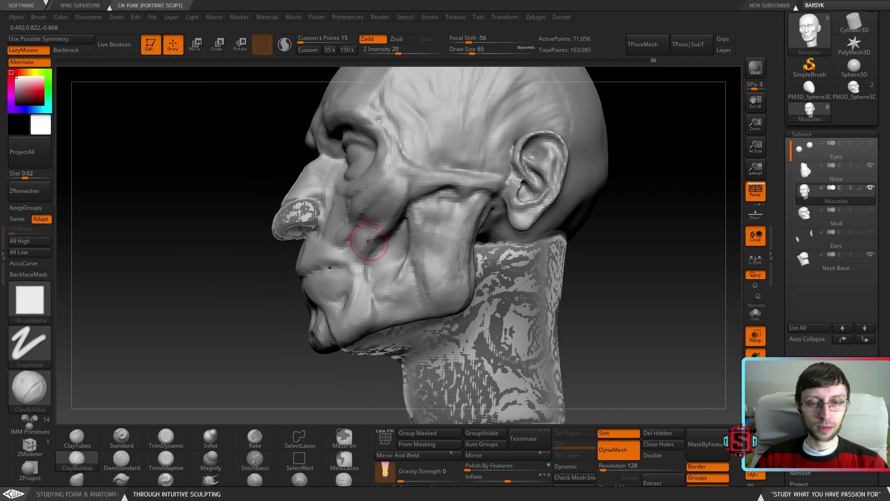
pyautogui.click(166, 438)
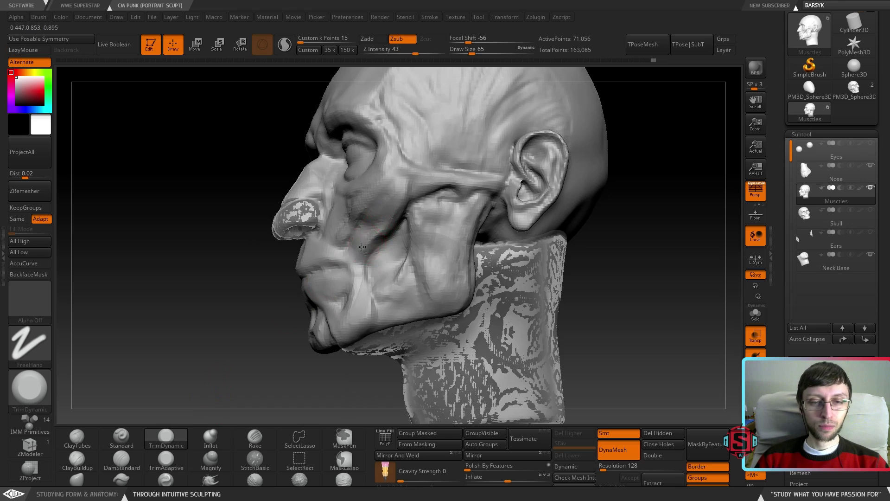
pyautogui.moveTo(386, 224)
pyautogui.mouseDown(button='right')
pyautogui.moveTo(366, 222)
pyautogui.moveTo(389, 219)
pyautogui.moveTo(375, 239)
pyautogui.mouseUp(button='right')
pyautogui.moveTo(402, 196); pyautogui.dragTo(344, 236, button='right')
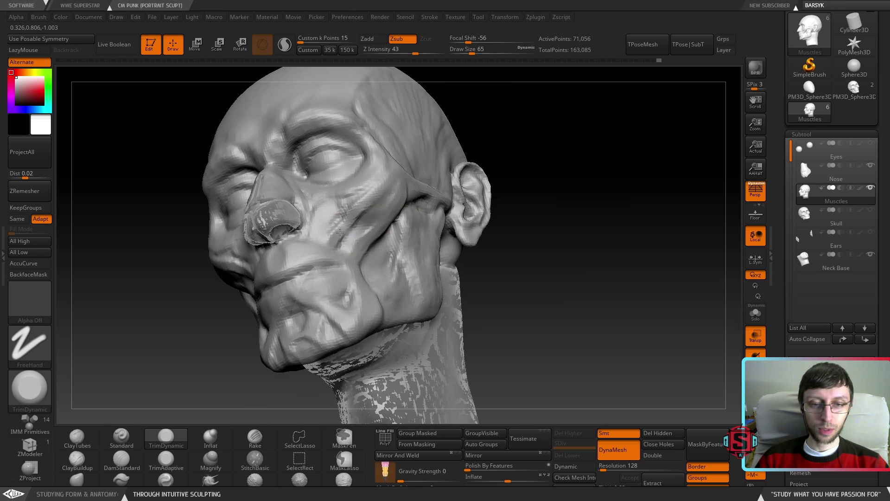
# Build up the cheek muscle strands below the cheekbone on the Muscles subtool with the ClayBuildup brush
pyautogui.moveTo(379, 170); pyautogui.dragTo(325, 202, button='right')
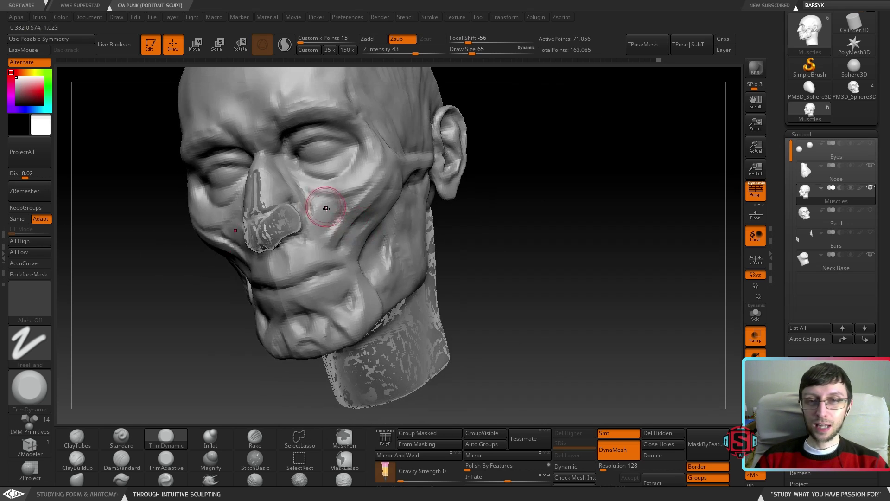
pyautogui.moveTo(315, 232); pyautogui.dragTo(401, 258, button='right')
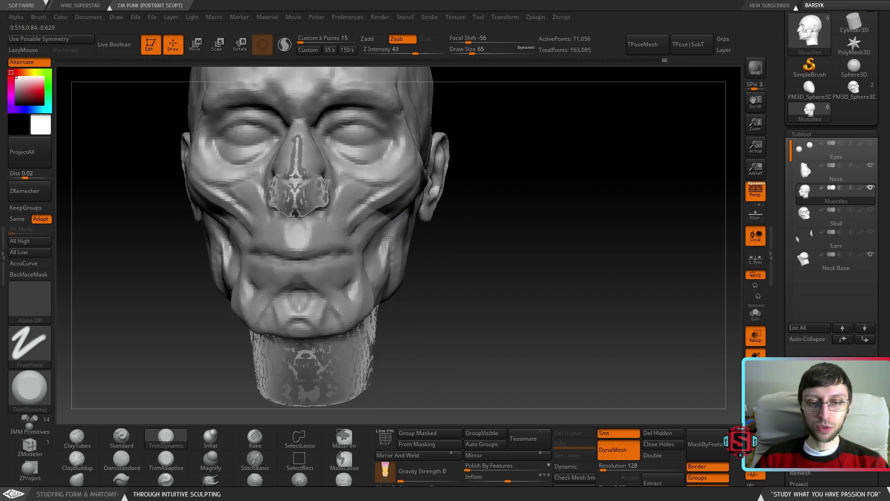
pyautogui.press('ctrl')
pyautogui.moveTo(399, 225)
pyautogui.mouseDown(button='right')
pyautogui.moveTo(371, 232)
pyautogui.moveTo(403, 242)
pyautogui.moveTo(373, 284)
pyautogui.moveTo(355, 290)
pyautogui.moveTo(400, 269)
pyautogui.moveTo(388, 231)
pyautogui.moveTo(405, 246)
pyautogui.moveTo(392, 252)
pyautogui.moveTo(434, 249)
pyautogui.moveTo(447, 233)
pyautogui.moveTo(457, 247)
pyautogui.moveTo(453, 236)
pyautogui.moveTo(431, 265)
pyautogui.mouseUp(button='right')
pyautogui.press('ctrl')
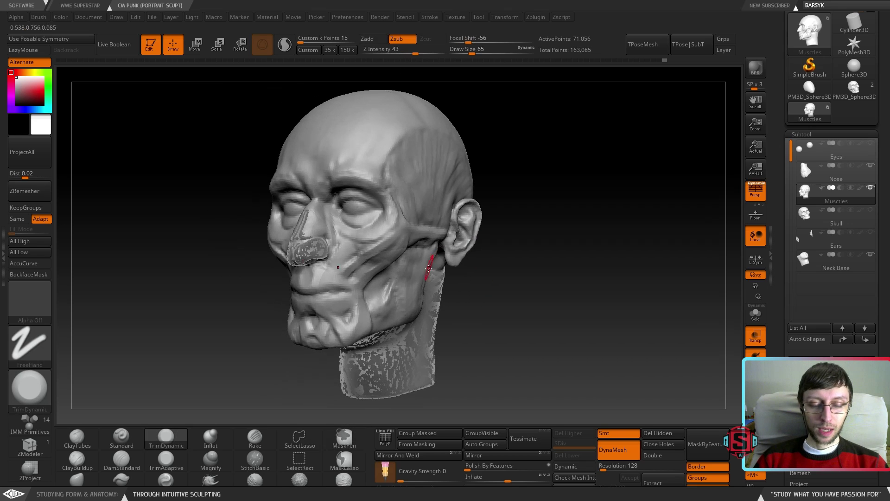
pyautogui.keyDown('ctrl'); pyautogui.moveTo(473, 220); pyautogui.dragTo(447, 214, button='right'); pyautogui.keyUp('ctrl')
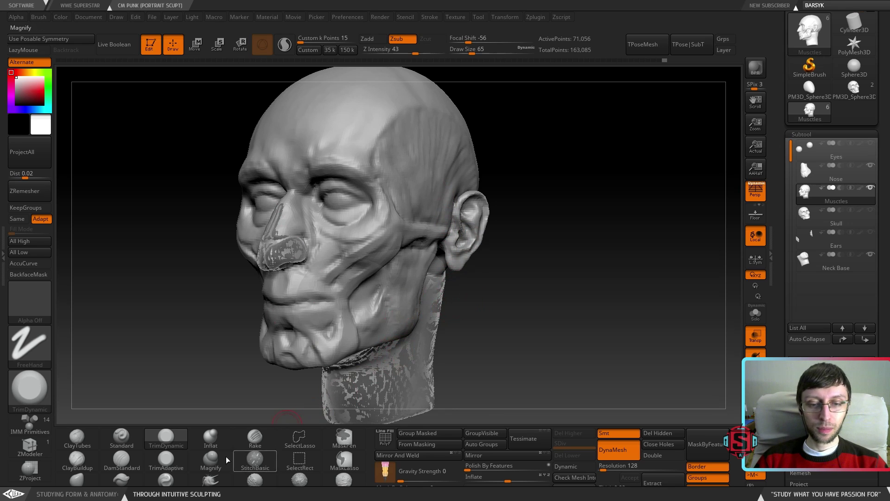
pyautogui.click(77, 460)
pyautogui.moveTo(408, 287)
pyautogui.mouseDown(button='right')
pyautogui.moveTo(353, 281)
pyautogui.moveTo(378, 169)
pyautogui.mouseUp(button='right')
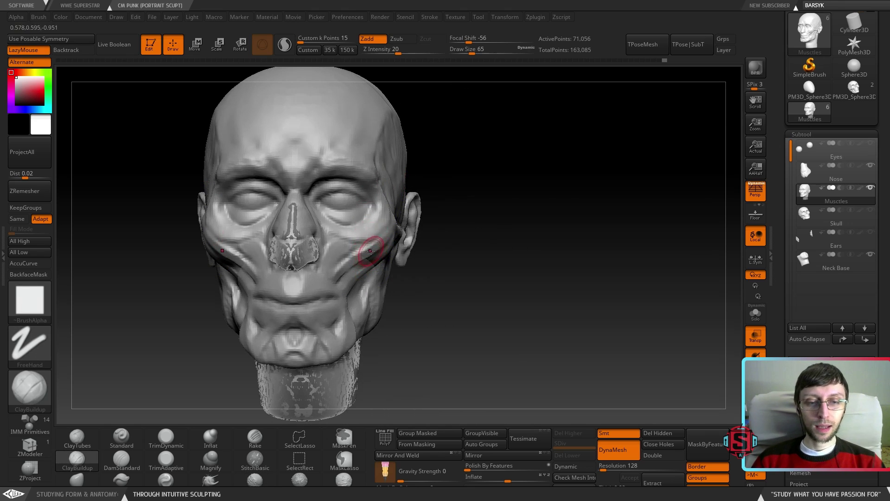
pyautogui.moveTo(352, 264); pyautogui.dragTo(347, 263, button='right')
pyautogui.moveTo(346, 263); pyautogui.dragTo(350, 285)
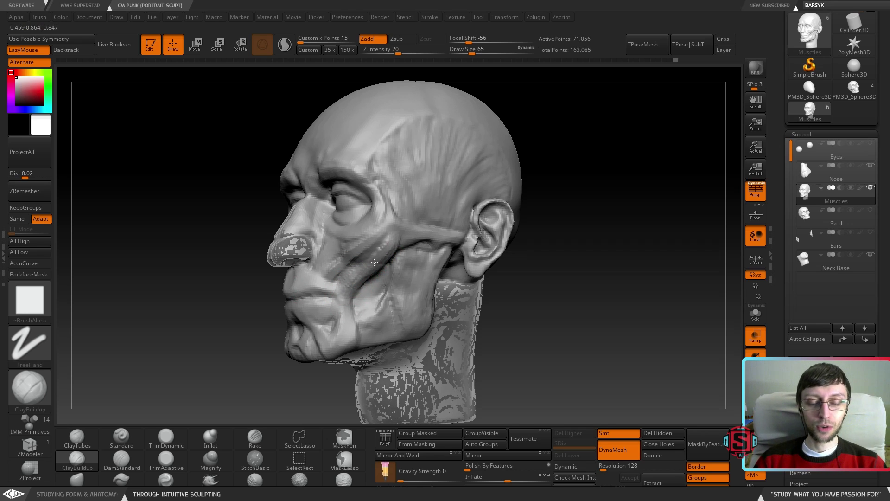
# Extend the cheek muscle strands diagonally from the cheekbone down to the corner of the mouth
pyautogui.moveTo(360, 272)
pyautogui.mouseDown(button='right')
pyautogui.moveTo(385, 268)
pyautogui.moveTo(365, 263)
pyautogui.mouseUp(button='right')
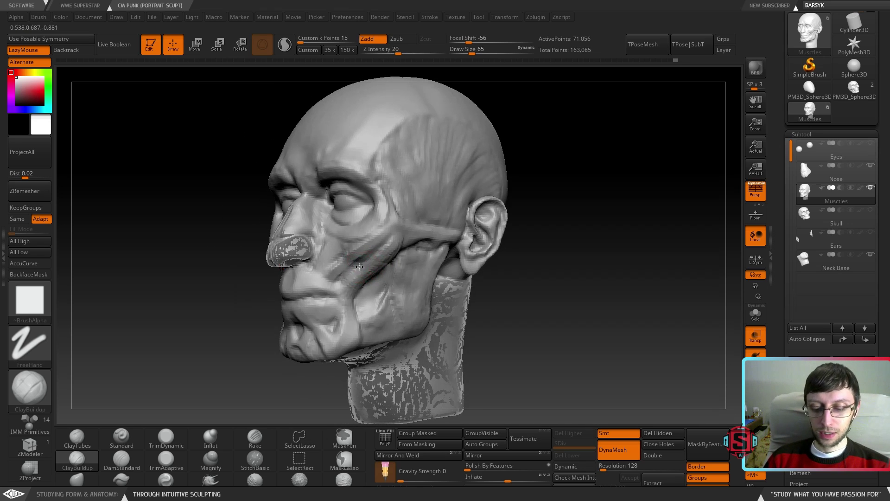
pyautogui.moveTo(377, 253); pyautogui.dragTo(356, 276, button='right')
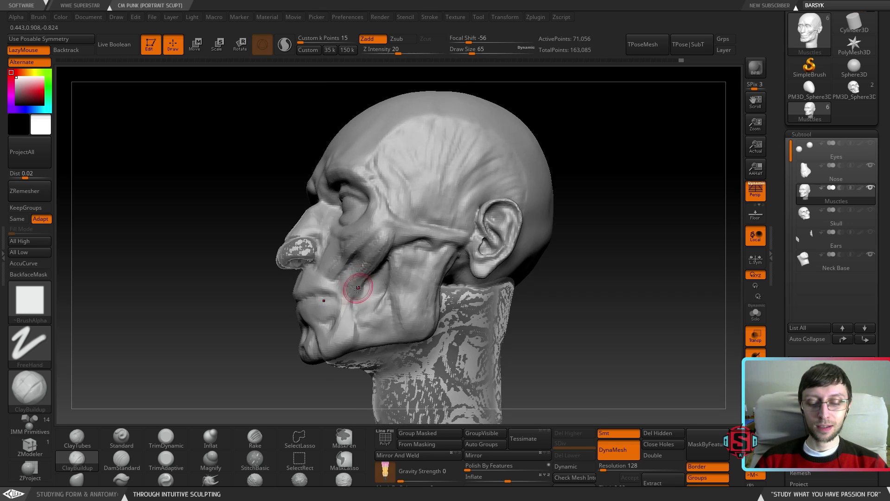
pyautogui.moveTo(353, 297)
pyautogui.mouseDown(button='right')
pyautogui.moveTo(362, 280)
pyautogui.moveTo(379, 278)
pyautogui.mouseUp(button='right')
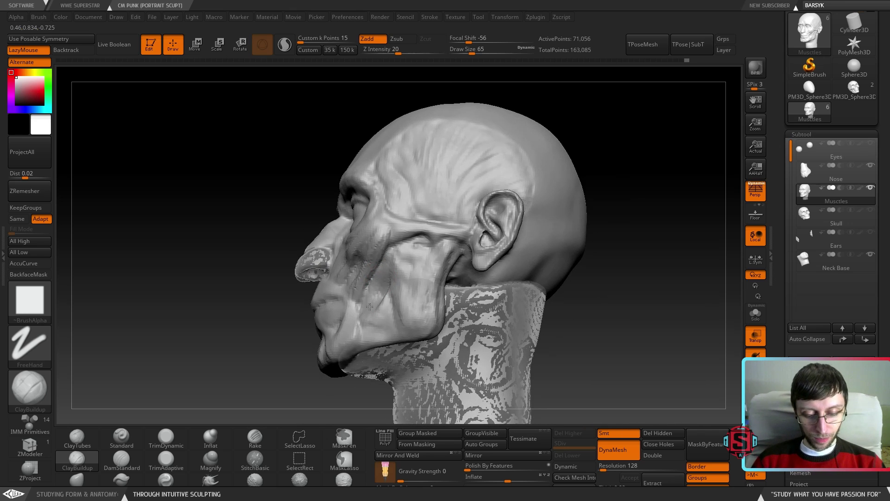
pyautogui.moveTo(368, 293)
pyautogui.mouseDown(button='right')
pyautogui.moveTo(400, 307)
pyautogui.moveTo(403, 211)
pyautogui.moveTo(423, 283)
pyautogui.moveTo(367, 274)
pyautogui.moveTo(397, 274)
pyautogui.moveTo(377, 227)
pyautogui.moveTo(382, 281)
pyautogui.moveTo(331, 303)
pyautogui.mouseUp(button='right')
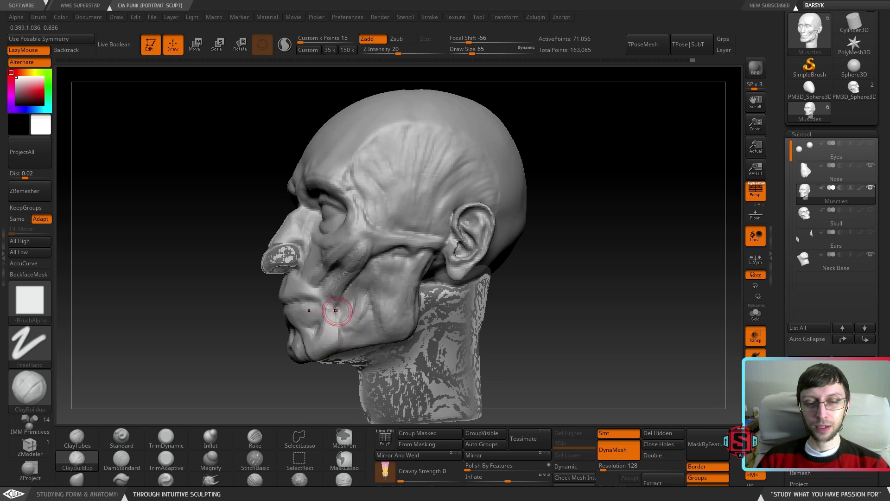
pyautogui.moveTo(347, 327)
pyautogui.mouseDown(button='right')
pyautogui.moveTo(431, 304)
pyautogui.moveTo(431, 292)
pyautogui.moveTo(421, 314)
pyautogui.moveTo(443, 308)
pyautogui.moveTo(397, 279)
pyautogui.moveTo(441, 278)
pyautogui.moveTo(367, 288)
pyautogui.moveTo(332, 267)
pyautogui.mouseUp(button='right')
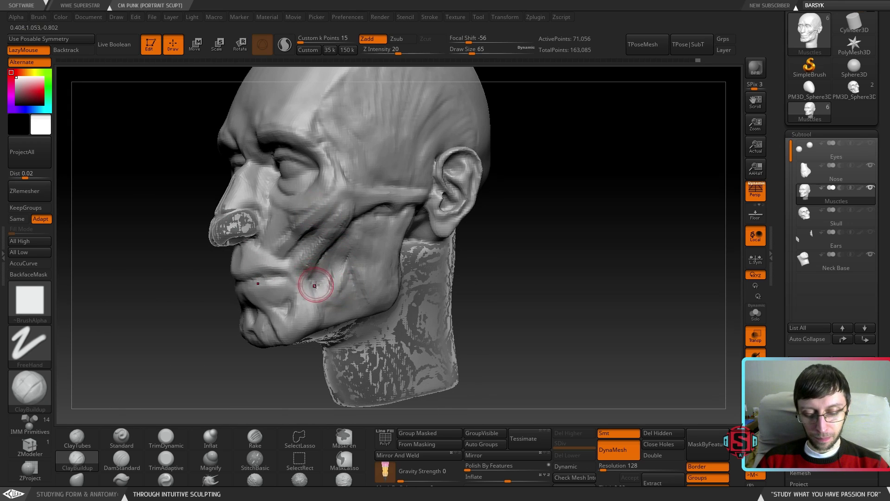
pyautogui.moveTo(312, 281); pyautogui.dragTo(311, 284, button='right')
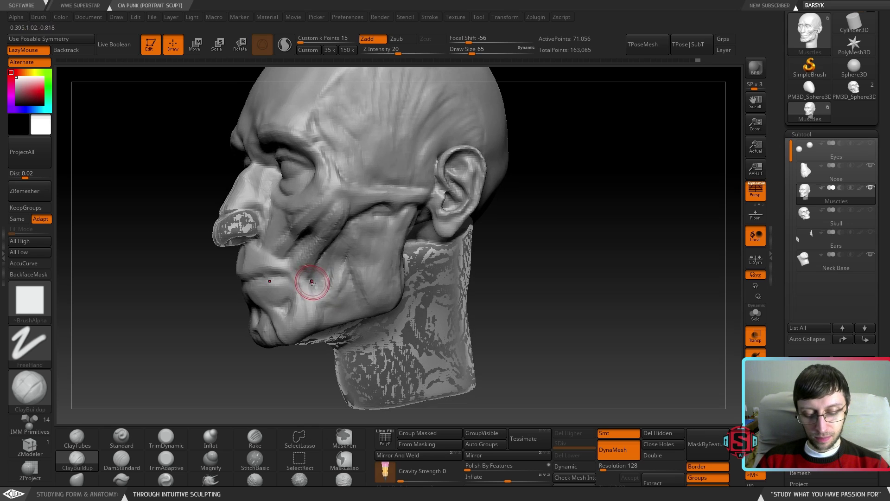
pyautogui.moveTo(329, 294); pyautogui.dragTo(280, 290, button='right')
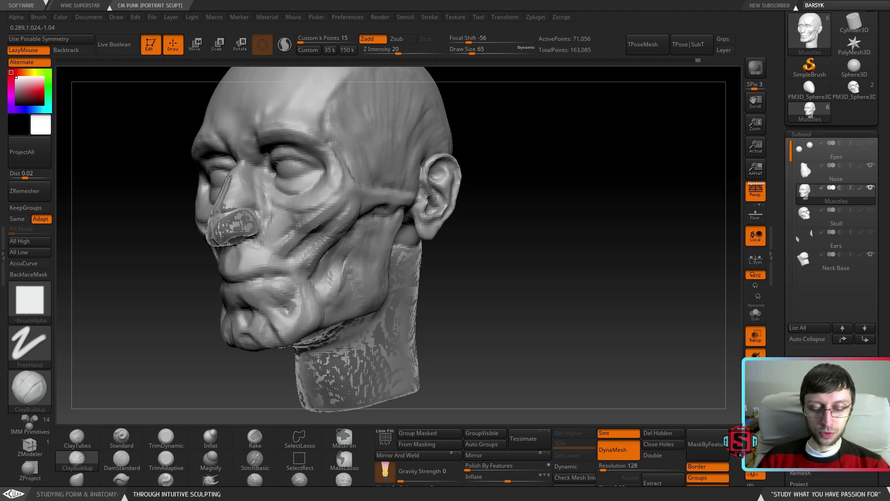
# Build up clay around the mouth corner and lips, and undo the last two strokes
pyautogui.moveTo(304, 307)
pyautogui.mouseDown(button='right')
pyautogui.moveTo(260, 306)
pyautogui.moveTo(301, 306)
pyautogui.mouseUp(button='right')
pyautogui.moveTo(290, 323)
pyautogui.mouseDown()
pyautogui.moveTo(297, 310)
pyautogui.moveTo(318, 306)
pyautogui.mouseUp()
pyautogui.moveTo(318, 306)
pyautogui.mouseDown(button='right')
pyautogui.moveTo(274, 297)
pyautogui.moveTo(302, 280)
pyautogui.moveTo(318, 304)
pyautogui.mouseUp(button='right')
pyautogui.moveTo(266, 281); pyautogui.dragTo(283, 290)
pyautogui.hotkey('ctrl', 'z')
pyautogui.hotkey('ctrl', 'z')
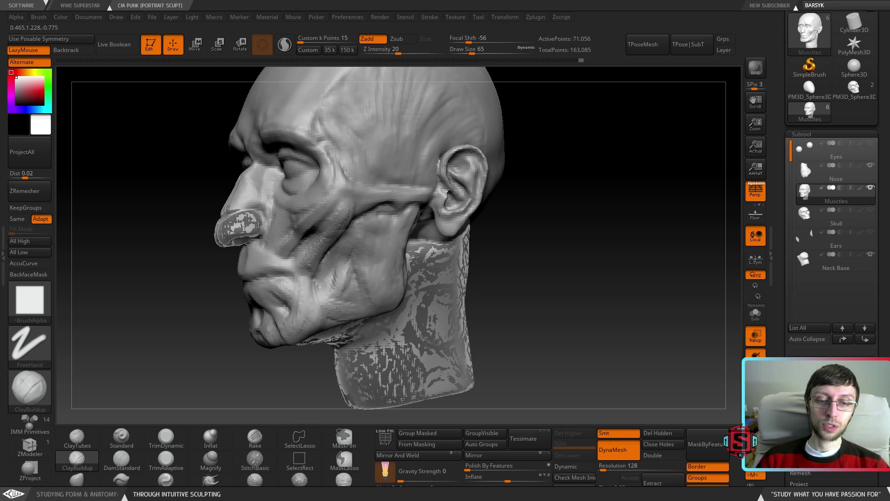
# Smooth the side of the jaw and add clay along the lower jaw near the chin
pyautogui.keyDown('shift'); pyautogui.moveTo(357, 304); pyautogui.dragTo(349, 263); pyautogui.keyUp('shift')
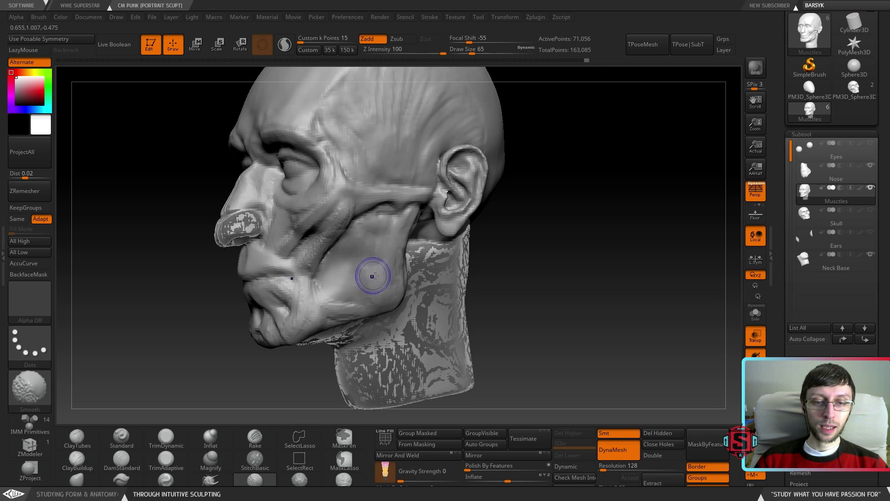
pyautogui.moveTo(327, 309); pyautogui.dragTo(325, 312)
pyautogui.moveTo(358, 308); pyautogui.dragTo(352, 304, button='right')
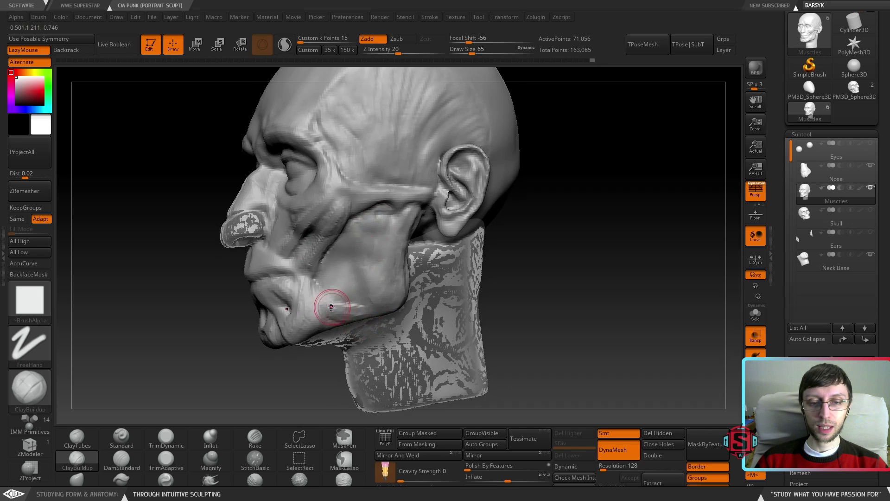
# Build up the masseter with strokes running from the cheekbone down to the jaw angle
pyautogui.moveTo(337, 278); pyautogui.dragTo(316, 276)
pyautogui.moveTo(315, 276)
pyautogui.mouseDown()
pyautogui.moveTo(324, 276)
pyautogui.moveTo(310, 278)
pyautogui.mouseUp()
pyautogui.moveTo(361, 263); pyautogui.dragTo(365, 283)
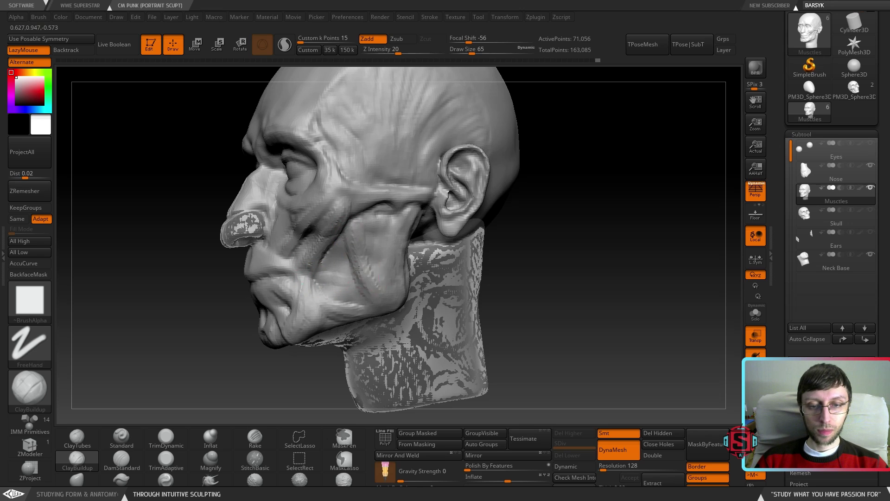
pyautogui.moveTo(353, 259)
pyautogui.mouseDown()
pyautogui.moveTo(361, 287)
pyautogui.moveTo(380, 303)
pyautogui.mouseUp()
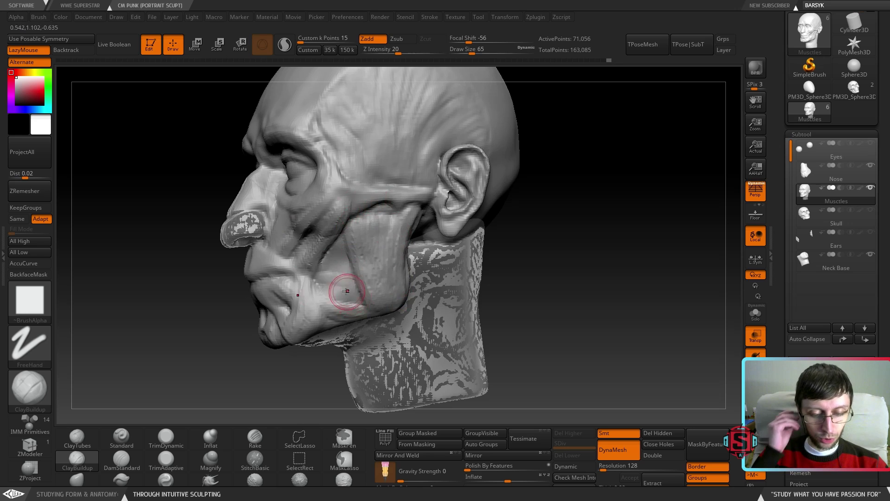
# Sculpt muscle bands from the mouth corner backward along the lower jaw to the masseter
pyautogui.moveTo(318, 278); pyautogui.dragTo(332, 284, button='right')
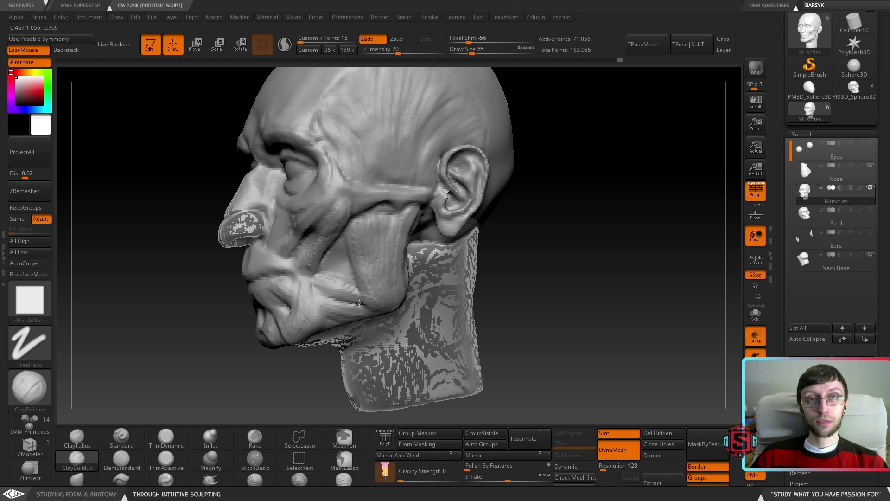
pyautogui.moveTo(360, 301)
pyautogui.mouseDown(button='right')
pyautogui.moveTo(404, 298)
pyautogui.moveTo(363, 298)
pyautogui.moveTo(385, 297)
pyautogui.moveTo(375, 296)
pyautogui.moveTo(381, 349)
pyautogui.moveTo(375, 306)
pyautogui.moveTo(344, 310)
pyautogui.mouseUp(button='right')
pyautogui.moveTo(364, 316)
pyautogui.mouseDown()
pyautogui.moveTo(345, 308)
pyautogui.moveTo(362, 317)
pyautogui.mouseUp()
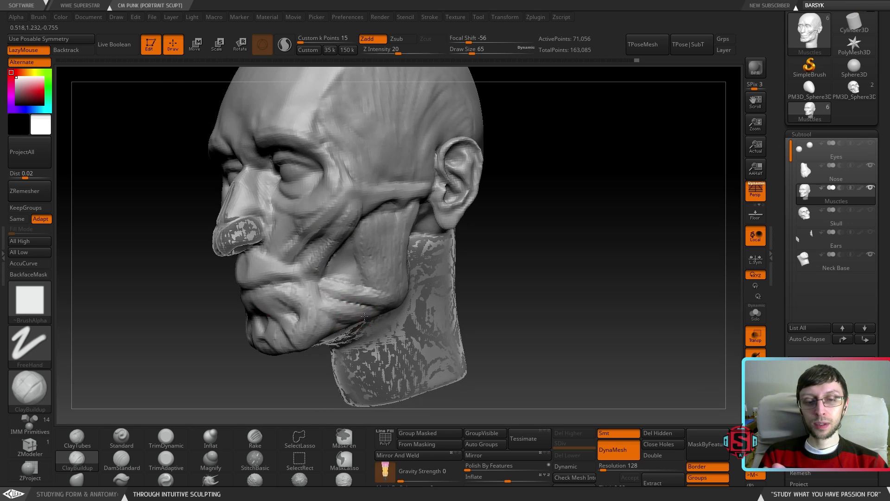
pyautogui.moveTo(363, 314); pyautogui.dragTo(348, 317, button='right')
pyautogui.moveTo(366, 316); pyautogui.dragTo(357, 317)
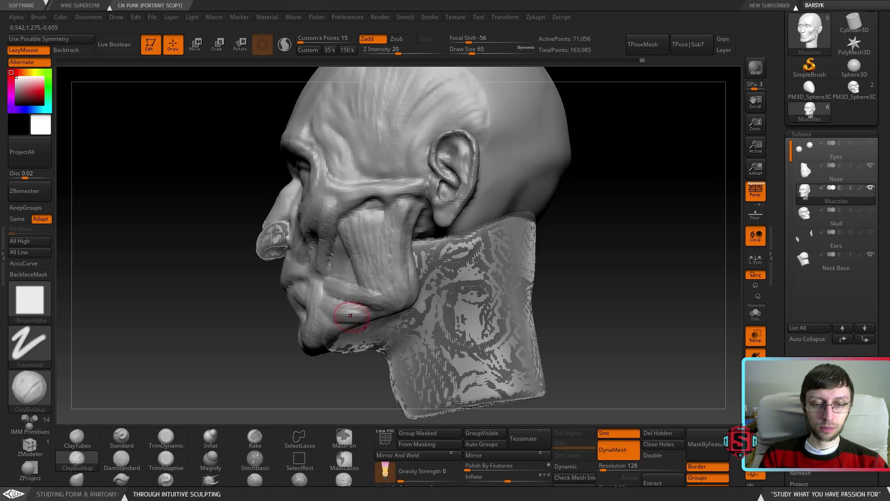
# Add thin muscle strands fanning from the mouth corner across the lower cheek over the masseter
pyautogui.moveTo(328, 301)
pyautogui.mouseDown(button='right')
pyautogui.moveTo(334, 265)
pyautogui.moveTo(338, 278)
pyautogui.mouseUp(button='right')
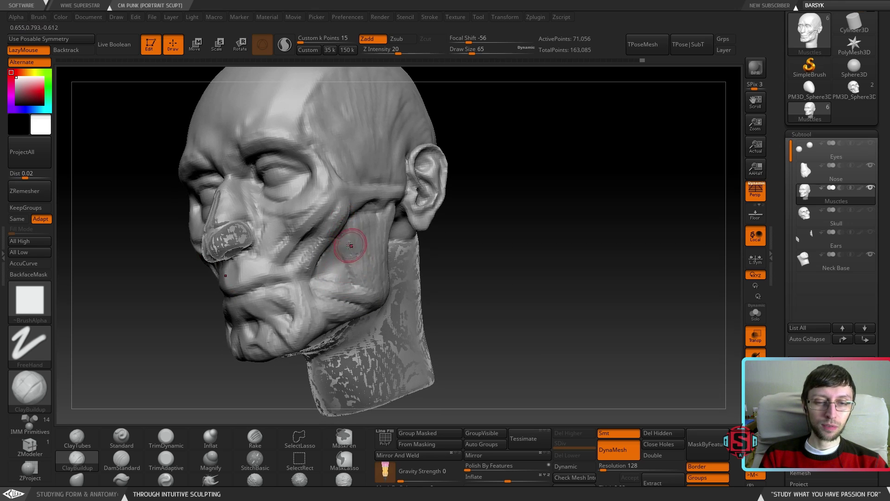
pyautogui.moveTo(353, 278); pyautogui.dragTo(352, 279, button='right')
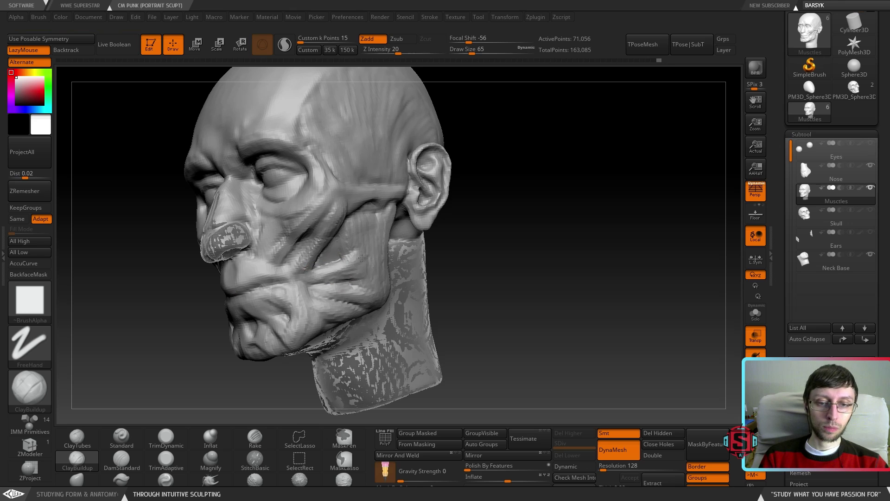
pyautogui.moveTo(361, 268)
pyautogui.mouseDown(button='right')
pyautogui.moveTo(306, 274)
pyautogui.moveTo(365, 279)
pyautogui.moveTo(348, 283)
pyautogui.moveTo(355, 306)
pyautogui.moveTo(348, 282)
pyautogui.moveTo(320, 271)
pyautogui.moveTo(350, 259)
pyautogui.moveTo(348, 273)
pyautogui.mouseUp(button='right')
pyautogui.keyDown('ctrl'); pyautogui.moveTo(391, 173); pyautogui.dragTo(331, 268, button='right'); pyautogui.keyUp('ctrl')
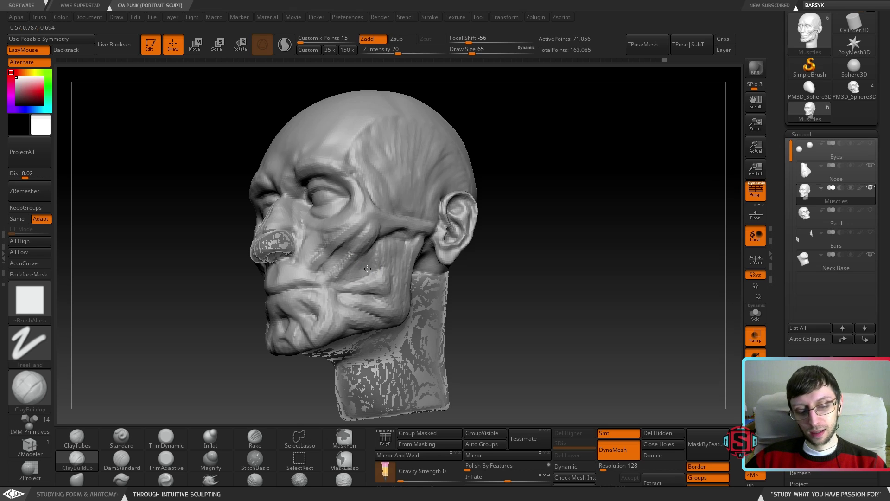
pyautogui.moveTo(436, 246); pyautogui.dragTo(362, 275, button='right')
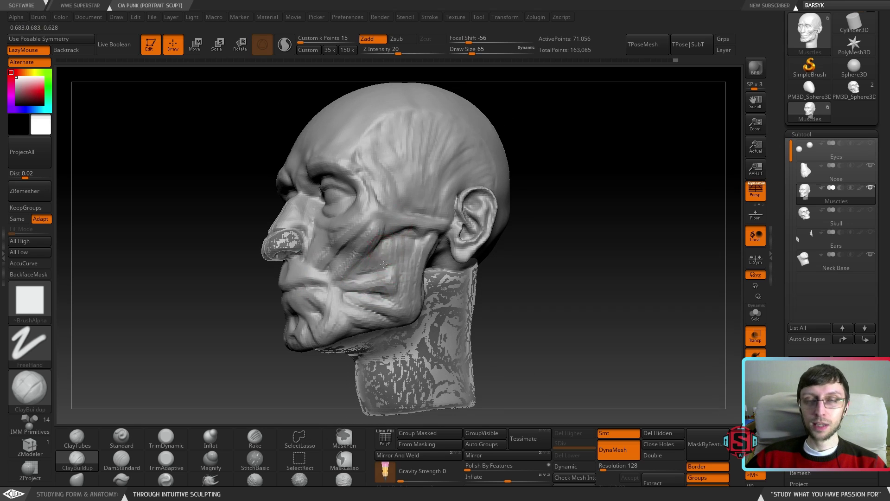
# Build up the muscle strands beside the nose, running from below the eyes toward the upper lip
pyautogui.moveTo(407, 298); pyautogui.dragTo(439, 304, button='right')
pyautogui.keyDown('ctrl'); pyautogui.moveTo(433, 241); pyautogui.dragTo(417, 236, button='right'); pyautogui.keyUp('ctrl')
pyautogui.moveTo(396, 273); pyautogui.dragTo(390, 299, button='right')
pyautogui.keyDown('ctrl'); pyautogui.moveTo(377, 258); pyautogui.dragTo(384, 255, button='right'); pyautogui.keyUp('ctrl')
pyautogui.keyDown('alt'); pyautogui.moveTo(353, 224); pyautogui.dragTo(382, 235, button='right'); pyautogui.keyUp('alt')
pyautogui.keyDown('ctrl'); pyautogui.moveTo(348, 205); pyautogui.dragTo(358, 208, button='right'); pyautogui.keyUp('ctrl')
pyautogui.moveTo(392, 272); pyautogui.dragTo(374, 324, button='right')
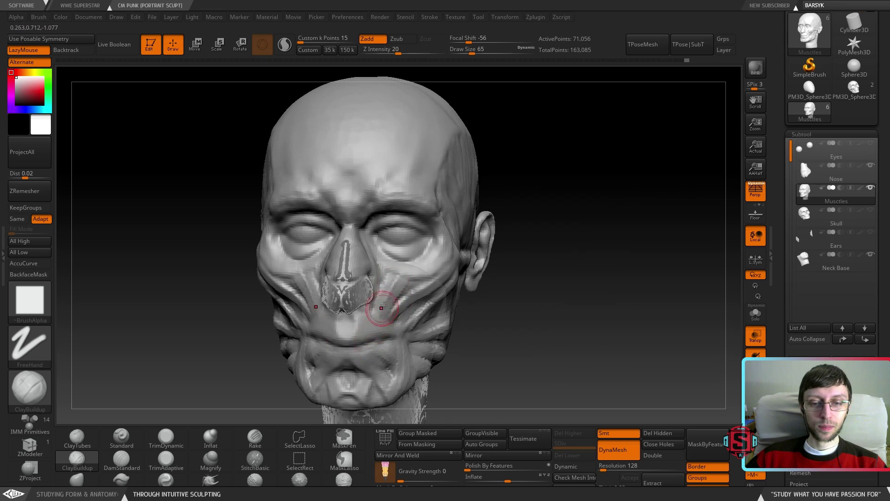
pyautogui.press('shift')
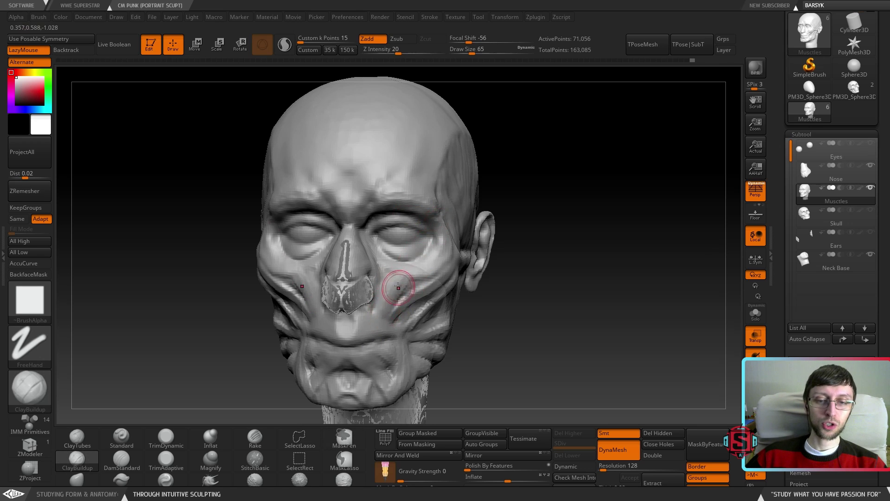
pyautogui.moveTo(429, 276)
pyautogui.mouseDown(button='right')
pyautogui.moveTo(503, 280)
pyautogui.moveTo(412, 331)
pyautogui.moveTo(423, 295)
pyautogui.moveTo(392, 316)
pyautogui.mouseUp(button='right')
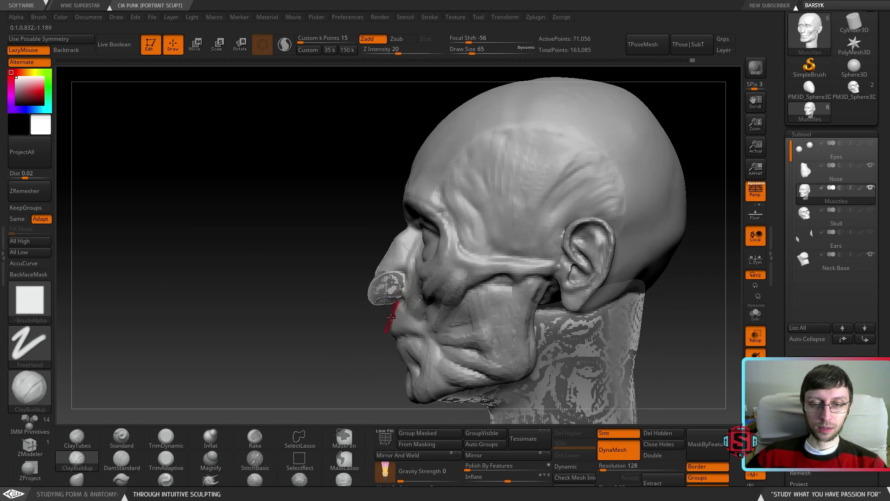
# Build up the muscle between the eyebrows, from the nose bridge up onto the central forehead
pyautogui.moveTo(410, 215)
pyautogui.mouseDown(button='right')
pyautogui.moveTo(458, 229)
pyautogui.moveTo(394, 234)
pyautogui.moveTo(373, 205)
pyautogui.moveTo(394, 224)
pyautogui.moveTo(382, 214)
pyautogui.moveTo(398, 215)
pyautogui.mouseUp(button='right')
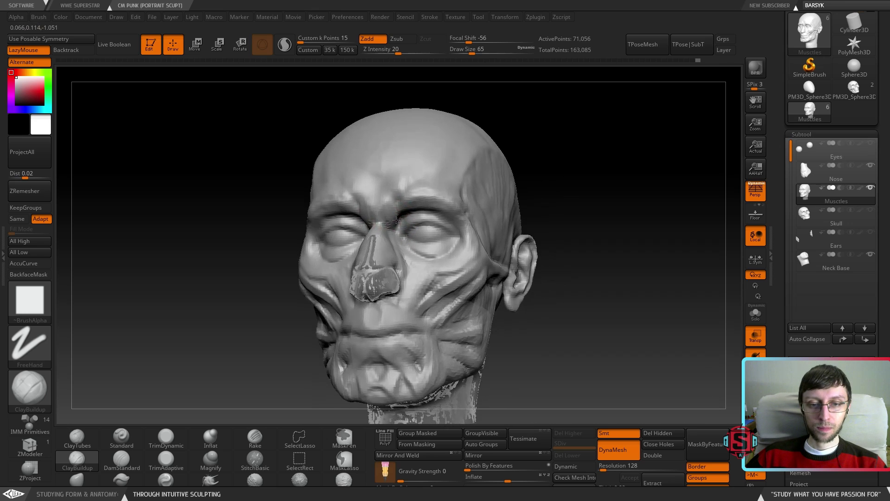
pyautogui.moveTo(389, 205); pyautogui.dragTo(377, 207)
pyautogui.moveTo(375, 206)
pyautogui.mouseDown(button='right')
pyautogui.moveTo(386, 215)
pyautogui.moveTo(378, 230)
pyautogui.mouseUp(button='right')
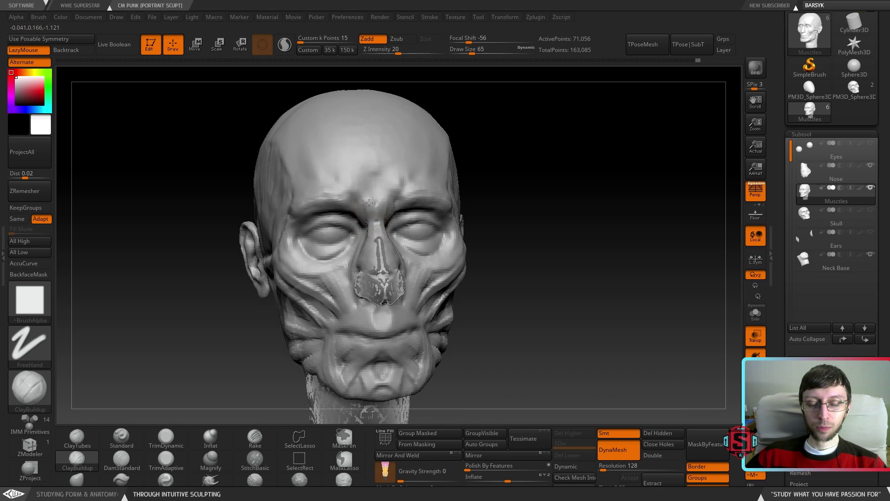
pyautogui.moveTo(365, 192); pyautogui.dragTo(364, 184, button='right')
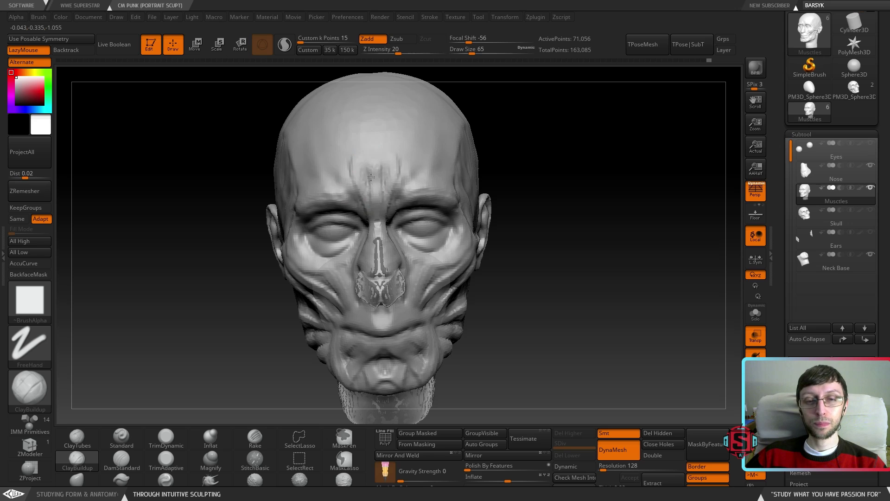
pyautogui.moveTo(370, 192); pyautogui.dragTo(374, 165)
pyautogui.moveTo(376, 159)
pyautogui.mouseDown(button='right')
pyautogui.moveTo(419, 162)
pyautogui.moveTo(375, 166)
pyautogui.mouseUp(button='right')
pyautogui.moveTo(375, 165)
pyautogui.mouseDown()
pyautogui.moveTo(390, 162)
pyautogui.moveTo(356, 160)
pyautogui.moveTo(391, 166)
pyautogui.moveTo(384, 203)
pyautogui.mouseUp()
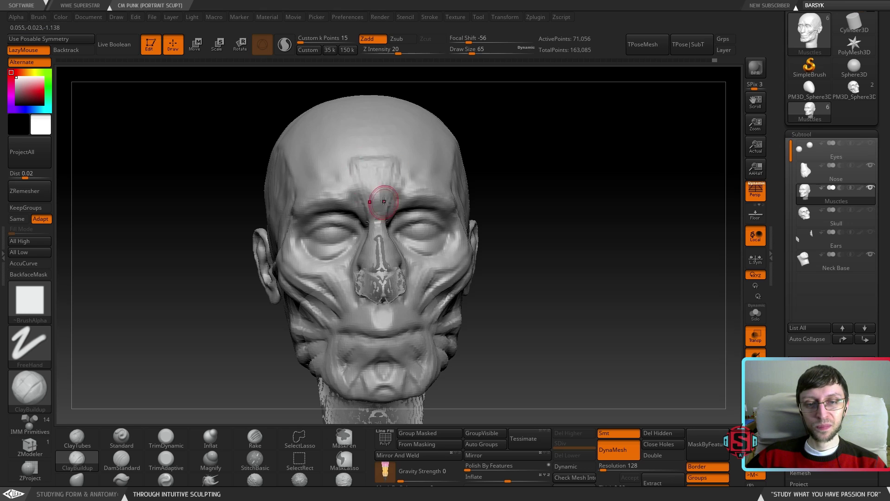
# Build up the muscles at the inner eye corners and along the brow ridges
pyautogui.moveTo(378, 255)
pyautogui.mouseDown(button='right')
pyautogui.moveTo(403, 251)
pyautogui.moveTo(371, 246)
pyautogui.moveTo(390, 220)
pyautogui.mouseUp(button='right')
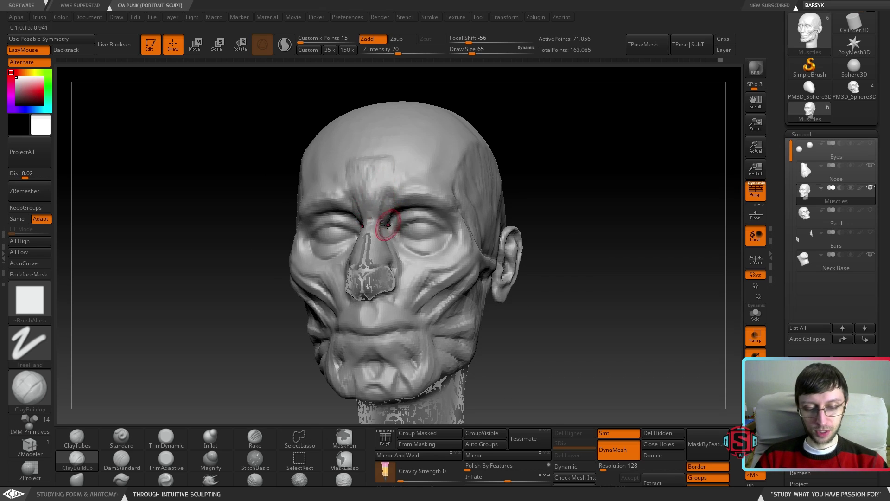
pyautogui.moveTo(382, 198); pyautogui.dragTo(394, 207, button='right')
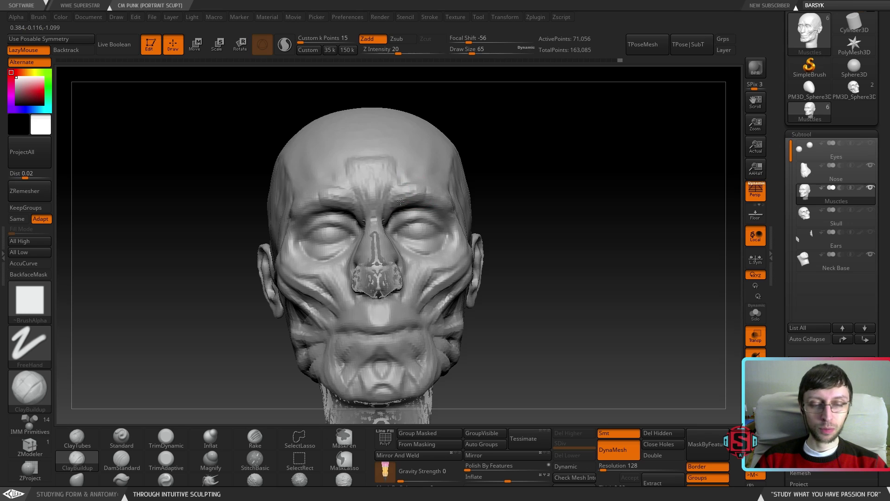
pyautogui.moveTo(415, 199)
pyautogui.mouseDown(button='right')
pyautogui.moveTo(391, 200)
pyautogui.moveTo(422, 186)
pyautogui.moveTo(378, 204)
pyautogui.moveTo(406, 242)
pyautogui.moveTo(385, 223)
pyautogui.moveTo(392, 233)
pyautogui.mouseUp(button='right')
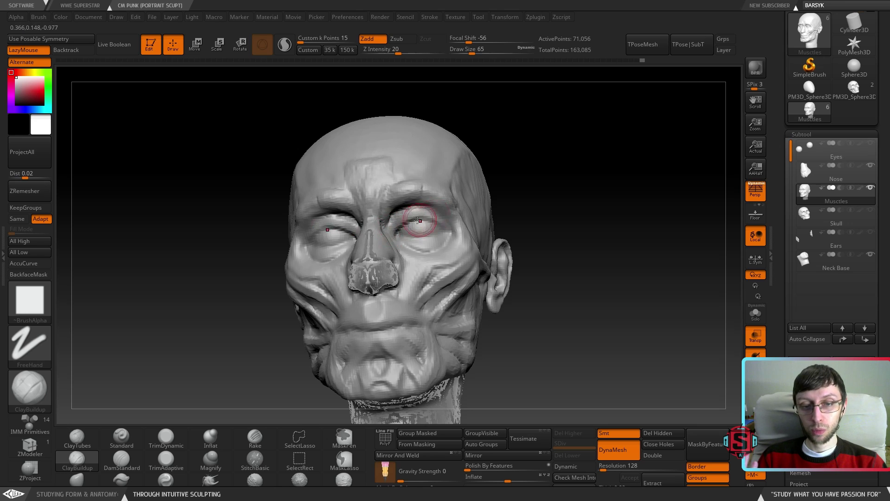
# Build up the ring muscle around the eye sockets and the inner eye corners beside the nose bridge with clay strokes
pyautogui.moveTo(419, 217); pyautogui.dragTo(407, 239, button='right')
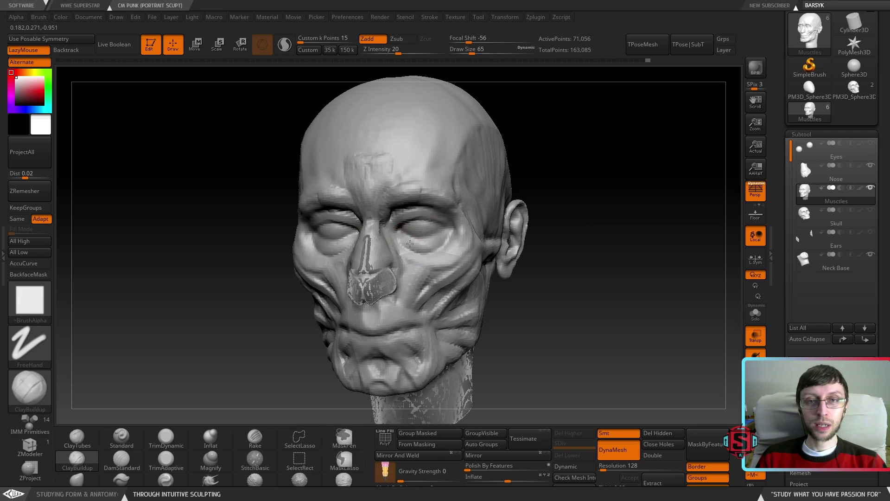
pyautogui.moveTo(421, 257)
pyautogui.mouseDown(button='right')
pyautogui.moveTo(359, 257)
pyautogui.moveTo(414, 257)
pyautogui.mouseUp(button='right')
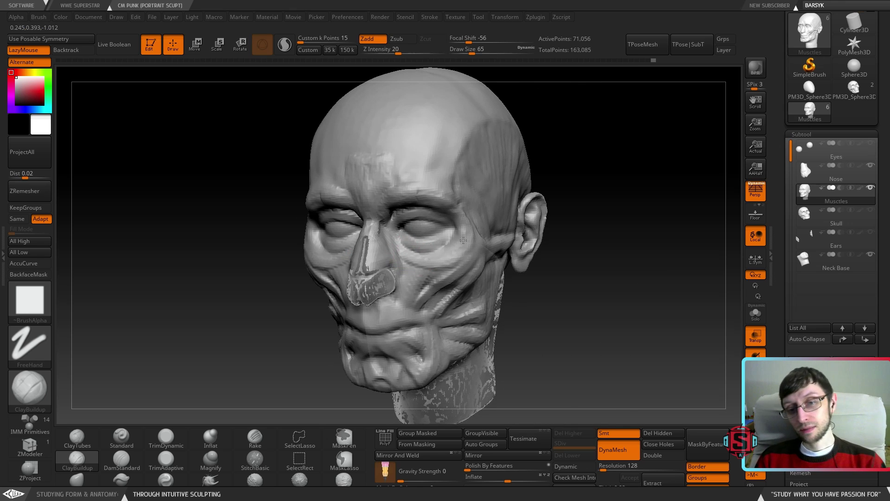
pyautogui.moveTo(465, 231)
pyautogui.mouseDown(button='right')
pyautogui.moveTo(491, 238)
pyautogui.moveTo(473, 222)
pyautogui.moveTo(475, 257)
pyautogui.moveTo(500, 246)
pyautogui.moveTo(498, 234)
pyautogui.moveTo(408, 245)
pyautogui.moveTo(451, 258)
pyautogui.mouseUp(button='right')
pyautogui.moveTo(451, 258)
pyautogui.keyDown('alt'); pyautogui.mouseDown(button='right')
pyautogui.moveTo(405, 215)
pyautogui.moveTo(410, 229)
pyautogui.mouseUp(button='right'); pyautogui.keyUp('alt')
pyautogui.moveTo(362, 184)
pyautogui.mouseDown(button='right')
pyautogui.moveTo(349, 209)
pyautogui.moveTo(369, 229)
pyautogui.moveTo(347, 226)
pyautogui.mouseUp(button='right')
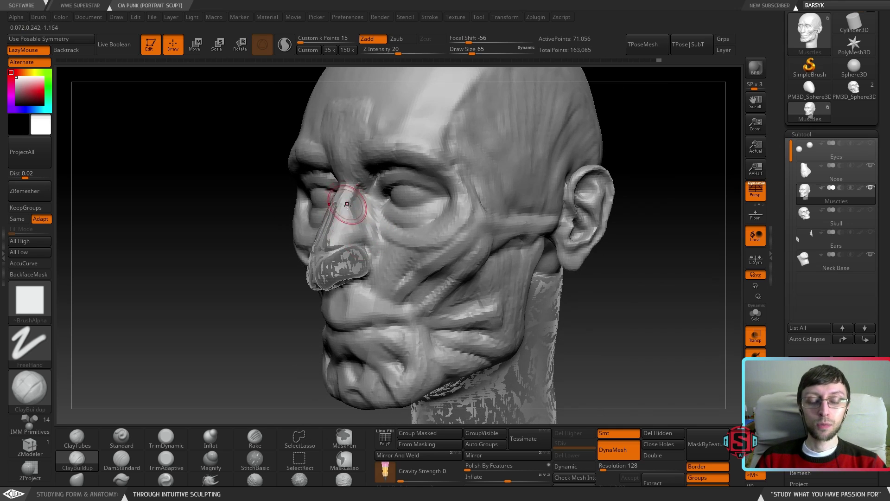
pyautogui.moveTo(345, 190); pyautogui.dragTo(369, 203, button='right')
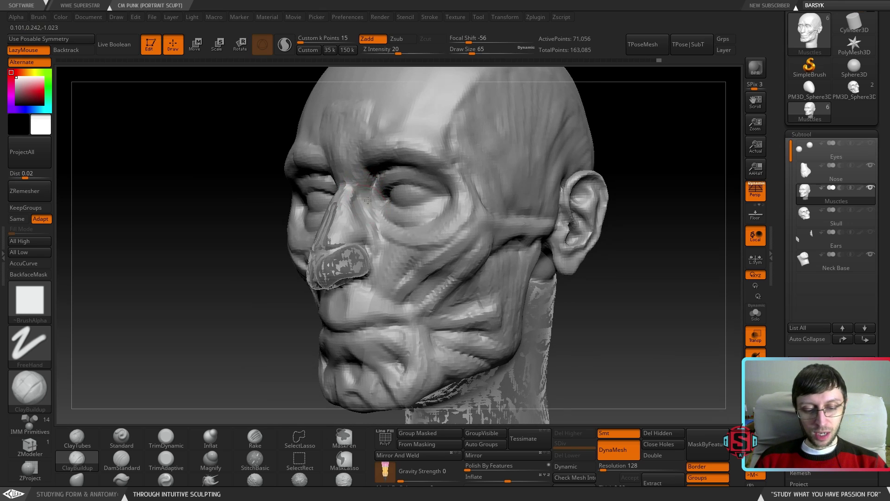
pyautogui.moveTo(365, 192); pyautogui.dragTo(434, 195, button='right')
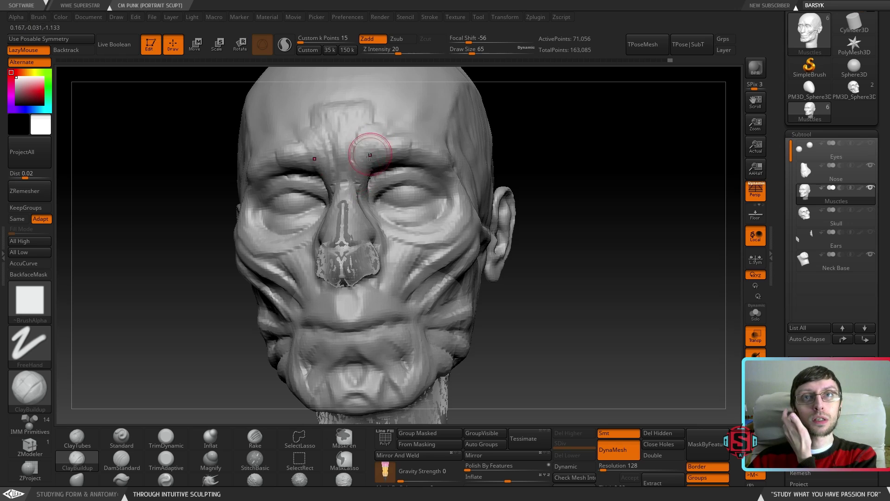
# Refine the muscle along the brow ridges, from the inner brows out to the outer eye corners
pyautogui.moveTo(371, 139)
pyautogui.mouseDown(button='right')
pyautogui.moveTo(427, 157)
pyautogui.moveTo(374, 177)
pyautogui.moveTo(354, 159)
pyautogui.moveTo(373, 151)
pyautogui.moveTo(338, 208)
pyautogui.mouseUp(button='right')
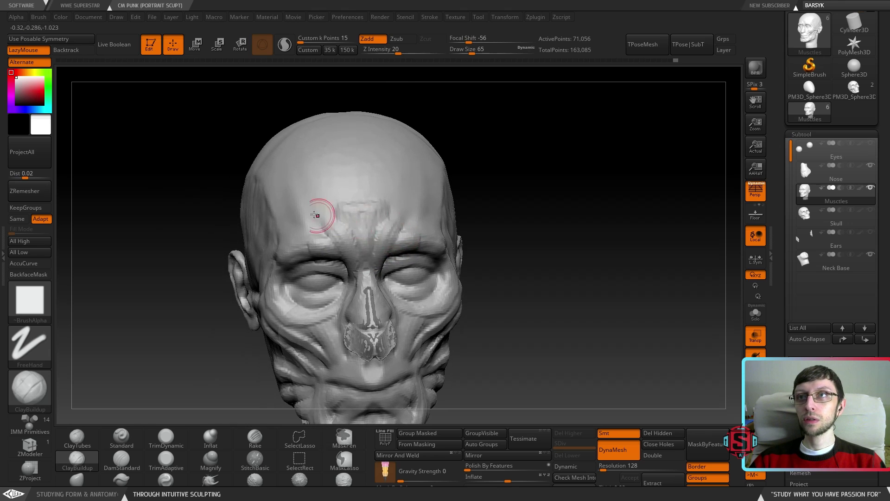
pyautogui.moveTo(290, 231)
pyautogui.mouseDown(button='right')
pyautogui.moveTo(297, 218)
pyautogui.moveTo(288, 223)
pyautogui.moveTo(312, 235)
pyautogui.moveTo(295, 246)
pyautogui.mouseUp(button='right')
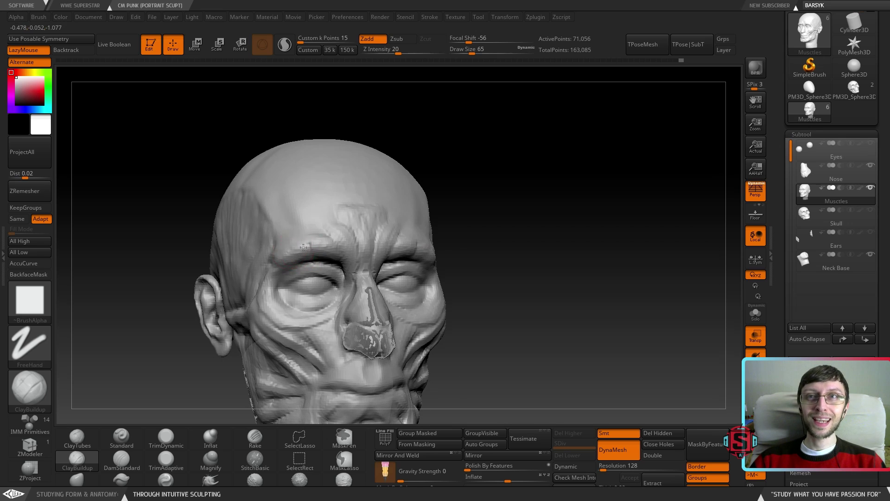
pyautogui.moveTo(296, 262); pyautogui.dragTo(305, 255, button='right')
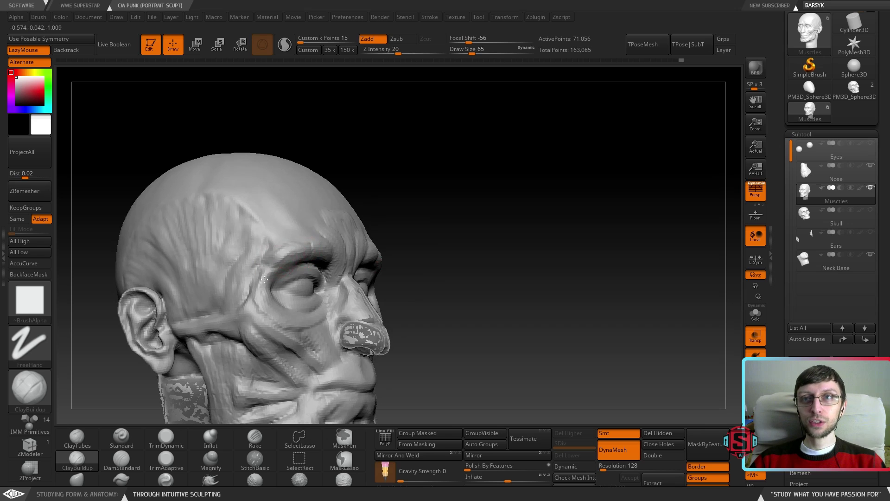
pyautogui.moveTo(295, 258)
pyautogui.mouseDown(button='right')
pyautogui.moveTo(288, 273)
pyautogui.moveTo(321, 267)
pyautogui.moveTo(301, 260)
pyautogui.mouseUp(button='right')
pyautogui.press('shift')
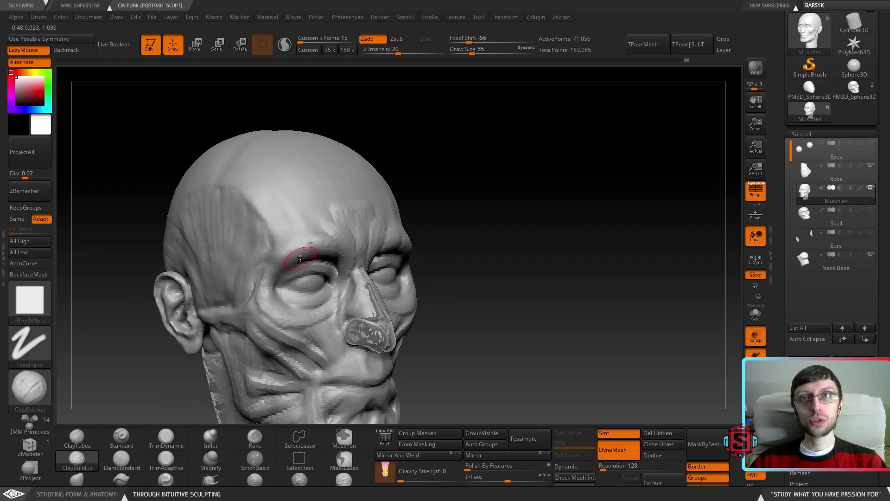
pyautogui.moveTo(258, 292)
pyautogui.mouseDown(button='right')
pyautogui.moveTo(300, 289)
pyautogui.moveTo(303, 246)
pyautogui.mouseUp(button='right')
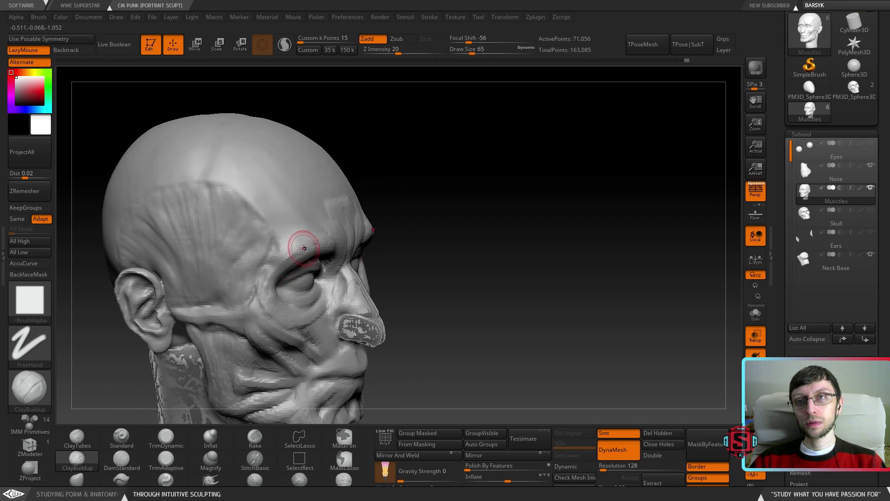
pyautogui.moveTo(290, 279)
pyautogui.mouseDown(button='right')
pyautogui.moveTo(313, 271)
pyautogui.moveTo(297, 255)
pyautogui.moveTo(280, 280)
pyautogui.moveTo(377, 262)
pyautogui.moveTo(492, 292)
pyautogui.mouseUp(button='right')
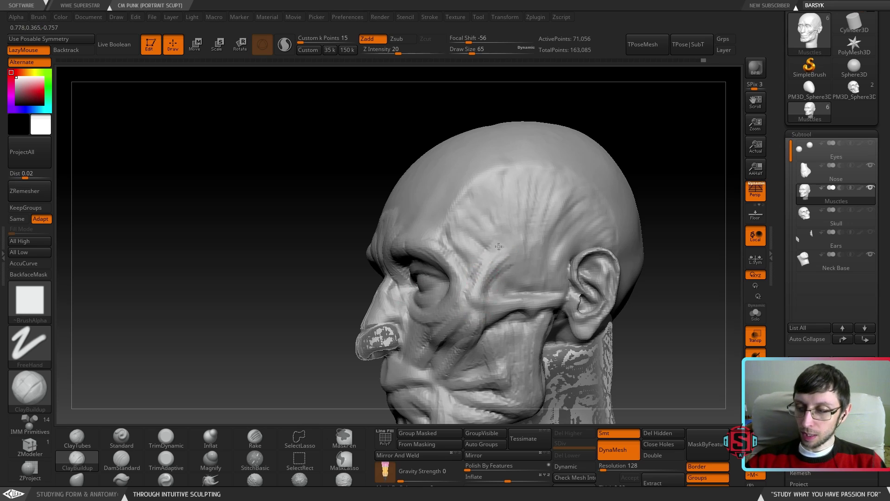
# Smooth and flatten the temple and cheekbone surface beside the outer eye corner with the Smooth and TrimDynamic brushes
pyautogui.press('shift')
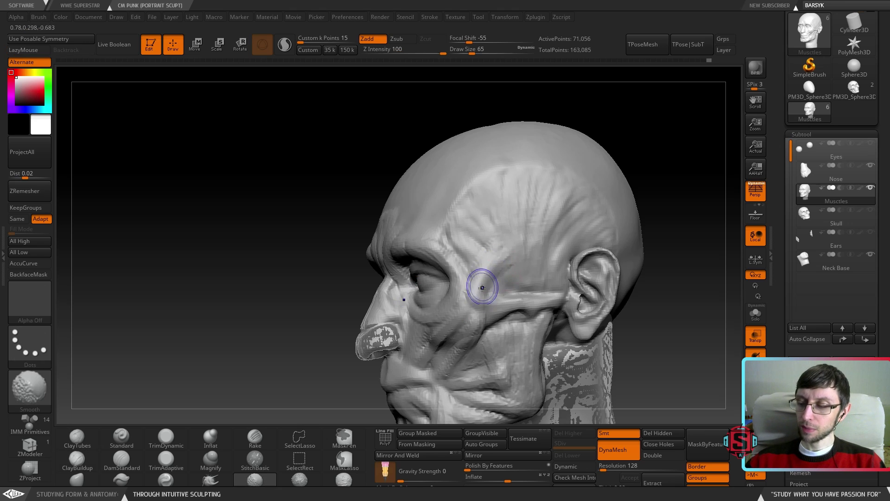
pyautogui.moveTo(488, 262)
pyautogui.mouseDown(button='right')
pyautogui.moveTo(556, 270)
pyautogui.moveTo(504, 263)
pyautogui.mouseUp(button='right')
pyautogui.press('ctrl')
pyautogui.press('ctrl')
pyautogui.press('alt')
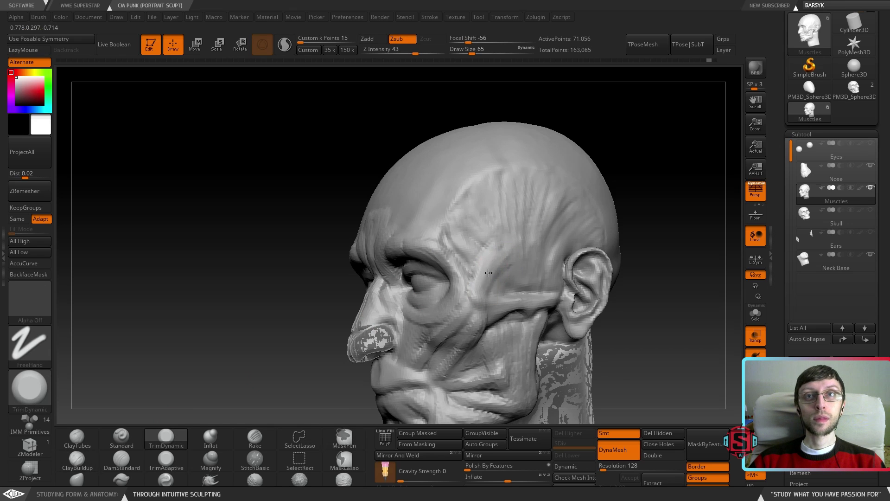
pyautogui.moveTo(482, 272)
pyautogui.mouseDown(button='right')
pyautogui.moveTo(533, 274)
pyautogui.moveTo(506, 281)
pyautogui.moveTo(486, 259)
pyautogui.moveTo(402, 260)
pyautogui.moveTo(431, 252)
pyautogui.mouseUp(button='right')
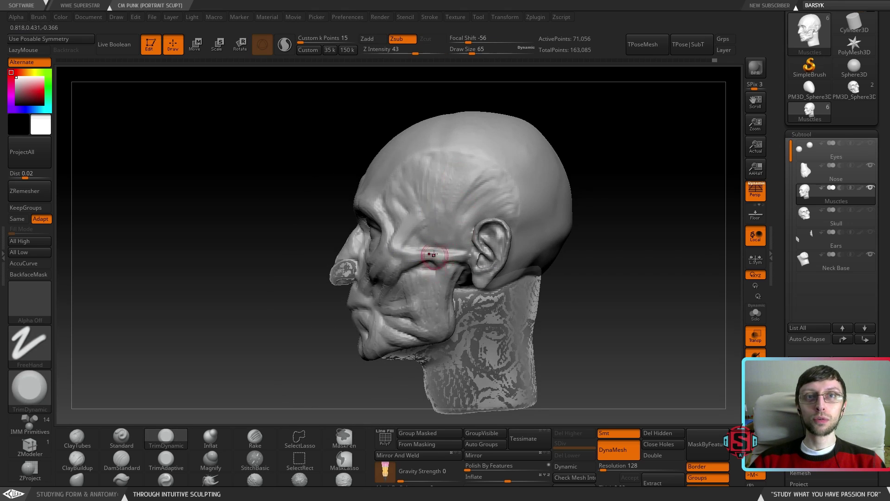
pyautogui.moveTo(446, 263); pyautogui.dragTo(439, 254, button='right')
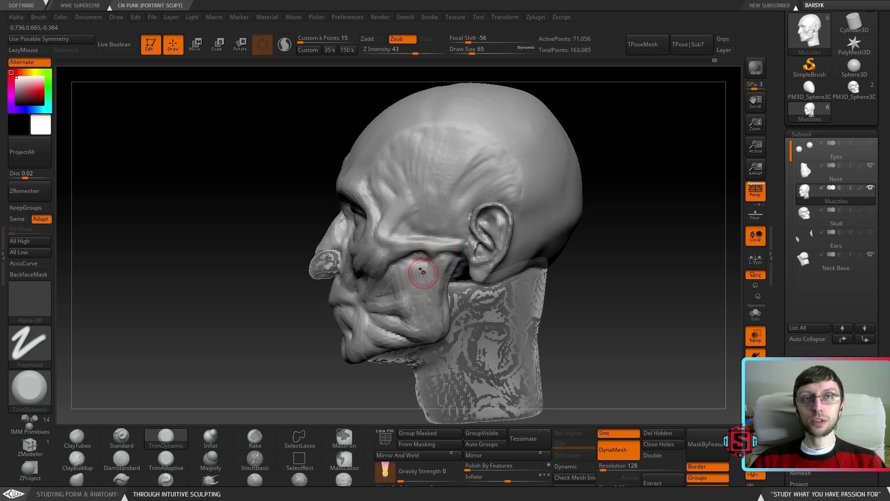
pyautogui.moveTo(407, 258)
pyautogui.mouseDown(button='right')
pyautogui.moveTo(408, 251)
pyautogui.moveTo(471, 251)
pyautogui.moveTo(445, 251)
pyautogui.moveTo(453, 241)
pyautogui.mouseUp(button='right')
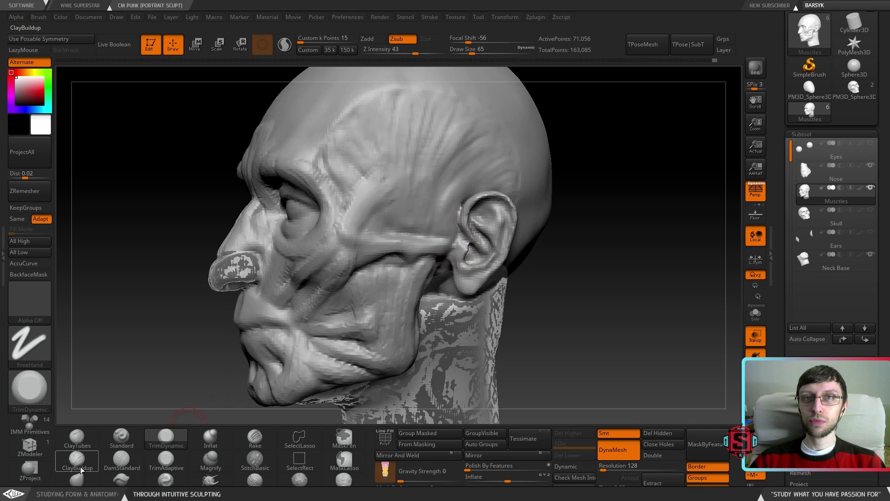
# Add temporal muscle strands above the cheekbone arch and in front of the ear with the ClayBuildup brush
pyautogui.press('b')
pyautogui.press('c')
pyautogui.press('b')
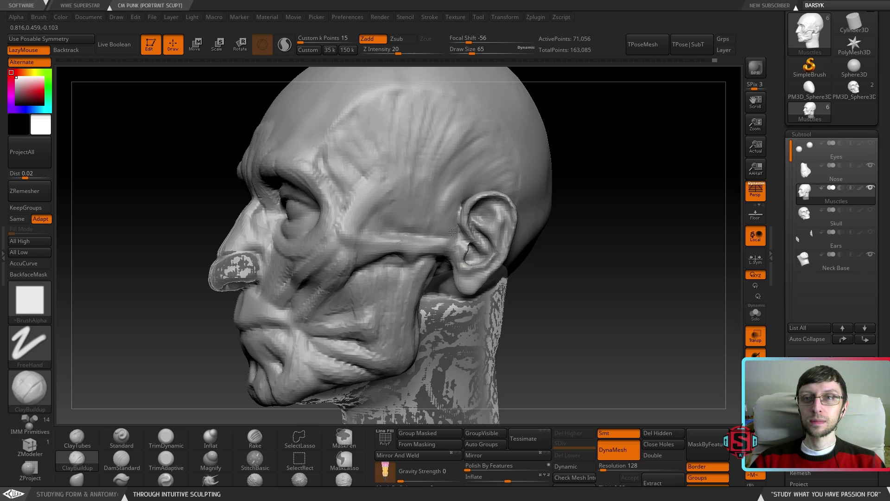
pyautogui.moveTo(456, 223); pyautogui.dragTo(459, 242, button='right')
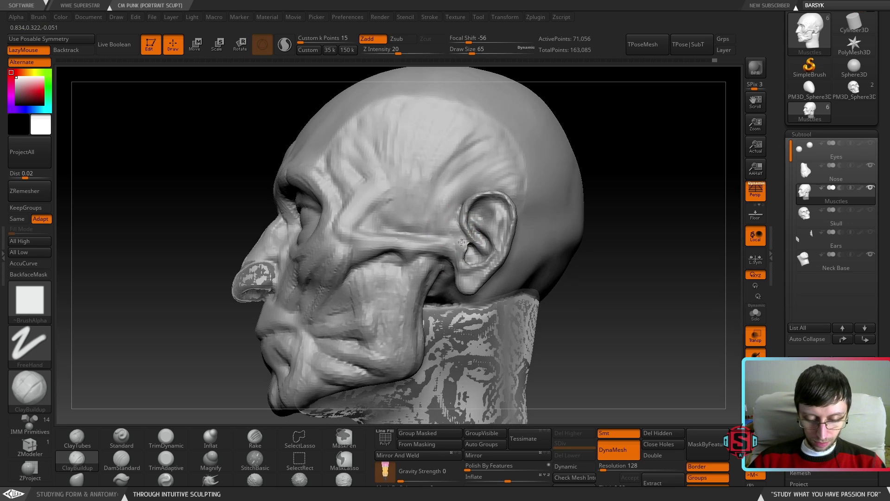
pyautogui.moveTo(453, 244); pyautogui.dragTo(468, 248, button='right')
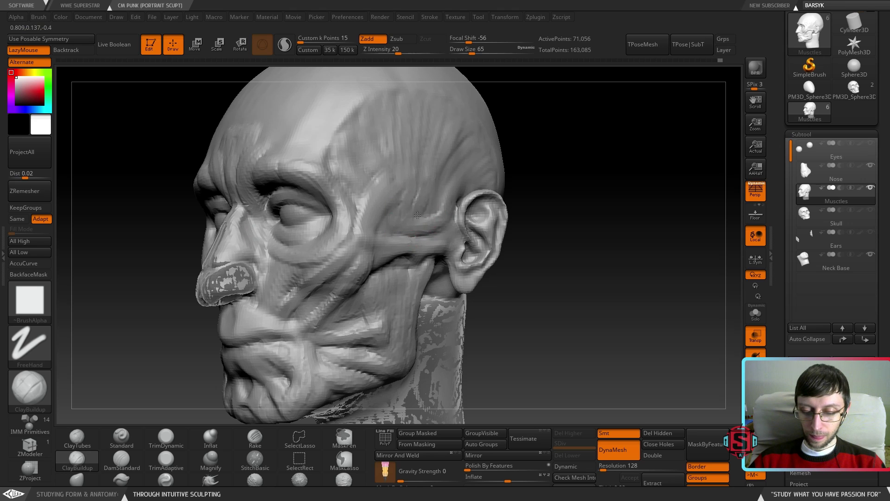
pyautogui.moveTo(464, 188); pyautogui.dragTo(439, 194, button='right')
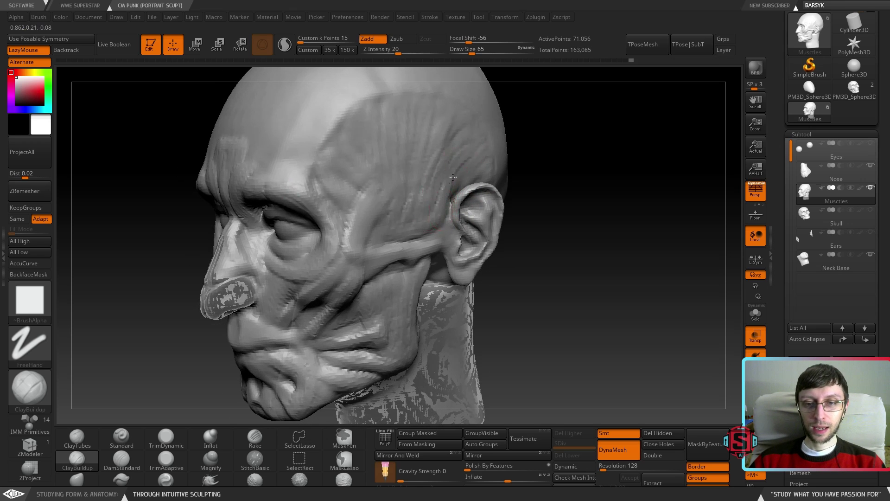
pyautogui.moveTo(487, 155)
pyautogui.mouseDown(button='right')
pyautogui.moveTo(438, 253)
pyautogui.moveTo(471, 181)
pyautogui.moveTo(473, 209)
pyautogui.moveTo(503, 160)
pyautogui.moveTo(492, 153)
pyautogui.moveTo(496, 171)
pyautogui.moveTo(517, 146)
pyautogui.moveTo(508, 185)
pyautogui.mouseUp(button='right')
# Extend the temporal muscle strands over the area above and behind the ear
pyautogui.press('ctrl')
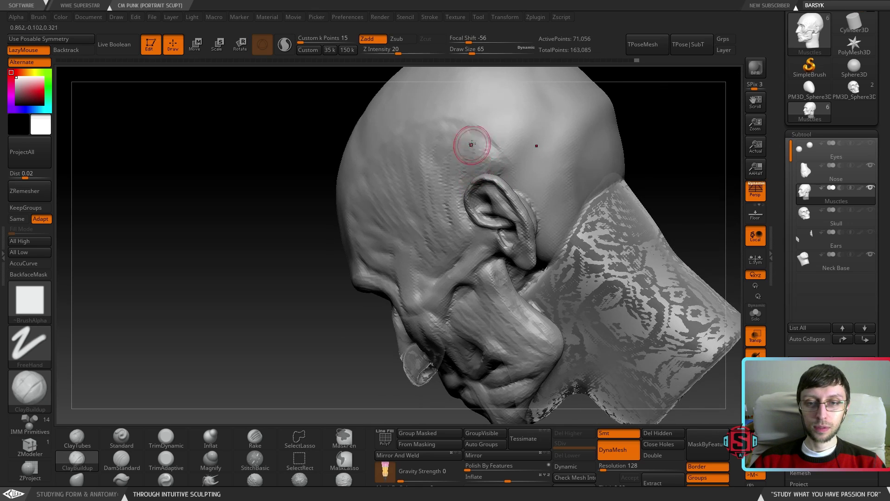
pyautogui.moveTo(459, 170)
pyautogui.mouseDown(button='right')
pyautogui.moveTo(503, 197)
pyautogui.moveTo(492, 142)
pyautogui.mouseUp(button='right')
pyautogui.moveTo(502, 216); pyautogui.dragTo(496, 165, button='right')
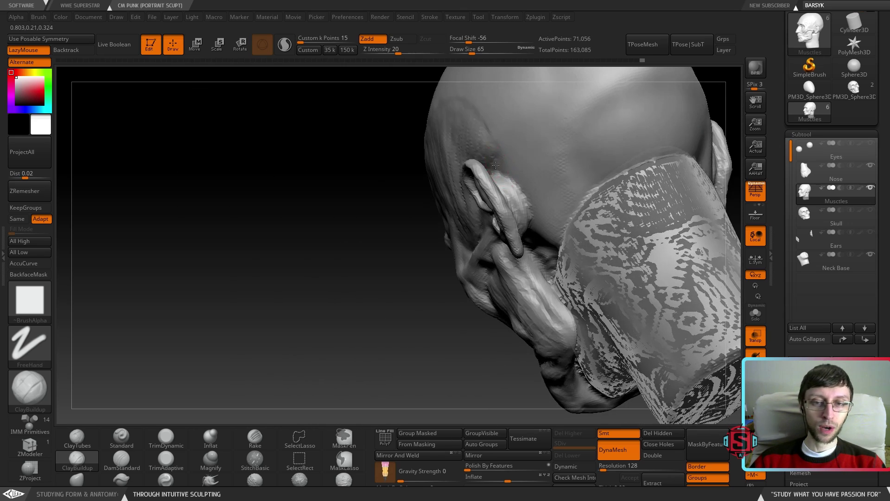
pyautogui.moveTo(495, 175); pyautogui.dragTo(494, 165, button='right')
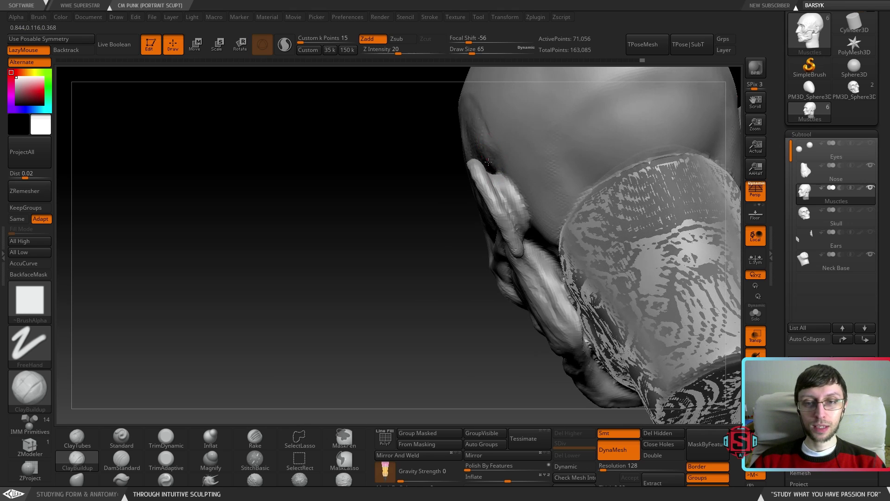
pyautogui.moveTo(496, 134)
pyautogui.mouseDown(button='right')
pyautogui.moveTo(527, 153)
pyautogui.moveTo(510, 171)
pyautogui.moveTo(496, 159)
pyautogui.mouseUp(button='right')
pyautogui.moveTo(503, 164); pyautogui.dragTo(502, 167)
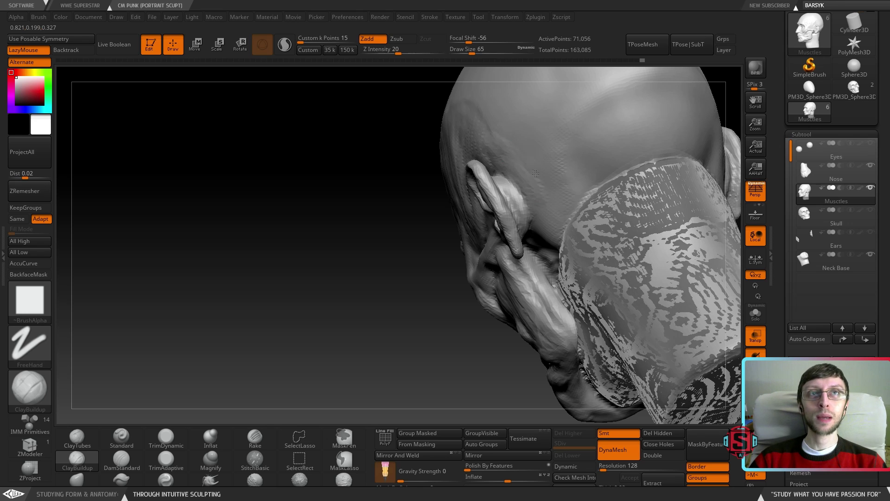
# Build up vertical masseter strands from the cheekbone arch down to the jaw angle
pyautogui.moveTo(545, 228); pyautogui.dragTo(512, 176, button='right')
pyautogui.moveTo(614, 255)
pyautogui.mouseDown(button='right')
pyautogui.moveTo(377, 288)
pyautogui.moveTo(389, 292)
pyautogui.moveTo(348, 259)
pyautogui.moveTo(282, 232)
pyautogui.moveTo(332, 232)
pyautogui.mouseUp(button='right')
pyautogui.keyDown('alt'); pyautogui.moveTo(253, 259); pyautogui.dragTo(369, 248, button='right'); pyautogui.keyUp('alt')
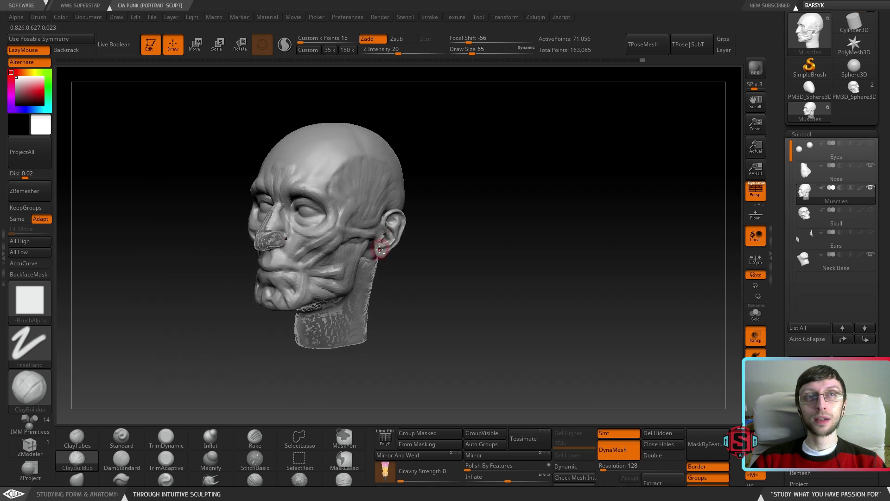
pyautogui.moveTo(281, 259)
pyautogui.keyDown('ctrl'); pyautogui.mouseDown(button='right')
pyautogui.moveTo(356, 261)
pyautogui.moveTo(342, 259)
pyautogui.moveTo(331, 269)
pyautogui.moveTo(380, 261)
pyautogui.mouseUp(button='right'); pyautogui.keyUp('ctrl')
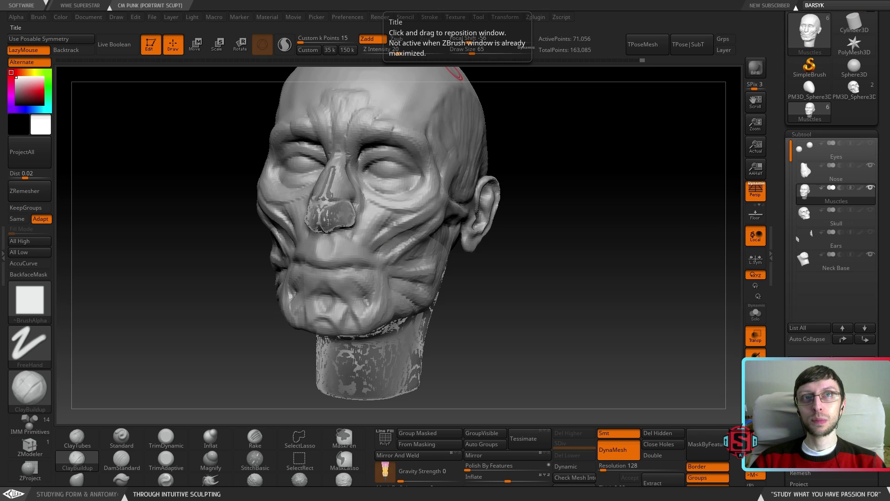
pyautogui.moveTo(534, 298); pyautogui.dragTo(446, 208, button='right')
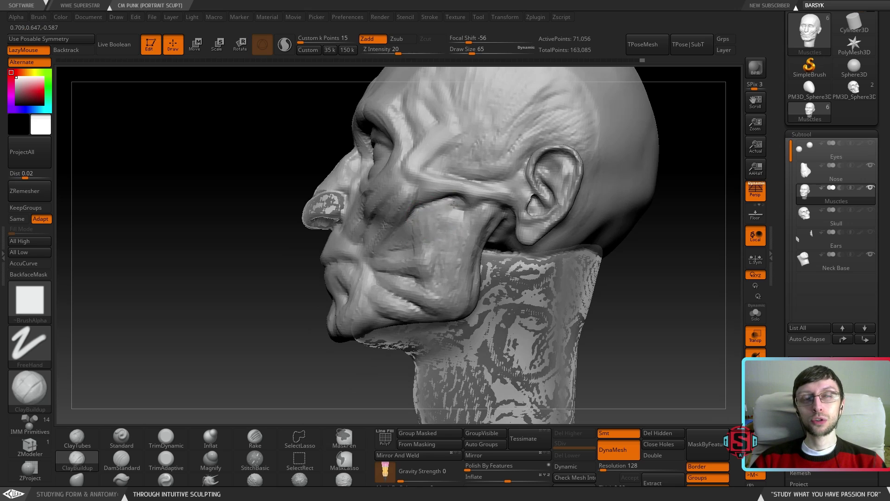
pyautogui.moveTo(453, 207); pyautogui.dragTo(424, 218, button='right')
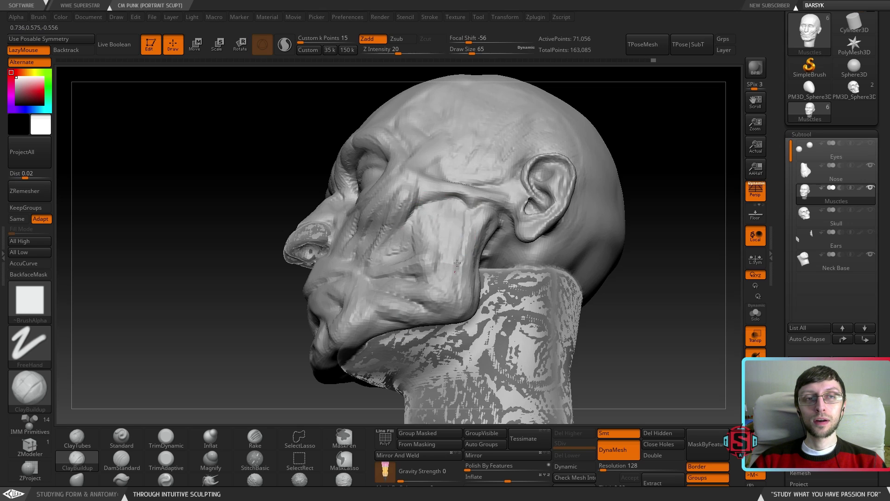
pyautogui.moveTo(466, 225); pyautogui.dragTo(473, 207, button='right')
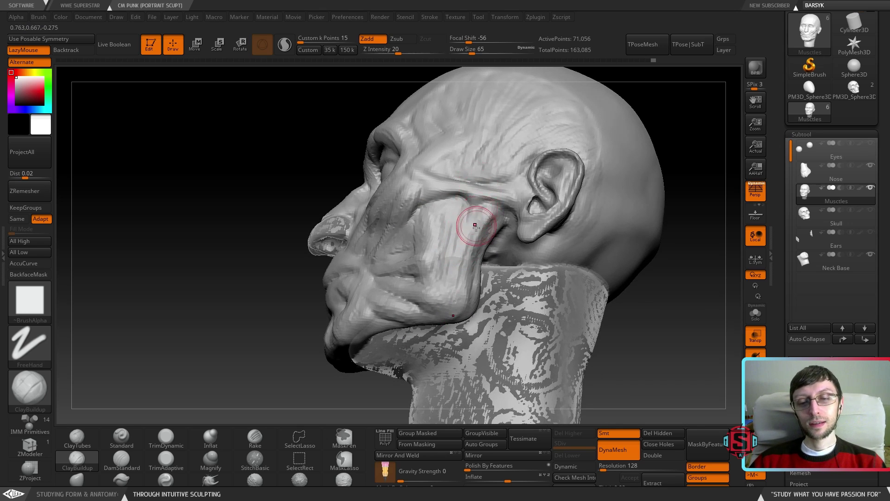
pyautogui.moveTo(451, 224)
pyautogui.mouseDown(button='right')
pyautogui.moveTo(440, 193)
pyautogui.moveTo(423, 204)
pyautogui.mouseUp(button='right')
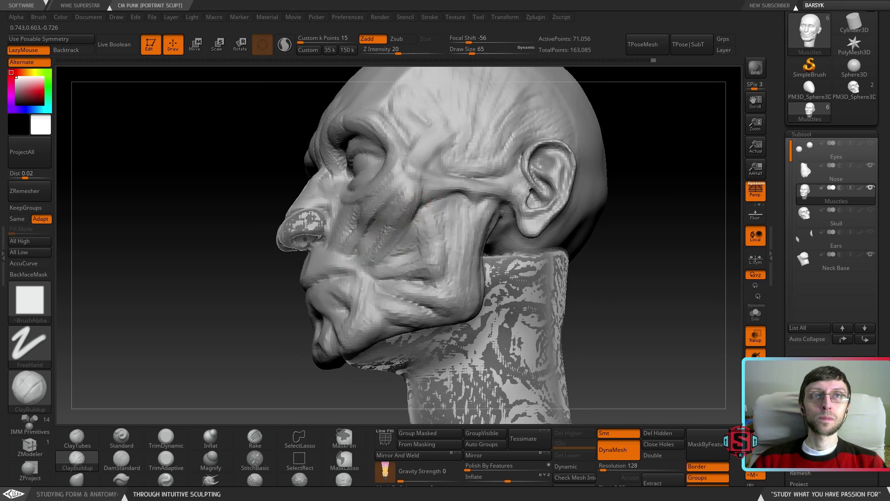
pyautogui.moveTo(392, 256)
pyautogui.mouseDown(button='right')
pyautogui.moveTo(387, 250)
pyautogui.moveTo(368, 276)
pyautogui.moveTo(395, 335)
pyautogui.mouseUp(button='right')
# Reshape the mouth area with the Move brush at a draw size of 149
pyautogui.click(83, 479)
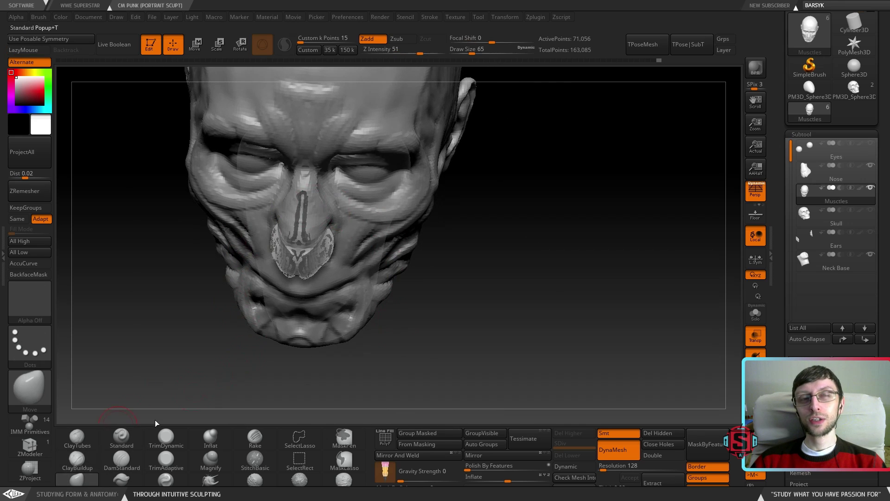
pyautogui.press('s')
pyautogui.moveTo(441, 303); pyautogui.dragTo(451, 304)
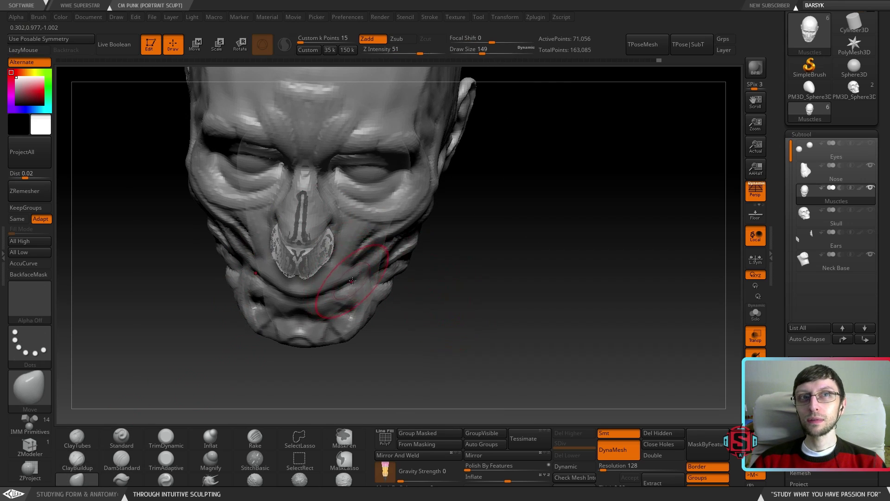
pyautogui.moveTo(351, 282)
pyautogui.mouseDown(button='right')
pyautogui.moveTo(353, 255)
pyautogui.moveTo(345, 275)
pyautogui.mouseUp(button='right')
pyautogui.press('ctrl')
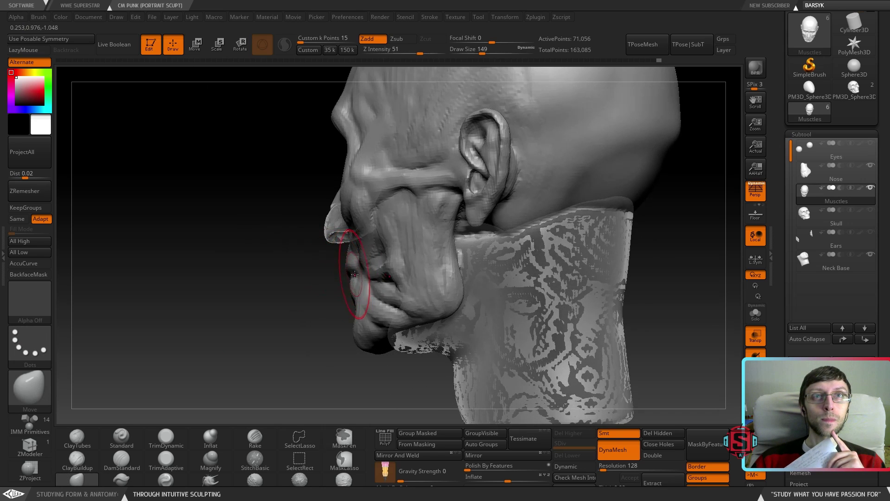
pyautogui.moveTo(348, 272)
pyautogui.mouseDown()
pyautogui.moveTo(354, 248)
pyautogui.moveTo(375, 306)
pyautogui.moveTo(364, 318)
pyautogui.moveTo(370, 283)
pyautogui.moveTo(391, 255)
pyautogui.mouseUp()
# Examine the mouth, jaw and neck base shapes from the side and from below
pyautogui.hotkey('ctrl', 'shift')
pyautogui.moveTo(452, 284); pyautogui.dragTo(415, 283, button='right')
pyautogui.keyDown('ctrl'); pyautogui.moveTo(388, 203); pyautogui.dragTo(392, 212, button='right'); pyautogui.keyUp('ctrl')
pyautogui.moveTo(424, 237); pyautogui.dragTo(491, 239, button='right')
pyautogui.moveTo(492, 276)
pyautogui.keyDown('alt'); pyautogui.mouseDown(button='right')
pyautogui.moveTo(427, 238)
pyautogui.moveTo(426, 256)
pyautogui.mouseUp(button='right'); pyautogui.keyUp('alt')
pyautogui.moveTo(328, 256)
pyautogui.mouseDown(button='right')
pyautogui.moveTo(306, 239)
pyautogui.moveTo(282, 269)
pyautogui.moveTo(282, 308)
pyautogui.moveTo(312, 292)
pyautogui.mouseUp(button='right')
pyautogui.press('ctrl')
pyautogui.press('ctrl')
pyautogui.moveTo(328, 246)
pyautogui.mouseDown(button='right')
pyautogui.moveTo(358, 231)
pyautogui.moveTo(348, 256)
pyautogui.moveTo(320, 241)
pyautogui.moveTo(377, 284)
pyautogui.mouseUp(button='right')
pyautogui.moveTo(435, 300)
pyautogui.keyDown('ctrl'); pyautogui.mouseDown(button='right')
pyautogui.moveTo(397, 236)
pyautogui.moveTo(419, 260)
pyautogui.moveTo(415, 210)
pyautogui.moveTo(433, 204)
pyautogui.mouseUp(button='right'); pyautogui.keyUp('ctrl')
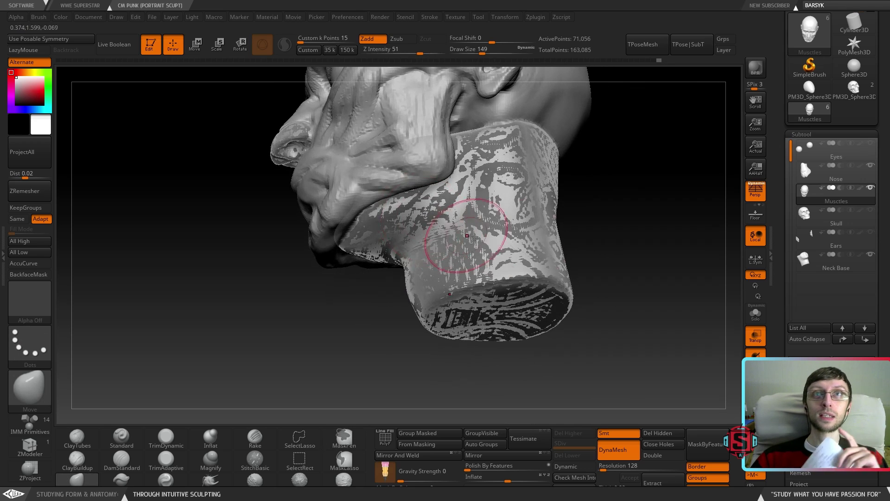
pyautogui.moveTo(872, 258)
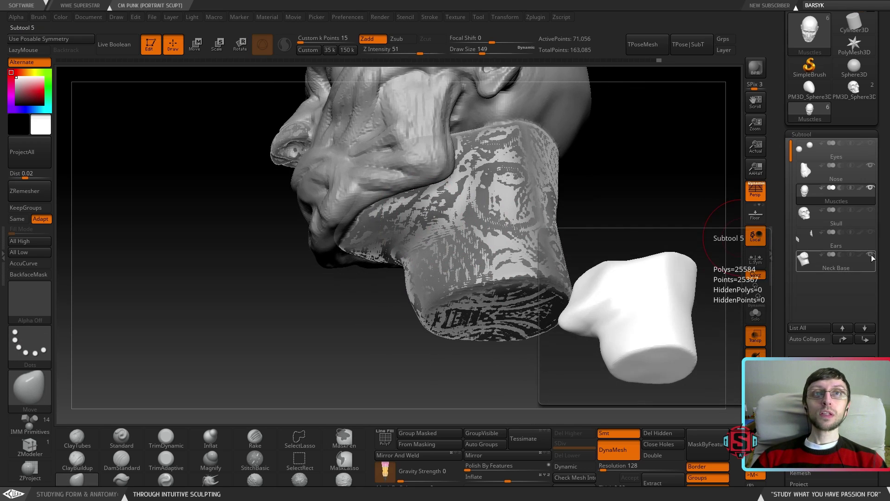
# Build up the area below the ear, behind the jaw and under it with the ClayBuildup brush at draw size 56
pyautogui.moveTo(423, 195)
pyautogui.mouseDown(button='right')
pyautogui.moveTo(427, 168)
pyautogui.moveTo(417, 178)
pyautogui.mouseUp(button='right')
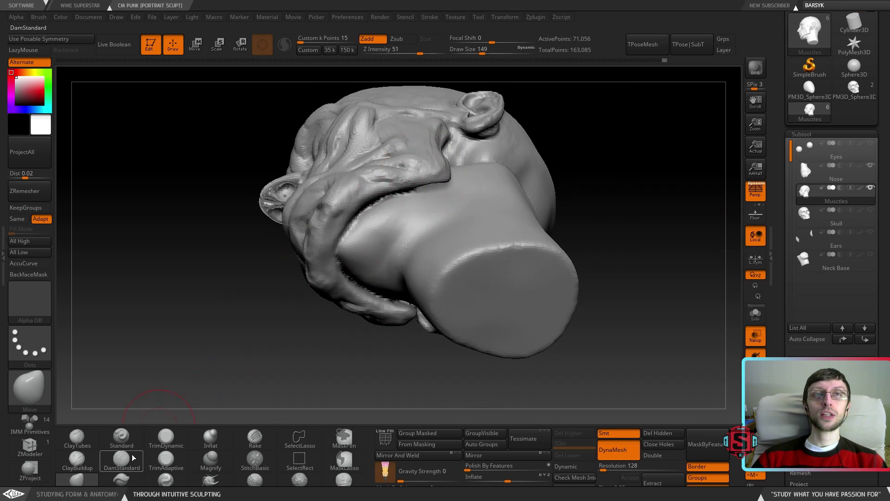
pyautogui.click(86, 465)
pyautogui.press('s')
pyautogui.moveTo(372, 238); pyautogui.dragTo(369, 207)
pyautogui.moveTo(371, 204)
pyautogui.mouseDown(button='right')
pyautogui.moveTo(476, 197)
pyautogui.moveTo(488, 164)
pyautogui.moveTo(504, 177)
pyautogui.mouseUp(button='right')
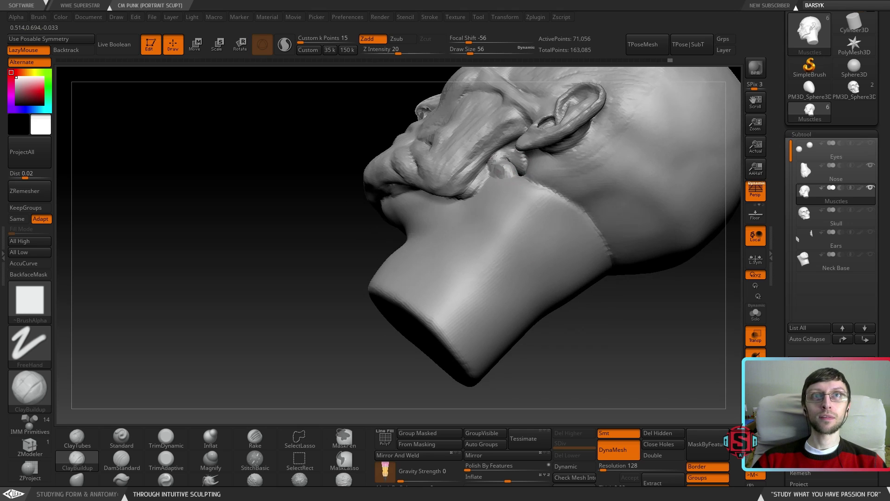
pyautogui.moveTo(486, 174); pyautogui.dragTo(511, 147, button='right')
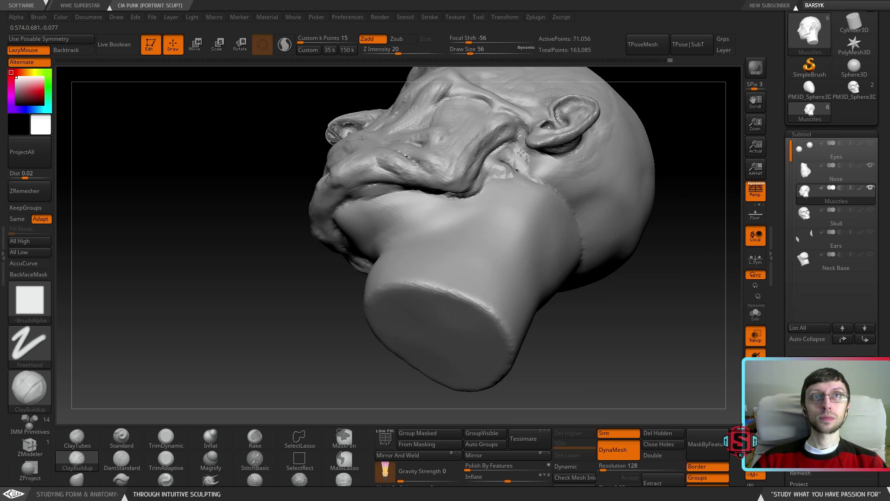
pyautogui.moveTo(508, 170); pyautogui.dragTo(491, 169, button='right')
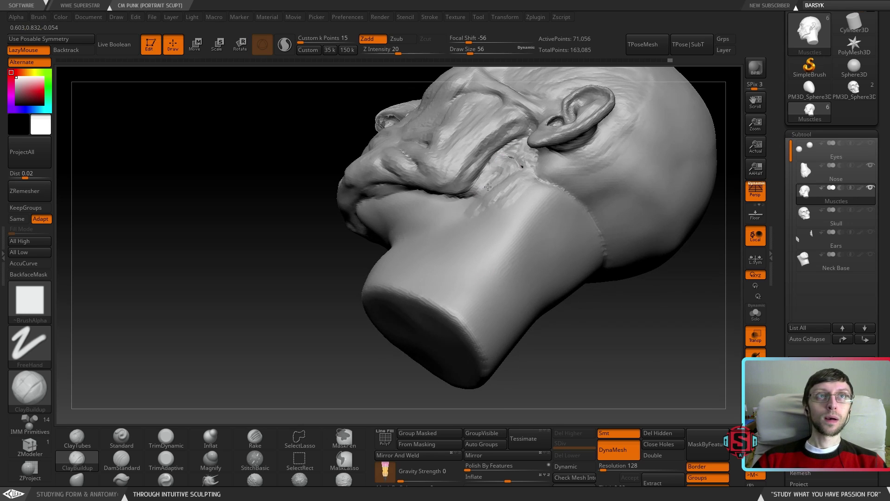
pyautogui.moveTo(438, 209)
pyautogui.mouseDown(button='right')
pyautogui.moveTo(453, 211)
pyautogui.moveTo(418, 187)
pyautogui.mouseUp(button='right')
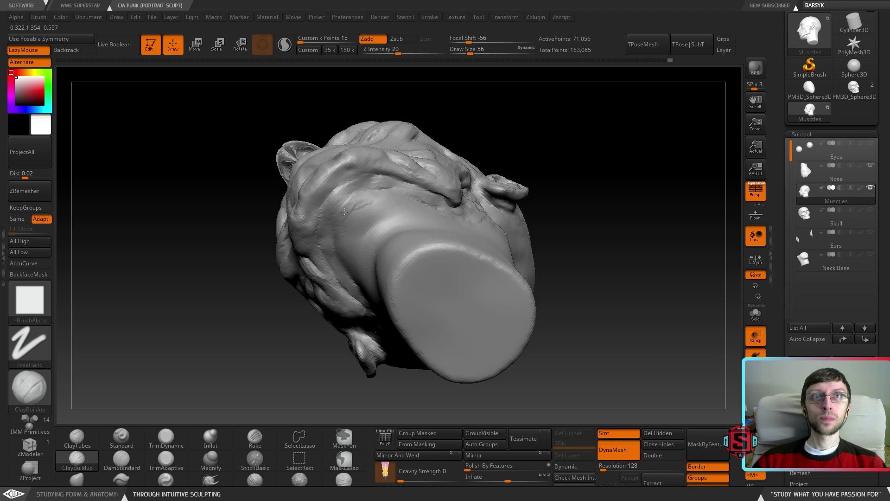
# Remesh the Muscles subtool with DynaMesh at resolution 128 and compare the surface before and after
pyautogui.moveTo(449, 217)
pyautogui.mouseDown(button='right')
pyautogui.moveTo(432, 246)
pyautogui.moveTo(454, 260)
pyautogui.moveTo(552, 255)
pyautogui.mouseUp(button='right')
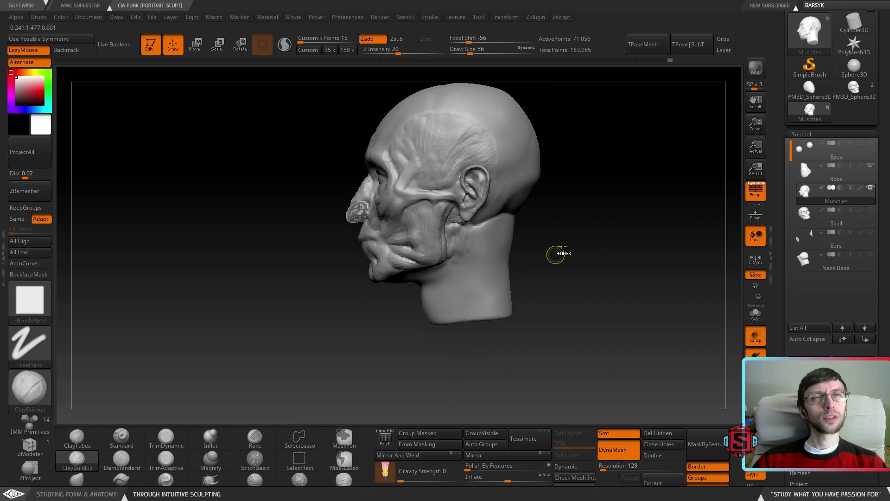
pyautogui.moveTo(445, 243)
pyautogui.keyDown('ctrl'); pyautogui.mouseDown(button='right')
pyautogui.moveTo(450, 259)
pyautogui.moveTo(523, 252)
pyautogui.mouseUp(button='right'); pyautogui.keyUp('ctrl')
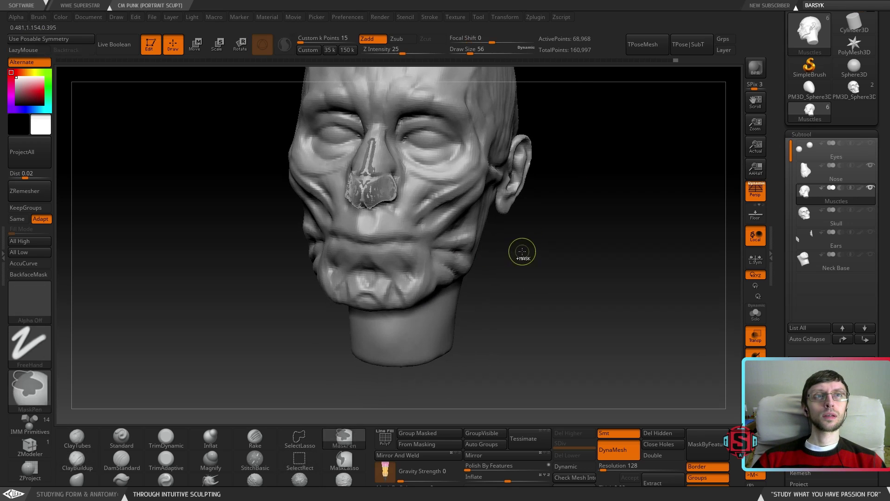
pyautogui.hotkey('ctrl', 'shift', 'z')
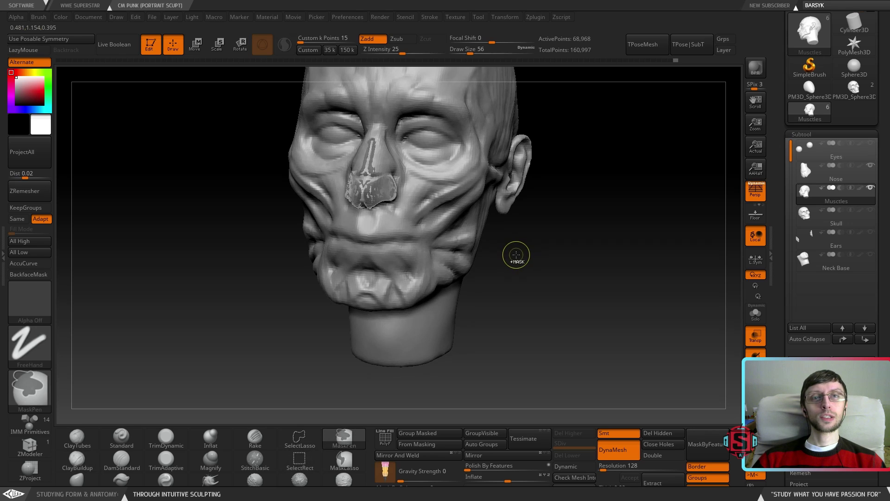
pyautogui.moveTo(515, 254)
pyautogui.mouseDown(button='right')
pyautogui.moveTo(508, 229)
pyautogui.moveTo(471, 288)
pyautogui.mouseUp(button='right')
pyautogui.hotkey('ctrl', 'z')
pyautogui.hotkey('ctrl', 'shift', 'z')
# Build up the muscle strands running from the mouth corner across the lower cheek with ClayBuildup
pyautogui.moveTo(464, 318)
pyautogui.keyDown('ctrl'); pyautogui.mouseDown(button='right')
pyautogui.moveTo(461, 280)
pyautogui.moveTo(506, 278)
pyautogui.moveTo(423, 259)
pyautogui.moveTo(464, 293)
pyautogui.moveTo(455, 264)
pyautogui.moveTo(450, 277)
pyautogui.moveTo(499, 277)
pyautogui.moveTo(378, 298)
pyautogui.moveTo(438, 299)
pyautogui.moveTo(394, 292)
pyautogui.moveTo(374, 311)
pyautogui.mouseUp(button='right'); pyautogui.keyUp('ctrl')
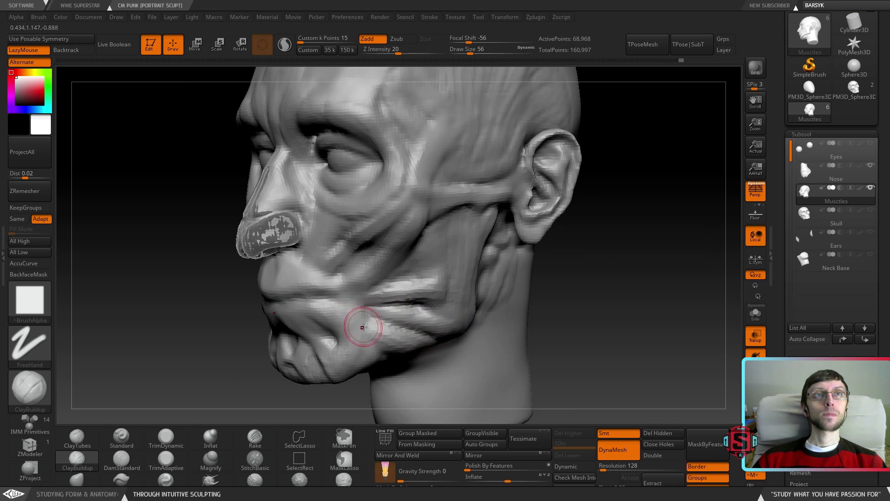
pyautogui.moveTo(363, 334)
pyautogui.mouseDown(button='right')
pyautogui.moveTo(431, 324)
pyautogui.moveTo(356, 329)
pyautogui.moveTo(369, 354)
pyautogui.moveTo(404, 346)
pyautogui.moveTo(398, 308)
pyautogui.moveTo(414, 257)
pyautogui.moveTo(365, 294)
pyautogui.moveTo(336, 299)
pyautogui.moveTo(389, 240)
pyautogui.moveTo(377, 260)
pyautogui.moveTo(383, 280)
pyautogui.moveTo(412, 303)
pyautogui.moveTo(372, 169)
pyautogui.mouseUp(button='right')
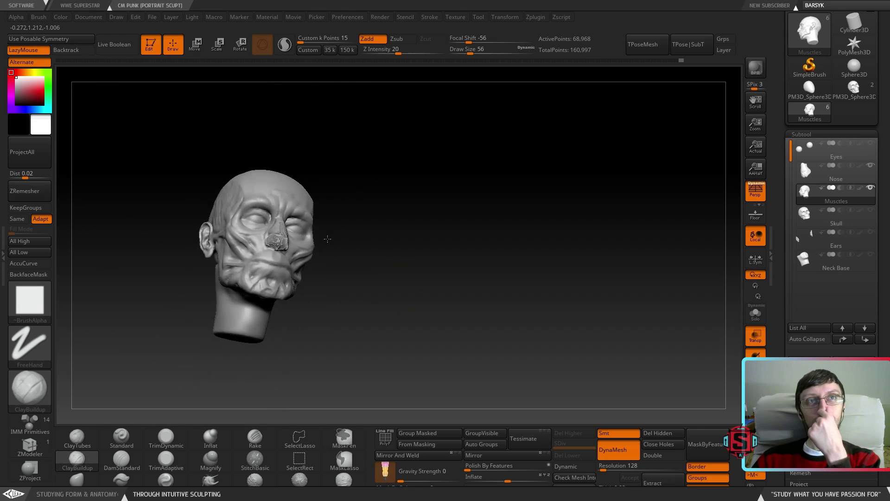
pyautogui.moveTo(369, 267)
pyautogui.keyDown('ctrl'); pyautogui.mouseDown(button='right')
pyautogui.moveTo(366, 326)
pyautogui.moveTo(401, 277)
pyautogui.moveTo(365, 297)
pyautogui.moveTo(397, 296)
pyautogui.moveTo(390, 260)
pyautogui.moveTo(343, 263)
pyautogui.moveTo(372, 289)
pyautogui.moveTo(350, 232)
pyautogui.mouseUp(button='right'); pyautogui.keyUp('ctrl')
# Sculpt narrow strands behind the jaw from below the ear, plus a short strand under the jaw angle onto the neck
pyautogui.moveTo(388, 250); pyautogui.dragTo(423, 264)
pyautogui.moveTo(369, 239); pyautogui.dragTo(429, 275)
pyautogui.moveTo(430, 276); pyautogui.dragTo(403, 252, button='right')
pyautogui.moveTo(404, 251)
pyautogui.mouseDown()
pyautogui.moveTo(441, 269)
pyautogui.moveTo(436, 287)
pyautogui.mouseUp()
pyautogui.moveTo(419, 263)
pyautogui.mouseDown(button='right')
pyautogui.moveTo(435, 284)
pyautogui.moveTo(423, 284)
pyautogui.moveTo(448, 242)
pyautogui.moveTo(519, 177)
pyautogui.mouseUp(button='right')
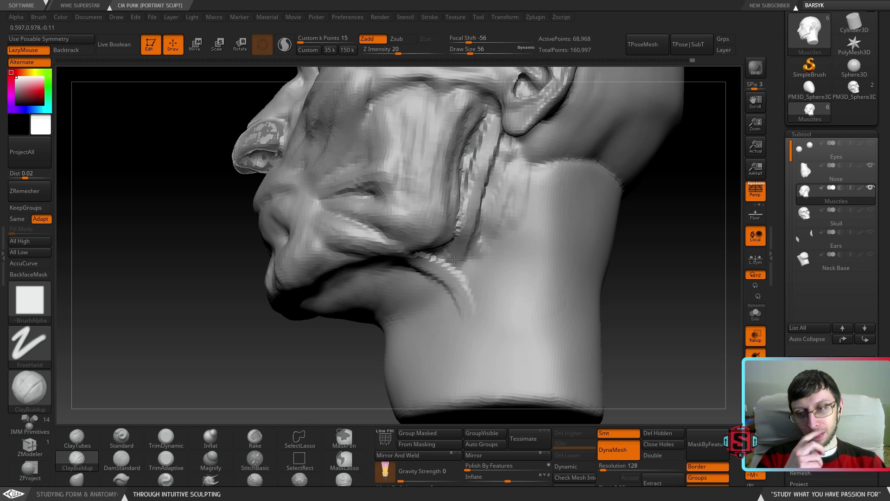
pyautogui.moveTo(492, 155); pyautogui.dragTo(492, 122, button='right')
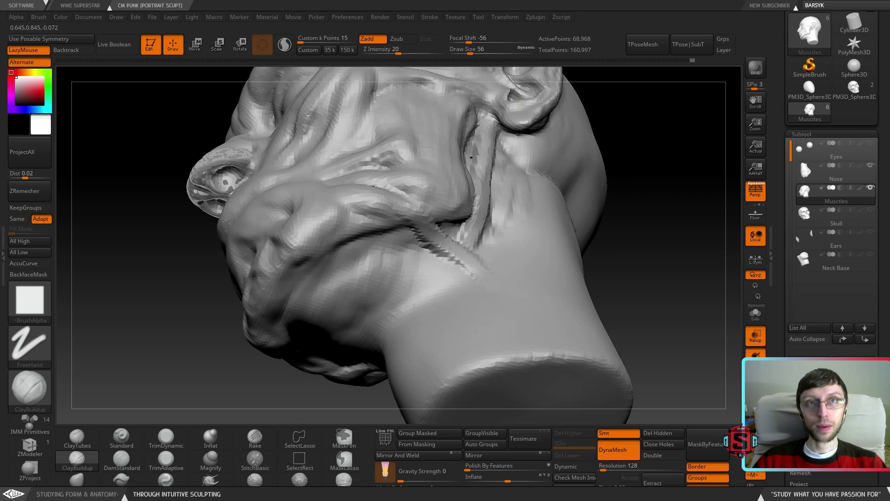
pyautogui.moveTo(502, 185); pyautogui.dragTo(494, 190, button='right')
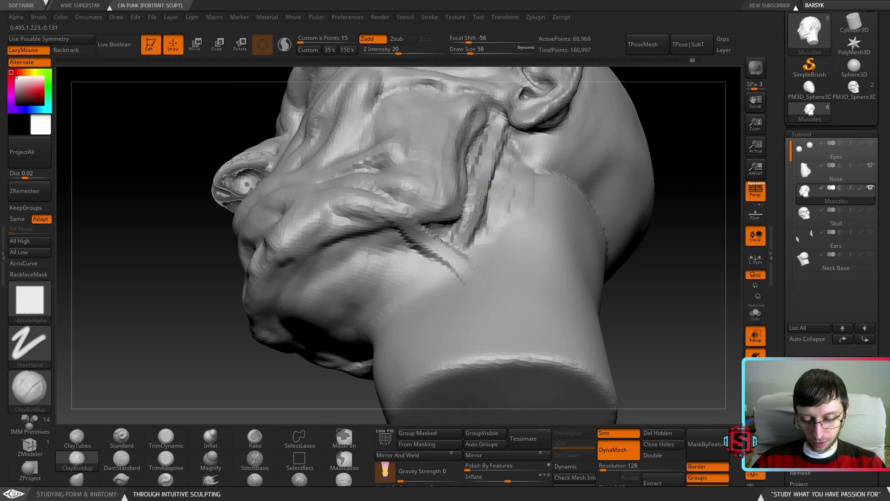
pyautogui.moveTo(488, 187)
pyautogui.mouseDown(button='right')
pyautogui.moveTo(500, 214)
pyautogui.moveTo(483, 190)
pyautogui.moveTo(426, 166)
pyautogui.moveTo(424, 186)
pyautogui.moveTo(413, 186)
pyautogui.mouseUp(button='right')
pyautogui.press('ctrl')
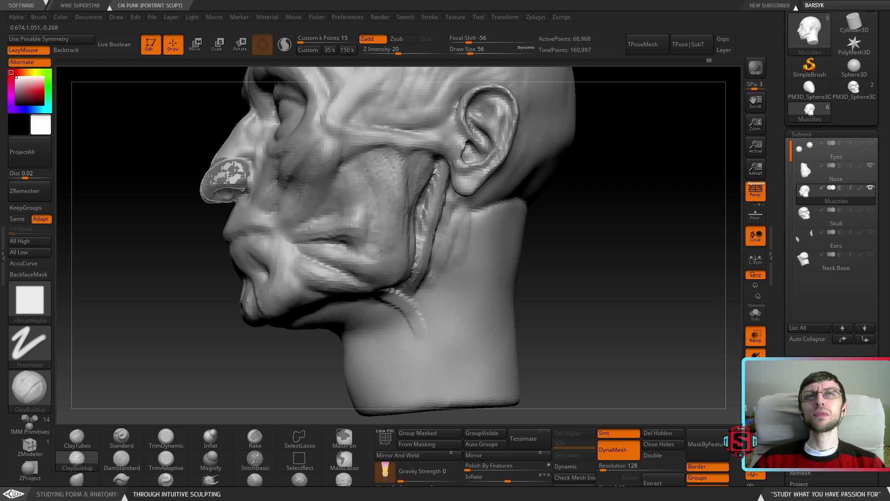
pyautogui.moveTo(446, 207)
pyautogui.mouseDown(button='right')
pyautogui.moveTo(366, 204)
pyautogui.moveTo(426, 192)
pyautogui.mouseUp(button='right')
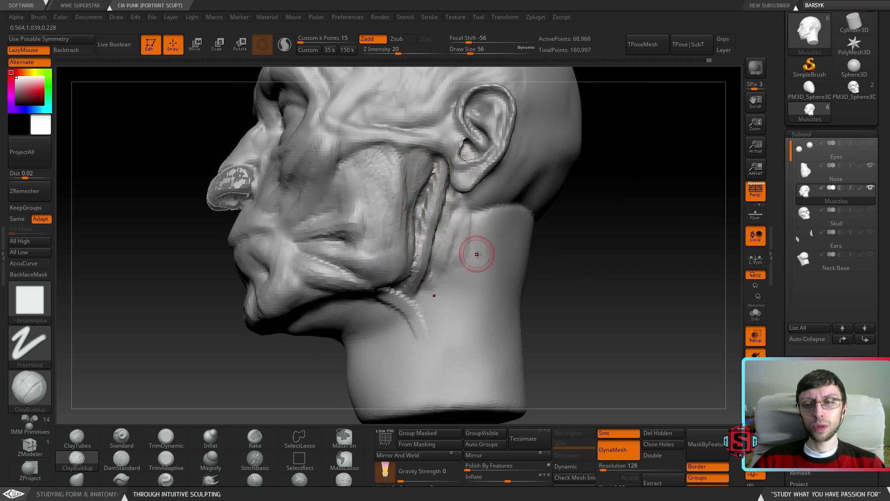
# Show the Skull subtool and check the muscle layer against the bone
pyautogui.click(871, 211)
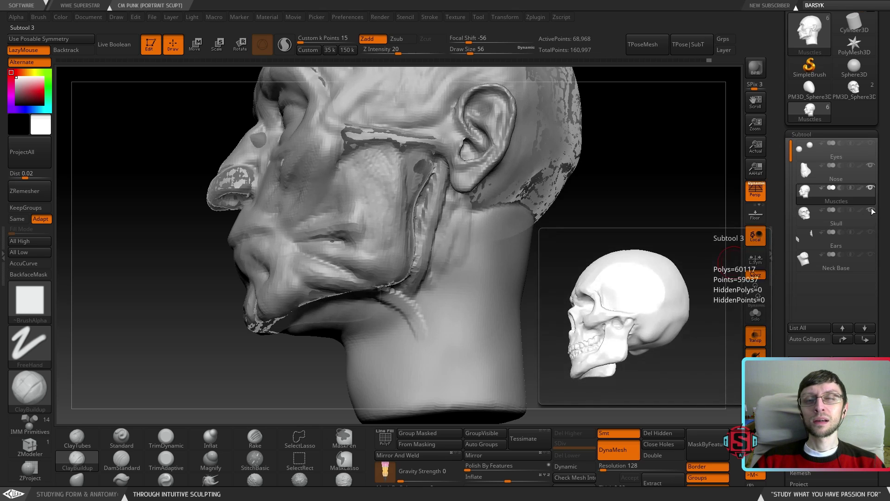
pyautogui.moveTo(517, 224); pyautogui.dragTo(541, 249, button='right')
pyautogui.keyDown('alt'); pyautogui.moveTo(548, 259); pyautogui.dragTo(528, 255); pyautogui.keyUp('alt')
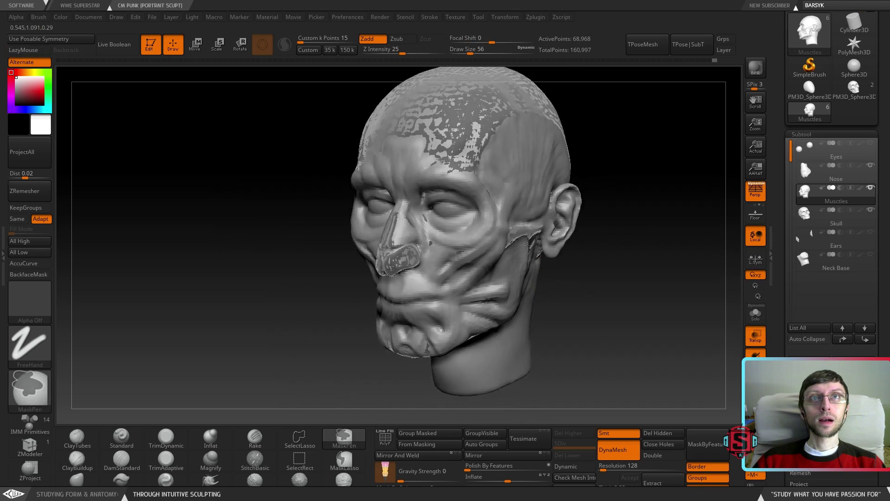
pyautogui.moveTo(536, 230)
pyautogui.mouseDown(button='right')
pyautogui.moveTo(517, 259)
pyautogui.moveTo(512, 312)
pyautogui.moveTo(467, 294)
pyautogui.moveTo(467, 268)
pyautogui.moveTo(492, 285)
pyautogui.moveTo(509, 270)
pyautogui.moveTo(457, 235)
pyautogui.moveTo(477, 214)
pyautogui.mouseUp(button='right')
# Build up a tapering muscle band from behind the ear down the side of the neck with ClayBuildup
pyautogui.moveTo(449, 176)
pyautogui.mouseDown(button='right')
pyautogui.moveTo(447, 184)
pyautogui.moveTo(439, 177)
pyautogui.moveTo(471, 183)
pyautogui.moveTo(411, 218)
pyautogui.moveTo(356, 226)
pyautogui.mouseUp(button='right')
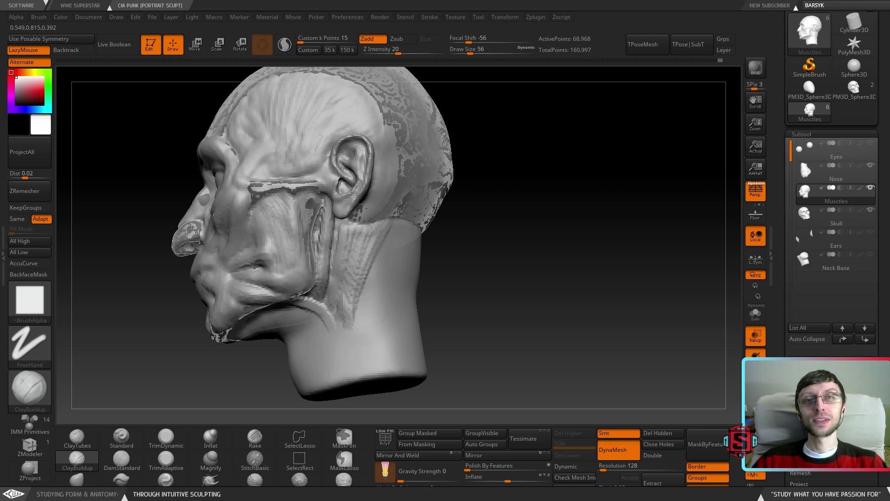
pyautogui.moveTo(349, 311); pyautogui.dragTo(349, 326)
pyautogui.moveTo(364, 257); pyautogui.dragTo(357, 320)
pyautogui.moveTo(297, 310)
pyautogui.mouseDown(button='right')
pyautogui.moveTo(348, 314)
pyautogui.moveTo(348, 215)
pyautogui.moveTo(370, 229)
pyautogui.moveTo(318, 264)
pyautogui.moveTo(397, 257)
pyautogui.moveTo(399, 272)
pyautogui.mouseUp(button='right')
# Reshape the neck and flare its base sideways with the Move brush at draw size 212
pyautogui.click(77, 480)
pyautogui.press('s')
pyautogui.moveTo(424, 305); pyautogui.dragTo(444, 304)
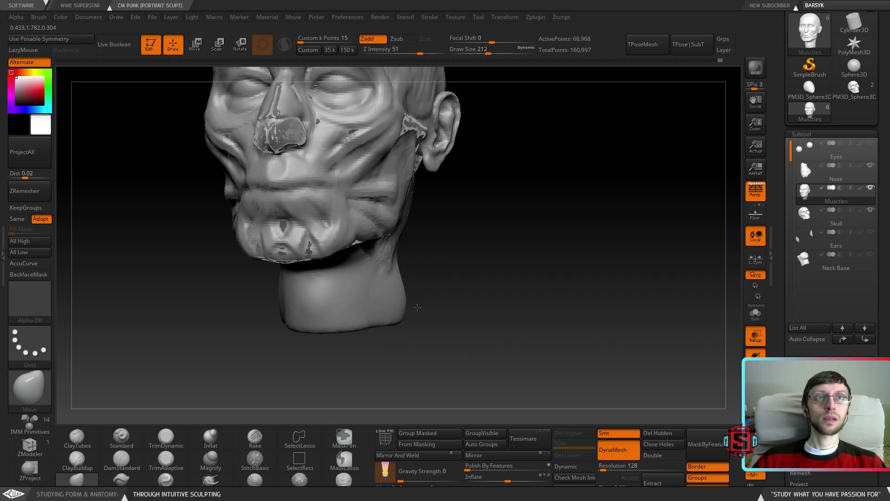
pyautogui.moveTo(378, 322)
pyautogui.mouseDown(button='right')
pyautogui.moveTo(366, 278)
pyautogui.moveTo(420, 308)
pyautogui.moveTo(356, 281)
pyautogui.moveTo(316, 302)
pyautogui.moveTo(317, 287)
pyautogui.moveTo(357, 298)
pyautogui.mouseUp(button='right')
pyautogui.moveTo(371, 268)
pyautogui.mouseDown(button='right')
pyautogui.moveTo(347, 277)
pyautogui.moveTo(357, 276)
pyautogui.mouseUp(button='right')
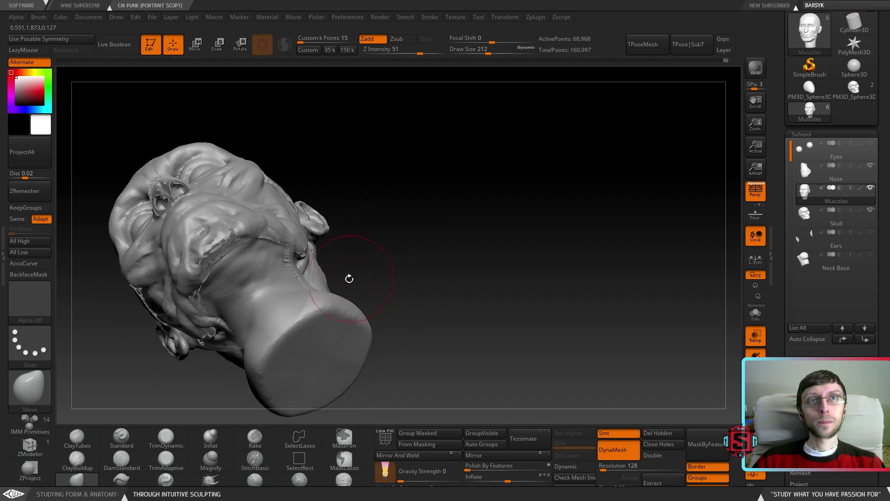
pyautogui.moveTo(305, 289); pyautogui.dragTo(335, 280, button='right')
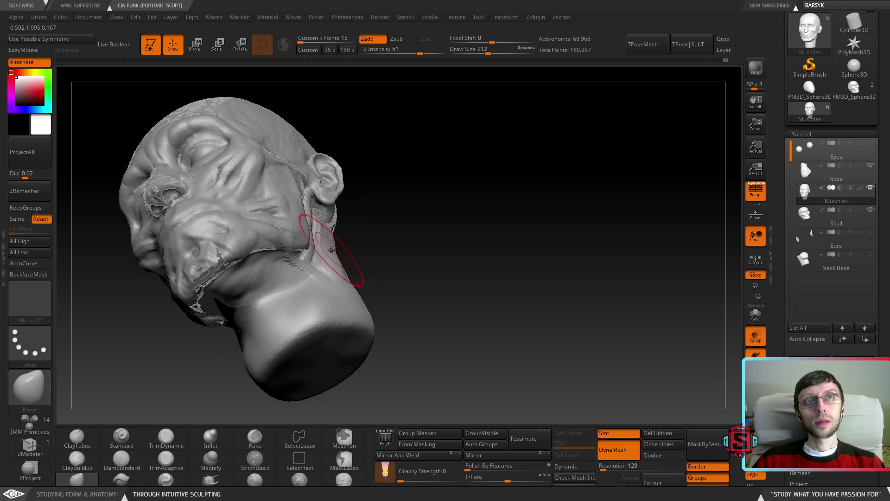
pyautogui.moveTo(333, 256)
pyautogui.mouseDown(button='right')
pyautogui.moveTo(327, 228)
pyautogui.moveTo(368, 241)
pyautogui.moveTo(406, 289)
pyautogui.mouseUp(button='right')
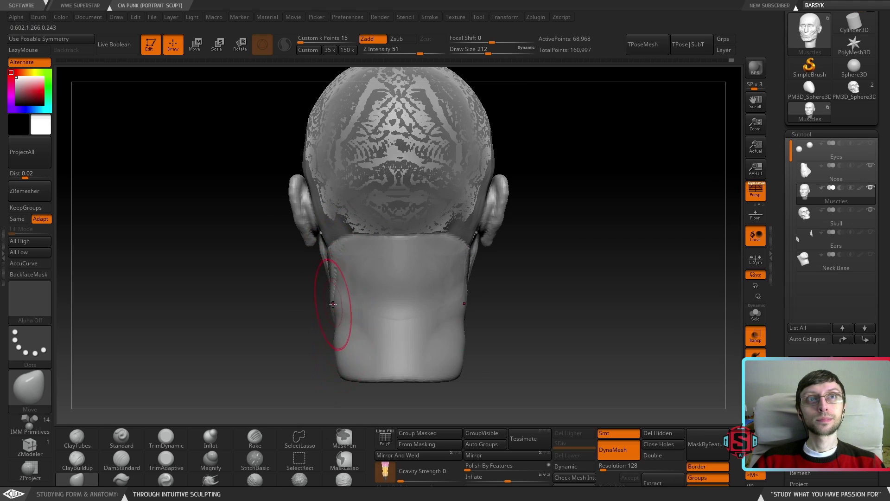
pyautogui.moveTo(337, 370); pyautogui.dragTo(316, 371)
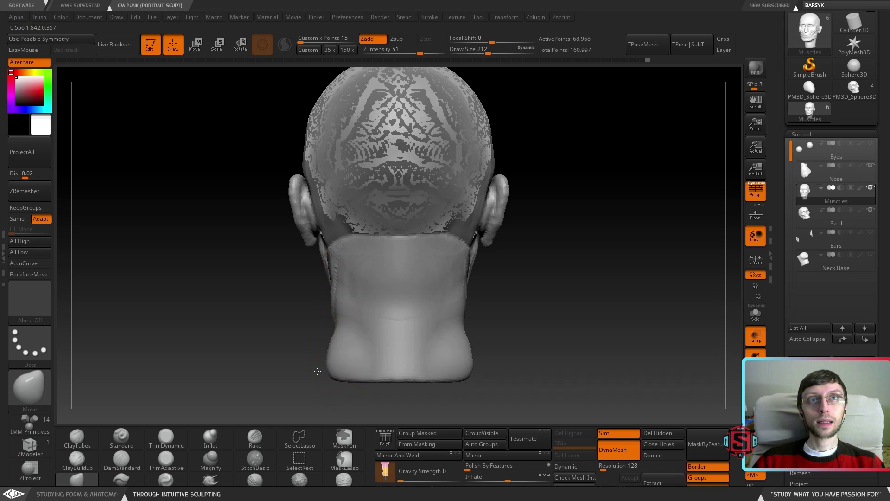
pyautogui.moveTo(259, 324); pyautogui.dragTo(357, 193)
pyautogui.moveTo(307, 304)
pyautogui.mouseDown()
pyautogui.moveTo(320, 279)
pyautogui.moveTo(361, 311)
pyautogui.moveTo(371, 296)
pyautogui.moveTo(440, 304)
pyautogui.moveTo(453, 251)
pyautogui.moveTo(445, 278)
pyautogui.moveTo(417, 247)
pyautogui.moveTo(398, 264)
pyautogui.moveTo(411, 292)
pyautogui.moveTo(390, 270)
pyautogui.moveTo(402, 293)
pyautogui.moveTo(443, 284)
pyautogui.mouseUp()
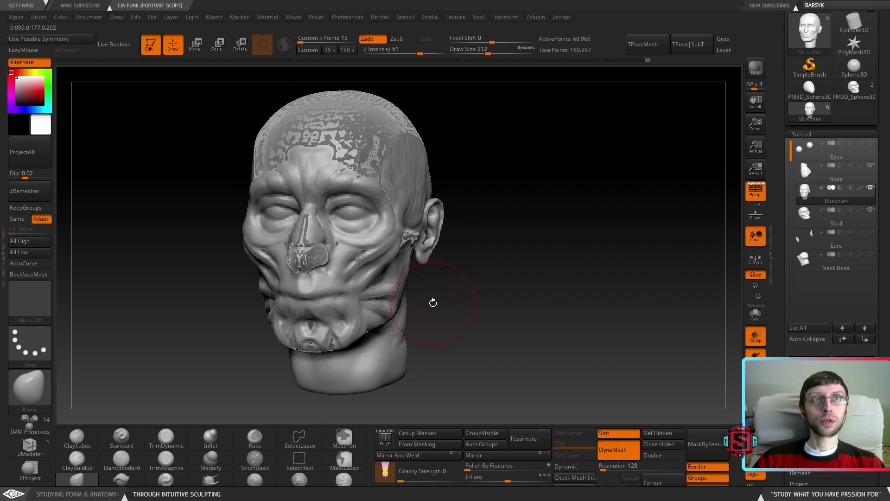
# Adjust the neck's side profile with the Move brush at draw size 140
pyautogui.press('s')
pyautogui.moveTo(462, 291)
pyautogui.mouseDown()
pyautogui.moveTo(443, 295)
pyautogui.moveTo(629, 321)
pyautogui.moveTo(659, 339)
pyautogui.moveTo(644, 332)
pyautogui.mouseUp()
pyautogui.press('s')
pyautogui.press('s')
pyautogui.moveTo(466, 309)
pyautogui.mouseDown()
pyautogui.moveTo(475, 309)
pyautogui.moveTo(471, 278)
pyautogui.moveTo(490, 281)
pyautogui.mouseUp()
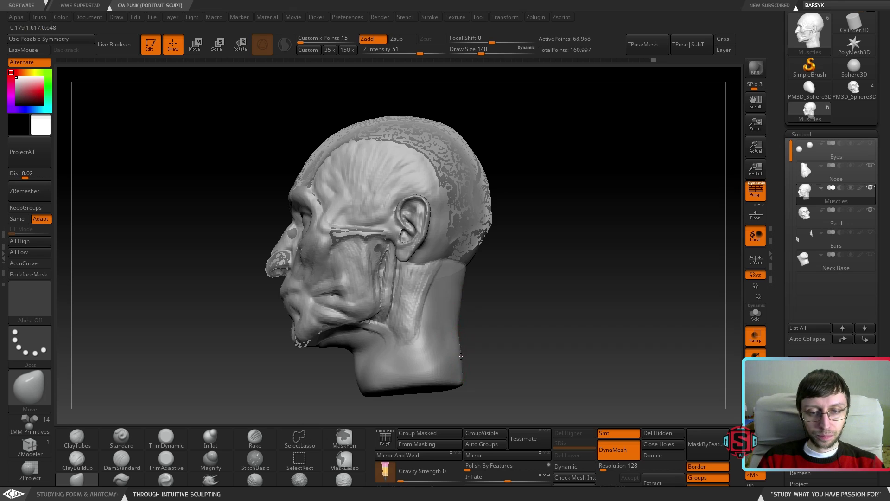
pyautogui.moveTo(473, 381)
pyautogui.mouseDown()
pyautogui.moveTo(431, 378)
pyautogui.moveTo(488, 359)
pyautogui.mouseUp()
# Reshape the nape and the back of the neck with the Move brush at draw size 305
pyautogui.press('s')
pyautogui.moveTo(449, 344)
pyautogui.mouseDown(button='right')
pyautogui.moveTo(477, 349)
pyautogui.moveTo(458, 346)
pyautogui.mouseUp(button='right')
pyautogui.press('space')
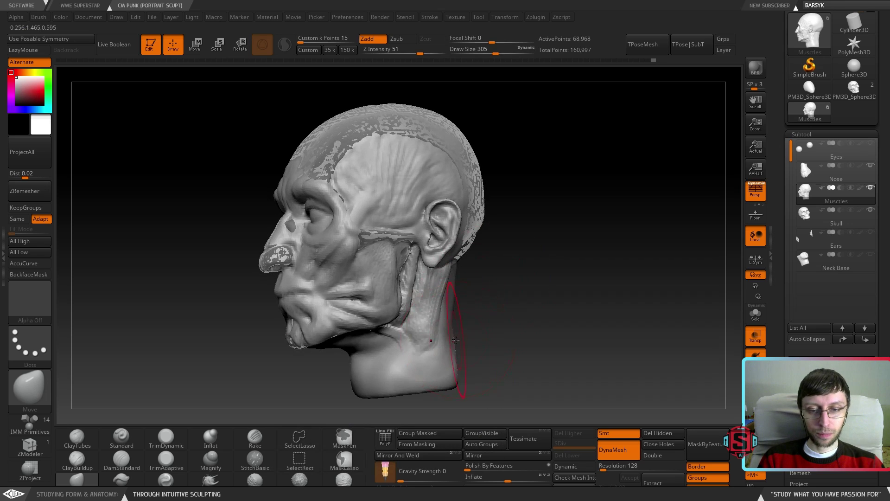
pyautogui.moveTo(470, 339)
pyautogui.mouseDown(button='right')
pyautogui.moveTo(453, 374)
pyautogui.moveTo(465, 335)
pyautogui.mouseUp(button='right')
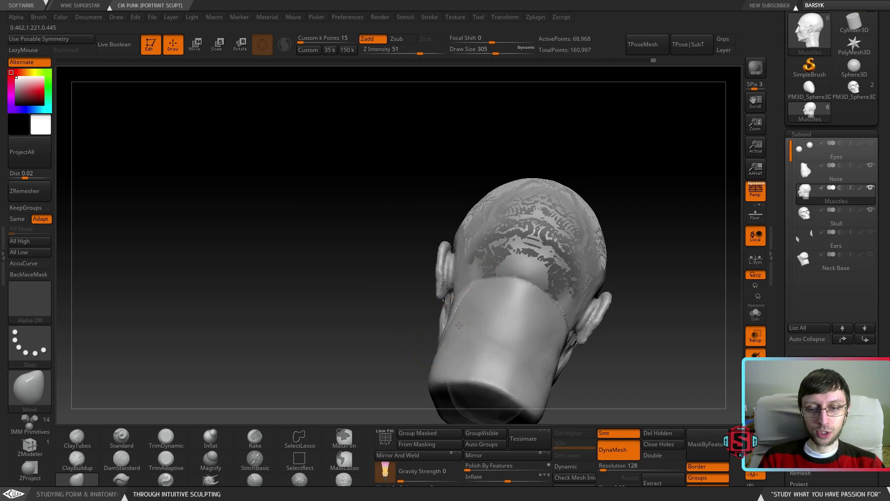
pyautogui.moveTo(458, 325); pyautogui.dragTo(466, 337)
pyautogui.moveTo(467, 309)
pyautogui.mouseDown(button='right')
pyautogui.moveTo(487, 339)
pyautogui.moveTo(496, 335)
pyautogui.moveTo(446, 330)
pyautogui.moveTo(375, 302)
pyautogui.moveTo(375, 313)
pyautogui.moveTo(439, 286)
pyautogui.moveTo(483, 208)
pyautogui.moveTo(468, 280)
pyautogui.moveTo(380, 341)
pyautogui.moveTo(321, 321)
pyautogui.moveTo(349, 335)
pyautogui.moveTo(374, 327)
pyautogui.moveTo(343, 332)
pyautogui.mouseUp(button='right')
# Build up broad strands on the underside of the jaw toward the neck with ClayBuildup at draw size 128
pyautogui.click(77, 461)
pyautogui.press('s')
pyautogui.moveTo(370, 315); pyautogui.dragTo(354, 315)
pyautogui.moveTo(371, 288); pyautogui.dragTo(361, 232, button='right')
pyautogui.moveTo(300, 304)
pyautogui.mouseDown(button='right')
pyautogui.moveTo(340, 287)
pyautogui.moveTo(357, 238)
pyautogui.moveTo(312, 312)
pyautogui.moveTo(320, 314)
pyautogui.mouseUp(button='right')
pyautogui.press('ctrl')
pyautogui.moveTo(342, 258)
pyautogui.mouseDown(button='right')
pyautogui.moveTo(355, 249)
pyautogui.moveTo(364, 190)
pyautogui.mouseUp(button='right')
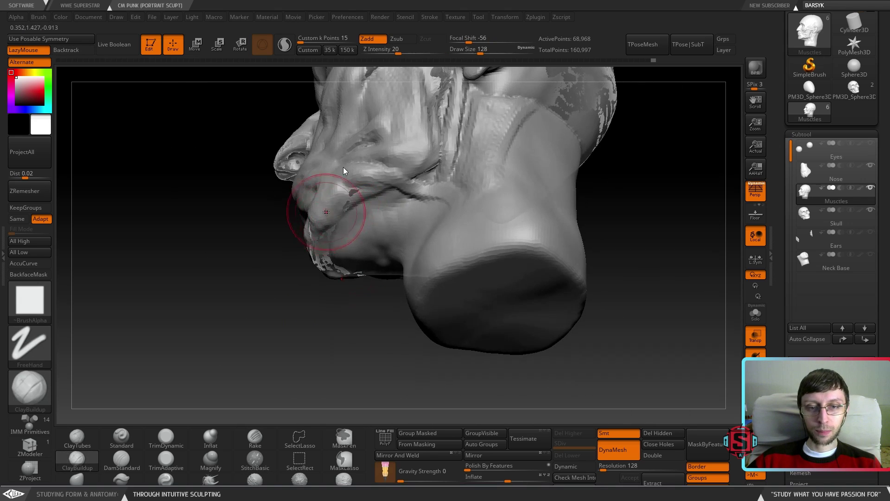
pyautogui.moveTo(324, 214)
pyautogui.mouseDown(button='right')
pyautogui.moveTo(403, 231)
pyautogui.moveTo(343, 199)
pyautogui.moveTo(353, 197)
pyautogui.moveTo(373, 223)
pyautogui.moveTo(396, 220)
pyautogui.moveTo(333, 226)
pyautogui.moveTo(377, 179)
pyautogui.mouseUp(button='right')
pyautogui.moveTo(404, 213); pyautogui.dragTo(365, 215, button='right')
pyautogui.moveTo(272, 232)
pyautogui.keyDown('shift'); pyautogui.mouseDown()
pyautogui.moveTo(318, 211)
pyautogui.moveTo(278, 217)
pyautogui.moveTo(341, 207)
pyautogui.moveTo(337, 225)
pyautogui.mouseUp(); pyautogui.keyUp('shift')
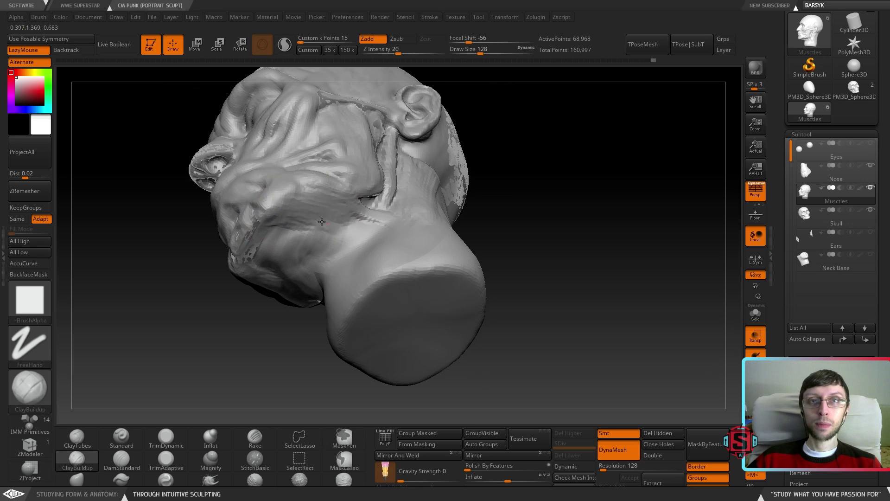
# Build up the long neck muscle from behind the ear to the front of the neck base and smooth it
pyautogui.moveTo(353, 222); pyautogui.dragTo(327, 225, button='right')
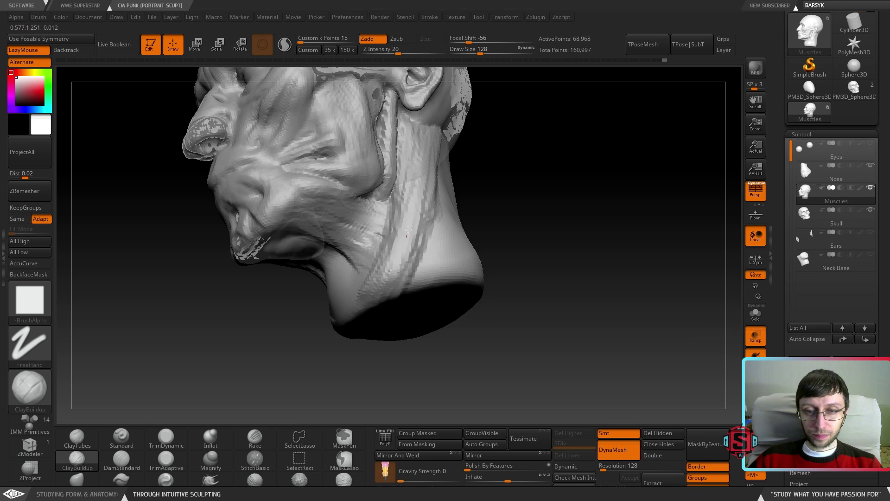
pyautogui.moveTo(396, 232); pyautogui.dragTo(362, 276, button='right')
pyautogui.moveTo(354, 316)
pyautogui.keyDown('shift'); pyautogui.mouseDown()
pyautogui.moveTo(394, 288)
pyautogui.moveTo(387, 298)
pyautogui.mouseUp(); pyautogui.keyUp('shift')
pyautogui.moveTo(387, 298); pyautogui.dragTo(383, 299, button='right')
pyautogui.keyDown('shift'); pyautogui.moveTo(384, 319); pyautogui.dragTo(429, 248); pyautogui.keyUp('shift')
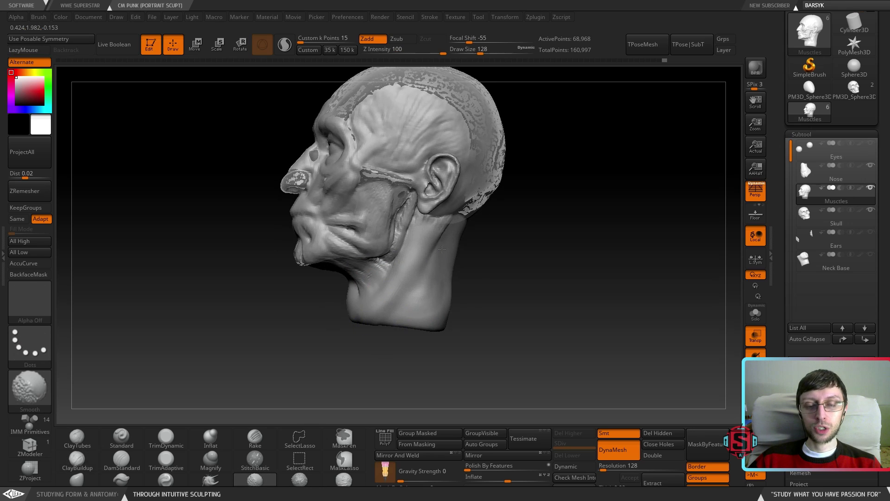
# Add strands on both sides of the throat beneath the chin with ClayBuildup at draw size 46
pyautogui.moveTo(452, 232); pyautogui.dragTo(417, 250, button='right')
pyautogui.press('s')
pyautogui.moveTo(407, 254); pyautogui.dragTo(397, 258)
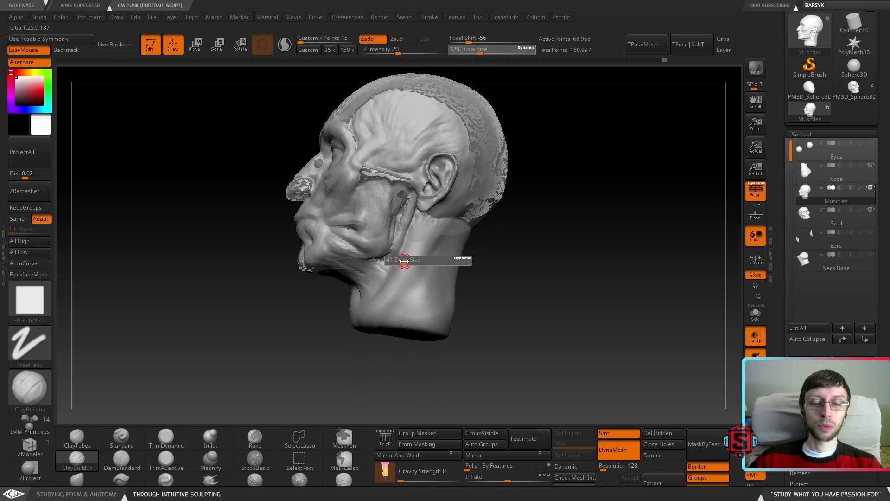
pyautogui.moveTo(395, 255); pyautogui.dragTo(315, 259, button='right')
pyautogui.moveTo(362, 301)
pyautogui.mouseDown(button='right')
pyautogui.moveTo(370, 271)
pyautogui.moveTo(332, 293)
pyautogui.moveTo(326, 198)
pyautogui.moveTo(323, 226)
pyautogui.mouseUp(button='right')
pyautogui.moveTo(325, 276); pyautogui.dragTo(329, 282, button='right')
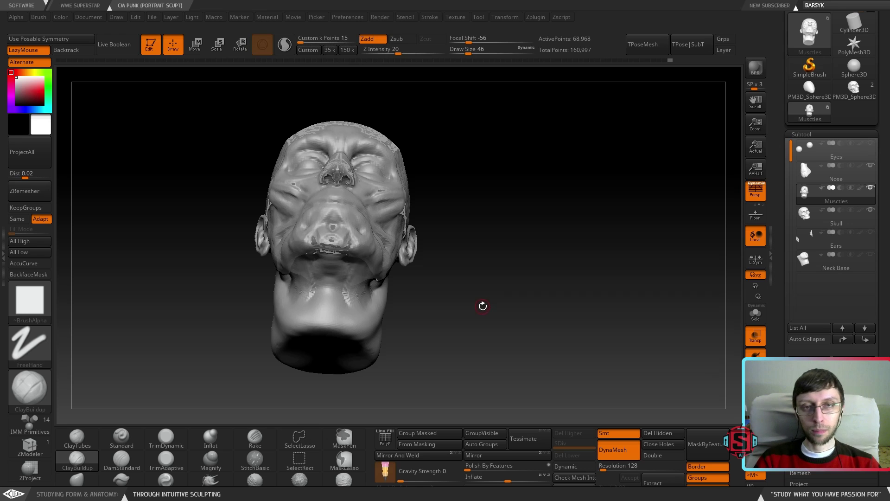
# Build up the lower side of the neck base with ClayBuildup at draw size 83
pyautogui.moveTo(469, 272)
pyautogui.mouseDown()
pyautogui.moveTo(465, 308)
pyautogui.moveTo(411, 250)
pyautogui.moveTo(394, 312)
pyautogui.moveTo(363, 308)
pyautogui.mouseUp()
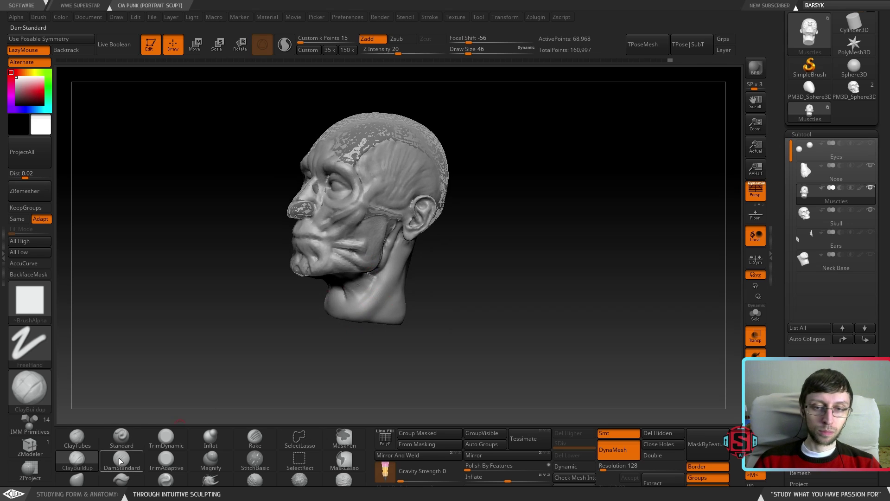
pyautogui.press('b')
pyautogui.press('c')
pyautogui.press('b')
pyautogui.press('s')
pyautogui.moveTo(417, 293)
pyautogui.mouseDown()
pyautogui.moveTo(389, 293)
pyautogui.moveTo(389, 312)
pyautogui.moveTo(410, 320)
pyautogui.moveTo(387, 299)
pyautogui.mouseUp()
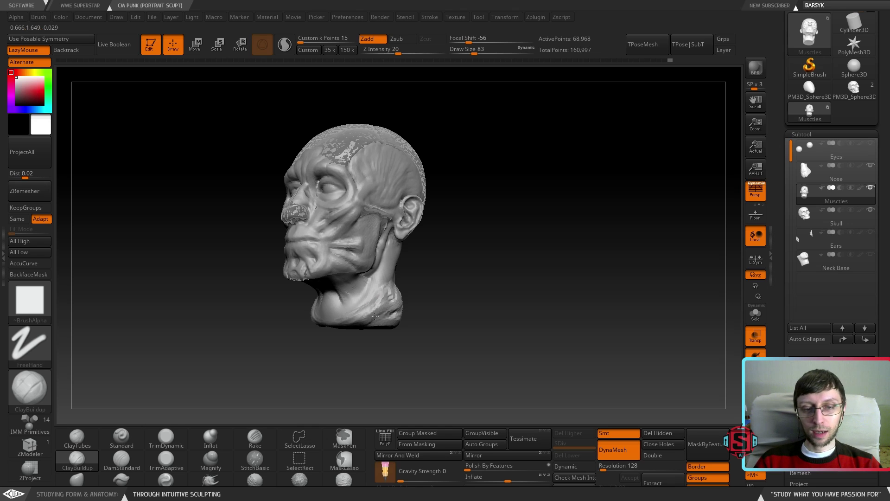
# Build up the broad muscle running from the skull base down the side of the neck with ClayBuildup at draw size 83
pyautogui.moveTo(399, 316)
pyautogui.mouseDown()
pyautogui.moveTo(419, 323)
pyautogui.moveTo(374, 330)
pyautogui.moveTo(389, 307)
pyautogui.moveTo(420, 297)
pyautogui.moveTo(423, 274)
pyautogui.moveTo(454, 255)
pyautogui.moveTo(423, 245)
pyautogui.moveTo(429, 213)
pyautogui.moveTo(436, 231)
pyautogui.moveTo(433, 223)
pyautogui.mouseUp()
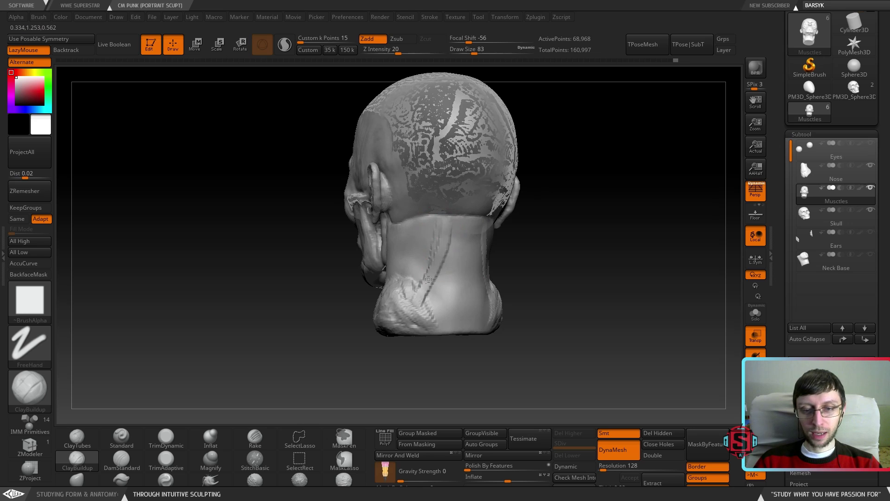
pyautogui.moveTo(447, 242); pyautogui.dragTo(420, 276)
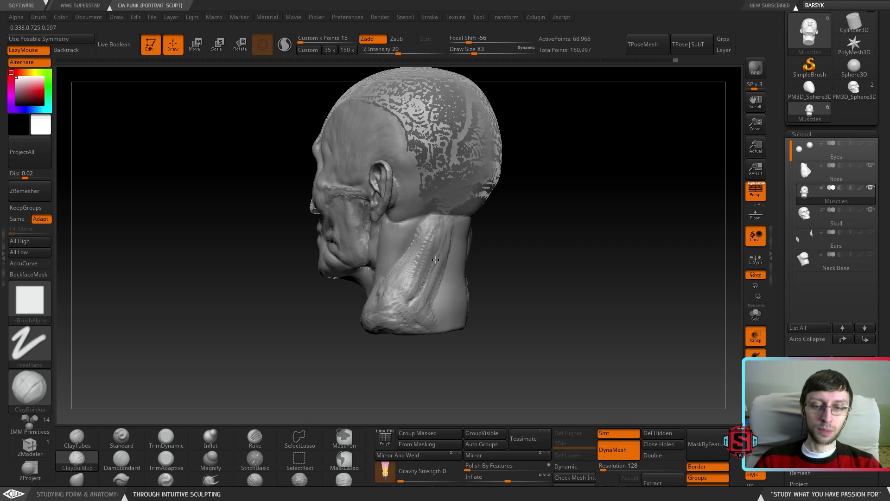
pyautogui.moveTo(408, 290); pyautogui.dragTo(425, 242)
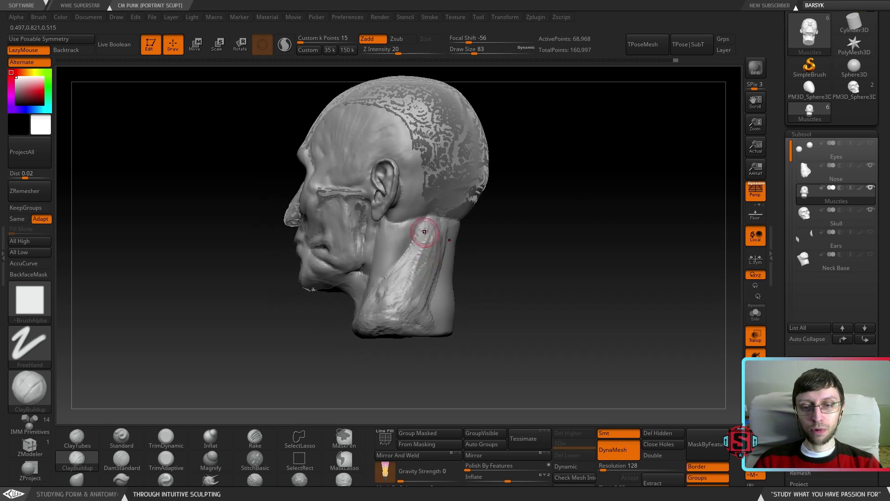
pyautogui.moveTo(417, 249)
pyautogui.mouseDown(button='right')
pyautogui.moveTo(412, 275)
pyautogui.moveTo(393, 251)
pyautogui.mouseUp(button='right')
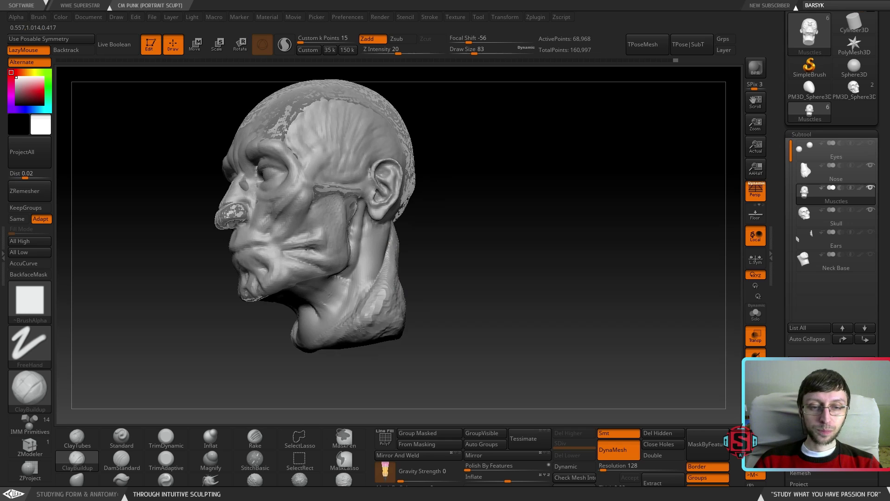
pyautogui.moveTo(394, 281); pyautogui.dragTo(388, 310, button='right')
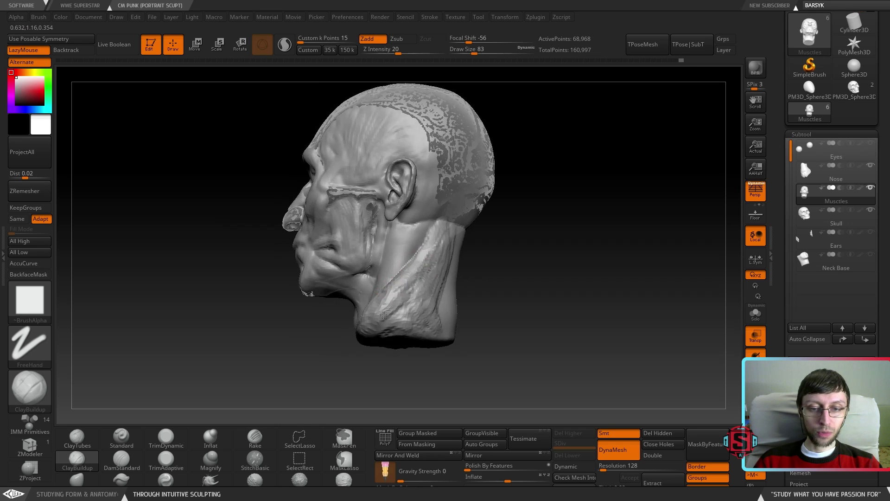
# Thicken the muscle bands on both sides of the back of the neck down to the neck base
pyautogui.moveTo(404, 305)
pyautogui.mouseDown()
pyautogui.moveTo(420, 251)
pyautogui.moveTo(408, 320)
pyautogui.moveTo(434, 260)
pyautogui.moveTo(419, 313)
pyautogui.mouseUp()
pyautogui.moveTo(435, 337)
pyautogui.mouseDown(button='right')
pyautogui.moveTo(433, 252)
pyautogui.moveTo(418, 255)
pyautogui.moveTo(436, 263)
pyautogui.moveTo(407, 264)
pyautogui.moveTo(432, 274)
pyautogui.moveTo(410, 273)
pyautogui.moveTo(444, 255)
pyautogui.moveTo(427, 260)
pyautogui.moveTo(413, 252)
pyautogui.mouseUp(button='right')
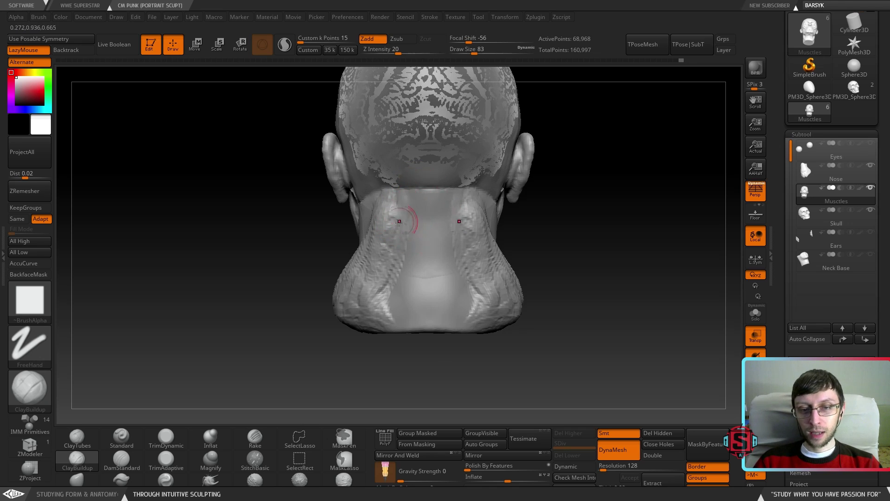
pyautogui.moveTo(390, 211)
pyautogui.mouseDown(button='right')
pyautogui.moveTo(330, 218)
pyautogui.moveTo(358, 225)
pyautogui.mouseUp(button='right')
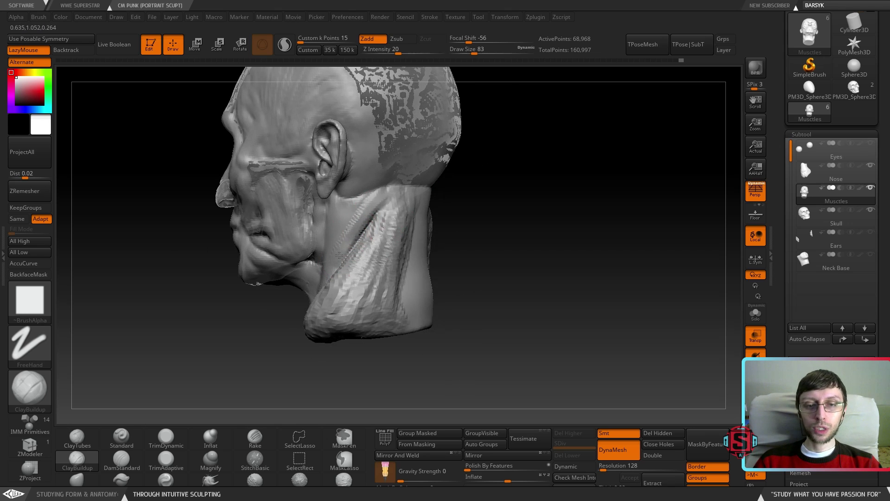
pyautogui.moveTo(347, 237)
pyautogui.mouseDown(button='right')
pyautogui.moveTo(363, 214)
pyautogui.moveTo(361, 245)
pyautogui.mouseUp(button='right')
# Refine the rear side neck muscle with DamStandard and smooth its surface
pyautogui.click(121, 459)
pyautogui.moveTo(394, 193)
pyautogui.mouseDown(button='right')
pyautogui.moveTo(418, 209)
pyautogui.moveTo(400, 216)
pyautogui.moveTo(403, 209)
pyautogui.mouseUp(button='right')
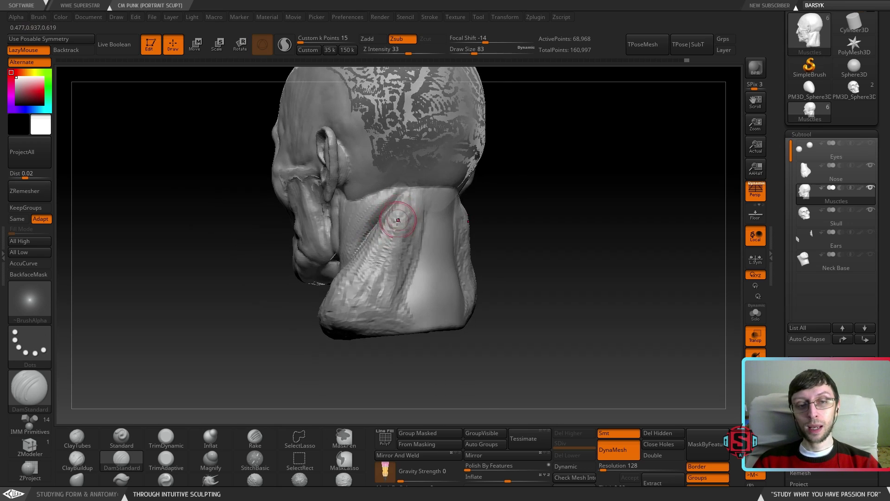
pyautogui.press('shift')
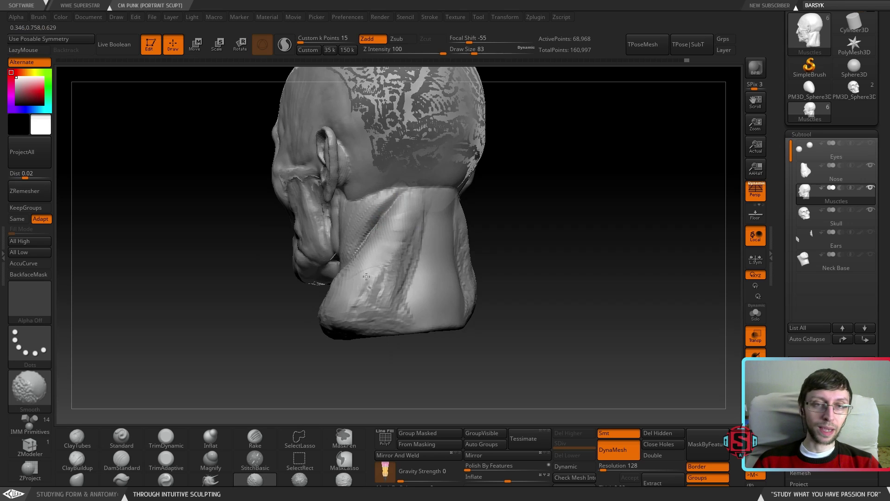
pyautogui.moveTo(384, 302)
pyautogui.mouseDown(button='right')
pyautogui.moveTo(342, 286)
pyautogui.moveTo(435, 258)
pyautogui.moveTo(441, 252)
pyautogui.moveTo(431, 248)
pyautogui.moveTo(449, 238)
pyautogui.moveTo(396, 218)
pyautogui.moveTo(426, 283)
pyautogui.moveTo(461, 246)
pyautogui.moveTo(414, 236)
pyautogui.moveTo(405, 254)
pyautogui.moveTo(135, 382)
pyautogui.mouseUp(button='right')
# Add vertical muscle strands along the back of the neck with ClayBuildup at draw size 83
pyautogui.click(90, 471)
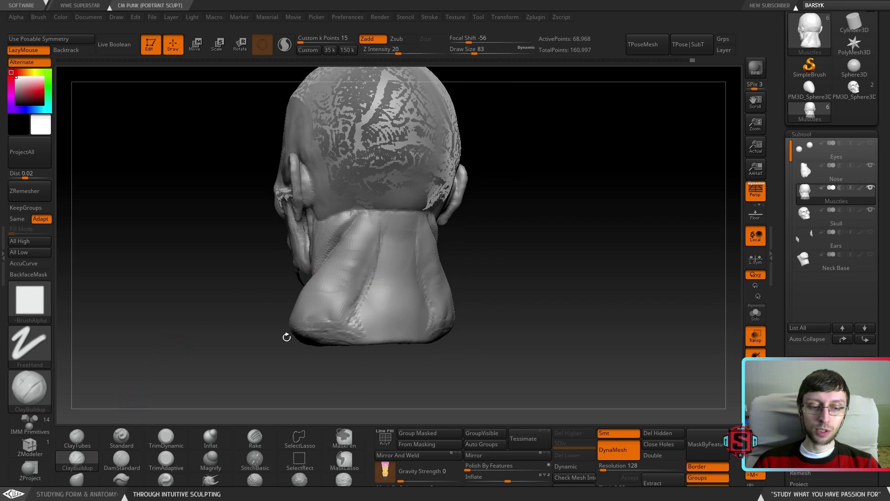
pyautogui.moveTo(397, 242); pyautogui.dragTo(361, 260, button='right')
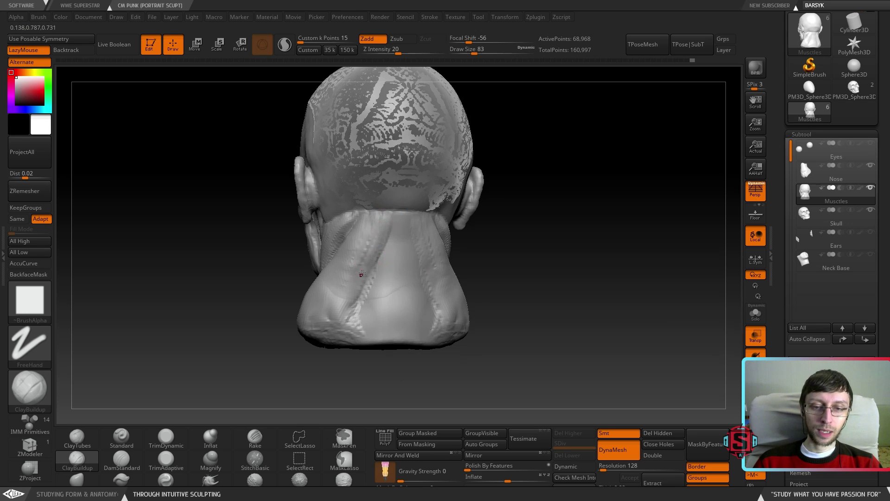
pyautogui.keyDown('alt'); pyautogui.moveTo(381, 244); pyautogui.dragTo(367, 211, button='right'); pyautogui.keyUp('alt')
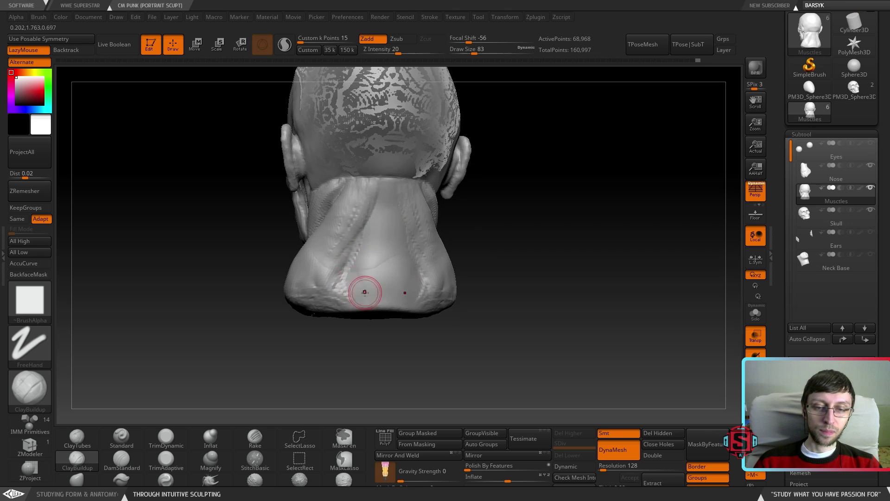
pyautogui.moveTo(353, 263)
pyautogui.mouseDown(button='right')
pyautogui.moveTo(423, 261)
pyautogui.moveTo(366, 254)
pyautogui.mouseUp(button='right')
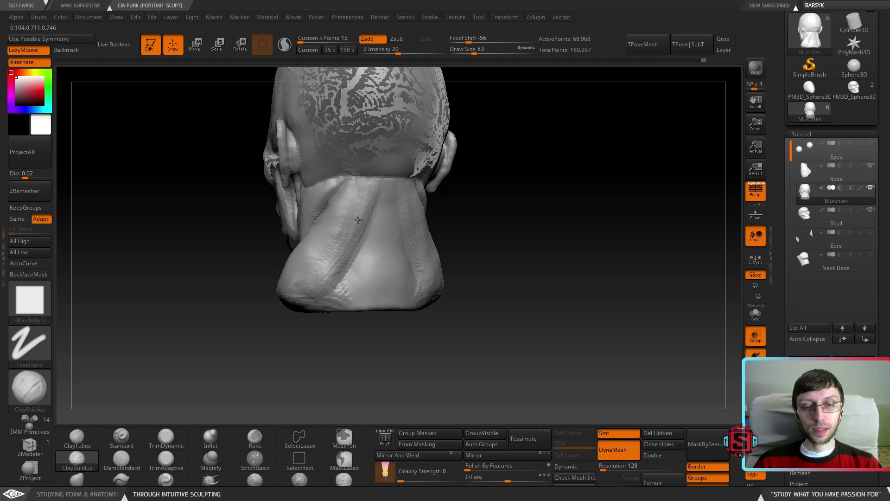
# Build up clay across the underside of the neck base to extend it downward
pyautogui.moveTo(343, 305); pyautogui.dragTo(347, 249, button='right')
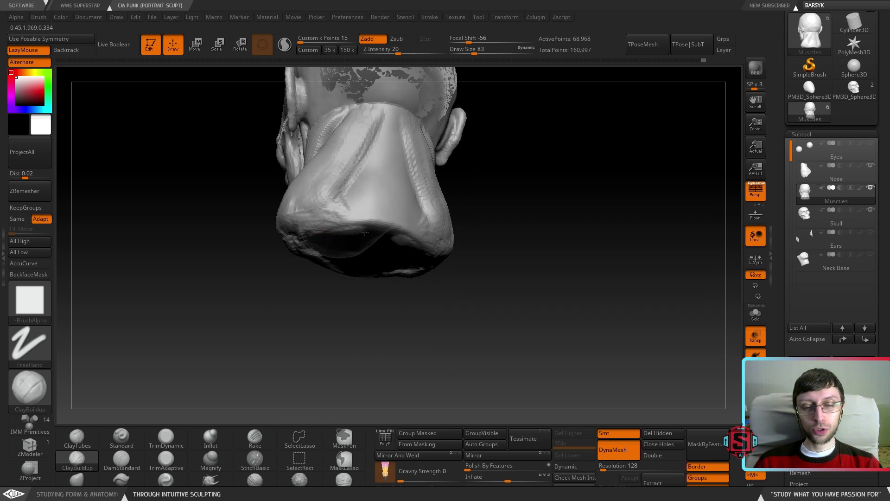
pyautogui.moveTo(392, 235); pyautogui.dragTo(339, 229, button='right')
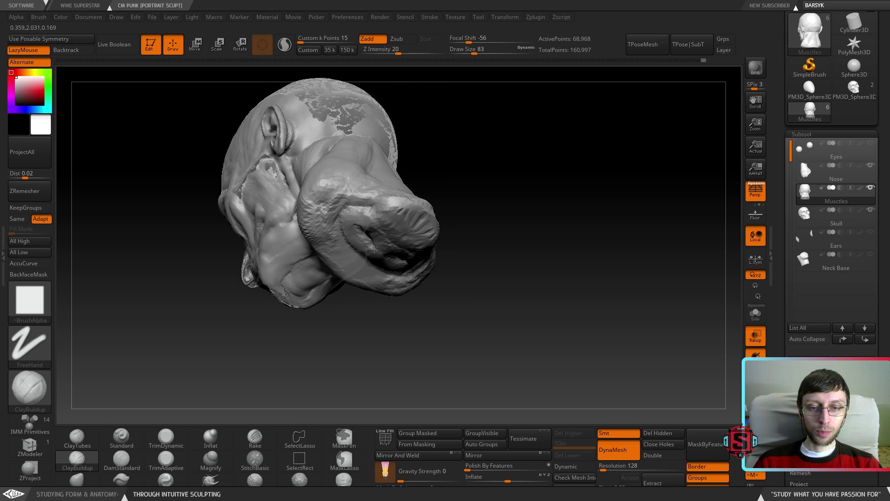
pyautogui.moveTo(339, 229)
pyautogui.mouseDown()
pyautogui.moveTo(404, 255)
pyautogui.moveTo(429, 234)
pyautogui.moveTo(388, 253)
pyautogui.mouseUp()
pyautogui.moveTo(325, 192)
pyautogui.mouseDown()
pyautogui.moveTo(320, 216)
pyautogui.moveTo(355, 199)
pyautogui.moveTo(336, 199)
pyautogui.mouseUp()
pyautogui.moveTo(327, 209); pyautogui.dragTo(358, 228, button='right')
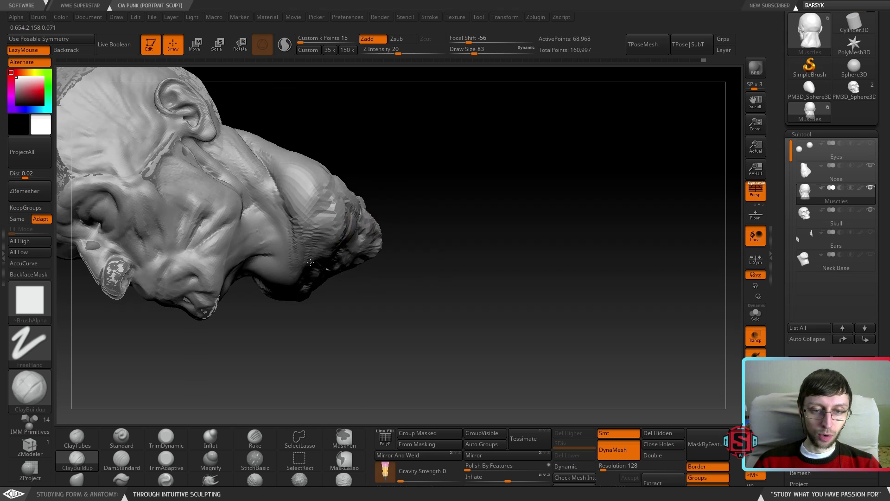
# Build a thick rim of clay around the neck base as the start of the shoulders
pyautogui.moveTo(308, 264); pyautogui.dragTo(304, 232, button='right')
pyautogui.moveTo(303, 232)
pyautogui.mouseDown()
pyautogui.moveTo(300, 204)
pyautogui.moveTo(296, 241)
pyautogui.moveTo(304, 197)
pyautogui.moveTo(317, 252)
pyautogui.moveTo(338, 221)
pyautogui.moveTo(318, 236)
pyautogui.moveTo(332, 216)
pyautogui.mouseUp()
pyautogui.moveTo(381, 165)
pyautogui.mouseDown()
pyautogui.moveTo(372, 237)
pyautogui.moveTo(429, 122)
pyautogui.moveTo(405, 203)
pyautogui.moveTo(397, 303)
pyautogui.moveTo(425, 279)
pyautogui.moveTo(422, 246)
pyautogui.moveTo(396, 297)
pyautogui.moveTo(371, 319)
pyautogui.moveTo(361, 308)
pyautogui.moveTo(390, 308)
pyautogui.moveTo(354, 315)
pyautogui.moveTo(392, 313)
pyautogui.moveTo(367, 322)
pyautogui.moveTo(391, 332)
pyautogui.moveTo(363, 302)
pyautogui.moveTo(389, 300)
pyautogui.moveTo(418, 320)
pyautogui.moveTo(385, 326)
pyautogui.moveTo(402, 344)
pyautogui.moveTo(431, 338)
pyautogui.moveTo(445, 325)
pyautogui.moveTo(424, 310)
pyautogui.mouseUp()
pyautogui.moveTo(459, 290); pyautogui.dragTo(433, 304, button='right')
pyautogui.moveTo(433, 304); pyautogui.dragTo(463, 336)
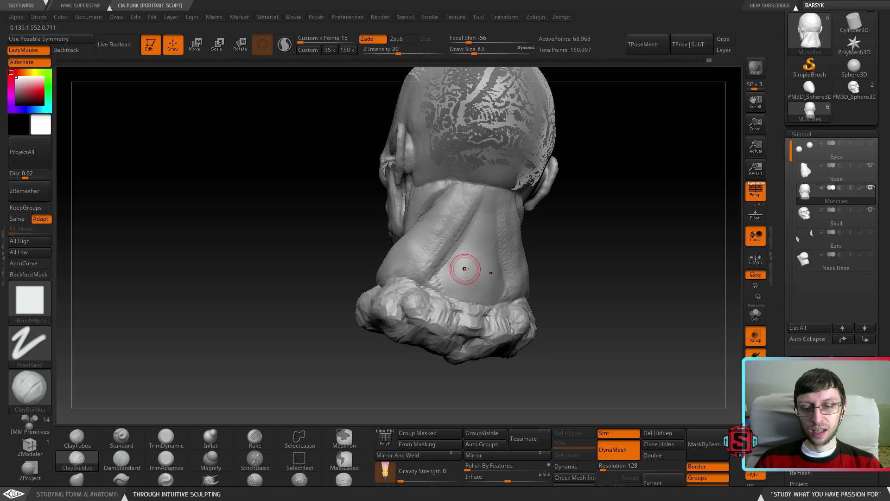
# Add ClayBuildup strokes joining the back of the neck to the thick rim at its base
pyautogui.moveTo(453, 274); pyautogui.dragTo(448, 271, button='right')
pyautogui.moveTo(435, 274)
pyautogui.mouseDown()
pyautogui.moveTo(459, 313)
pyautogui.moveTo(448, 310)
pyautogui.moveTo(456, 308)
pyautogui.mouseUp()
pyautogui.moveTo(462, 305); pyautogui.dragTo(481, 302, button='right')
pyautogui.moveTo(451, 281); pyautogui.dragTo(461, 317)
pyautogui.moveTo(423, 277); pyautogui.dragTo(450, 307)
pyautogui.moveTo(416, 274)
pyautogui.mouseDown()
pyautogui.moveTo(440, 310)
pyautogui.moveTo(421, 301)
pyautogui.mouseUp()
# Fill the transition between the neck muscles and the base rim along the side and front of the neck
pyautogui.moveTo(406, 289); pyautogui.dragTo(443, 288, button='right')
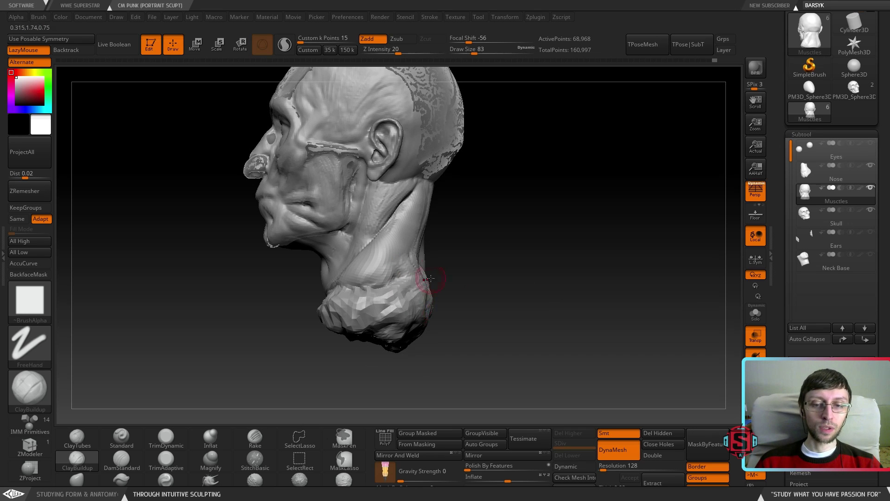
pyautogui.moveTo(392, 290); pyautogui.dragTo(373, 285, button='right')
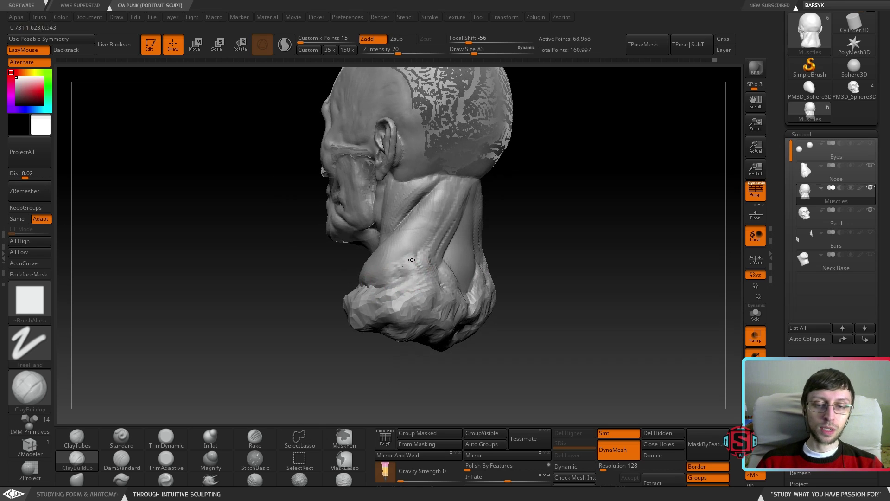
pyautogui.moveTo(400, 262); pyautogui.dragTo(412, 270, button='right')
pyautogui.moveTo(364, 283)
pyautogui.mouseDown(button='right')
pyautogui.moveTo(413, 264)
pyautogui.moveTo(415, 279)
pyautogui.moveTo(308, 264)
pyautogui.moveTo(301, 296)
pyautogui.mouseUp(button='right')
pyautogui.moveTo(298, 255)
pyautogui.mouseDown(button='right')
pyautogui.moveTo(278, 269)
pyautogui.moveTo(310, 259)
pyautogui.mouseUp(button='right')
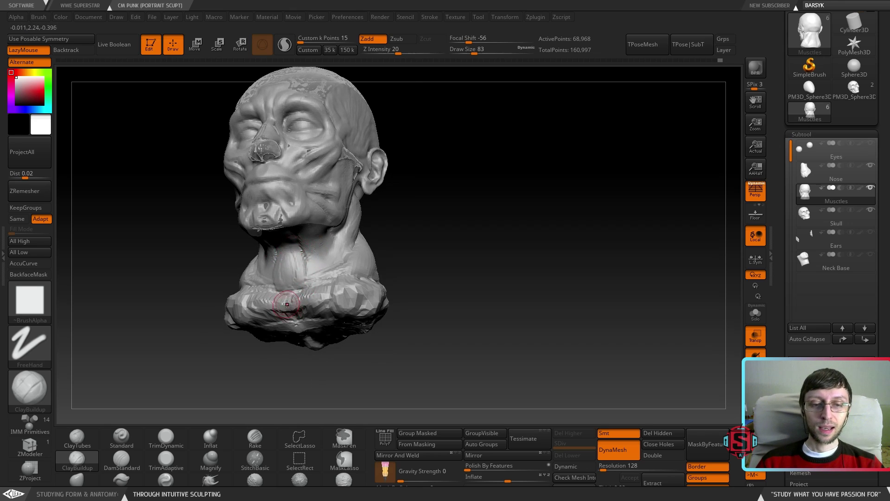
pyautogui.moveTo(292, 256)
pyautogui.mouseDown(button='right')
pyautogui.moveTo(298, 284)
pyautogui.moveTo(303, 242)
pyautogui.moveTo(329, 276)
pyautogui.moveTo(371, 220)
pyautogui.moveTo(375, 276)
pyautogui.mouseUp(button='right')
# Smooth the neck base transition and flatten the side neck muscles with TrimDynamic at draw size 116
pyautogui.press('shift')
pyautogui.click(105, 465)
pyautogui.click(166, 438)
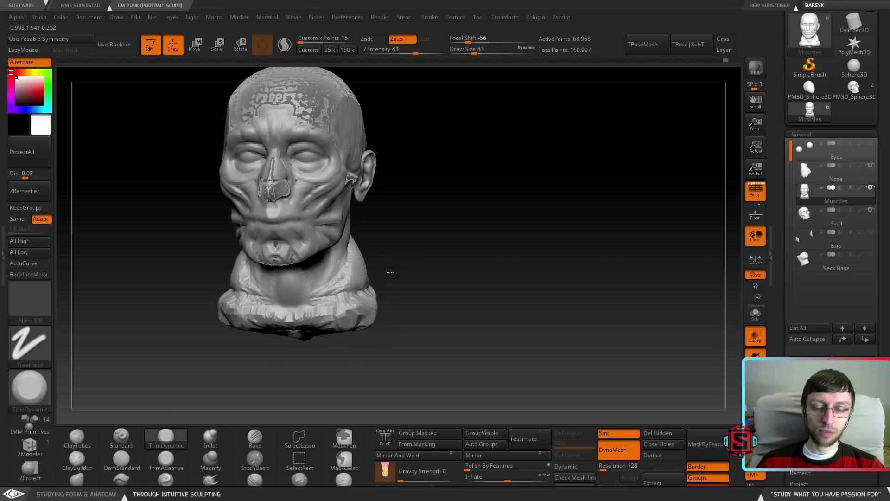
pyautogui.moveTo(271, 362); pyautogui.dragTo(387, 249, button='right')
pyautogui.moveTo(377, 275); pyautogui.dragTo(379, 240)
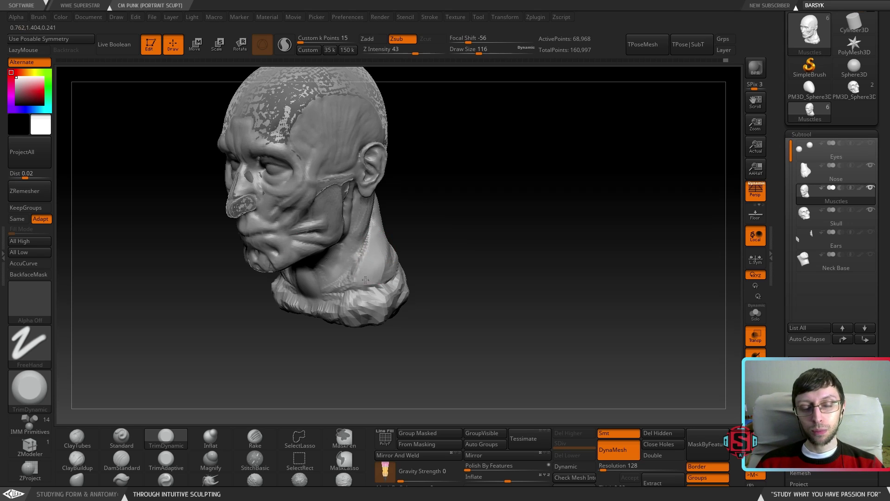
pyautogui.moveTo(374, 277); pyautogui.dragTo(411, 250, button='right')
pyautogui.moveTo(447, 223)
pyautogui.mouseDown(button='right')
pyautogui.moveTo(460, 219)
pyautogui.moveTo(394, 222)
pyautogui.moveTo(389, 237)
pyautogui.moveTo(377, 195)
pyautogui.mouseUp(button='right')
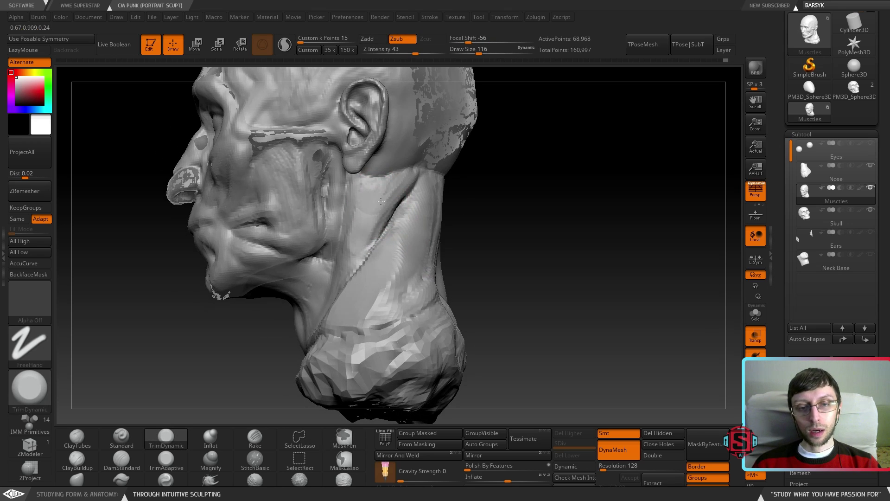
pyautogui.press('s')
pyautogui.moveTo(375, 236); pyautogui.dragTo(370, 236)
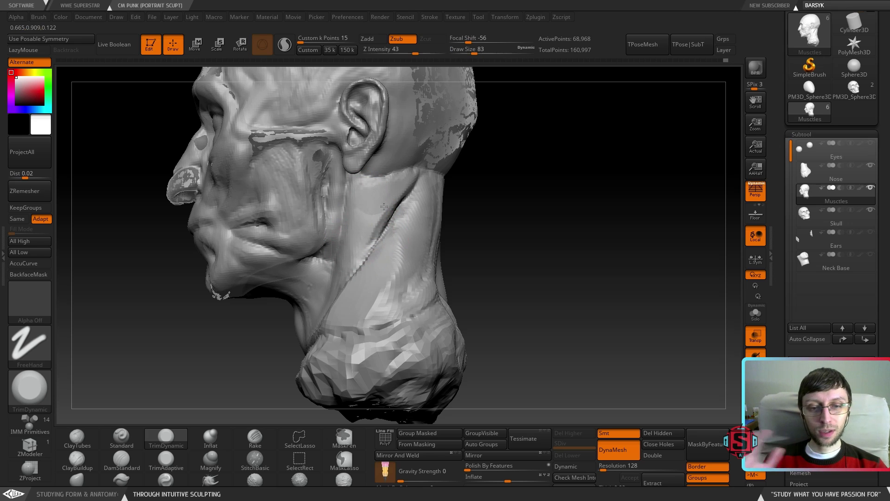
pyautogui.moveTo(350, 257)
pyautogui.mouseDown(button='right')
pyautogui.moveTo(355, 236)
pyautogui.moveTo(341, 290)
pyautogui.moveTo(343, 218)
pyautogui.mouseUp(button='right')
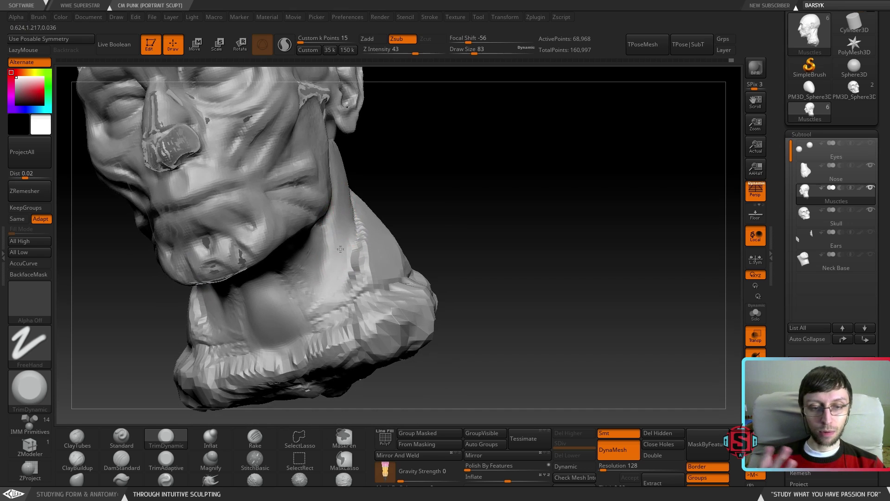
# Sculpt the Adam's apple and the strands beside it on the front of the throat with ClayBuildup at draw size 54
pyautogui.moveTo(332, 330)
pyautogui.mouseDown(button='right')
pyautogui.moveTo(351, 268)
pyautogui.moveTo(308, 239)
pyautogui.moveTo(296, 209)
pyautogui.moveTo(295, 234)
pyautogui.moveTo(133, 432)
pyautogui.mouseUp(button='right')
pyautogui.click(77, 461)
pyautogui.moveTo(248, 308)
pyautogui.mouseDown(button='right')
pyautogui.moveTo(357, 205)
pyautogui.moveTo(345, 187)
pyautogui.mouseUp(button='right')
pyautogui.press('s')
pyautogui.moveTo(344, 210); pyautogui.dragTo(339, 210)
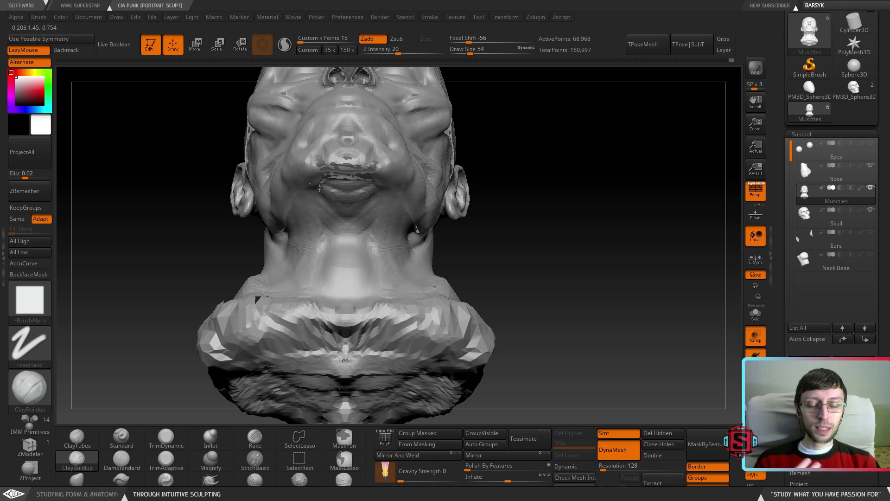
pyautogui.moveTo(333, 207); pyautogui.dragTo(345, 258, button='right')
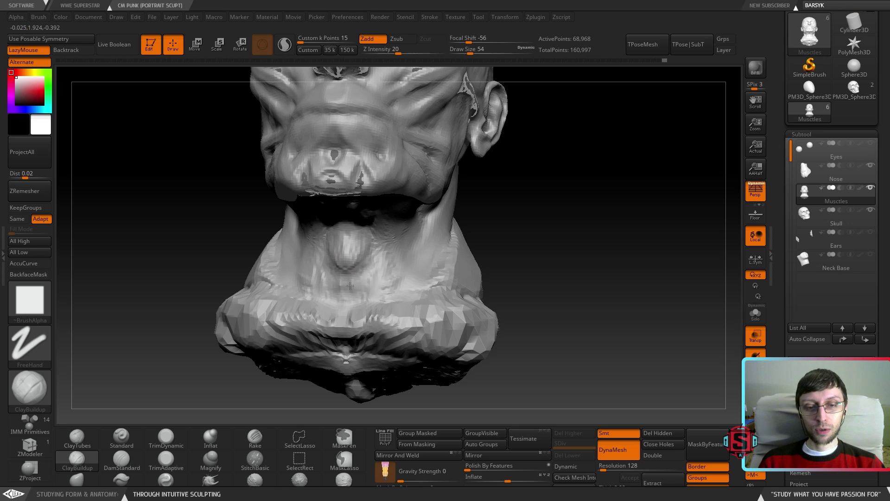
pyautogui.moveTo(365, 273)
pyautogui.mouseDown(button='right')
pyautogui.moveTo(341, 267)
pyautogui.moveTo(386, 260)
pyautogui.moveTo(340, 234)
pyautogui.mouseUp(button='right')
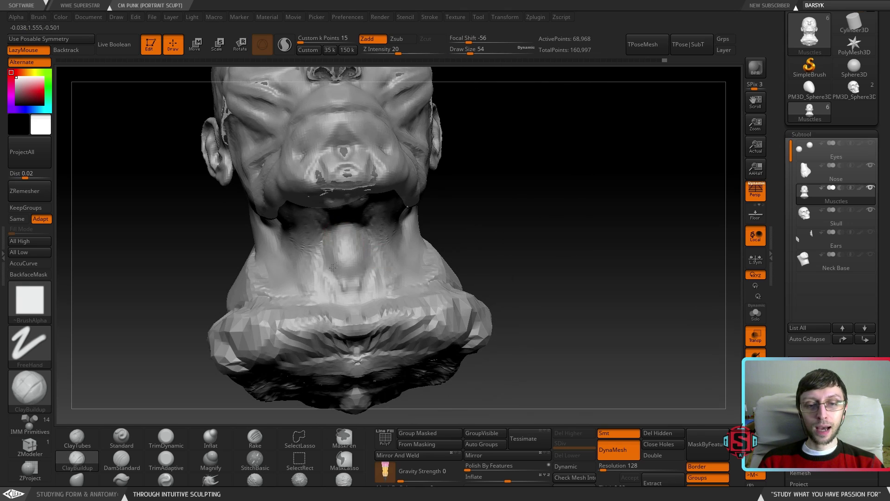
# Blend the throat forms and remesh the muscles subtool with DynaMesh at resolution 128
pyautogui.moveTo(358, 275)
pyautogui.mouseDown(button='right')
pyautogui.moveTo(410, 249)
pyautogui.moveTo(403, 256)
pyautogui.moveTo(353, 242)
pyautogui.moveTo(373, 252)
pyautogui.moveTo(360, 259)
pyautogui.moveTo(387, 268)
pyautogui.moveTo(377, 307)
pyautogui.mouseUp(button='right')
pyautogui.press('ctrl')
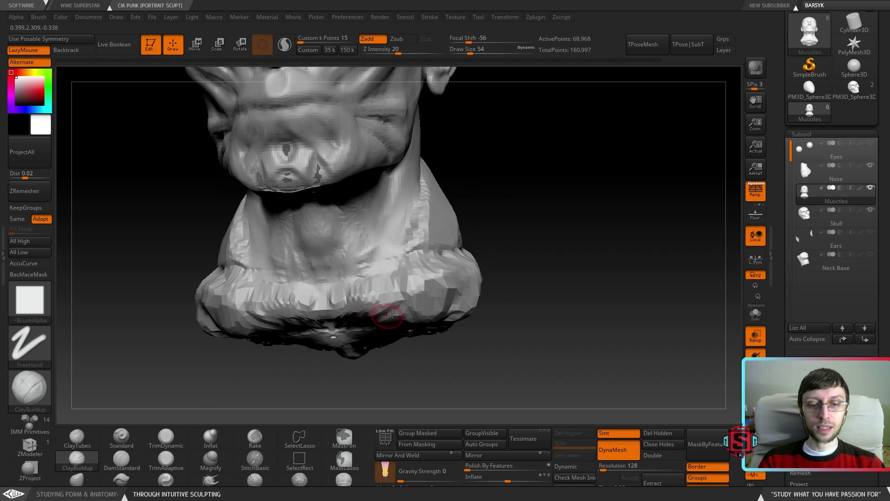
pyautogui.keyDown('ctrl'); pyautogui.moveTo(571, 218); pyautogui.dragTo(537, 261); pyautogui.keyUp('ctrl')
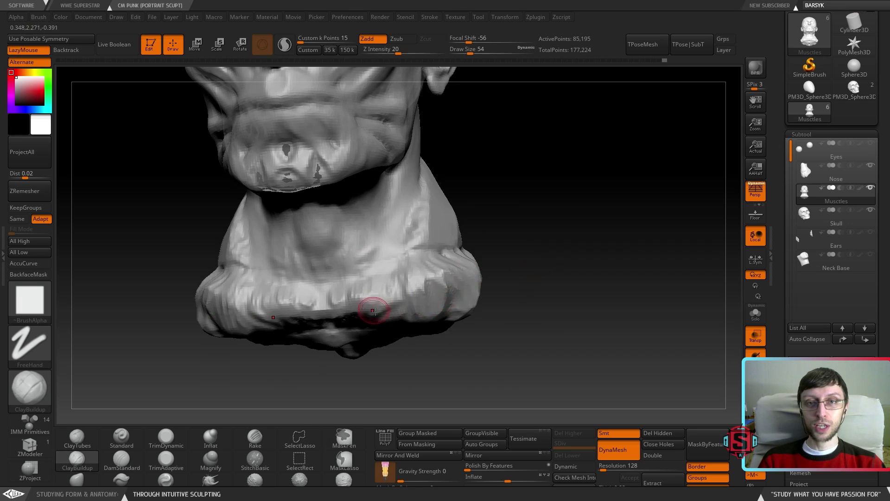
# Pull the sides of the neck base outward into wider shoulders with the Move brush at draw size 245
pyautogui.press('b')
pyautogui.press('m')
pyautogui.press('v')
pyautogui.press('s')
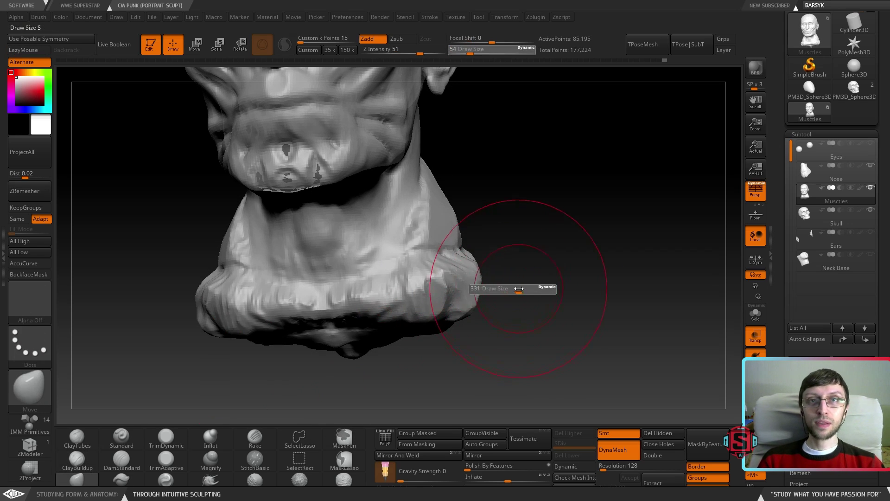
pyautogui.moveTo(463, 289); pyautogui.dragTo(454, 293, button='right')
pyautogui.moveTo(468, 281); pyautogui.dragTo(500, 284)
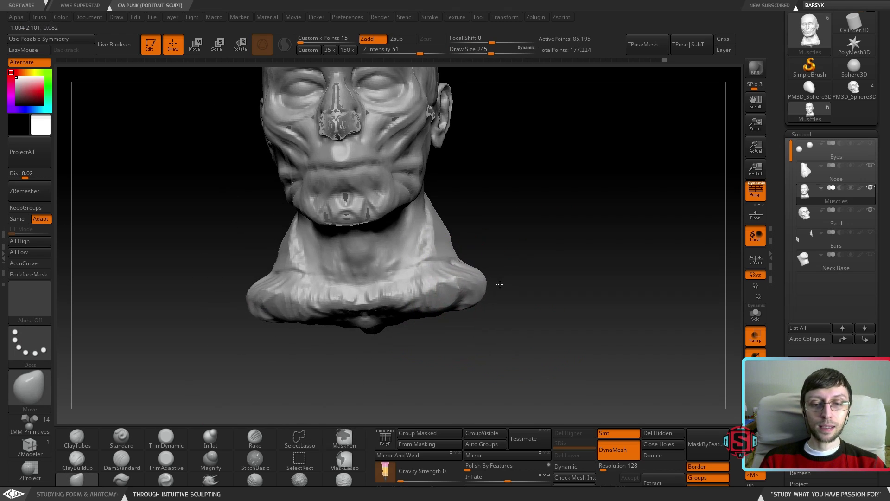
pyautogui.moveTo(481, 285); pyautogui.dragTo(492, 295, button='right')
pyautogui.moveTo(469, 257)
pyautogui.mouseDown()
pyautogui.moveTo(499, 247)
pyautogui.moveTo(486, 256)
pyautogui.mouseUp()
# Reshape the front and underside of the shoulder base with the Move brush at draw size 245
pyautogui.moveTo(485, 256); pyautogui.dragTo(359, 292, button='right')
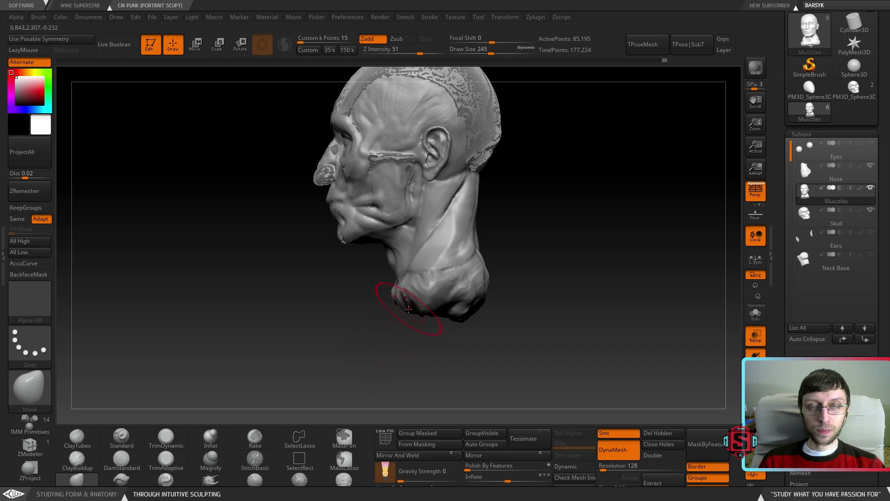
pyautogui.moveTo(401, 306); pyautogui.dragTo(434, 291)
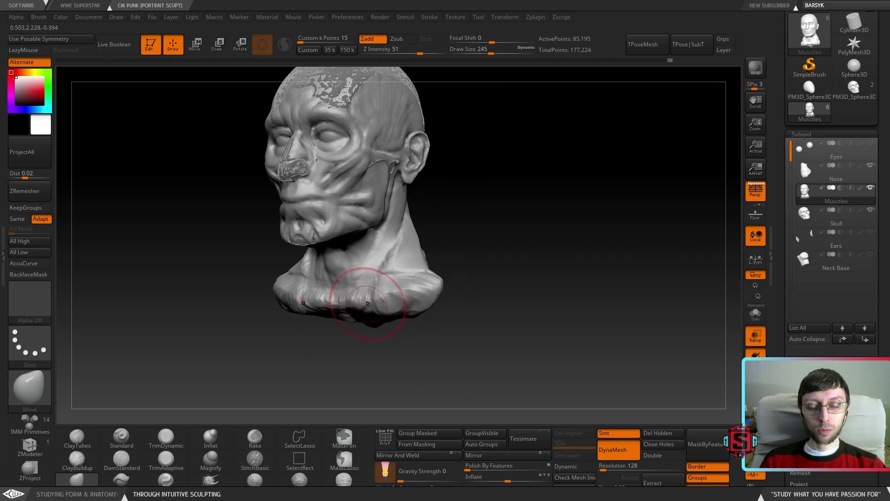
pyautogui.moveTo(359, 305); pyautogui.dragTo(366, 318)
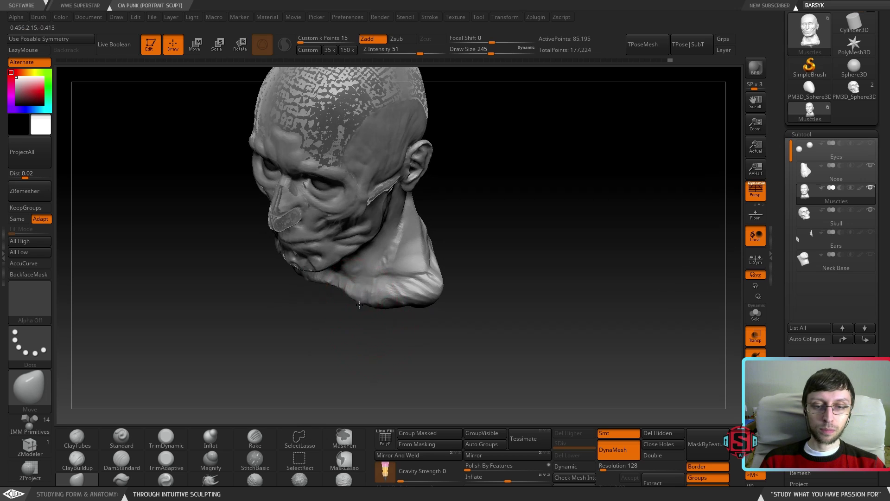
pyautogui.moveTo(373, 295); pyautogui.dragTo(388, 302, button='right')
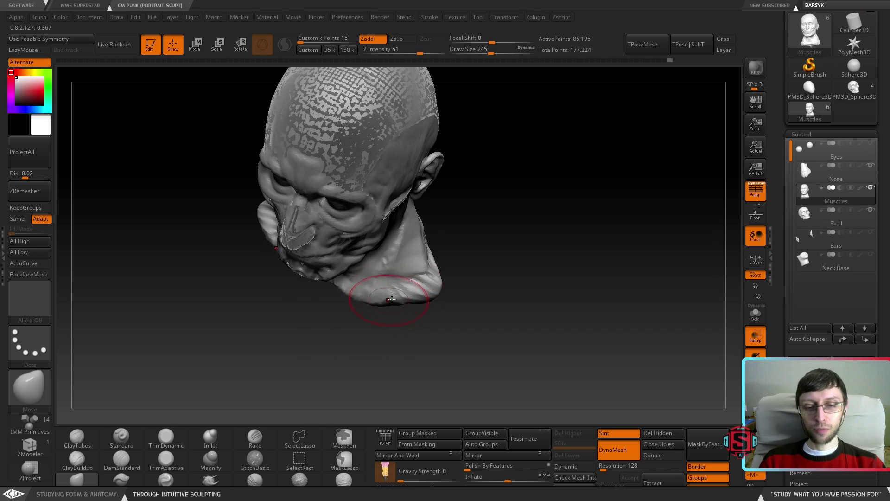
pyautogui.moveTo(433, 288); pyautogui.dragTo(461, 274, button='right')
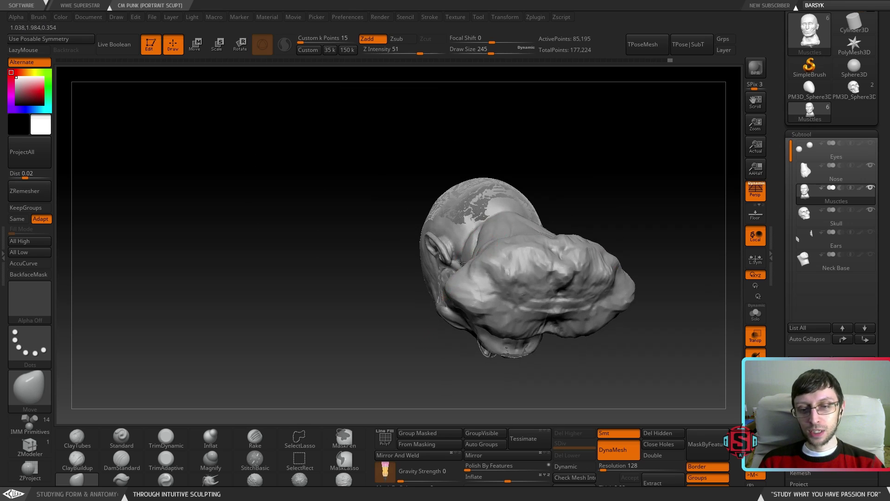
pyautogui.moveTo(491, 234)
pyautogui.mouseDown(button='right')
pyautogui.moveTo(509, 263)
pyautogui.moveTo(487, 235)
pyautogui.moveTo(501, 229)
pyautogui.mouseUp(button='right')
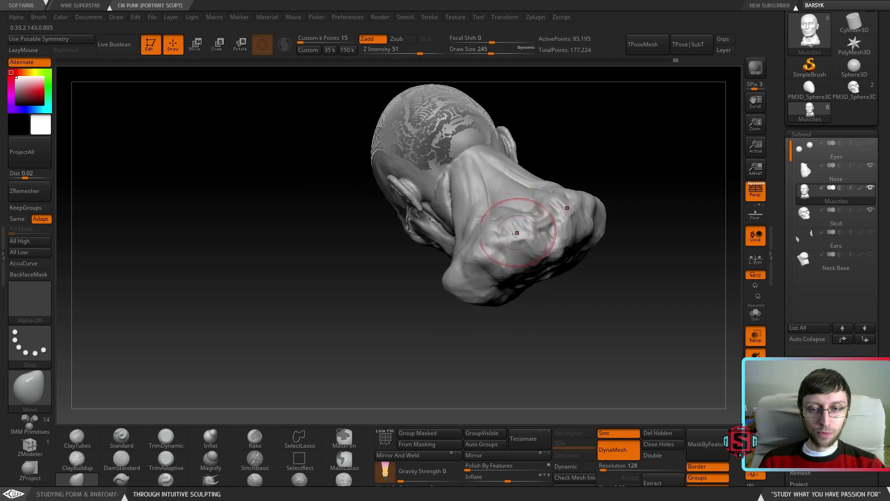
# Smooth the back of the neck base and the shoulder surface to even out the lumpy forms
pyautogui.press('shift')
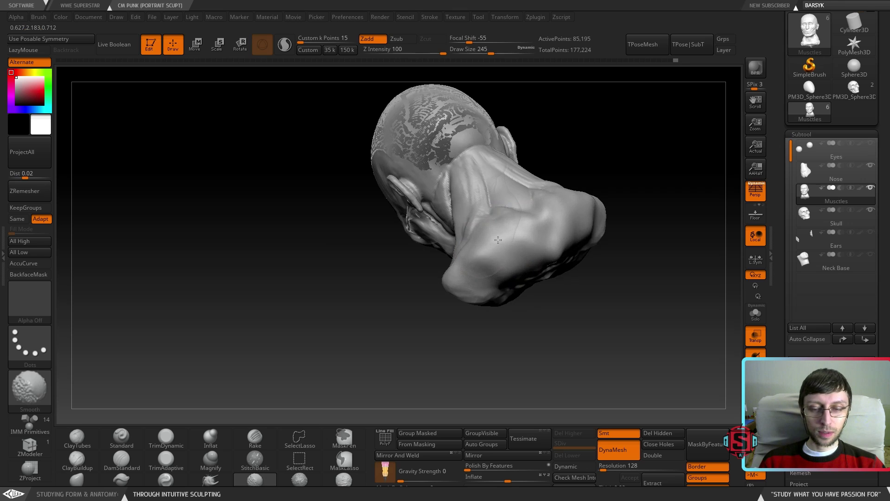
pyautogui.moveTo(556, 248)
pyautogui.mouseDown(button='right')
pyautogui.moveTo(521, 264)
pyautogui.moveTo(506, 252)
pyautogui.moveTo(486, 277)
pyautogui.mouseUp(button='right')
pyautogui.press('s')
pyautogui.press('shift')
pyautogui.keyDown('shift'); pyautogui.moveTo(381, 269); pyautogui.dragTo(418, 270); pyautogui.keyUp('shift')
pyautogui.moveTo(417, 270)
pyautogui.mouseDown(button='right')
pyautogui.moveTo(402, 265)
pyautogui.moveTo(406, 251)
pyautogui.mouseUp(button='right')
# Smooth the front of the neck base and lower throat, reducing the draw size to 124
pyautogui.keyDown('shift'); pyautogui.moveTo(355, 227); pyautogui.dragTo(352, 200); pyautogui.keyUp('shift')
pyautogui.moveTo(410, 268)
pyautogui.mouseDown(button='right')
pyautogui.moveTo(428, 254)
pyautogui.moveTo(416, 275)
pyautogui.moveTo(407, 255)
pyautogui.mouseUp(button='right')
pyautogui.press('s')
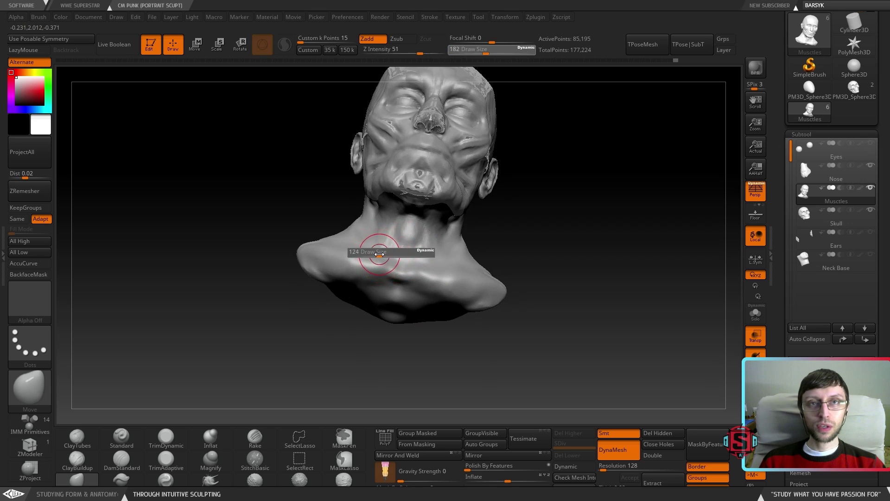
pyautogui.keyDown('shift'); pyautogui.moveTo(388, 252); pyautogui.dragTo(390, 252); pyautogui.keyUp('shift')
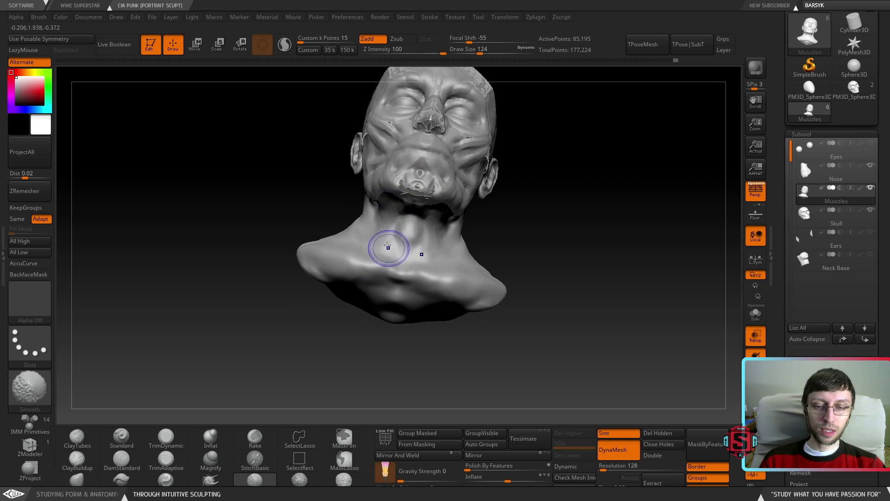
pyautogui.moveTo(389, 249)
pyautogui.mouseDown(button='right')
pyautogui.moveTo(483, 264)
pyautogui.moveTo(368, 329)
pyautogui.moveTo(373, 335)
pyautogui.mouseUp(button='right')
pyautogui.moveTo(431, 318)
pyautogui.keyDown('alt'); pyautogui.mouseDown(button='right')
pyautogui.moveTo(391, 323)
pyautogui.moveTo(377, 317)
pyautogui.moveTo(418, 319)
pyautogui.moveTo(360, 308)
pyautogui.moveTo(404, 322)
pyautogui.moveTo(416, 276)
pyautogui.mouseUp(button='right'); pyautogui.keyUp('alt')
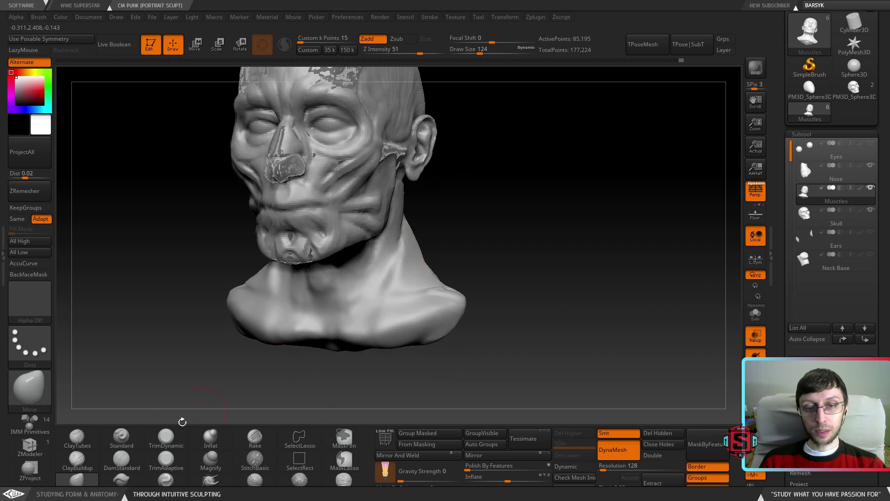
# Pull the front of the neck base down into an upper chest with the Move brush at draw size 365
pyautogui.click(77, 459)
pyautogui.press('s')
pyautogui.click(375, 315)
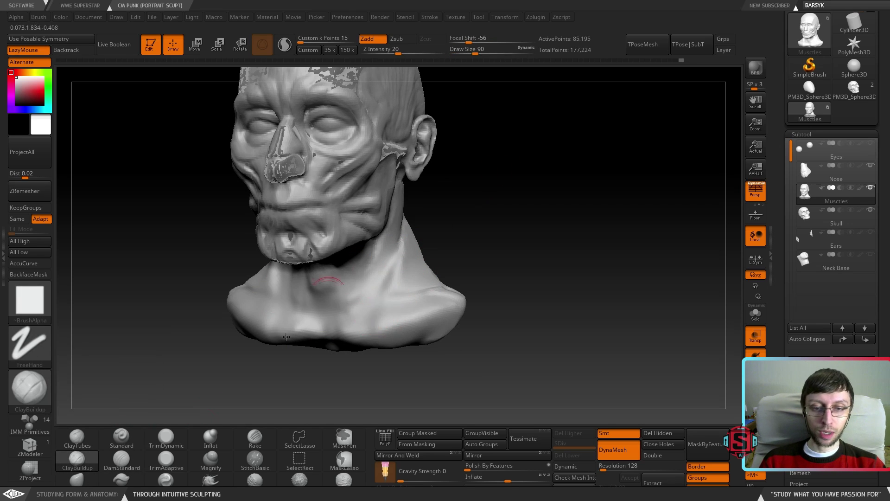
pyautogui.click(82, 480)
pyautogui.press('s')
pyautogui.click(397, 299)
pyautogui.moveTo(405, 313)
pyautogui.mouseDown(button='right')
pyautogui.moveTo(397, 301)
pyautogui.moveTo(399, 208)
pyautogui.mouseUp(button='right')
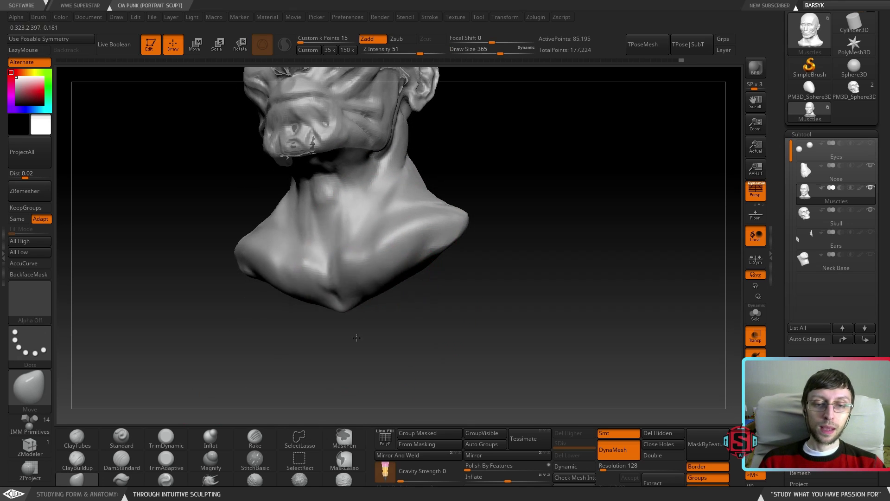
pyautogui.moveTo(431, 267); pyautogui.dragTo(410, 259, button='right')
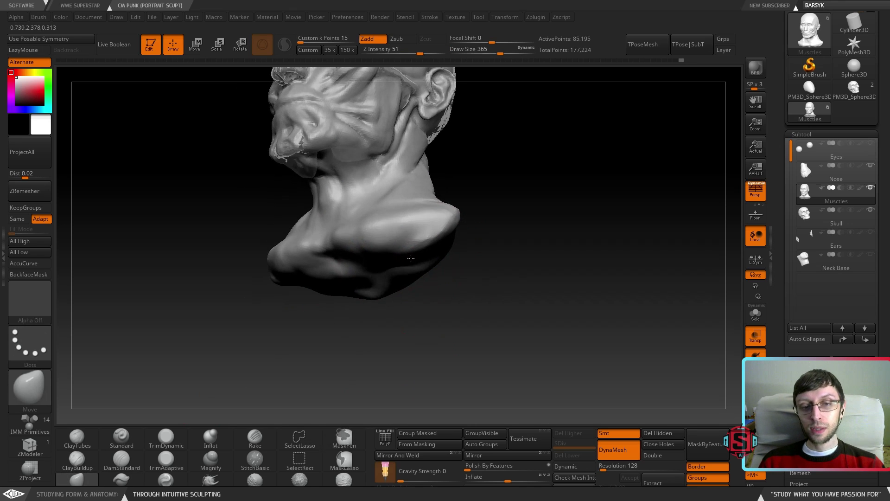
# Build up the front and underside of the shoulder base with broad ClayBuildup strokes at draw size 365
pyautogui.click(80, 453)
pyautogui.moveTo(384, 264)
pyautogui.mouseDown()
pyautogui.moveTo(287, 271)
pyautogui.moveTo(391, 251)
pyautogui.mouseUp()
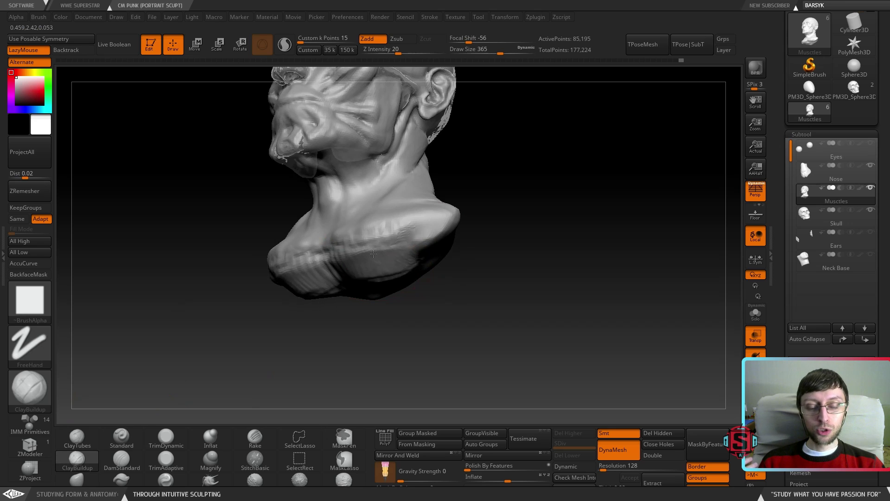
pyautogui.moveTo(420, 257); pyautogui.dragTo(327, 262, button='right')
pyautogui.moveTo(327, 264); pyautogui.dragTo(378, 259)
pyautogui.moveTo(401, 260)
pyautogui.mouseDown(button='right')
pyautogui.moveTo(392, 304)
pyautogui.moveTo(358, 299)
pyautogui.moveTo(403, 268)
pyautogui.moveTo(393, 250)
pyautogui.mouseUp(button='right')
pyautogui.moveTo(393, 253)
pyautogui.mouseDown()
pyautogui.moveTo(371, 278)
pyautogui.moveTo(390, 286)
pyautogui.moveTo(415, 275)
pyautogui.mouseUp()
# Try smoothing the chest front, undo it, and add broad ClayBuildup strokes across the upper chest
pyautogui.moveTo(430, 267)
pyautogui.mouseDown(button='right')
pyautogui.moveTo(388, 276)
pyautogui.moveTo(415, 283)
pyautogui.moveTo(388, 254)
pyautogui.moveTo(403, 250)
pyautogui.moveTo(415, 287)
pyautogui.moveTo(461, 356)
pyautogui.moveTo(391, 193)
pyautogui.moveTo(389, 258)
pyautogui.moveTo(329, 367)
pyautogui.moveTo(459, 252)
pyautogui.moveTo(473, 265)
pyautogui.moveTo(456, 246)
pyautogui.mouseUp(button='right')
pyautogui.moveTo(349, 328); pyautogui.dragTo(387, 259, button='right')
pyautogui.keyDown('ctrl'); pyautogui.moveTo(342, 292); pyautogui.dragTo(336, 332, button='right'); pyautogui.keyUp('ctrl')
pyautogui.moveTo(327, 333)
pyautogui.keyDown('shift'); pyautogui.mouseDown()
pyautogui.moveTo(311, 337)
pyautogui.moveTo(427, 299)
pyautogui.mouseUp(); pyautogui.keyUp('shift')
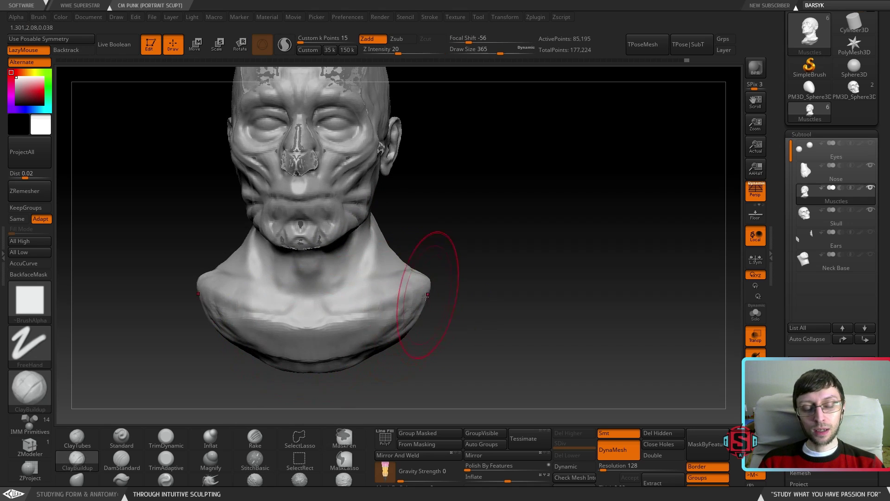
pyautogui.hotkey('ctrl', 'z')
pyautogui.moveTo(317, 343)
pyautogui.mouseDown()
pyautogui.moveTo(413, 300)
pyautogui.moveTo(334, 336)
pyautogui.moveTo(367, 312)
pyautogui.mouseUp()
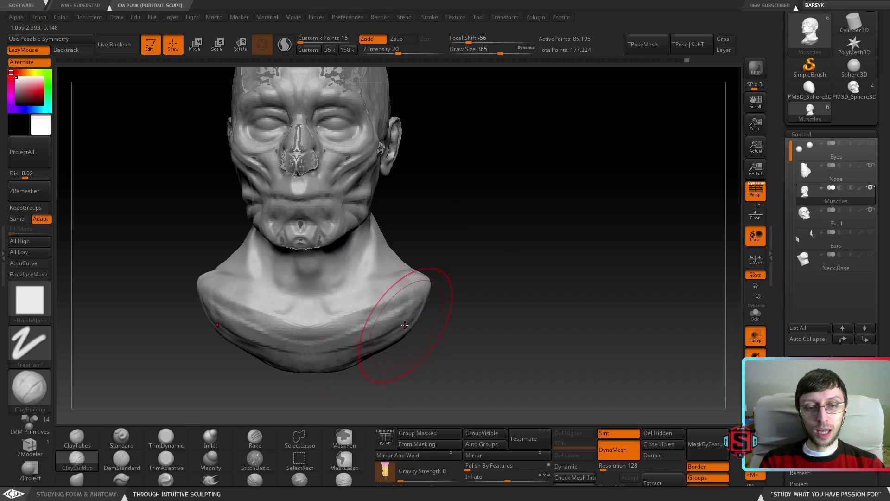
# Set the ClayBuildup draw size to 74 and save the project file
pyautogui.press('s')
pyautogui.moveTo(387, 323); pyautogui.dragTo(355, 323)
pyautogui.moveTo(464, 325); pyautogui.dragTo(388, 239)
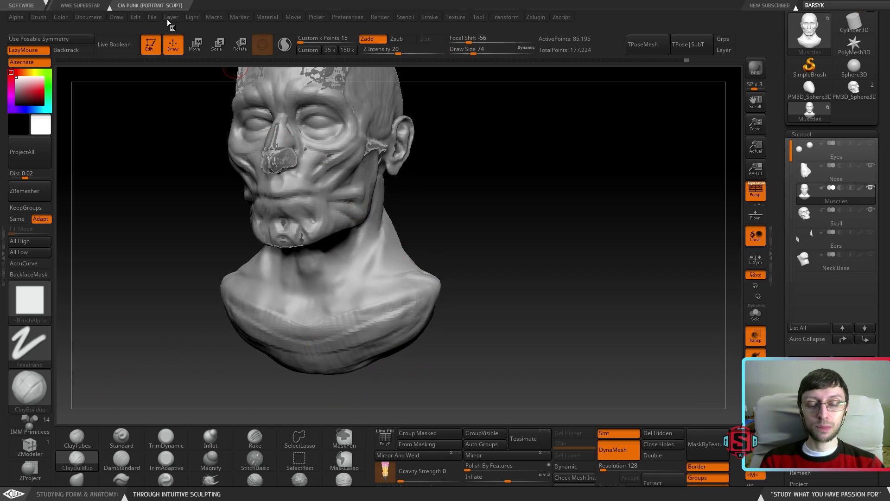
pyautogui.click(153, 17)
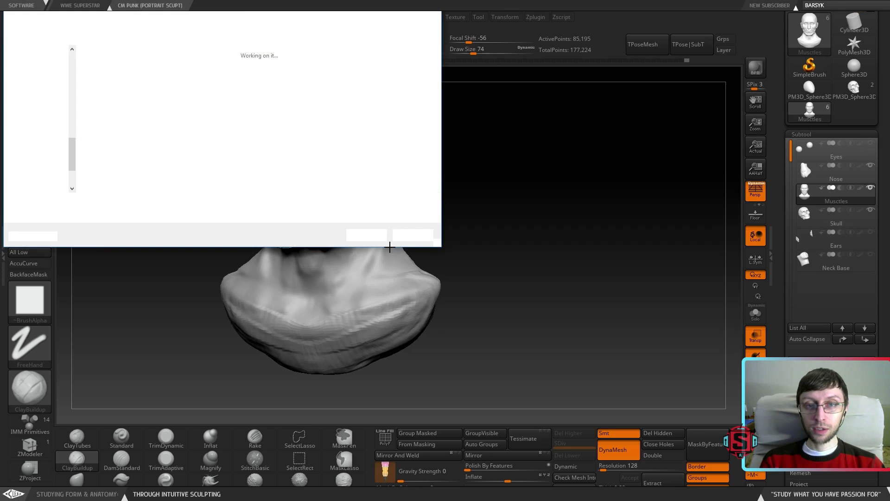
pyautogui.click(362, 231)
pyautogui.click(473, 250)
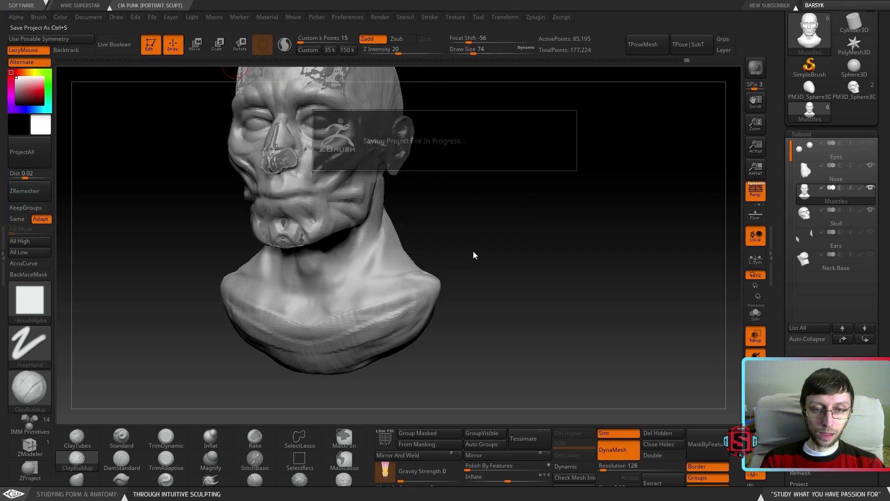
# Sculpt the sternomastoid muscles down both sides of the neck with ClayBuildup at draw size 74
pyautogui.moveTo(460, 276)
pyautogui.mouseDown()
pyautogui.moveTo(421, 268)
pyautogui.moveTo(380, 293)
pyautogui.moveTo(391, 298)
pyautogui.moveTo(392, 262)
pyautogui.mouseUp()
pyautogui.moveTo(391, 262)
pyautogui.mouseDown(button='right')
pyautogui.moveTo(346, 263)
pyautogui.moveTo(361, 280)
pyautogui.mouseUp(button='right')
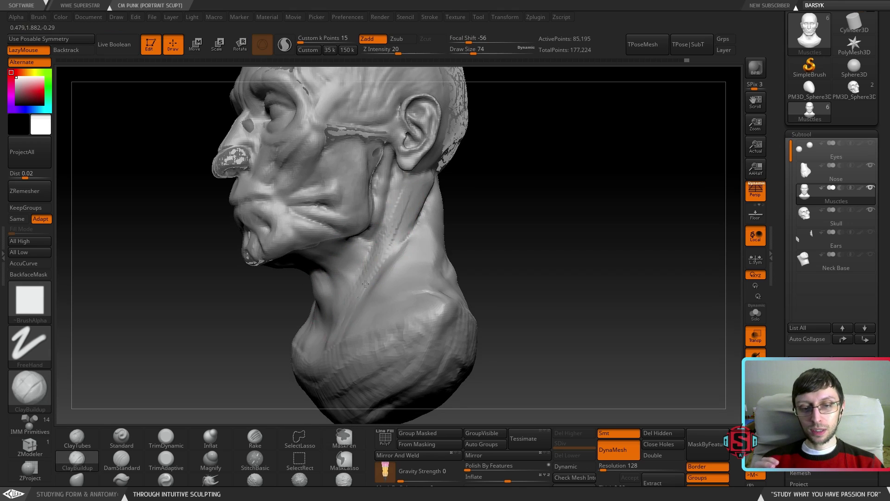
pyautogui.moveTo(359, 288)
pyautogui.mouseDown(button='right')
pyautogui.moveTo(347, 324)
pyautogui.moveTo(359, 289)
pyautogui.moveTo(365, 297)
pyautogui.moveTo(343, 309)
pyautogui.moveTo(352, 281)
pyautogui.mouseUp(button='right')
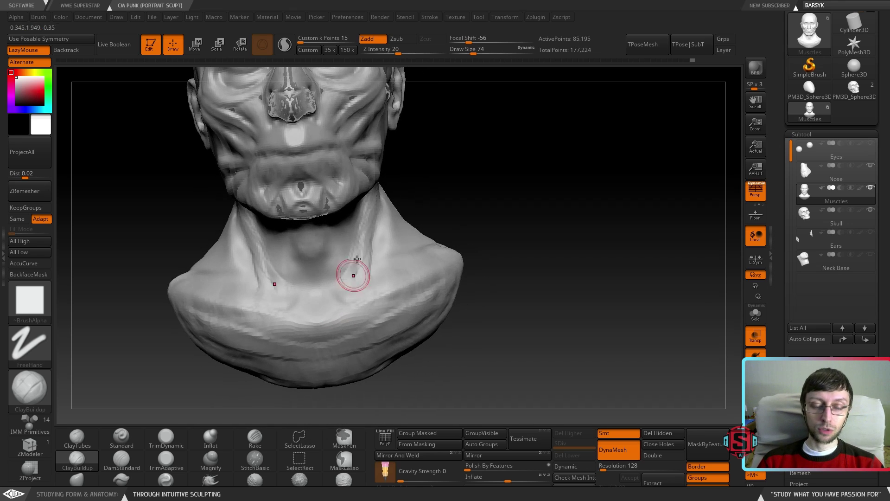
pyautogui.moveTo(365, 234); pyautogui.dragTo(358, 291)
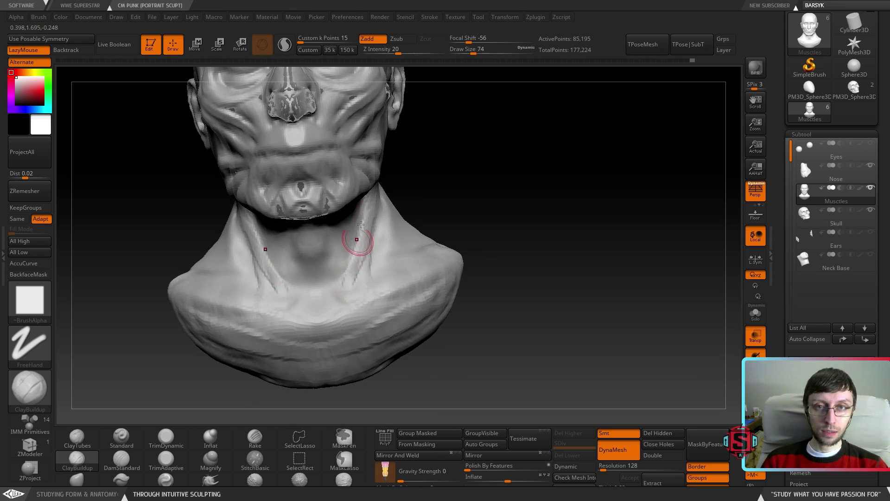
pyautogui.moveTo(367, 255); pyautogui.dragTo(361, 261, button='right')
pyautogui.hotkey('ctrl', 's')
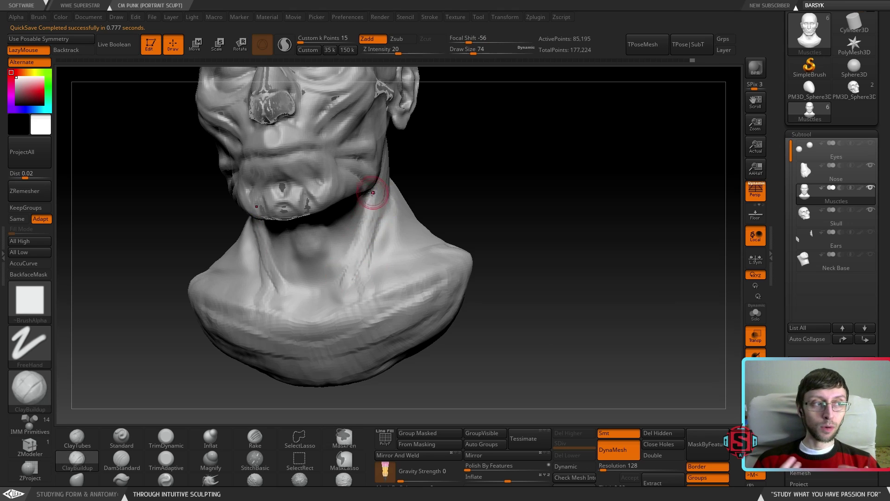
# Extend the side neck muscles from below the ears down to rounded ends at the inner collarbones
pyautogui.moveTo(365, 225); pyautogui.dragTo(368, 202, button='right')
pyautogui.moveTo(394, 164); pyautogui.dragTo(343, 232)
pyautogui.moveTo(313, 258); pyautogui.dragTo(322, 273, button='right')
pyautogui.moveTo(322, 273)
pyautogui.mouseDown()
pyautogui.moveTo(336, 234)
pyautogui.moveTo(327, 304)
pyautogui.moveTo(338, 294)
pyautogui.moveTo(325, 303)
pyautogui.moveTo(329, 295)
pyautogui.mouseUp()
pyautogui.moveTo(354, 206)
pyautogui.mouseDown(button='right')
pyautogui.moveTo(324, 265)
pyautogui.moveTo(335, 271)
pyautogui.mouseUp(button='right')
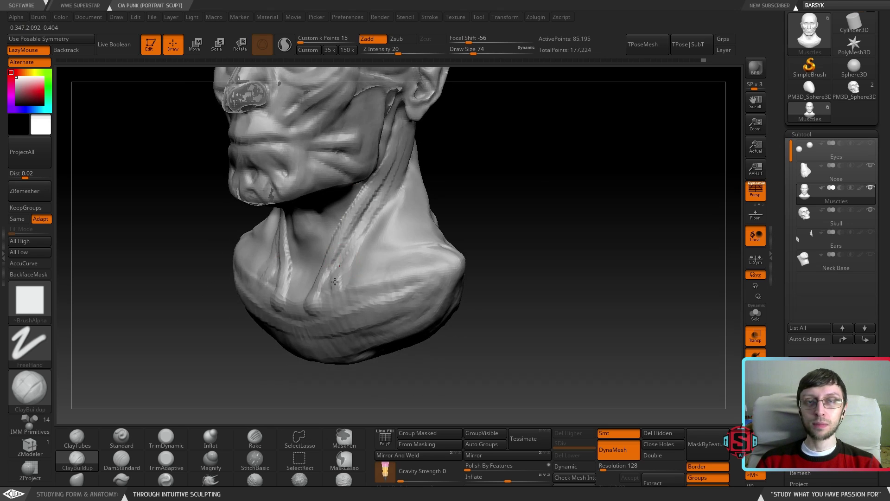
# Add a second muscle strand beside each sternomastoid and thicken the muscle up to behind the ear
pyautogui.press('shift')
pyautogui.press('l')
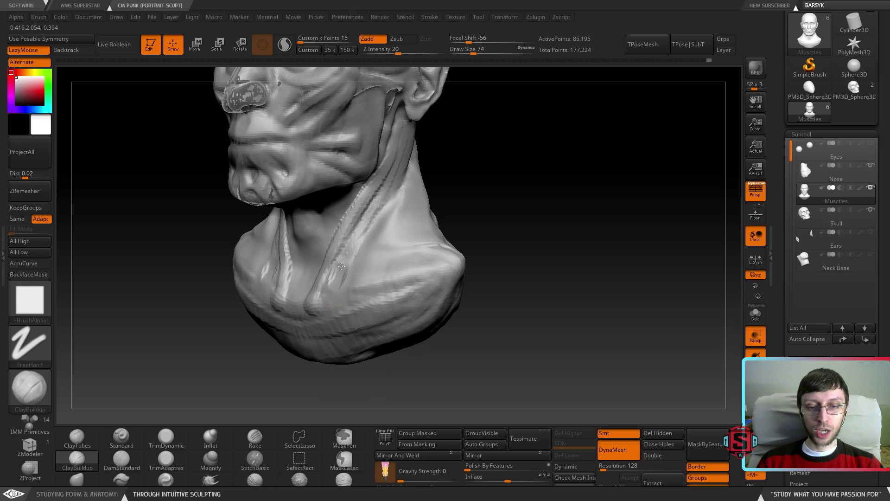
pyautogui.moveTo(329, 288)
pyautogui.mouseDown()
pyautogui.moveTo(358, 276)
pyautogui.moveTo(355, 250)
pyautogui.moveTo(369, 229)
pyautogui.mouseUp()
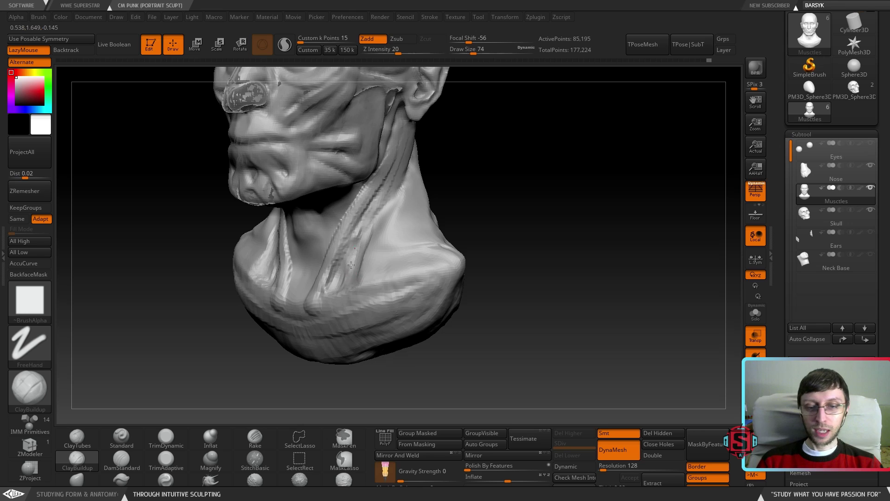
pyautogui.moveTo(338, 296); pyautogui.dragTo(387, 193)
pyautogui.moveTo(380, 199); pyautogui.dragTo(370, 209, button='right')
pyautogui.moveTo(347, 265); pyautogui.dragTo(374, 196)
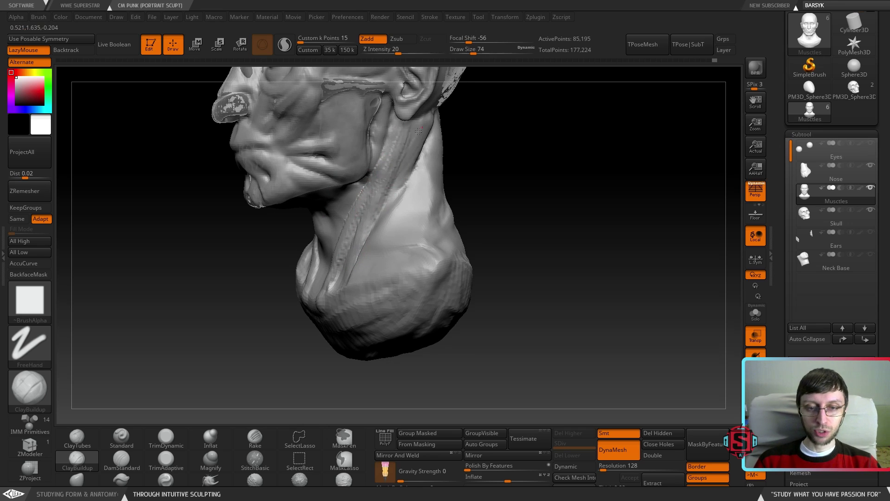
pyautogui.moveTo(405, 166); pyautogui.dragTo(409, 122)
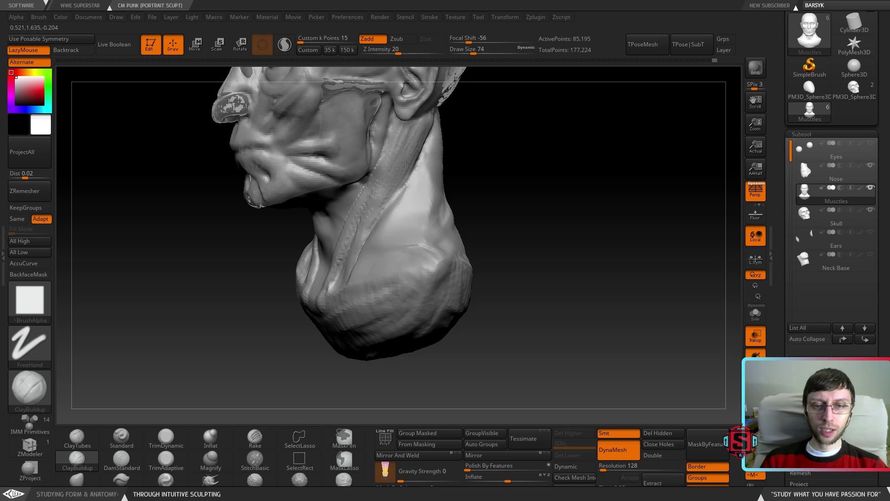
# Sculpt the deeper strands and hollow behind the sternomastoid, above the collarbone, with ClayBuildup
pyautogui.moveTo(410, 142)
pyautogui.mouseDown(button='right')
pyautogui.moveTo(370, 160)
pyautogui.moveTo(457, 162)
pyautogui.moveTo(420, 171)
pyautogui.moveTo(414, 233)
pyautogui.moveTo(386, 263)
pyautogui.moveTo(371, 263)
pyautogui.moveTo(369, 245)
pyautogui.mouseUp(button='right')
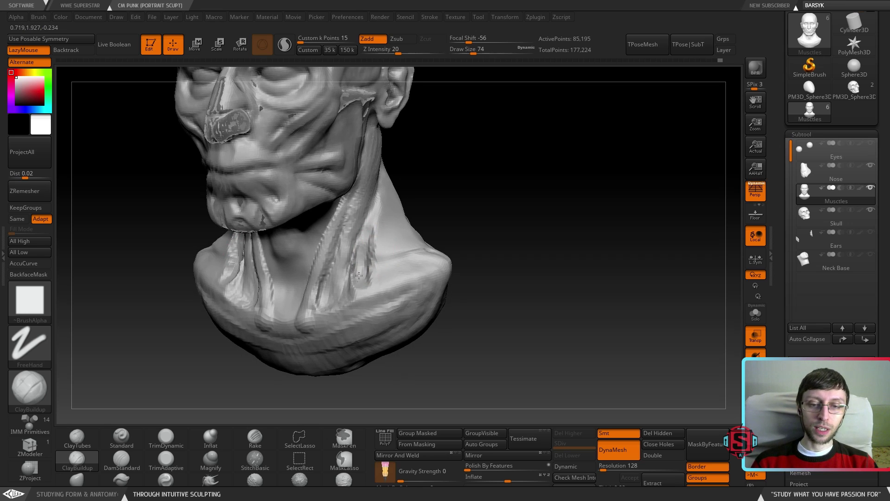
pyautogui.moveTo(357, 291); pyautogui.dragTo(362, 270)
pyautogui.moveTo(383, 222); pyautogui.dragTo(380, 214, button='right')
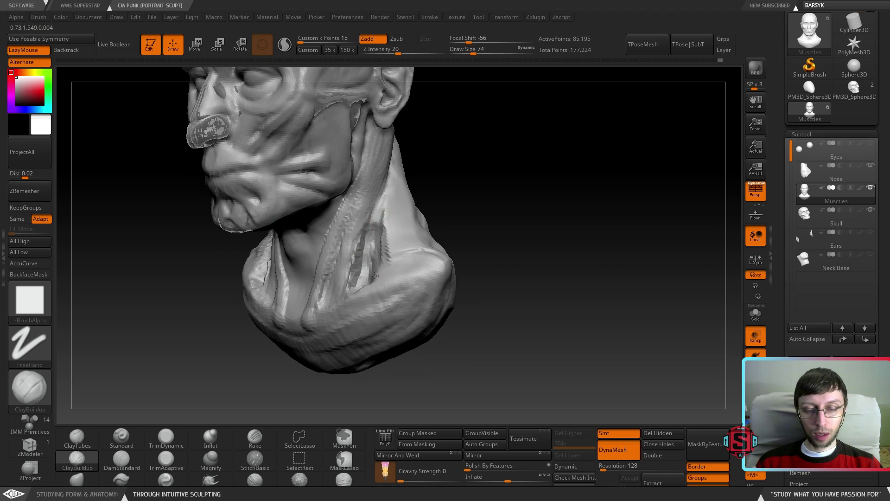
pyautogui.moveTo(376, 259)
pyautogui.mouseDown(button='right')
pyautogui.moveTo(381, 269)
pyautogui.moveTo(389, 254)
pyautogui.moveTo(363, 172)
pyautogui.mouseUp(button='right')
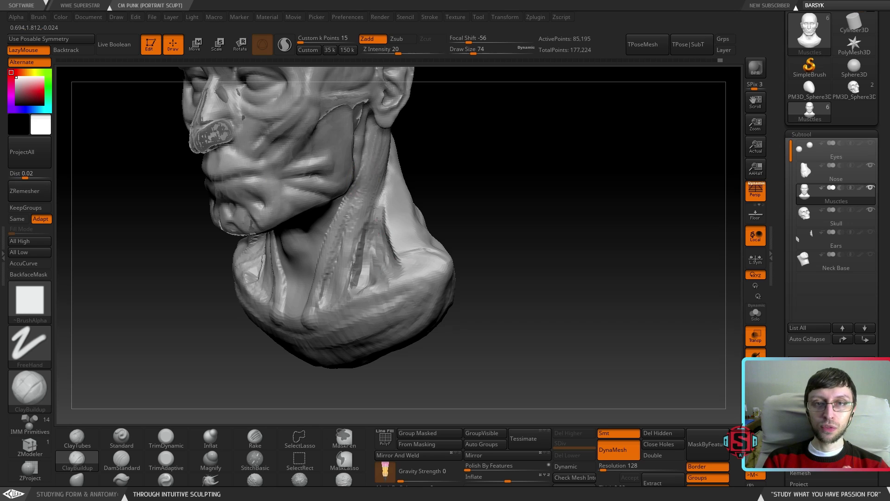
pyautogui.moveTo(379, 227); pyautogui.dragTo(377, 219, button='right')
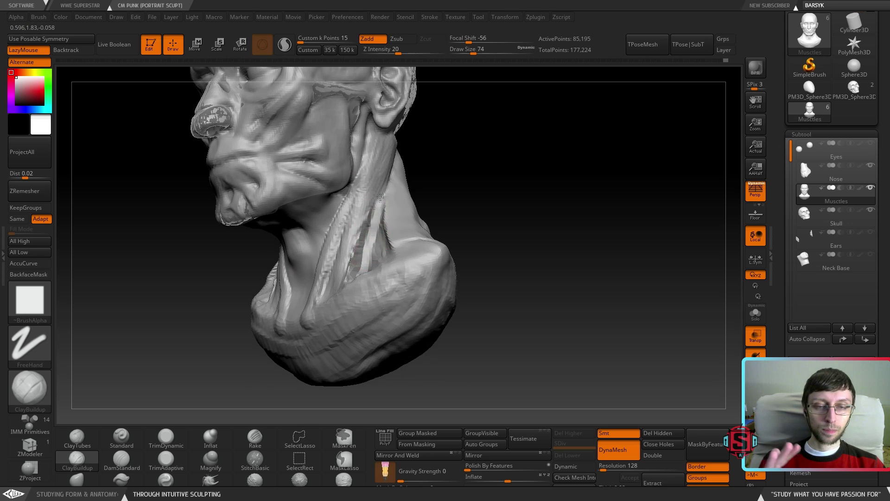
# Sculpt V-shaped strands on the front of the throat converging between the inner ends of the collarbones
pyautogui.moveTo(376, 262)
pyautogui.mouseDown(button='right')
pyautogui.moveTo(364, 231)
pyautogui.moveTo(383, 243)
pyautogui.moveTo(338, 253)
pyautogui.moveTo(371, 259)
pyautogui.moveTo(369, 267)
pyautogui.moveTo(355, 275)
pyautogui.moveTo(368, 259)
pyautogui.moveTo(321, 275)
pyautogui.mouseUp(button='right')
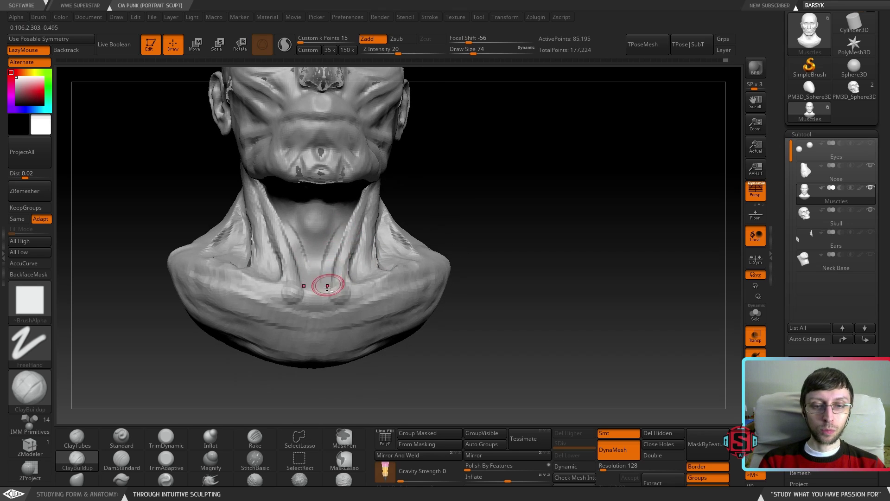
pyautogui.moveTo(331, 269)
pyautogui.mouseDown(button='right')
pyautogui.moveTo(353, 261)
pyautogui.moveTo(290, 241)
pyautogui.mouseUp(button='right')
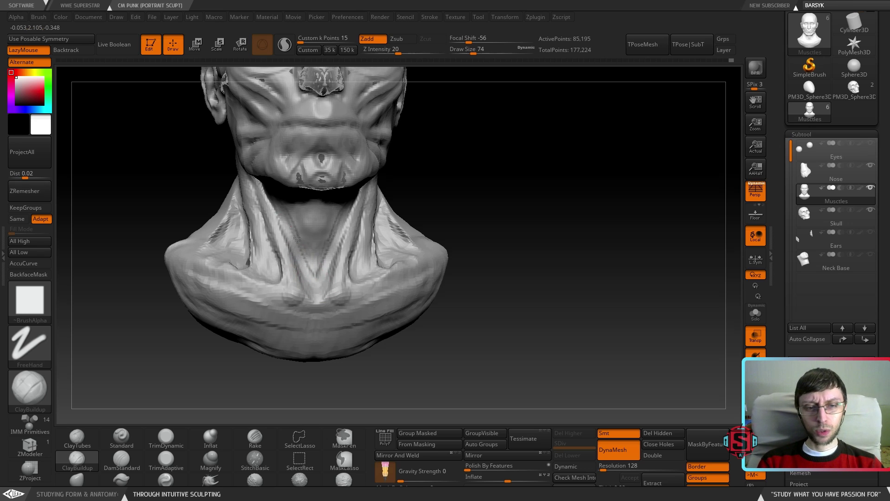
pyautogui.moveTo(291, 210)
pyautogui.mouseDown(button='right')
pyautogui.moveTo(324, 241)
pyautogui.moveTo(288, 255)
pyautogui.moveTo(298, 269)
pyautogui.moveTo(368, 249)
pyautogui.mouseUp(button='right')
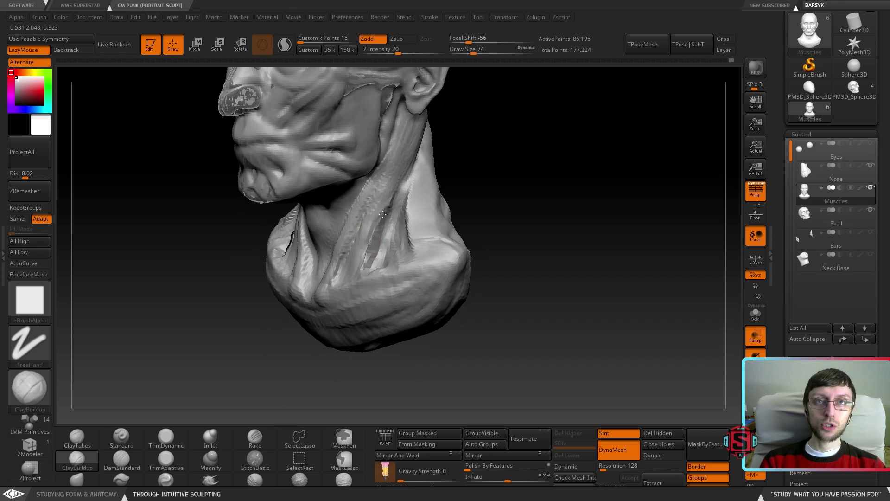
# Remesh the muscles with DynaMesh and flatten the strands along the side of the neck with TrimDynamic
pyautogui.moveTo(397, 178); pyautogui.dragTo(485, 157, button='right')
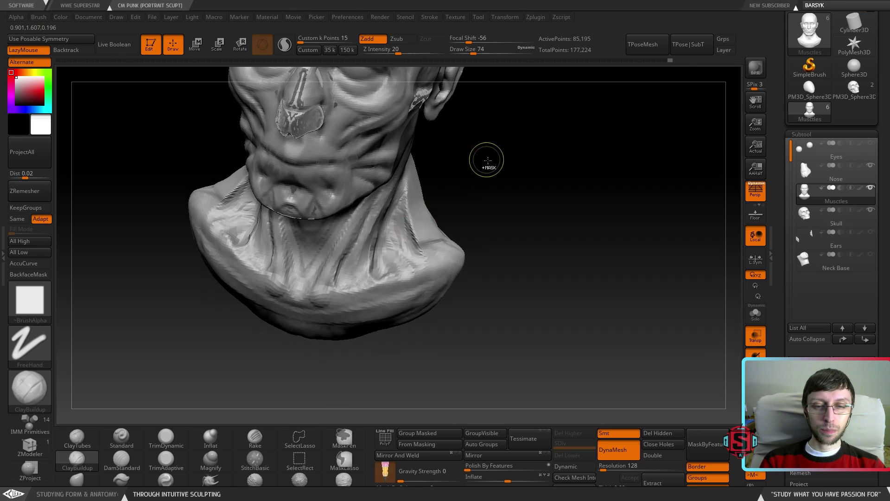
pyautogui.moveTo(534, 176); pyautogui.dragTo(384, 207, button='right')
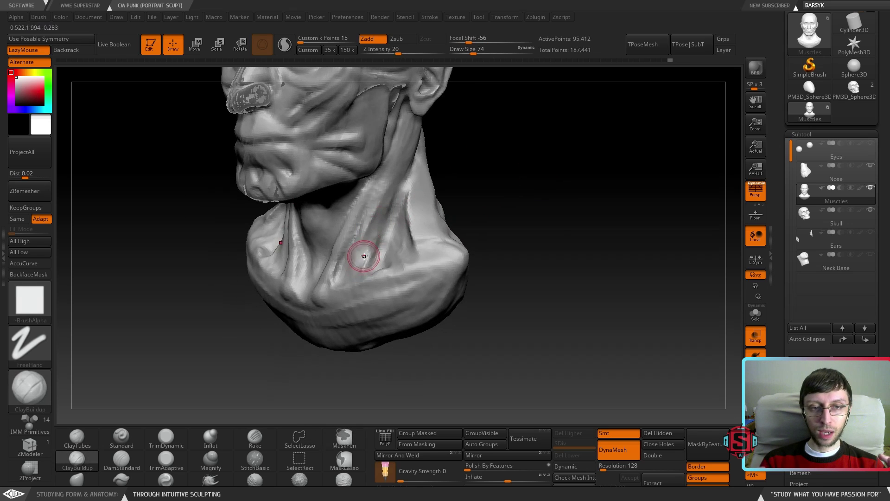
pyautogui.click(158, 440)
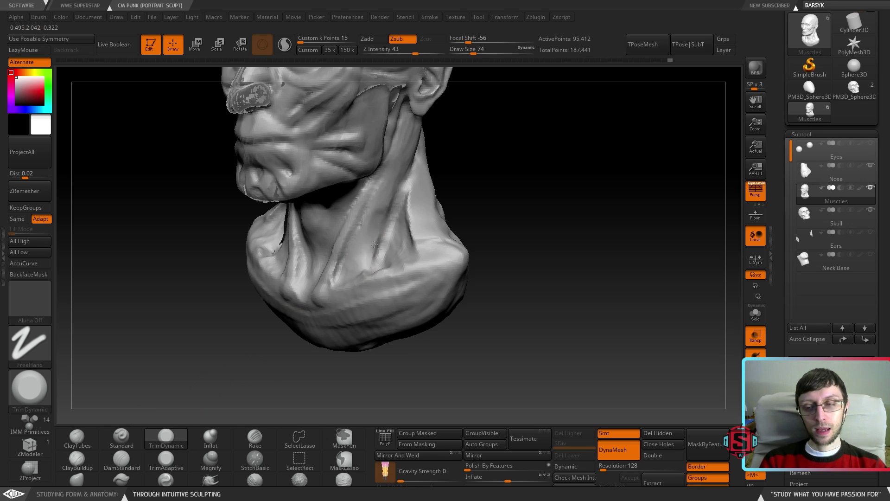
pyautogui.moveTo(419, 168)
pyautogui.mouseDown(button='right')
pyautogui.moveTo(320, 159)
pyautogui.moveTo(394, 156)
pyautogui.mouseUp(button='right')
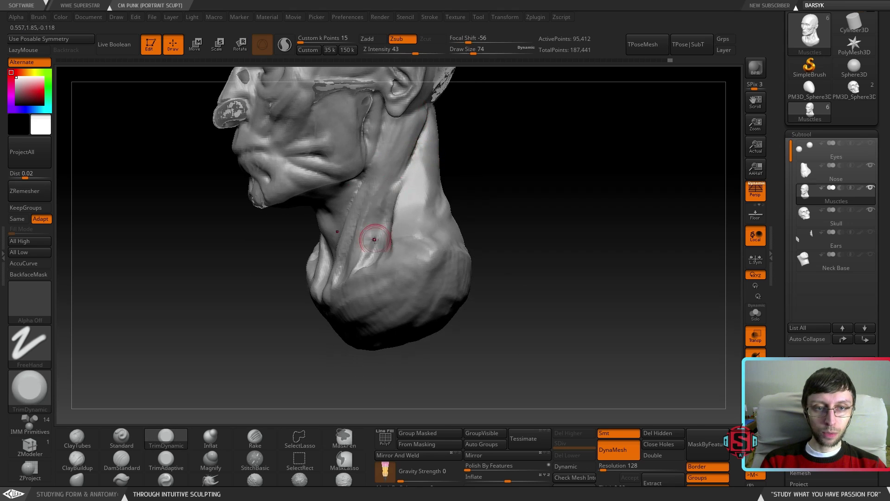
pyautogui.moveTo(372, 225); pyautogui.dragTo(354, 255, button='right')
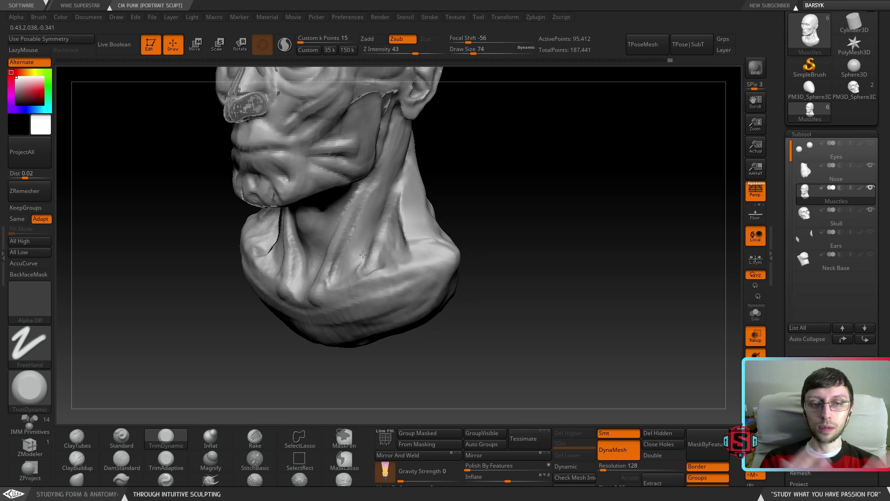
pyautogui.moveTo(358, 255)
pyautogui.mouseDown(button='right')
pyautogui.moveTo(432, 254)
pyautogui.moveTo(353, 253)
pyautogui.mouseUp(button='right')
pyautogui.moveTo(393, 200)
pyautogui.keyDown('alt'); pyautogui.mouseDown(button='right')
pyautogui.moveTo(354, 249)
pyautogui.moveTo(326, 254)
pyautogui.mouseUp(button='right'); pyautogui.keyUp('alt')
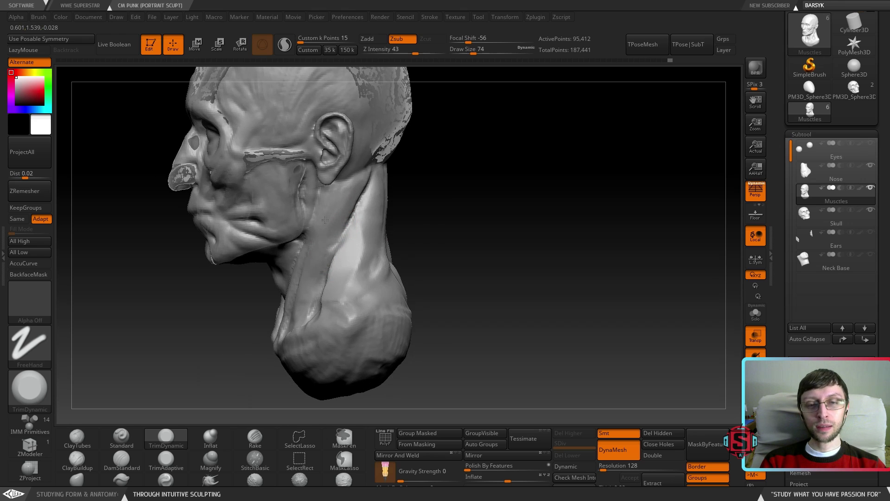
pyautogui.moveTo(318, 250)
pyautogui.mouseDown(button='right')
pyautogui.moveTo(341, 234)
pyautogui.moveTo(355, 193)
pyautogui.mouseUp(button='right')
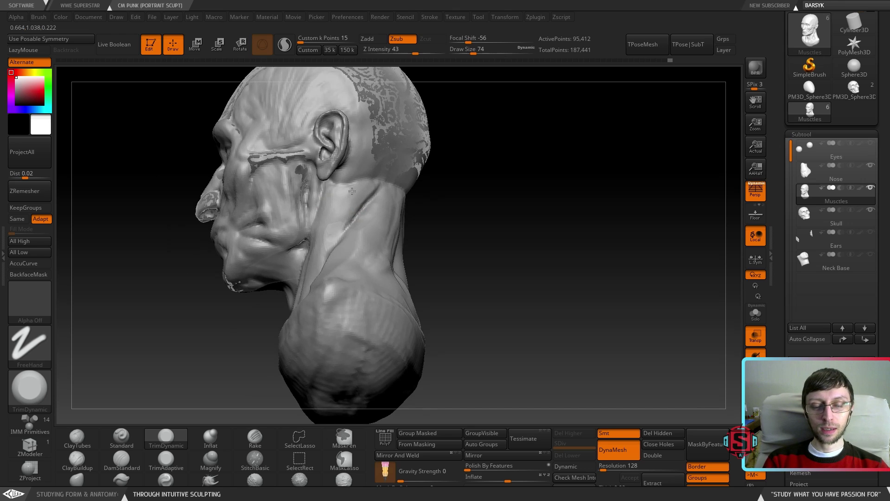
pyautogui.moveTo(364, 215)
pyautogui.mouseDown(button='right')
pyautogui.moveTo(389, 219)
pyautogui.moveTo(359, 229)
pyautogui.moveTo(371, 254)
pyautogui.moveTo(363, 262)
pyautogui.moveTo(365, 251)
pyautogui.mouseUp(button='right')
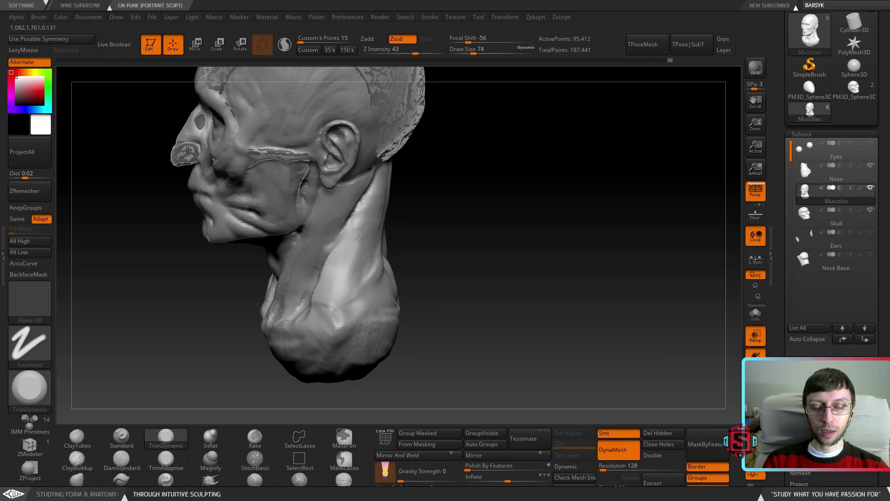
# Reshape the trapezius slope and shoulder tips from behind with the Move brush at draw size 197
pyautogui.moveTo(372, 242)
pyautogui.mouseDown(button='right')
pyautogui.moveTo(364, 218)
pyautogui.moveTo(349, 213)
pyautogui.moveTo(341, 236)
pyautogui.moveTo(387, 230)
pyautogui.mouseUp(button='right')
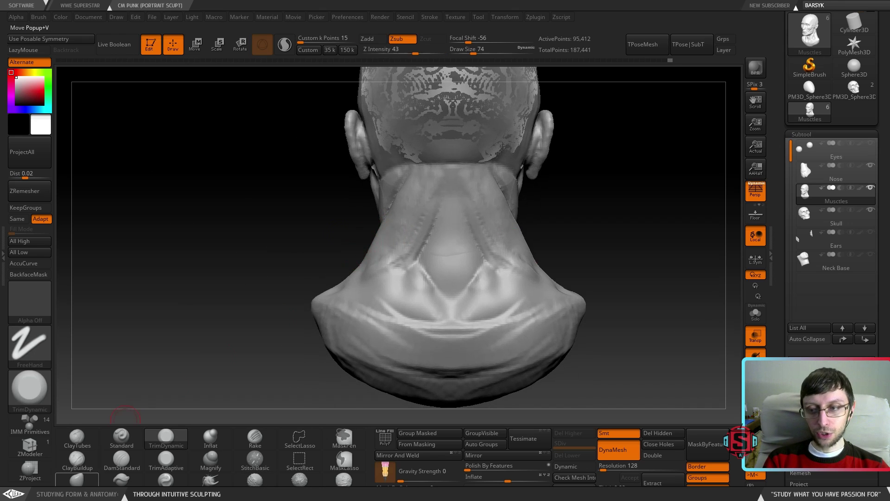
pyautogui.click(76, 480)
pyautogui.press('s')
pyautogui.moveTo(348, 278)
pyautogui.mouseDown()
pyautogui.moveTo(336, 274)
pyautogui.moveTo(346, 275)
pyautogui.mouseUp()
pyautogui.hotkey('ctrl', 'z')
pyautogui.press('s')
pyautogui.moveTo(273, 293); pyautogui.dragTo(282, 293)
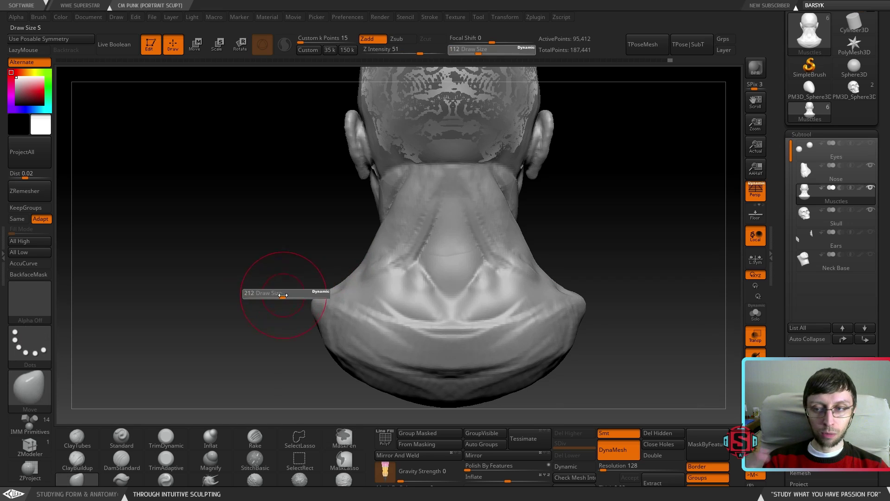
pyautogui.moveTo(357, 275)
pyautogui.mouseDown()
pyautogui.moveTo(341, 272)
pyautogui.moveTo(323, 287)
pyautogui.mouseUp()
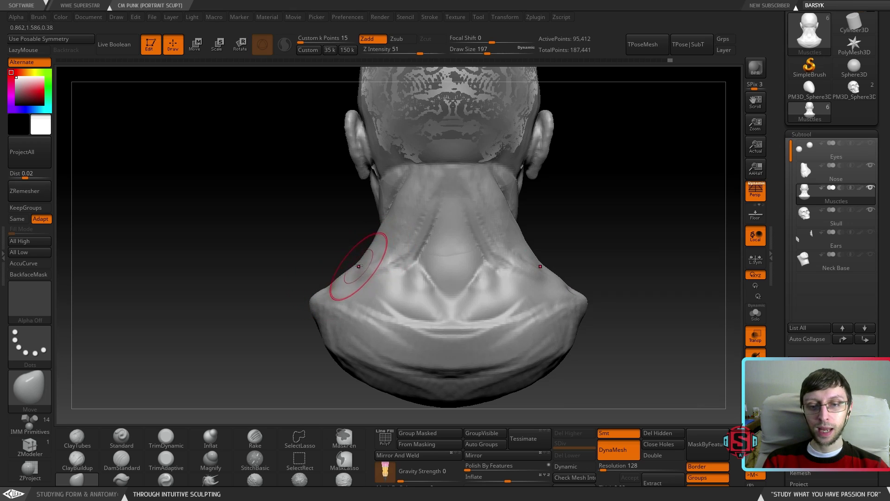
pyautogui.moveTo(365, 243)
pyautogui.mouseDown()
pyautogui.moveTo(440, 250)
pyautogui.moveTo(436, 236)
pyautogui.moveTo(420, 232)
pyautogui.mouseUp()
pyautogui.moveTo(421, 233); pyautogui.dragTo(413, 283, button='right')
pyautogui.moveTo(374, 252); pyautogui.dragTo(372, 250, button='right')
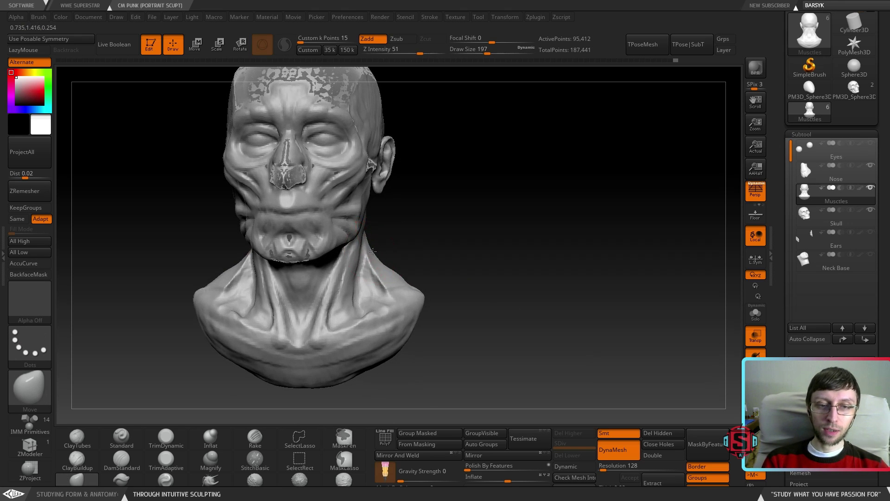
# Build up the spine strip and the strands beside it on the back of the neck with ClayBuildup at draw size 97
pyautogui.moveTo(393, 273)
pyautogui.mouseDown(button='right')
pyautogui.moveTo(403, 241)
pyautogui.moveTo(437, 241)
pyautogui.moveTo(433, 254)
pyautogui.moveTo(371, 256)
pyautogui.moveTo(457, 267)
pyautogui.moveTo(494, 246)
pyautogui.mouseUp(button='right')
pyautogui.moveTo(494, 247)
pyautogui.keyDown('alt'); pyautogui.mouseDown(button='right')
pyautogui.moveTo(427, 247)
pyautogui.moveTo(387, 260)
pyautogui.mouseUp(button='right'); pyautogui.keyUp('alt')
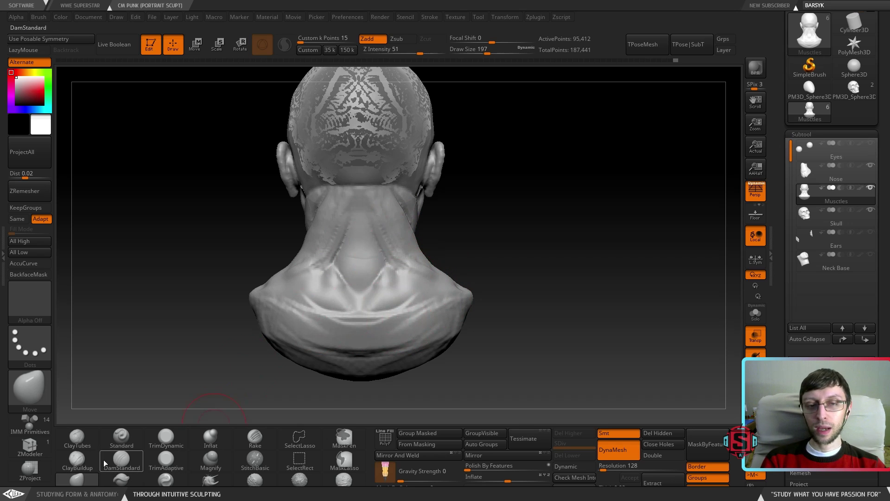
pyautogui.click(77, 461)
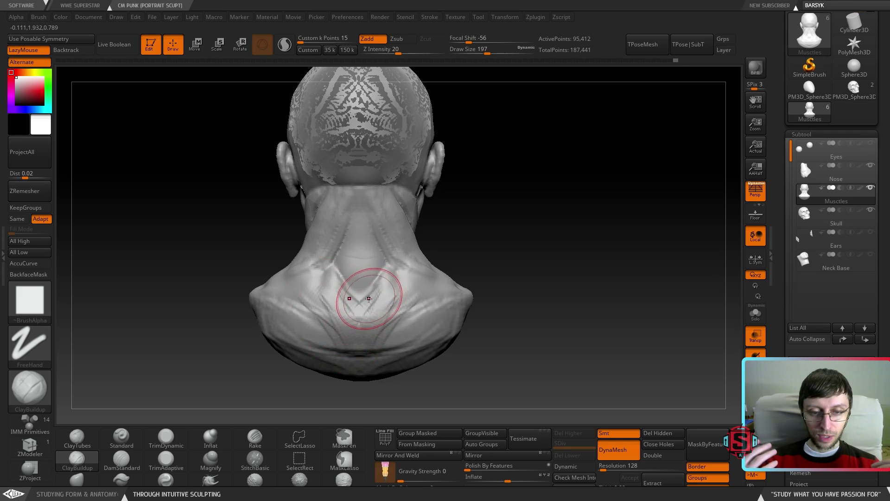
pyautogui.moveTo(364, 306); pyautogui.dragTo(357, 304)
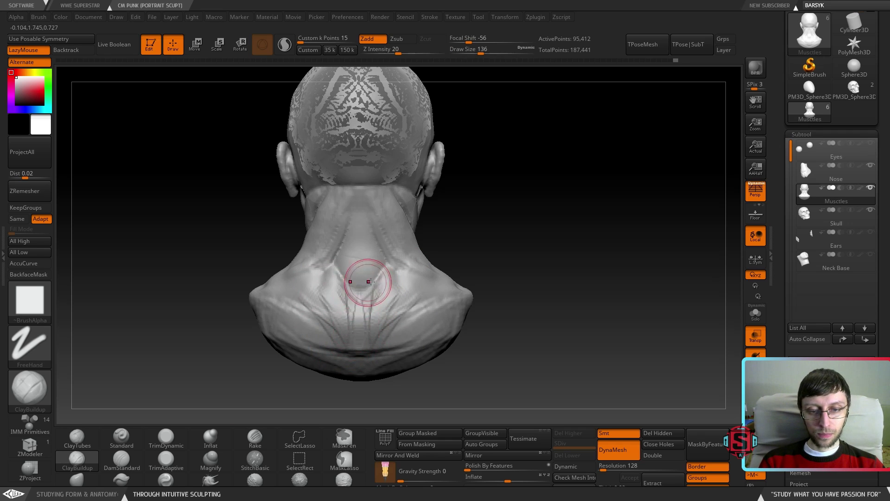
pyautogui.press('s')
pyautogui.moveTo(360, 304); pyautogui.dragTo(356, 297)
pyautogui.moveTo(354, 357)
pyautogui.mouseDown(button='right')
pyautogui.moveTo(367, 324)
pyautogui.moveTo(353, 289)
pyautogui.mouseUp(button='right')
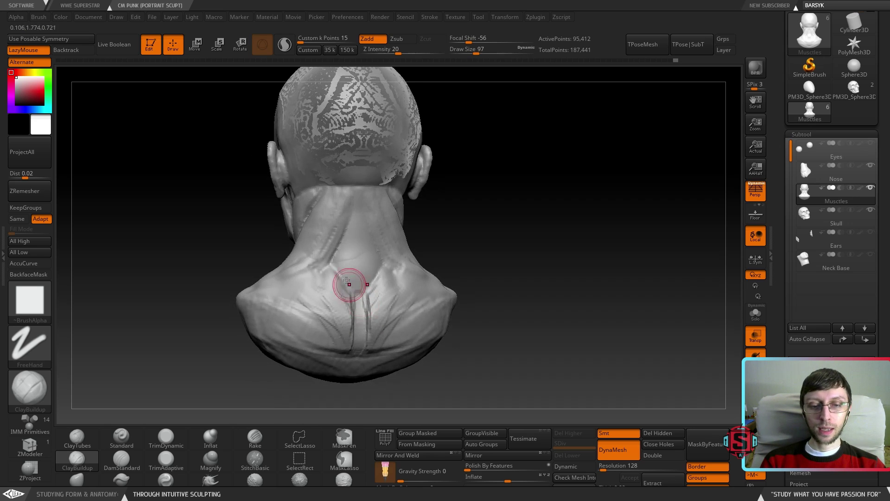
pyautogui.moveTo(358, 343)
pyautogui.mouseDown()
pyautogui.moveTo(346, 279)
pyautogui.moveTo(358, 195)
pyautogui.mouseUp()
pyautogui.moveTo(357, 296)
pyautogui.mouseDown()
pyautogui.moveTo(351, 231)
pyautogui.moveTo(338, 269)
pyautogui.moveTo(354, 263)
pyautogui.moveTo(351, 220)
pyautogui.mouseUp()
pyautogui.moveTo(343, 230)
pyautogui.mouseDown(button='right')
pyautogui.moveTo(376, 247)
pyautogui.moveTo(359, 271)
pyautogui.mouseUp(button='right')
pyautogui.moveTo(360, 271); pyautogui.dragTo(350, 286)
# Sculpt the upper back muscle fibres and the shoulder blade ridges out to rounded shoulder tips, smoothing the shoulder blade areas
pyautogui.moveTo(348, 315)
pyautogui.mouseDown(button='right')
pyautogui.moveTo(352, 308)
pyautogui.moveTo(338, 314)
pyautogui.mouseUp(button='right')
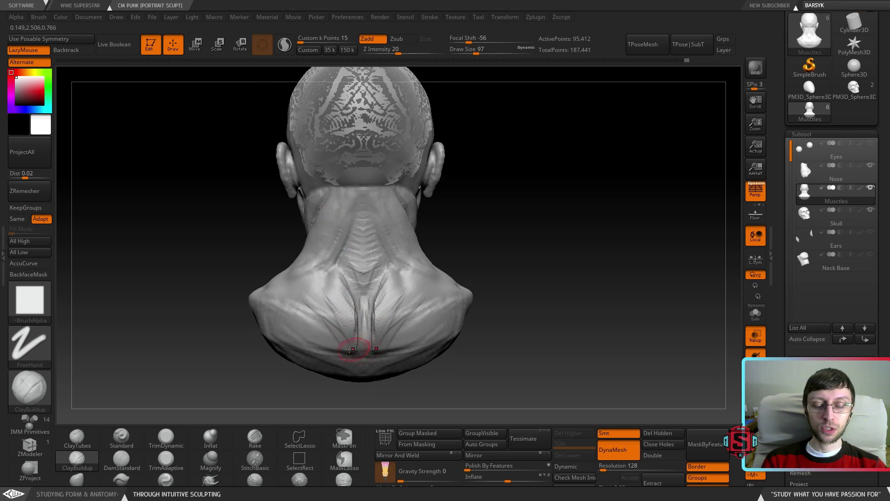
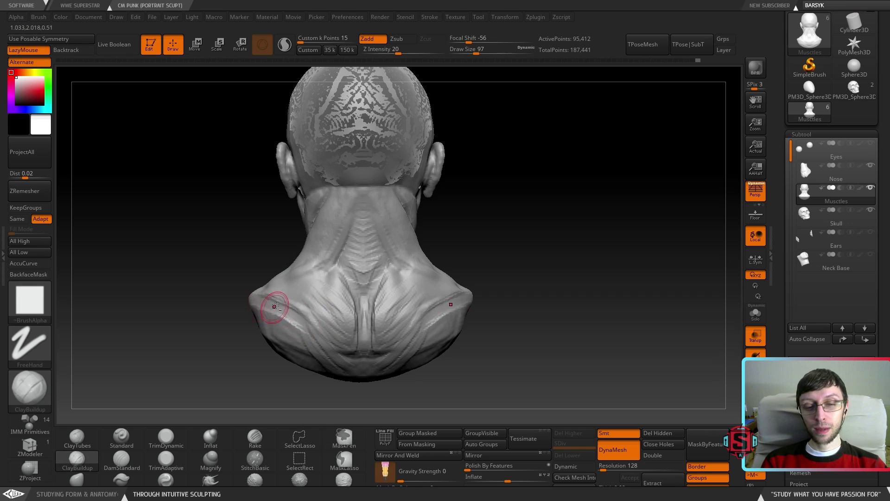
pyautogui.moveTo(283, 311)
pyautogui.mouseDown()
pyautogui.moveTo(310, 310)
pyautogui.moveTo(302, 293)
pyautogui.moveTo(387, 282)
pyautogui.moveTo(323, 269)
pyautogui.moveTo(362, 293)
pyautogui.moveTo(375, 290)
pyautogui.moveTo(355, 284)
pyautogui.mouseUp()
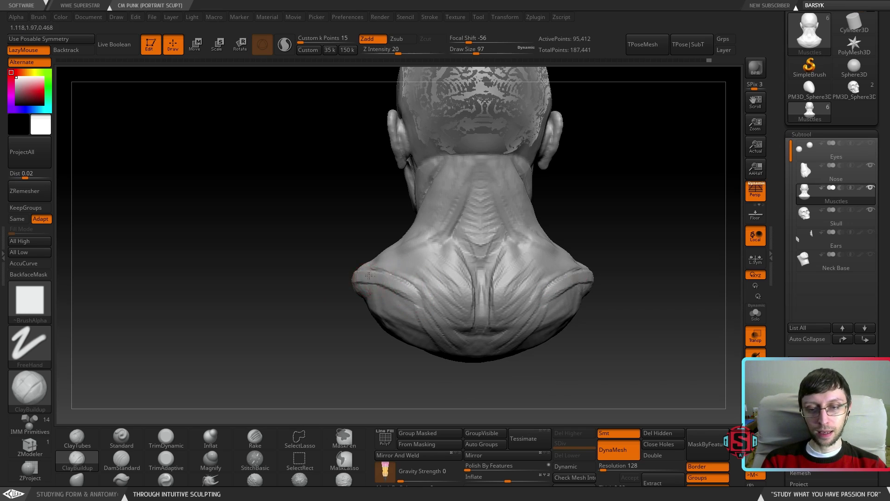
pyautogui.moveTo(363, 274); pyautogui.dragTo(351, 280)
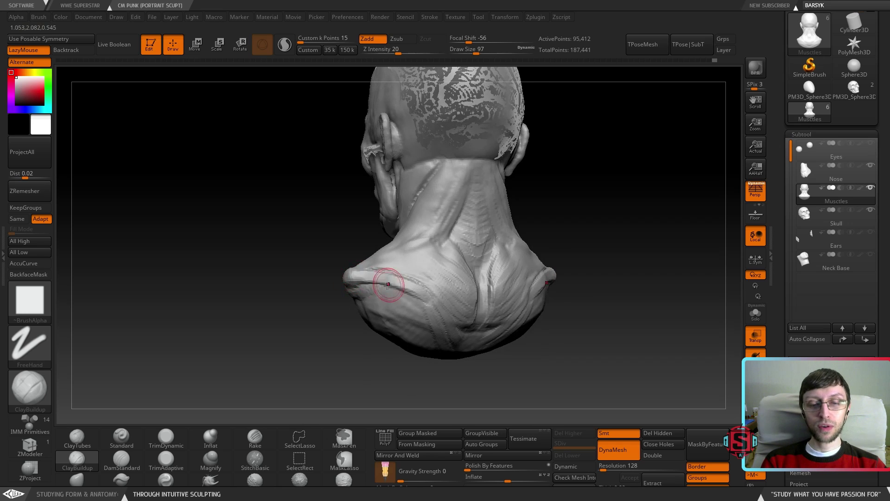
pyautogui.moveTo(416, 293); pyautogui.dragTo(410, 290)
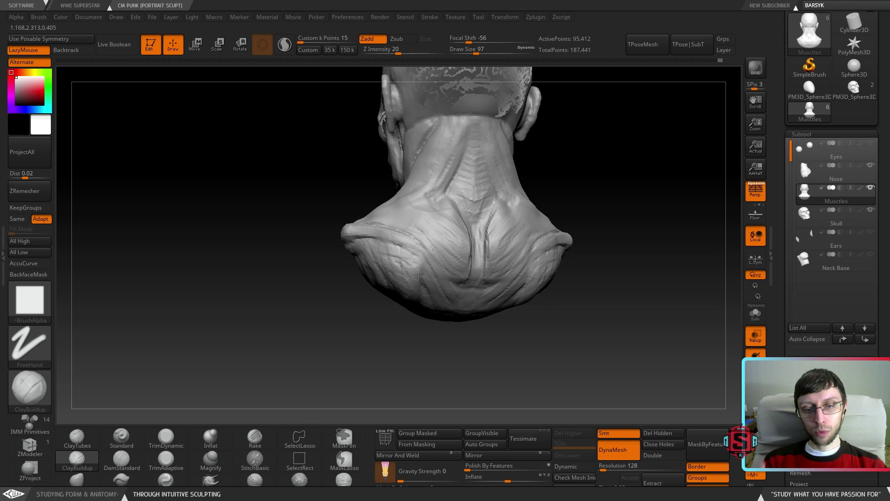
pyautogui.keyDown('shift'); pyautogui.moveTo(417, 318); pyautogui.dragTo(421, 260); pyautogui.keyUp('shift')
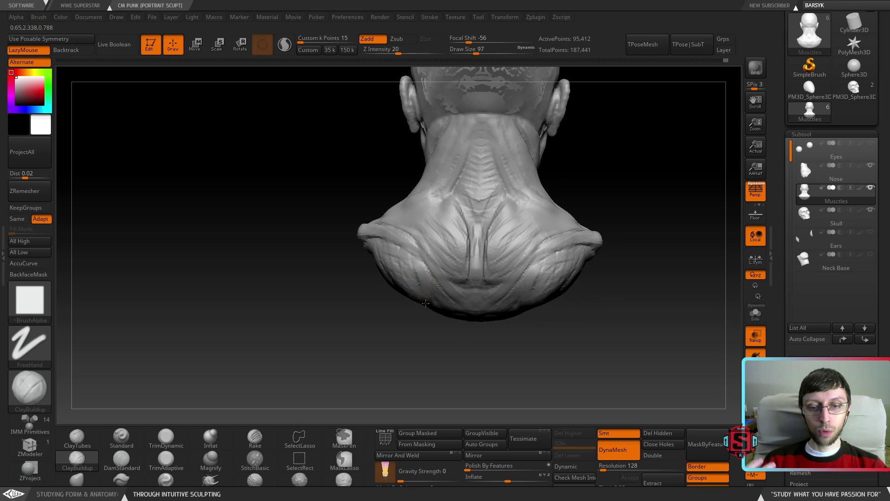
pyautogui.keyDown('shift'); pyautogui.moveTo(392, 248); pyautogui.dragTo(412, 283); pyautogui.keyUp('shift')
pyautogui.moveTo(462, 235)
pyautogui.keyDown('shift'); pyautogui.mouseDown()
pyautogui.moveTo(465, 220)
pyautogui.moveTo(465, 255)
pyautogui.mouseUp(); pyautogui.keyUp('shift')
pyautogui.hotkey('ctrl', 'z')
# Build up the top of the breastbone and the collarbones out to the shoulders with ClayBuildup at draw size 74
pyautogui.moveTo(450, 258)
pyautogui.mouseDown(button='right')
pyautogui.moveTo(413, 250)
pyautogui.moveTo(436, 266)
pyautogui.moveTo(483, 264)
pyautogui.moveTo(469, 258)
pyautogui.mouseUp(button='right')
pyautogui.moveTo(404, 259); pyautogui.dragTo(366, 260, button='right')
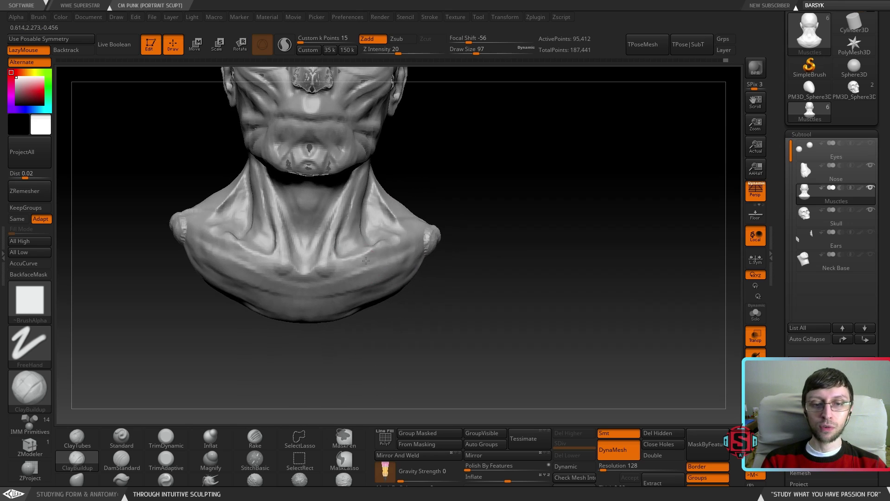
pyautogui.press('s')
pyautogui.moveTo(362, 267); pyautogui.dragTo(358, 267)
pyautogui.moveTo(383, 237); pyautogui.dragTo(371, 255, button='right')
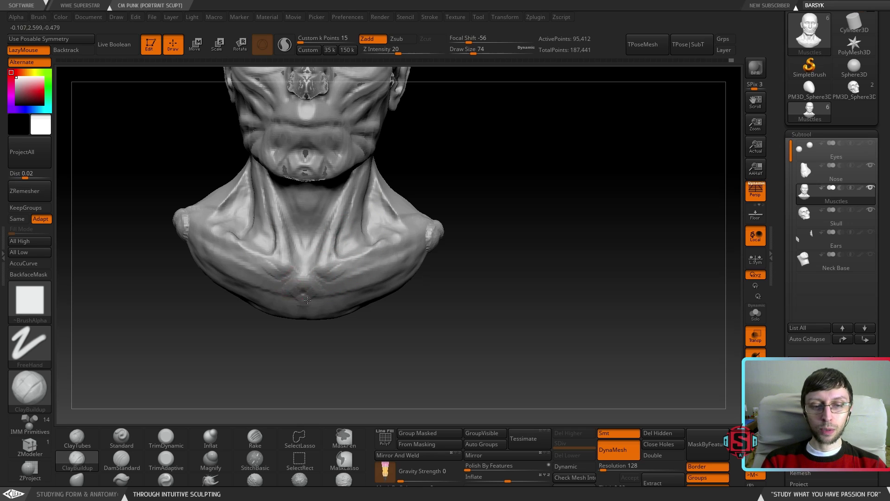
pyautogui.moveTo(311, 298)
pyautogui.mouseDown()
pyautogui.moveTo(301, 311)
pyautogui.moveTo(310, 305)
pyautogui.mouseUp()
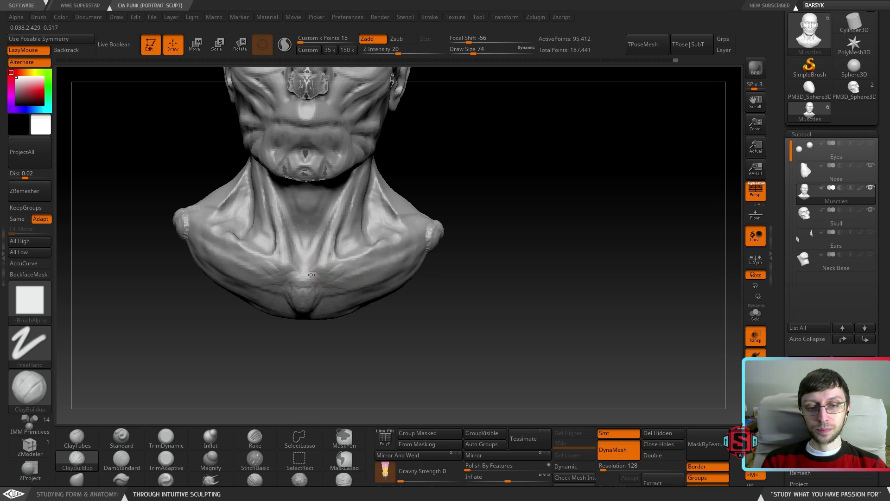
pyautogui.moveTo(328, 280); pyautogui.dragTo(406, 252)
pyautogui.moveTo(406, 252); pyautogui.dragTo(397, 249, button='right')
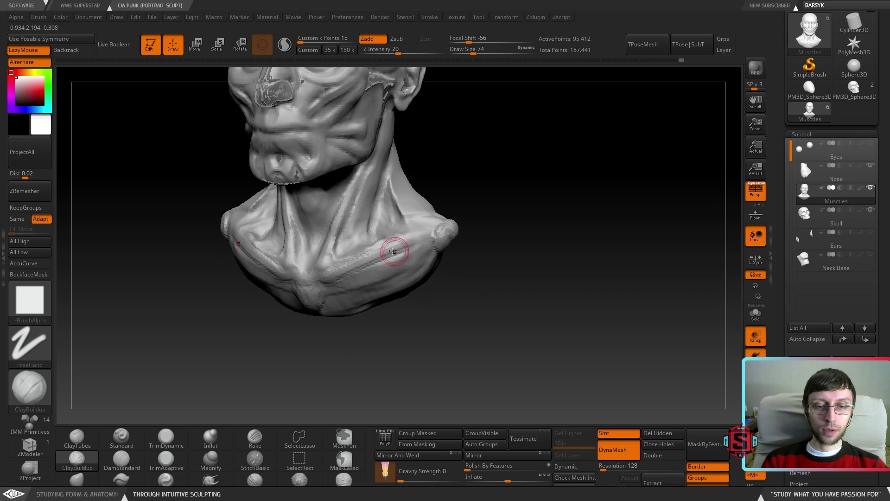
# Adjust the curve of the collarbones from above with the Move brush, enlarging its draw size to 280
pyautogui.moveTo(338, 278)
pyautogui.mouseDown(button='right')
pyautogui.moveTo(370, 303)
pyautogui.moveTo(365, 269)
pyautogui.mouseUp(button='right')
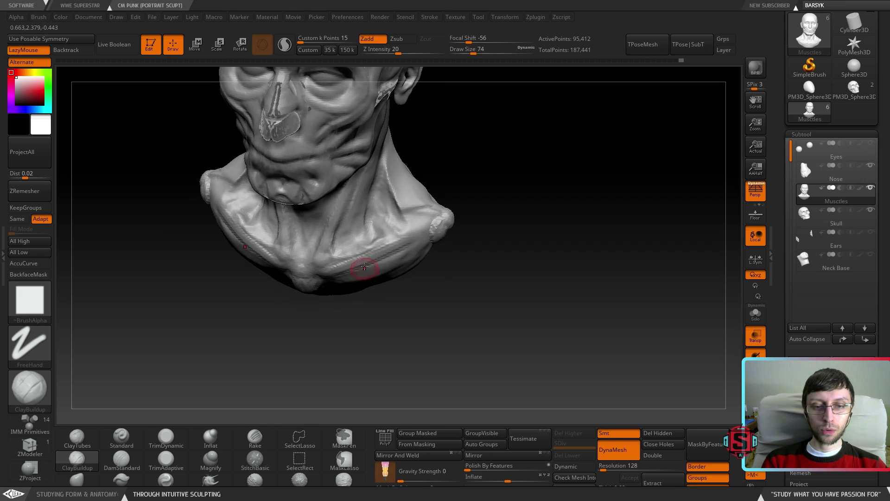
pyautogui.press('b')
pyautogui.press('m')
pyautogui.press('v')
pyautogui.moveTo(218, 361); pyautogui.dragTo(371, 277, button='right')
pyautogui.press('s')
pyautogui.moveTo(377, 274); pyautogui.dragTo(378, 275)
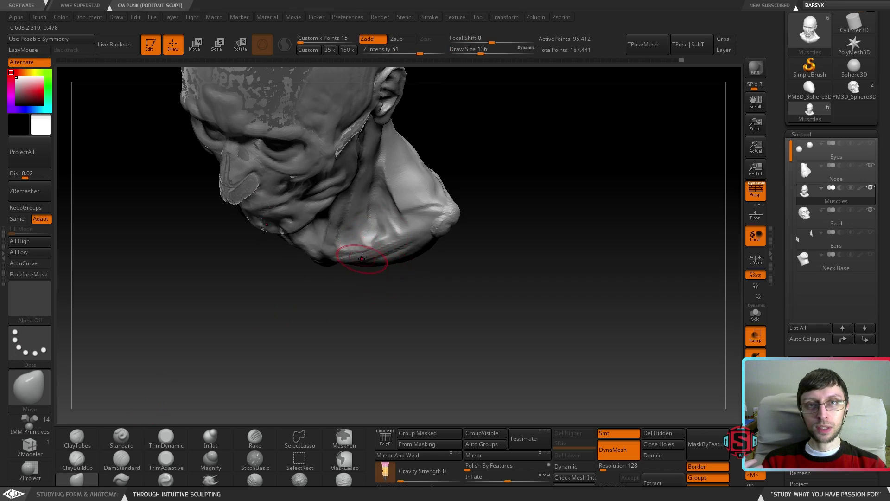
pyautogui.press('s')
pyautogui.moveTo(373, 279); pyautogui.dragTo(386, 279)
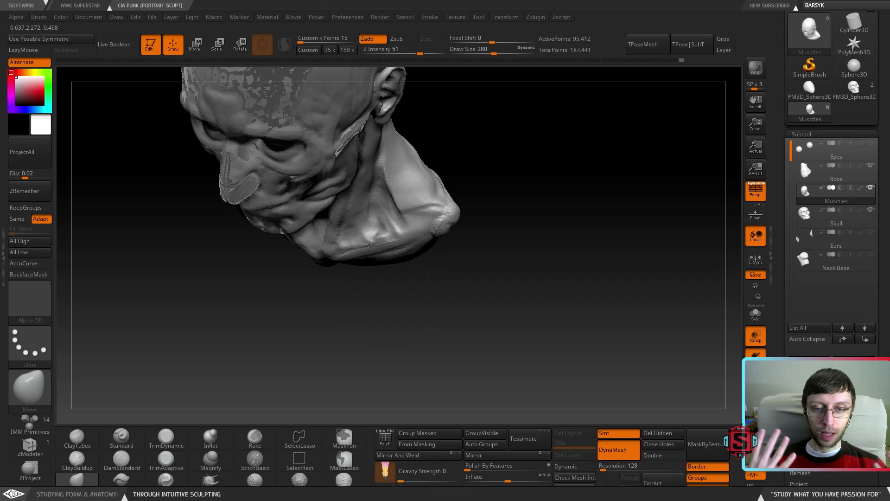
# Reshape the chest and shoulder mass below the collarbones with the Move brush at draw size 158
pyautogui.moveTo(370, 241)
pyautogui.mouseDown(button='right')
pyautogui.moveTo(403, 230)
pyautogui.moveTo(413, 199)
pyautogui.moveTo(362, 241)
pyautogui.moveTo(375, 278)
pyautogui.moveTo(372, 244)
pyautogui.moveTo(367, 263)
pyautogui.moveTo(385, 255)
pyautogui.moveTo(440, 267)
pyautogui.moveTo(352, 264)
pyautogui.moveTo(375, 280)
pyautogui.moveTo(288, 263)
pyautogui.mouseUp(button='right')
pyautogui.press('s')
pyautogui.moveTo(287, 276); pyautogui.dragTo(277, 277)
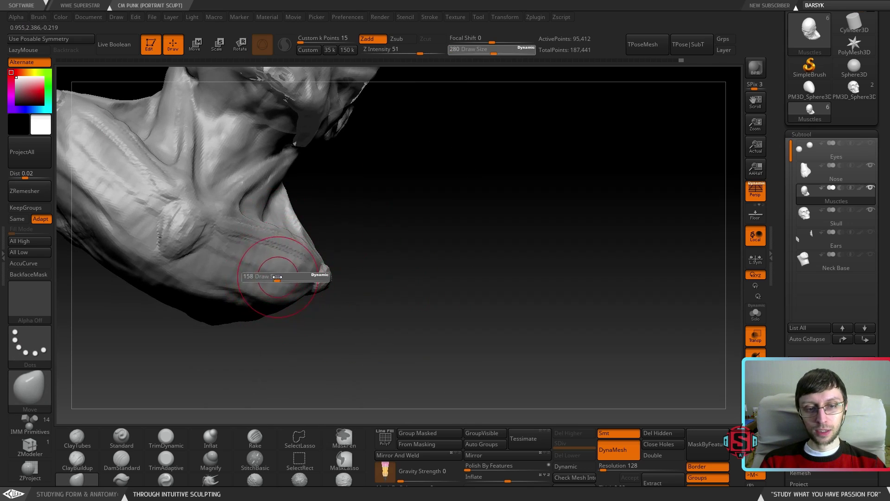
pyautogui.moveTo(278, 277)
pyautogui.keyDown('alt'); pyautogui.mouseDown(button='right')
pyautogui.moveTo(388, 323)
pyautogui.moveTo(350, 222)
pyautogui.moveTo(347, 259)
pyautogui.mouseUp(button='right'); pyautogui.keyUp('alt')
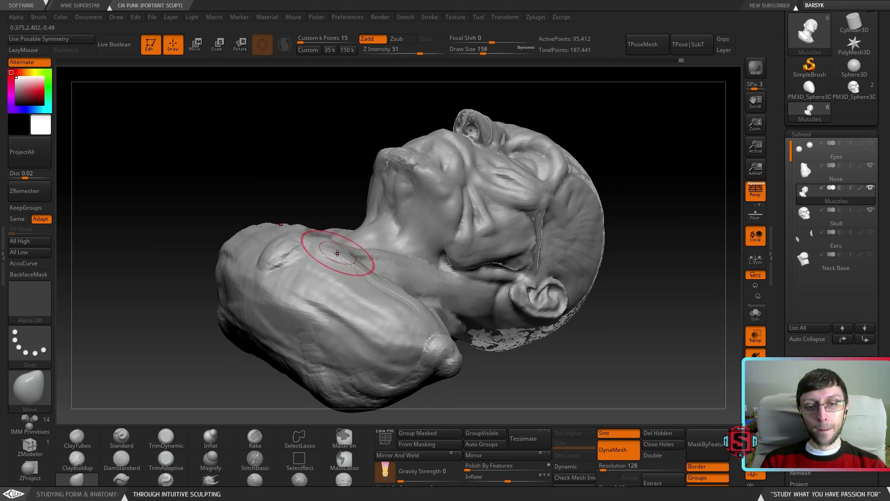
# Correct the profile of the neck, chest and shoulder tips with the Move brush at draw sizes 154 and 112
pyautogui.moveTo(373, 258)
pyautogui.mouseDown(button='right')
pyautogui.moveTo(391, 275)
pyautogui.moveTo(368, 258)
pyautogui.moveTo(308, 302)
pyautogui.moveTo(445, 230)
pyautogui.moveTo(483, 292)
pyautogui.moveTo(395, 283)
pyautogui.moveTo(429, 328)
pyautogui.moveTo(378, 314)
pyautogui.moveTo(457, 344)
pyautogui.moveTo(364, 303)
pyautogui.moveTo(419, 263)
pyautogui.moveTo(407, 293)
pyautogui.mouseUp(button='right')
pyautogui.press('ctrl')
pyautogui.moveTo(318, 304)
pyautogui.keyDown('ctrl'); pyautogui.mouseDown(button='right')
pyautogui.moveTo(384, 304)
pyautogui.moveTo(320, 304)
pyautogui.moveTo(361, 301)
pyautogui.moveTo(411, 315)
pyautogui.moveTo(346, 312)
pyautogui.moveTo(437, 280)
pyautogui.moveTo(390, 287)
pyautogui.moveTo(368, 278)
pyautogui.mouseUp(button='right'); pyautogui.keyUp('ctrl')
pyautogui.press('s')
pyautogui.click(423, 302)
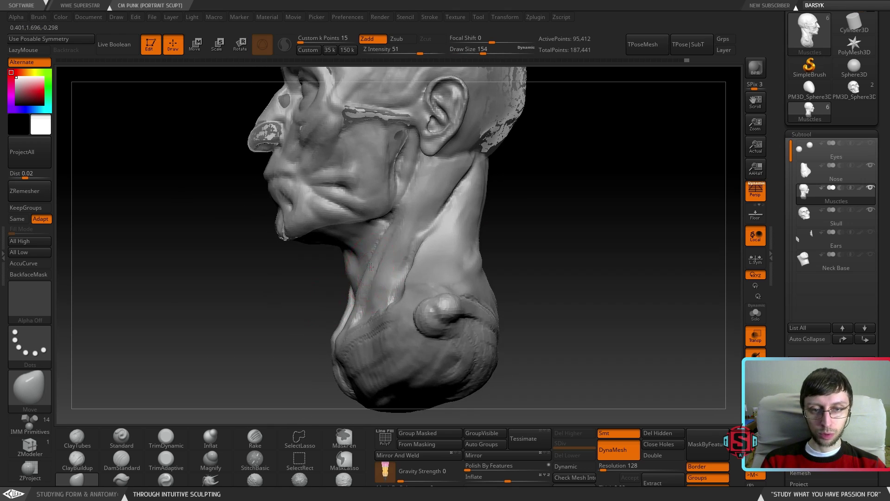
pyautogui.moveTo(420, 242); pyautogui.dragTo(390, 239, button='right')
pyautogui.press('s')
pyautogui.click(394, 238)
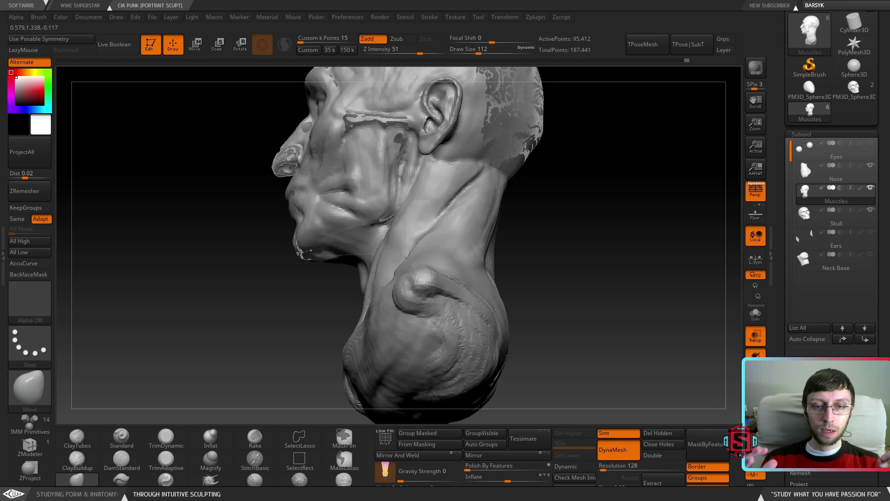
# Build up the neck muscle running from the breastbone to behind the ear with ClayBuildup at draw size 56
pyautogui.moveTo(392, 245)
pyautogui.mouseDown(button='right')
pyautogui.moveTo(482, 245)
pyautogui.moveTo(408, 257)
pyautogui.mouseUp(button='right')
pyautogui.moveTo(374, 292)
pyautogui.keyDown('shift'); pyautogui.mouseDown(button='right')
pyautogui.moveTo(406, 238)
pyautogui.moveTo(491, 245)
pyautogui.moveTo(384, 258)
pyautogui.moveTo(382, 240)
pyautogui.moveTo(387, 257)
pyautogui.moveTo(378, 259)
pyautogui.mouseUp(button='right'); pyautogui.keyUp('shift')
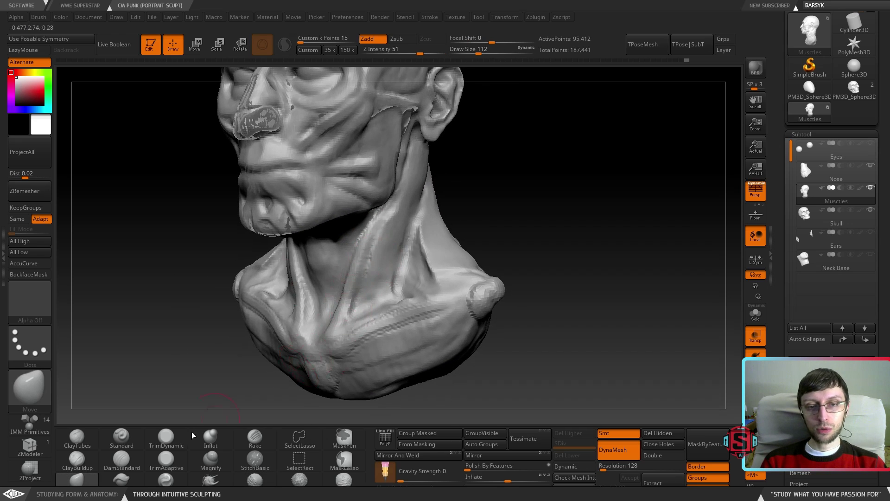
pyautogui.click(96, 460)
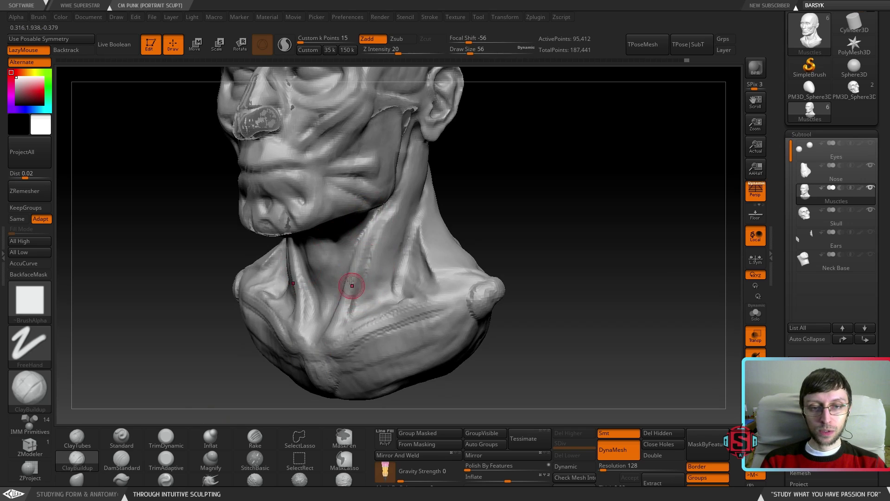
pyautogui.moveTo(347, 302)
pyautogui.mouseDown()
pyautogui.moveTo(376, 227)
pyautogui.moveTo(370, 262)
pyautogui.mouseUp()
pyautogui.moveTo(351, 295); pyautogui.dragTo(387, 233)
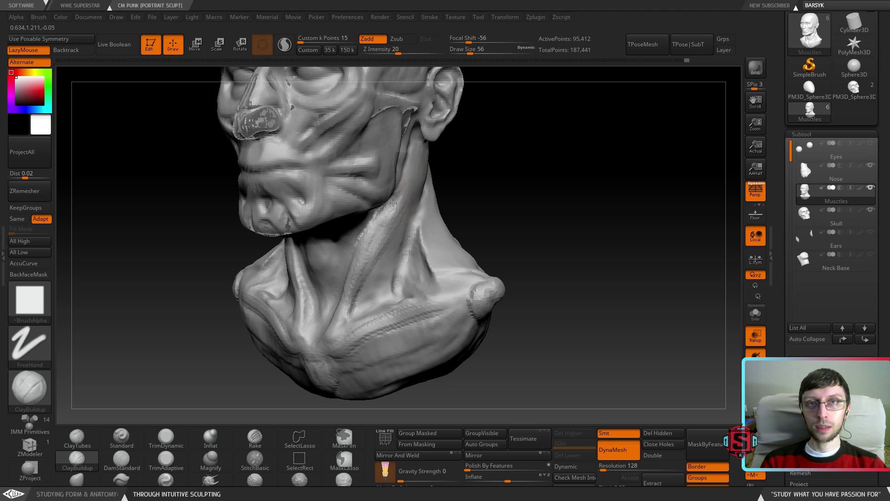
pyautogui.moveTo(399, 201); pyautogui.dragTo(374, 204, button='right')
pyautogui.moveTo(373, 251)
pyautogui.mouseDown(button='right')
pyautogui.moveTo(373, 228)
pyautogui.moveTo(403, 182)
pyautogui.mouseUp(button='right')
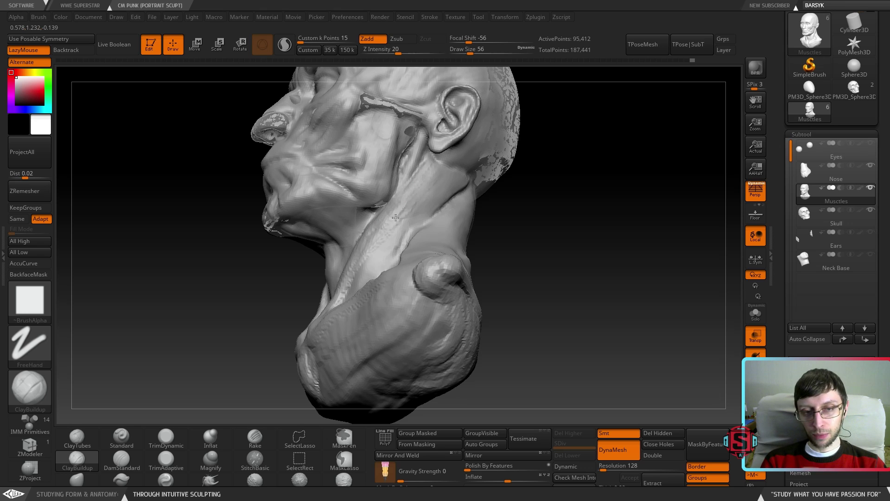
# Fill out the second head of the side neck muscle where it attaches to the inner collarbone with ClayBuildup
pyautogui.moveTo(432, 198)
pyautogui.mouseDown(button='right')
pyautogui.moveTo(364, 290)
pyautogui.moveTo(371, 296)
pyautogui.moveTo(372, 287)
pyautogui.mouseUp(button='right')
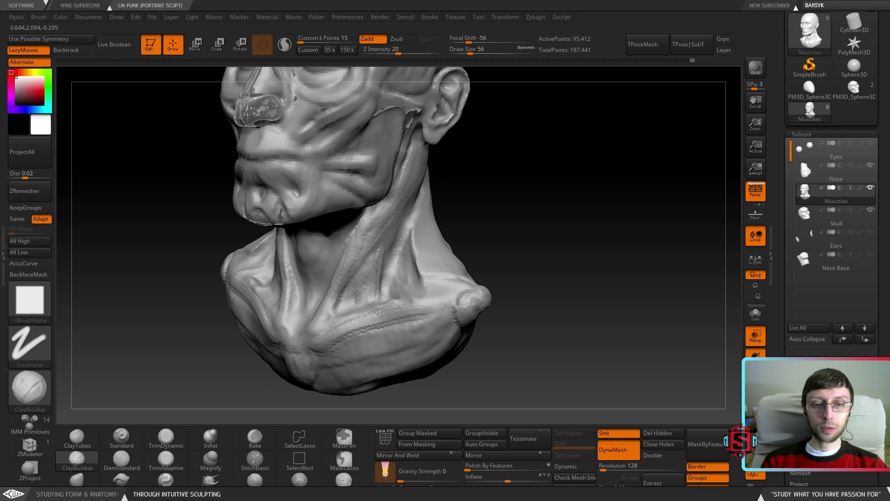
pyautogui.moveTo(383, 239)
pyautogui.mouseDown(button='right')
pyautogui.moveTo(357, 238)
pyautogui.moveTo(399, 237)
pyautogui.moveTo(379, 241)
pyautogui.mouseUp(button='right')
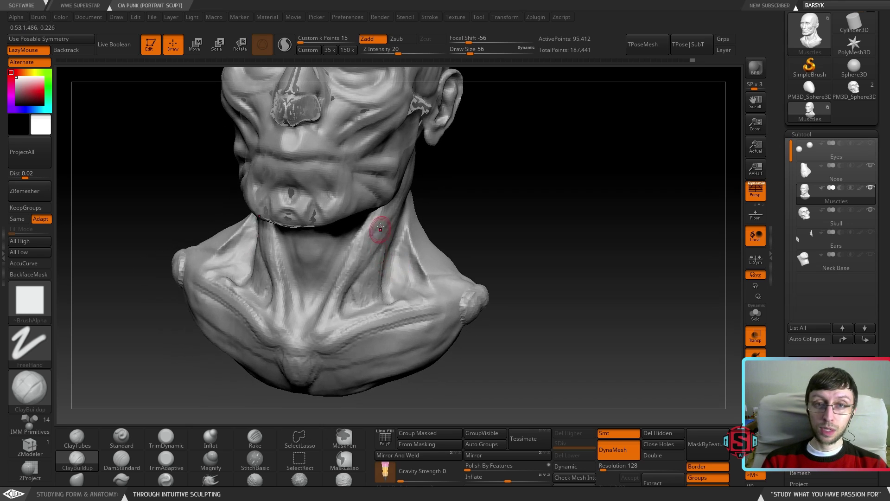
pyautogui.moveTo(364, 282)
pyautogui.mouseDown(button='right')
pyautogui.moveTo(356, 270)
pyautogui.moveTo(379, 284)
pyautogui.moveTo(371, 294)
pyautogui.mouseUp(button='right')
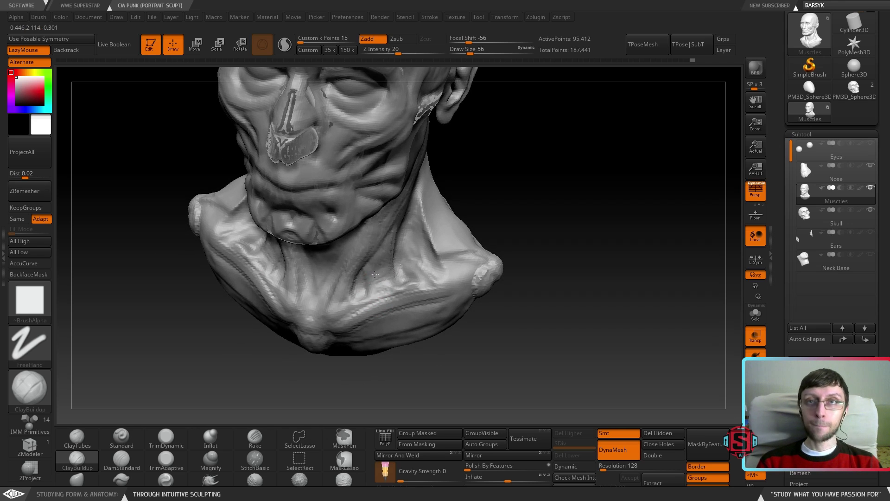
pyautogui.moveTo(371, 271)
pyautogui.mouseDown(button='right')
pyautogui.moveTo(402, 291)
pyautogui.moveTo(368, 307)
pyautogui.moveTo(371, 292)
pyautogui.moveTo(363, 321)
pyautogui.moveTo(397, 322)
pyautogui.moveTo(359, 309)
pyautogui.mouseUp(button='right')
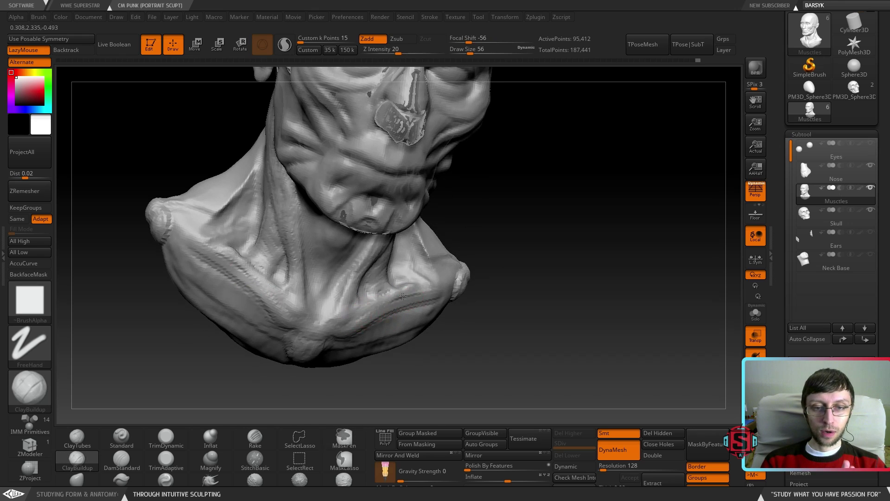
# Build up and smooth the trapezius slope between the neck and the collarbone's outer end
pyautogui.moveTo(458, 291)
pyautogui.mouseDown(button='right')
pyautogui.moveTo(444, 288)
pyautogui.moveTo(472, 285)
pyautogui.moveTo(407, 292)
pyautogui.moveTo(403, 284)
pyautogui.mouseUp(button='right')
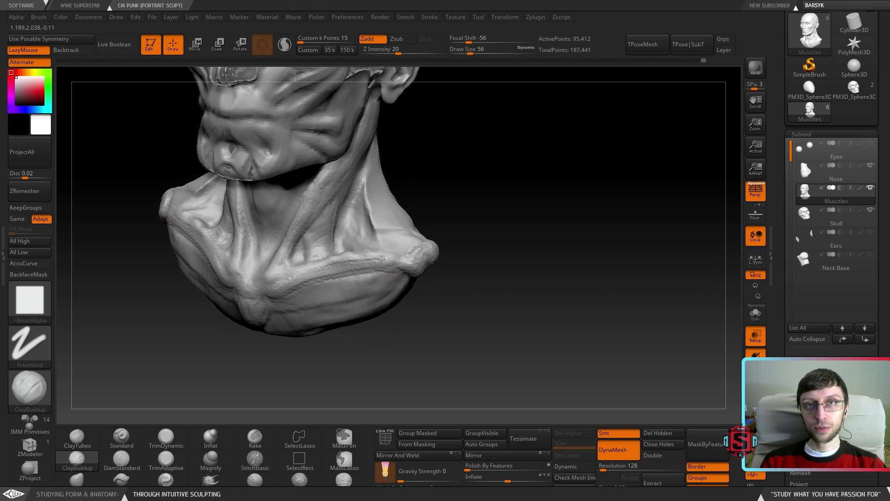
pyautogui.moveTo(421, 256)
pyautogui.mouseDown(button='right')
pyautogui.moveTo(371, 258)
pyautogui.moveTo(422, 258)
pyautogui.moveTo(425, 281)
pyautogui.moveTo(402, 290)
pyautogui.moveTo(408, 284)
pyautogui.moveTo(380, 258)
pyautogui.moveTo(424, 282)
pyautogui.moveTo(406, 275)
pyautogui.mouseUp(button='right')
pyautogui.press('shift')
pyautogui.keyDown('shift'); pyautogui.moveTo(390, 236); pyautogui.dragTo(405, 238); pyautogui.keyUp('shift')
pyautogui.moveTo(406, 238)
pyautogui.mouseDown(button='right')
pyautogui.moveTo(386, 270)
pyautogui.moveTo(429, 261)
pyautogui.moveTo(387, 266)
pyautogui.moveTo(384, 256)
pyautogui.mouseUp(button='right')
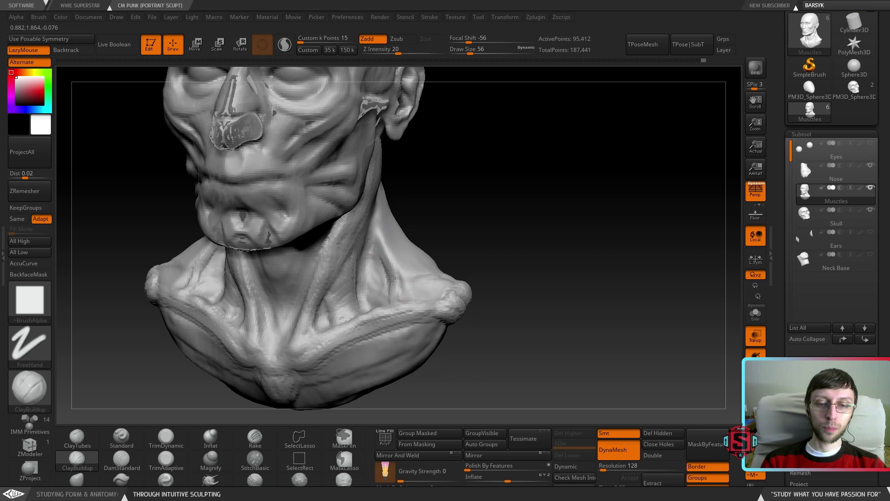
pyautogui.moveTo(400, 288); pyautogui.dragTo(423, 265, button='right')
pyautogui.moveTo(386, 297); pyautogui.dragTo(373, 310, button='right')
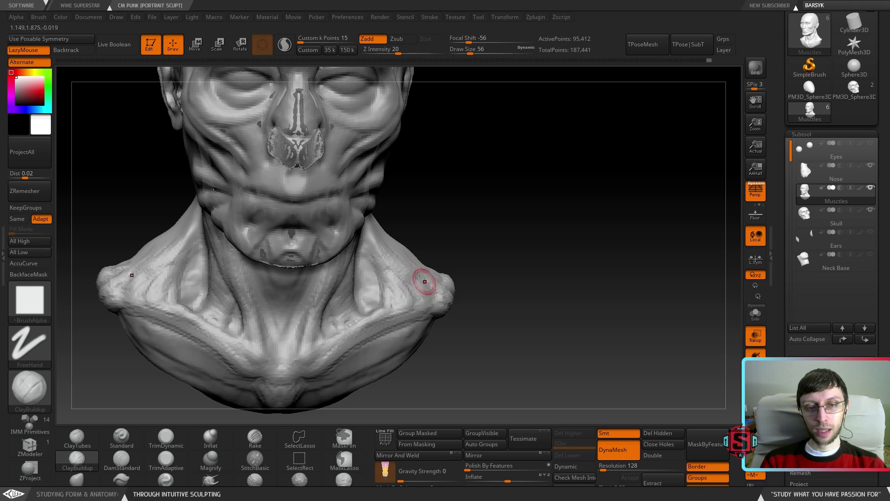
pyautogui.moveTo(423, 292)
pyautogui.mouseDown()
pyautogui.moveTo(412, 278)
pyautogui.moveTo(427, 254)
pyautogui.mouseUp()
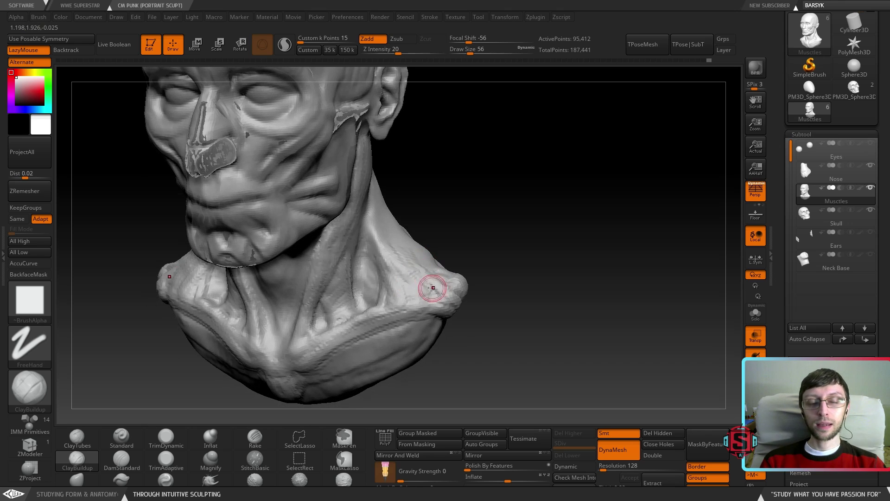
pyautogui.moveTo(435, 290); pyautogui.dragTo(341, 318, button='right')
# Carve the front edge of the trapezius above the collarbone with DamStandard at draw size 56, and update the DynaMesh
pyautogui.click(121, 460)
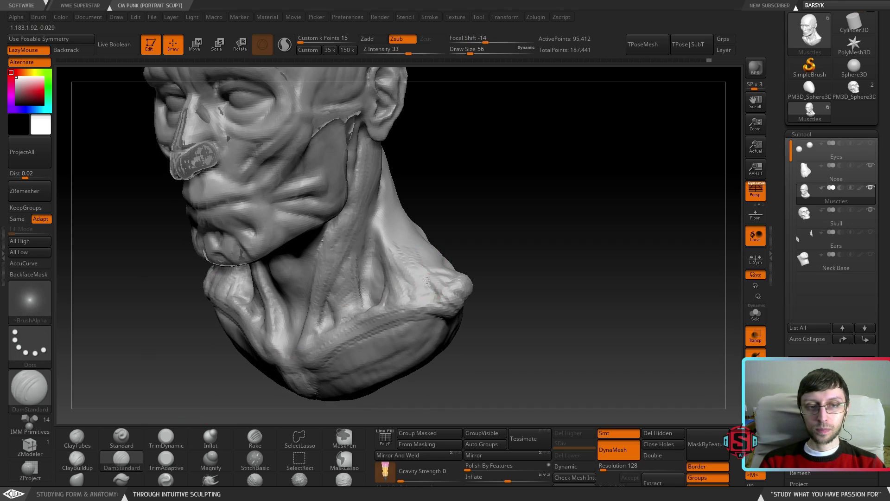
pyautogui.moveTo(398, 197); pyautogui.dragTo(422, 225, button='right')
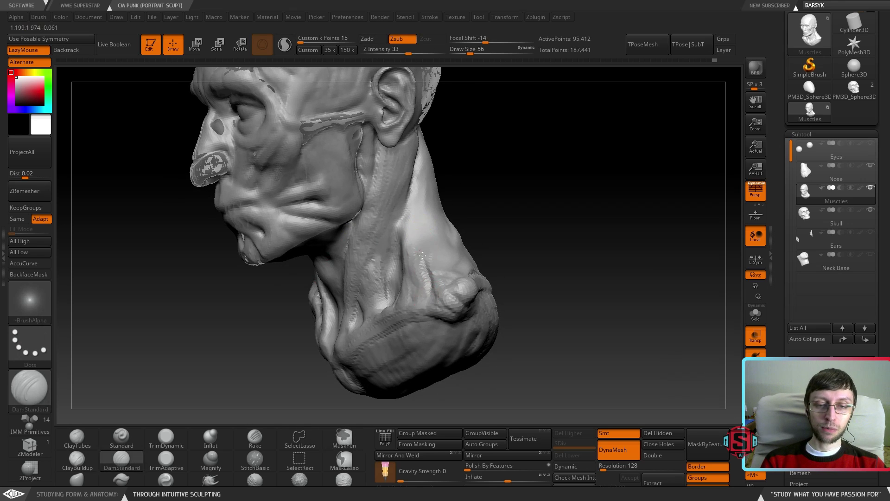
pyautogui.moveTo(424, 188)
pyautogui.mouseDown(button='right')
pyautogui.moveTo(440, 192)
pyautogui.moveTo(424, 188)
pyautogui.mouseUp(button='right')
pyautogui.moveTo(456, 148)
pyautogui.mouseDown(button='right')
pyautogui.moveTo(484, 149)
pyautogui.moveTo(482, 157)
pyautogui.mouseUp(button='right')
pyautogui.moveTo(449, 274)
pyautogui.mouseDown(button='right')
pyautogui.moveTo(480, 240)
pyautogui.moveTo(473, 249)
pyautogui.moveTo(448, 234)
pyautogui.moveTo(461, 204)
pyautogui.mouseUp(button='right')
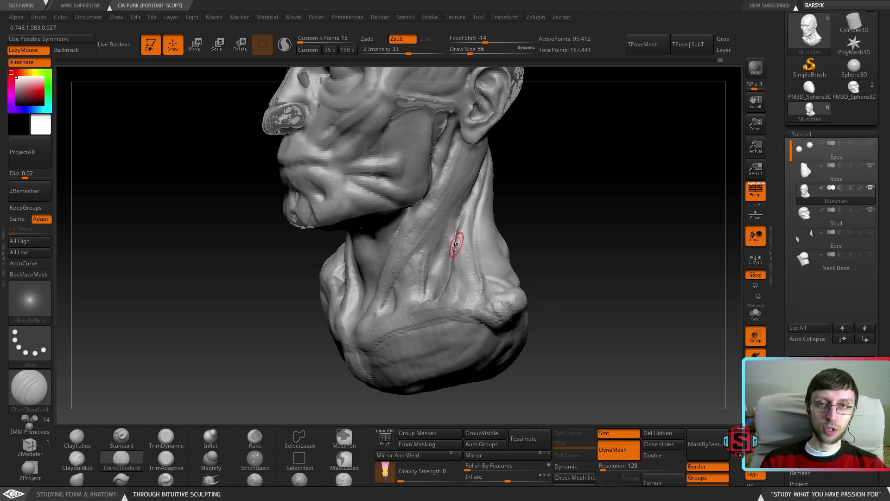
pyautogui.keyDown('ctrl'); pyautogui.moveTo(547, 175); pyautogui.dragTo(598, 215); pyautogui.keyUp('ctrl')
pyautogui.moveTo(453, 234); pyautogui.dragTo(469, 238, button='right')
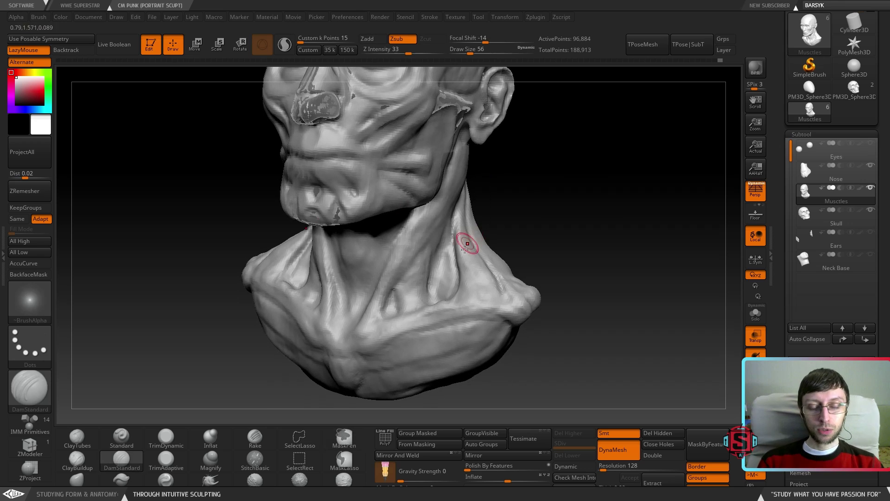
# Sharpen the front edges of the side neck muscles from the jaw down to the breastbone with DamStandard
pyautogui.moveTo(464, 188)
pyautogui.mouseDown(button='right')
pyautogui.moveTo(463, 209)
pyautogui.moveTo(467, 159)
pyautogui.moveTo(455, 142)
pyautogui.mouseUp(button='right')
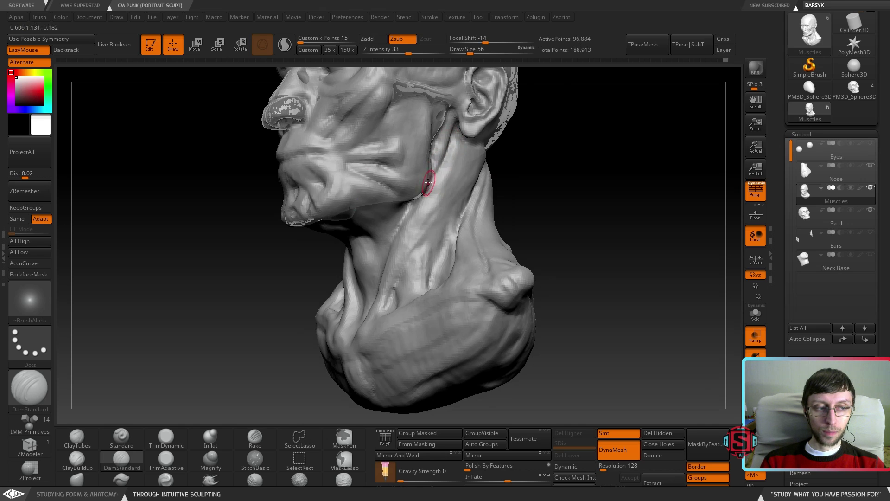
pyautogui.moveTo(432, 178); pyautogui.dragTo(435, 169, button='right')
pyautogui.moveTo(403, 222); pyautogui.dragTo(410, 204, button='right')
pyautogui.moveTo(394, 241); pyautogui.dragTo(402, 255, button='right')
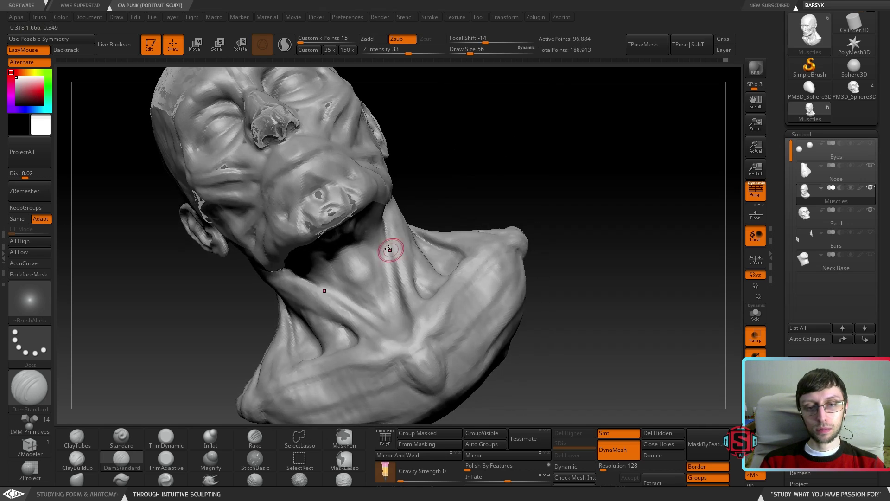
pyautogui.moveTo(407, 308)
pyautogui.mouseDown(button='right')
pyautogui.moveTo(417, 337)
pyautogui.moveTo(427, 278)
pyautogui.moveTo(407, 260)
pyautogui.moveTo(405, 278)
pyautogui.moveTo(410, 251)
pyautogui.moveTo(414, 264)
pyautogui.mouseUp(button='right')
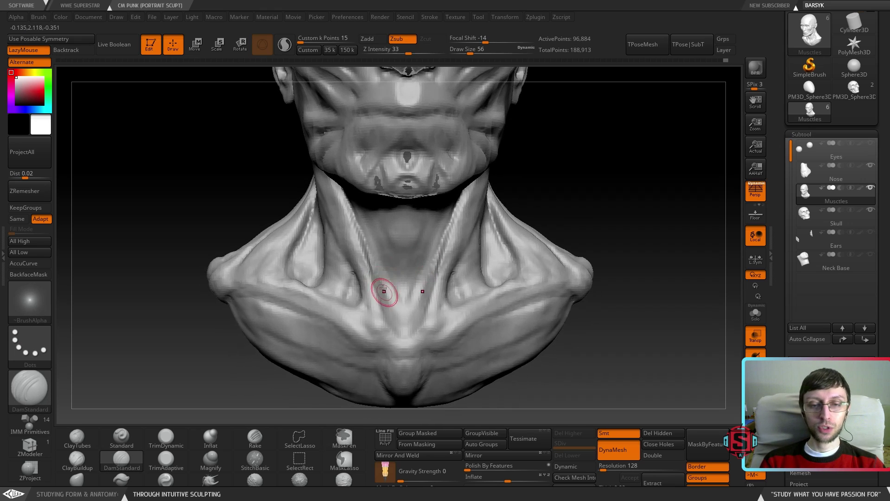
# Carve the gap between the two lower heads of the side neck muscle and define the muscle's rear edge
pyautogui.moveTo(398, 307)
pyautogui.mouseDown(button='right')
pyautogui.moveTo(377, 288)
pyautogui.moveTo(371, 297)
pyautogui.moveTo(353, 294)
pyautogui.moveTo(377, 307)
pyautogui.moveTo(366, 295)
pyautogui.mouseUp(button='right')
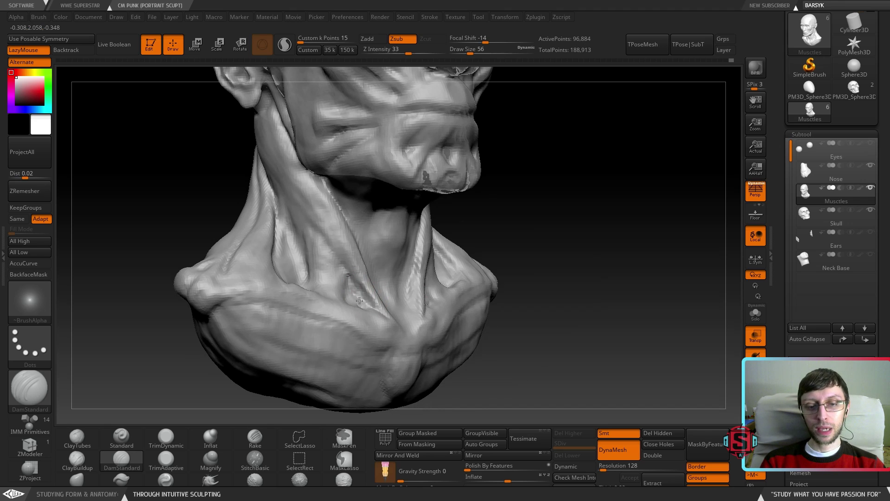
pyautogui.moveTo(339, 271)
pyautogui.mouseDown(button='right')
pyautogui.moveTo(330, 281)
pyautogui.moveTo(347, 290)
pyautogui.mouseUp(button='right')
pyautogui.moveTo(318, 264); pyautogui.dragTo(327, 247, button='right')
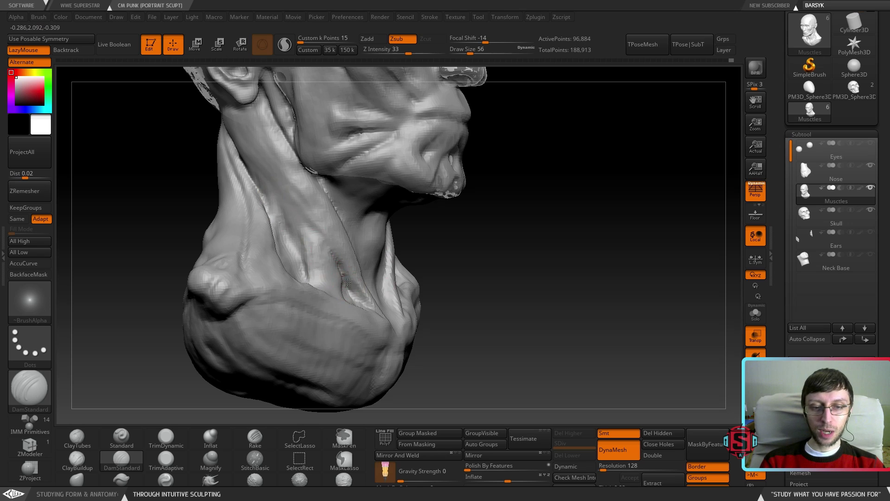
pyautogui.moveTo(278, 193); pyautogui.dragTo(300, 207, button='right')
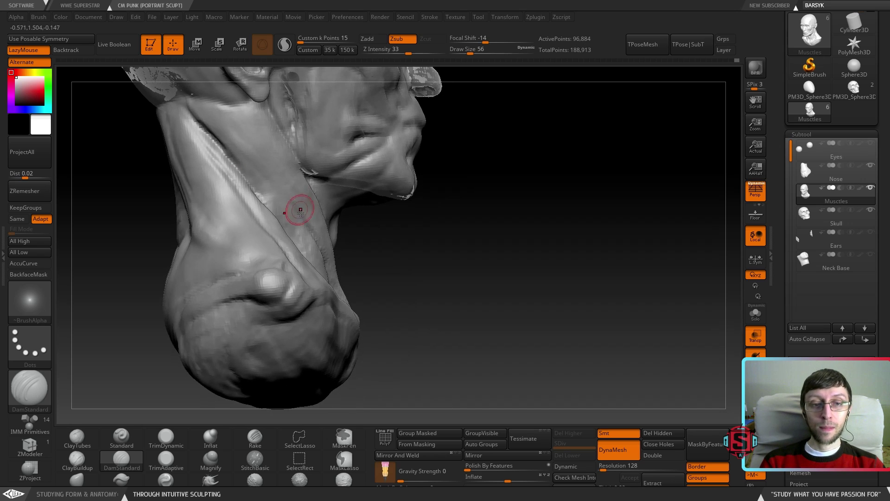
pyautogui.moveTo(276, 201)
pyautogui.mouseDown()
pyautogui.moveTo(221, 150)
pyautogui.moveTo(239, 162)
pyautogui.mouseUp()
# Carve the muscle divisions under the chin back to the top of the throat with DamStandard
pyautogui.moveTo(340, 228)
pyautogui.mouseDown(button='right')
pyautogui.moveTo(274, 209)
pyautogui.moveTo(341, 264)
pyautogui.moveTo(338, 177)
pyautogui.mouseUp(button='right')
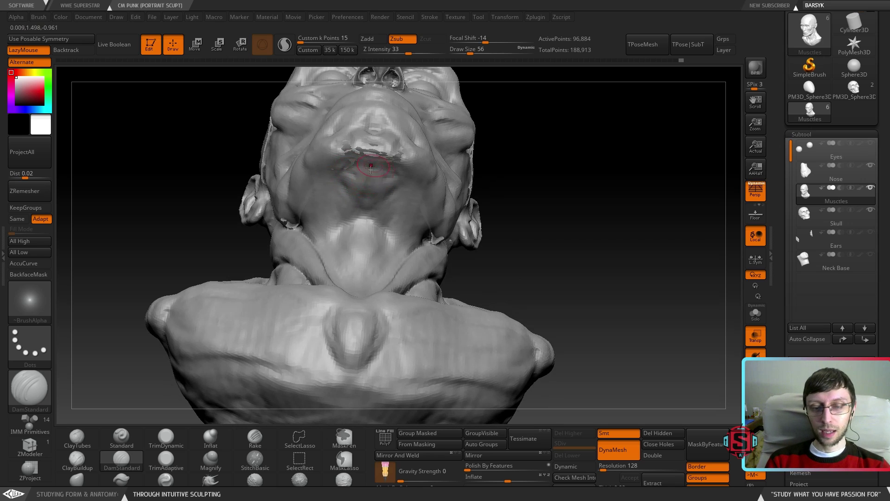
pyautogui.moveTo(366, 171); pyautogui.dragTo(354, 177, button='right')
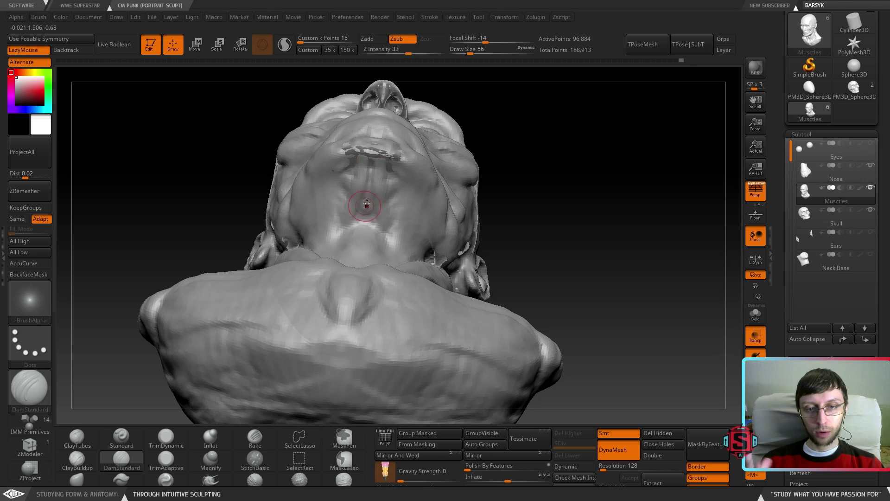
pyautogui.moveTo(364, 200); pyautogui.dragTo(348, 177, button='right')
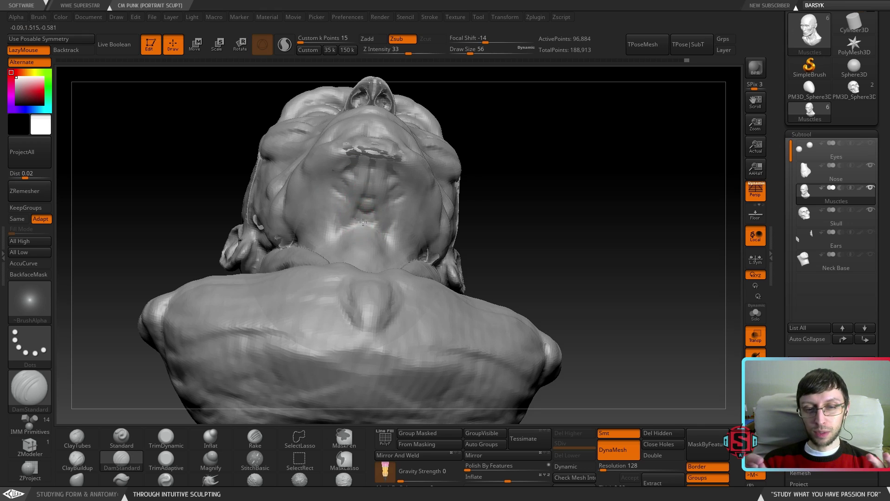
pyautogui.moveTo(373, 230)
pyautogui.mouseDown(button='right')
pyautogui.moveTo(338, 207)
pyautogui.moveTo(347, 190)
pyautogui.moveTo(338, 179)
pyautogui.moveTo(362, 208)
pyautogui.moveTo(395, 219)
pyautogui.moveTo(396, 239)
pyautogui.moveTo(356, 223)
pyautogui.mouseUp(button='right')
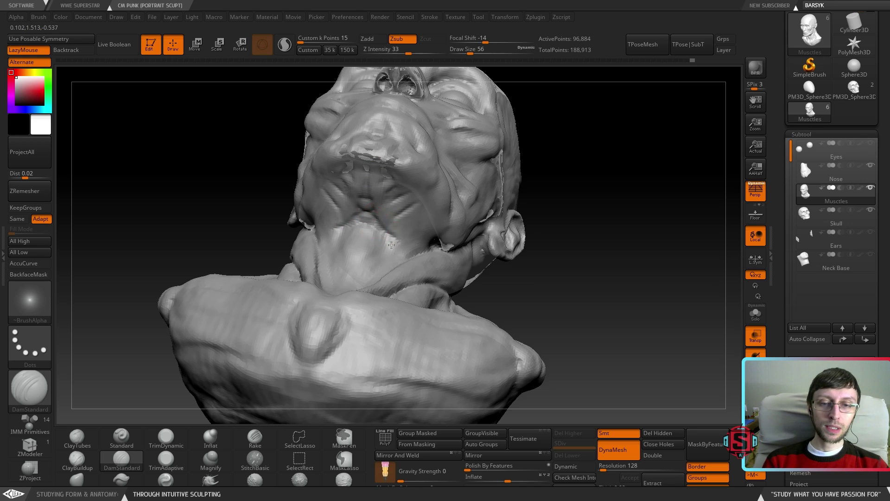
pyautogui.moveTo(397, 230)
pyautogui.mouseDown(button='right')
pyautogui.moveTo(363, 243)
pyautogui.moveTo(444, 287)
pyautogui.moveTo(445, 238)
pyautogui.moveTo(429, 249)
pyautogui.moveTo(447, 221)
pyautogui.moveTo(420, 229)
pyautogui.moveTo(401, 253)
pyautogui.moveTo(411, 255)
pyautogui.mouseUp(button='right')
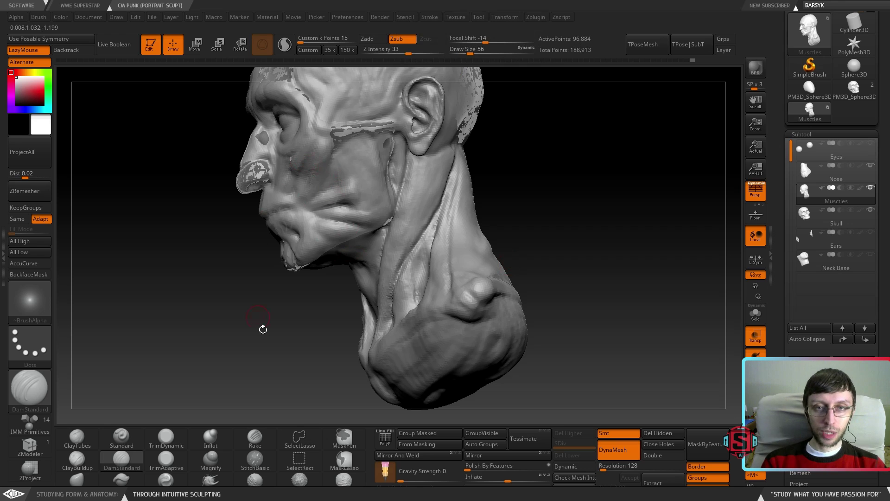
# Switch to the ClayBuildup brush and enlarge its draw size to 112 for the chest
pyautogui.moveTo(278, 337); pyautogui.dragTo(435, 310)
pyautogui.press('ctrl')
pyautogui.moveTo(435, 309)
pyautogui.keyDown('ctrl'); pyautogui.mouseDown(button='right')
pyautogui.moveTo(420, 245)
pyautogui.moveTo(434, 320)
pyautogui.moveTo(376, 297)
pyautogui.mouseUp(button='right'); pyautogui.keyUp('ctrl')
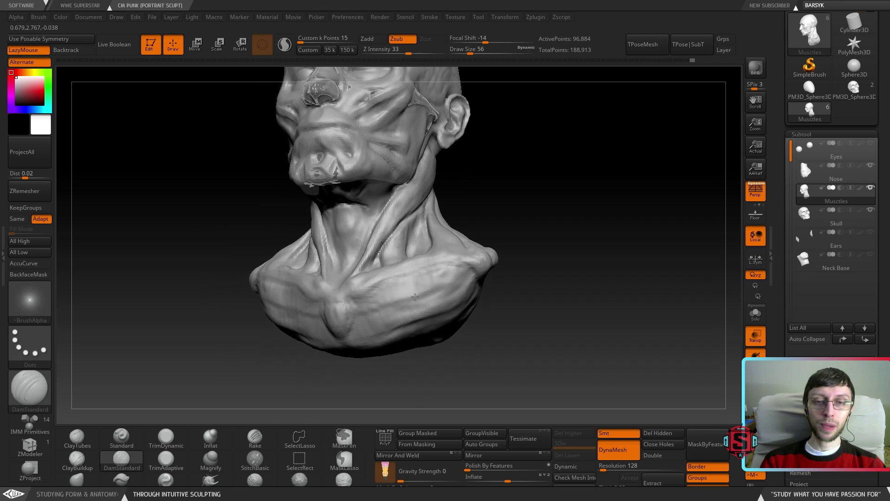
pyautogui.click(84, 468)
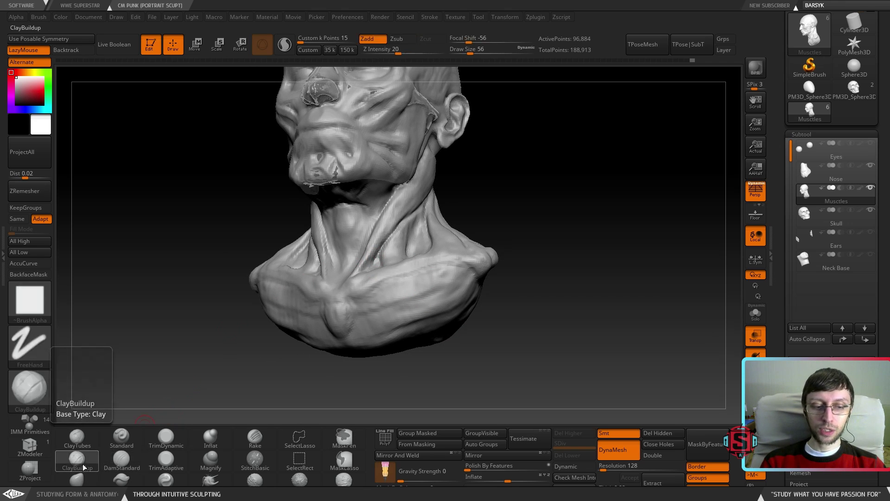
pyautogui.press('s')
# Try smoothing the chest, breastbone and shoulder base around to the back at draw size 112, and undo it
pyautogui.moveTo(403, 319)
pyautogui.mouseDown()
pyautogui.moveTo(412, 318)
pyautogui.moveTo(379, 315)
pyautogui.mouseUp()
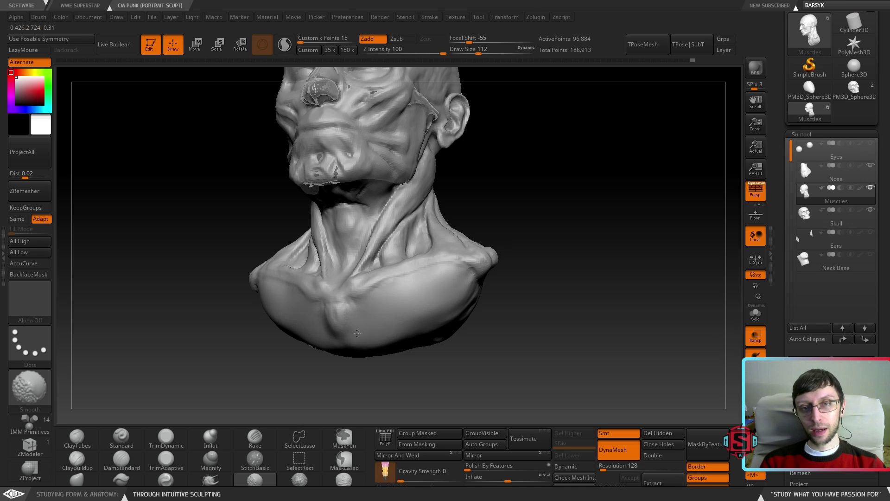
pyautogui.moveTo(372, 336)
pyautogui.mouseDown()
pyautogui.moveTo(478, 304)
pyautogui.moveTo(436, 295)
pyautogui.mouseUp()
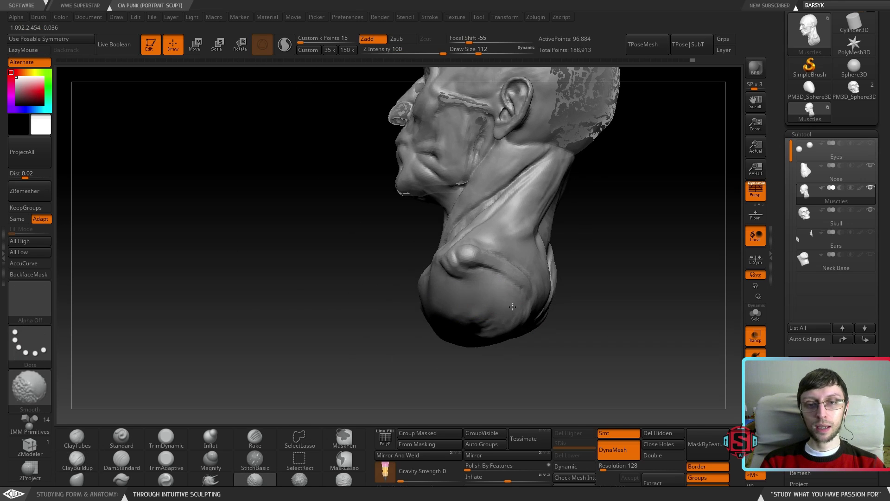
pyautogui.keyDown('shift'); pyautogui.moveTo(511, 306); pyautogui.dragTo(511, 303); pyautogui.keyUp('shift')
pyautogui.moveTo(510, 303); pyautogui.dragTo(490, 300, button='right')
pyautogui.keyDown('shift'); pyautogui.moveTo(491, 302); pyautogui.dragTo(496, 315); pyautogui.keyUp('shift')
pyautogui.moveTo(523, 318); pyautogui.dragTo(507, 315, button='right')
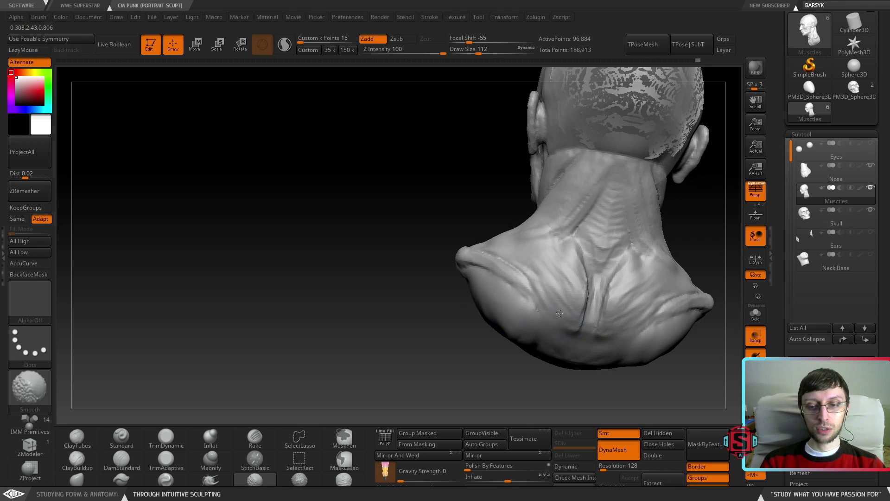
pyautogui.moveTo(567, 280)
pyautogui.mouseDown(button='right')
pyautogui.moveTo(493, 277)
pyautogui.moveTo(489, 265)
pyautogui.moveTo(580, 273)
pyautogui.moveTo(579, 259)
pyautogui.mouseUp(button='right')
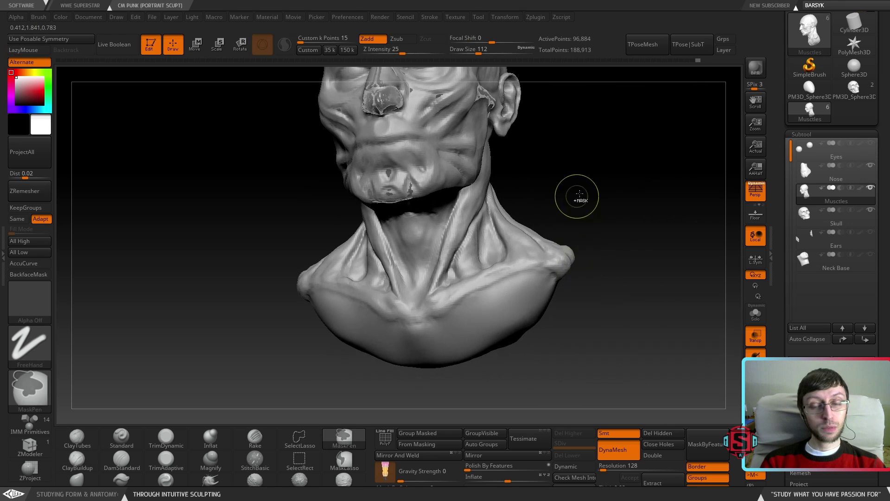
pyautogui.hotkey('ctrl', 'shift')
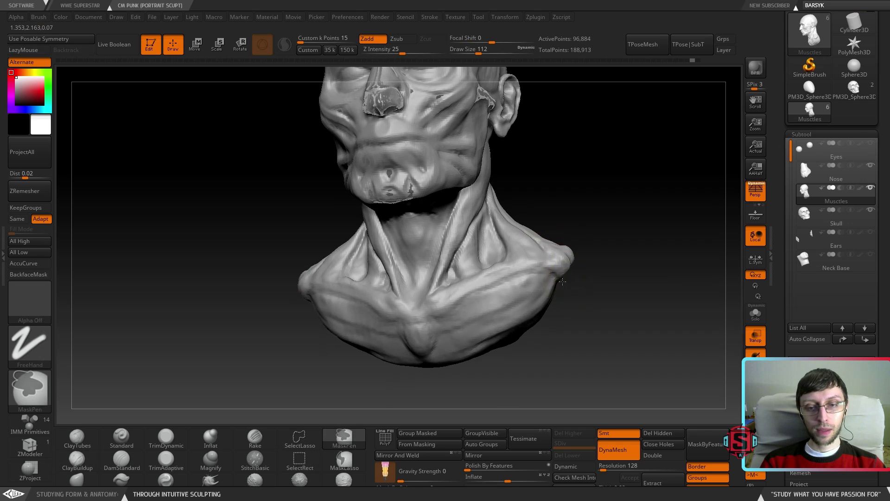
# Lay in the chest muscle fibres from the breastbone out to the shoulders with ClayBuildup at draw size 112
pyautogui.moveTo(566, 284); pyautogui.dragTo(503, 298, button='right')
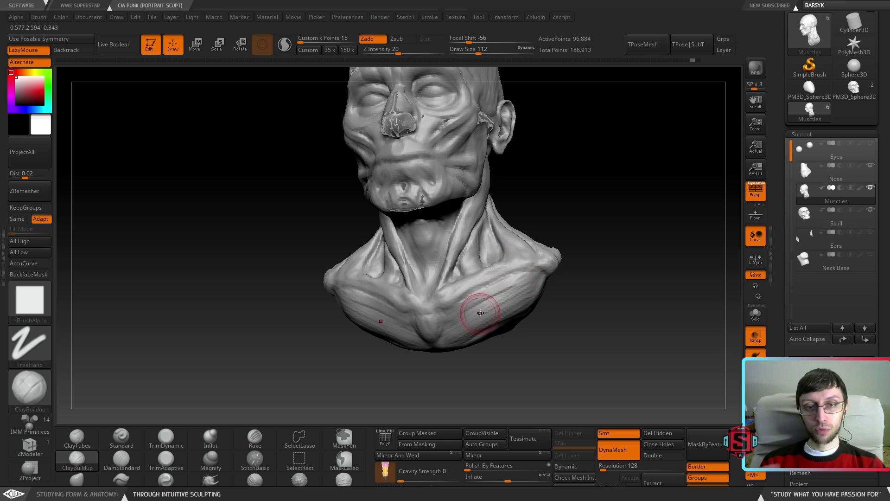
# Build the chest muscles into separate bands fanning from the collarbones and breastbone toward the shoulders with ClayBuildup at draw size 112
pyautogui.press('shift')
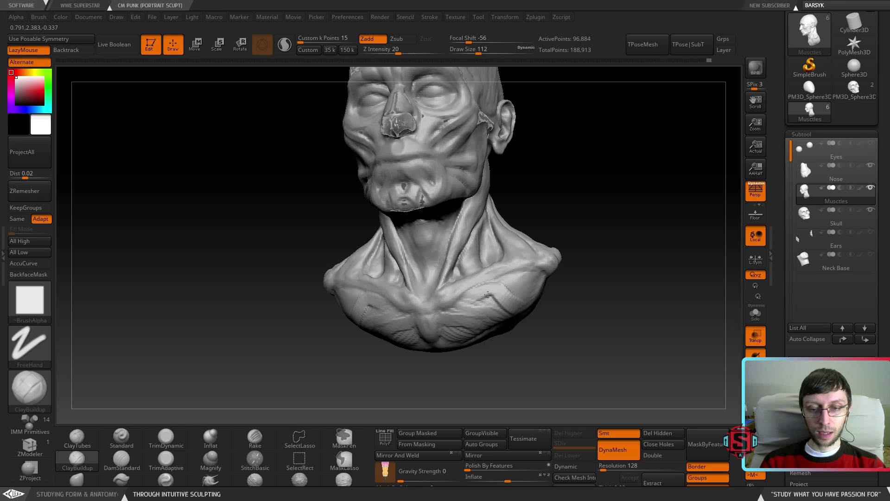
pyautogui.moveTo(480, 297); pyautogui.dragTo(504, 306)
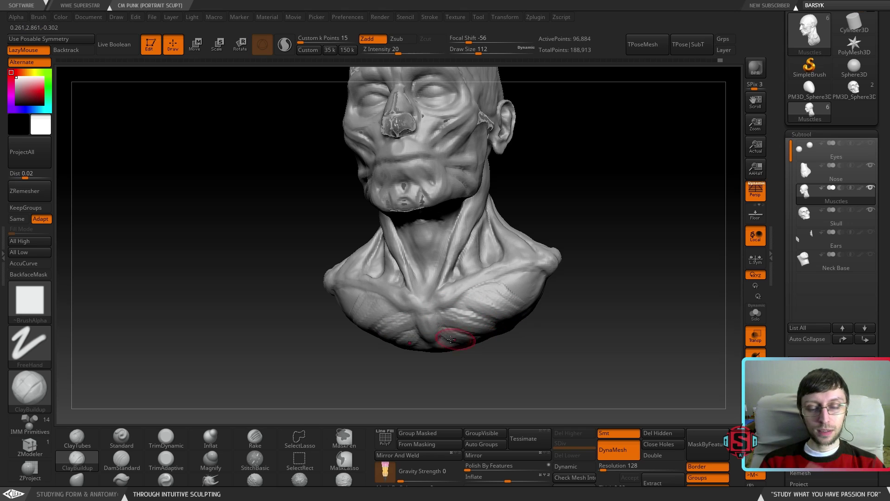
pyautogui.moveTo(516, 319)
pyautogui.mouseDown()
pyautogui.moveTo(512, 298)
pyautogui.moveTo(448, 306)
pyautogui.mouseUp()
pyautogui.moveTo(385, 307)
pyautogui.mouseDown(button='right')
pyautogui.moveTo(397, 314)
pyautogui.moveTo(383, 327)
pyautogui.moveTo(407, 317)
pyautogui.mouseUp(button='right')
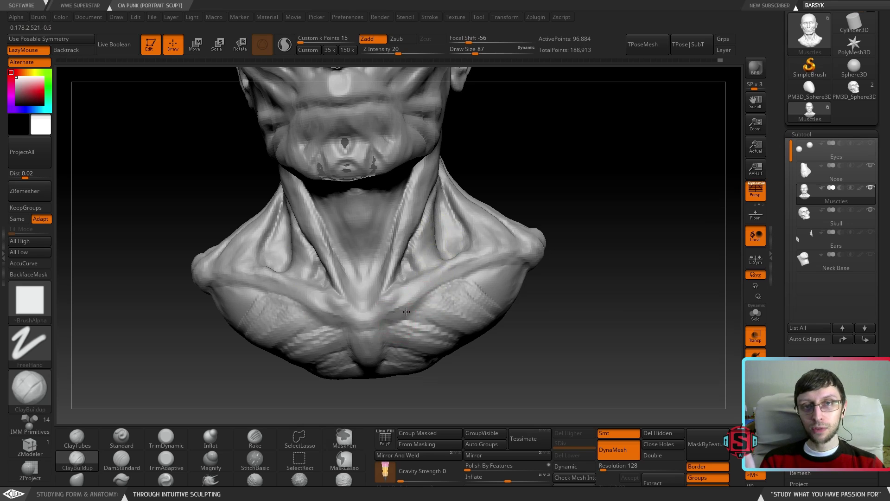
# Reduce the draw size to 46 and refine the collarbones and the hollows between them and the front neck muscles
pyautogui.press('s')
pyautogui.moveTo(432, 313)
pyautogui.mouseDown()
pyautogui.moveTo(422, 314)
pyautogui.moveTo(459, 278)
pyautogui.mouseUp()
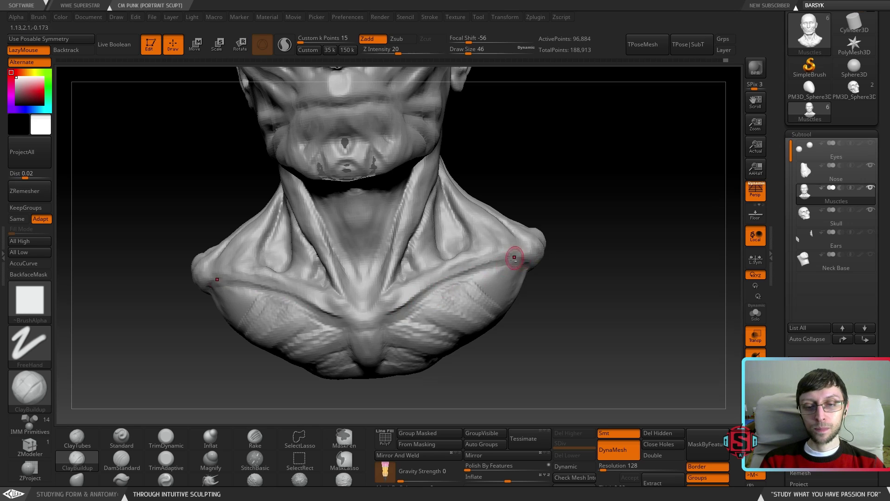
pyautogui.moveTo(423, 259)
pyautogui.mouseDown(button='right')
pyautogui.moveTo(448, 291)
pyautogui.moveTo(394, 296)
pyautogui.mouseUp(button='right')
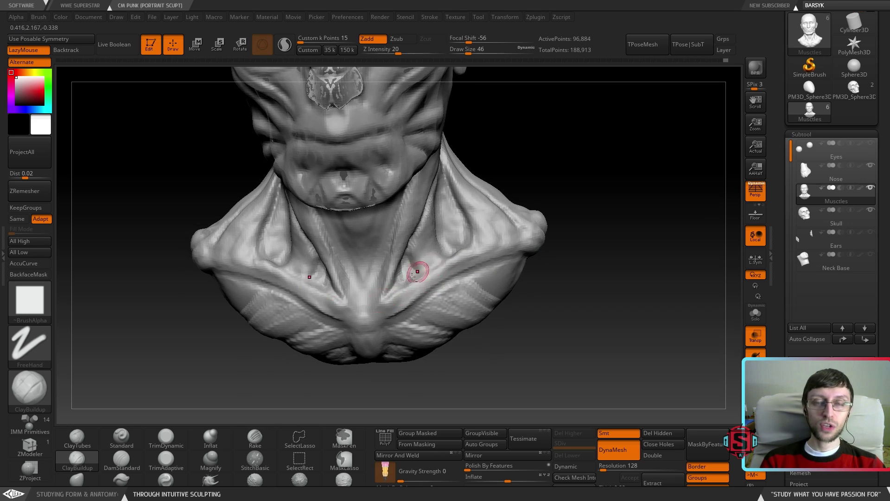
pyautogui.moveTo(453, 232); pyautogui.dragTo(421, 258, button='right')
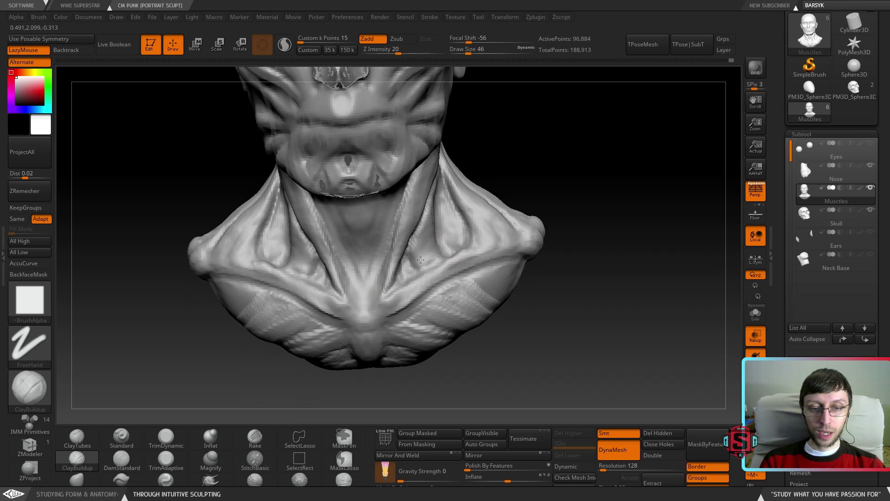
pyautogui.moveTo(473, 249)
pyautogui.mouseDown(button='right')
pyautogui.moveTo(459, 255)
pyautogui.moveTo(483, 207)
pyautogui.mouseUp(button='right')
pyautogui.press('shift')
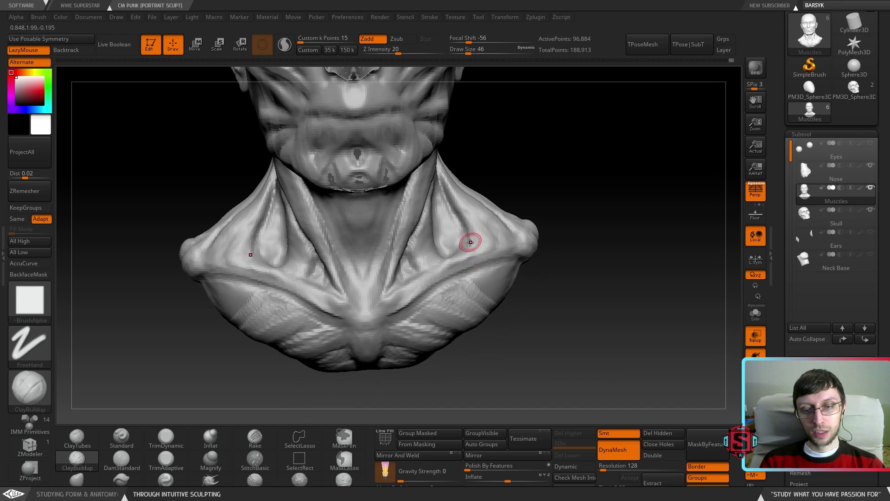
# Shape and smooth the side neck muscles above the collarbone out to the shoulder tip at draw size 46
pyautogui.moveTo(469, 260); pyautogui.dragTo(462, 263, button='right')
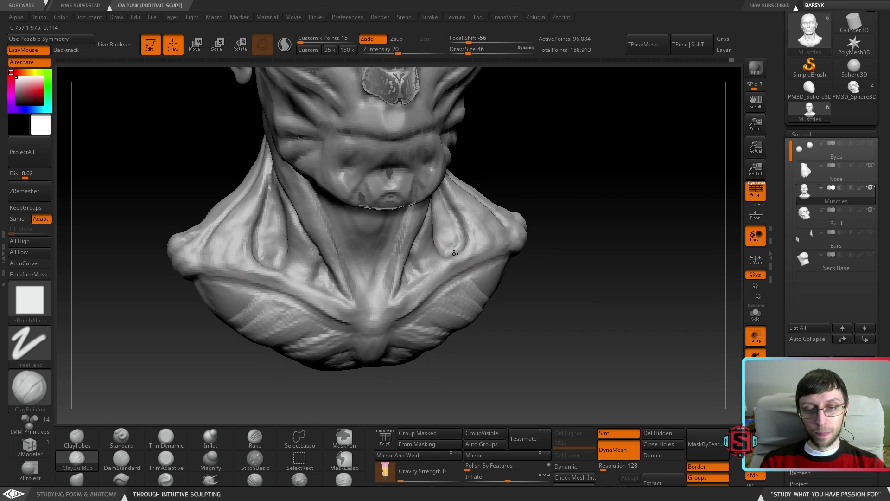
pyautogui.moveTo(458, 231); pyautogui.dragTo(463, 234, button='right')
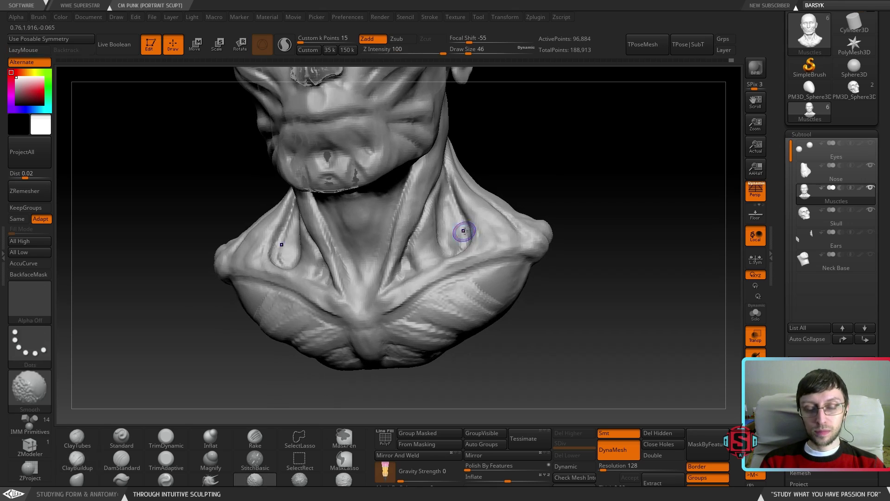
pyautogui.moveTo(474, 283); pyautogui.dragTo(517, 175, button='right')
pyautogui.moveTo(515, 258)
pyautogui.keyDown('alt'); pyautogui.mouseDown(button='right')
pyautogui.moveTo(444, 273)
pyautogui.moveTo(426, 292)
pyautogui.mouseUp(button='right'); pyautogui.keyUp('alt')
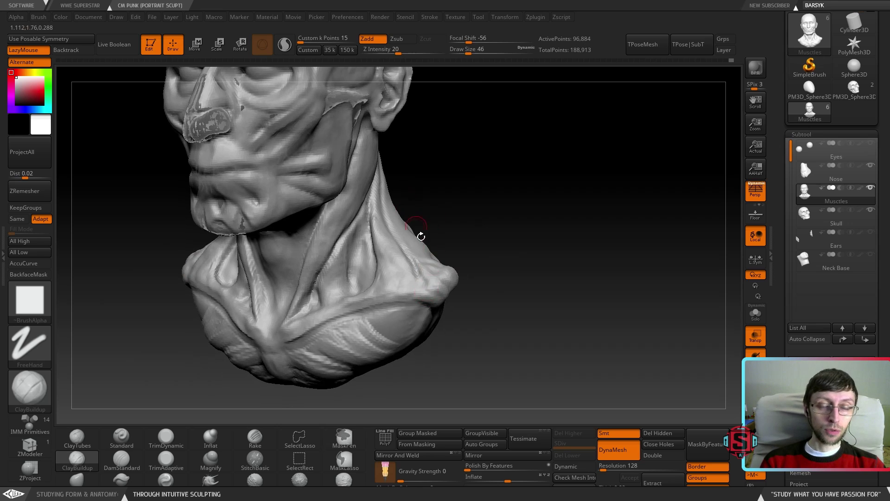
pyautogui.keyDown('alt'); pyautogui.moveTo(441, 286); pyautogui.dragTo(431, 290); pyautogui.keyUp('alt')
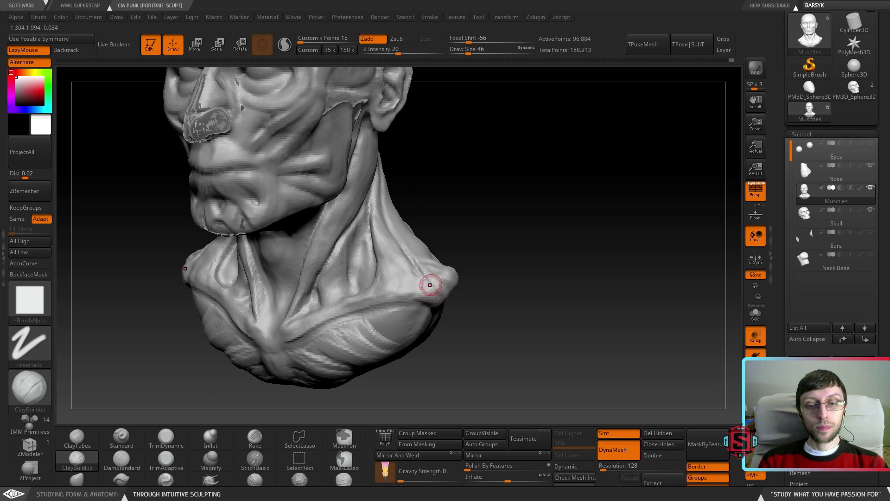
pyautogui.moveTo(417, 284)
pyautogui.mouseDown(button='right')
pyautogui.moveTo(411, 292)
pyautogui.moveTo(442, 280)
pyautogui.moveTo(385, 285)
pyautogui.mouseUp(button='right')
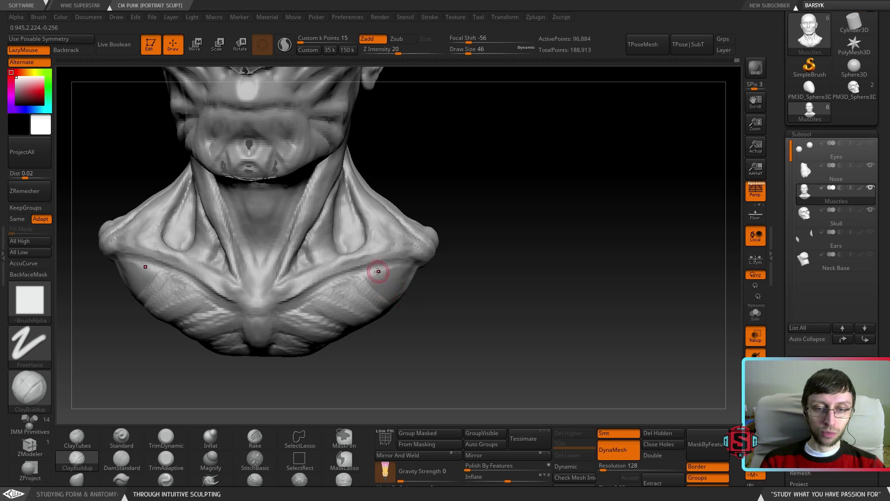
# Build up the front shoulder muscle below the outer end of the collarbone with ClayBuildup at draw size 46
pyautogui.moveTo(378, 272); pyautogui.dragTo(395, 296)
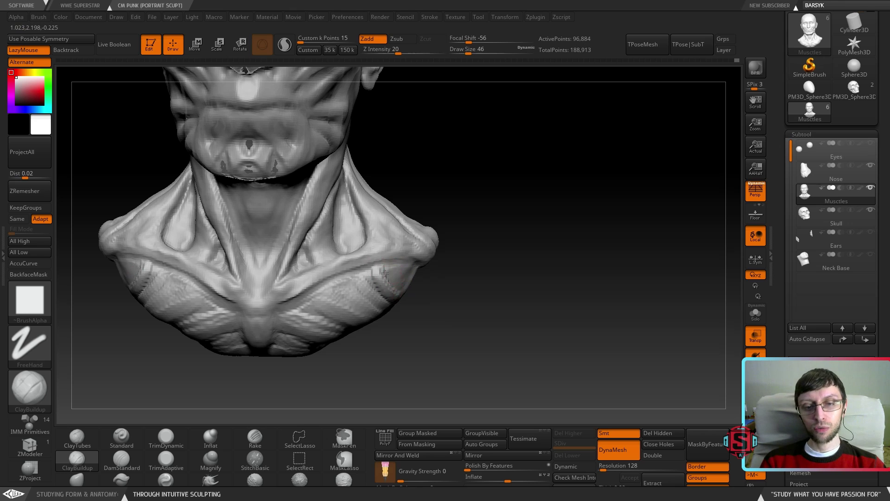
pyautogui.press('b')
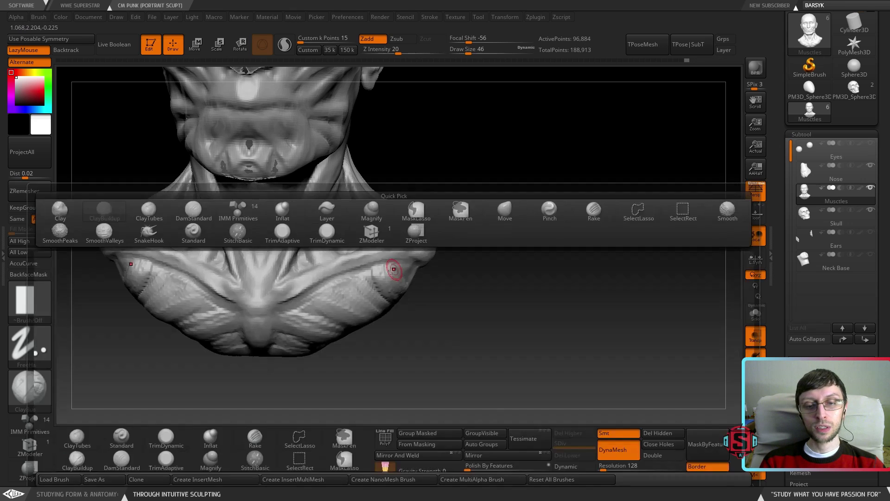
pyautogui.press('c')
pyautogui.press('t')
pyautogui.click(77, 460)
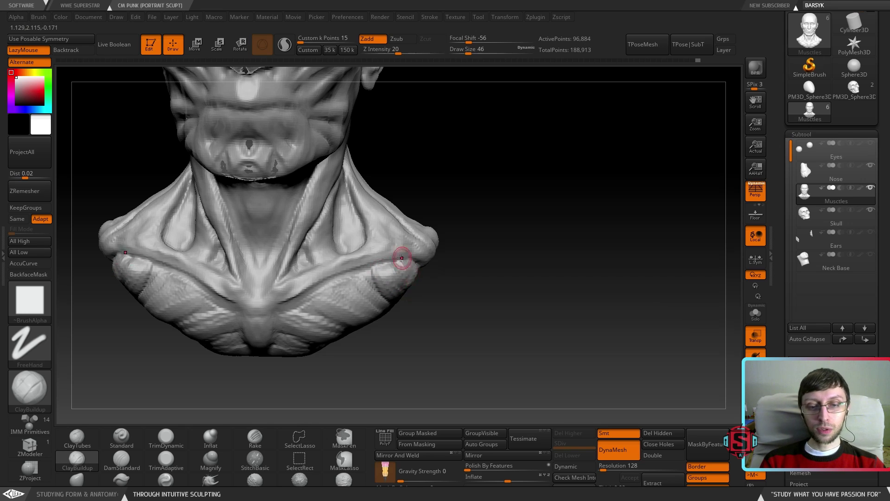
pyautogui.moveTo(423, 284)
pyautogui.mouseDown()
pyautogui.moveTo(430, 287)
pyautogui.moveTo(431, 267)
pyautogui.mouseUp()
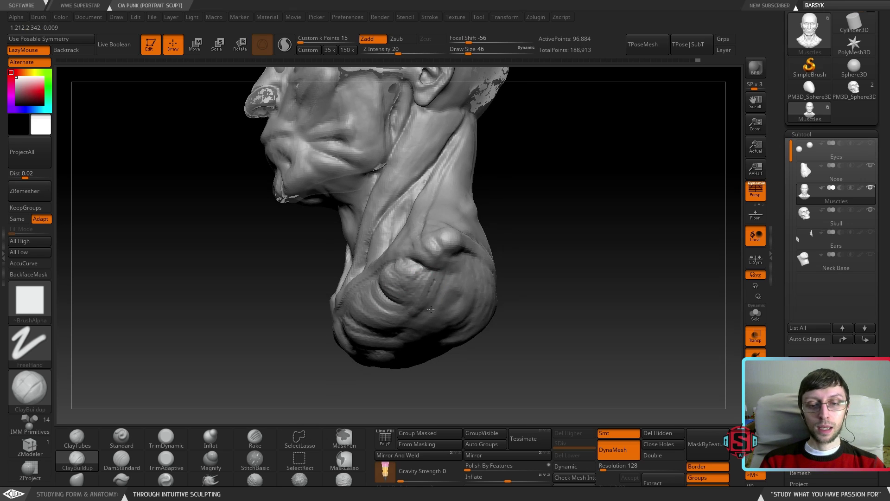
# Define the inner edges of the shoulder blades on the back and set the draw size to 80
pyautogui.moveTo(447, 291); pyautogui.dragTo(431, 290, button='right')
pyautogui.keyDown('ctrl'); pyautogui.moveTo(510, 294); pyautogui.dragTo(409, 265, button='right'); pyautogui.keyUp('ctrl')
pyautogui.press('s')
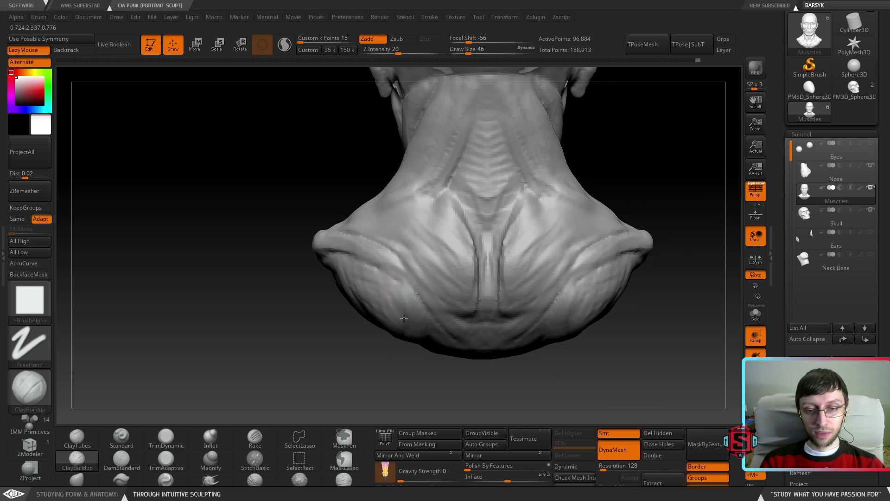
pyautogui.press('s')
pyautogui.click(462, 328)
pyautogui.moveTo(459, 330); pyautogui.dragTo(461, 330)
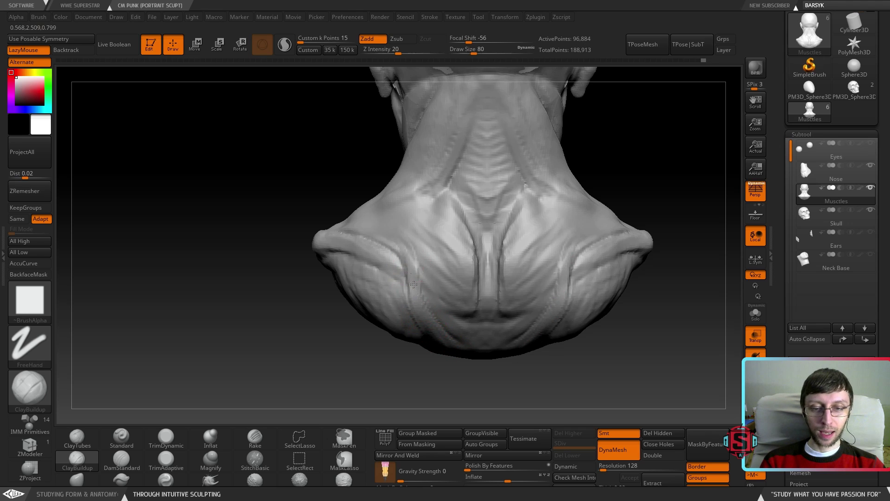
# Lay in diagonal muscle fibres between the shoulder blades and the spine with ClayBuildup at draw size 80
pyautogui.moveTo(422, 294)
pyautogui.mouseDown()
pyautogui.moveTo(463, 329)
pyautogui.moveTo(471, 323)
pyautogui.mouseUp()
pyautogui.moveTo(426, 277)
pyautogui.mouseDown()
pyautogui.moveTo(470, 315)
pyautogui.moveTo(469, 298)
pyautogui.mouseUp()
pyautogui.moveTo(418, 265); pyautogui.dragTo(472, 311)
pyautogui.moveTo(419, 260)
pyautogui.mouseDown()
pyautogui.moveTo(471, 293)
pyautogui.moveTo(467, 287)
pyautogui.mouseUp()
pyautogui.moveTo(419, 251)
pyautogui.mouseDown()
pyautogui.moveTo(464, 284)
pyautogui.moveTo(469, 273)
pyautogui.mouseUp()
pyautogui.moveTo(424, 236); pyautogui.dragTo(466, 257)
pyautogui.moveTo(451, 228); pyautogui.dragTo(464, 238)
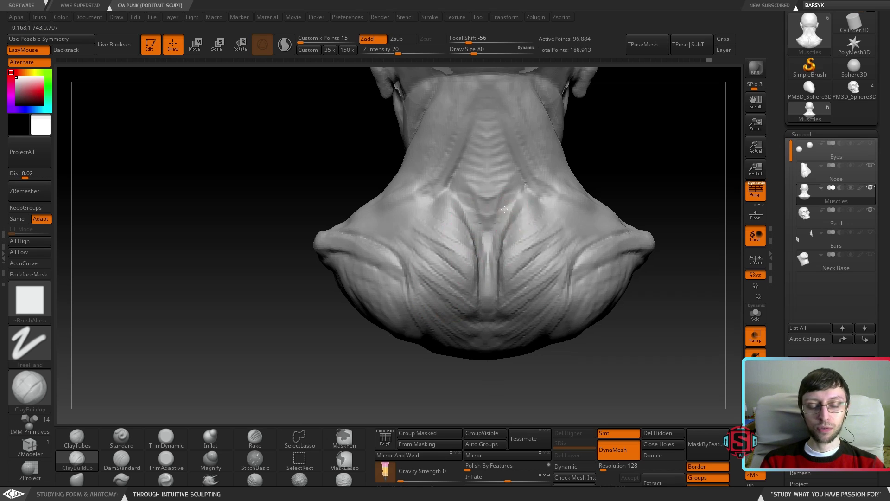
# Thicken the upper back muscles along both sides of the spine and add more fibres toward the shoulder blades
pyautogui.moveTo(511, 226); pyautogui.dragTo(501, 210, button='right')
pyautogui.moveTo(473, 228); pyautogui.dragTo(475, 301)
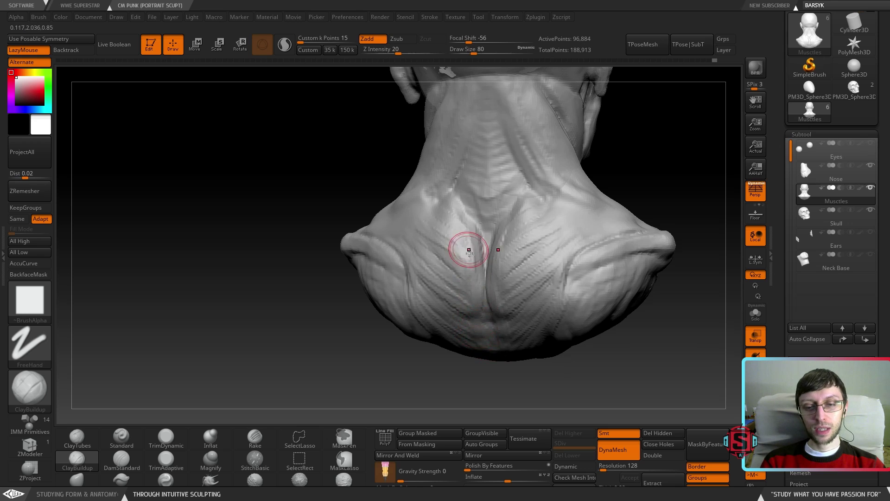
pyautogui.moveTo(453, 208)
pyautogui.mouseDown(button='right')
pyautogui.moveTo(494, 252)
pyautogui.moveTo(468, 271)
pyautogui.moveTo(507, 264)
pyautogui.mouseUp(button='right')
pyautogui.moveTo(493, 234)
pyautogui.keyDown('alt'); pyautogui.mouseDown(button='right')
pyautogui.moveTo(441, 251)
pyautogui.moveTo(418, 222)
pyautogui.mouseUp(button='right'); pyautogui.keyUp('alt')
pyautogui.moveTo(443, 246); pyautogui.dragTo(436, 261)
pyautogui.moveTo(419, 310)
pyautogui.mouseDown()
pyautogui.moveTo(394, 292)
pyautogui.moveTo(387, 269)
pyautogui.mouseUp()
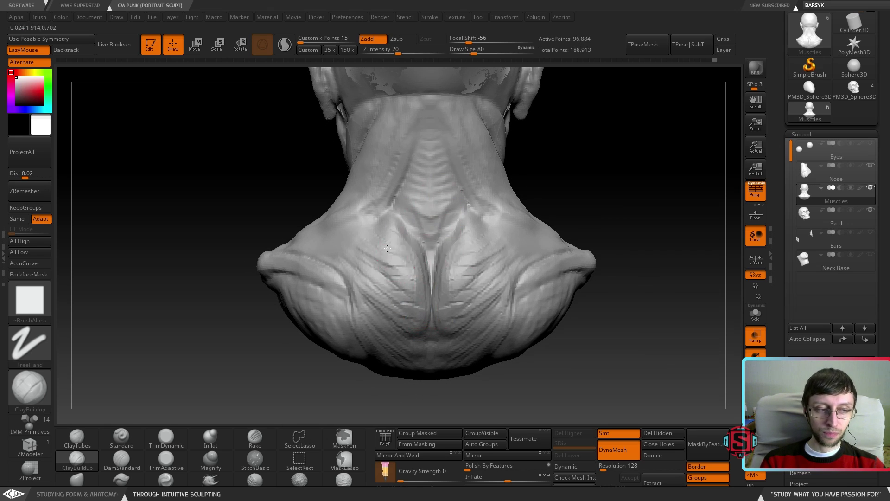
# Try a horizontal ClayBuildup stroke across the spine at the base of the neck, and undo it
pyautogui.moveTo(423, 236); pyautogui.dragTo(408, 238)
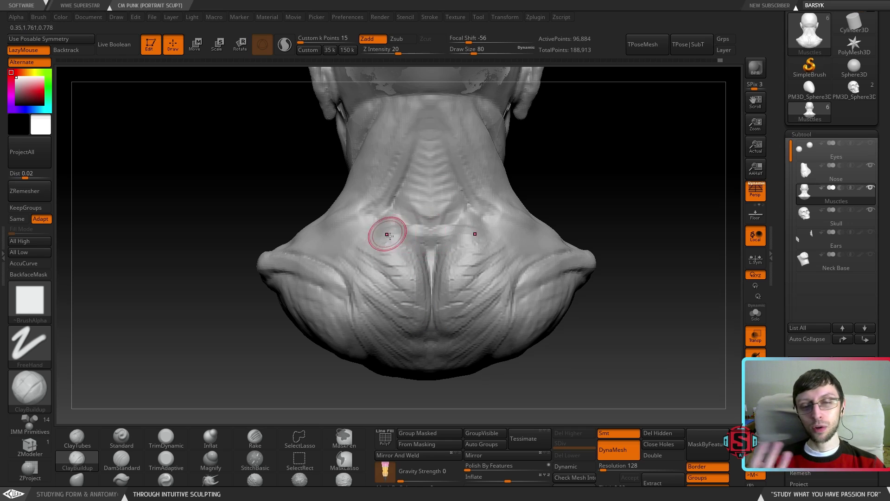
pyautogui.press('ctrl')
pyautogui.hotkey('ctrl', 'z')
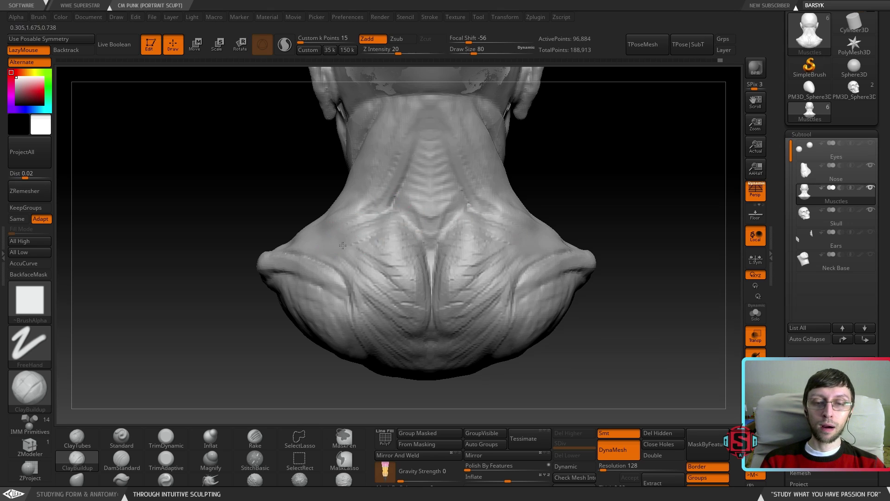
# Lay in the trapezius fibres from the upper back and side of the neck down to the shoulder tip at draw size 80
pyautogui.moveTo(351, 234); pyautogui.dragTo(378, 235, button='right')
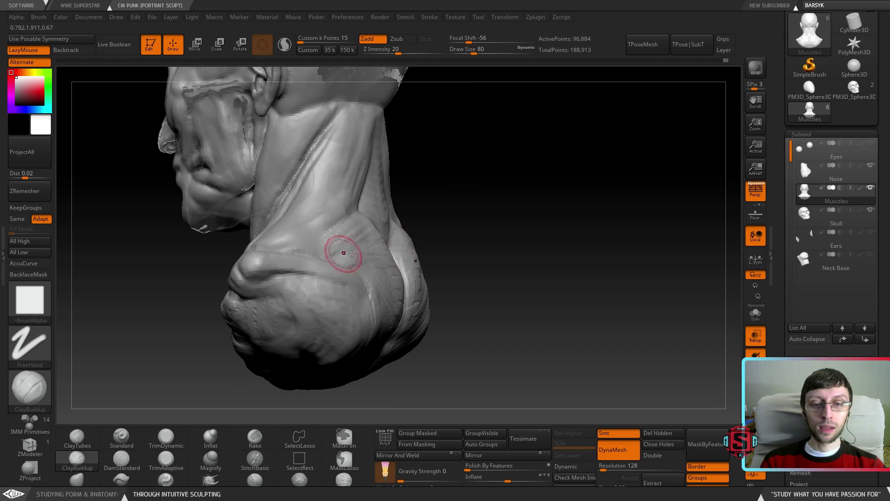
pyautogui.moveTo(308, 249)
pyautogui.mouseDown(button='right')
pyautogui.moveTo(332, 235)
pyautogui.moveTo(320, 237)
pyautogui.mouseUp(button='right')
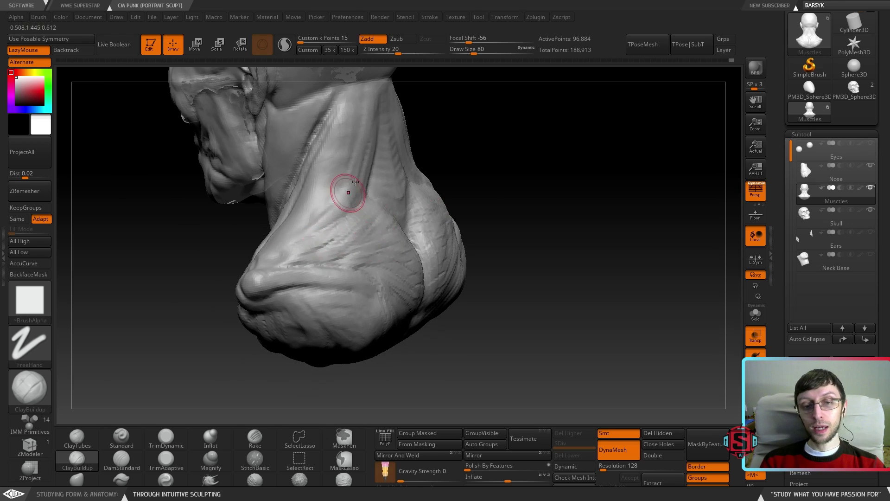
pyautogui.moveTo(357, 170); pyautogui.dragTo(368, 139, button='right')
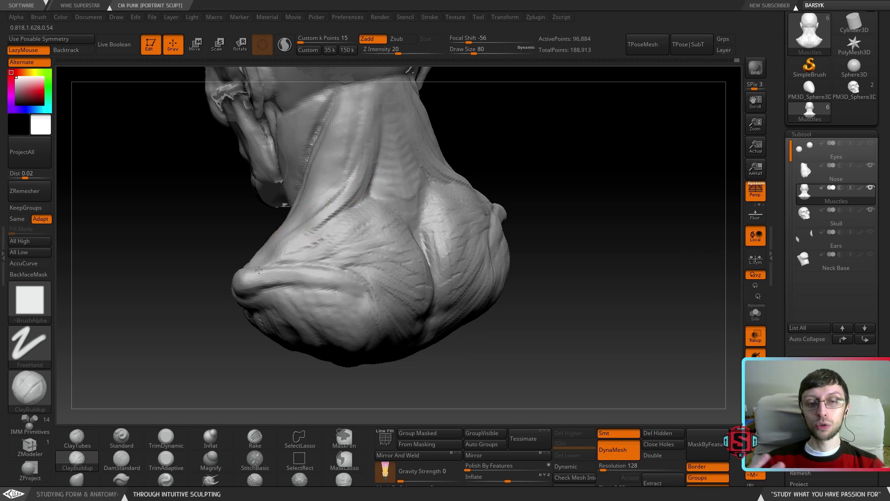
pyautogui.moveTo(277, 238); pyautogui.dragTo(301, 208, button='right')
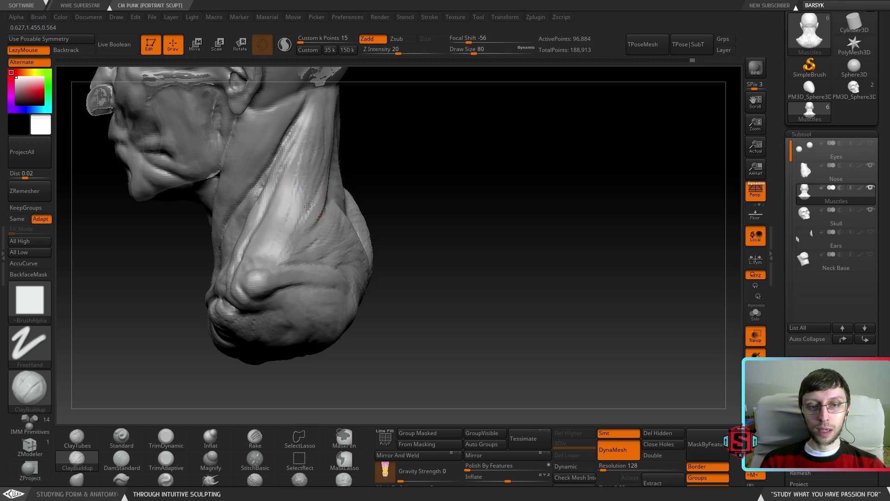
pyautogui.moveTo(299, 145); pyautogui.dragTo(266, 151, button='right')
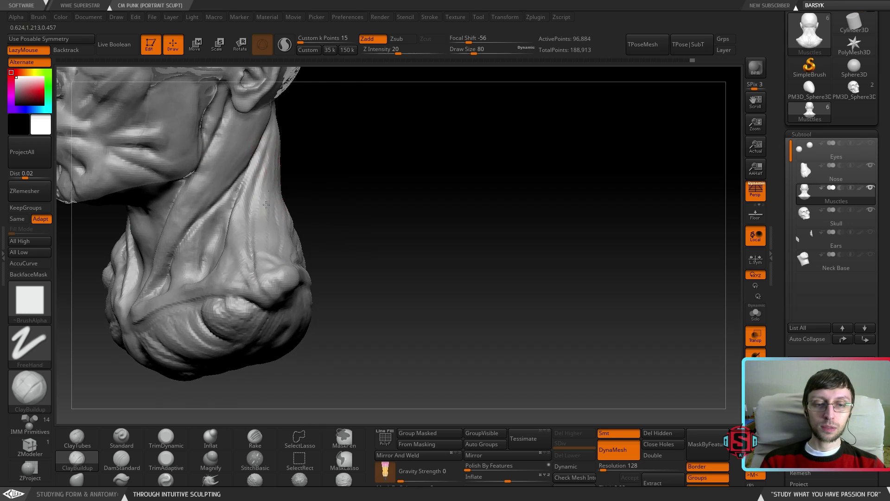
# Switch to the TrimDynamic brush at draw size 44 and flatten the side neck muscles above the collarbone
pyautogui.moveTo(321, 235)
pyautogui.mouseDown(button='right')
pyautogui.moveTo(366, 271)
pyautogui.moveTo(393, 258)
pyautogui.moveTo(397, 333)
pyautogui.moveTo(453, 278)
pyautogui.moveTo(354, 269)
pyautogui.moveTo(404, 326)
pyautogui.moveTo(252, 306)
pyautogui.mouseUp(button='right')
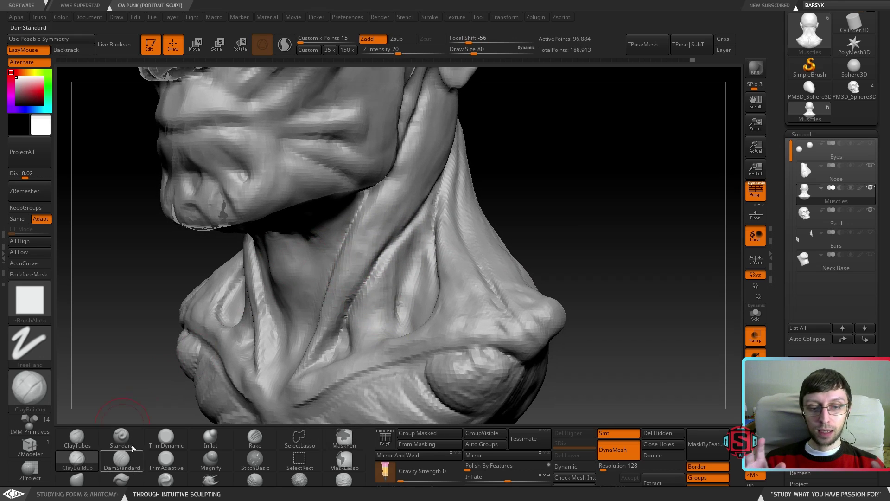
pyautogui.click(165, 438)
pyautogui.press('s')
pyautogui.moveTo(370, 313); pyautogui.dragTo(361, 308)
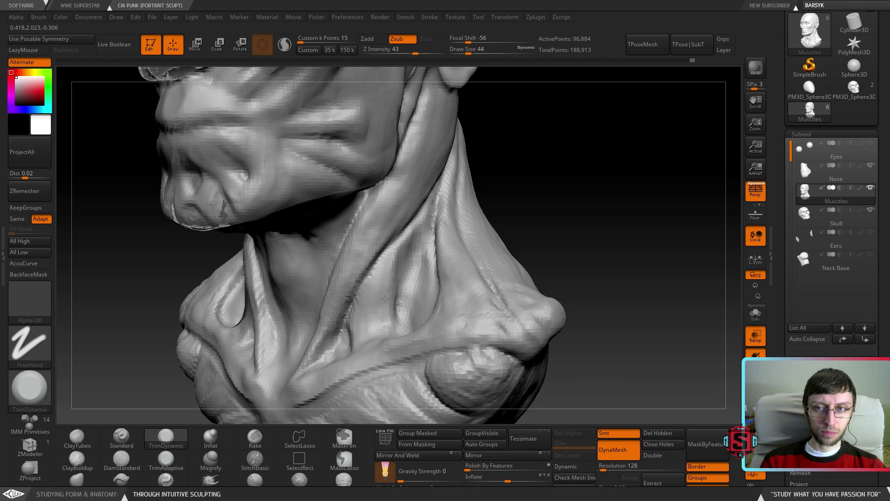
pyautogui.moveTo(387, 297); pyautogui.dragTo(376, 269, button='right')
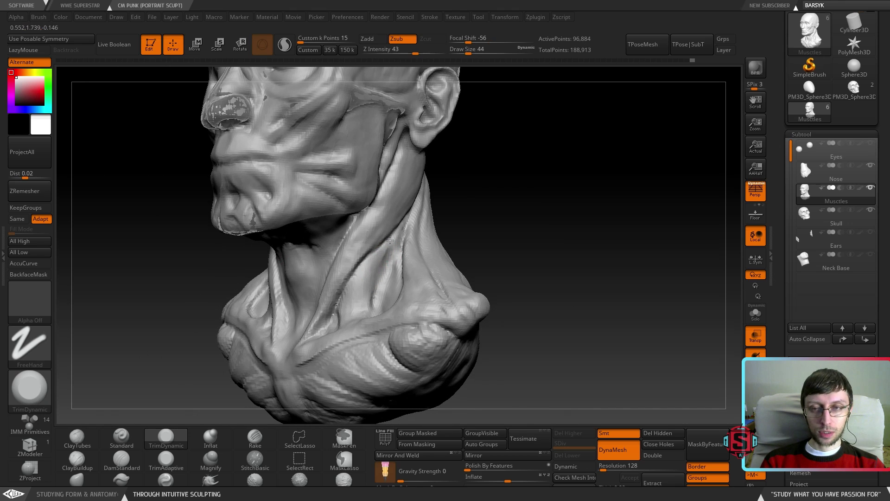
pyautogui.moveTo(397, 264)
pyautogui.mouseDown(button='right')
pyautogui.moveTo(433, 222)
pyautogui.moveTo(413, 259)
pyautogui.moveTo(378, 255)
pyautogui.moveTo(352, 297)
pyautogui.mouseUp(button='right')
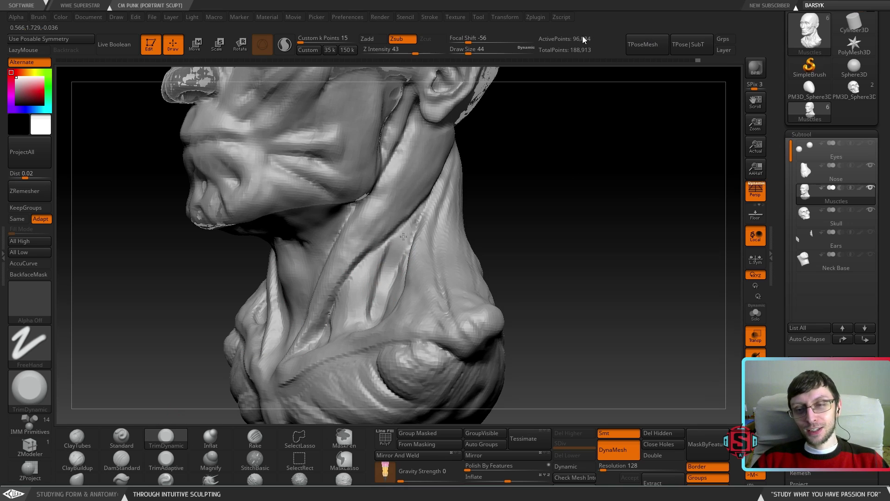
# Plane the teardrop-shaped muscle between the neck and shoulder down to the collarbone with TrimDynamic at draw size 44
pyautogui.moveTo(392, 290); pyautogui.dragTo(392, 259, button='right')
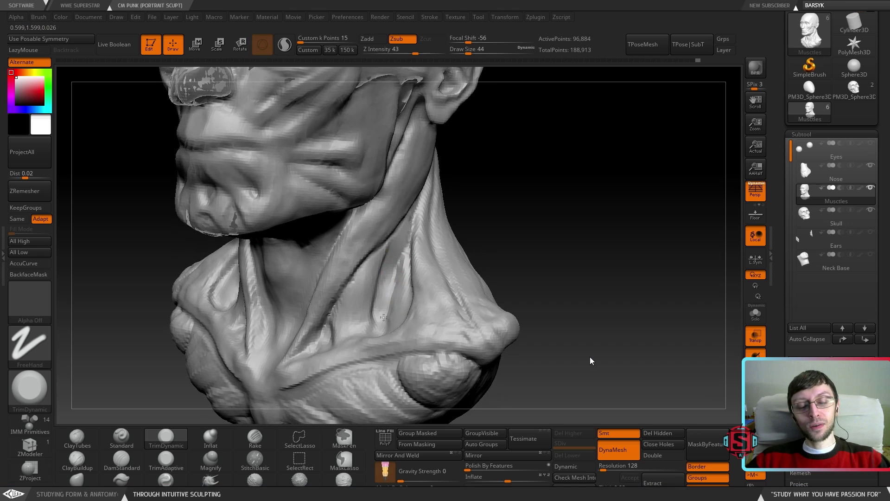
pyautogui.moveTo(384, 322)
pyautogui.mouseDown(button='right')
pyautogui.moveTo(405, 301)
pyautogui.moveTo(395, 270)
pyautogui.mouseUp(button='right')
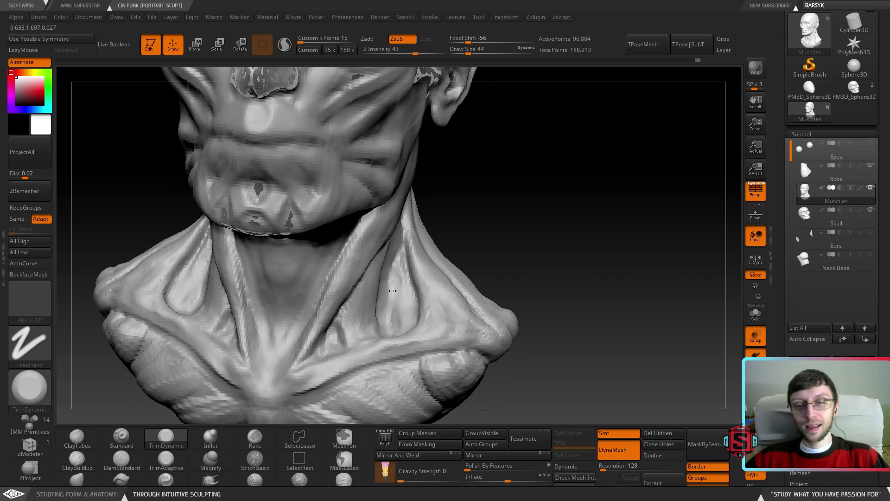
pyautogui.moveTo(409, 319)
pyautogui.mouseDown(button='right')
pyautogui.moveTo(413, 291)
pyautogui.moveTo(410, 329)
pyautogui.moveTo(388, 324)
pyautogui.moveTo(405, 346)
pyautogui.moveTo(408, 304)
pyautogui.mouseUp(button='right')
pyautogui.moveTo(407, 304); pyautogui.dragTo(407, 325)
pyautogui.moveTo(407, 324); pyautogui.dragTo(407, 327, button='right')
pyautogui.moveTo(407, 327); pyautogui.dragTo(404, 339)
pyautogui.moveTo(406, 353)
pyautogui.mouseDown(button='right')
pyautogui.moveTo(347, 315)
pyautogui.moveTo(269, 340)
pyautogui.mouseUp(button='right')
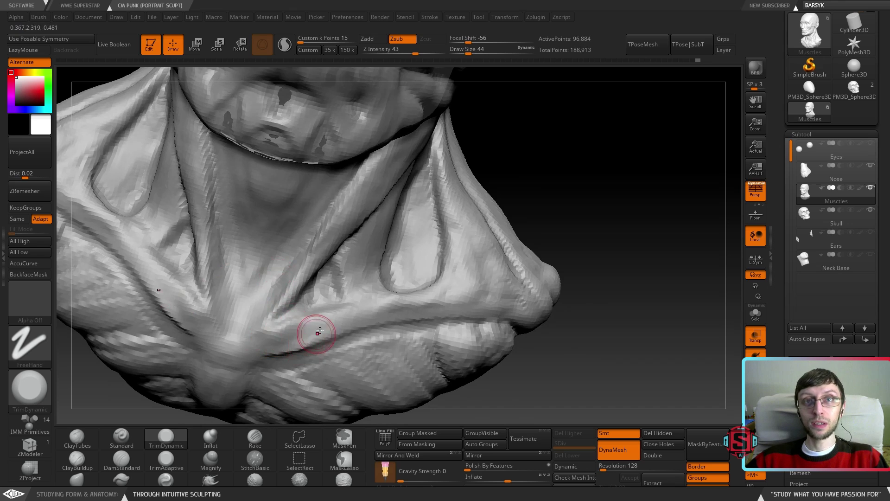
# Flatten the front shoulder muscle and its seam below the outer collarbone with TrimDynamic at draw size 44
pyautogui.moveTo(319, 323); pyautogui.dragTo(269, 328, button='right')
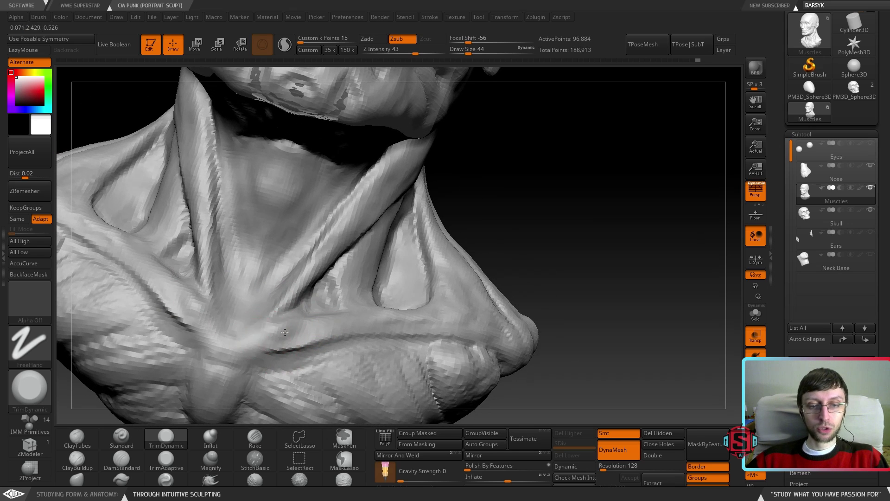
pyautogui.moveTo(308, 338); pyautogui.dragTo(300, 342, button='right')
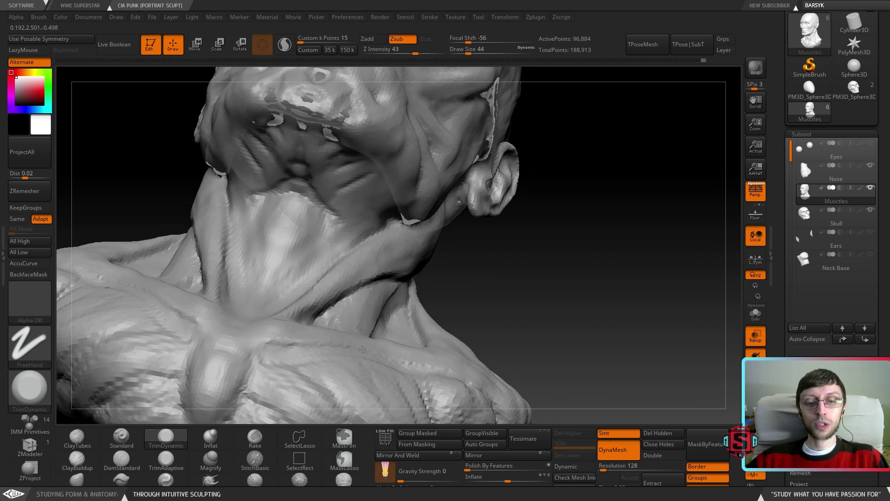
pyautogui.moveTo(376, 333); pyautogui.dragTo(314, 378, button='right')
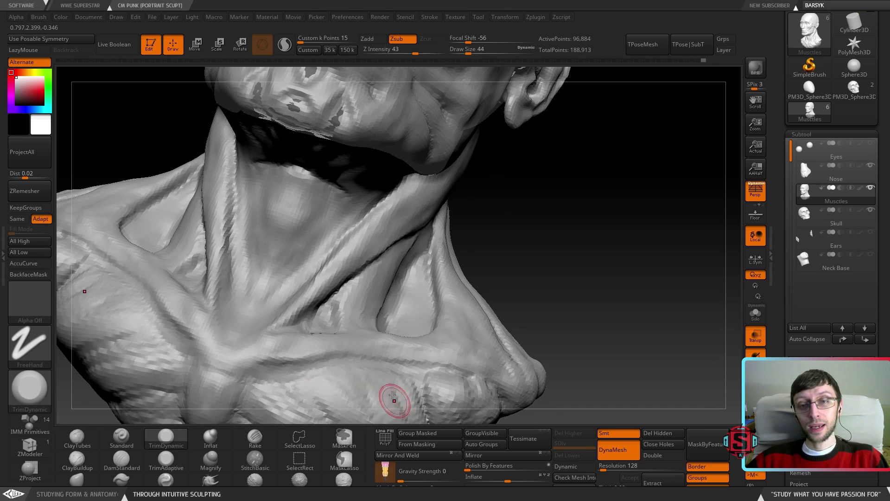
pyautogui.moveTo(436, 364); pyautogui.dragTo(332, 300, button='right')
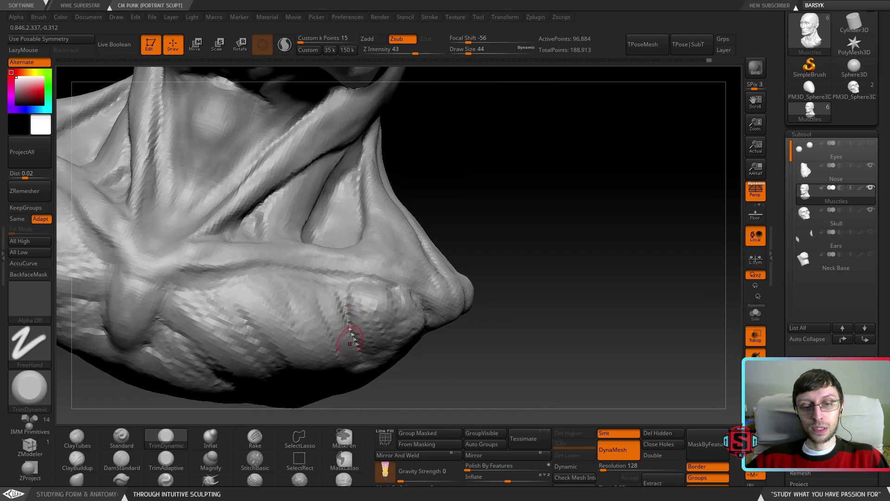
pyautogui.moveTo(345, 290); pyautogui.dragTo(401, 301)
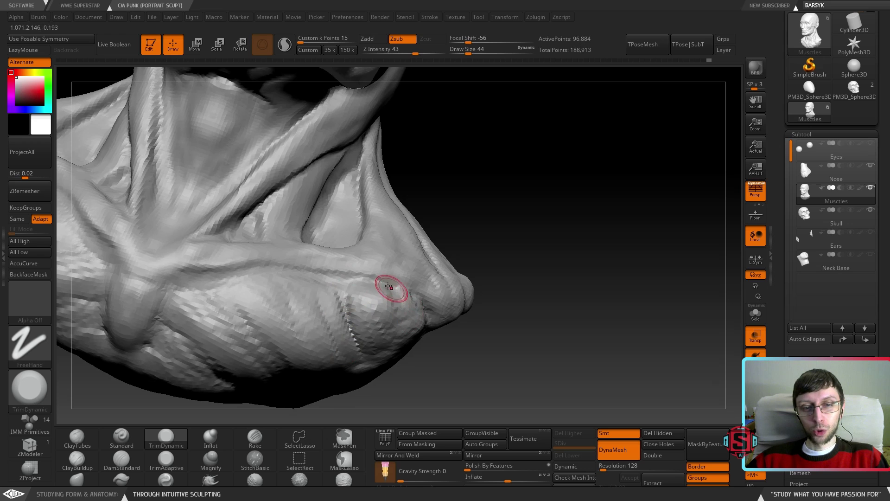
pyautogui.moveTo(419, 306)
pyautogui.mouseDown(button='right')
pyautogui.moveTo(410, 300)
pyautogui.moveTo(404, 314)
pyautogui.moveTo(333, 231)
pyautogui.moveTo(348, 302)
pyautogui.moveTo(342, 265)
pyautogui.moveTo(349, 253)
pyautogui.moveTo(338, 254)
pyautogui.moveTo(382, 288)
pyautogui.mouseUp(button='right')
pyautogui.moveTo(338, 328)
pyautogui.keyDown('ctrl'); pyautogui.mouseDown(button='right')
pyautogui.moveTo(341, 287)
pyautogui.moveTo(353, 301)
pyautogui.moveTo(392, 309)
pyautogui.moveTo(339, 312)
pyautogui.mouseUp(button='right'); pyautogui.keyUp('ctrl')
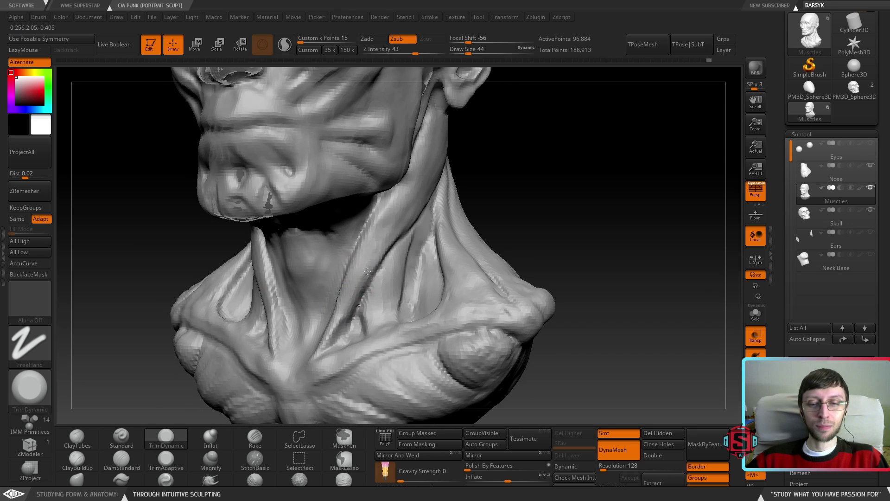
# Adjust the front of the neck between the side neck muscles with the Move brush at draw size 68
pyautogui.moveTo(352, 301); pyautogui.dragTo(323, 345, button='right')
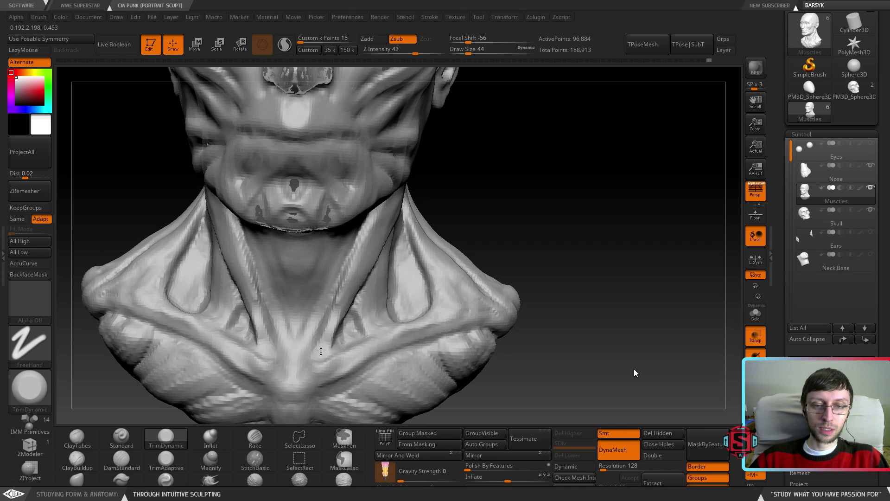
pyautogui.moveTo(326, 339)
pyautogui.mouseDown(button='right')
pyautogui.moveTo(317, 321)
pyautogui.moveTo(320, 262)
pyautogui.mouseUp(button='right')
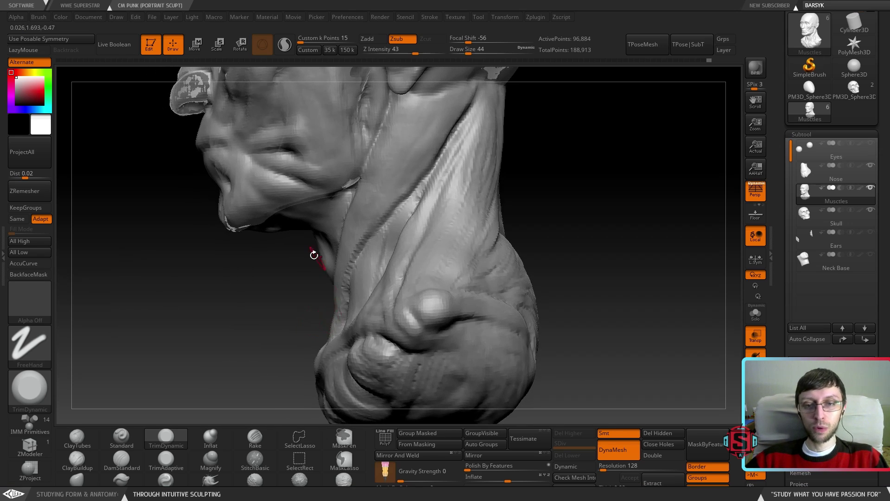
pyautogui.click(91, 483)
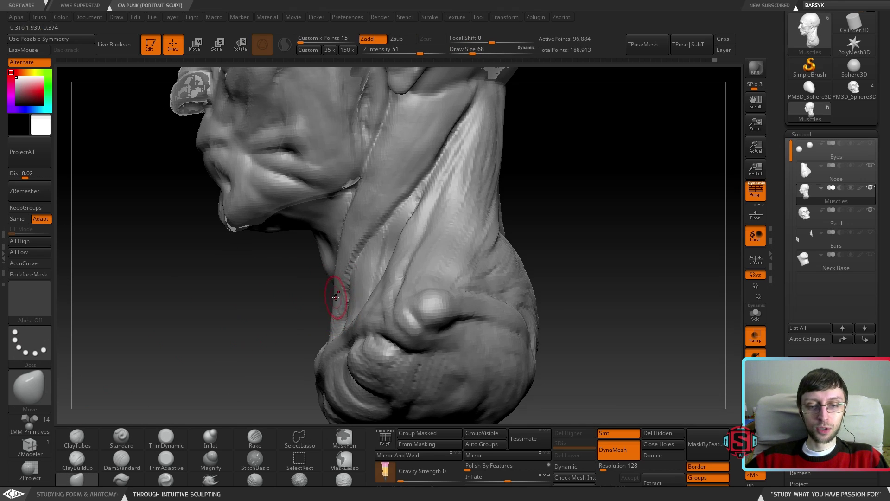
pyautogui.moveTo(332, 296)
pyautogui.mouseDown(button='right')
pyautogui.moveTo(392, 306)
pyautogui.moveTo(413, 255)
pyautogui.moveTo(437, 252)
pyautogui.moveTo(411, 274)
pyautogui.moveTo(415, 265)
pyautogui.moveTo(388, 245)
pyautogui.moveTo(381, 252)
pyautogui.mouseUp(button='right')
pyautogui.moveTo(299, 291)
pyautogui.keyDown('ctrl'); pyautogui.mouseDown(button='right')
pyautogui.moveTo(348, 332)
pyautogui.moveTo(378, 274)
pyautogui.mouseUp(button='right'); pyautogui.keyUp('ctrl')
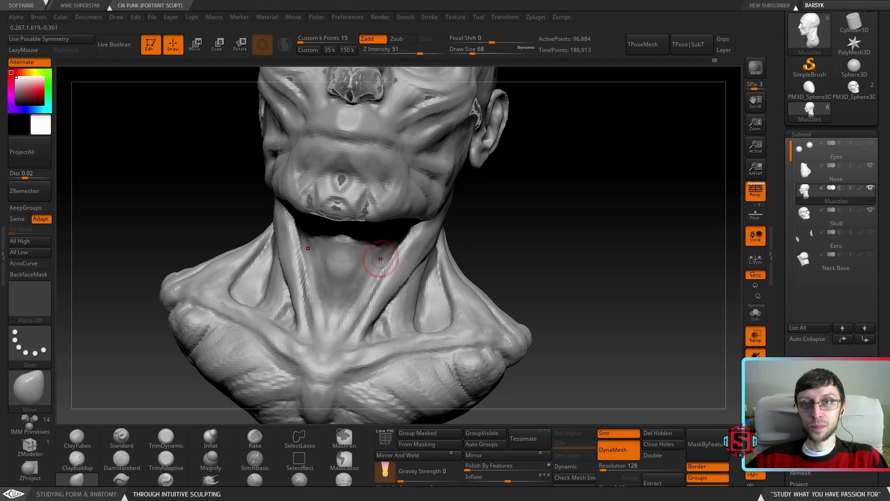
pyautogui.moveTo(377, 255)
pyautogui.mouseDown(button='right')
pyautogui.moveTo(330, 266)
pyautogui.moveTo(365, 263)
pyautogui.mouseUp(button='right')
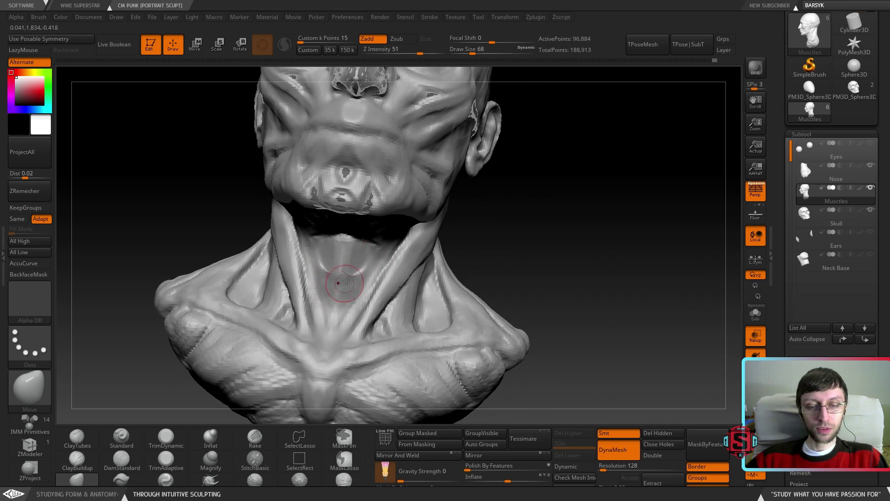
# Build up the throat above the breastbone notch with ClayBuildup at draw size 68 and smooth it into the neck
pyautogui.click(83, 467)
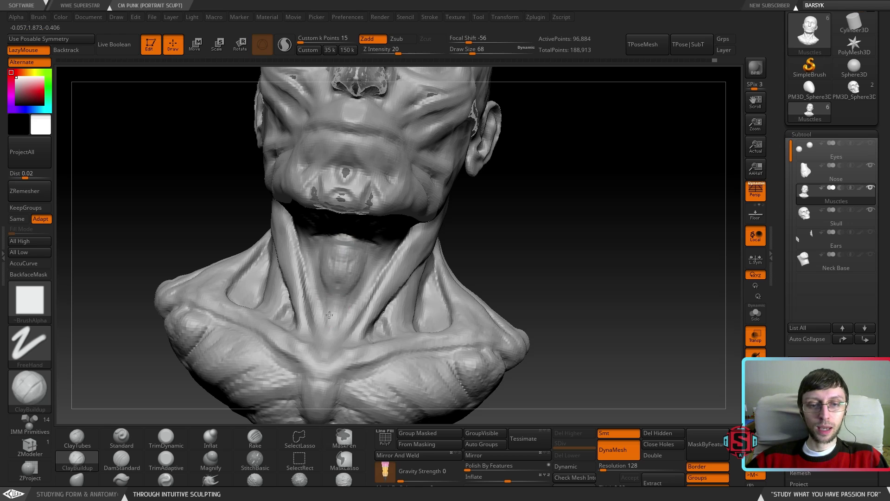
pyautogui.moveTo(346, 287); pyautogui.dragTo(377, 297, button='right')
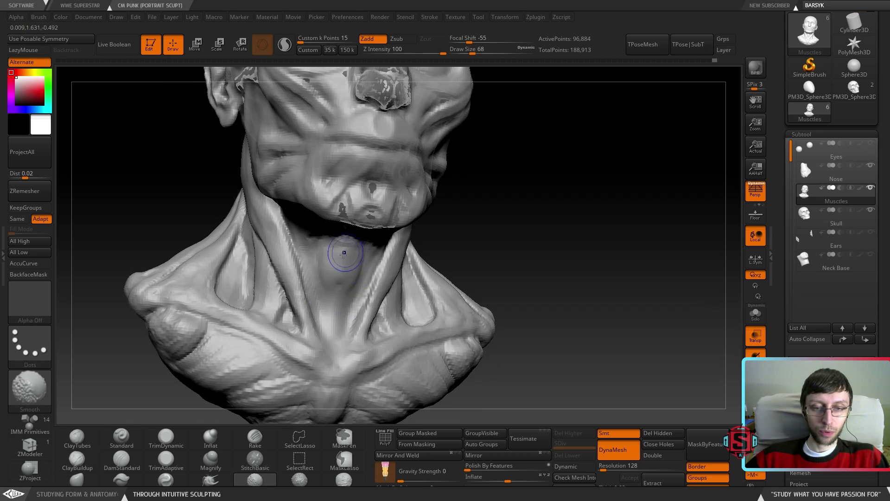
pyautogui.keyDown('shift'); pyautogui.moveTo(327, 277); pyautogui.dragTo(341, 297); pyautogui.keyUp('shift')
pyautogui.moveTo(410, 309)
pyautogui.mouseDown(button='right')
pyautogui.moveTo(334, 296)
pyautogui.moveTo(392, 314)
pyautogui.moveTo(430, 312)
pyautogui.moveTo(473, 254)
pyautogui.moveTo(413, 252)
pyautogui.moveTo(405, 263)
pyautogui.moveTo(387, 262)
pyautogui.moveTo(426, 273)
pyautogui.mouseUp(button='right')
# Hide the Skull subtool and mark the outer edges of the forehead muscle with ClayBuildup at draw size 68
pyautogui.moveTo(383, 190)
pyautogui.keyDown('alt'); pyautogui.mouseDown(button='right')
pyautogui.moveTo(421, 285)
pyautogui.moveTo(420, 267)
pyautogui.moveTo(365, 176)
pyautogui.moveTo(394, 182)
pyautogui.mouseUp(button='right'); pyautogui.keyUp('alt')
pyautogui.moveTo(303, 132); pyautogui.dragTo(309, 180)
pyautogui.keyDown('alt'); pyautogui.moveTo(310, 181); pyautogui.dragTo(318, 227, button='right'); pyautogui.keyUp('alt')
pyautogui.click(871, 210)
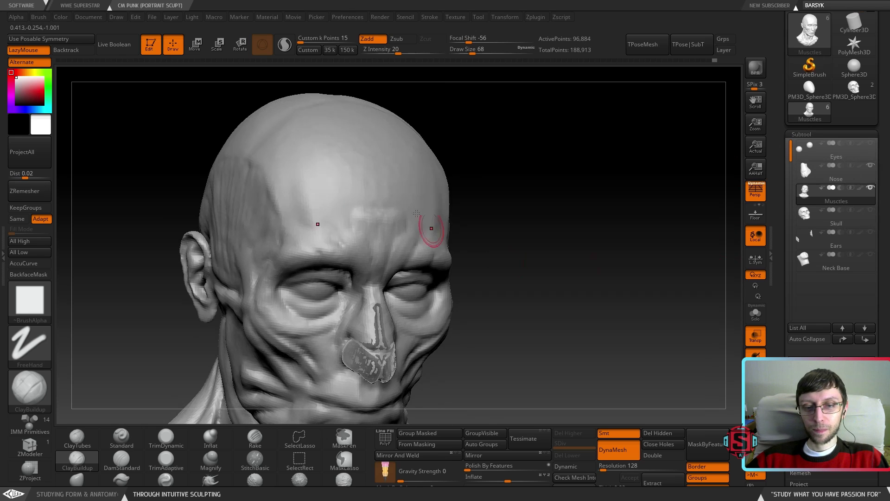
pyautogui.moveTo(292, 225); pyautogui.dragTo(271, 156)
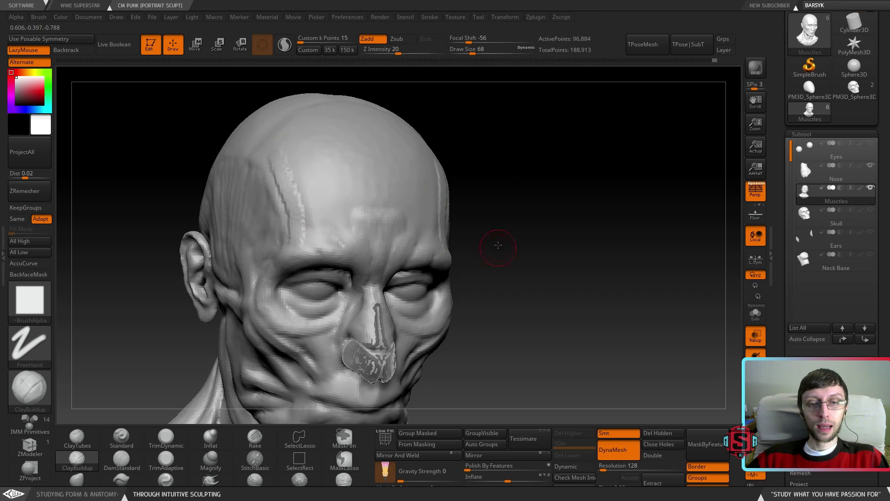
pyautogui.keyDown('shift'); pyautogui.moveTo(496, 249); pyautogui.dragTo(482, 235); pyautogui.keyUp('shift')
pyautogui.moveTo(482, 235); pyautogui.dragTo(501, 218, button='right')
pyautogui.moveTo(517, 285)
pyautogui.keyDown('ctrl'); pyautogui.mouseDown(button='right')
pyautogui.moveTo(519, 338)
pyautogui.moveTo(444, 262)
pyautogui.moveTo(435, 239)
pyautogui.mouseUp(button='right'); pyautogui.keyUp('ctrl')
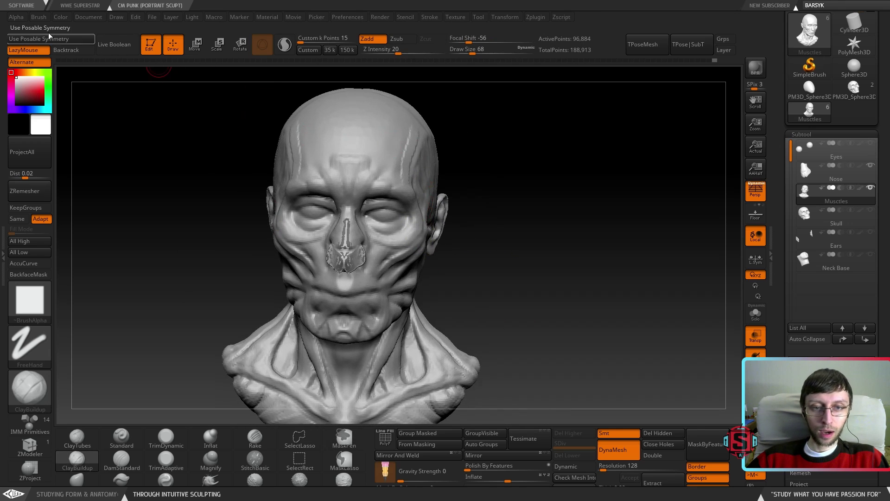
# Save the project file
pyautogui.click(154, 15)
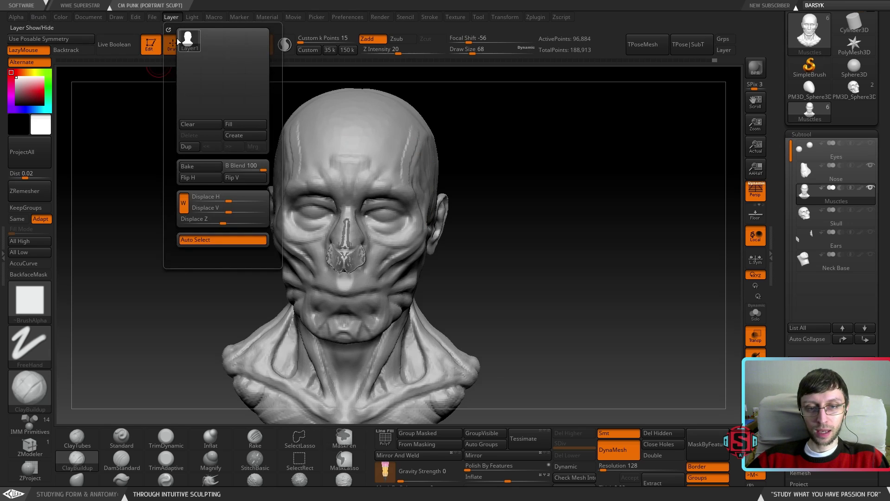
pyautogui.click(229, 35)
pyautogui.click(364, 232)
pyautogui.click(471, 250)
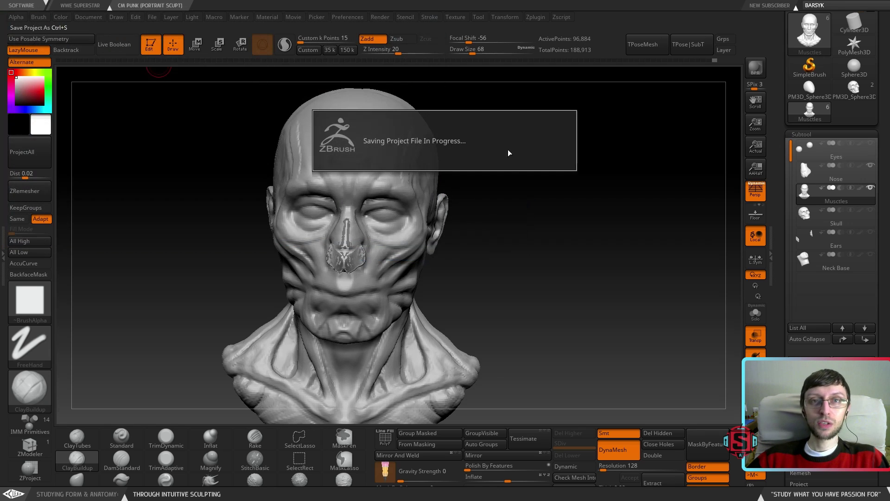
# Lay in vertical frontalis fibres from the brows up across the forehead with ClayBuildup at draw size 68
pyautogui.moveTo(478, 159); pyautogui.dragTo(471, 160)
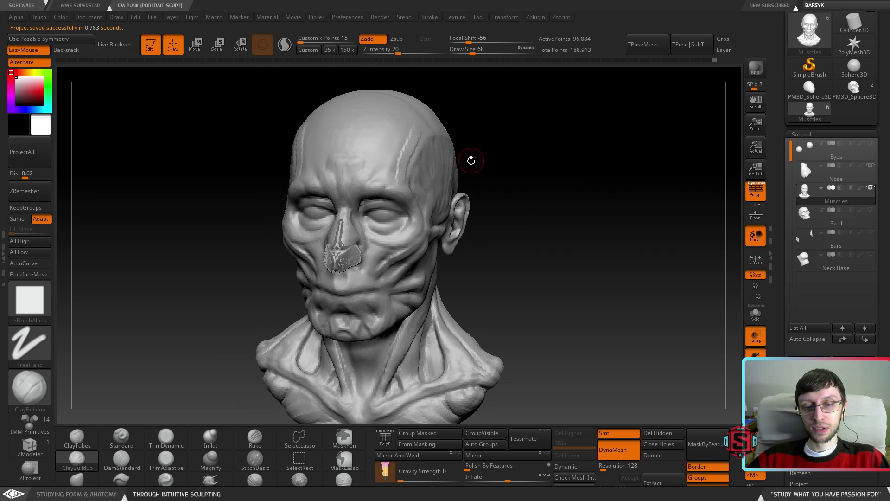
pyautogui.moveTo(382, 118)
pyautogui.keyDown('ctrl'); pyautogui.mouseDown(button='right')
pyautogui.moveTo(385, 164)
pyautogui.moveTo(370, 152)
pyautogui.mouseUp(button='right'); pyautogui.keyUp('ctrl')
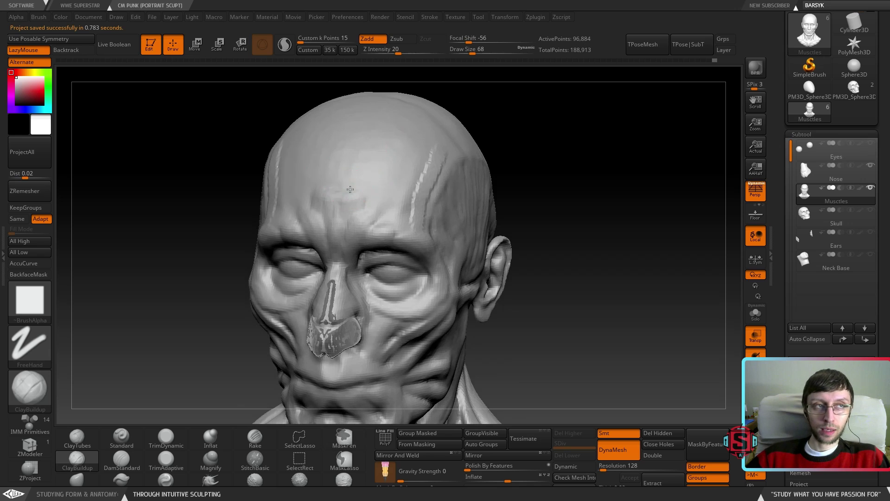
pyautogui.moveTo(347, 155); pyautogui.dragTo(347, 149, button='right')
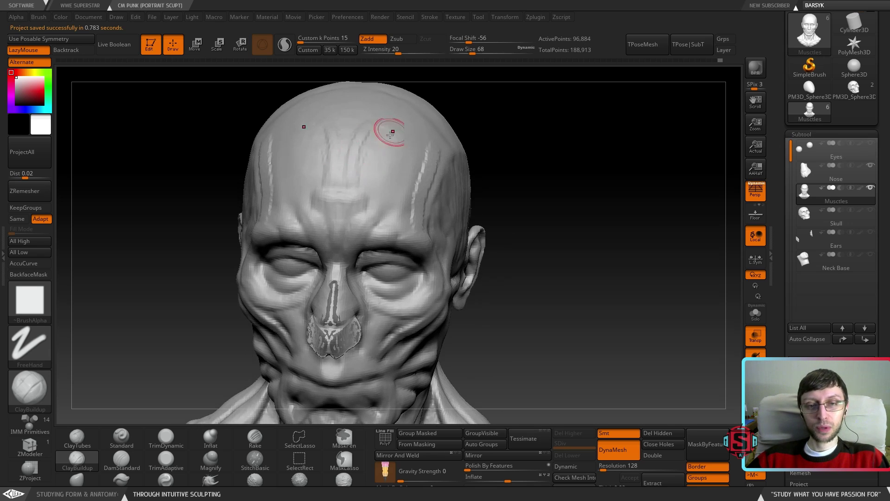
pyautogui.moveTo(377, 129)
pyautogui.mouseDown()
pyautogui.moveTo(366, 176)
pyautogui.moveTo(375, 180)
pyautogui.moveTo(384, 162)
pyautogui.moveTo(376, 183)
pyautogui.moveTo(387, 220)
pyautogui.moveTo(401, 167)
pyautogui.moveTo(410, 223)
pyautogui.moveTo(427, 161)
pyautogui.mouseUp()
pyautogui.moveTo(399, 195); pyautogui.dragTo(389, 155)
pyautogui.moveTo(533, 181)
pyautogui.mouseDown()
pyautogui.moveTo(399, 193)
pyautogui.moveTo(412, 154)
pyautogui.mouseUp()
pyautogui.moveTo(287, 156); pyautogui.dragTo(419, 159)
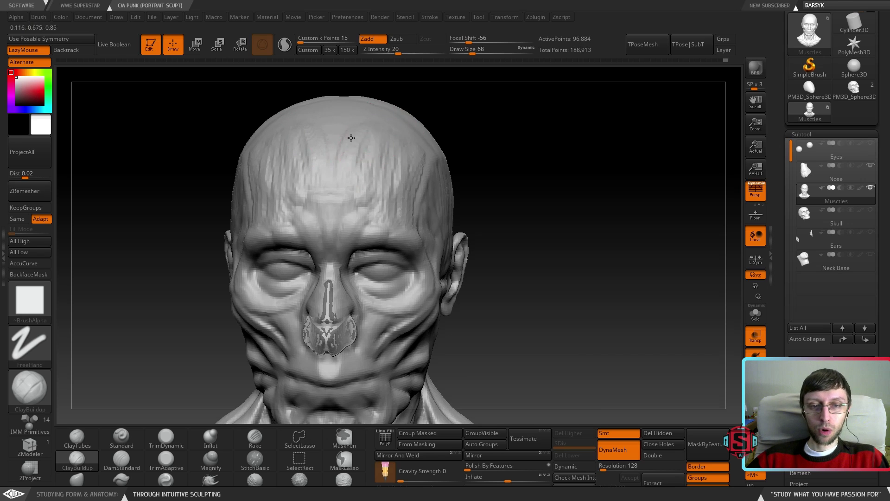
# Shape the rounded upper border of the frontalis muscle on both sides of the forehead with ClayBuildup
pyautogui.moveTo(502, 144); pyautogui.dragTo(370, 139)
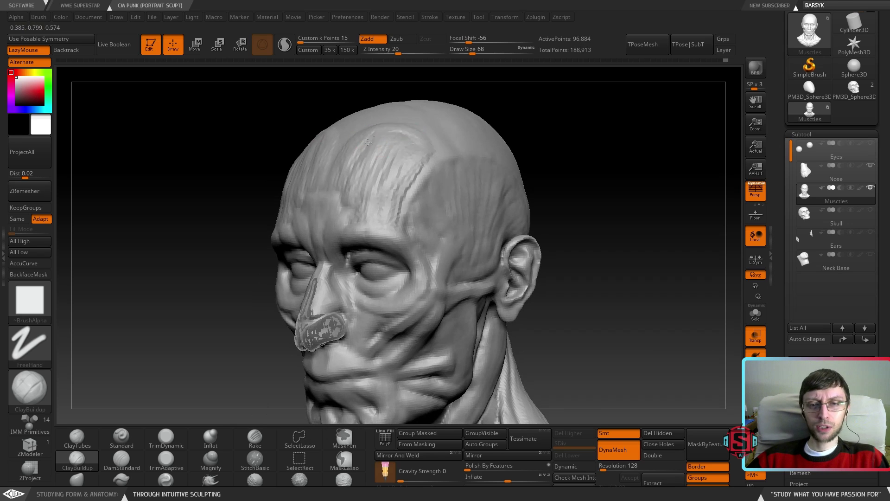
pyautogui.moveTo(393, 176); pyautogui.dragTo(393, 181)
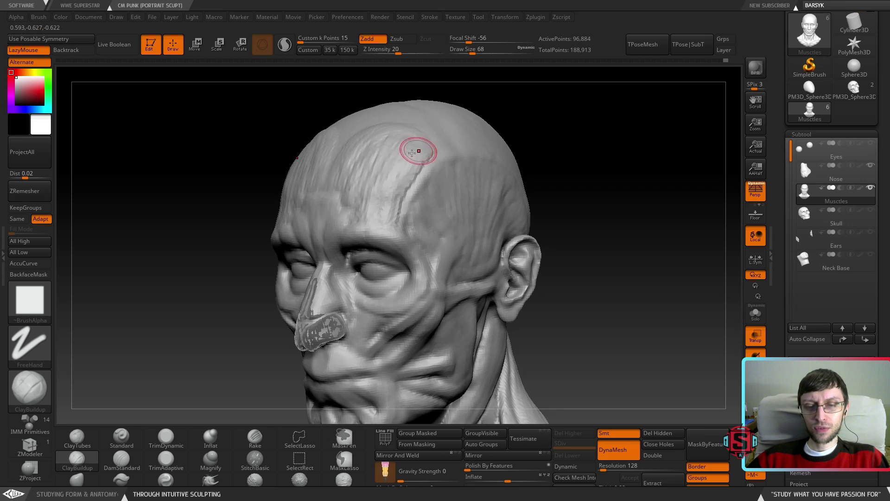
pyautogui.moveTo(251, 178); pyautogui.dragTo(428, 181)
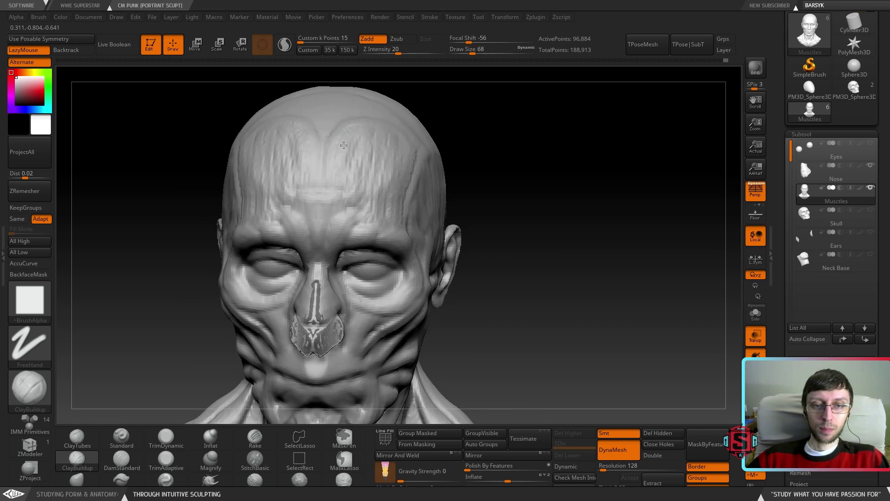
pyautogui.moveTo(378, 121)
pyautogui.mouseDown(button='right')
pyautogui.moveTo(397, 147)
pyautogui.moveTo(393, 163)
pyautogui.moveTo(443, 93)
pyautogui.mouseUp(button='right')
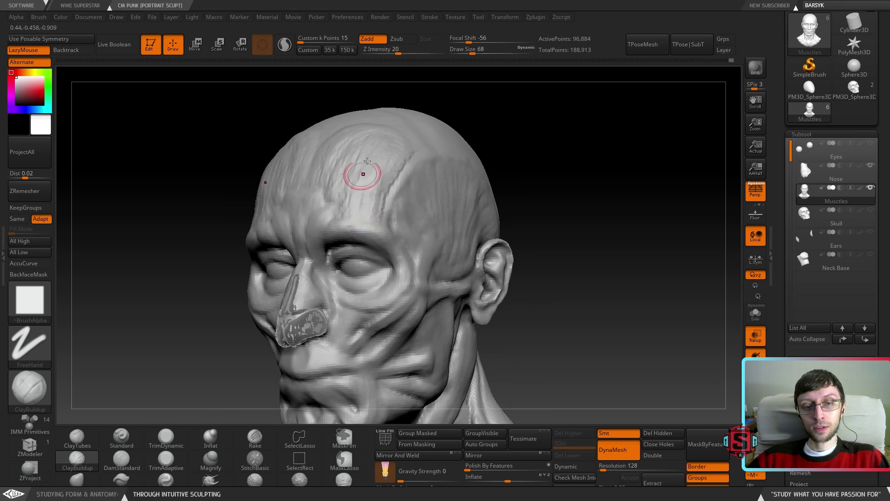
# Refine the centre of the forehead with ClayBuildup strokes down to the area between the brows
pyautogui.moveTo(359, 194)
pyautogui.mouseDown(button='right')
pyautogui.moveTo(275, 206)
pyautogui.moveTo(278, 193)
pyautogui.moveTo(294, 195)
pyautogui.mouseUp(button='right')
pyautogui.moveTo(312, 190); pyautogui.dragTo(282, 189)
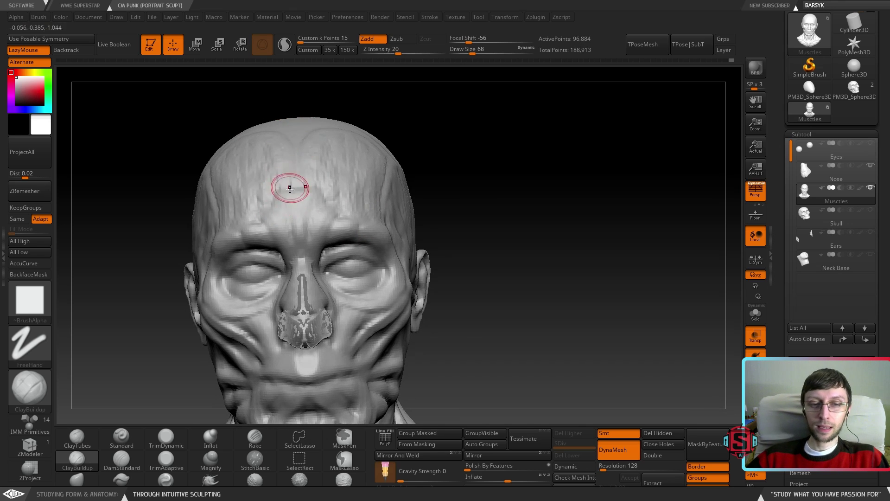
pyautogui.moveTo(327, 176)
pyautogui.mouseDown(button='right')
pyautogui.moveTo(371, 178)
pyautogui.moveTo(325, 182)
pyautogui.mouseUp(button='right')
pyautogui.press('shift')
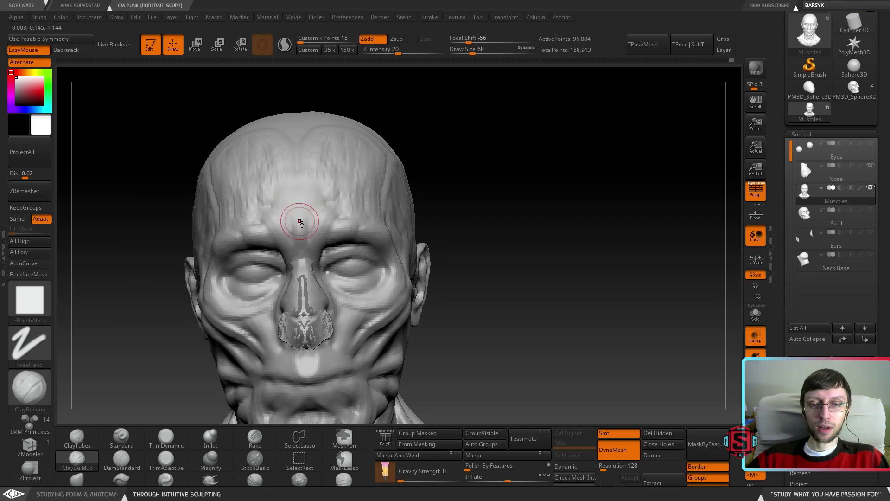
pyautogui.moveTo(290, 204); pyautogui.dragTo(285, 198)
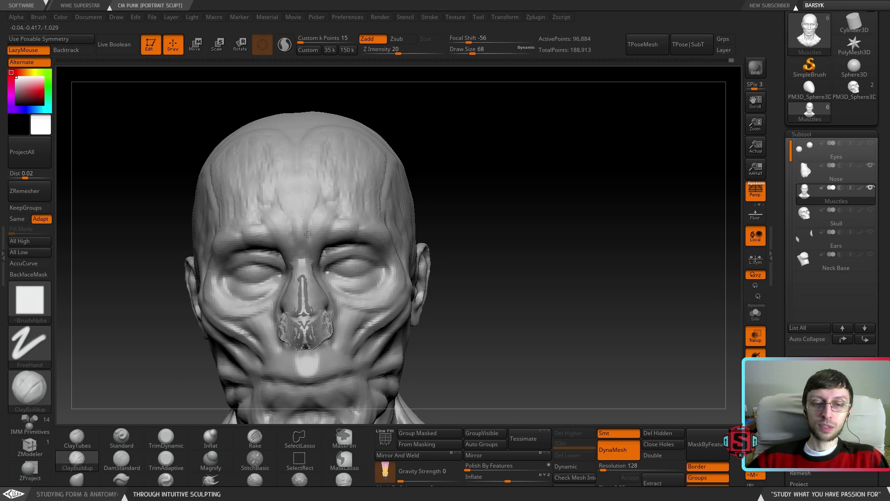
# Examine the forehead, face and neck muscles from front and three-quarter angles
pyautogui.moveTo(333, 212); pyautogui.dragTo(299, 214, button='right')
pyautogui.keyDown('ctrl'); pyautogui.moveTo(360, 240); pyautogui.dragTo(366, 225, button='right'); pyautogui.keyUp('ctrl')
pyautogui.moveTo(358, 259); pyautogui.dragTo(380, 275, button='right')
pyautogui.keyDown('alt'); pyautogui.moveTo(377, 310); pyautogui.dragTo(371, 227, button='right'); pyautogui.keyUp('alt')
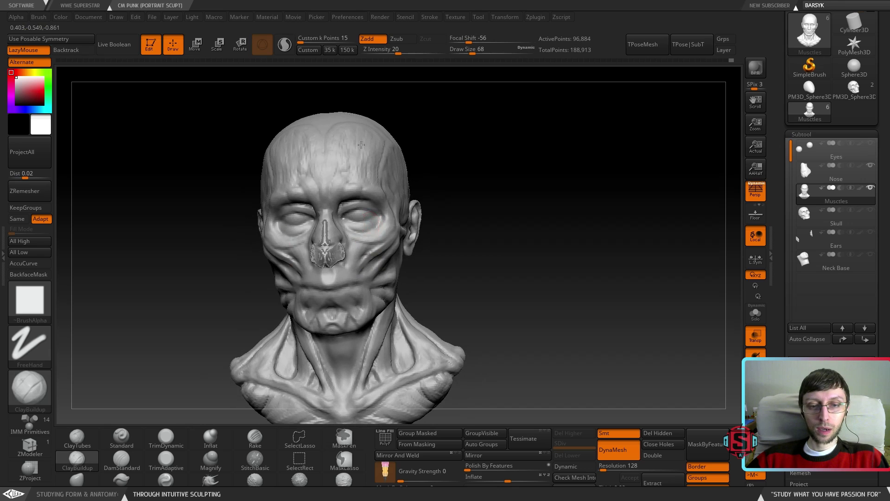
pyautogui.moveTo(419, 204); pyautogui.dragTo(397, 208, button='right')
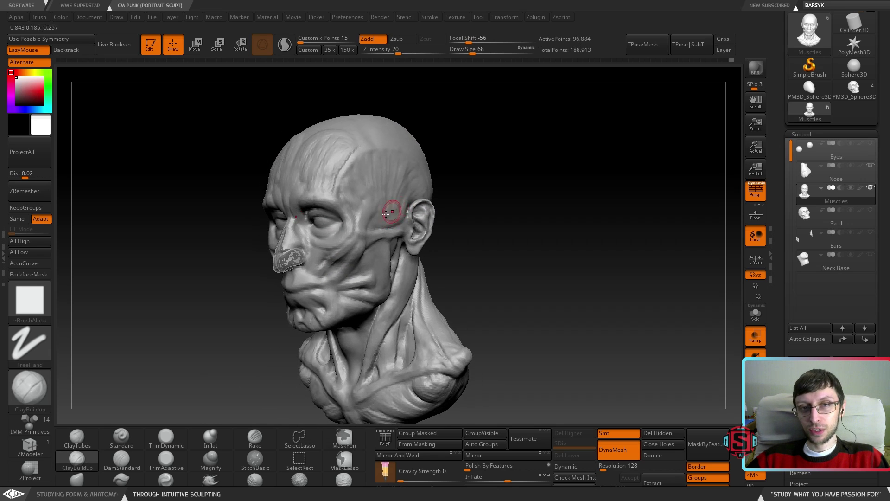
pyautogui.keyDown('ctrl'); pyautogui.moveTo(293, 186); pyautogui.dragTo(301, 214, button='right'); pyautogui.keyUp('ctrl')
pyautogui.moveTo(346, 233)
pyautogui.mouseDown(button='right')
pyautogui.moveTo(325, 235)
pyautogui.moveTo(359, 236)
pyautogui.mouseUp(button='right')
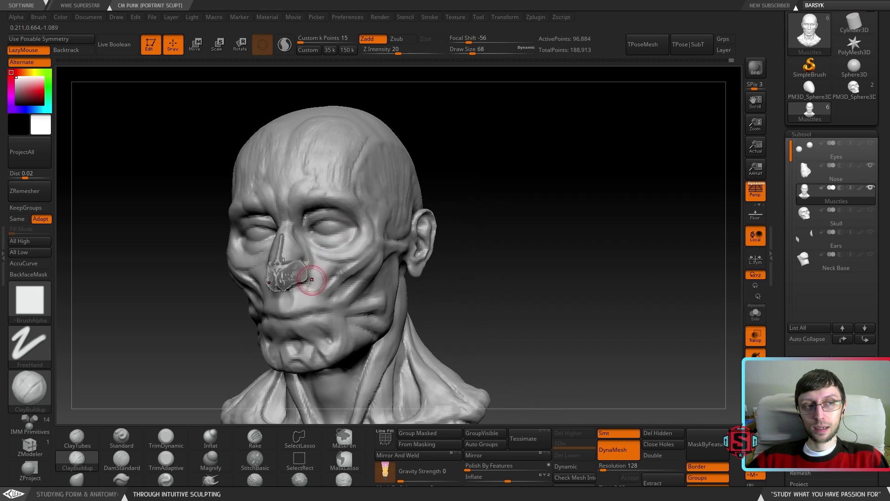
pyautogui.keyDown('ctrl'); pyautogui.moveTo(301, 264); pyautogui.dragTo(303, 277, button='right'); pyautogui.keyUp('ctrl')
pyautogui.keyDown('alt'); pyautogui.moveTo(304, 310); pyautogui.dragTo(318, 276, button='right'); pyautogui.keyUp('alt')
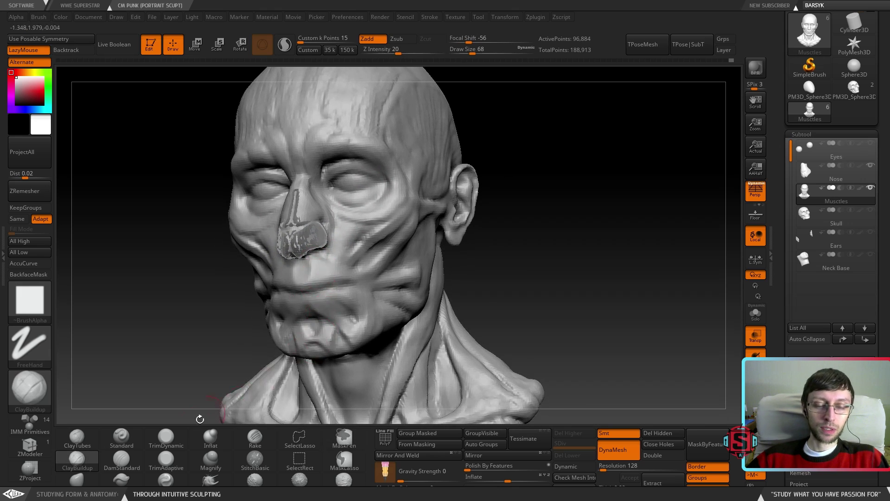
# Adjust the forms around the mouth with TrimDynamic and the Move brush at draw size 128, working in three-quarter and profile views
pyautogui.click(166, 438)
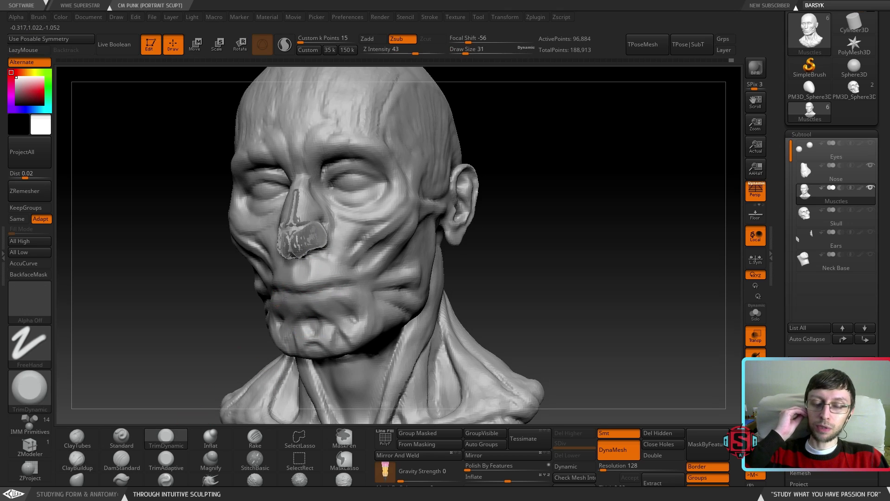
pyautogui.moveTo(293, 303); pyautogui.dragTo(272, 297, button='right')
pyautogui.moveTo(340, 287)
pyautogui.mouseDown(button='right')
pyautogui.moveTo(315, 292)
pyautogui.moveTo(337, 293)
pyautogui.moveTo(377, 252)
pyautogui.moveTo(378, 274)
pyautogui.moveTo(327, 301)
pyautogui.moveTo(320, 219)
pyautogui.mouseUp(button='right')
pyautogui.moveTo(301, 302); pyautogui.dragTo(330, 296, button='right')
pyautogui.click(88, 478)
pyautogui.press('s')
pyautogui.press('s')
pyautogui.moveTo(279, 299); pyautogui.dragTo(285, 299)
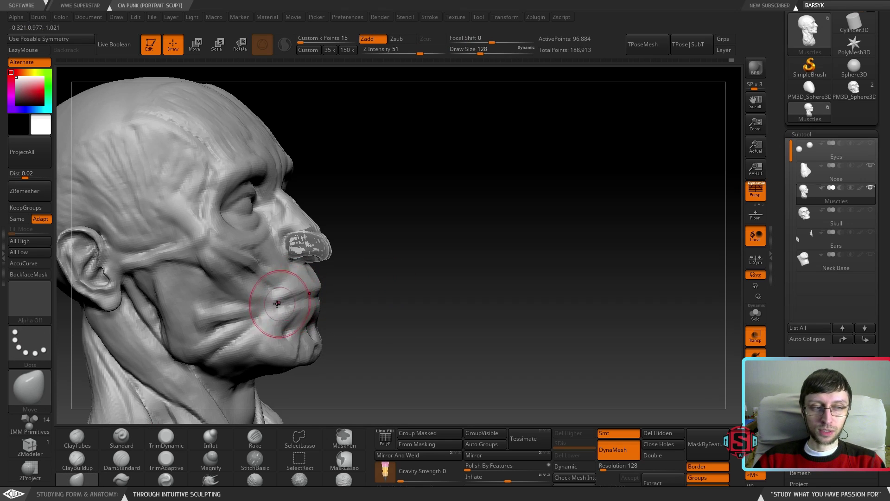
pyautogui.moveTo(291, 301)
pyautogui.mouseDown(button='right')
pyautogui.moveTo(301, 296)
pyautogui.moveTo(272, 296)
pyautogui.moveTo(386, 285)
pyautogui.moveTo(362, 222)
pyautogui.moveTo(433, 149)
pyautogui.moveTo(393, 255)
pyautogui.moveTo(334, 255)
pyautogui.moveTo(389, 256)
pyautogui.moveTo(193, 338)
pyautogui.mouseUp(button='right')
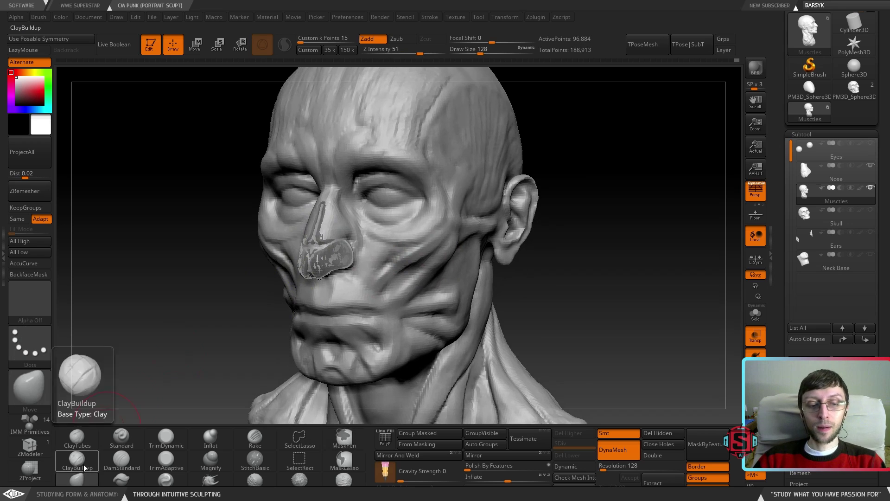
# Build up the Muscles subtool over the lower nose with ClayBuildup at draw size 77
pyautogui.click(84, 467)
pyautogui.press('s')
pyautogui.moveTo(585, 255); pyautogui.dragTo(578, 254)
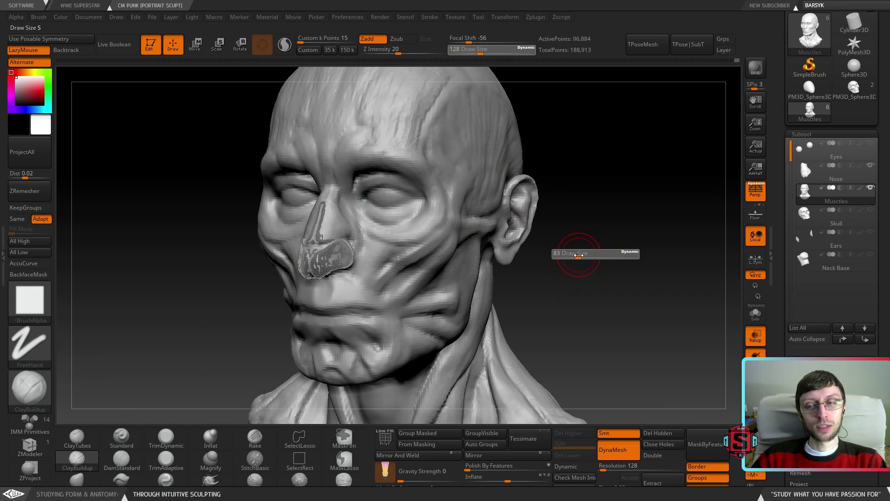
pyautogui.moveTo(363, 175)
pyautogui.mouseDown(button='right')
pyautogui.moveTo(394, 268)
pyautogui.moveTo(340, 255)
pyautogui.mouseUp(button='right')
pyautogui.press('s')
pyautogui.moveTo(341, 255); pyautogui.dragTo(339, 254)
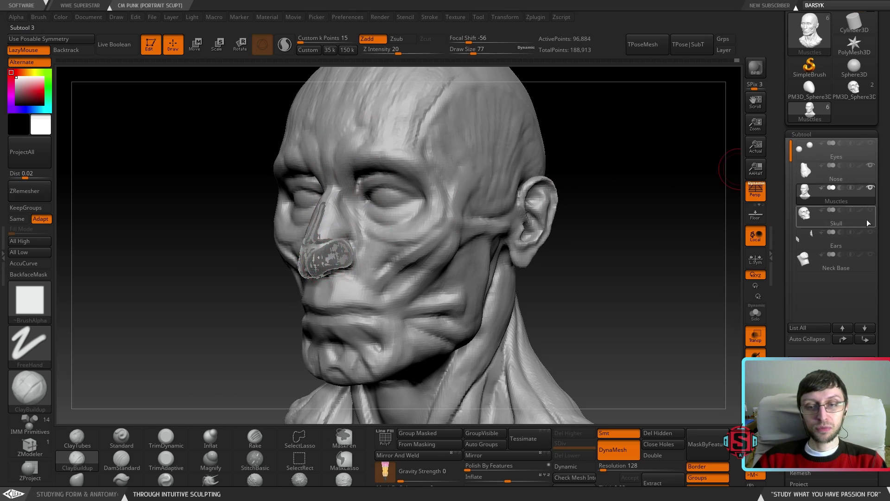
# Hide the Nose subtool and shape the nose tip, wings and nostrils on the Muscles mesh with ClayBuildup
pyautogui.click(871, 166)
pyautogui.moveTo(332, 253)
pyautogui.mouseDown(button='right')
pyautogui.moveTo(402, 253)
pyautogui.moveTo(325, 253)
pyautogui.mouseUp(button='right')
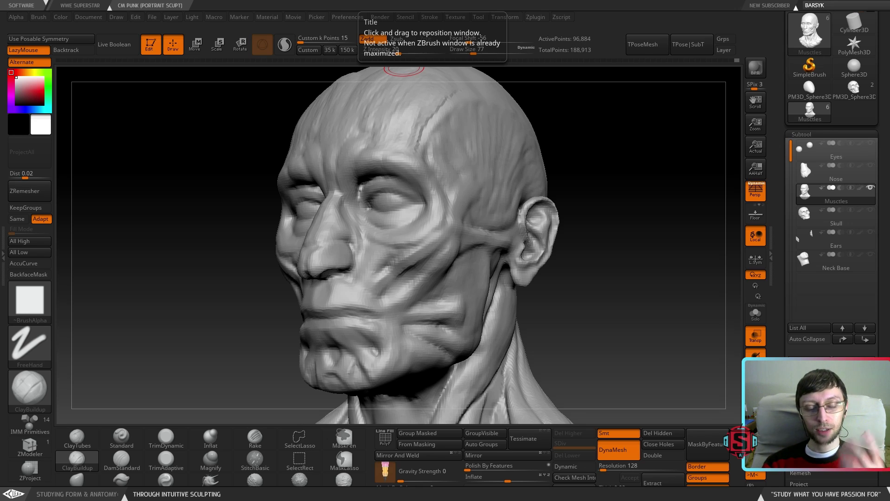
pyautogui.moveTo(318, 228)
pyautogui.mouseDown(button='right')
pyautogui.moveTo(325, 242)
pyautogui.moveTo(365, 250)
pyautogui.moveTo(310, 250)
pyautogui.moveTo(347, 256)
pyautogui.mouseUp(button='right')
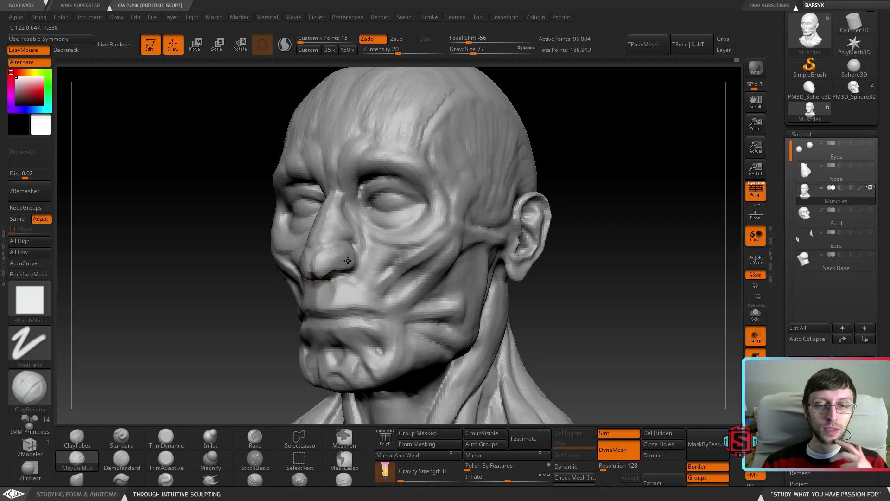
pyautogui.moveTo(347, 265); pyautogui.dragTo(359, 248, button='right')
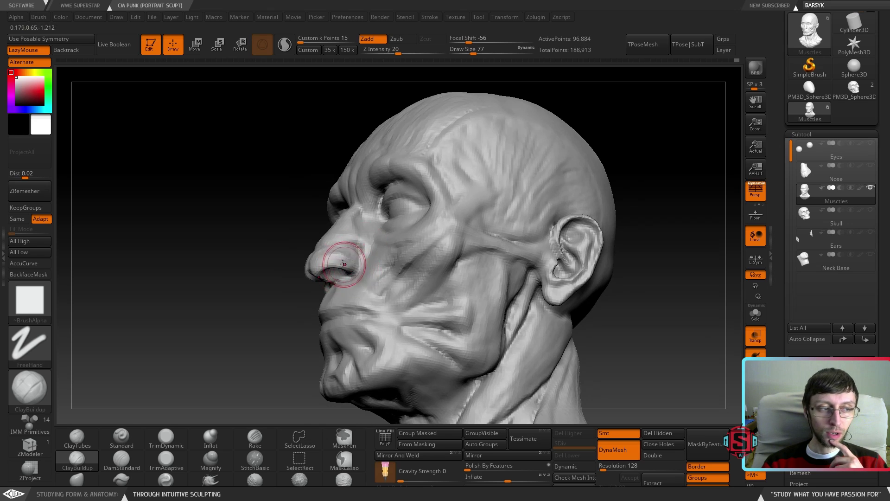
pyautogui.moveTo(356, 273)
pyautogui.mouseDown(button='right')
pyautogui.moveTo(329, 268)
pyautogui.moveTo(341, 272)
pyautogui.moveTo(335, 264)
pyautogui.moveTo(347, 263)
pyautogui.moveTo(327, 250)
pyautogui.moveTo(343, 283)
pyautogui.moveTo(321, 272)
pyautogui.moveTo(349, 277)
pyautogui.mouseUp(button='right')
pyautogui.keyDown('ctrl'); pyautogui.moveTo(334, 228); pyautogui.dragTo(361, 232, button='right'); pyautogui.keyUp('ctrl')
# Adjust the overall shape of the nose with the Move brush at draw size 90
pyautogui.click(76, 479)
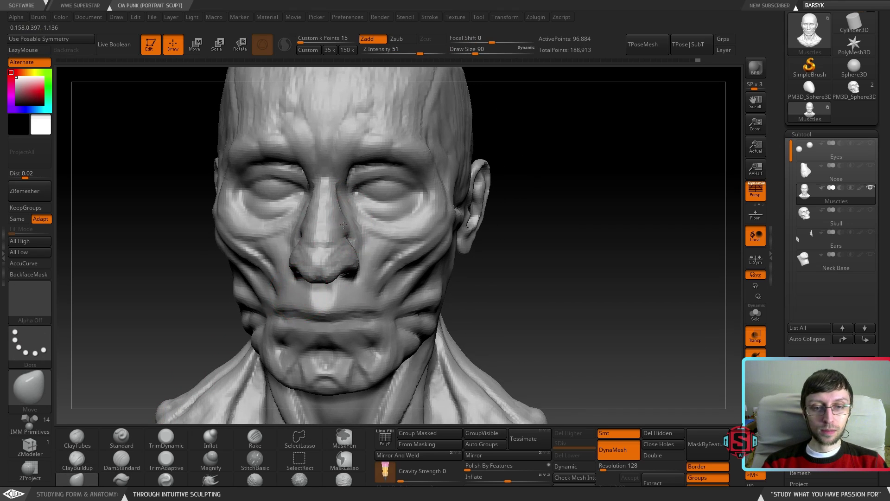
pyautogui.moveTo(345, 224)
pyautogui.mouseDown(button='right')
pyautogui.moveTo(390, 225)
pyautogui.moveTo(363, 228)
pyautogui.moveTo(377, 232)
pyautogui.moveTo(360, 263)
pyautogui.moveTo(360, 252)
pyautogui.moveTo(386, 254)
pyautogui.moveTo(408, 274)
pyautogui.moveTo(480, 284)
pyautogui.moveTo(479, 260)
pyautogui.moveTo(429, 252)
pyautogui.moveTo(430, 244)
pyautogui.mouseUp(button='right')
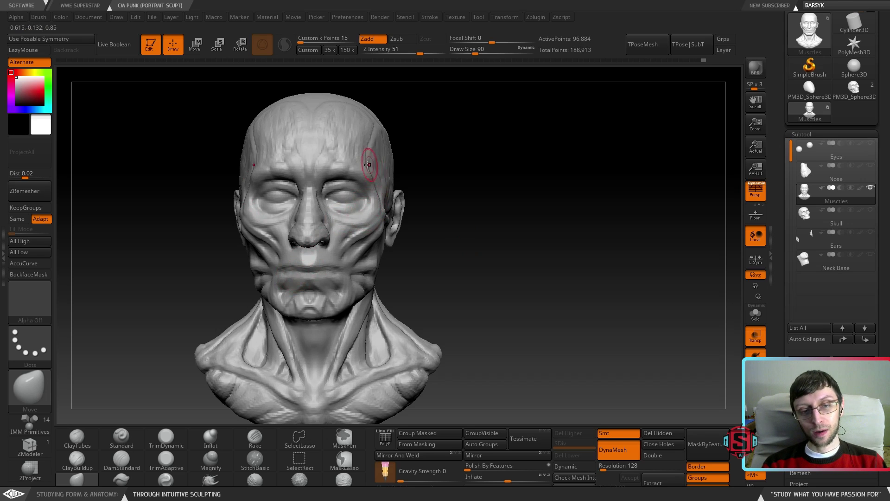
pyautogui.moveTo(308, 230)
pyautogui.keyDown('ctrl'); pyautogui.mouseDown(button='right')
pyautogui.moveTo(337, 217)
pyautogui.moveTo(329, 227)
pyautogui.moveTo(312, 223)
pyautogui.mouseUp(button='right'); pyautogui.keyUp('ctrl')
# Refine the nose's sides, wings and underside with ClayBuildup at draw size 65
pyautogui.press('s')
pyautogui.moveTo(335, 228); pyautogui.dragTo(330, 228)
pyautogui.press('b')
pyautogui.press('c')
pyautogui.press('b')
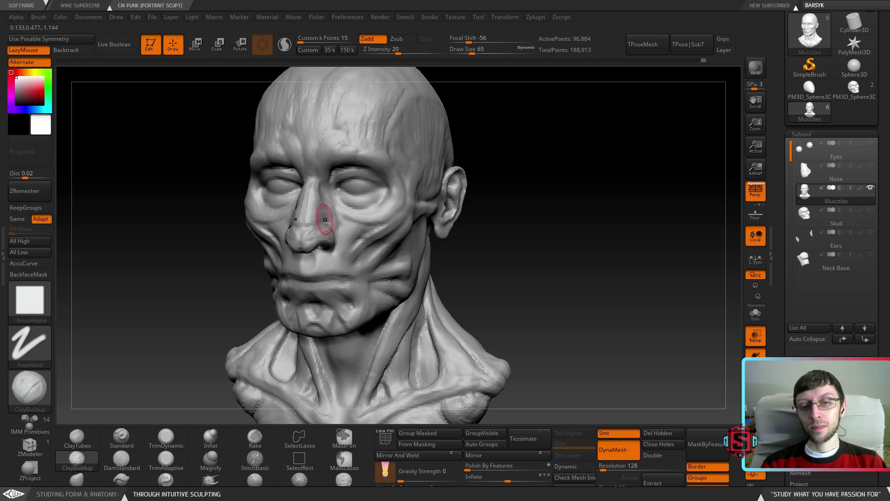
pyautogui.moveTo(335, 230); pyautogui.dragTo(328, 236, button='right')
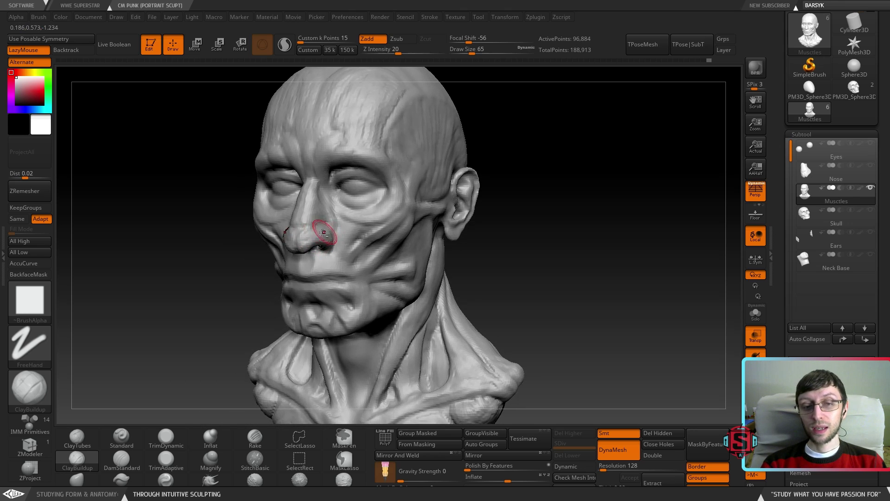
pyautogui.moveTo(328, 230)
pyautogui.mouseDown(button='right')
pyautogui.moveTo(335, 233)
pyautogui.moveTo(286, 242)
pyautogui.mouseUp(button='right')
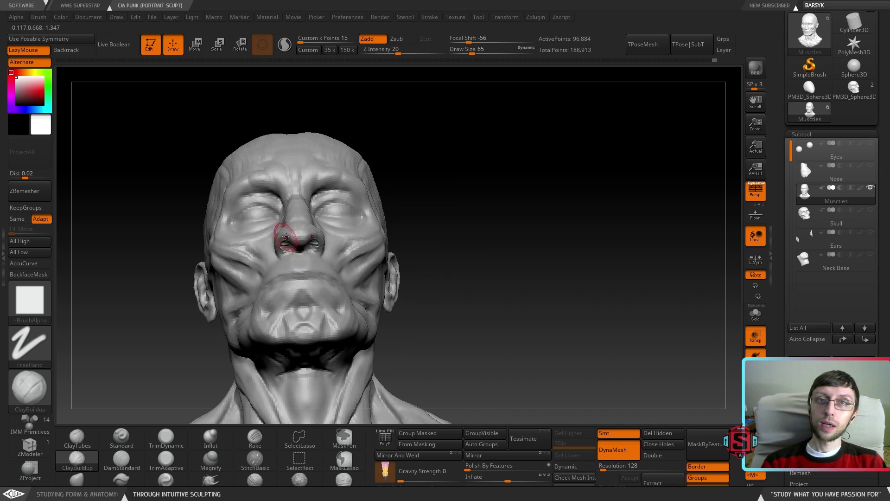
pyautogui.moveTo(311, 246); pyautogui.dragTo(357, 187, button='right')
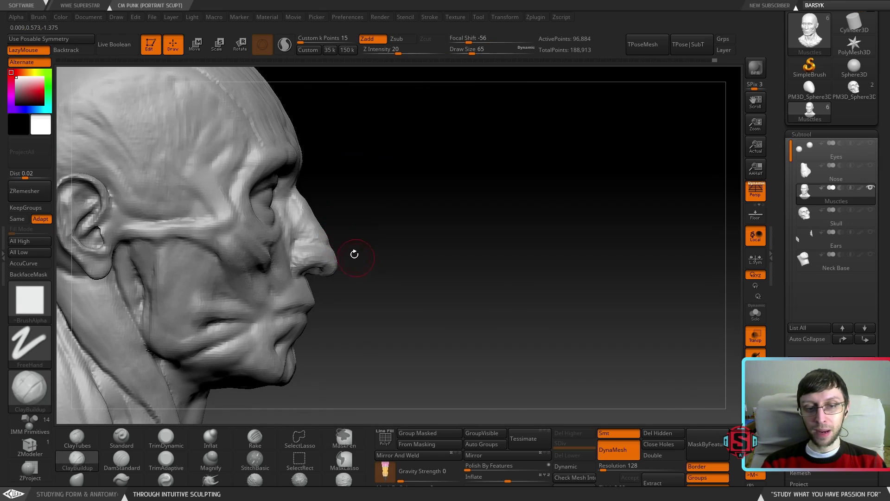
pyautogui.moveTo(346, 231)
pyautogui.mouseDown(button='right')
pyautogui.moveTo(338, 258)
pyautogui.moveTo(313, 276)
pyautogui.mouseUp(button='right')
pyautogui.moveTo(321, 286)
pyautogui.mouseDown(button='right')
pyautogui.moveTo(310, 244)
pyautogui.moveTo(303, 264)
pyautogui.moveTo(338, 291)
pyautogui.moveTo(333, 240)
pyautogui.moveTo(359, 257)
pyautogui.moveTo(352, 241)
pyautogui.moveTo(410, 284)
pyautogui.moveTo(415, 266)
pyautogui.moveTo(425, 276)
pyautogui.moveTo(407, 268)
pyautogui.mouseUp(button='right')
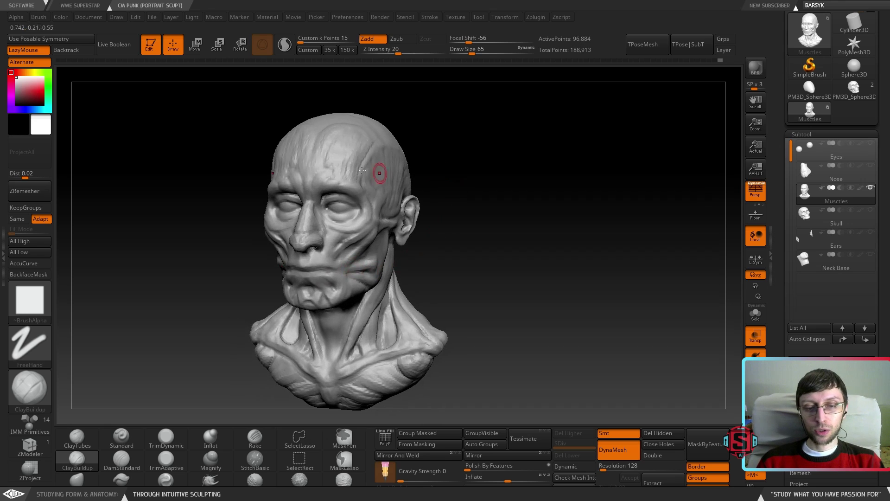
# Save the project as CM Punk.ZPR, replacing the existing file
pyautogui.click(153, 19)
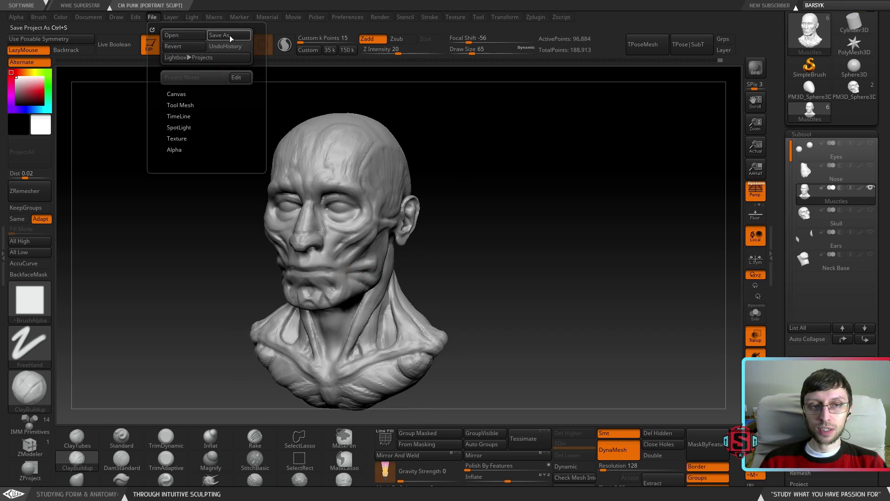
pyautogui.click(368, 234)
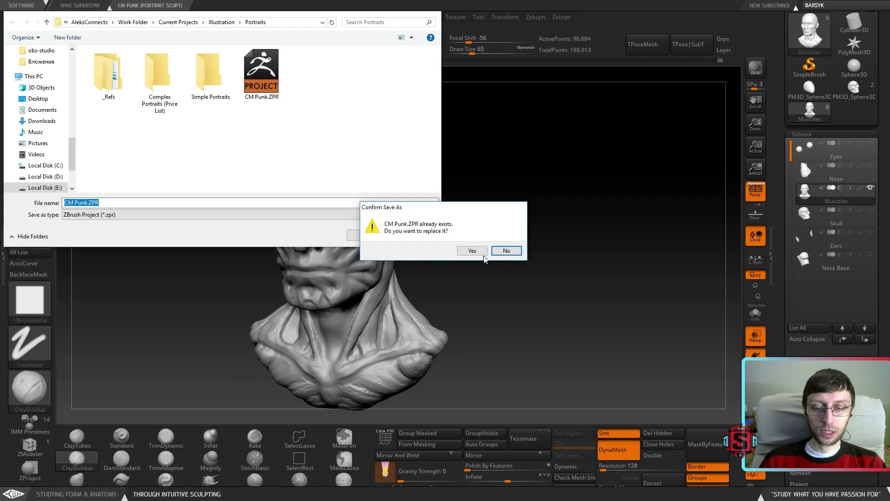
pyautogui.click(472, 251)
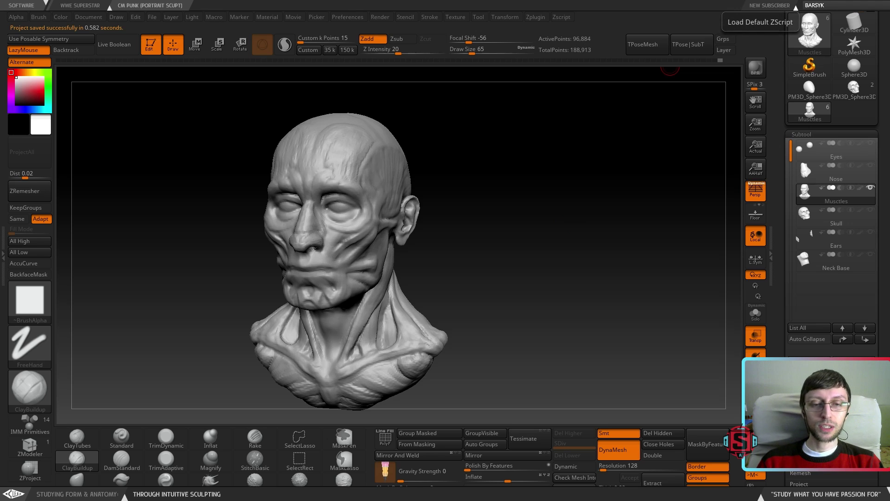
# Review the whole muscle bust from front and profile views
pyautogui.click(856, 5)
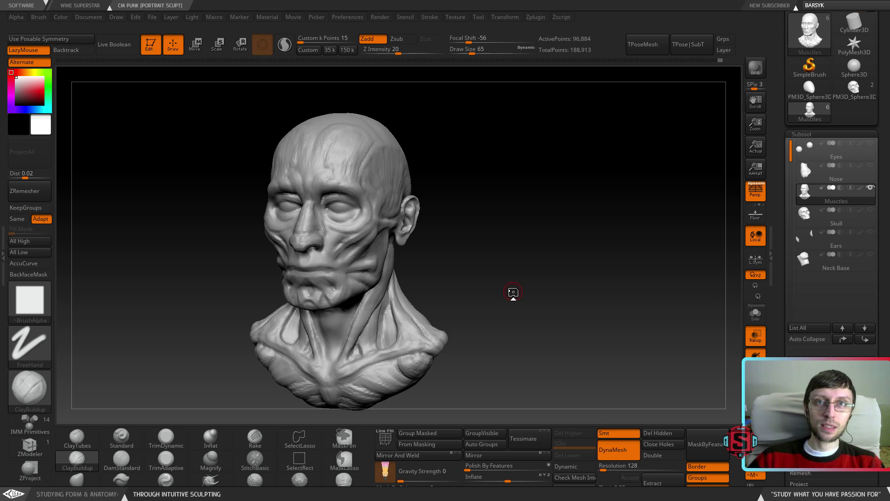
pyautogui.moveTo(516, 274); pyautogui.dragTo(462, 259)
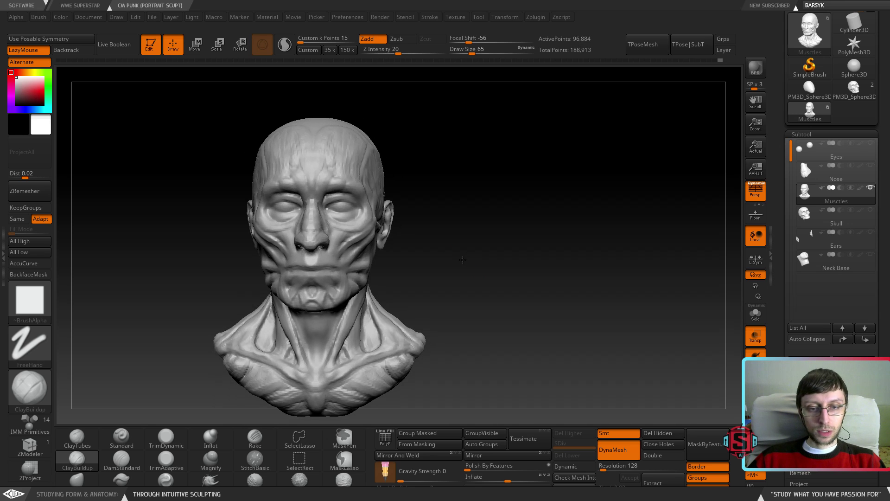
pyautogui.moveTo(485, 294); pyautogui.dragTo(419, 237)
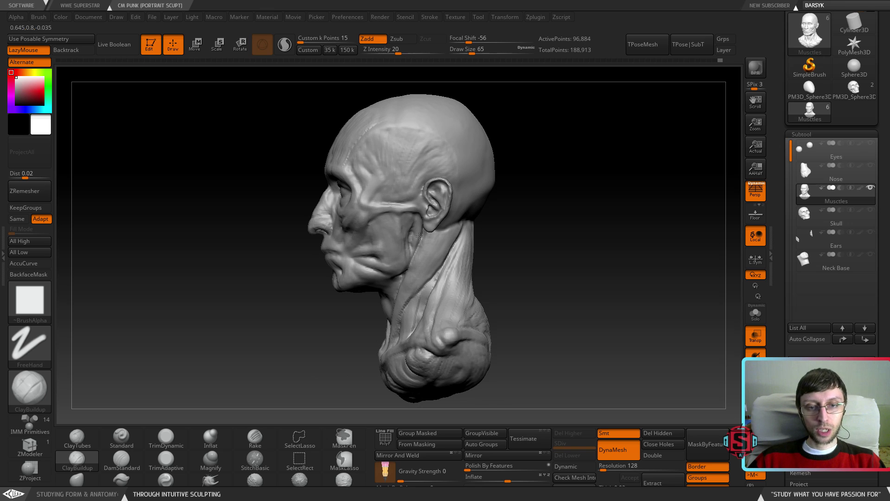
pyautogui.moveTo(561, 264); pyautogui.dragTo(578, 253)
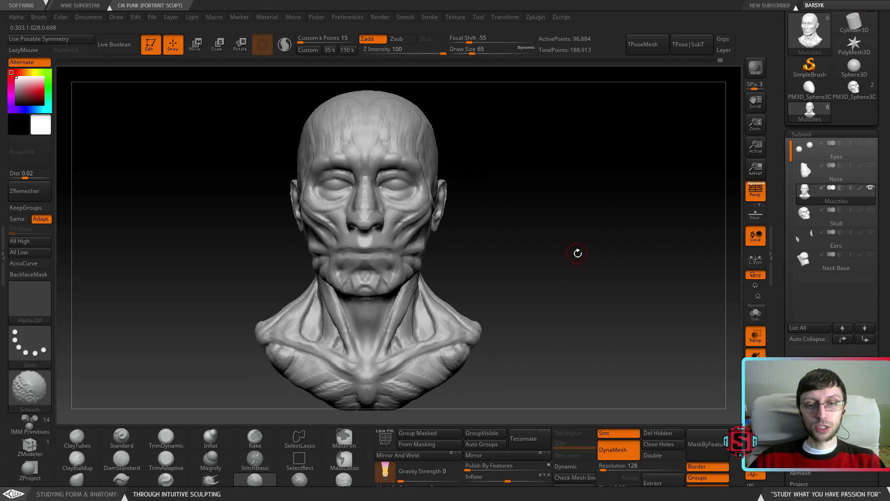
pyautogui.keyDown('alt'); pyautogui.moveTo(529, 234); pyautogui.dragTo(508, 234); pyautogui.keyUp('alt')
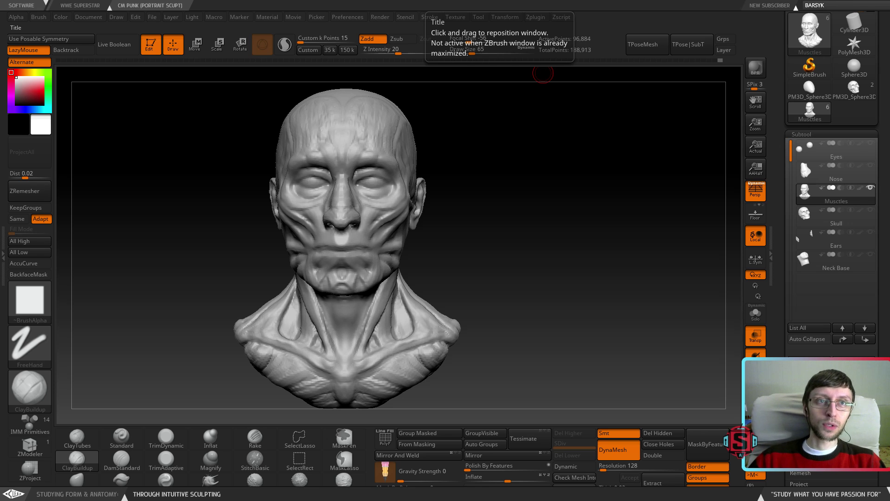
# Bring up the reference drawings in Picasa Photo Viewer beside the bust and compare the CM Punk anatomy drawing with the skull drawing
pyautogui.moveTo(257, 0); pyautogui.dragTo(720, 61)
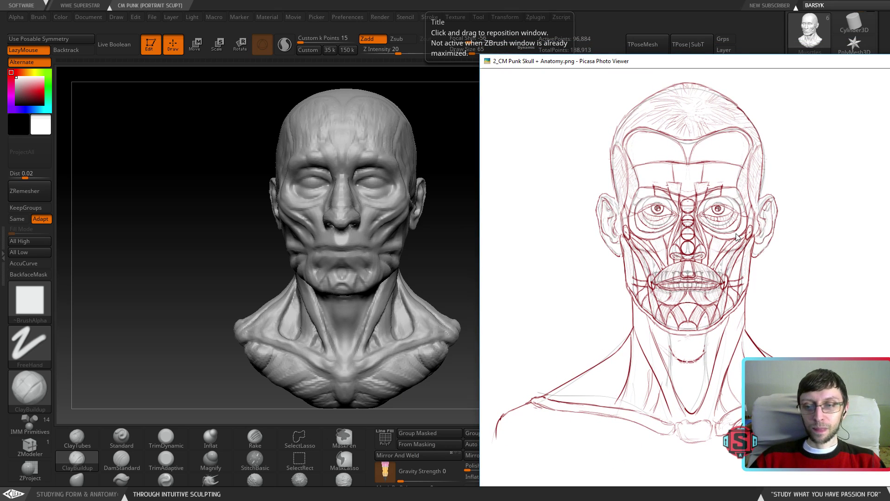
pyautogui.press('Left')
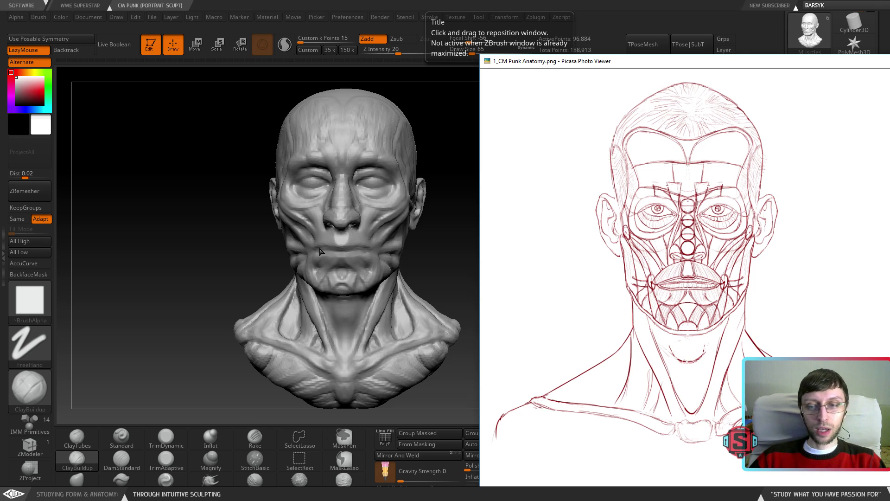
pyautogui.press('Left')
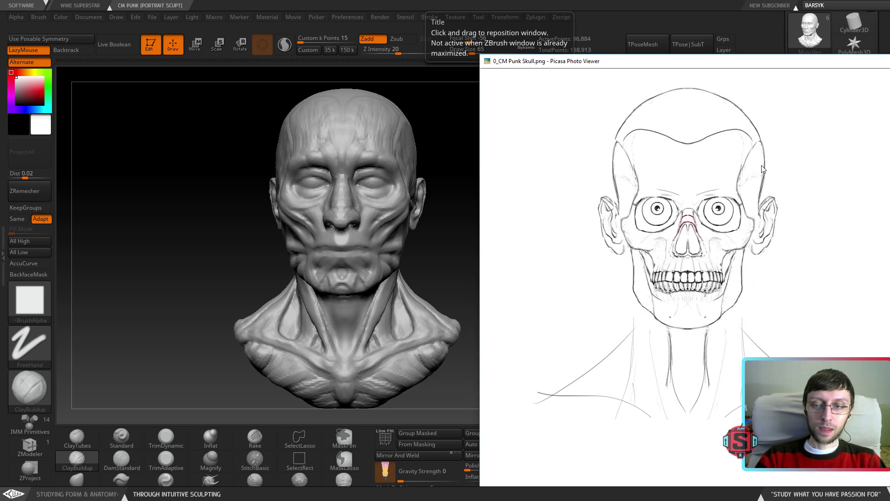
pyautogui.press('Right')
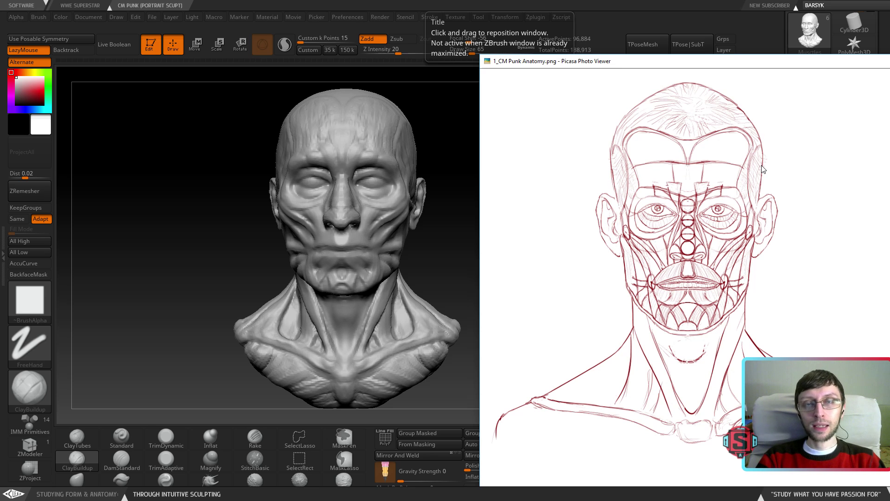
pyautogui.press('Left')
pyautogui.press('Right')
pyautogui.press('Left')
pyautogui.press('Right')
pyautogui.press('Left')
pyautogui.press('Right')
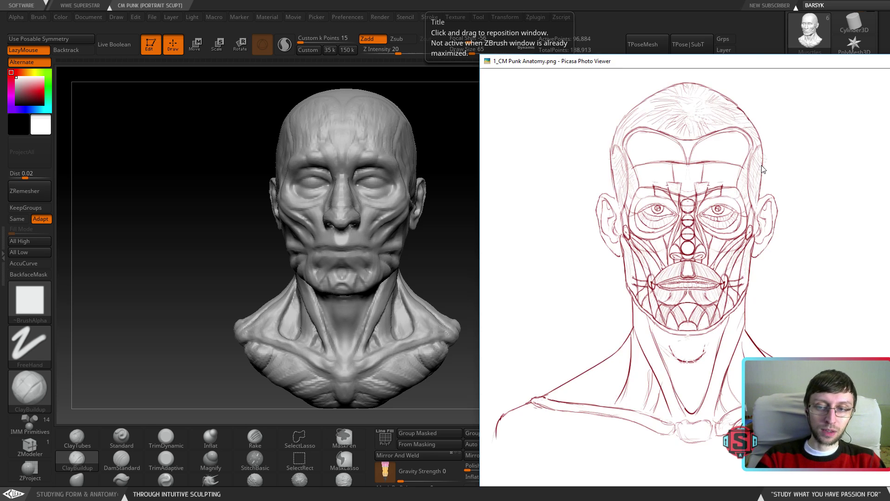
pyautogui.press('Left')
pyautogui.press('Right')
pyautogui.press('Left')
pyautogui.press('Right')
pyautogui.press('Left')
pyautogui.press('Right')
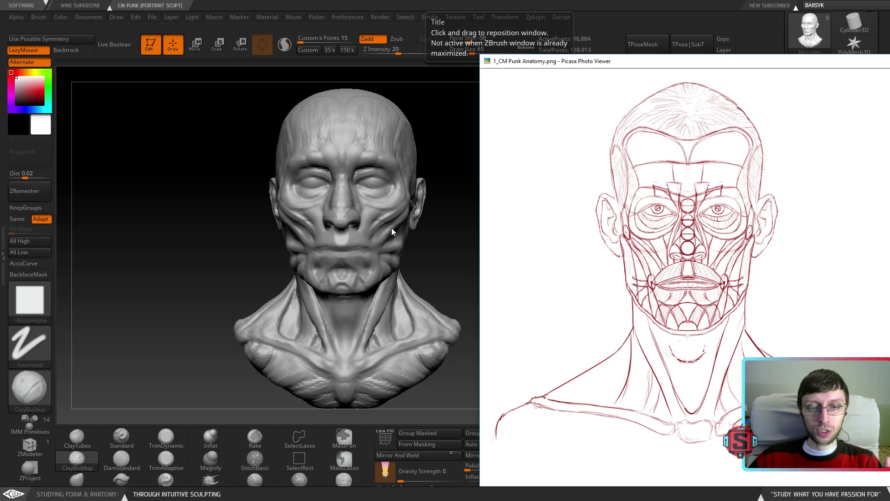
# Return to ZBrush and examine the bust's facial and neck muscles from profile, raised three-quarter and low angles
pyautogui.click(452, 249)
pyautogui.moveTo(458, 244); pyautogui.dragTo(318, 234)
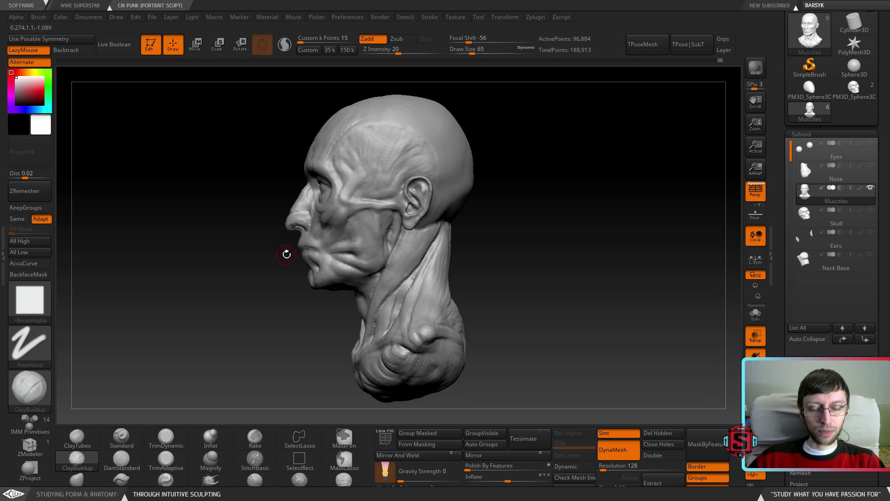
pyautogui.moveTo(491, 224); pyautogui.dragTo(527, 255)
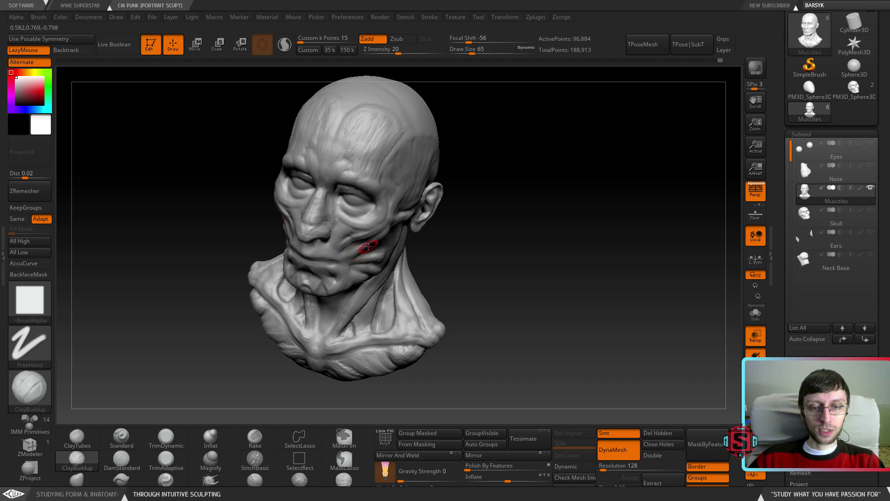
pyautogui.moveTo(507, 261); pyautogui.dragTo(482, 241)
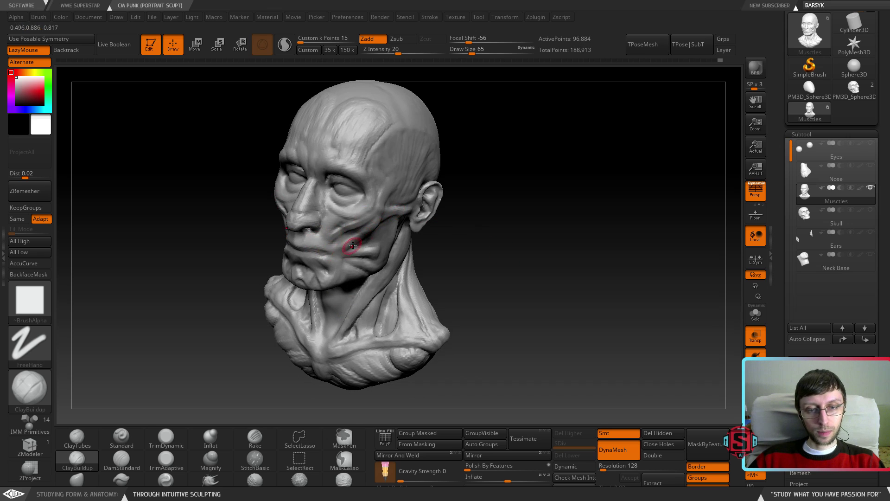
pyautogui.moveTo(342, 263)
pyautogui.mouseDown()
pyautogui.moveTo(343, 249)
pyautogui.moveTo(362, 237)
pyautogui.mouseUp()
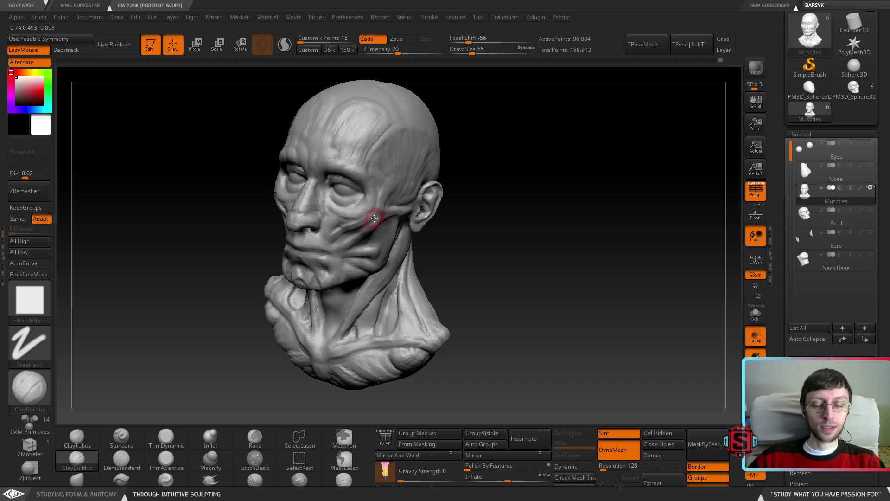
pyautogui.moveTo(487, 260)
pyautogui.mouseDown()
pyautogui.moveTo(477, 246)
pyautogui.moveTo(505, 234)
pyautogui.mouseUp()
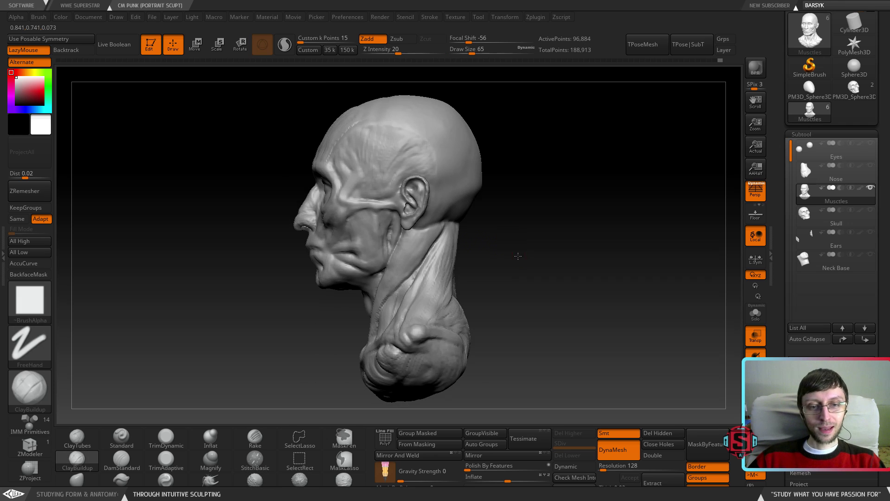
pyautogui.moveTo(532, 247)
pyautogui.mouseDown()
pyautogui.moveTo(556, 245)
pyautogui.moveTo(572, 235)
pyautogui.moveTo(565, 226)
pyautogui.mouseUp()
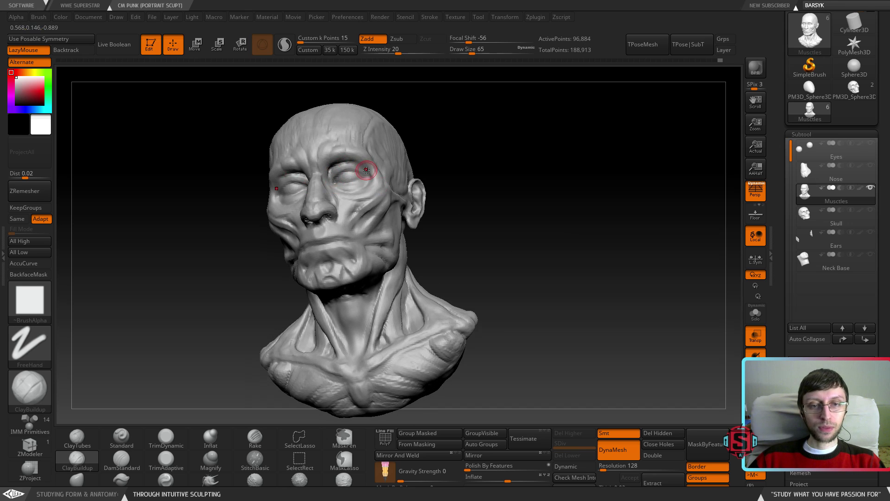
# Show the Nose subtool together with the Muscles bust and check how it fits the face from three-quarter views
pyautogui.moveTo(470, 197)
pyautogui.mouseDown()
pyautogui.moveTo(533, 203)
pyautogui.moveTo(520, 216)
pyautogui.mouseUp()
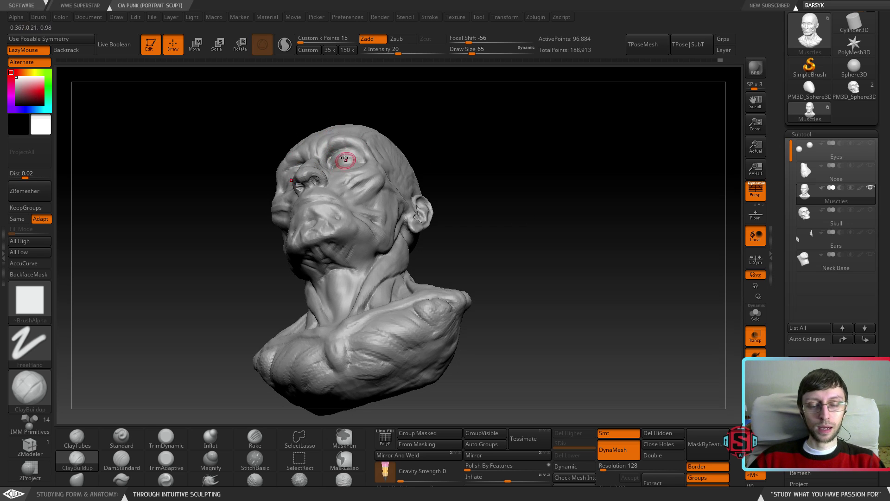
pyautogui.moveTo(483, 139); pyautogui.dragTo(483, 199)
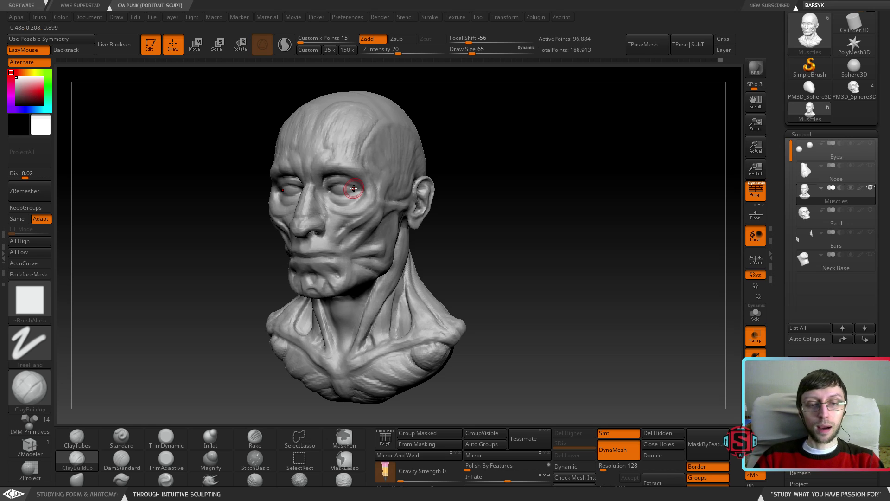
pyautogui.click(871, 167)
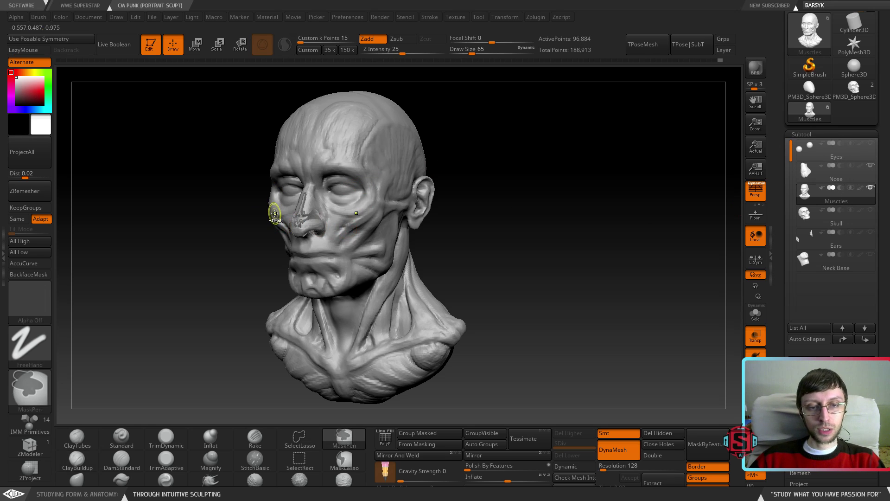
pyautogui.keyDown('ctrl'); pyautogui.moveTo(253, 202); pyautogui.dragTo(252, 234, button='right'); pyautogui.keyUp('ctrl')
pyautogui.keyDown('alt'); pyautogui.moveTo(487, 199); pyautogui.dragTo(522, 221, button='right'); pyautogui.keyUp('alt')
pyautogui.keyDown('ctrl'); pyautogui.moveTo(530, 252); pyautogui.dragTo(532, 246, button='right'); pyautogui.keyUp('ctrl')
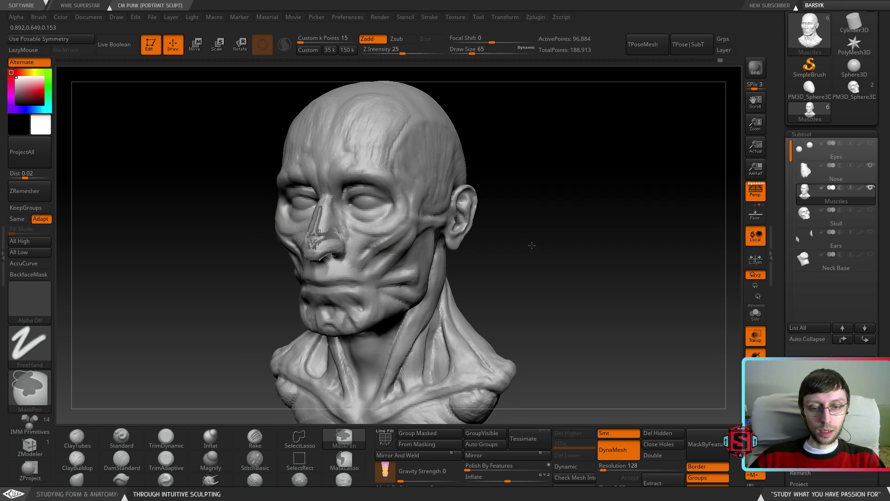
pyautogui.moveTo(471, 241); pyautogui.dragTo(520, 252, button='right')
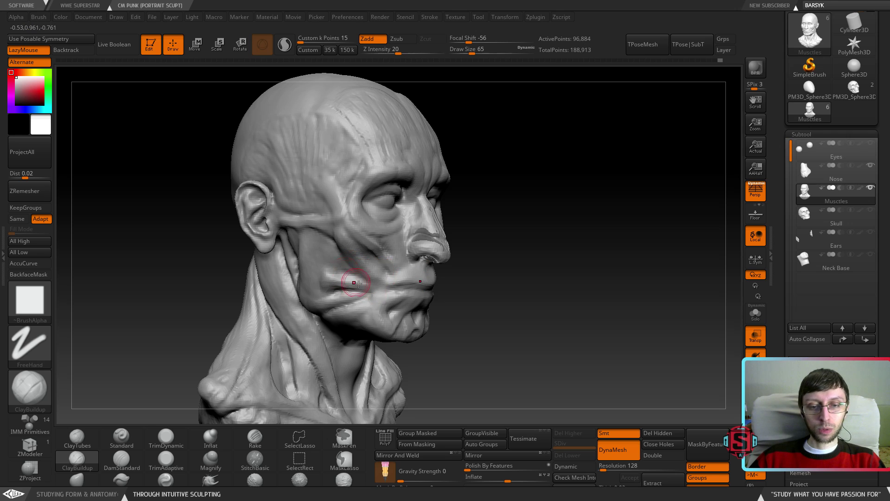
# Show the Skull subtool beneath the muscles and inspect the jaw, cheek and chin closely in profile
pyautogui.click(872, 211)
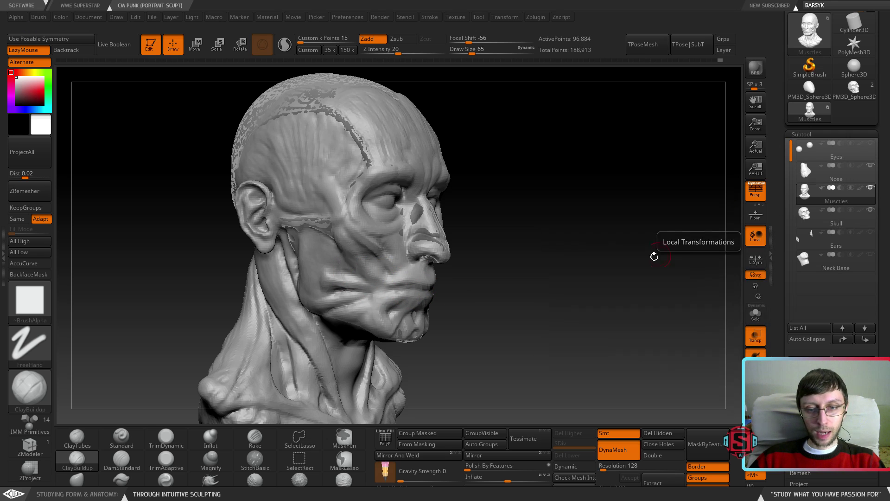
pyautogui.moveTo(523, 291); pyautogui.dragTo(529, 290)
pyautogui.keyDown('ctrl'); pyautogui.moveTo(533, 309); pyautogui.dragTo(544, 357, button='right'); pyautogui.keyUp('ctrl')
pyautogui.moveTo(579, 306)
pyautogui.keyDown('alt'); pyautogui.mouseDown(button='right')
pyautogui.moveTo(473, 254)
pyautogui.moveTo(485, 285)
pyautogui.moveTo(480, 254)
pyautogui.mouseUp(button='right'); pyautogui.keyUp('alt')
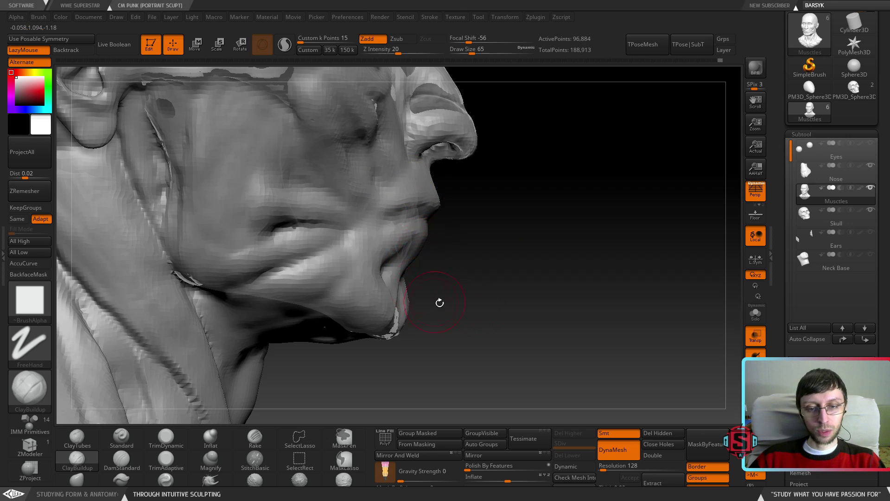
pyautogui.keyDown('ctrl'); pyautogui.moveTo(433, 296); pyautogui.dragTo(434, 267, button='right'); pyautogui.keyUp('ctrl')
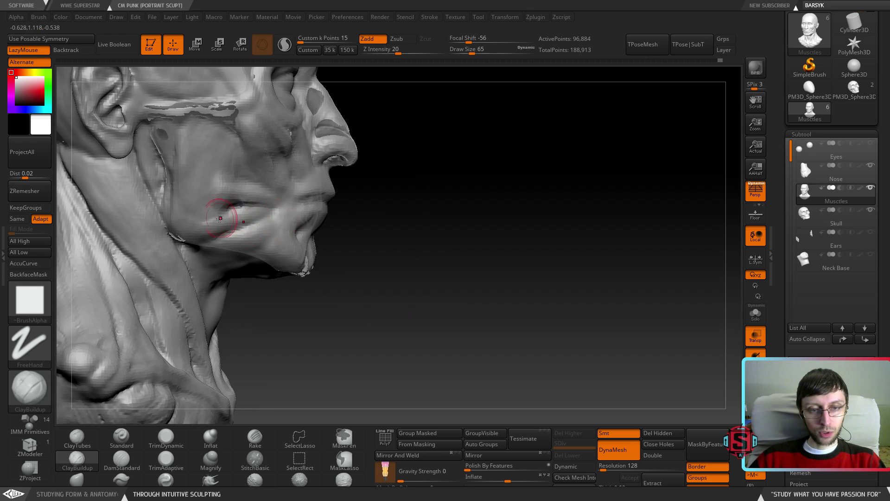
# Review the combined skull, nose and muscles around the bust and finish on a full front view
pyautogui.moveTo(338, 266)
pyautogui.mouseDown()
pyautogui.moveTo(291, 215)
pyautogui.moveTo(562, 278)
pyautogui.mouseUp()
pyautogui.moveTo(550, 207); pyautogui.dragTo(553, 233)
pyautogui.moveTo(555, 297); pyautogui.dragTo(535, 305)
pyautogui.keyDown('ctrl'); pyautogui.moveTo(594, 320); pyautogui.dragTo(580, 287, button='right'); pyautogui.keyUp('ctrl')
pyautogui.moveTo(580, 286)
pyautogui.keyDown('shift'); pyautogui.mouseDown()
pyautogui.moveTo(569, 261)
pyautogui.moveTo(587, 264)
pyautogui.mouseUp(); pyautogui.keyUp('shift')
pyautogui.moveTo(583, 295)
pyautogui.keyDown('alt'); pyautogui.mouseDown(button='right')
pyautogui.moveTo(499, 260)
pyautogui.moveTo(494, 246)
pyautogui.mouseUp(button='right'); pyautogui.keyUp('alt')
pyautogui.keyDown('alt'); pyautogui.moveTo(556, 272); pyautogui.dragTo(523, 261, button='right'); pyautogui.keyUp('alt')
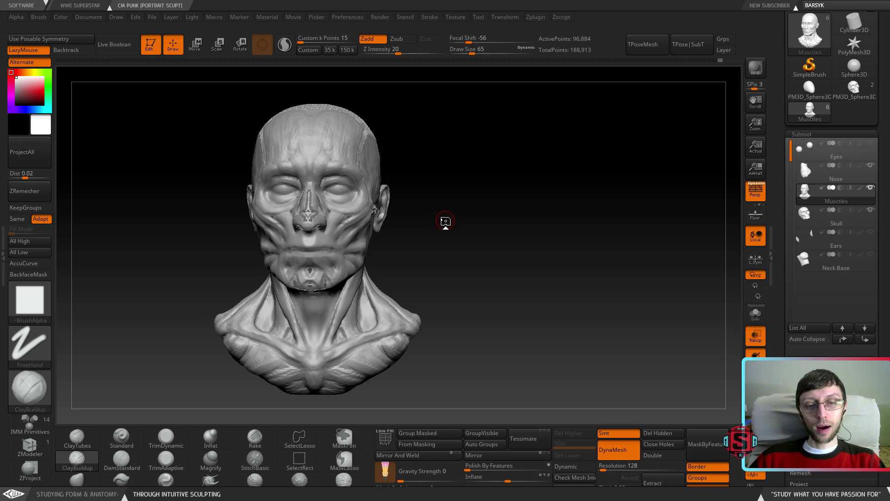
# Save the project
pyautogui.moveTo(445, 221)
pyautogui.mouseDown()
pyautogui.moveTo(461, 222)
pyautogui.moveTo(449, 223)
pyautogui.mouseUp()
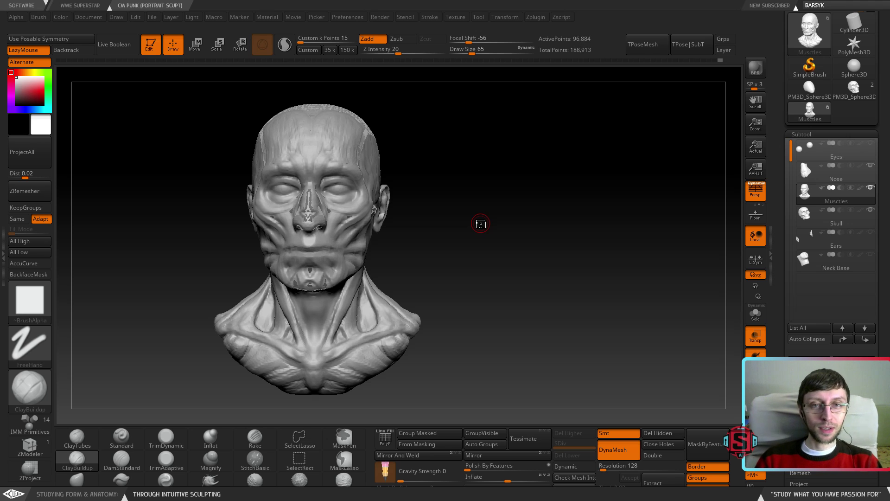
pyautogui.hotkey('ctrl', 's')
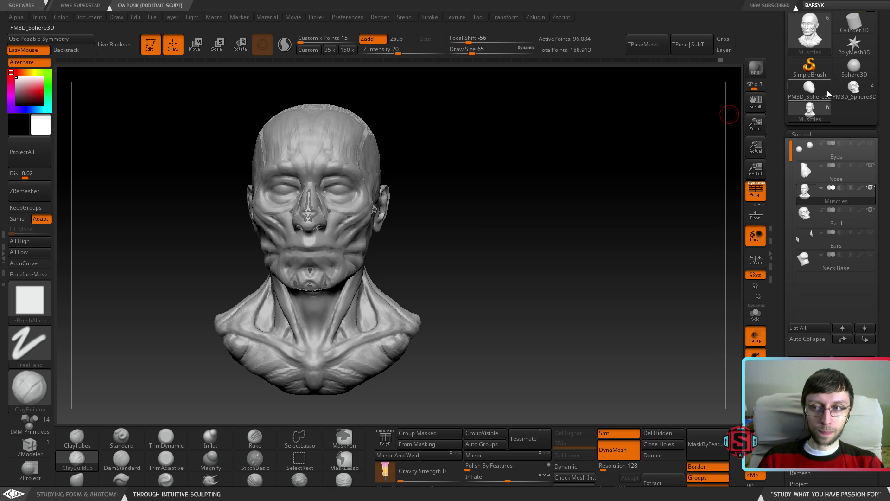
pyautogui.moveTo(827, 91)
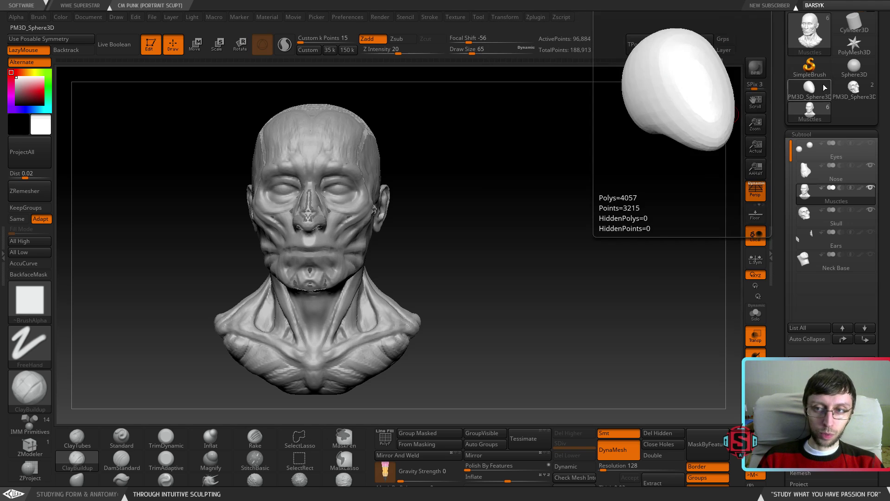
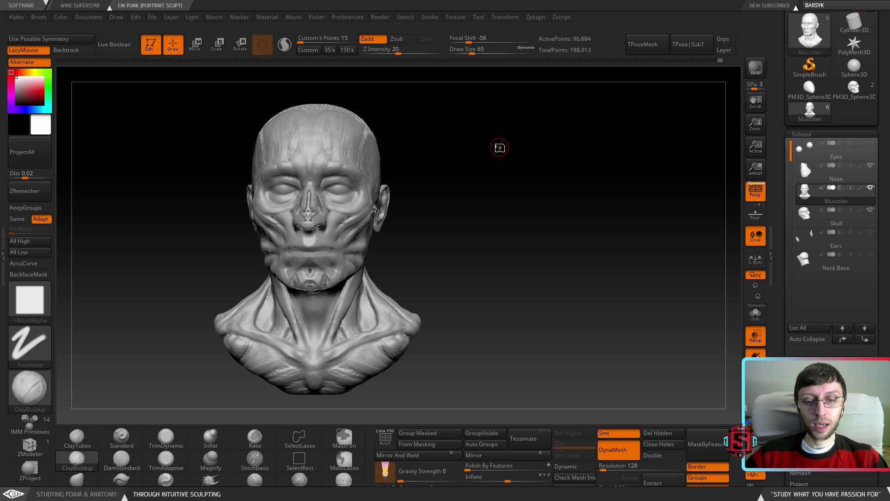
# Examine the skull coverage, neck and upper back muscles from profile, rear and low angles
pyautogui.moveTo(482, 155); pyautogui.dragTo(378, 313)
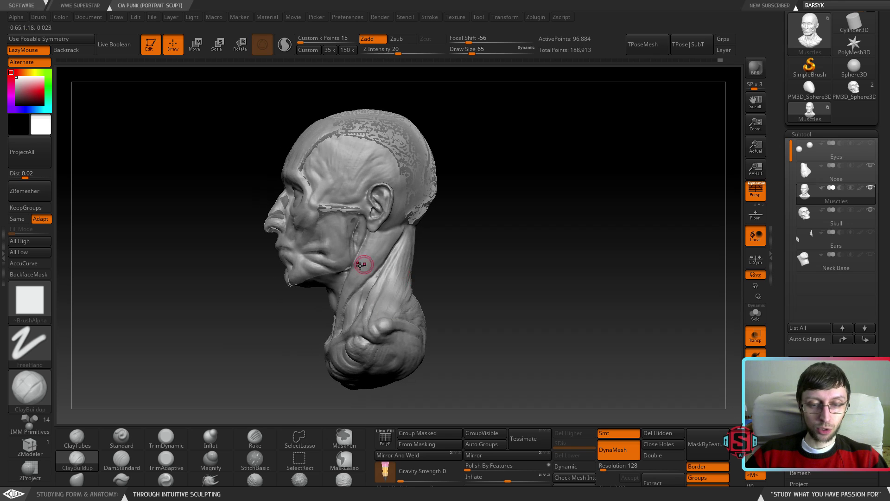
pyautogui.moveTo(551, 298); pyautogui.dragTo(520, 296)
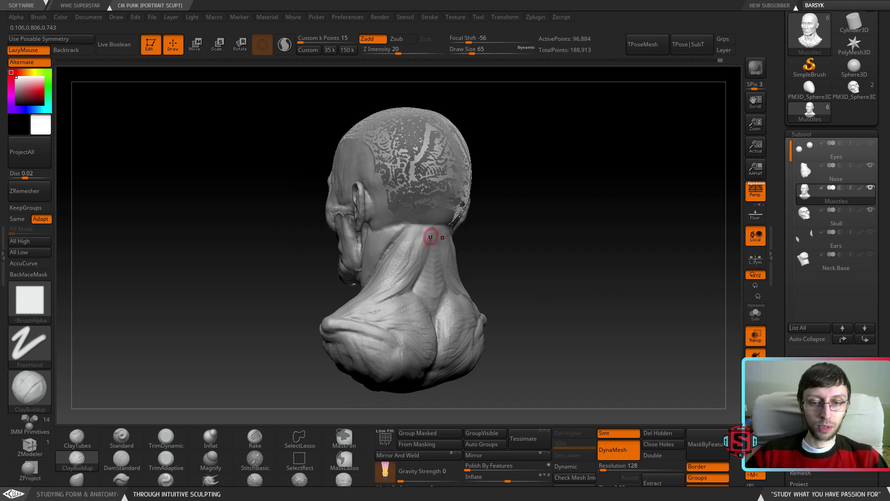
pyautogui.moveTo(517, 298)
pyautogui.mouseDown()
pyautogui.moveTo(515, 274)
pyautogui.moveTo(404, 158)
pyautogui.mouseUp()
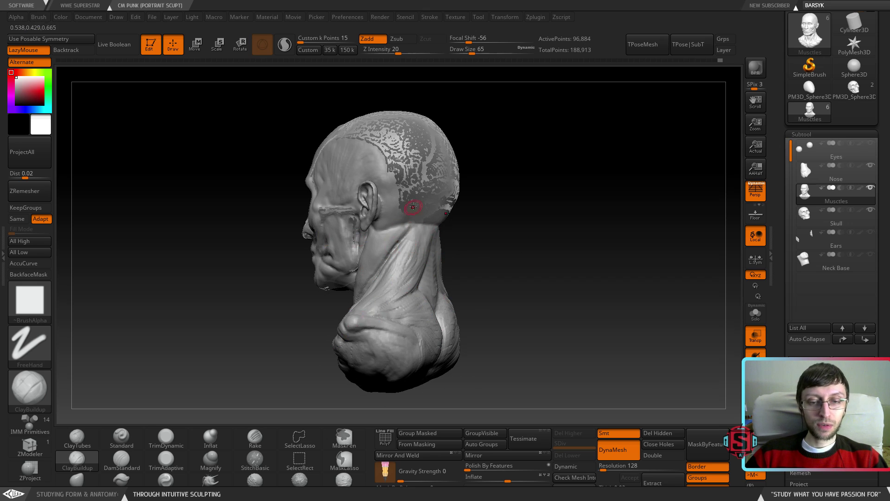
pyautogui.moveTo(507, 261); pyautogui.dragTo(555, 271)
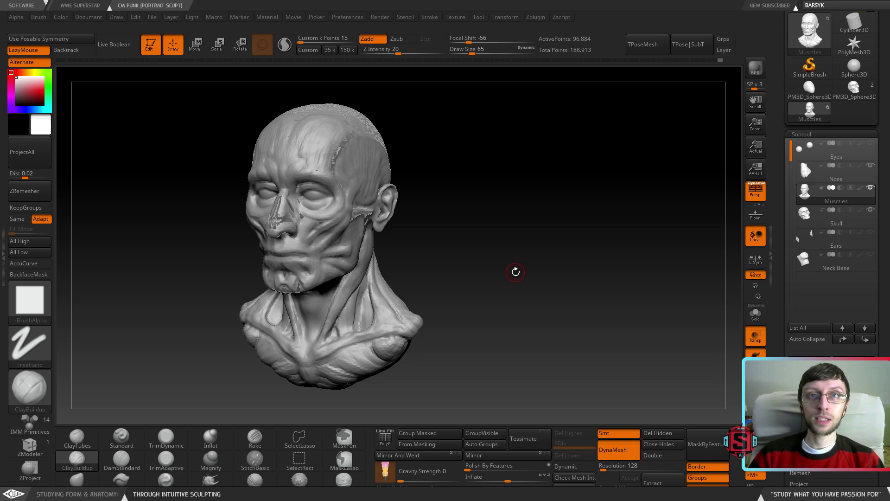
pyautogui.moveTo(516, 269); pyautogui.dragTo(469, 235)
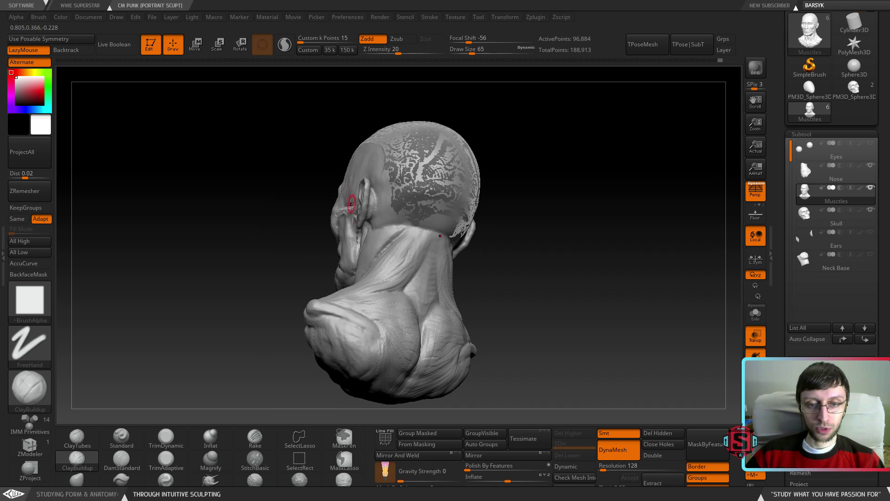
pyautogui.moveTo(524, 201); pyautogui.dragTo(567, 200)
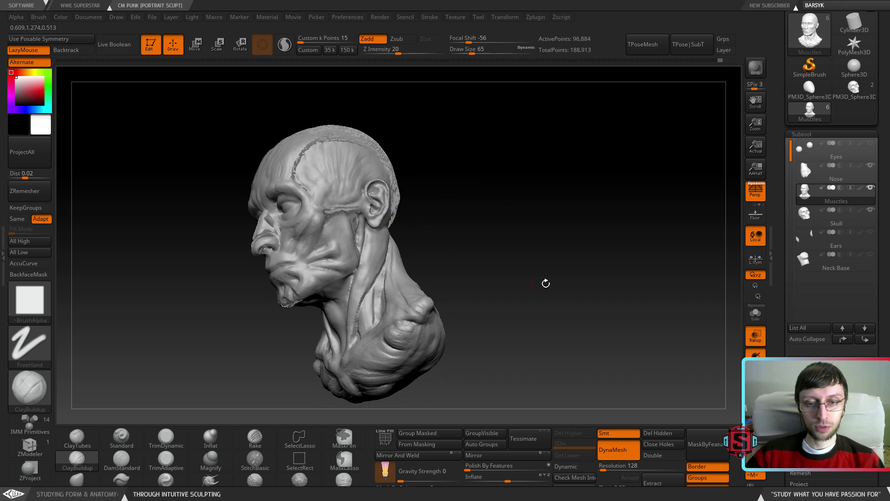
pyautogui.moveTo(491, 281); pyautogui.dragTo(394, 218)
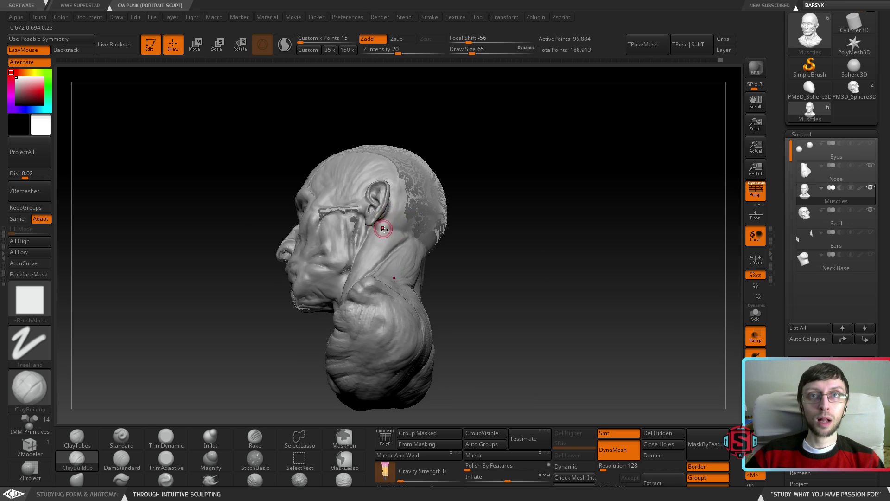
pyautogui.moveTo(499, 205); pyautogui.dragTo(399, 217)
pyautogui.moveTo(576, 228); pyautogui.dragTo(464, 222)
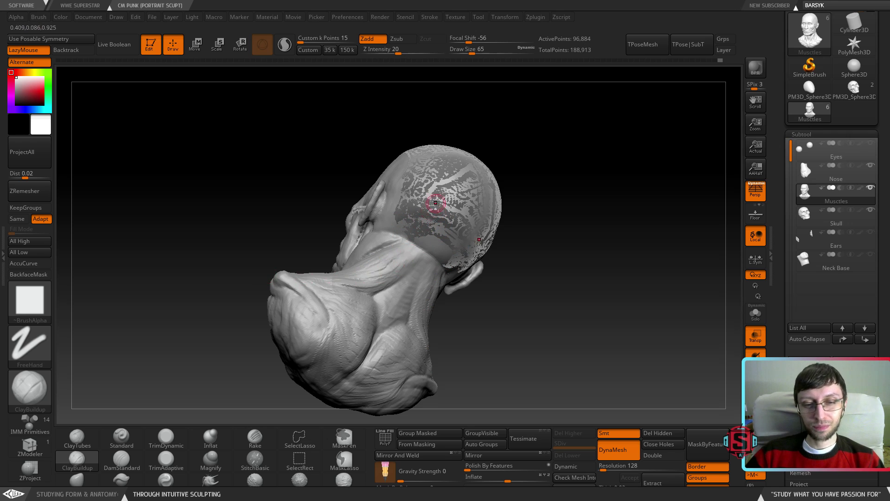
pyautogui.moveTo(551, 296); pyautogui.dragTo(600, 305)
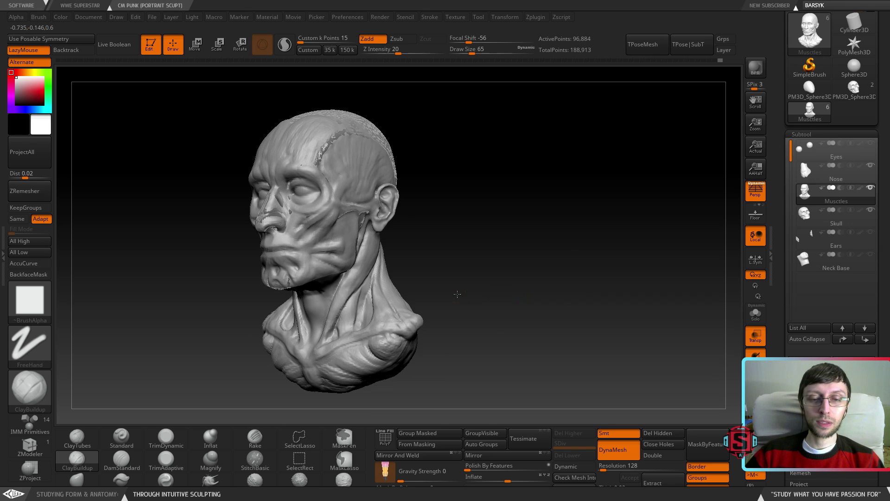
# Examine the facial, jaw and neck muscles from three-quarter views and straight from the front
pyautogui.moveTo(454, 294); pyautogui.dragTo(459, 294)
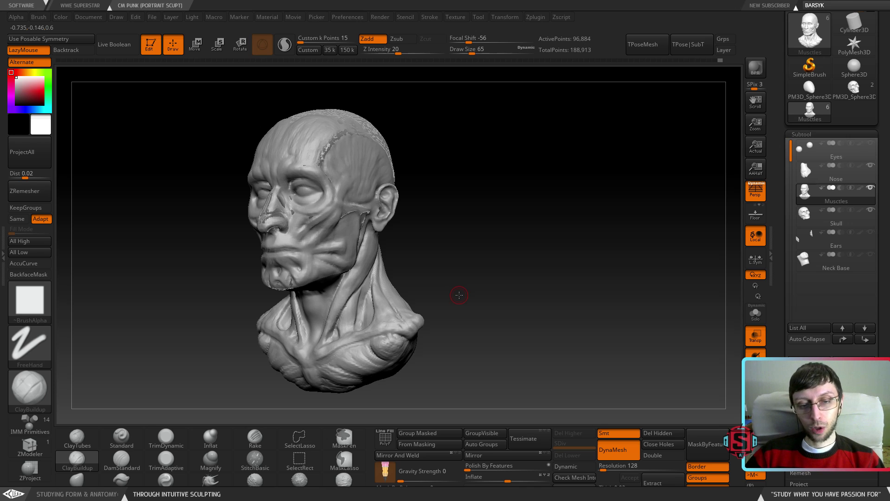
pyautogui.moveTo(489, 283); pyautogui.dragTo(496, 282)
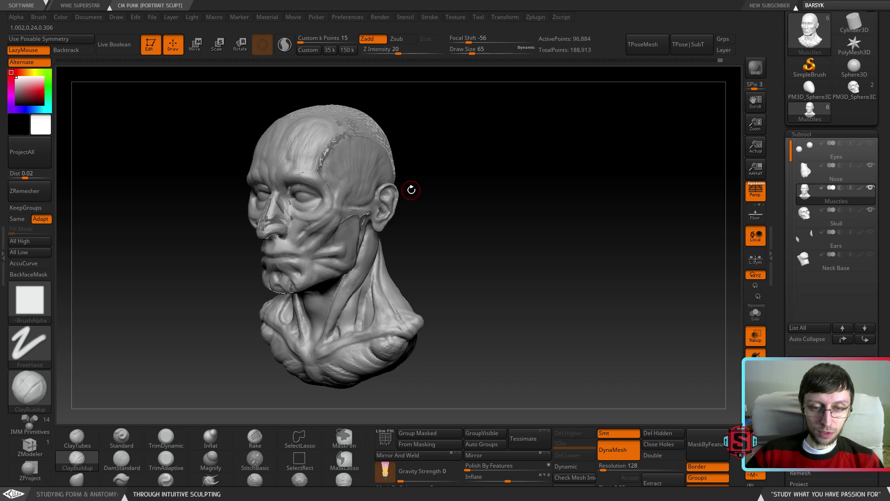
pyautogui.moveTo(424, 230); pyautogui.dragTo(380, 227)
pyautogui.moveTo(467, 229); pyautogui.dragTo(497, 233)
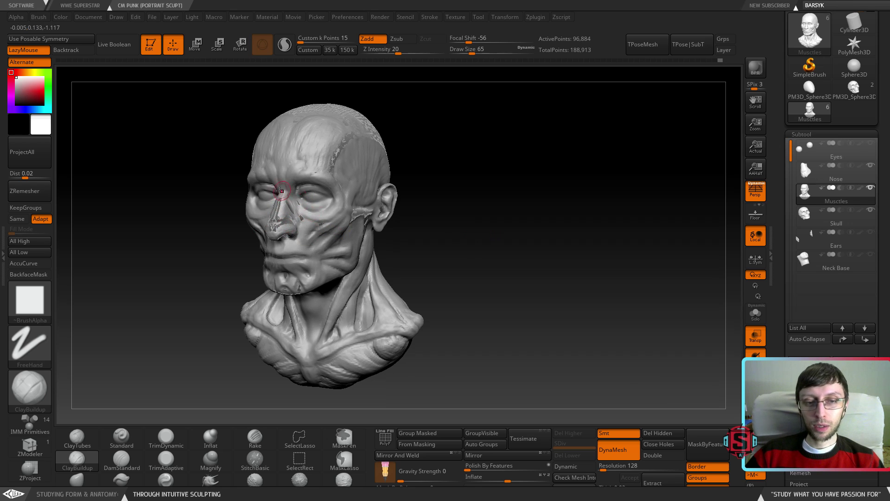
pyautogui.moveTo(487, 249)
pyautogui.mouseDown()
pyautogui.moveTo(466, 248)
pyautogui.moveTo(520, 255)
pyautogui.moveTo(459, 251)
pyautogui.moveTo(481, 250)
pyautogui.mouseUp()
pyautogui.moveTo(586, 296)
pyautogui.mouseDown()
pyautogui.moveTo(478, 298)
pyautogui.moveTo(469, 250)
pyautogui.moveTo(498, 257)
pyautogui.moveTo(491, 252)
pyautogui.mouseUp()
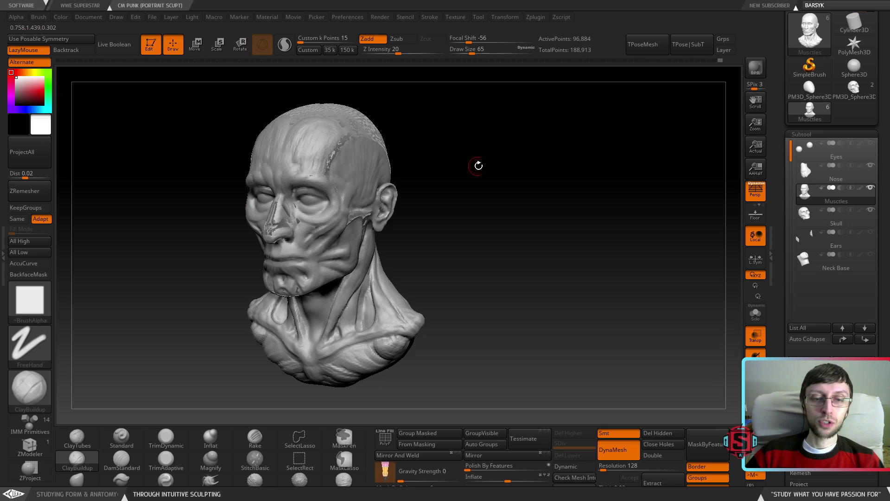
pyautogui.moveTo(467, 174); pyautogui.dragTo(479, 174)
pyautogui.moveTo(515, 211); pyautogui.dragTo(531, 208)
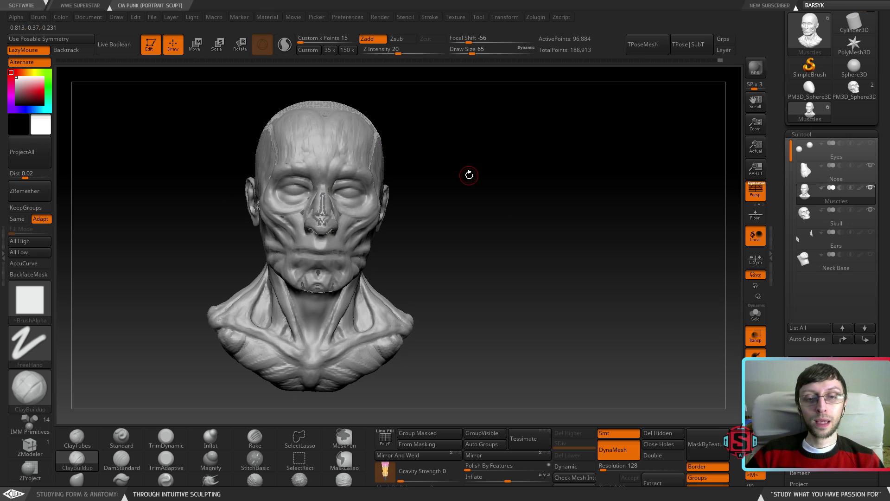
pyautogui.moveTo(481, 179); pyautogui.dragTo(461, 191)
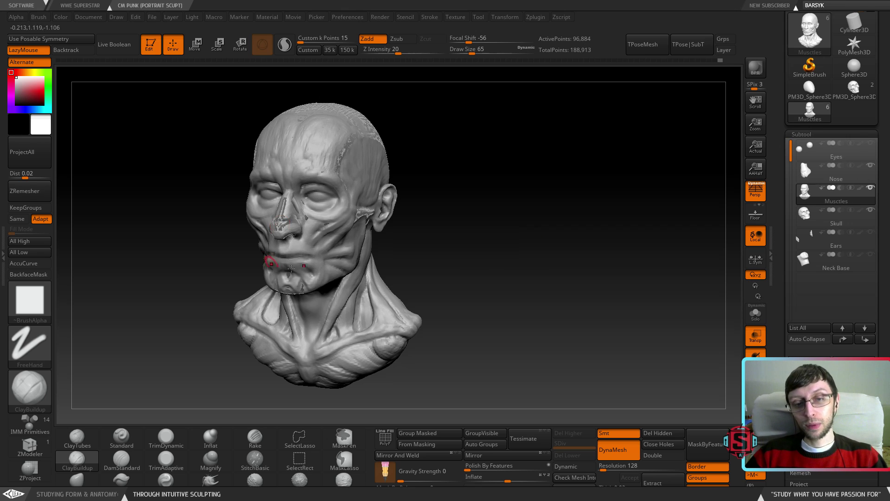
pyautogui.keyDown('shift'); pyautogui.moveTo(415, 206); pyautogui.dragTo(412, 183); pyautogui.keyUp('shift')
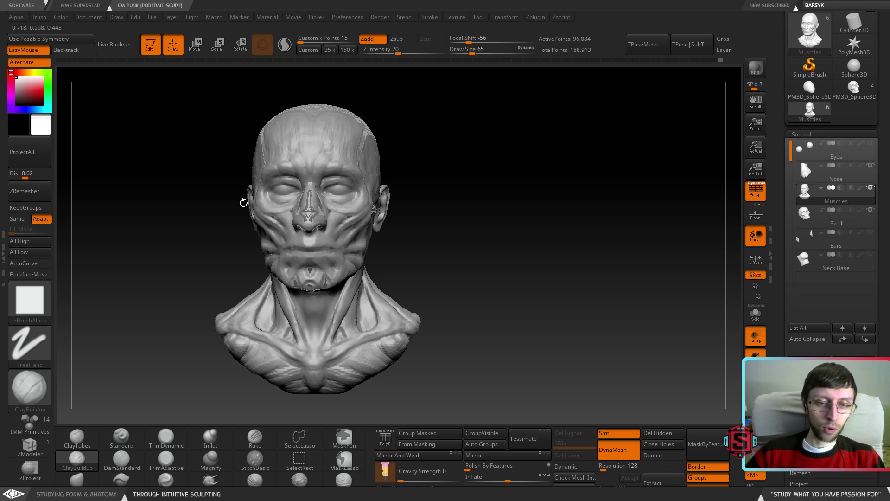
# Show the Eyes subtool inside the eye sockets and check the eyeballs from a slightly turned view
pyautogui.moveTo(871, 214)
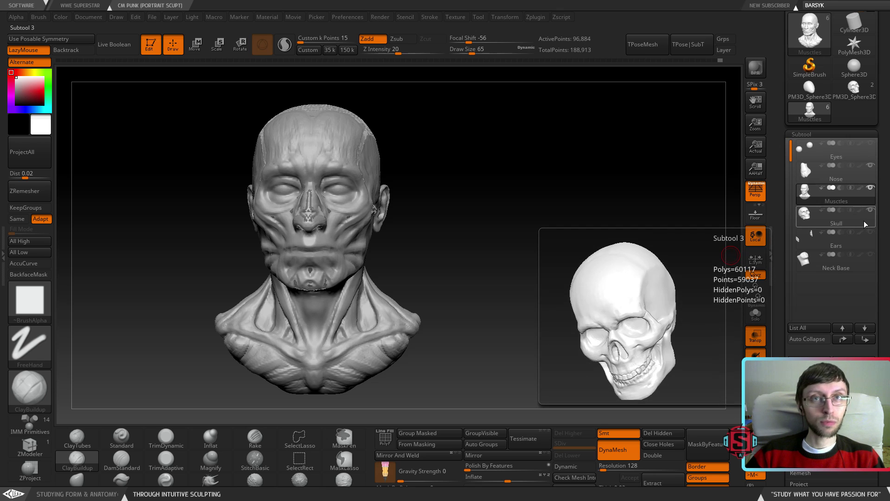
pyautogui.moveTo(855, 191)
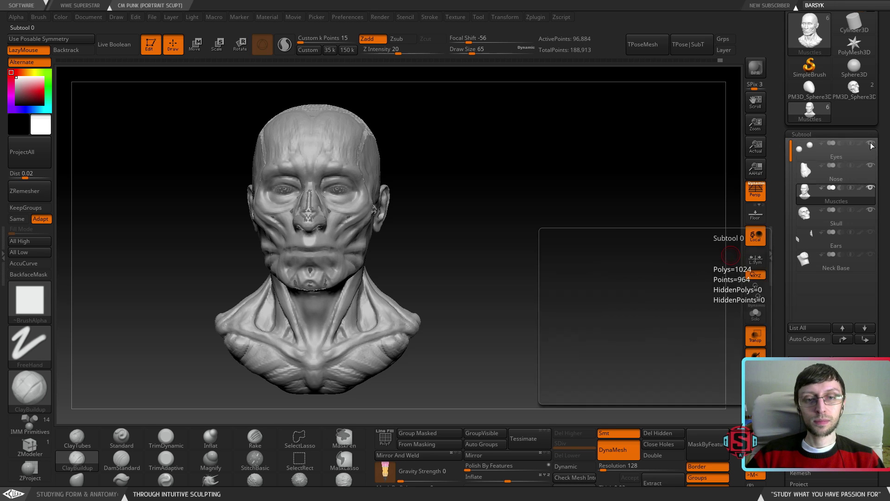
pyautogui.moveTo(561, 200)
pyautogui.mouseDown()
pyautogui.moveTo(481, 219)
pyautogui.moveTo(497, 219)
pyautogui.moveTo(473, 232)
pyautogui.mouseUp()
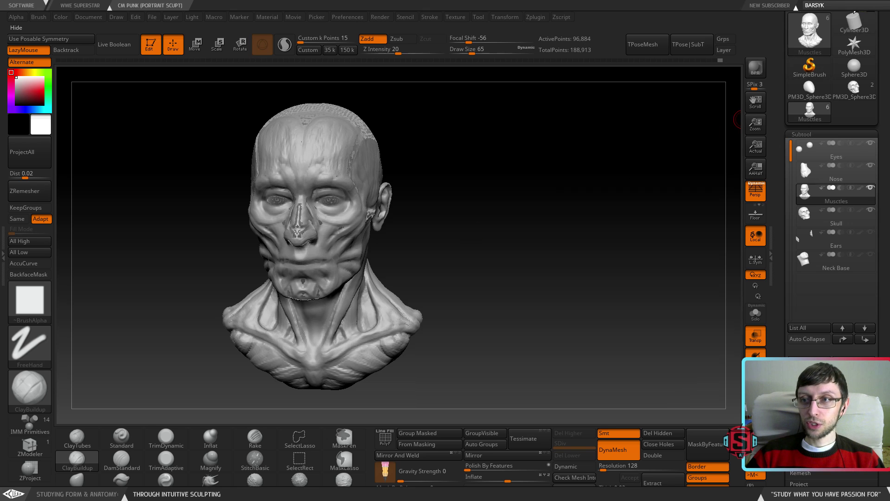
# Minimize ZBrush and put away the CM Punk anatomy drawing window
pyautogui.click(864, 6)
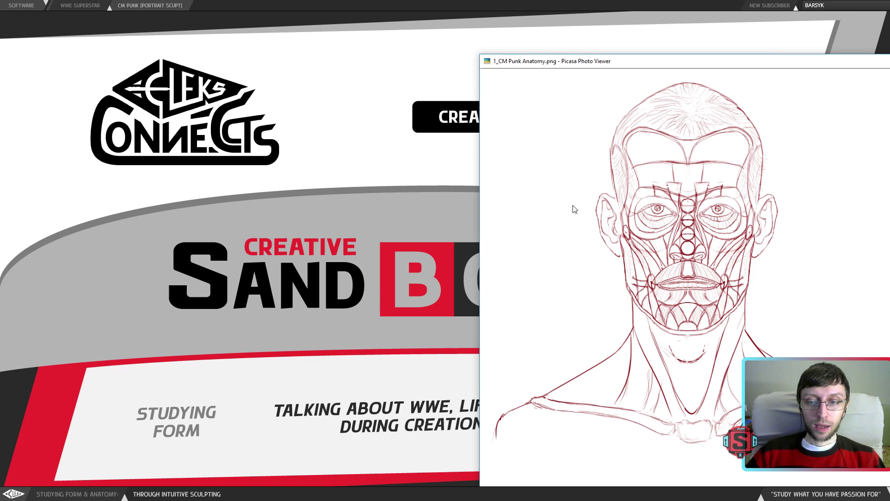
pyautogui.click(817, 60)
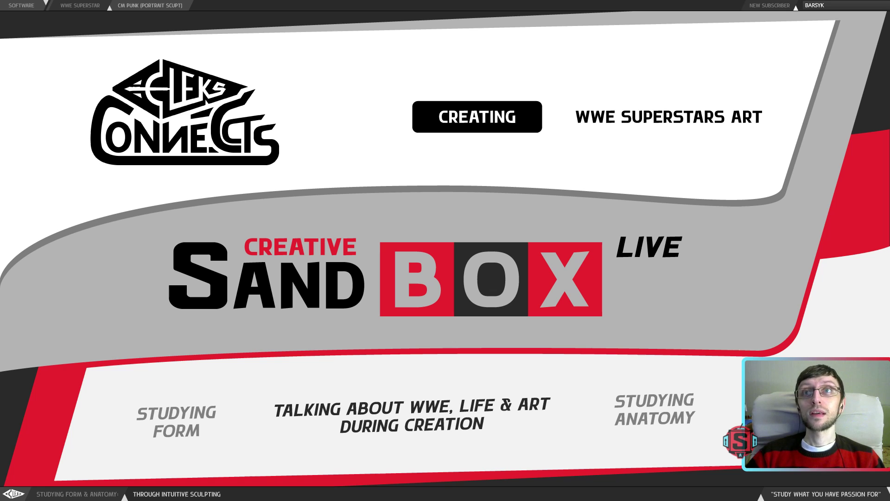